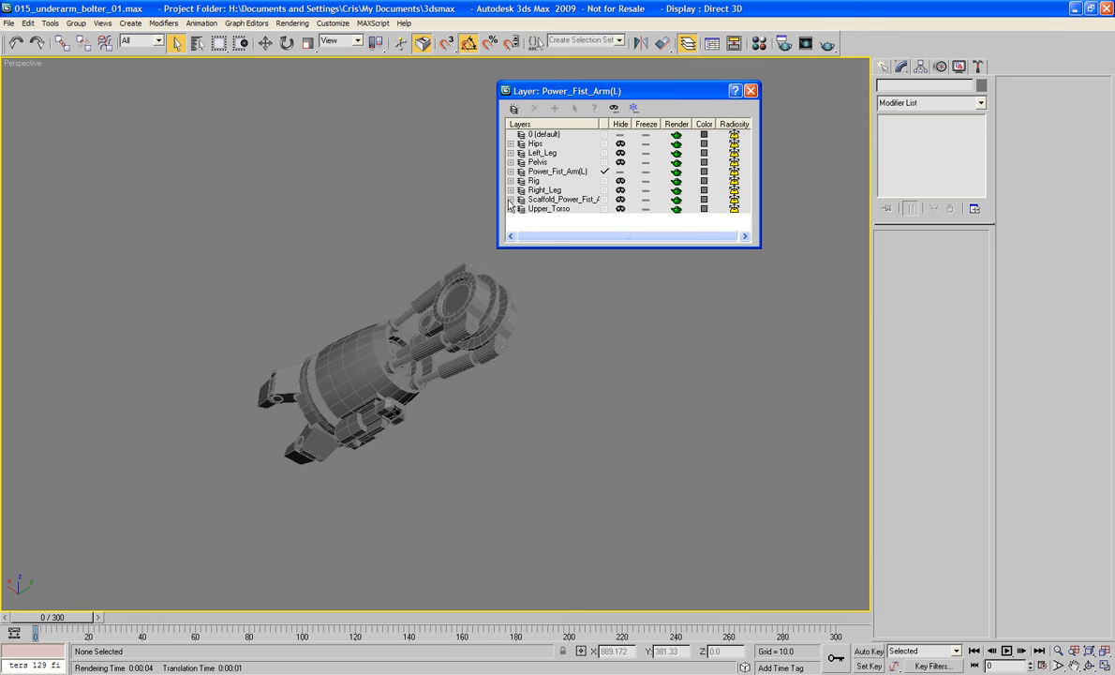
Unhide the Upper_Torso layer and close the layer manager.
left_click(620, 209)
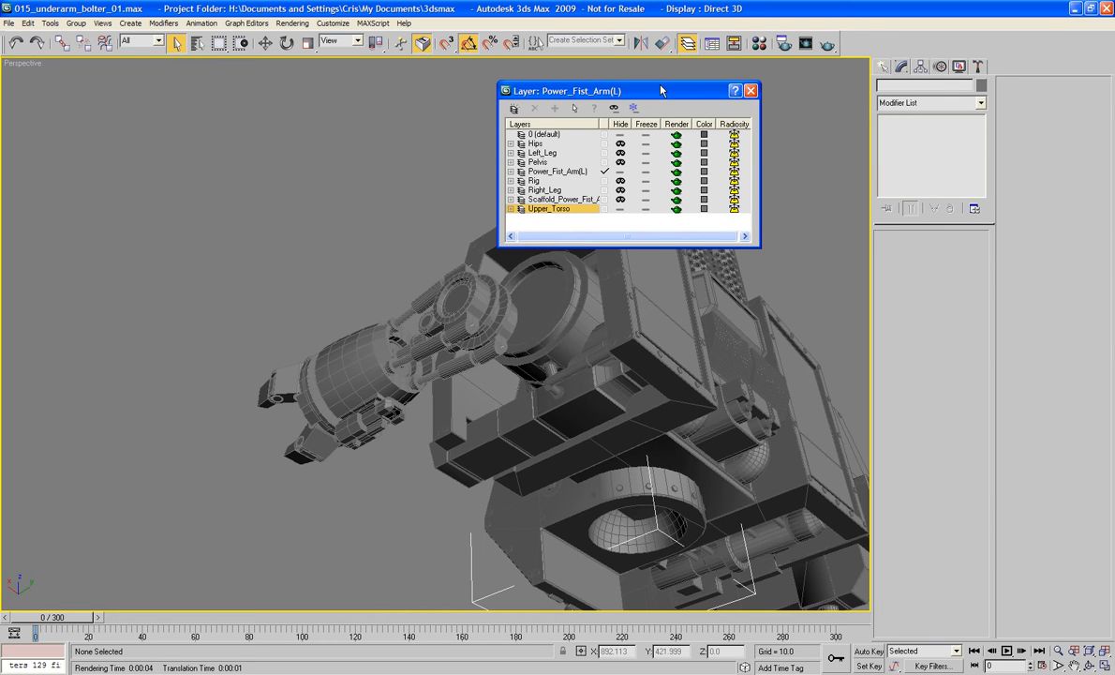
left_click(750, 91)
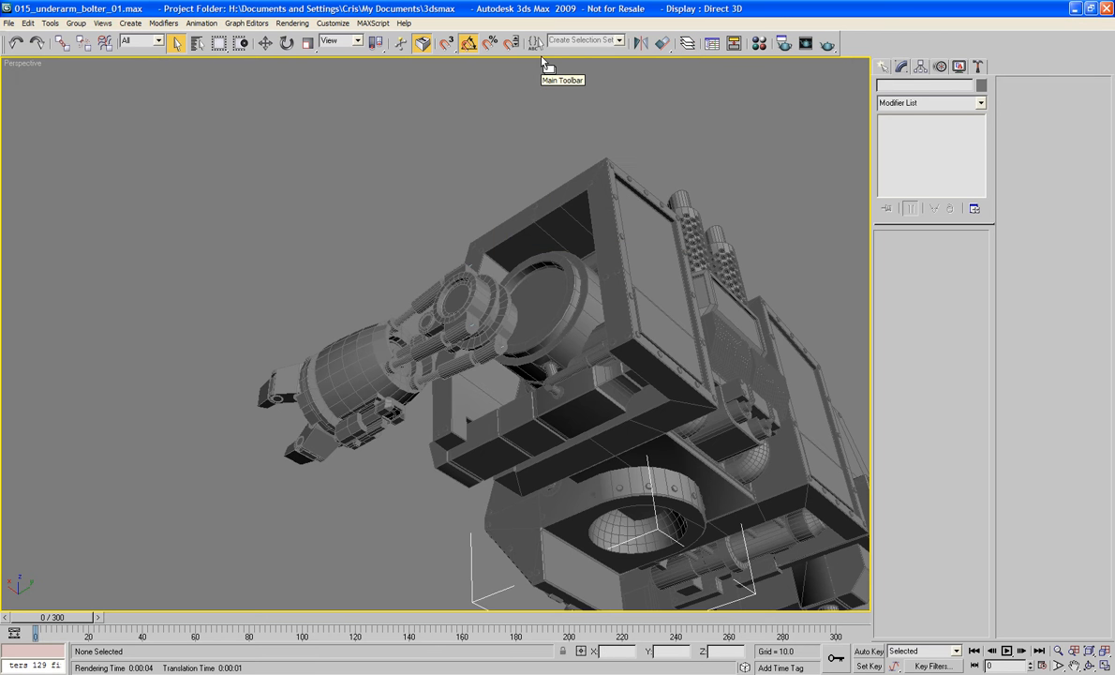
Select all parts of the power fist arm and move them down along the Z axis, clear of the shoulder, then deselect.
scroll(590, 110, "down", 4)
middle_click_drag(573, 82, 661, 91, "alt")
scroll(705, 135, "up", 3)
middle_click_drag(706, 135, 640, 131)
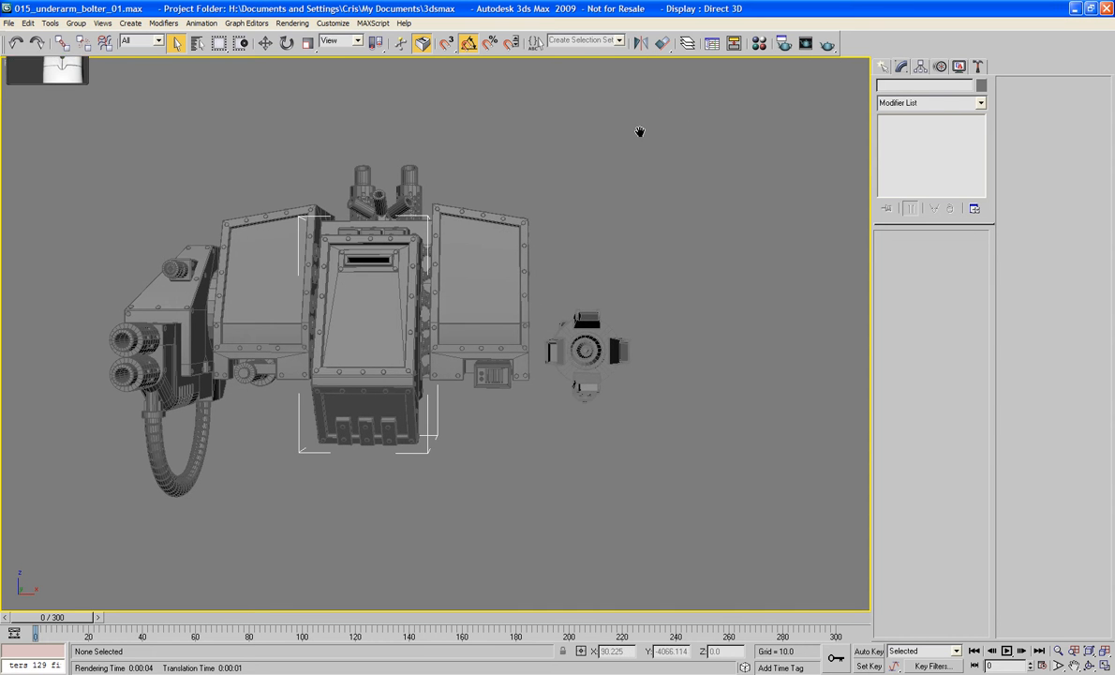
left_click_drag(530, 445, 530, 441)
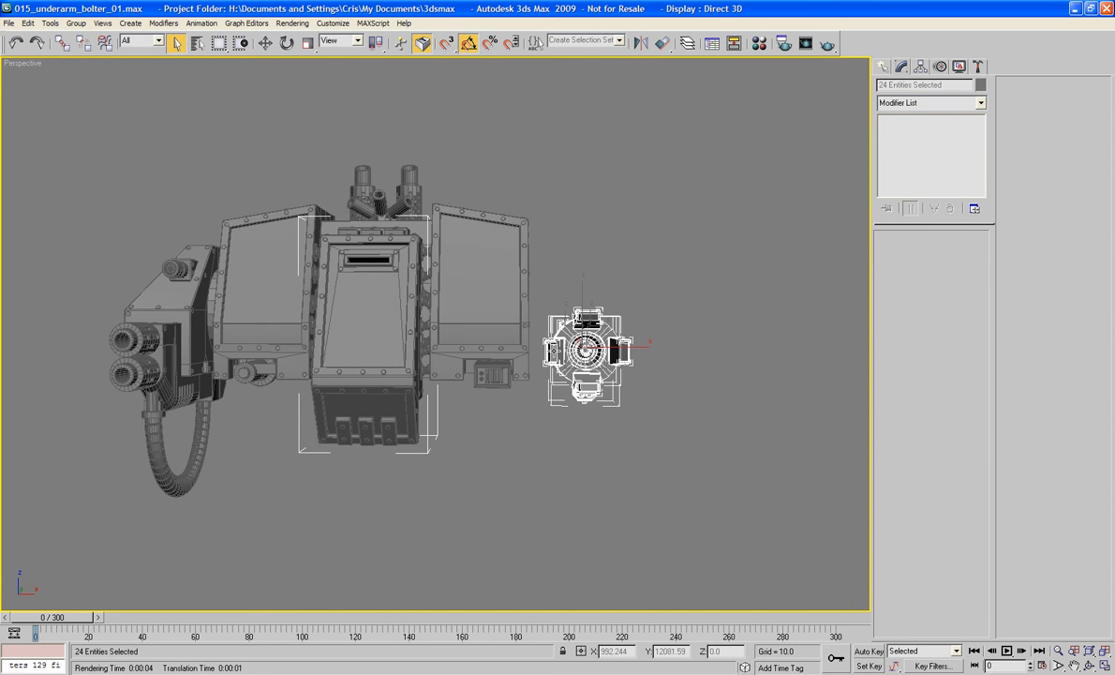
key("w")
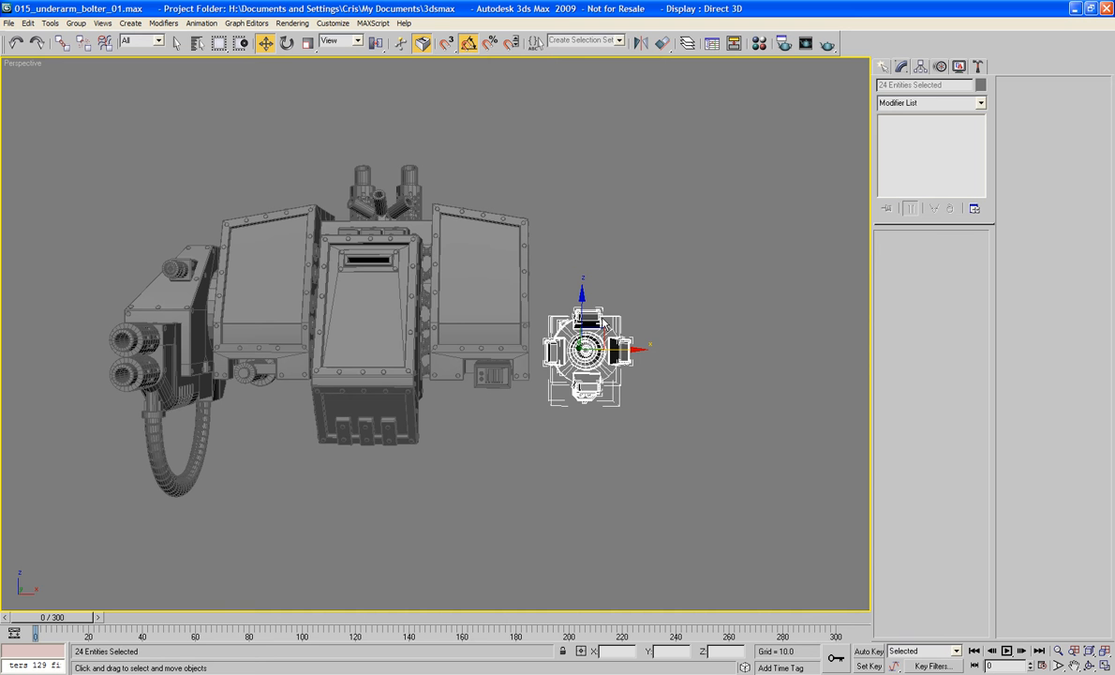
left_click_drag(582, 295, 589, 343)
left_click(709, 281)
Isolate the PF_Elbow_Bracket together with the upper torso and move the isolation notice out of the way.
middle_click_drag(710, 301, 455, 254, "alt")
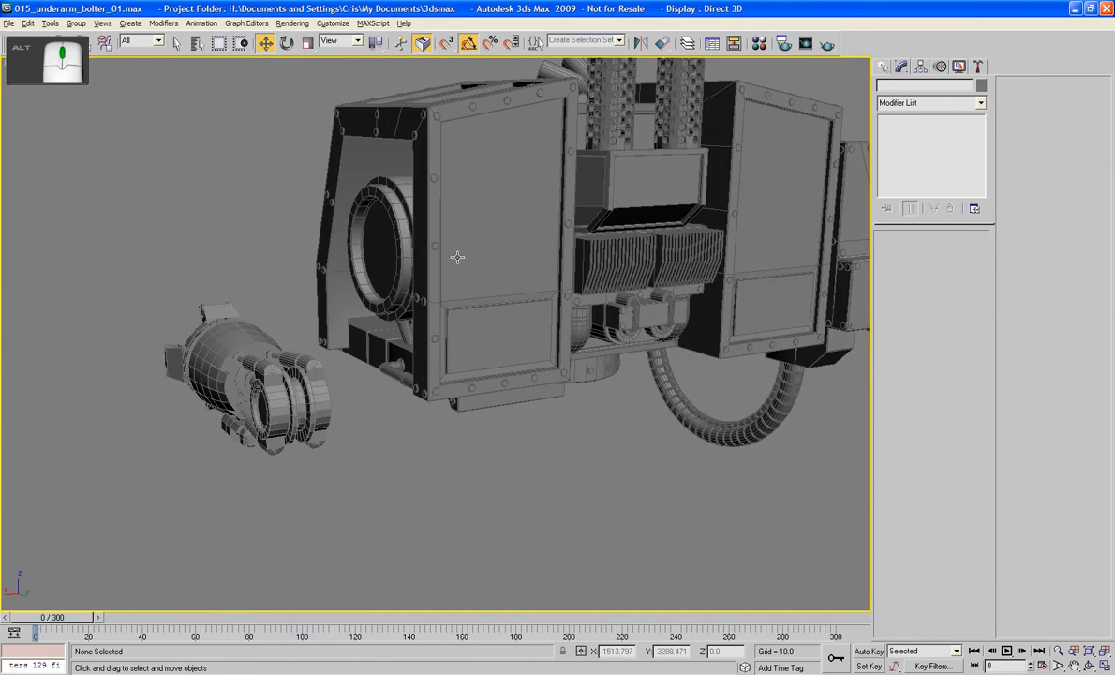
left_click(314, 412)
middle_click_drag(368, 446, 405, 413, "alt")
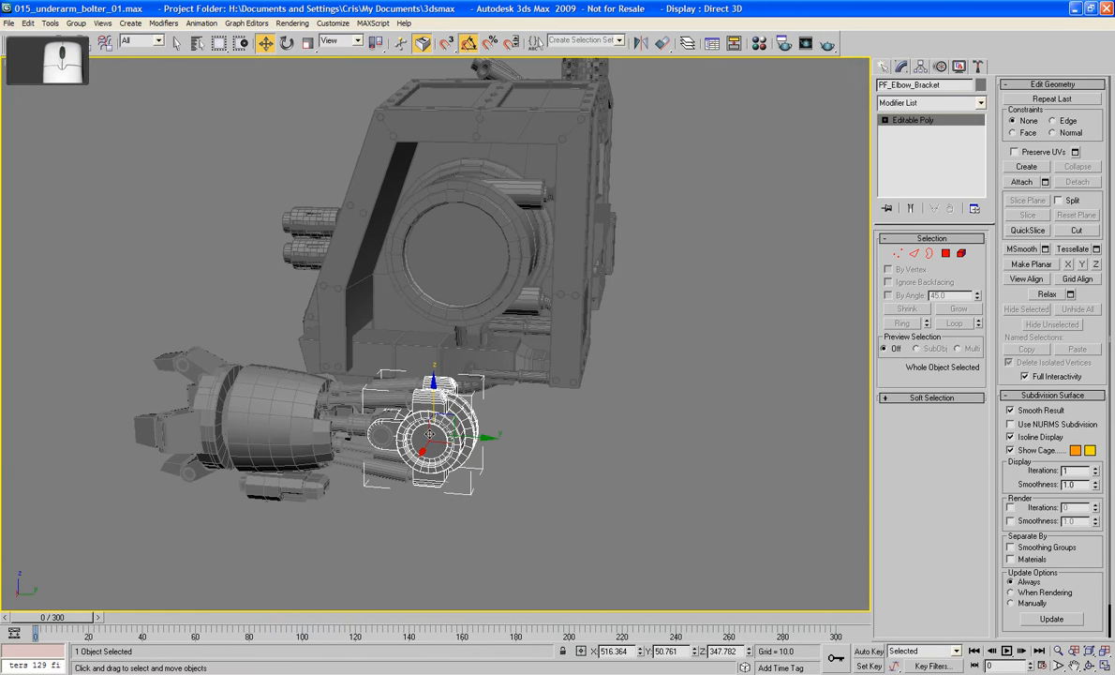
right_click(430, 437)
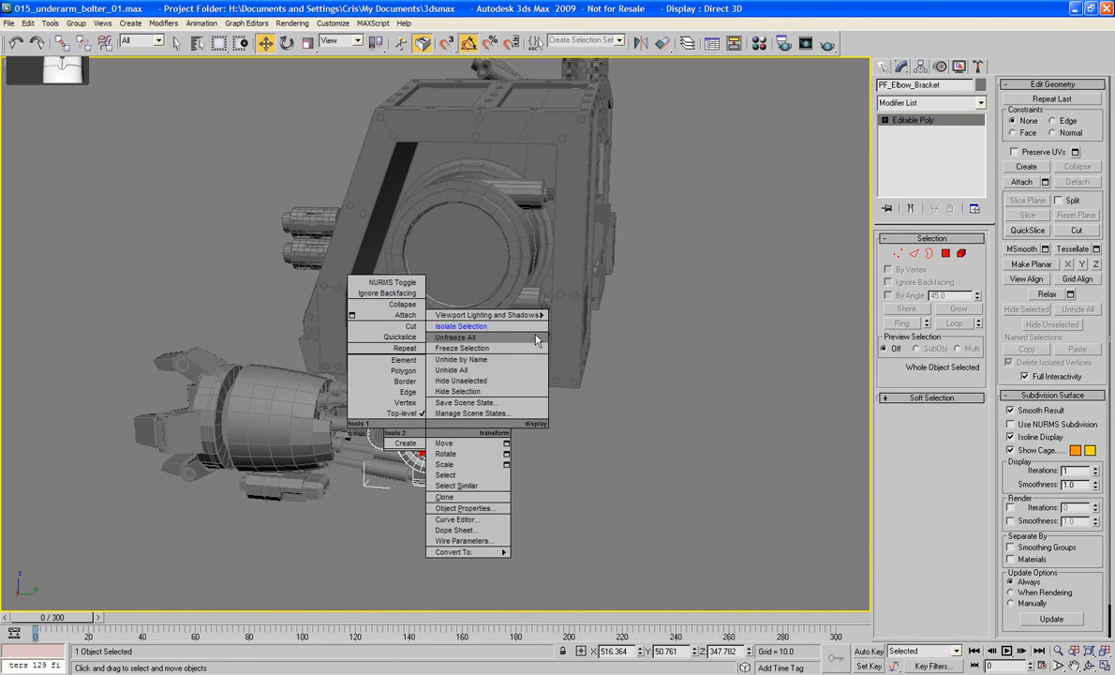
left_click(562, 246)
left_click(563, 267, "ctrl")
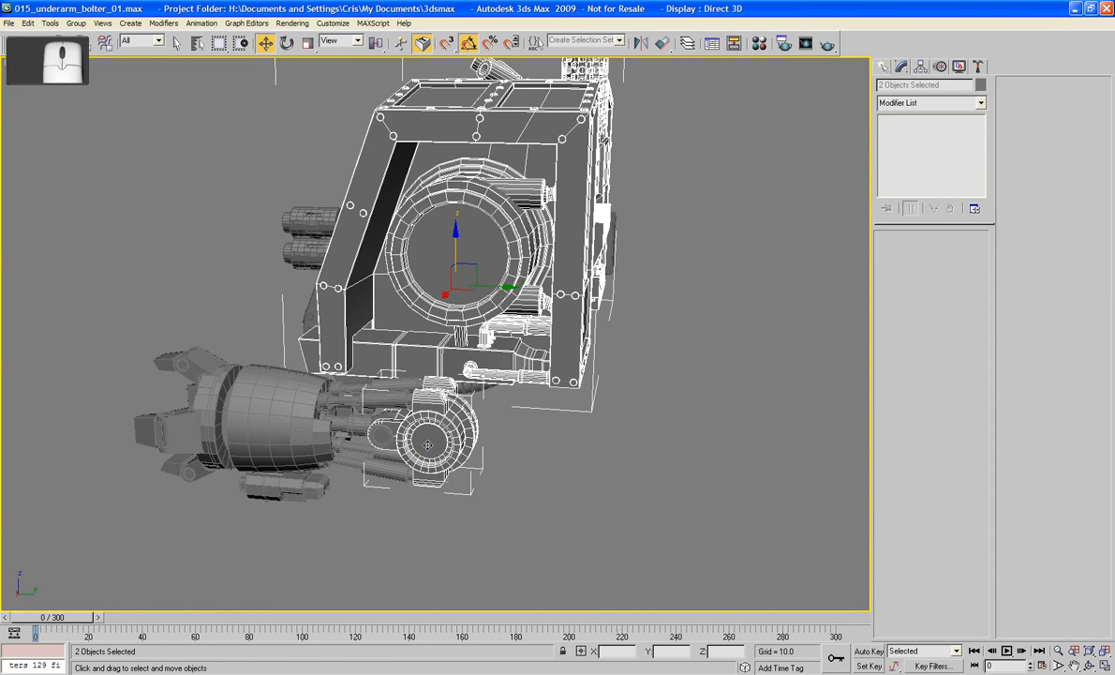
right_click(419, 373)
left_click(459, 338)
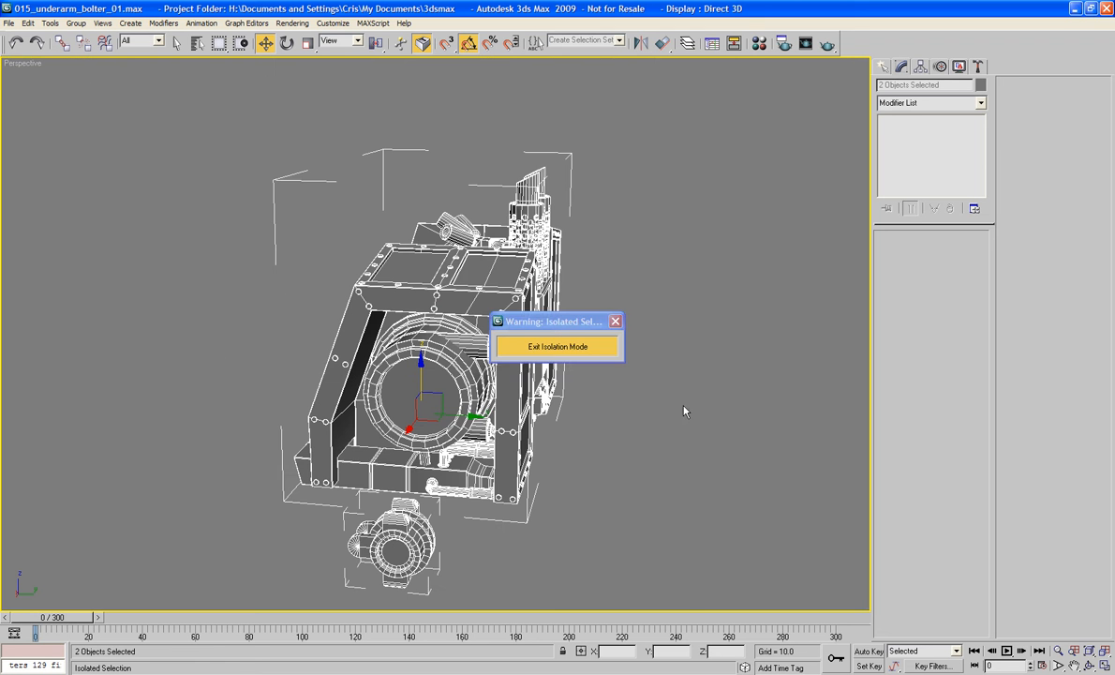
left_click_drag(547, 328, 0, 187)
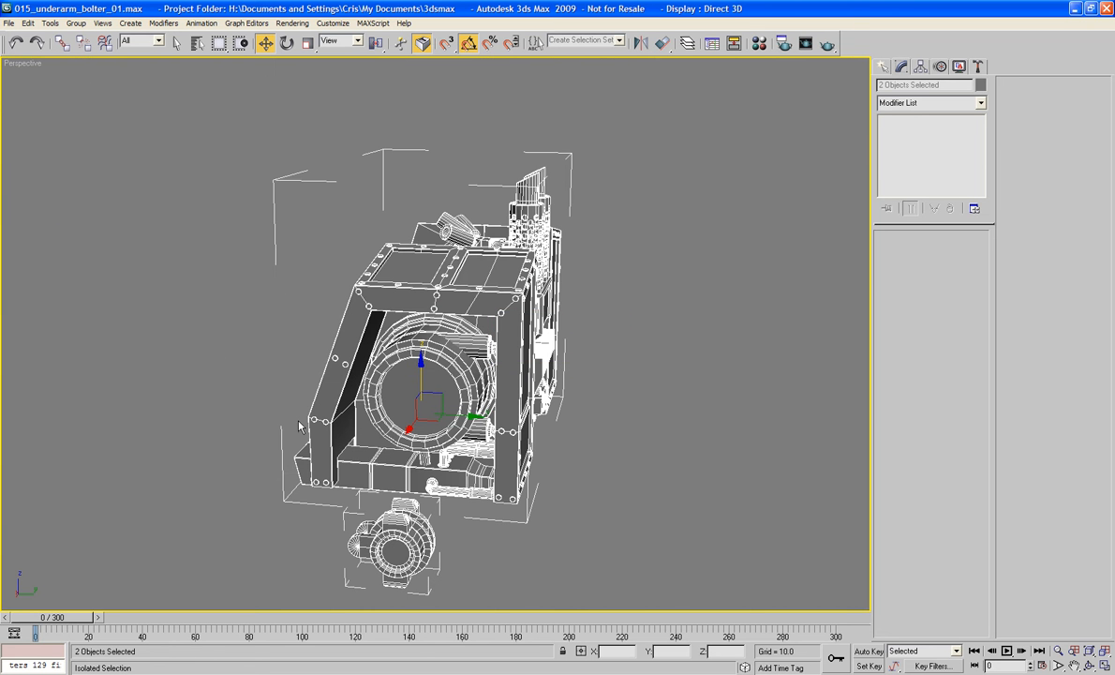
Select the lengthwise-middle edge loop around the elbow bracket's central hub and remove those edges.
left_click(182, 366)
middle_click_drag(182, 366, 380, 377, "alt")
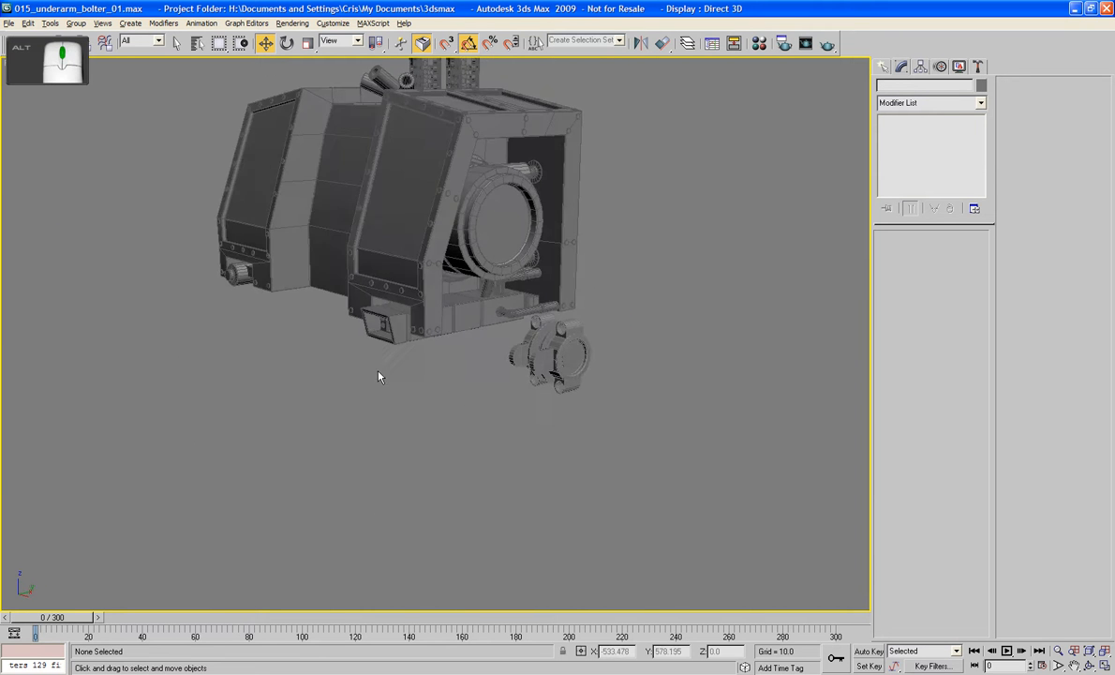
scroll(440, 394, "up", 10)
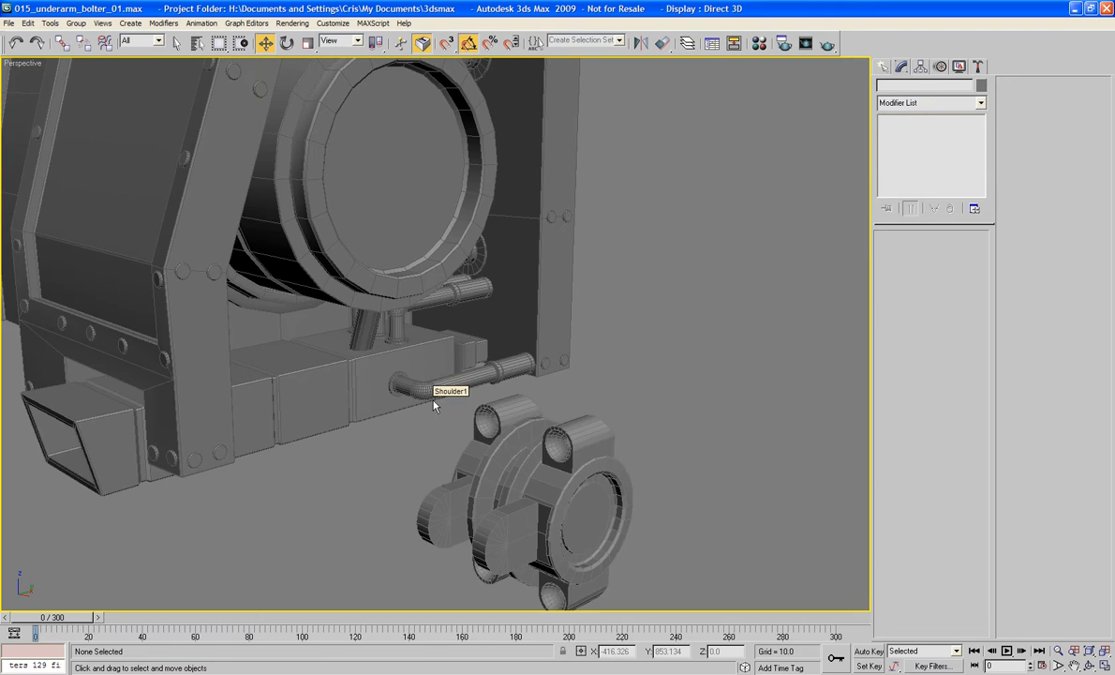
scroll(434, 404, "down", 8)
left_click(472, 446)
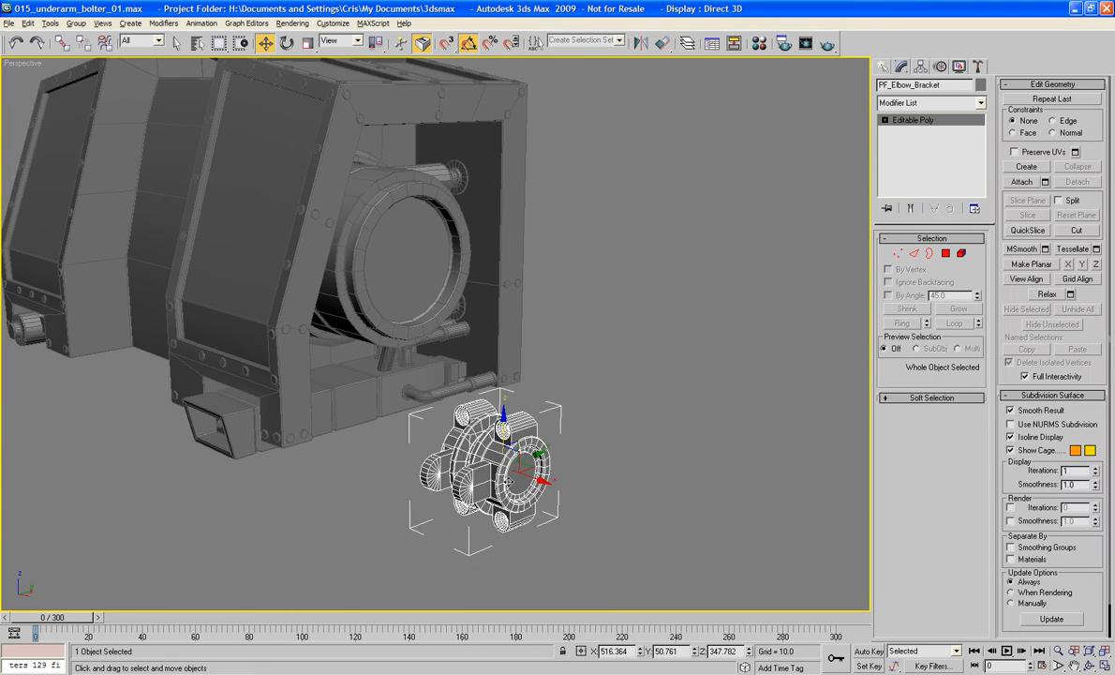
middle_click_drag(508, 482, 378, 320, "alt")
scroll(565, 438, "up", 3)
scroll(511, 342, "up", 3)
middle_click_drag(511, 342, 548, 348)
left_click(917, 256)
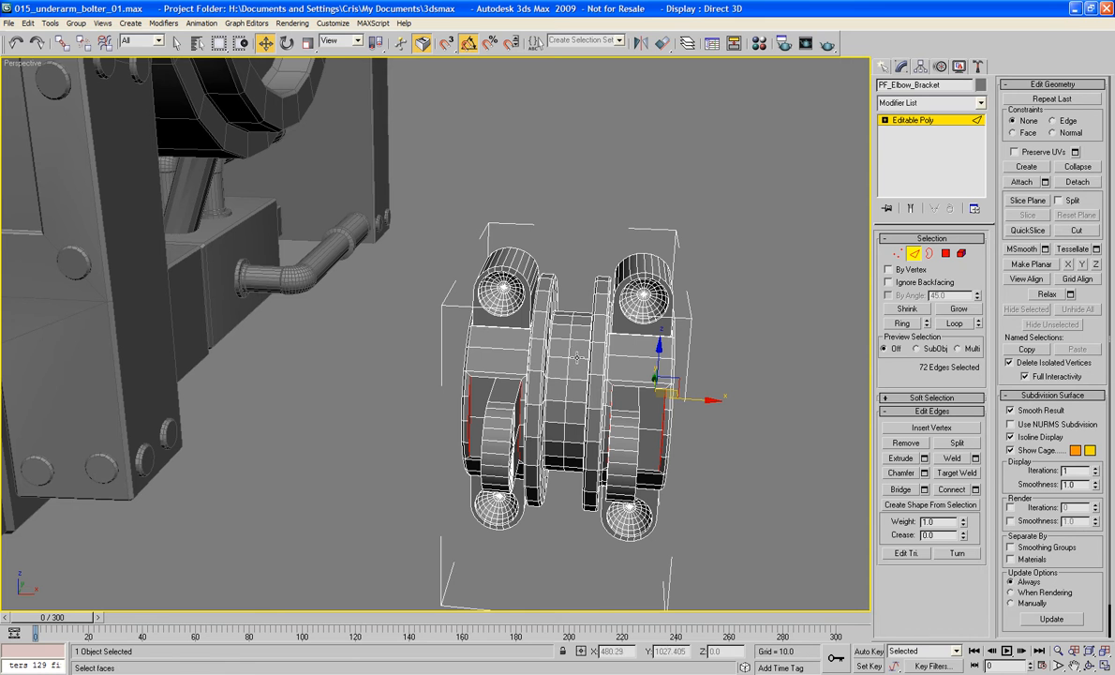
left_click(568, 371)
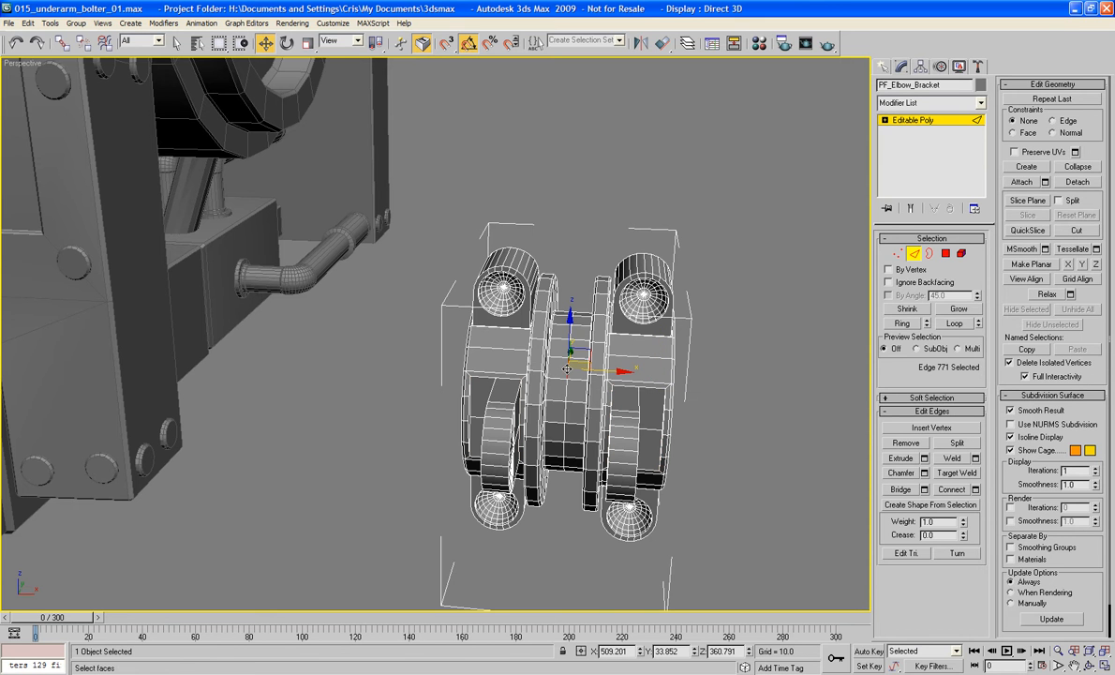
left_click(953, 324)
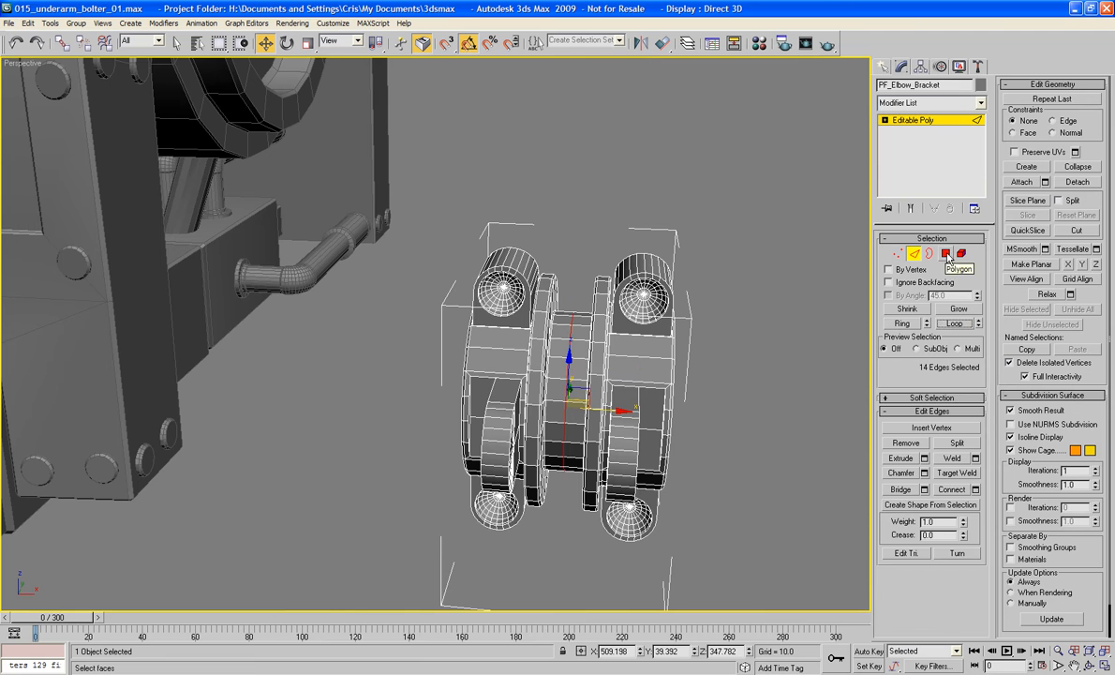
key("ctrl+d")
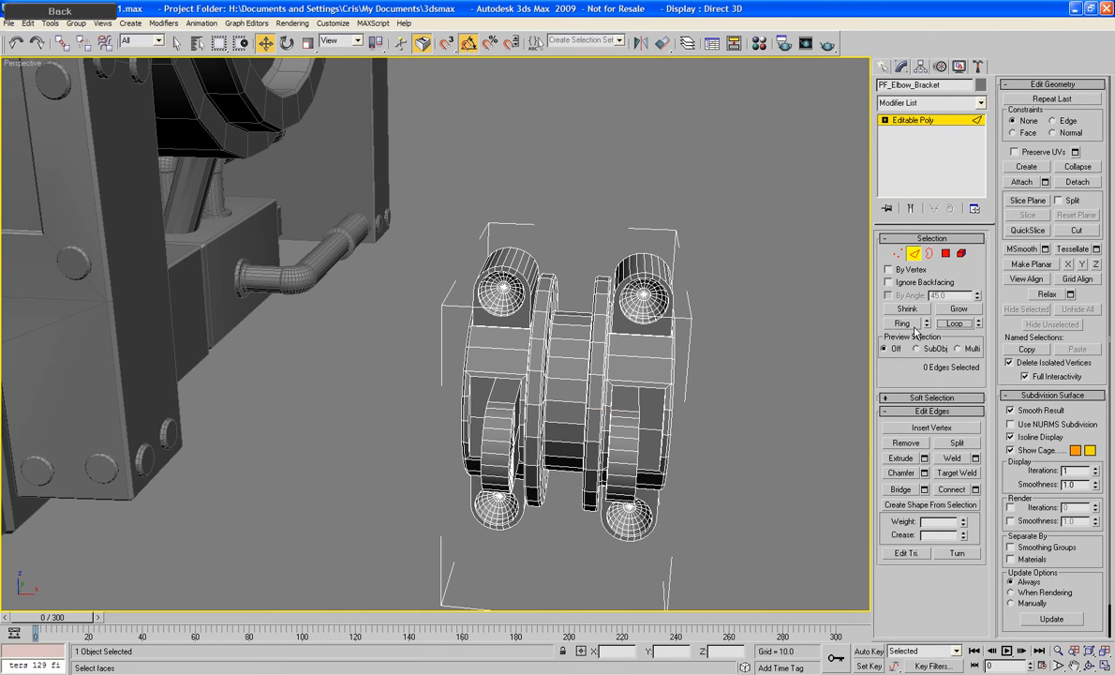
Select the remaining part of the hub's middle edge loop in the Top view and remove it.
key("t")
key("z")
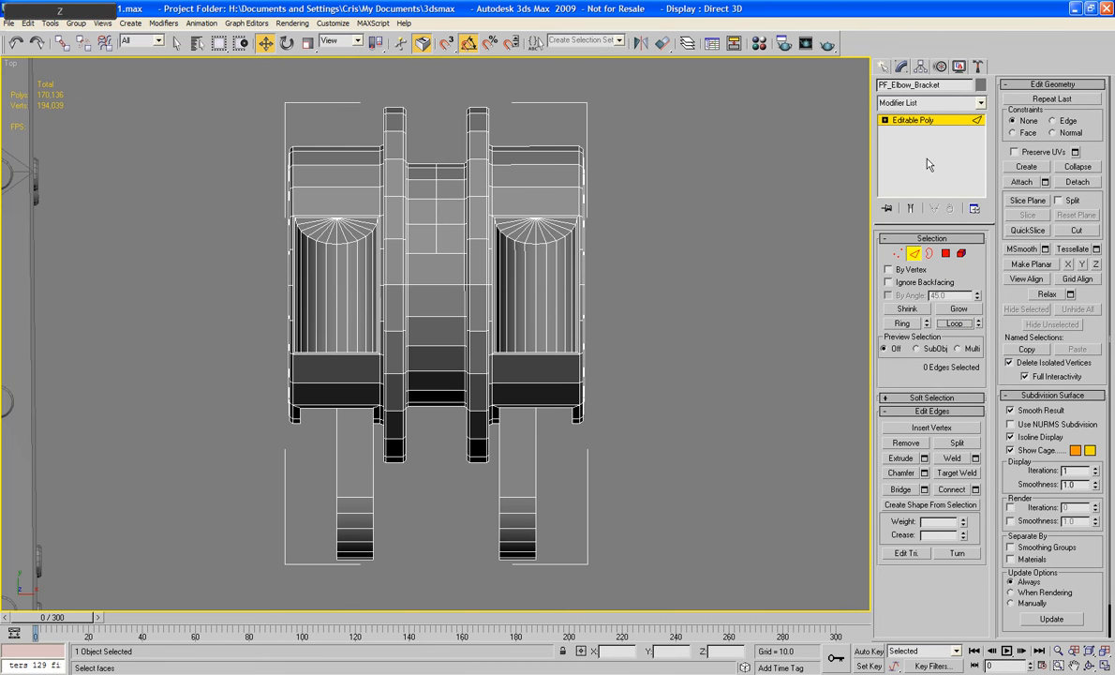
left_click(438, 244)
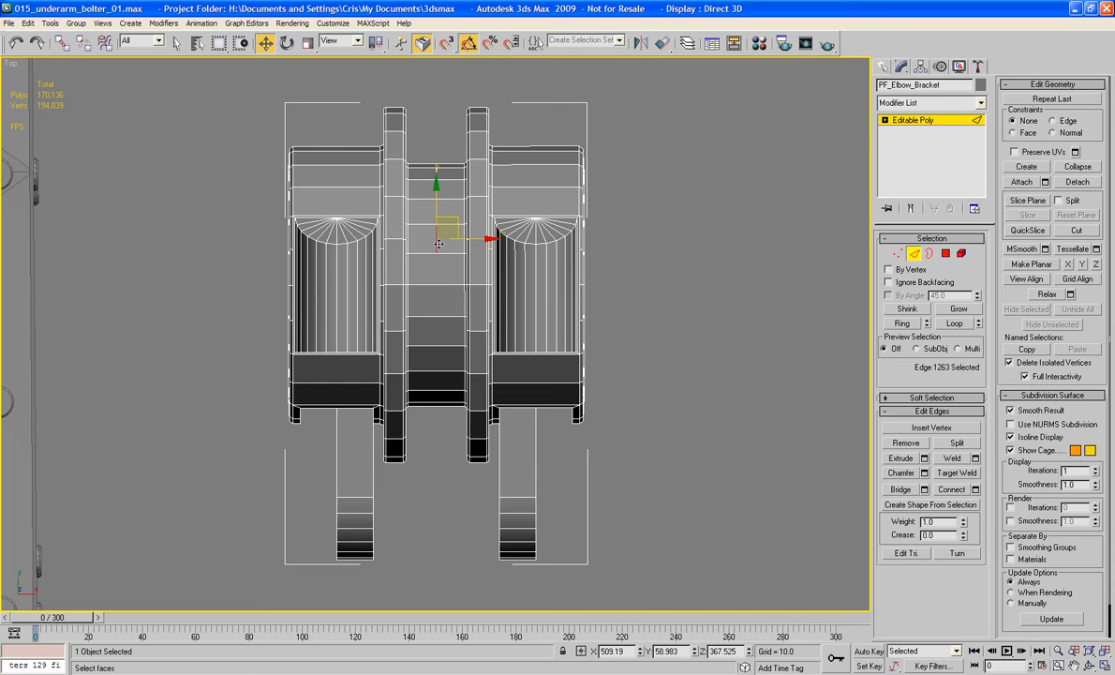
left_click(954, 324)
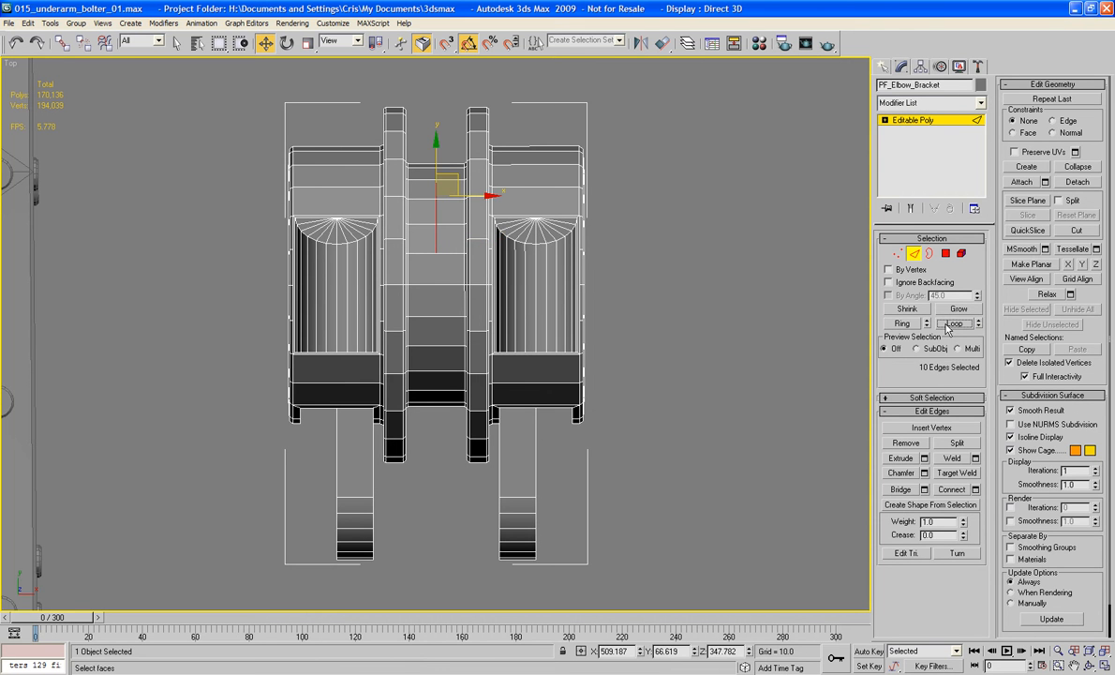
key("BackSpace")
Select the leftover vertices along the middle of the hub in wireframe and remove them, then restore shaded display.
key("F3")
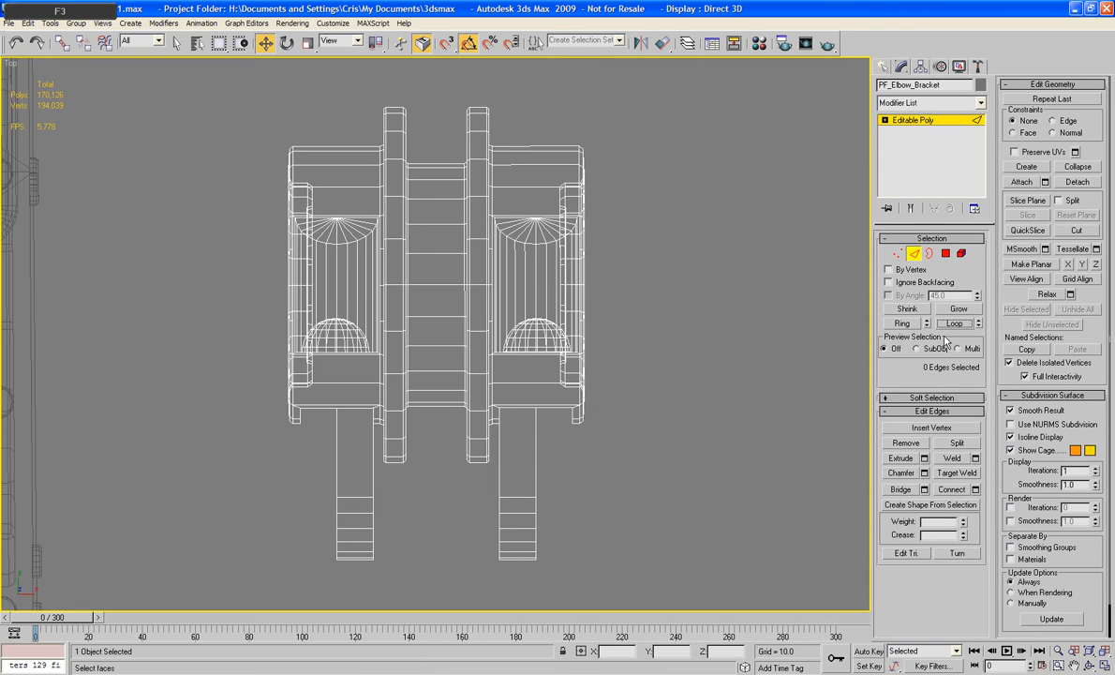
key("ctrl+s")
left_click(899, 254)
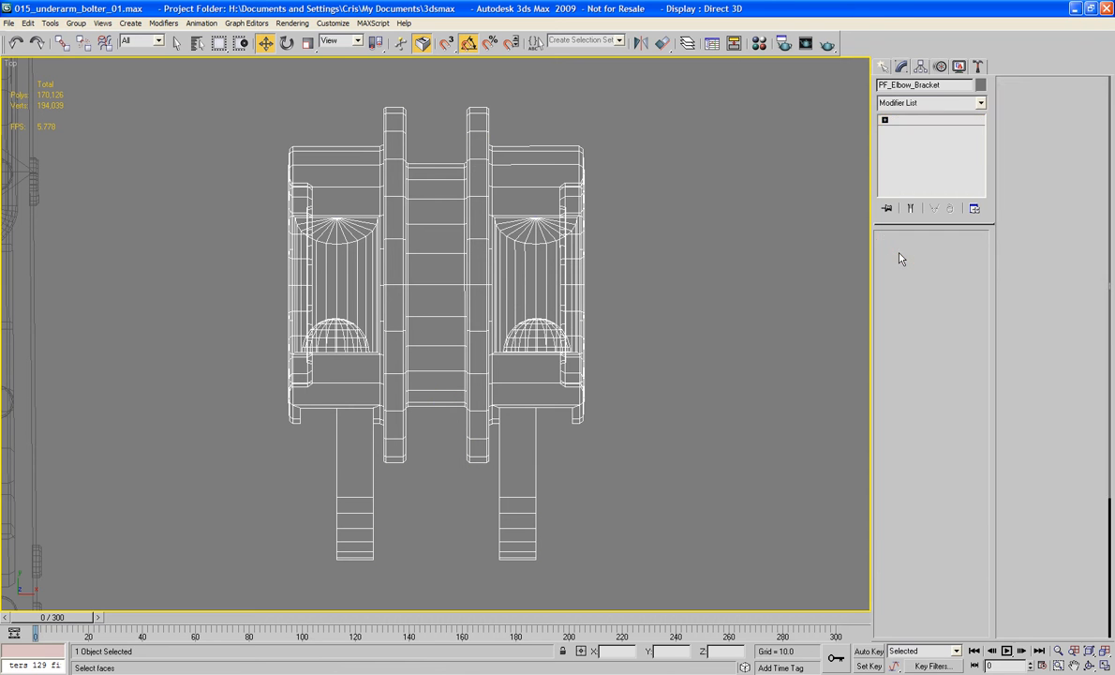
left_click_drag(445, 437, 448, 441)
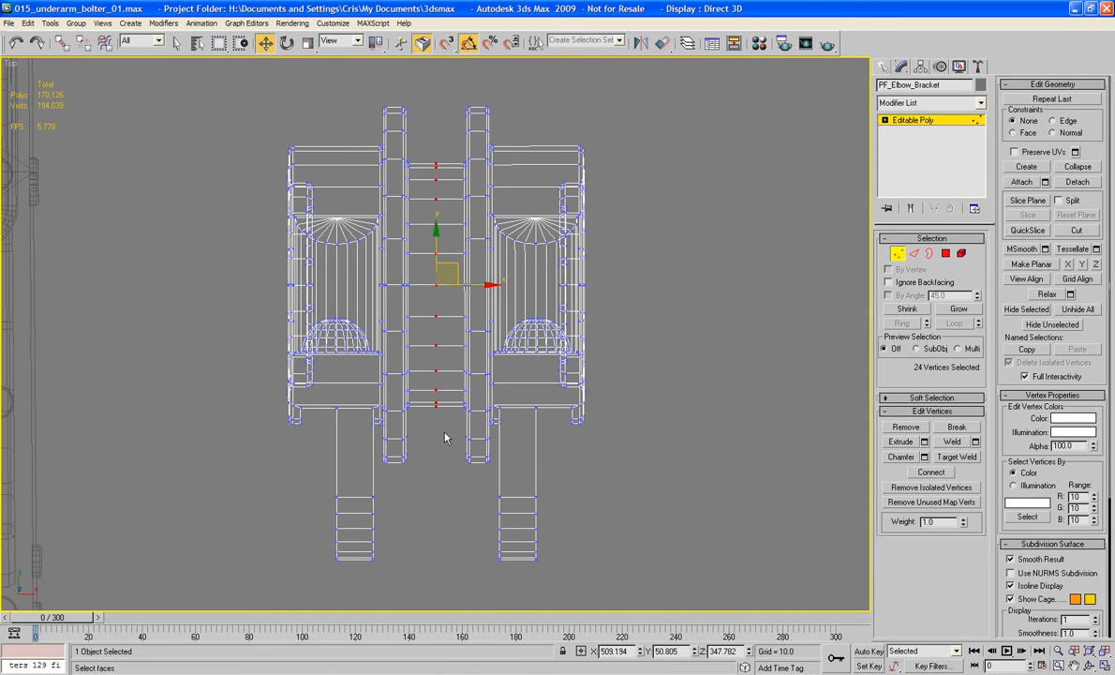
key("BackSpace")
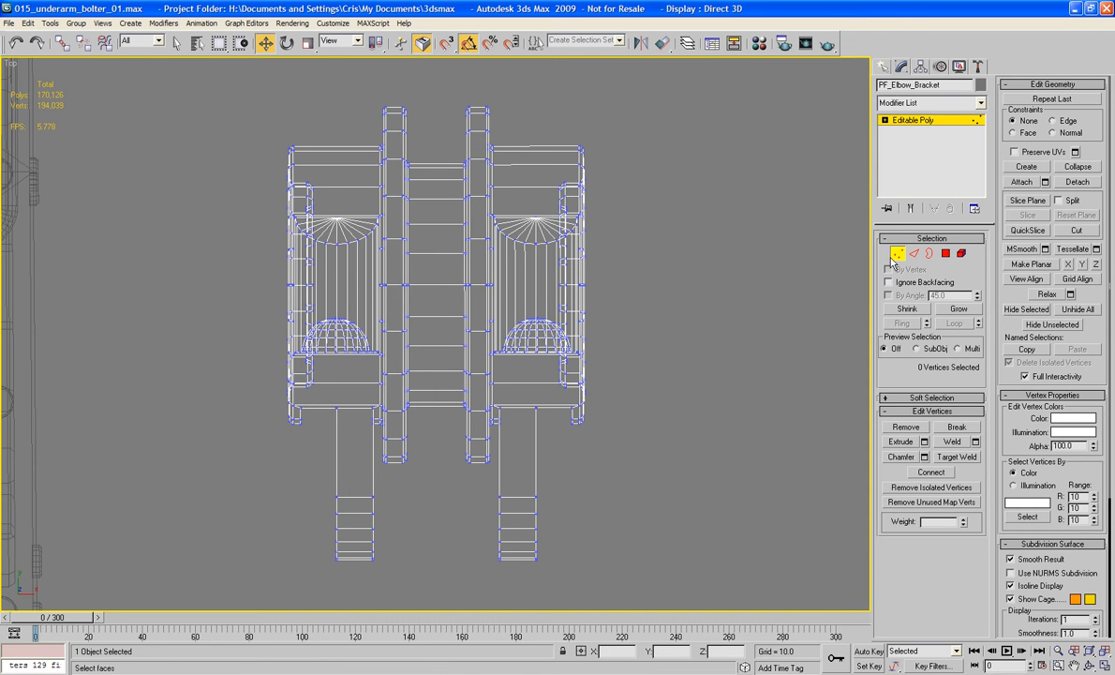
left_click(900, 258)
key("F3")
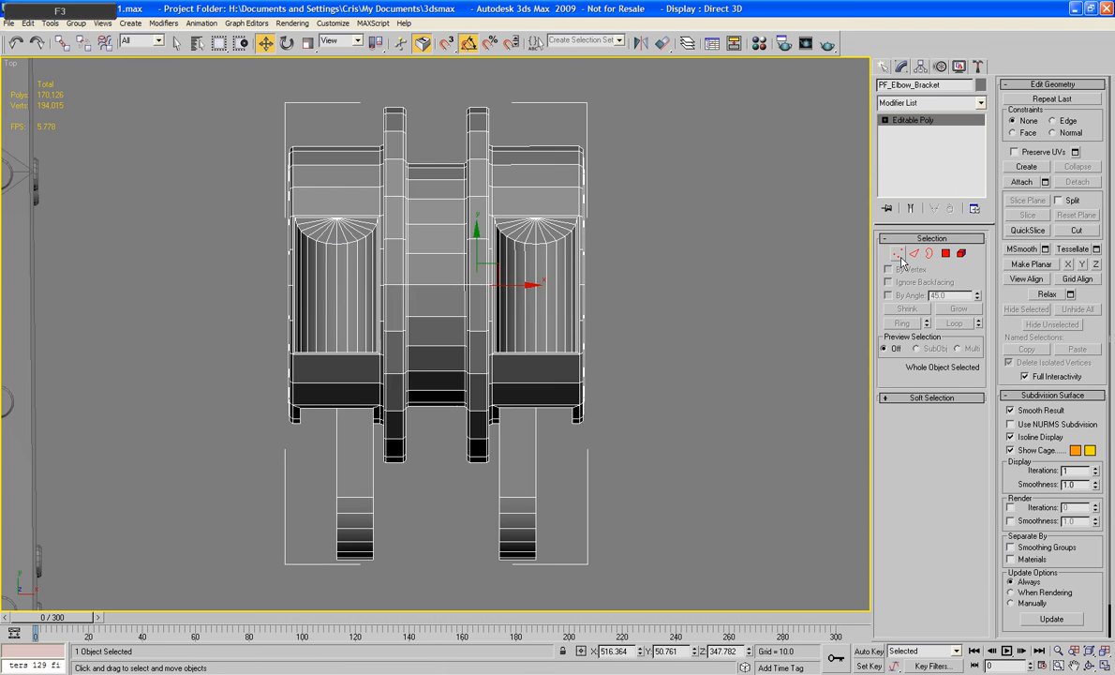
Select the ring of cross edges around the bracket's central hub in perspective and convert it to a polygon selection.
key("p")
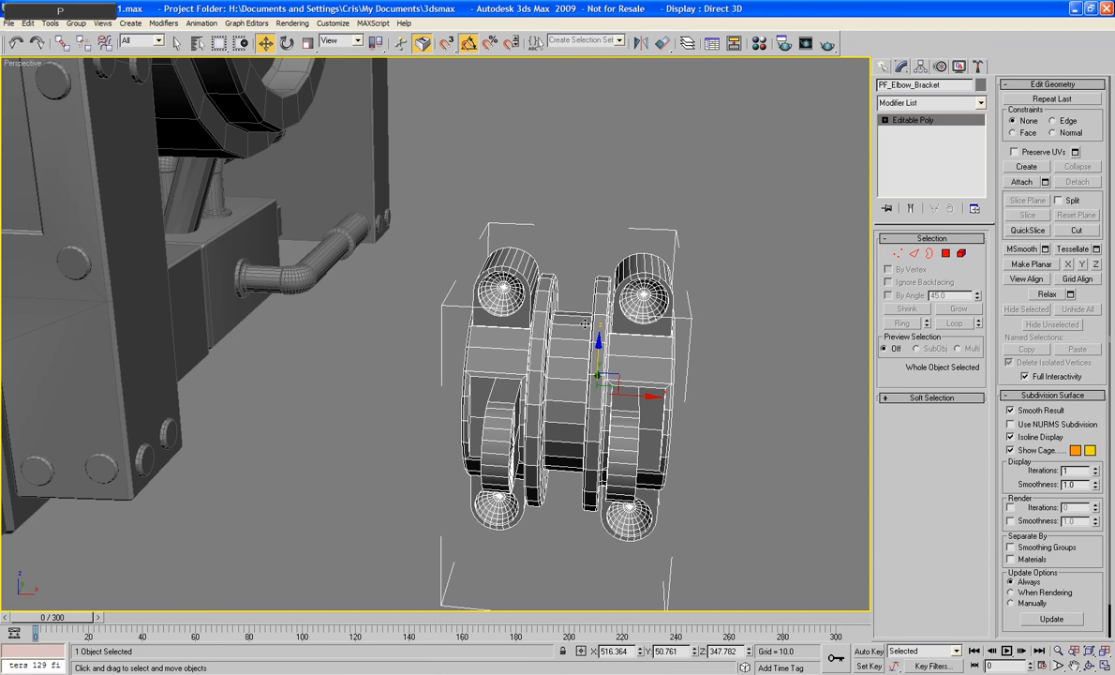
middle_click_drag(585, 324, 820, 234)
scroll(600, 244, "up", 4)
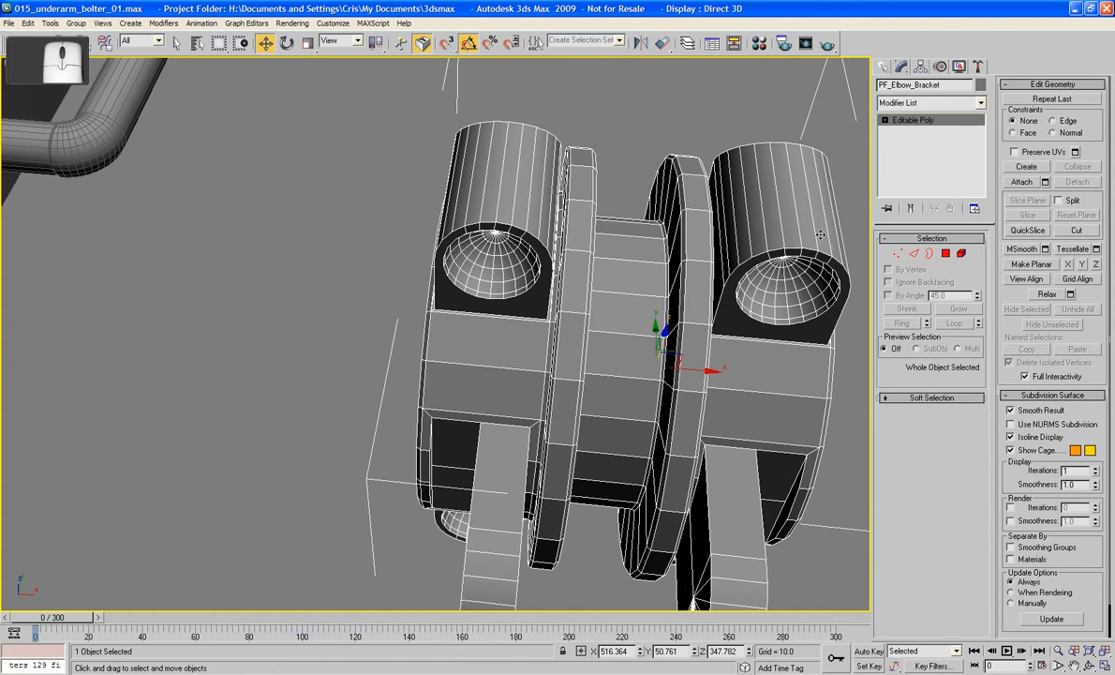
left_click(913, 253)
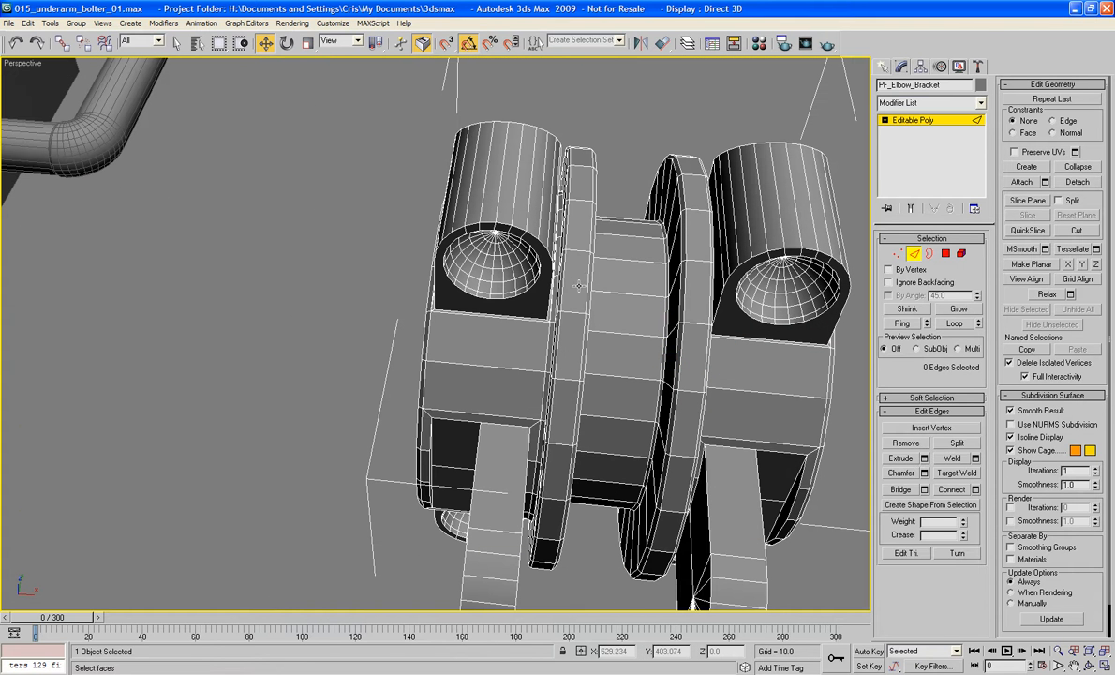
left_click(901, 324)
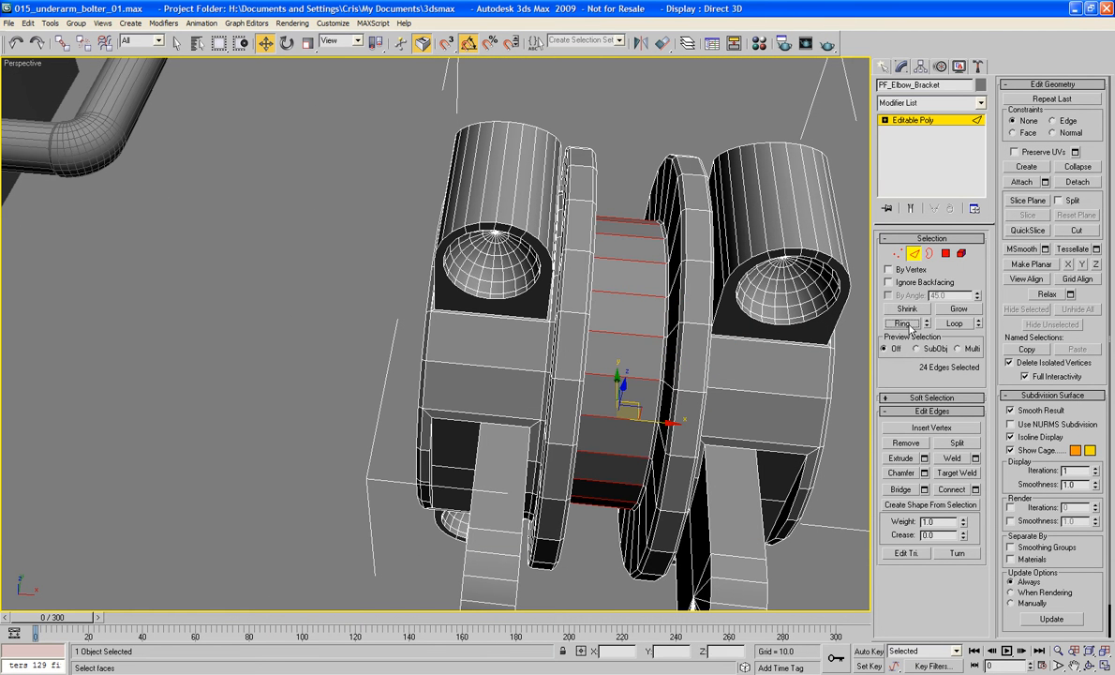
left_click(947, 255, "ctrl")
Clone the selected hub band slightly enlarged by uniform scaling, as a separate object named PF_Upper_Arm, and leave polygon editing.
middle_click_drag(671, 334, 573, 352, "alt")
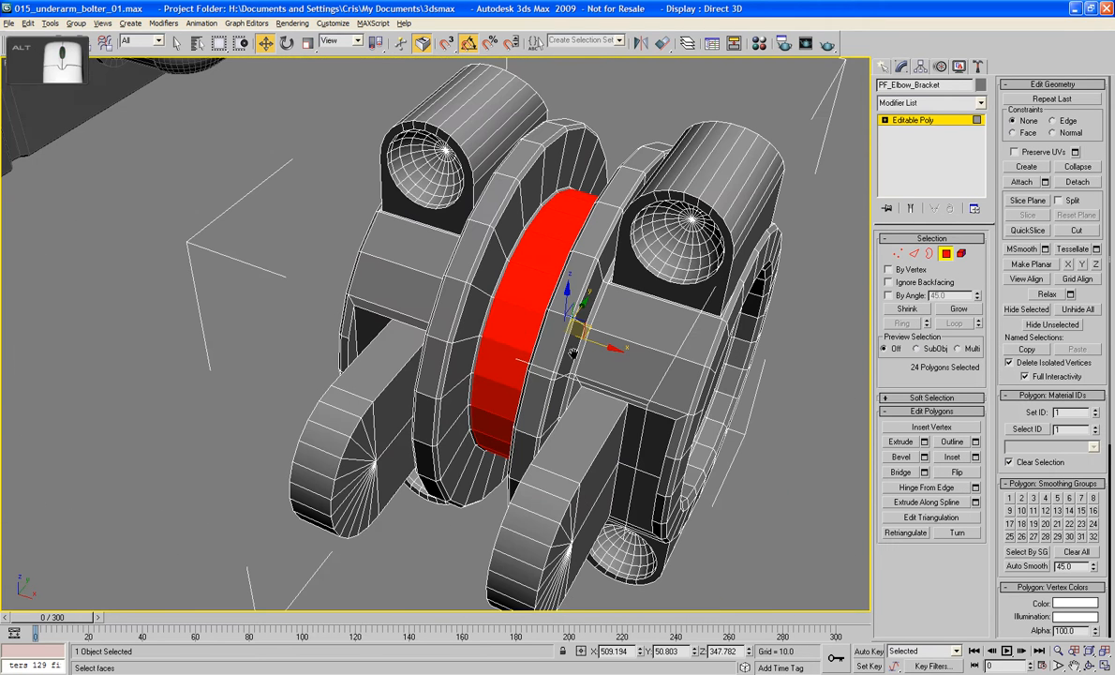
left_click(307, 43)
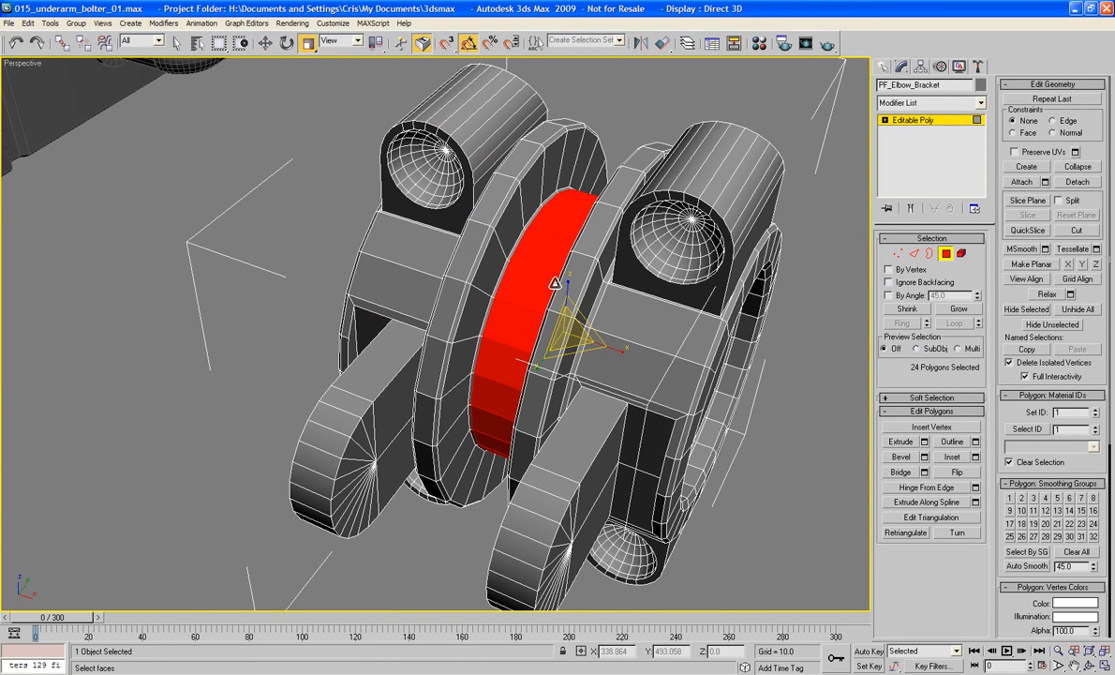
mouse_move(517, 265)
middle_mouse_down("alt")
mouse_move(548, 285)
mouse_move(527, 281)
middle_mouse_up("alt")
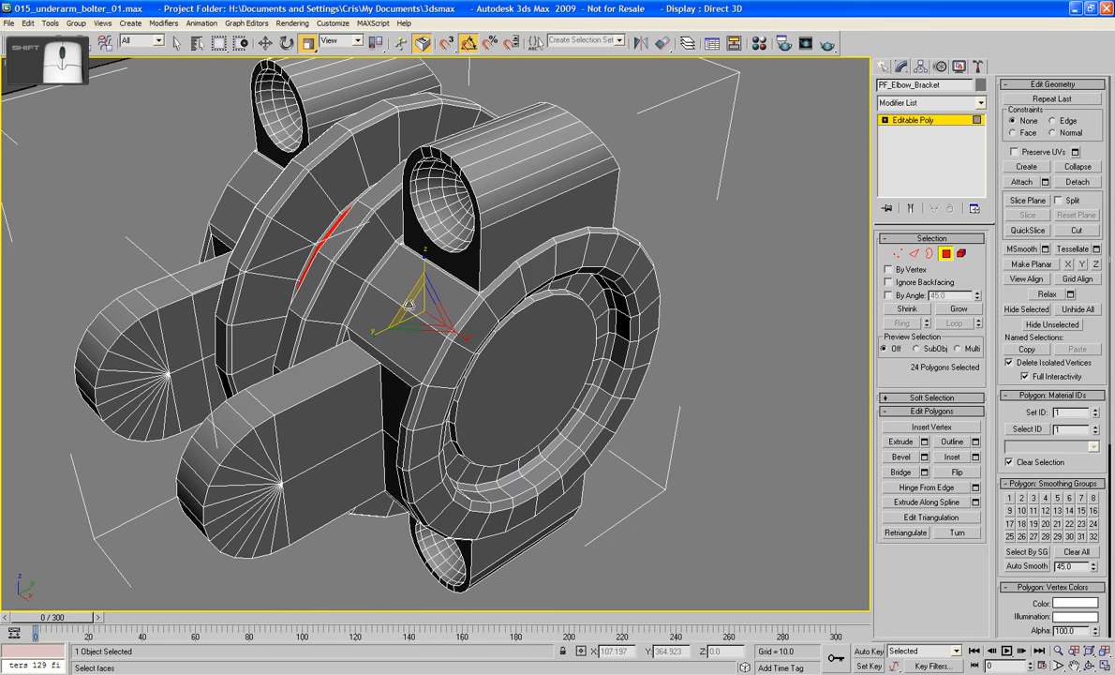
left_click_drag(409, 301, 380, 280, "shift")
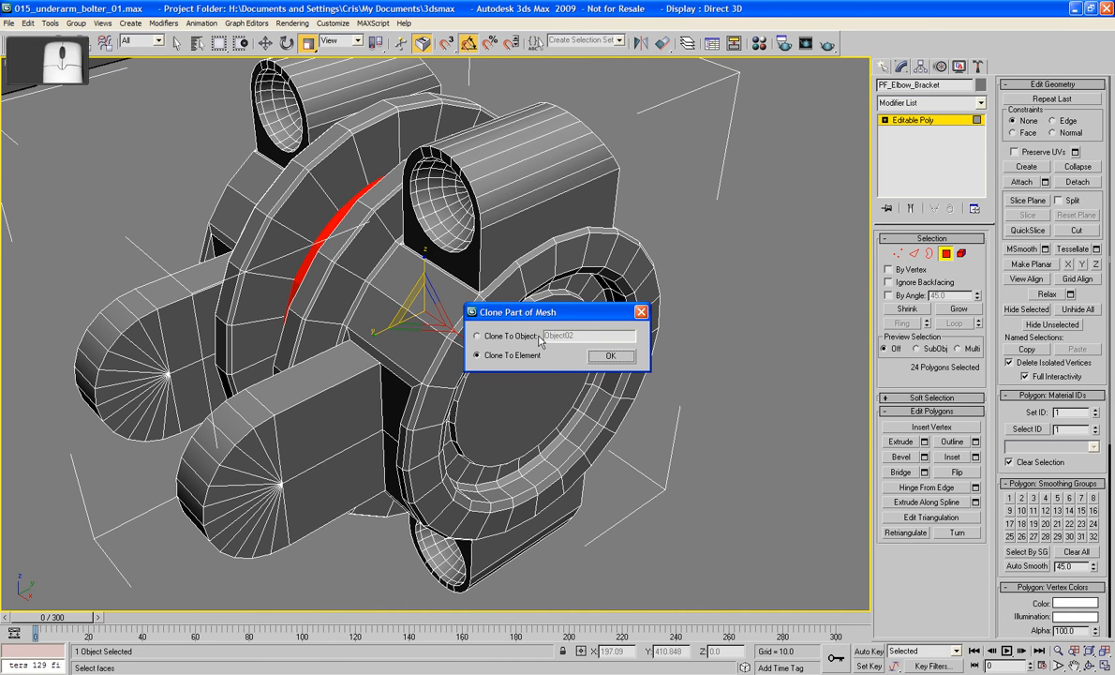
left_click(478, 335)
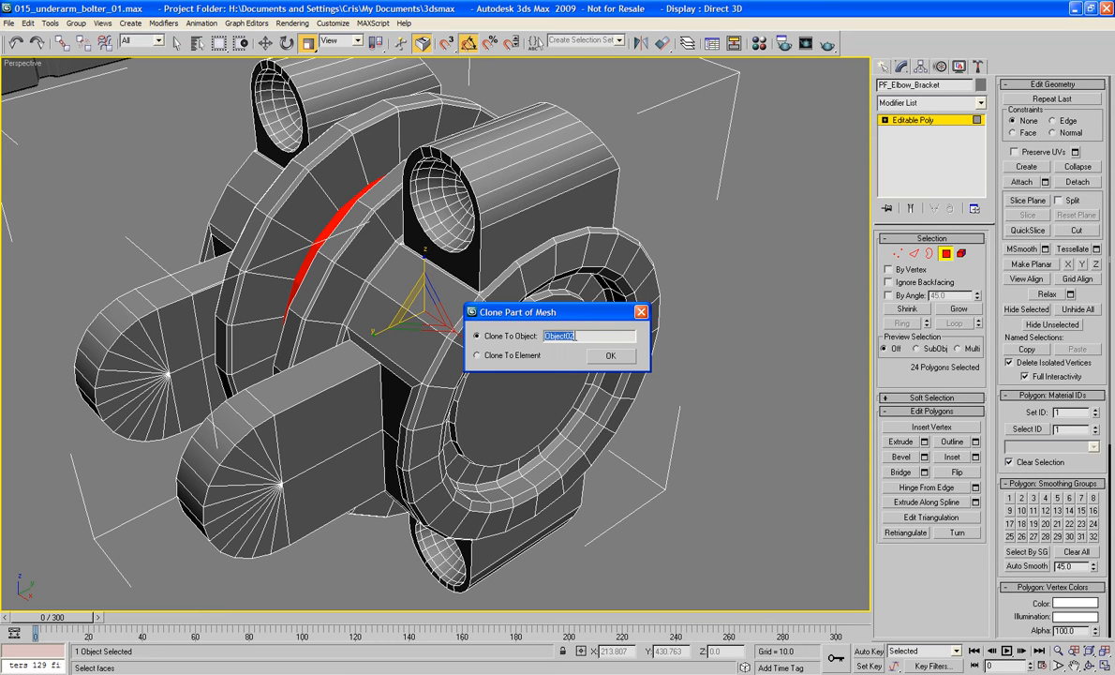
type("Upper_Arm")
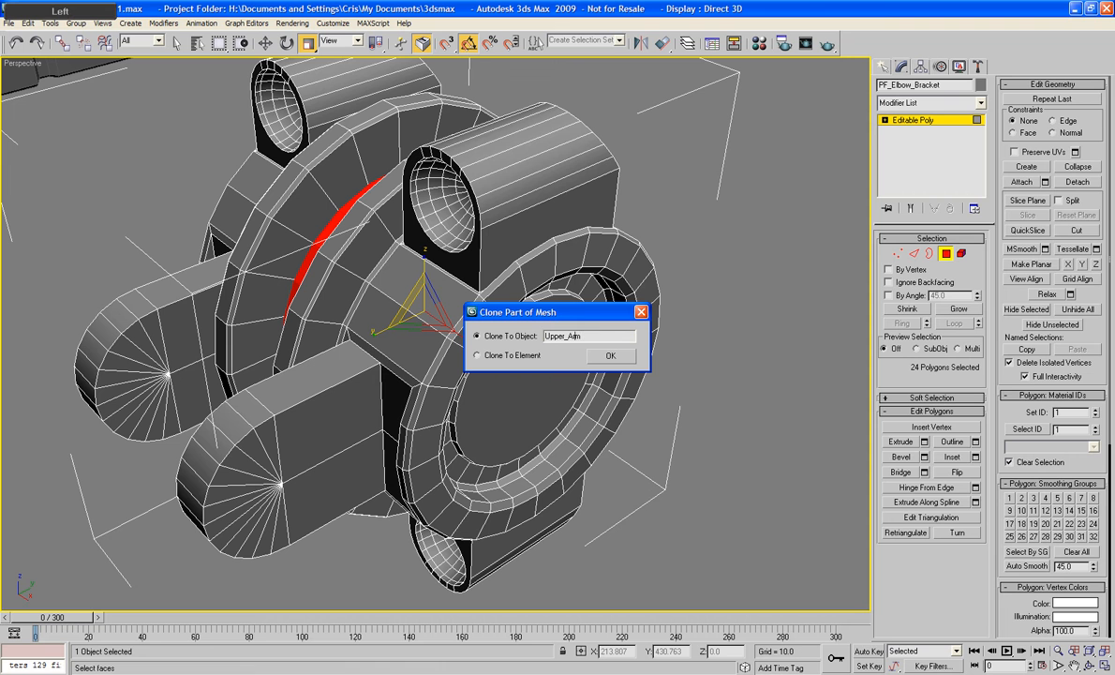
type("PF_")
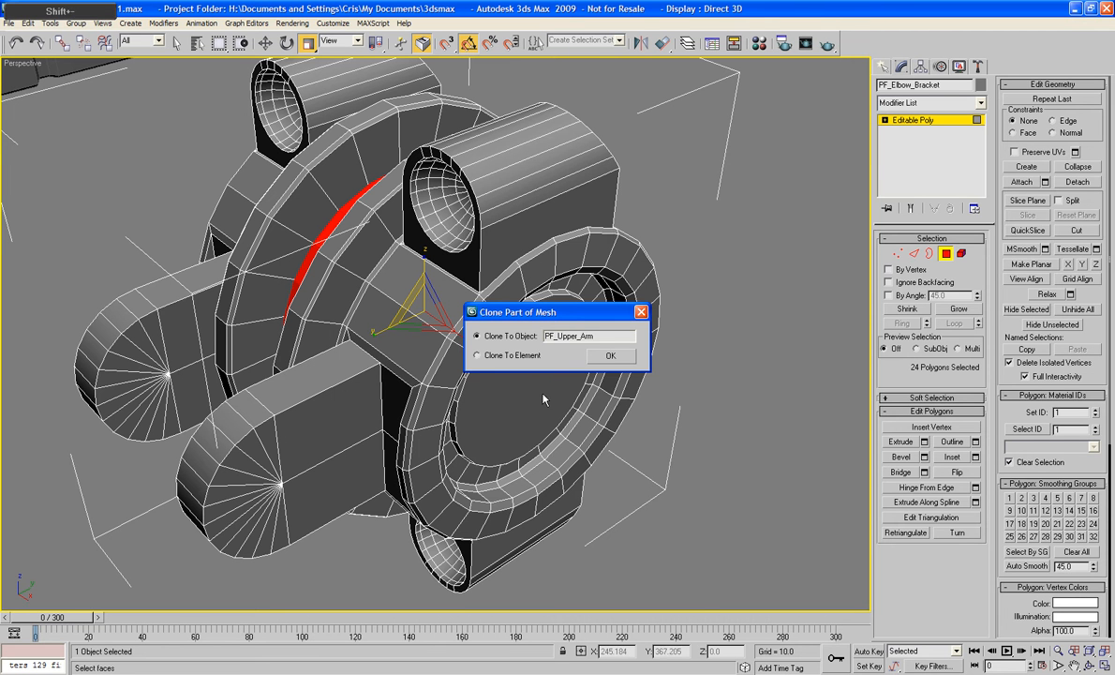
left_click(607, 356)
left_click(947, 254)
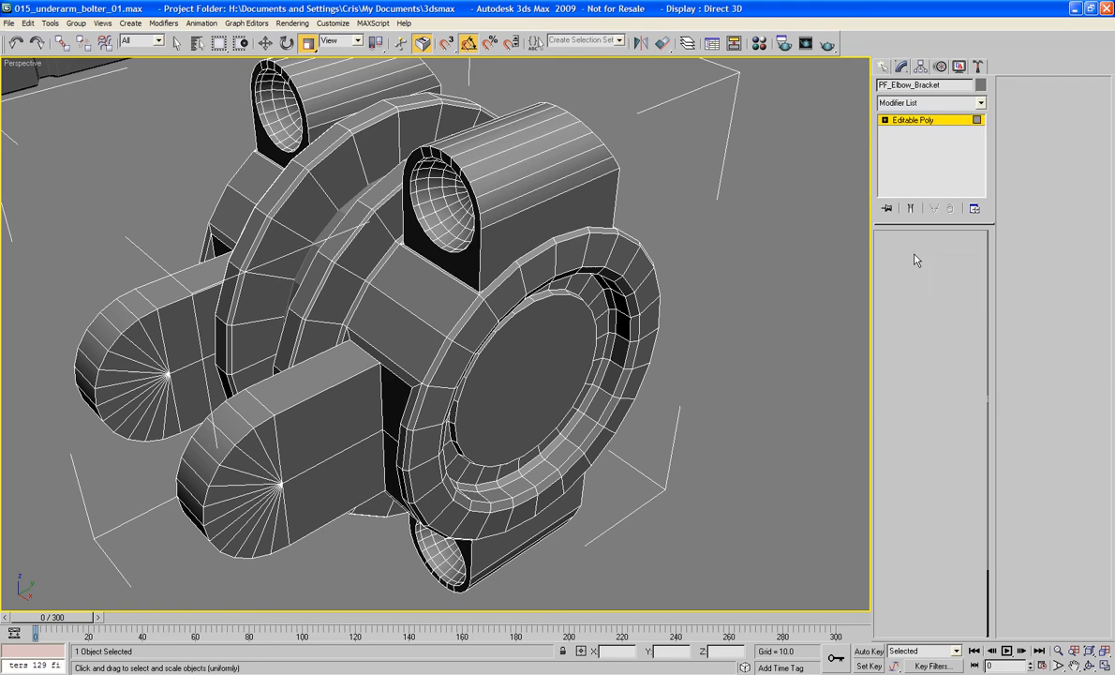
Select the PF_Upper_Arm band and flip the normals of its whole element.
left_click(684, 121)
left_click(323, 235)
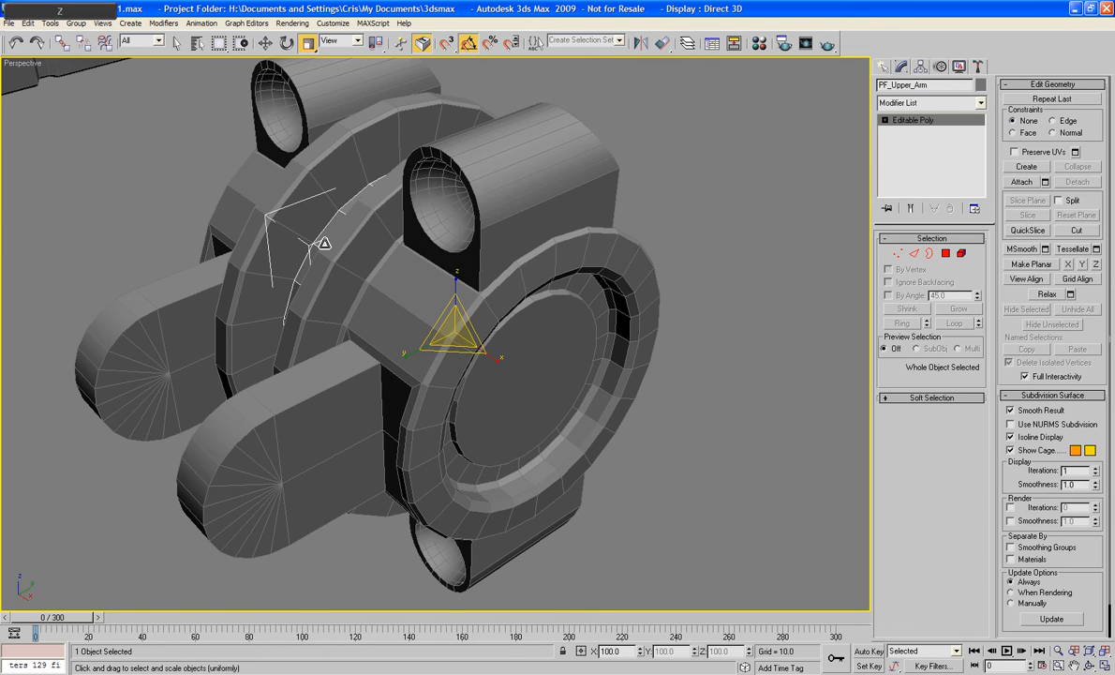
middle_click_drag(323, 242, 353, 252, "alt")
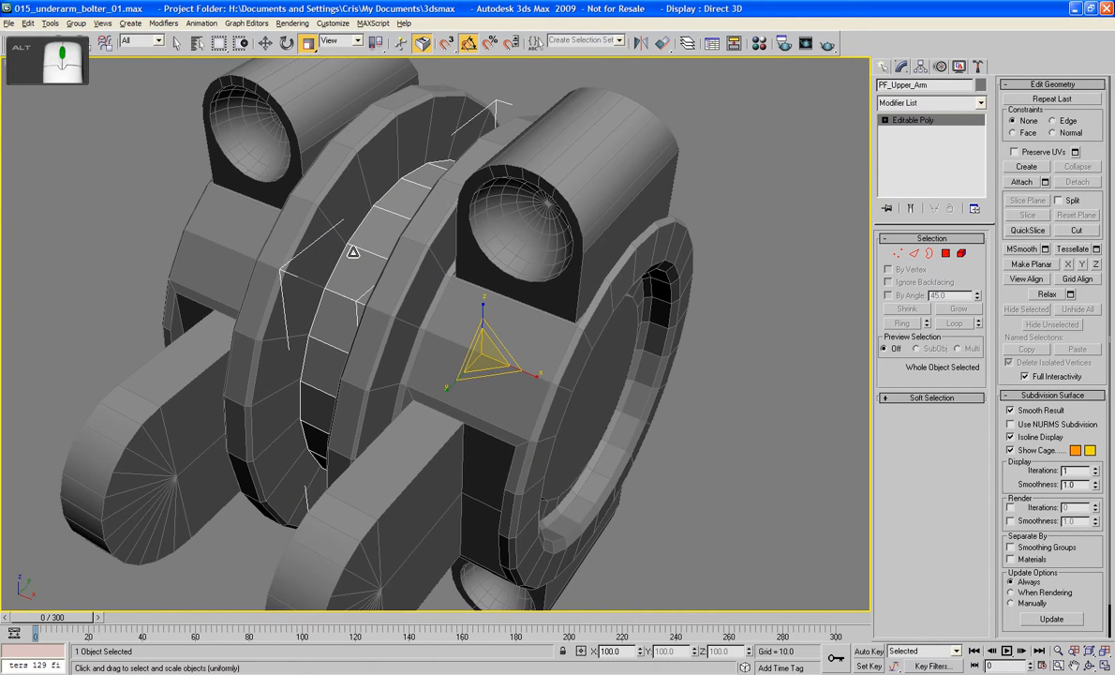
left_click(961, 254)
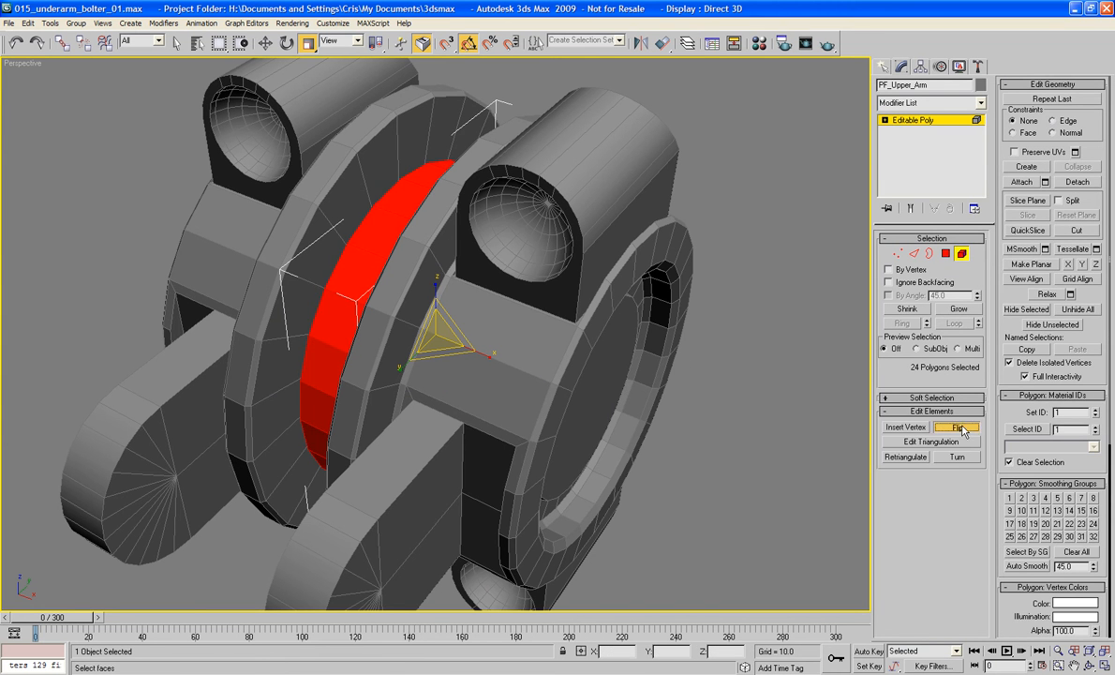
left_click(962, 430)
Select both open borders of the PF_Upper_Arm band and extrude them radially outward by scaling, out to the neighbouring discs' rims.
key("3")
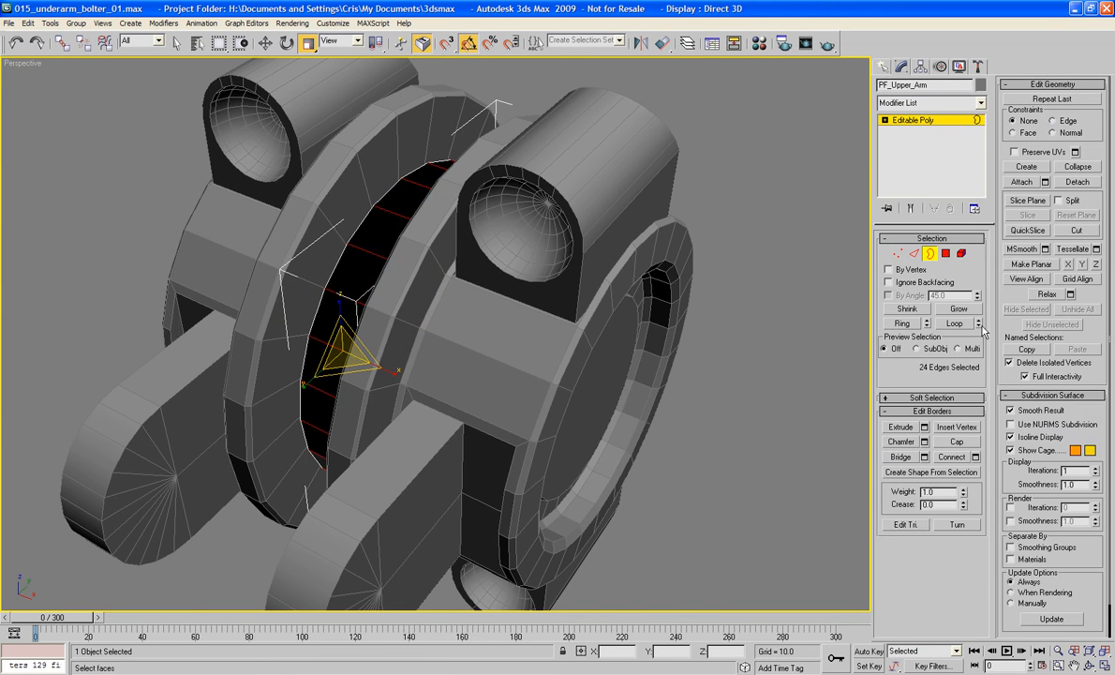
key("ctrl+a")
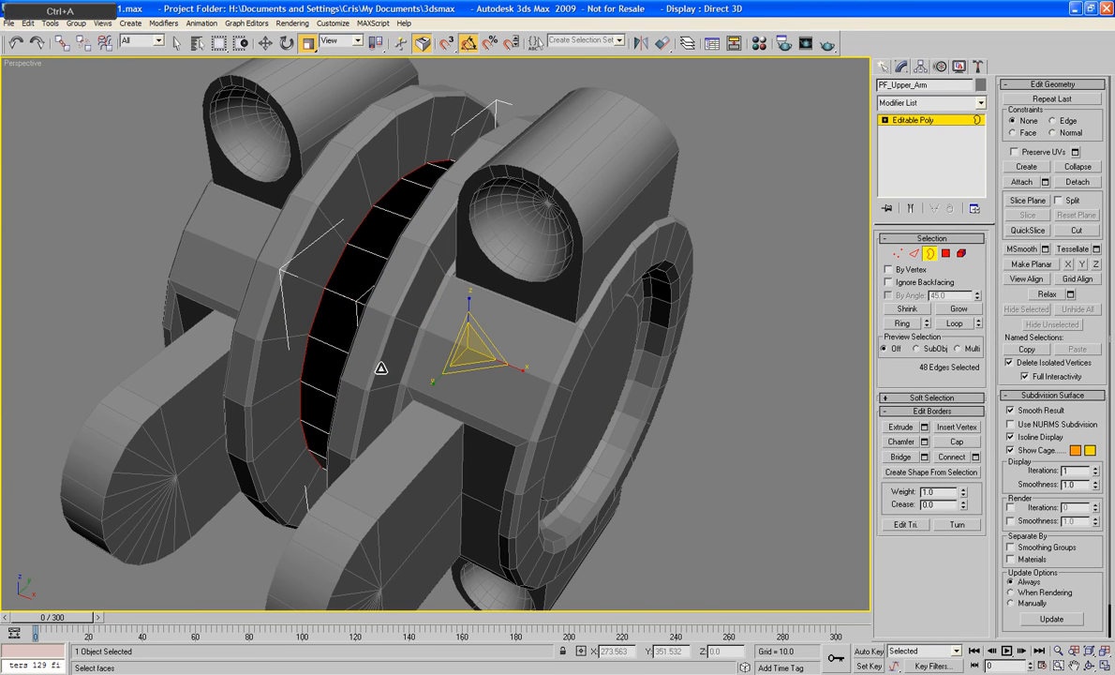
middle_click_drag(442, 351, 443, 361, "alt")
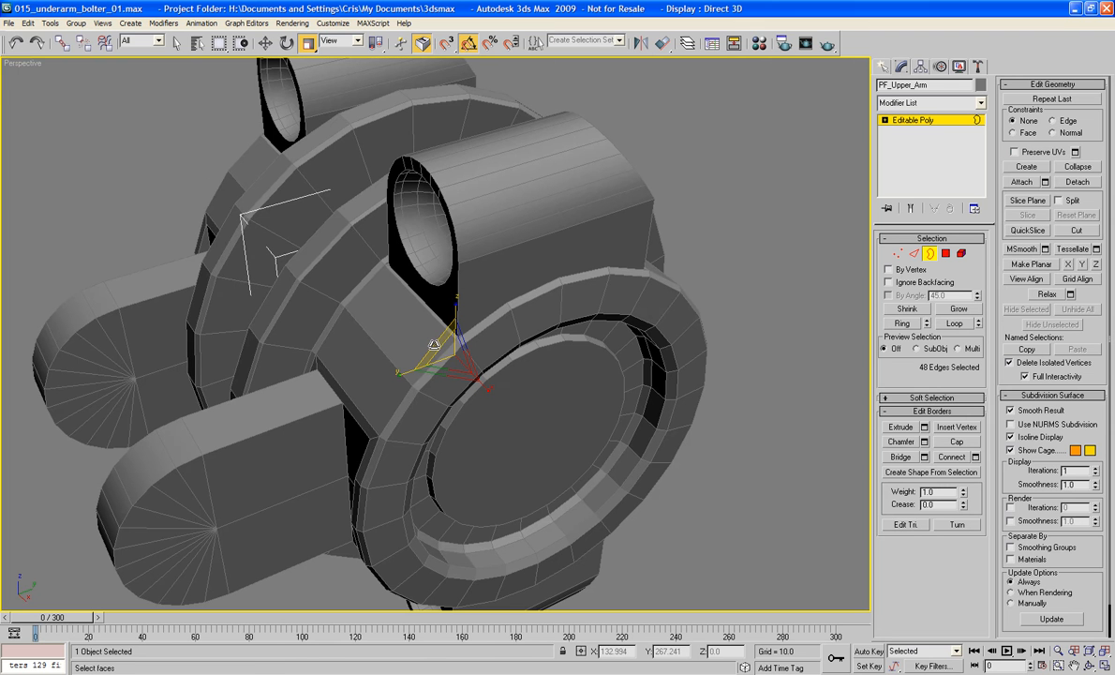
left_click_drag(434, 345, 430, 315, "shift")
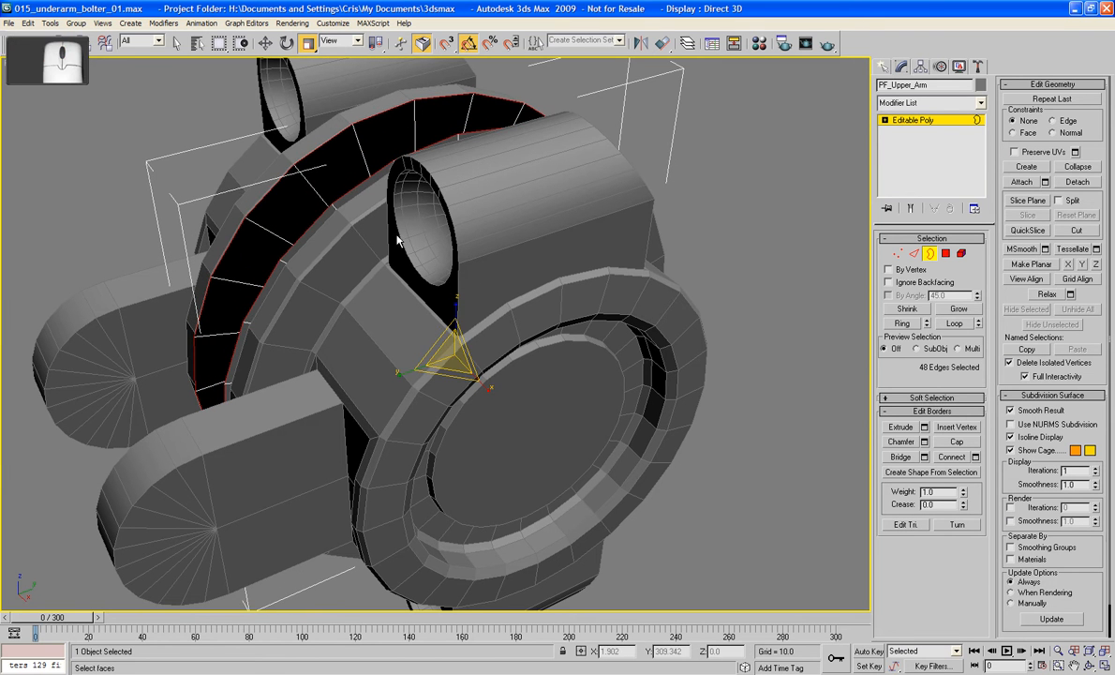
middle_click_drag(279, 217, 343, 242, "alt")
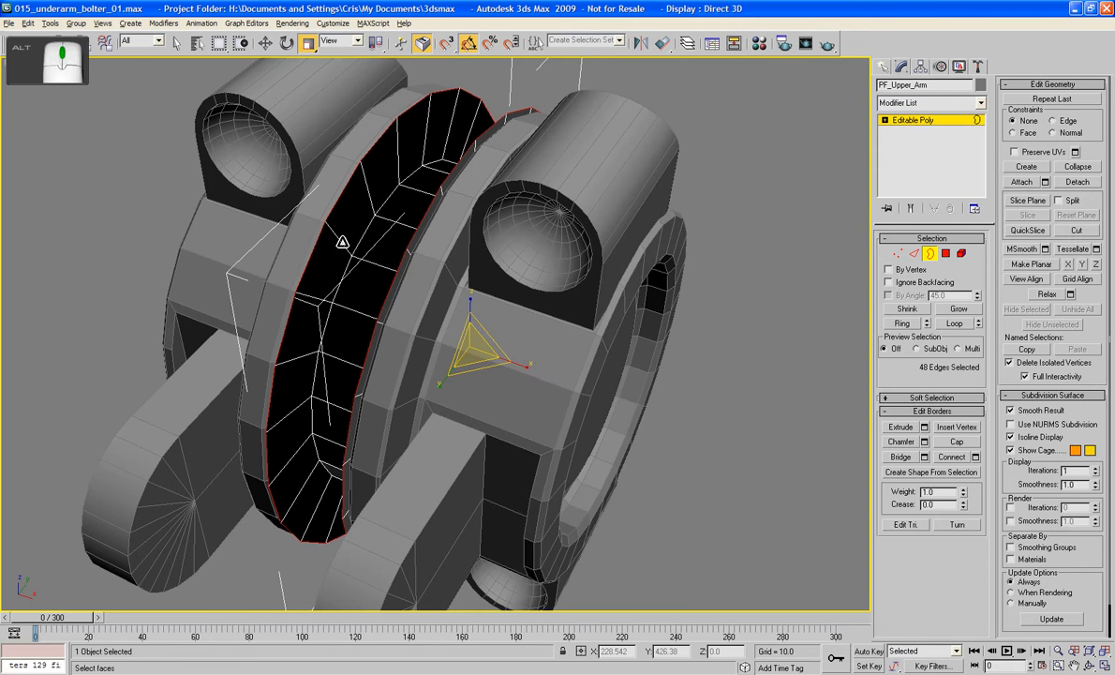
left_click_drag(523, 366, 566, 379, "shift")
key("ctrl+z")
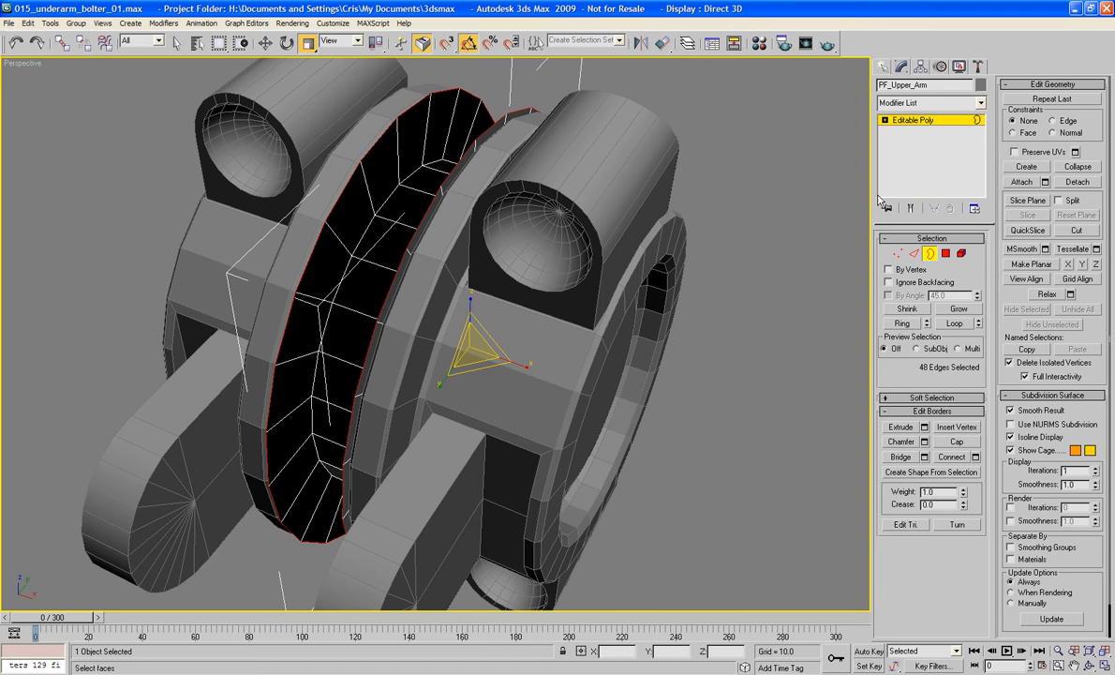
key("ctrl+z")
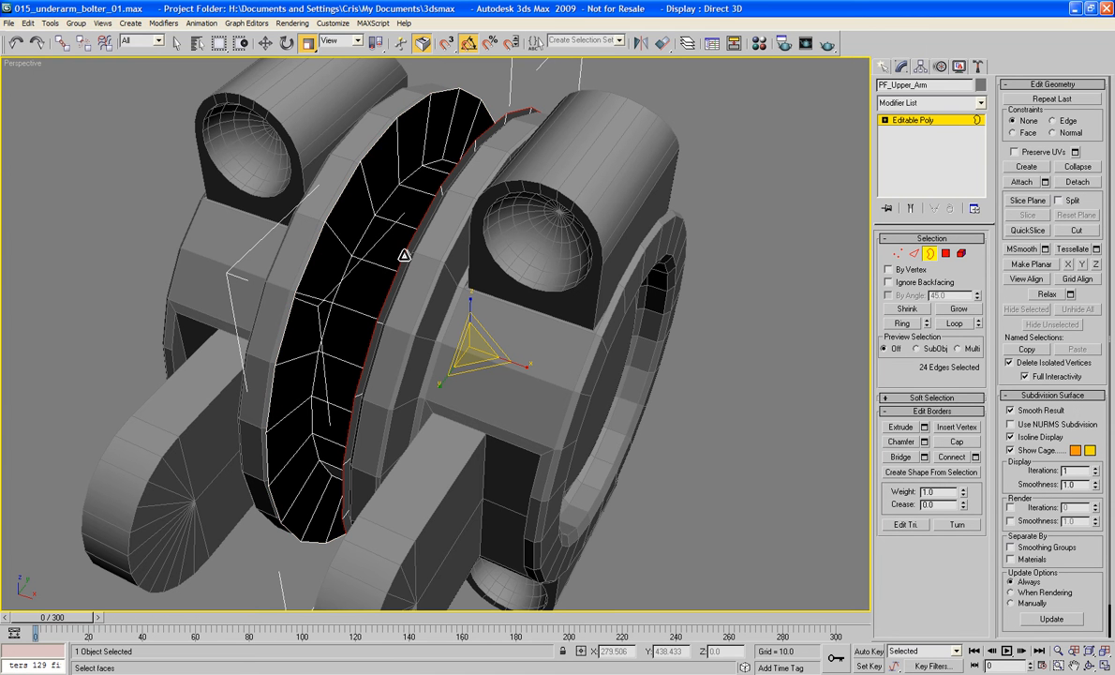
Extrude the band's two outer borders sideways along X over the neighbouring discs, one at a time, the second by about 2.1 units.
key("w")
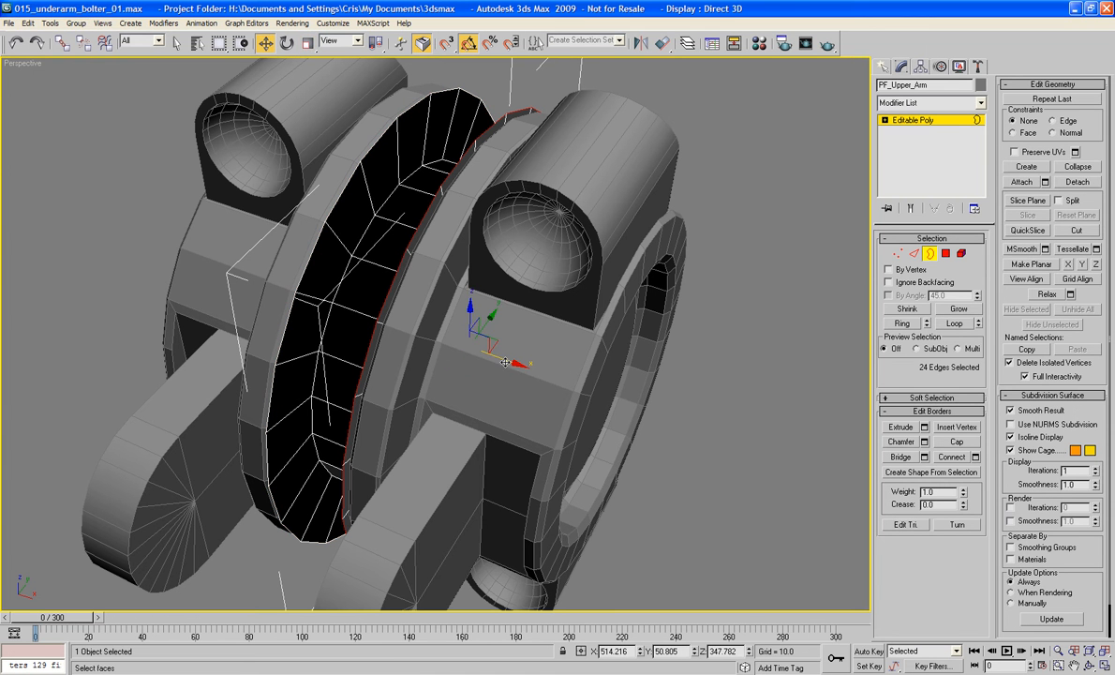
left_click_drag(505, 363, 295, 286, "shift")
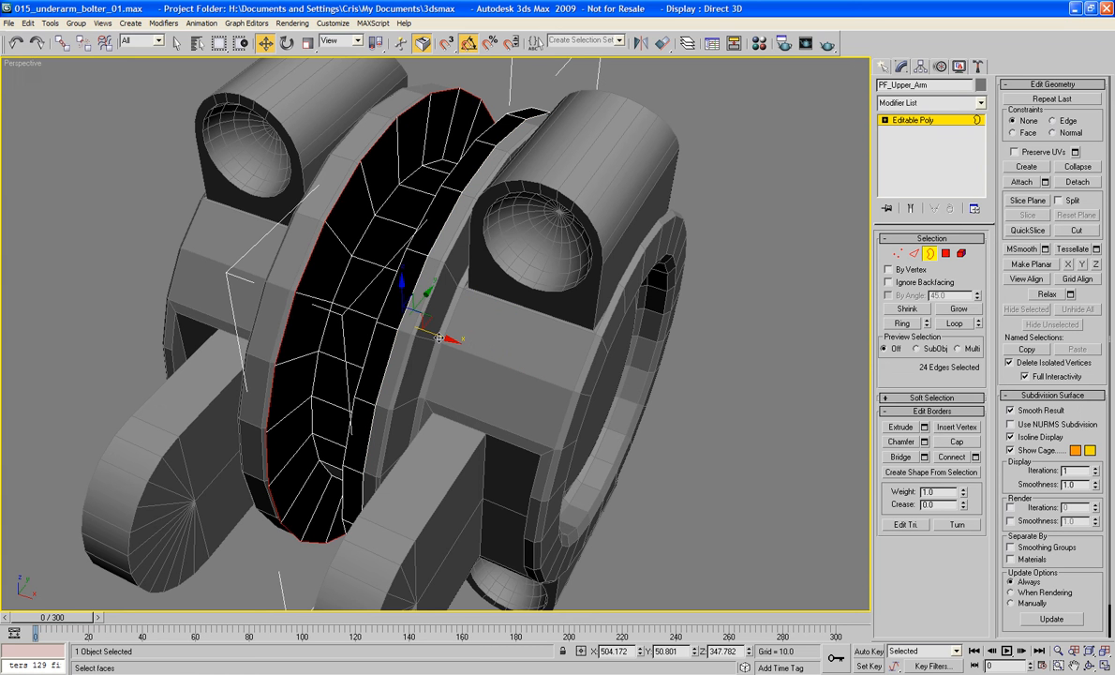
left_click_drag(438, 337, 379, 344)
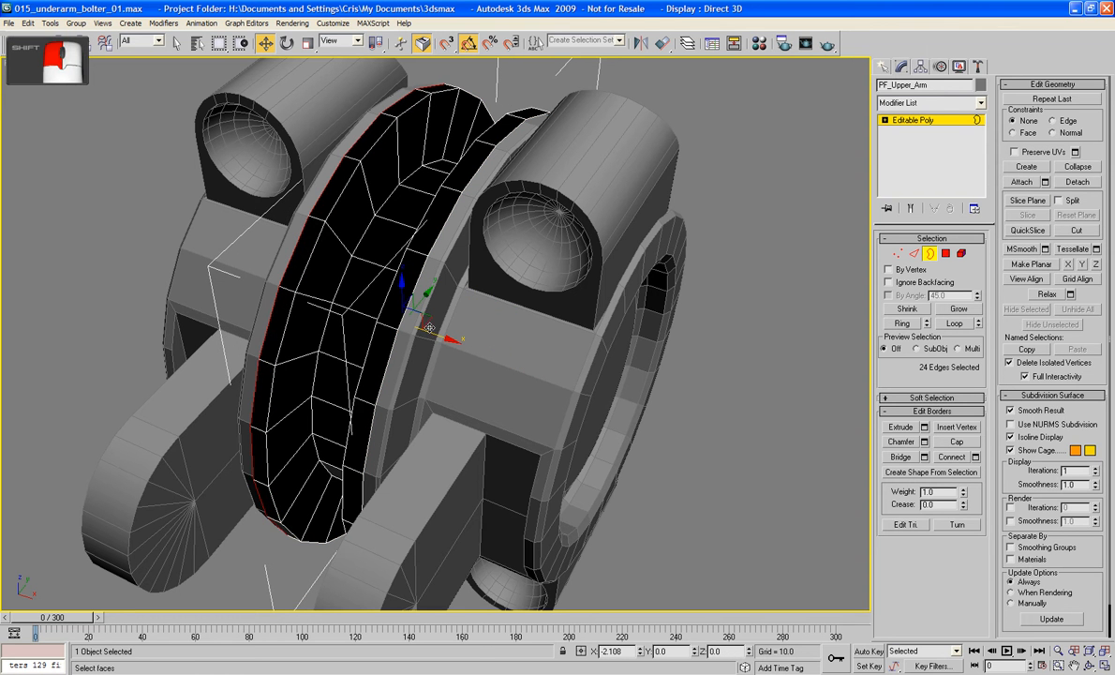
Select both outer borders together and extrude them radially outward by scaling to about 109% in Y and Z.
left_click(382, 361, "ctrl")
middle_click_drag(525, 341, 505, 380, "alt")
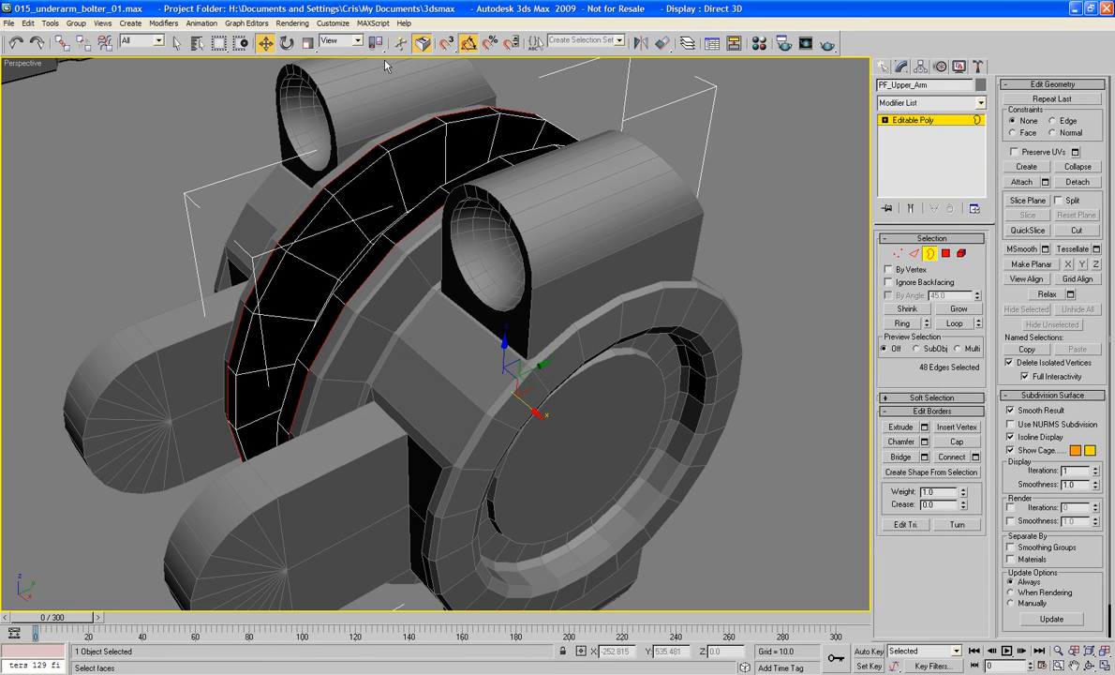
left_click(308, 43)
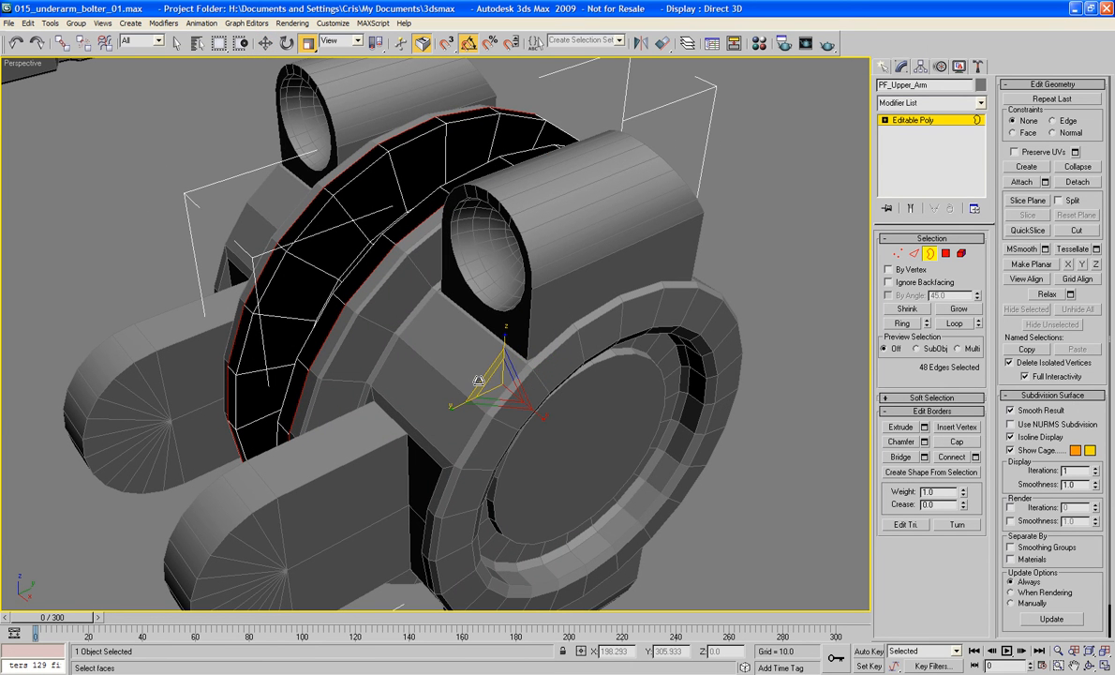
left_click_drag(478, 379, 481, 374)
key("ctrl+z")
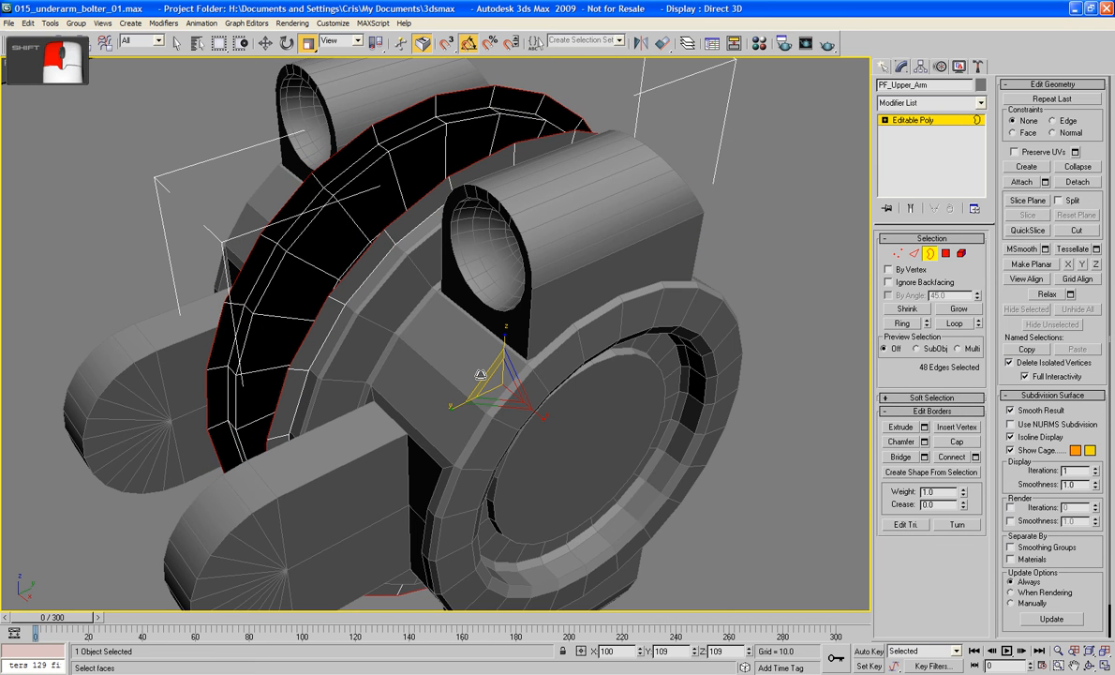
Bridge the two outer borders of PF_Upper_Arm to close the ring's outer rim.
middle_click_drag(353, 320, 522, 295, "alt")
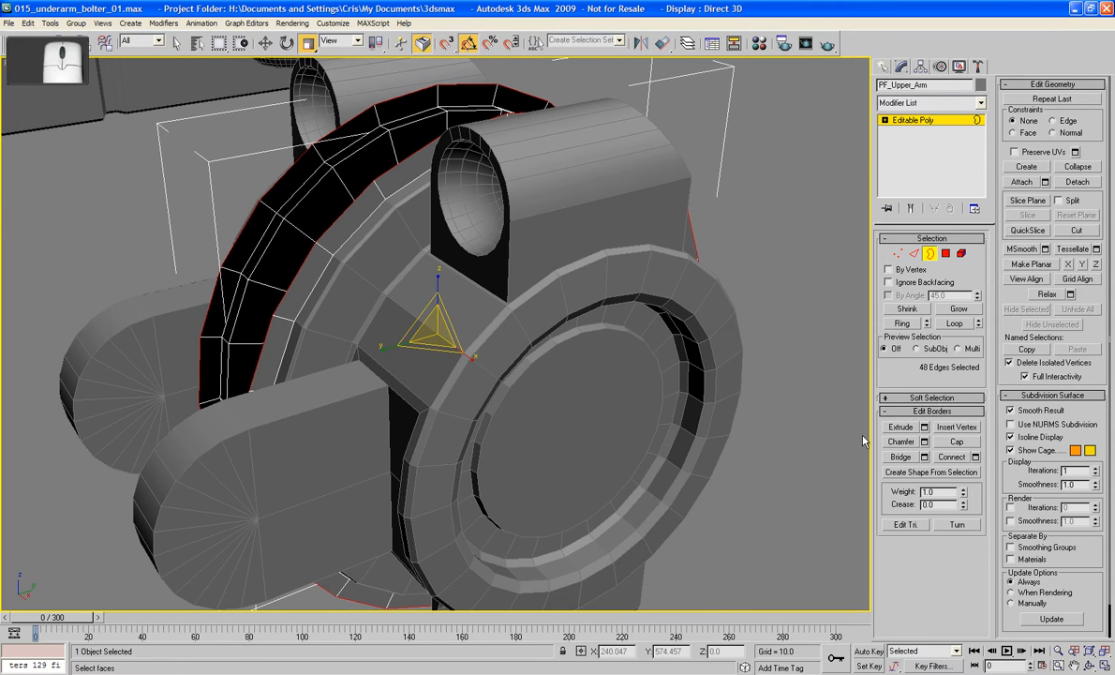
left_click(891, 457)
middle_click_drag(668, 291, 626, 419)
scroll(696, 363, "down", 5)
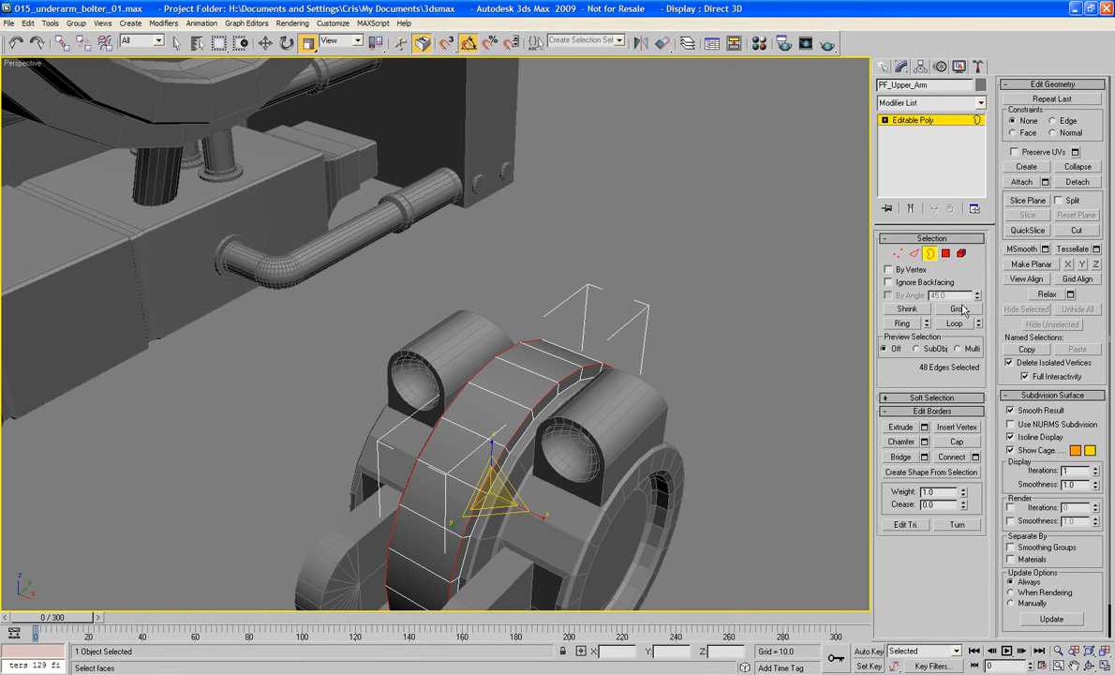
Select the four adjacent polygons on top of the ring's rim and flatten them by scaling along Z.
left_click(947, 253, "ctrl")
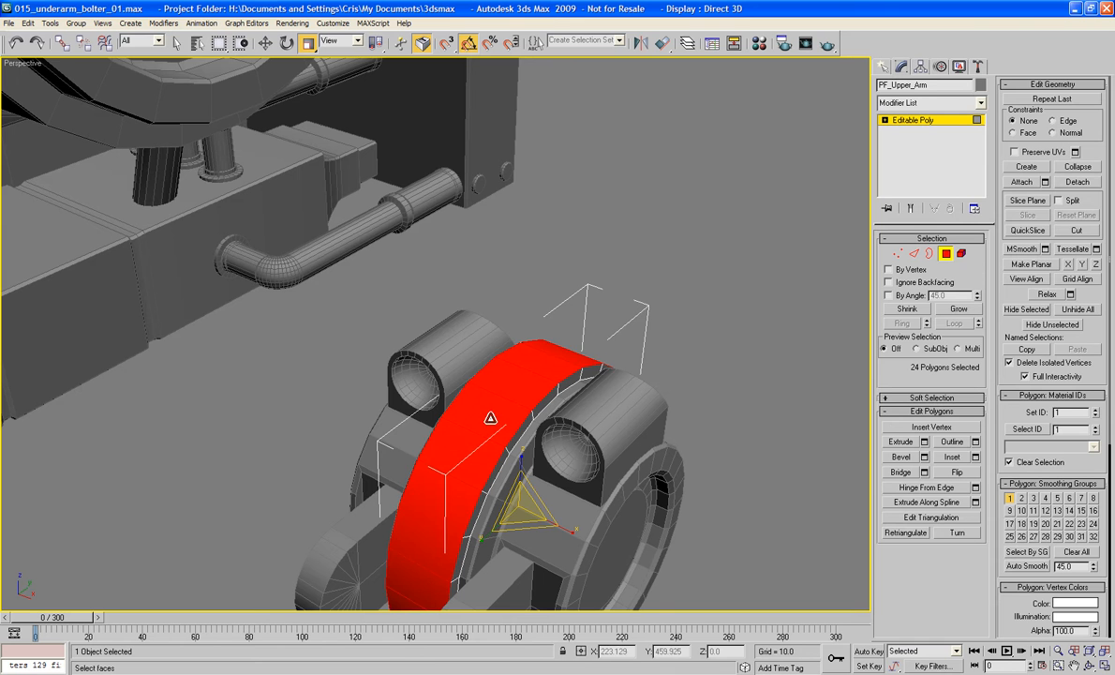
left_click(490, 417)
left_click(518, 382, "ctrl")
left_click(549, 363, "ctrl")
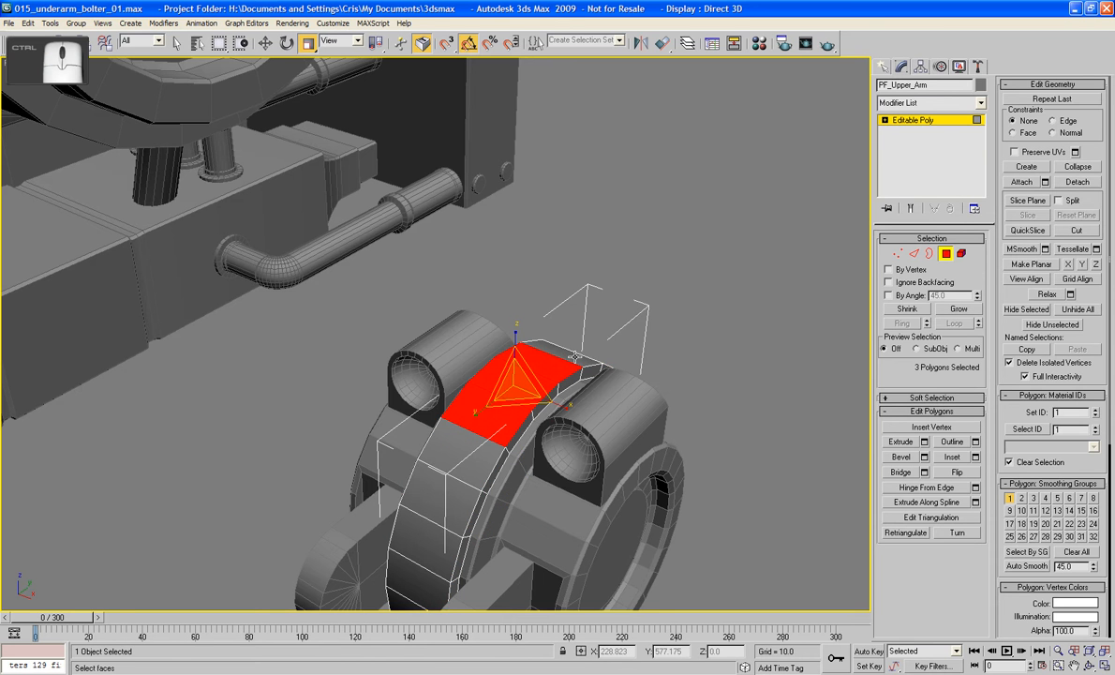
left_click(574, 357, "ctrl")
middle_click_drag(623, 356, 593, 348, "alt")
left_click_drag(500, 333, 501, 422)
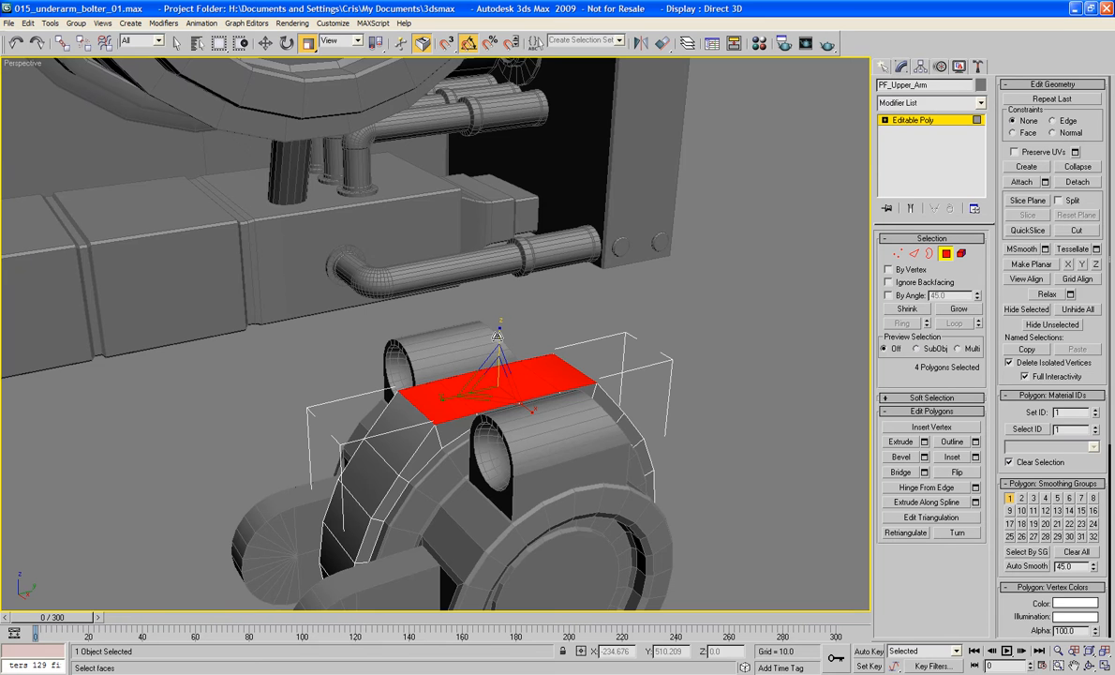
Lower the flattened top polygons by about 0.5 units along Z and clear the selection.
mouse_move(507, 407)
middle_mouse_down("alt")
mouse_move(496, 412)
mouse_move(525, 407)
middle_mouse_up("alt")
key("w")
left_click_drag(509, 330, 509, 327)
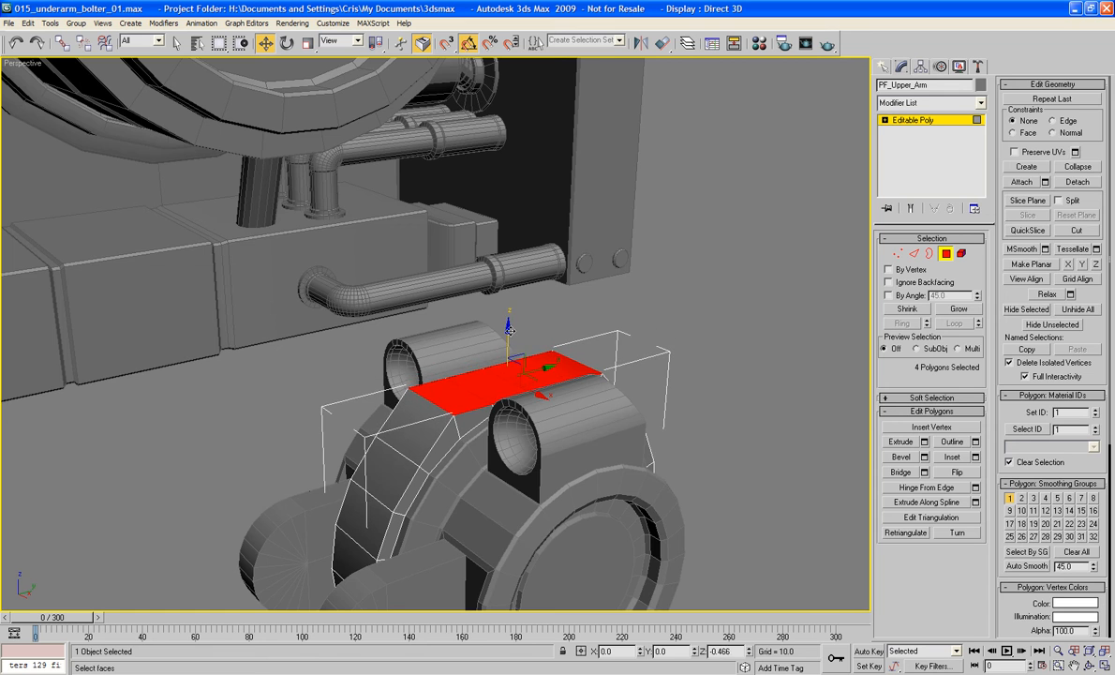
left_click(707, 241)
Select the four flattened polygons on top of the ring and extrude them upward into a block between the bracket's cylinders.
middle_click_drag(707, 241, 501, 290, "alt")
scroll(548, 311, "up", 5)
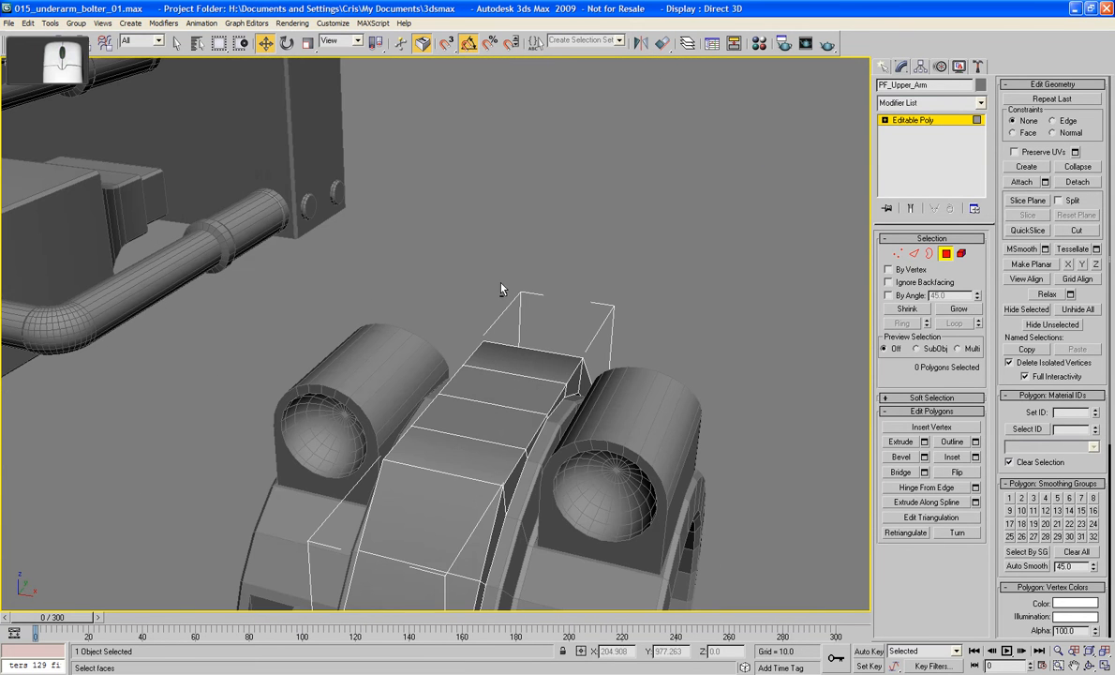
left_click(502, 351)
left_click(495, 378, "ctrl")
left_click(487, 418, "ctrl")
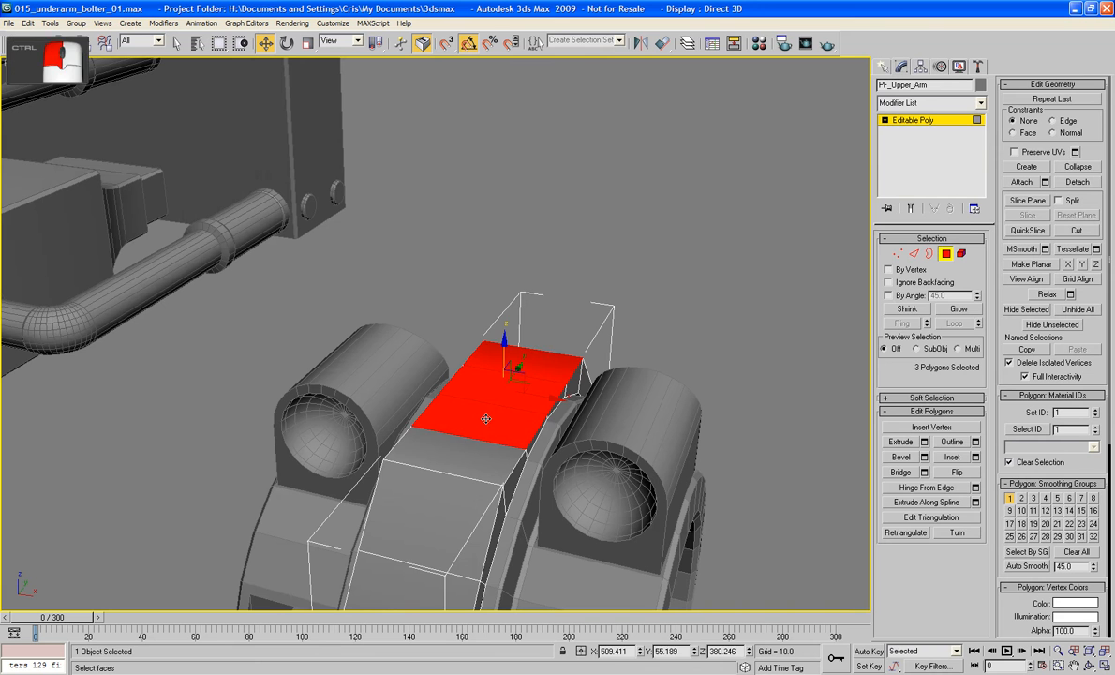
left_click(479, 455, "ctrl")
left_click(901, 442)
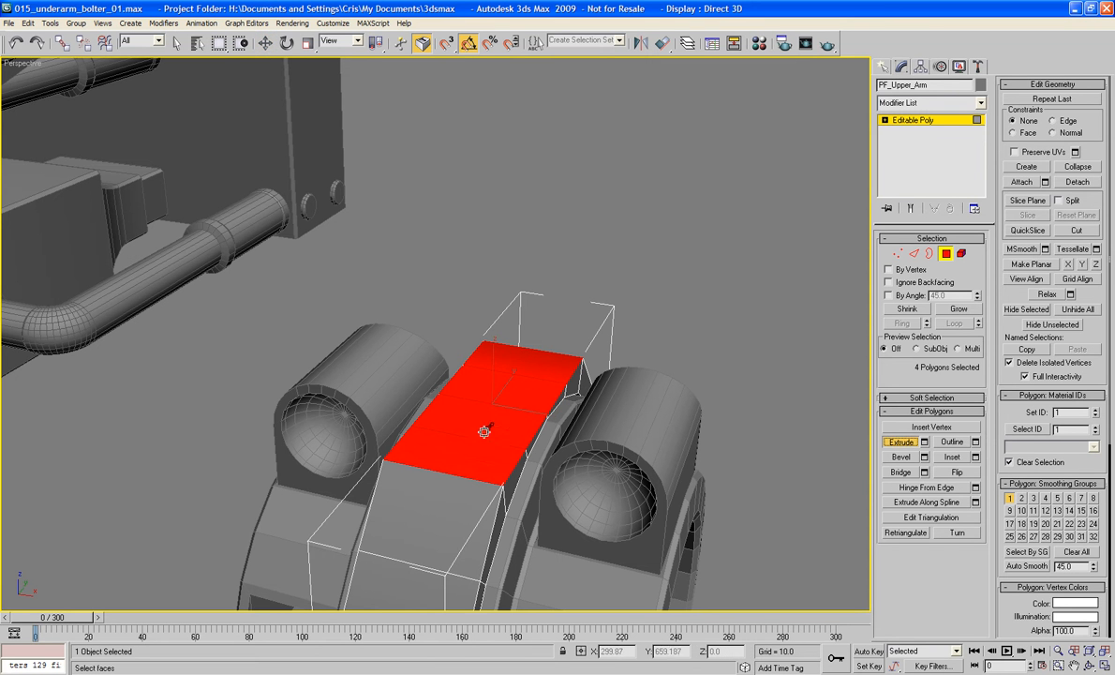
mouse_move(481, 428)
left_mouse_down()
mouse_move(483, 448)
mouse_move(478, 406)
left_mouse_up()
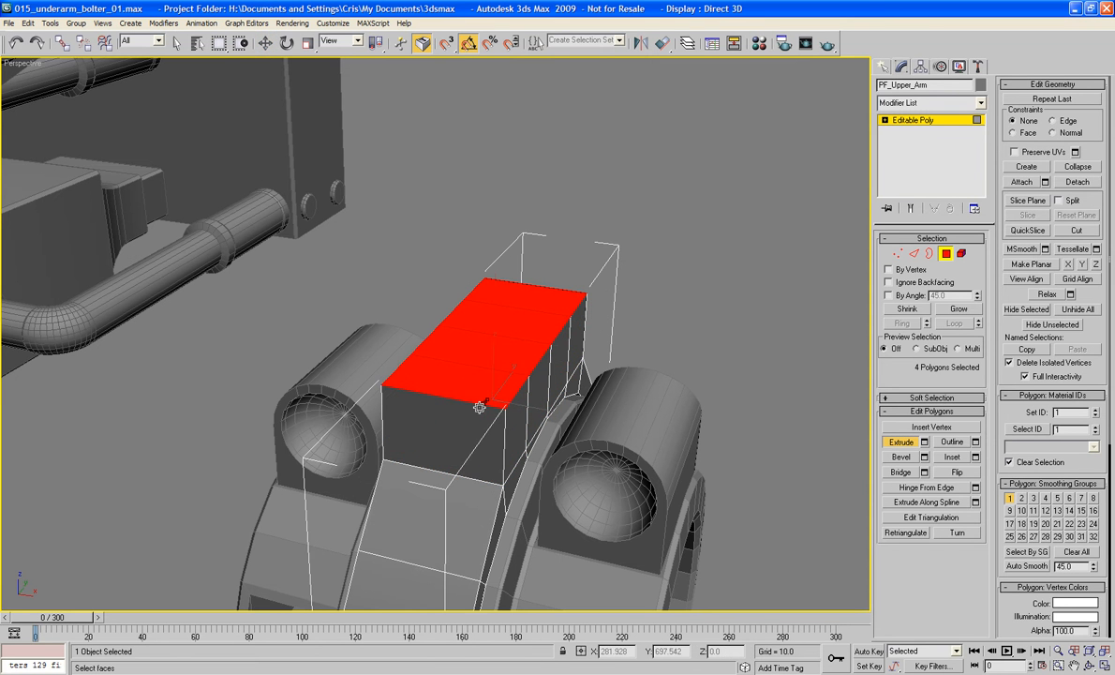
middle_click_drag(658, 379, 656, 405)
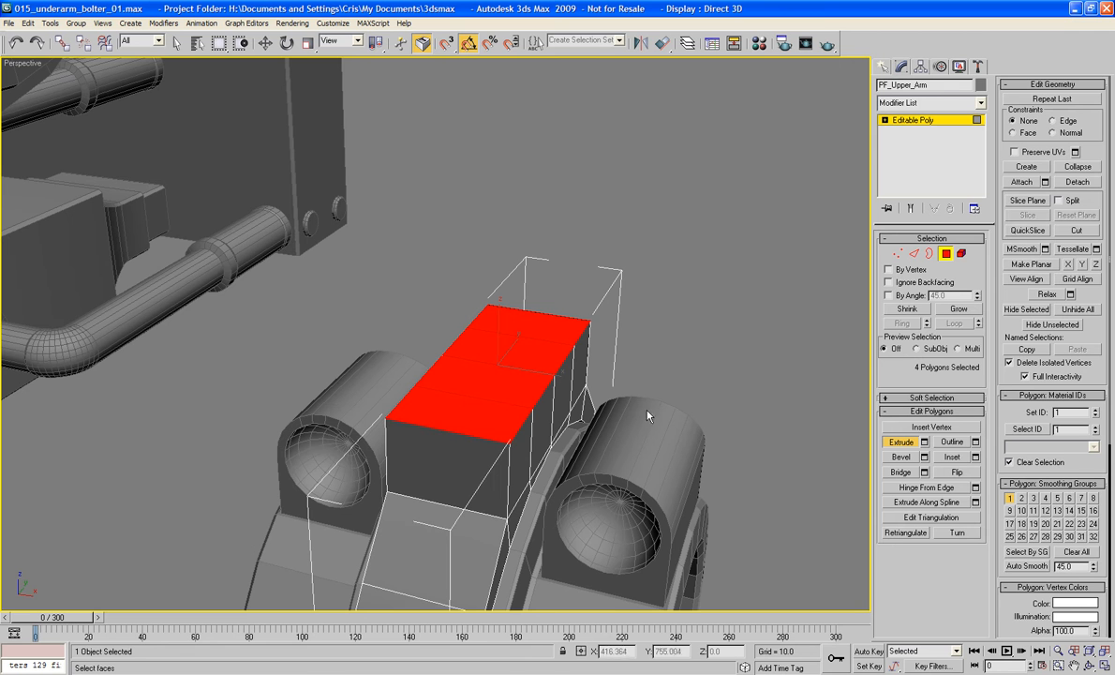
Extrude the four top polygons of the PF_Upper_Arm block slightly upward again to add a thin cap layer.
left_click_drag(467, 410, 468, 396)
left_click(517, 425, "ctrl")
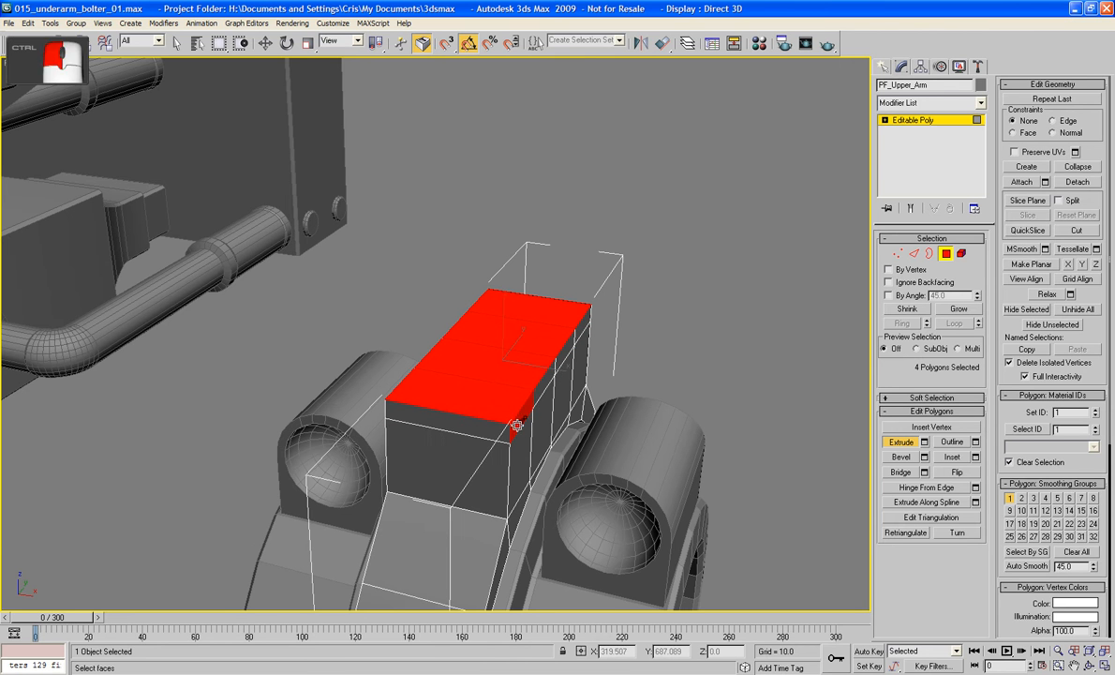
left_click(509, 403)
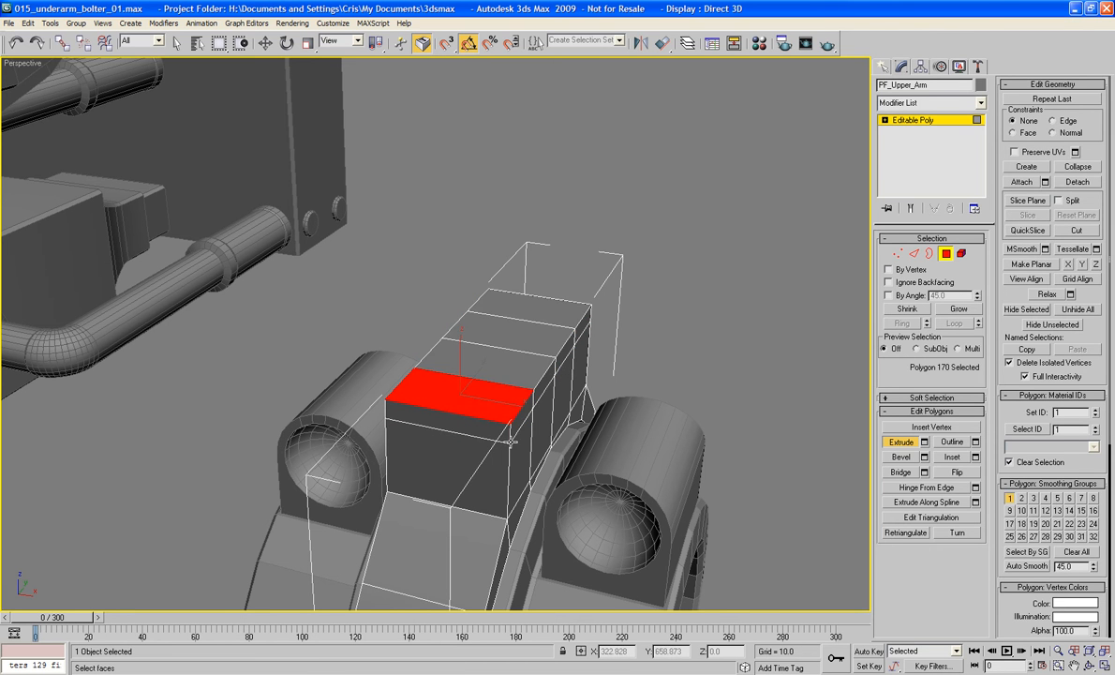
left_click(516, 422)
left_click(548, 380, "ctrl")
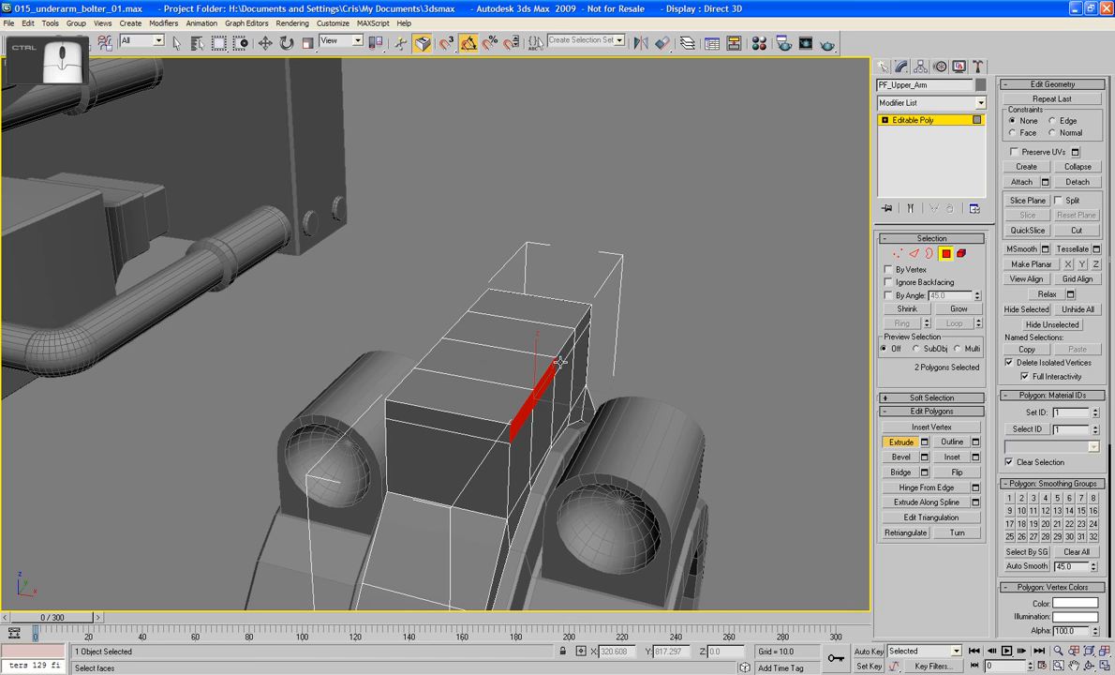
middle_click_drag(409, 348, 449, 325, "alt")
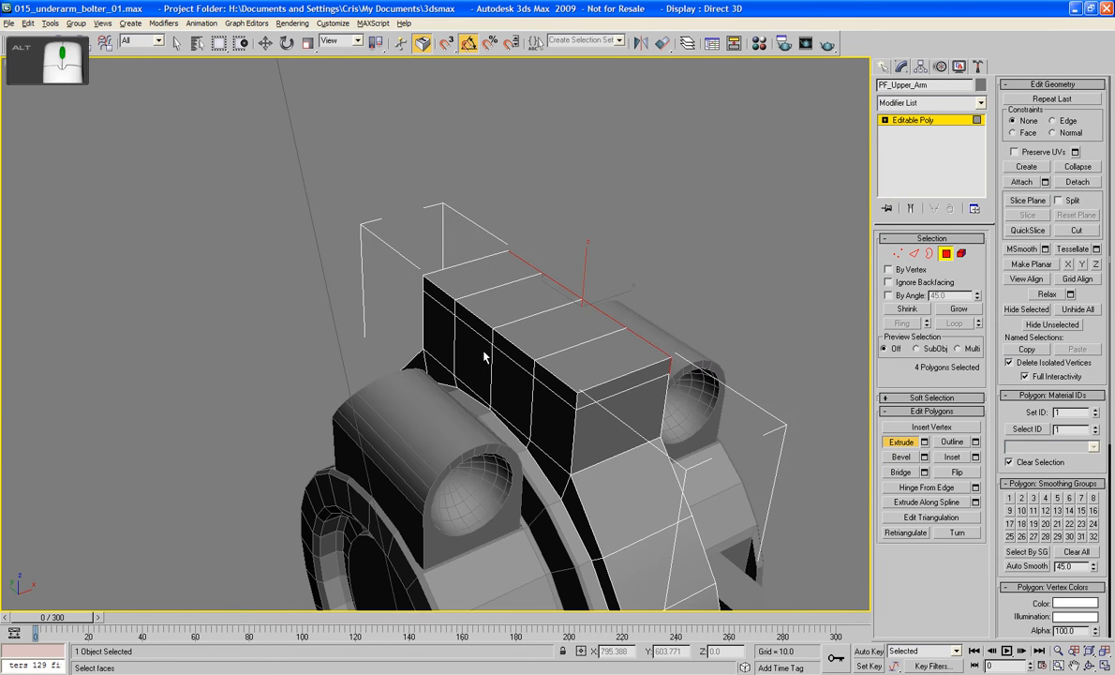
Select the four top polygons of the block's cap layer together with the four thin polygons along one long side.
left_click(592, 363)
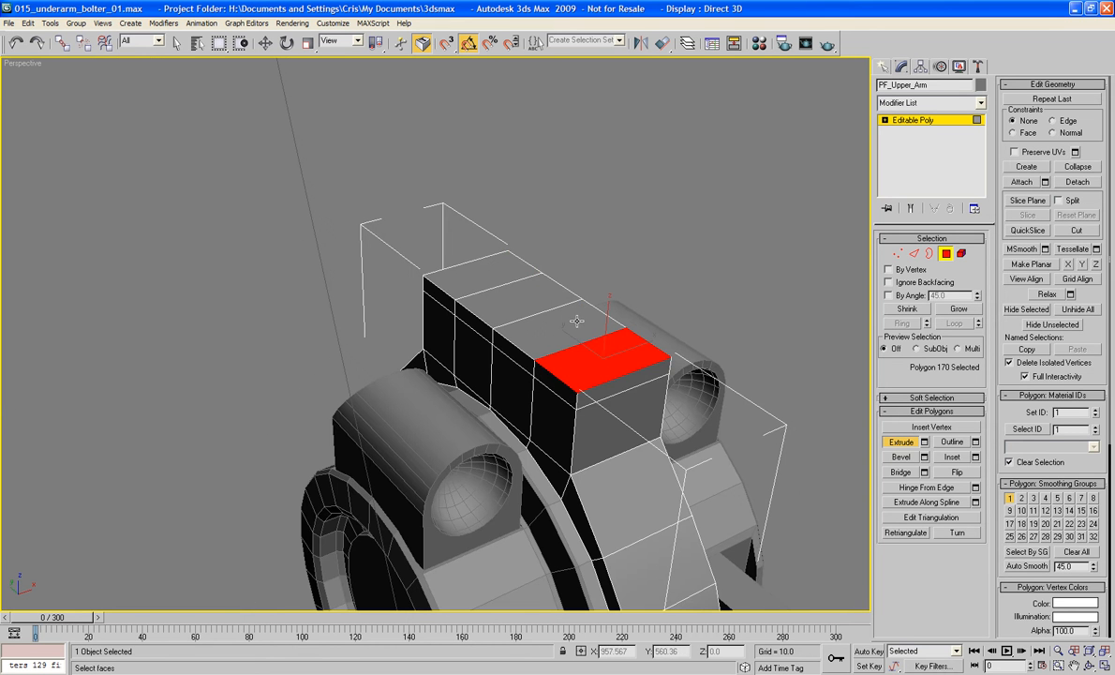
left_click(570, 392, "ctrl")
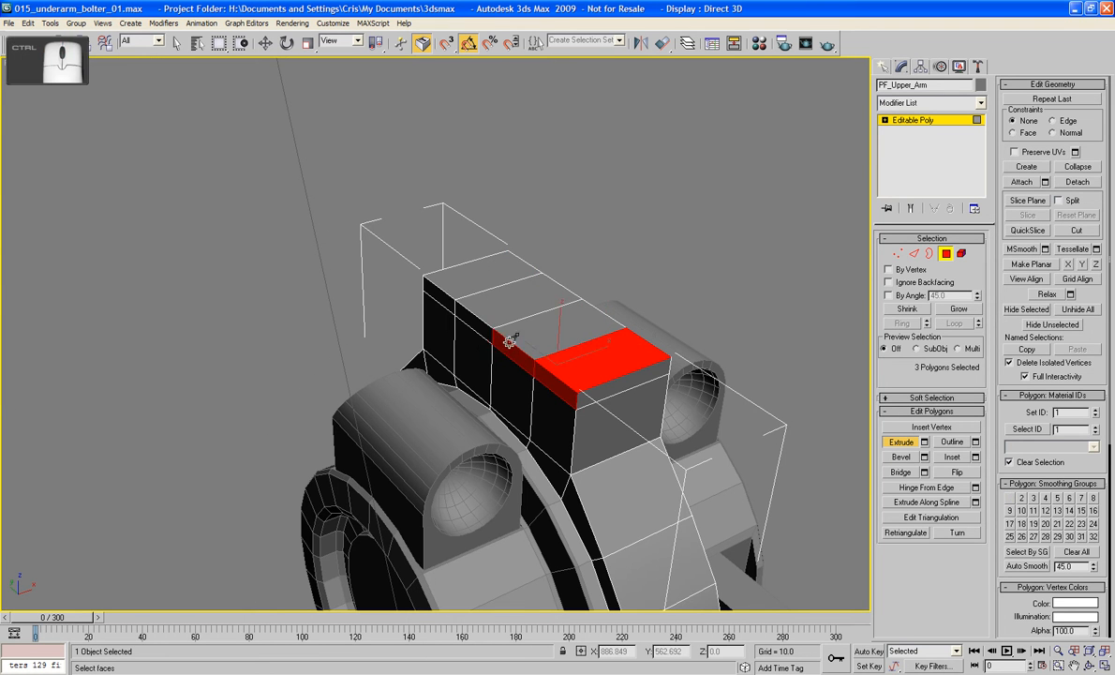
left_click(485, 323, "ctrl")
left_click(459, 281, "ctrl")
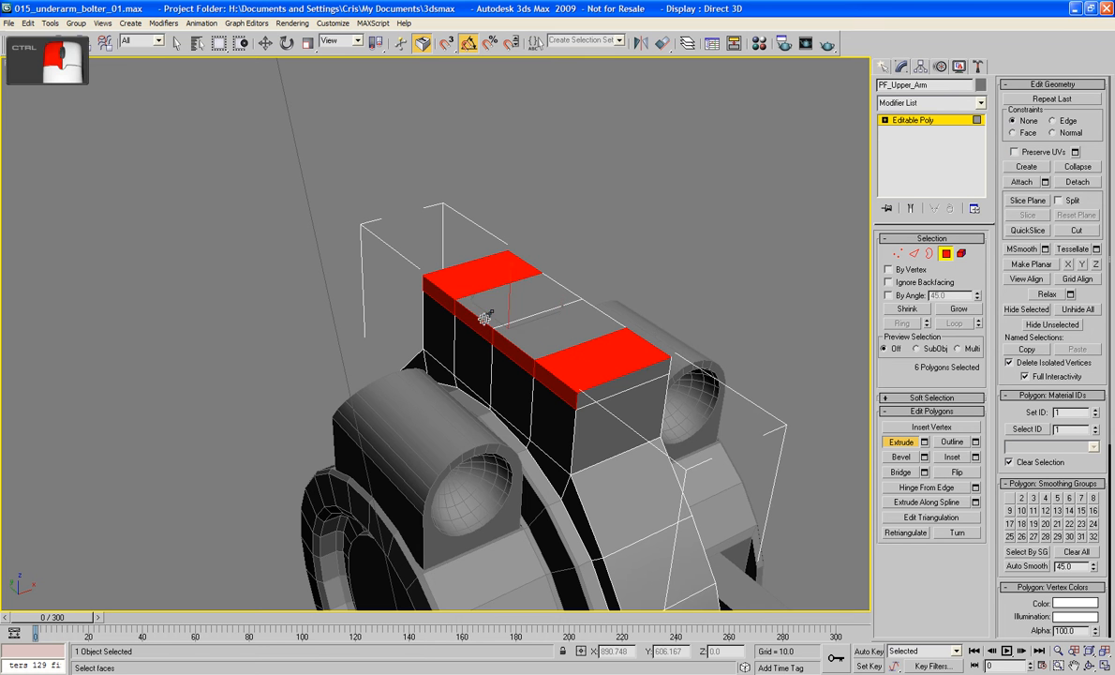
left_click(489, 297, "ctrl")
left_click(523, 313, "ctrl")
key("w")
Add the four thin cap-layer polygons on the block's opposite long side to the selection.
middle_click_drag(692, 319, 509, 246, "alt")
left_click(300, 384, "ctrl")
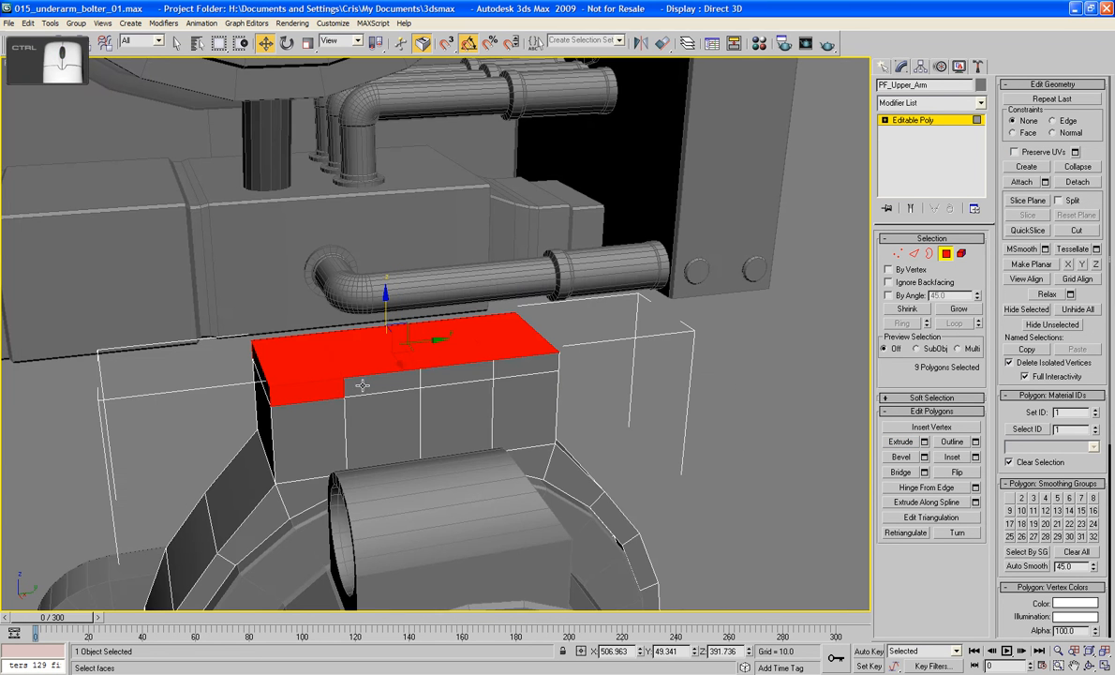
left_click(375, 378, "ctrl")
left_click(448, 375, "ctrl")
left_click(521, 371, "ctrl")
middle_click_drag(521, 371, 695, 379, "alt")
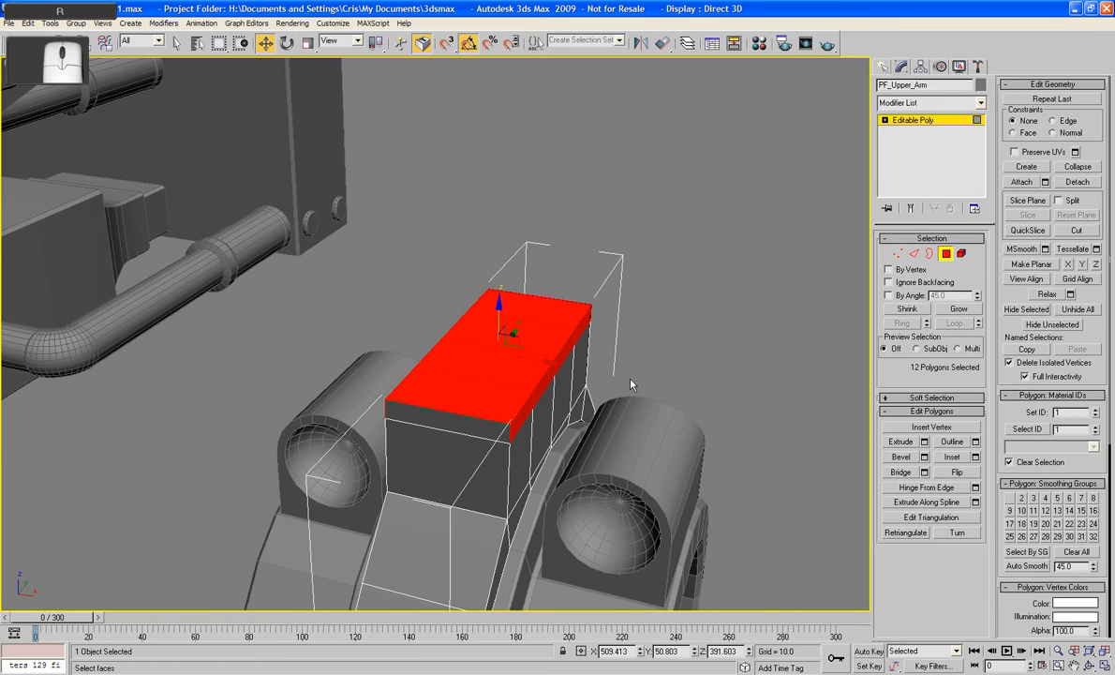
Widen the selected cap-layer polygons by scaling them along X to about 118% and clear the selection.
key("r")
left_click_drag(555, 366, 568, 377)
middle_click_drag(530, 408, 553, 384, "alt")
left_click_drag(506, 323, 580, 328)
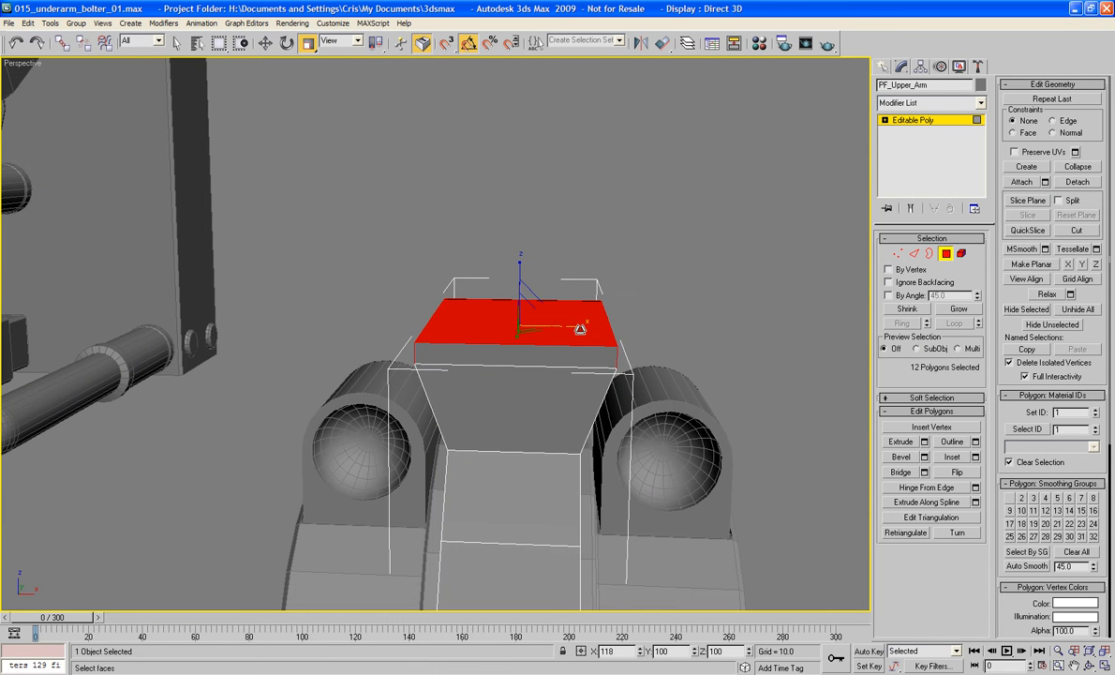
left_click(750, 303)
Leave polygon editing on PF_Upper_Arm, exit isolation mode and deselect the object.
middle_click_drag(749, 303, 661, 307, "alt")
scroll(665, 296, "down", 4)
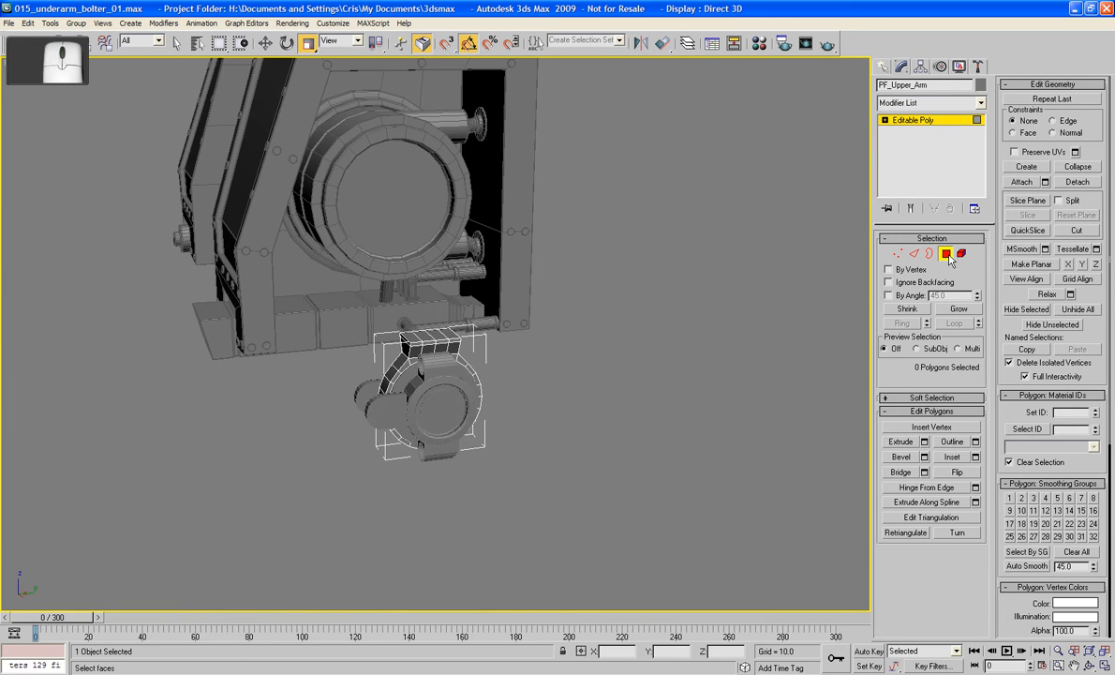
left_click(947, 255)
key("alt+q")
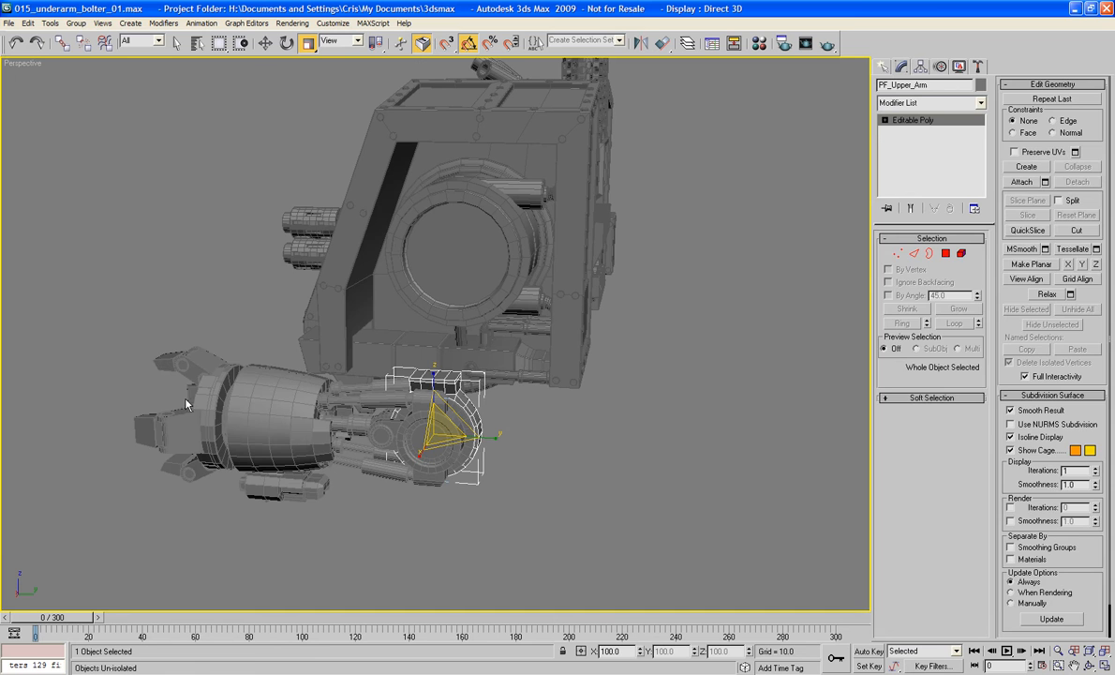
left_click(591, 422)
Select all parts of the power fist arm, raise them about 40.6 units along Z and clear the selection.
middle_click_drag(428, 438, 448, 436, "alt")
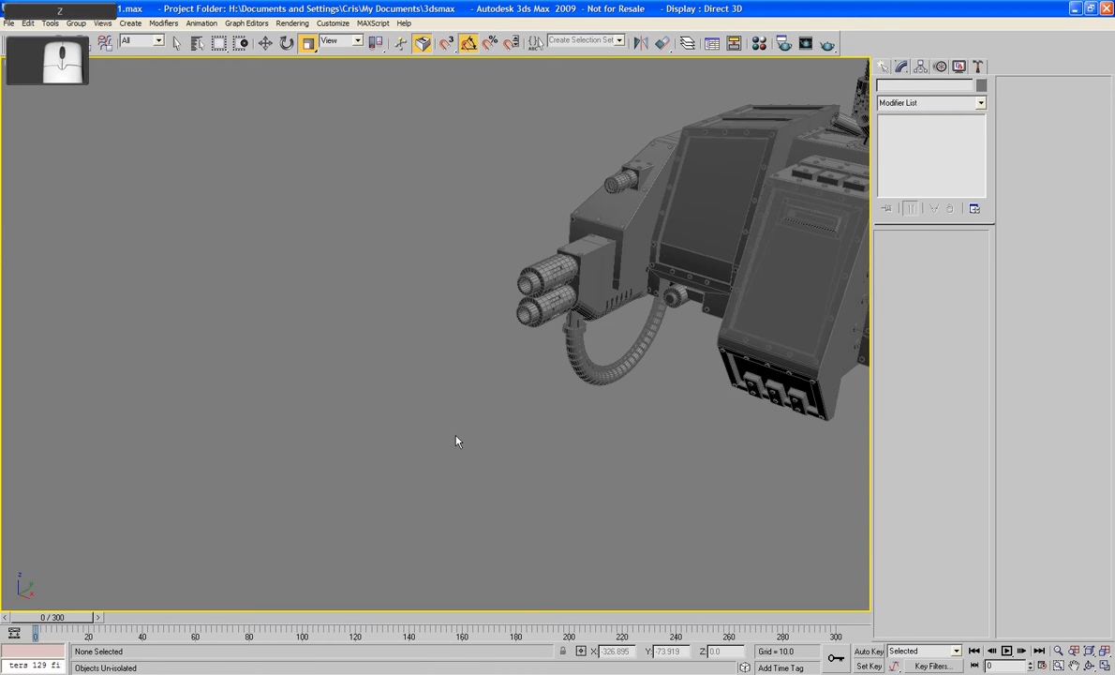
key("z")
middle_click_drag(538, 429, 547, 429, "alt")
middle_click_drag(656, 460, 663, 315, "alt")
left_click_drag(601, 438, 568, 455)
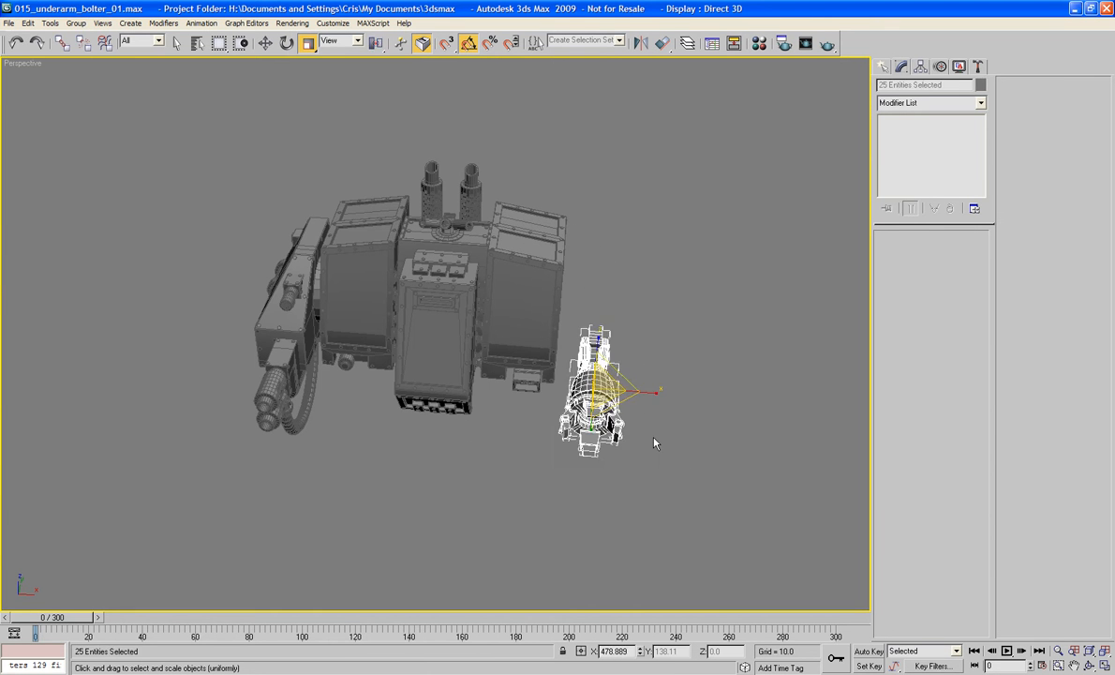
middle_click_drag(655, 443, 571, 440, "alt")
key("w")
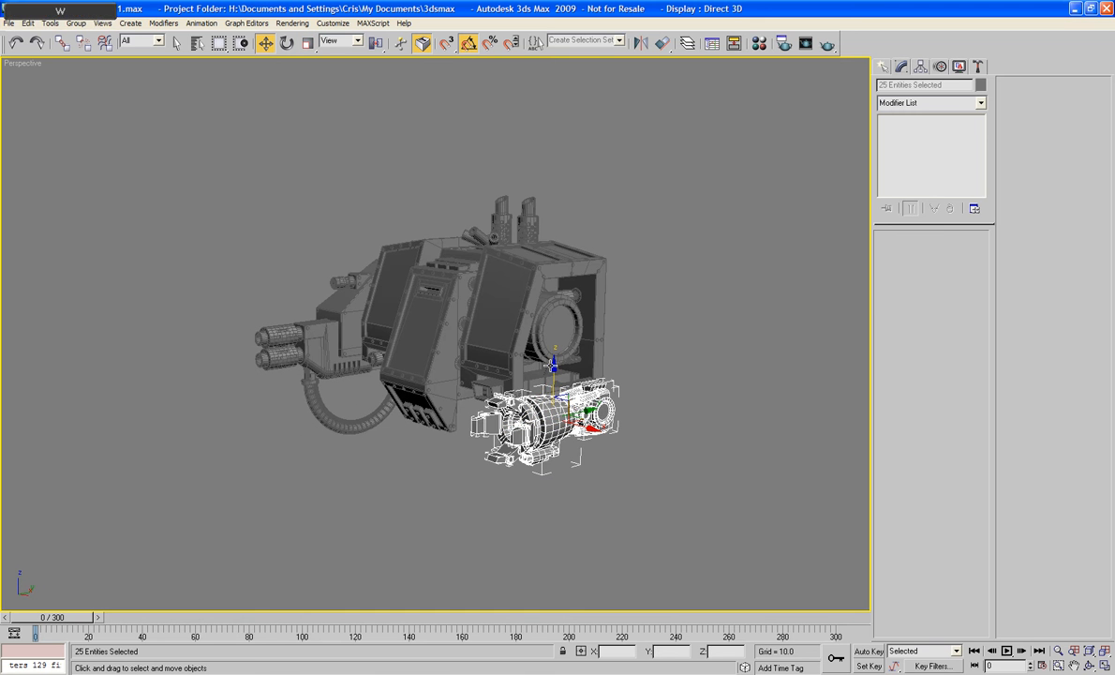
left_click_drag(554, 367, 553, 339)
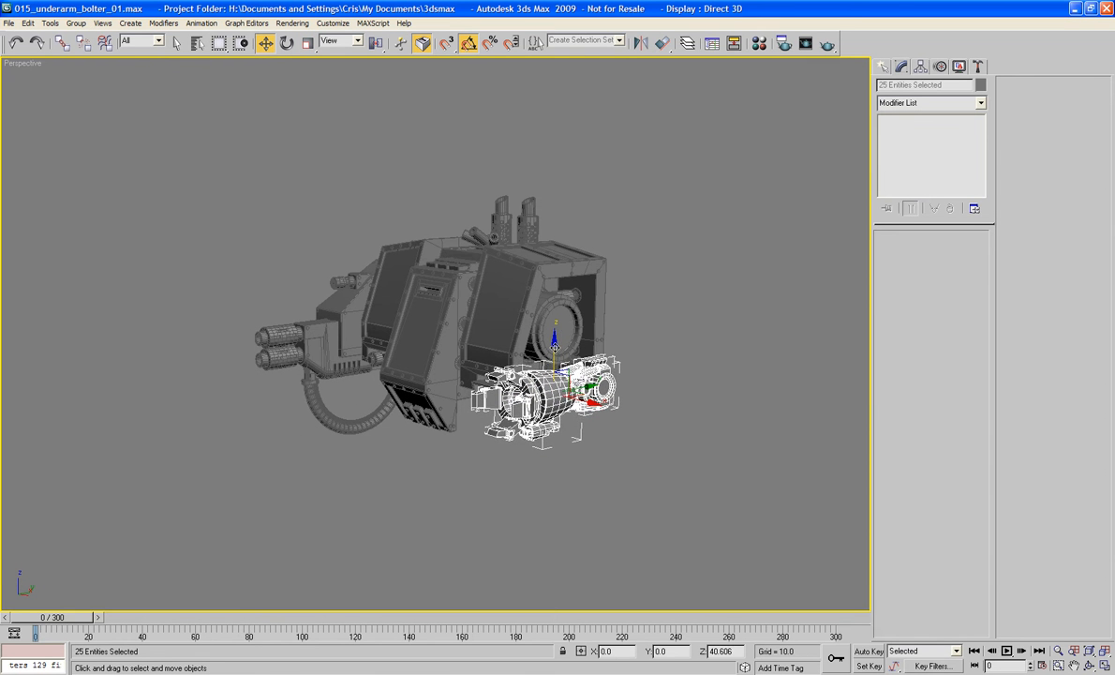
left_click(776, 338)
Try moving PF_Elbow_Bracket slightly down along Z to test its hierarchy and undo the move.
middle_click_drag(747, 351, 599, 246)
scroll(605, 356, "up", 4)
middle_click_drag(422, 269, 391, 348, "alt")
left_click(390, 348)
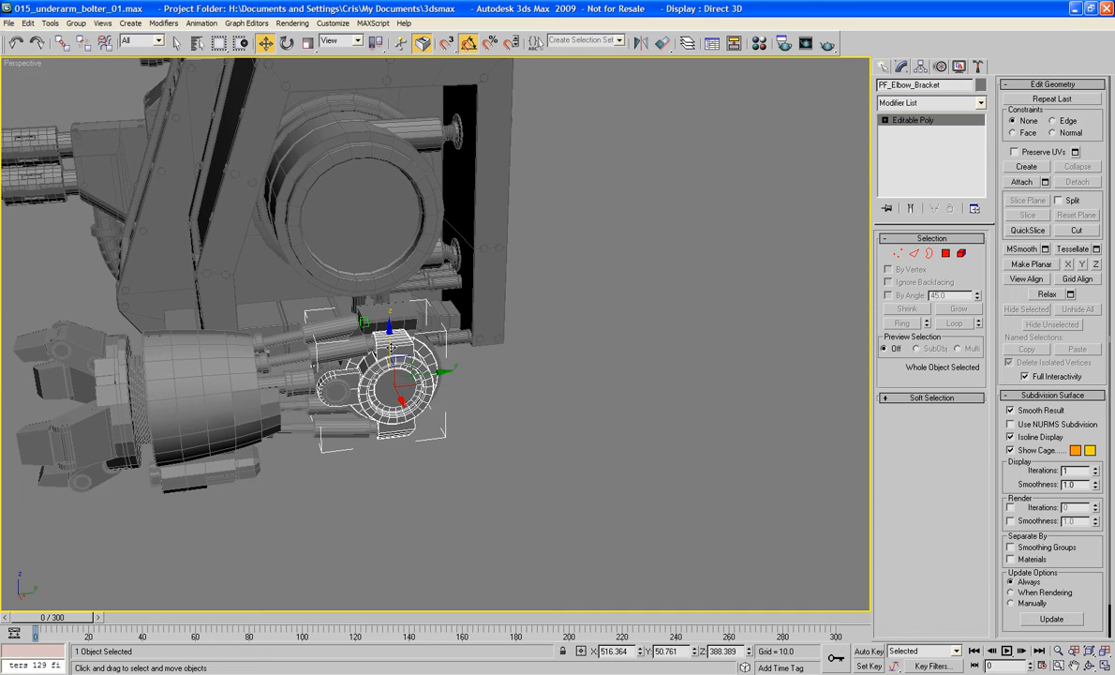
left_click_drag(391, 340, 386, 349)
key("ctrl+z")
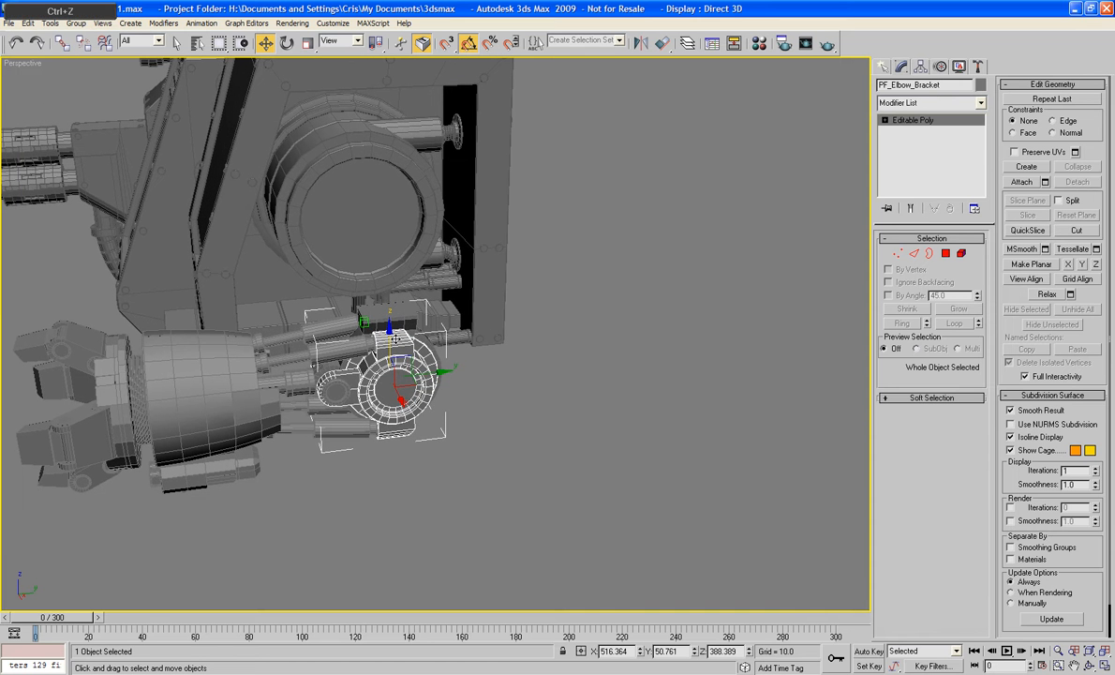
Link PF_Elbow_To_Fist_Piston_1 to PF_Elbow_Bracket as its parent.
middle_click_drag(446, 373, 454, 378)
scroll(453, 378, "up", 3)
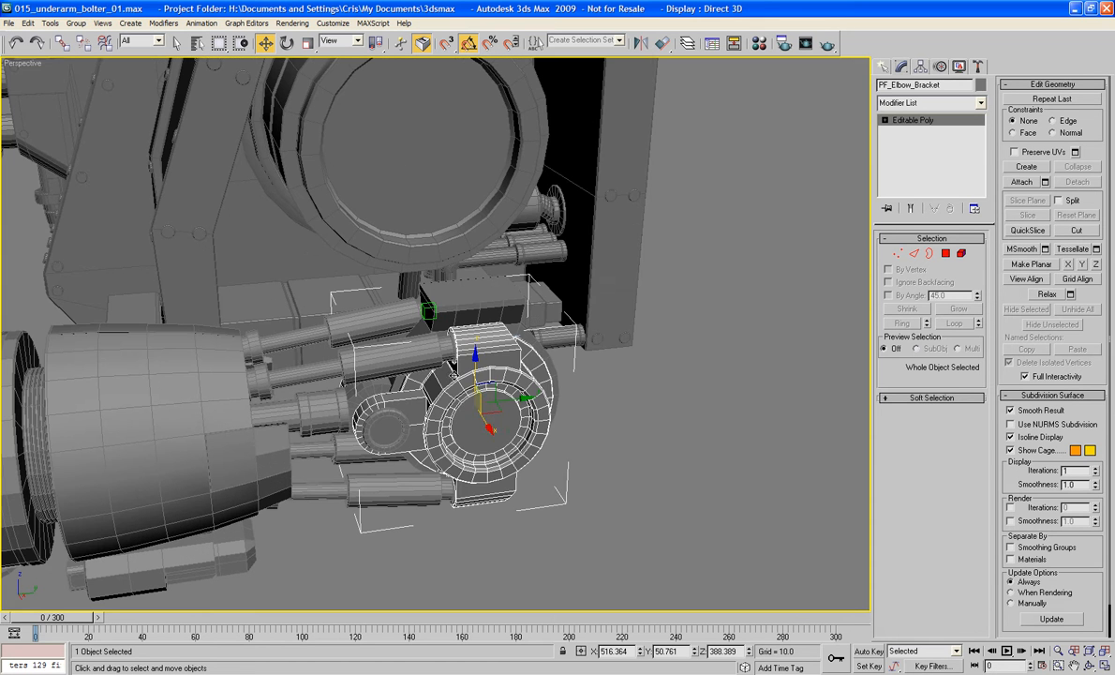
left_click(61, 43)
left_click(309, 423)
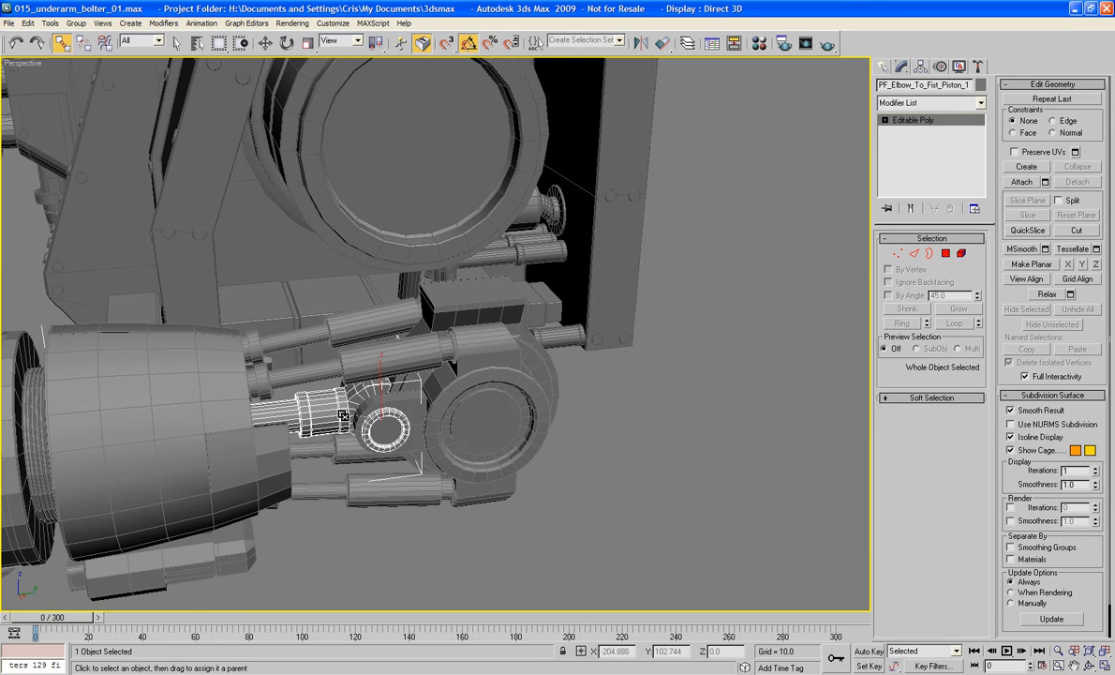
left_click_drag(395, 408, 392, 410)
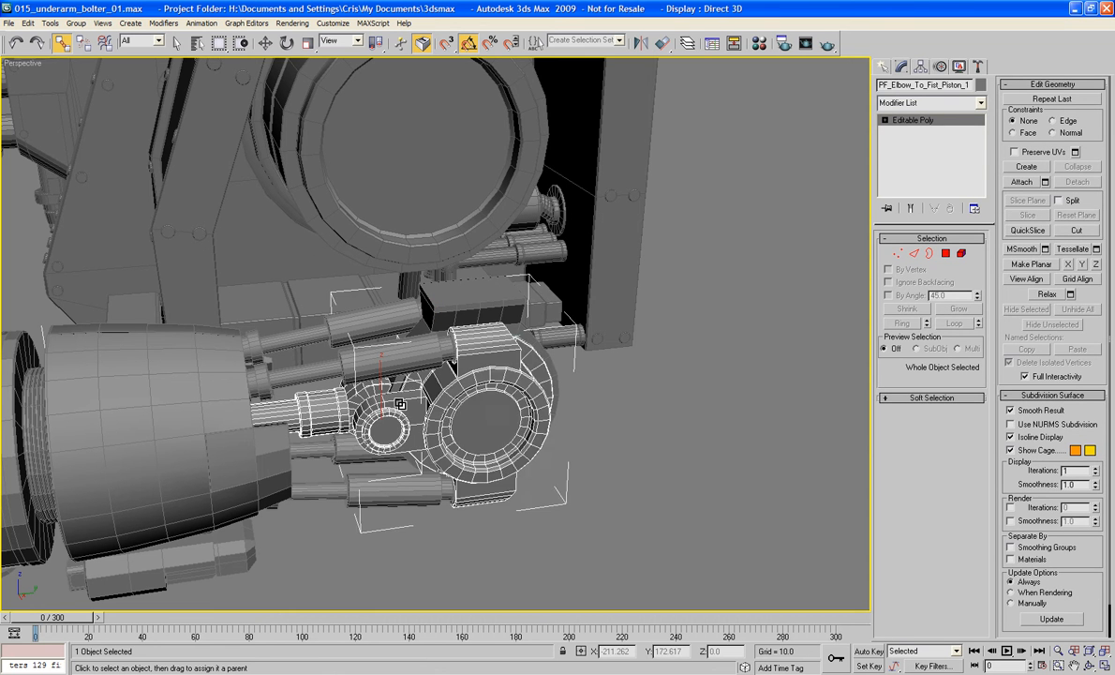
Link the fist body Tube01 to PF_Elbow_To_Fist_Piston_1, and PF_Elbow_Bracket to PF_Upper_Arm.
left_click(219, 419)
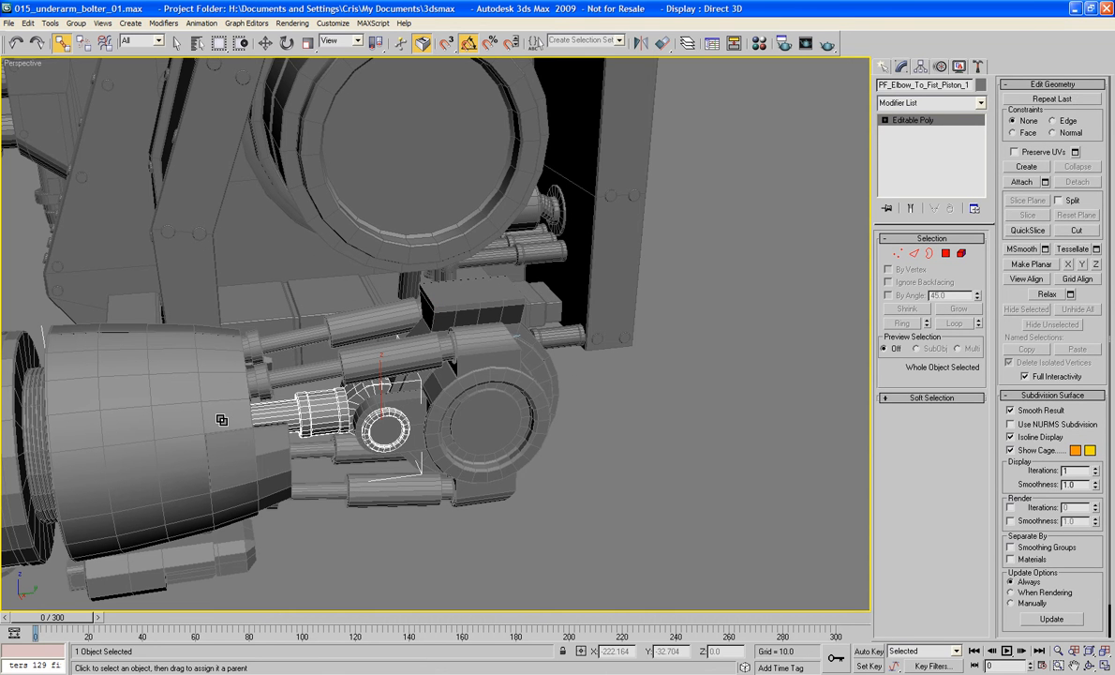
left_click_drag(326, 413, 323, 413)
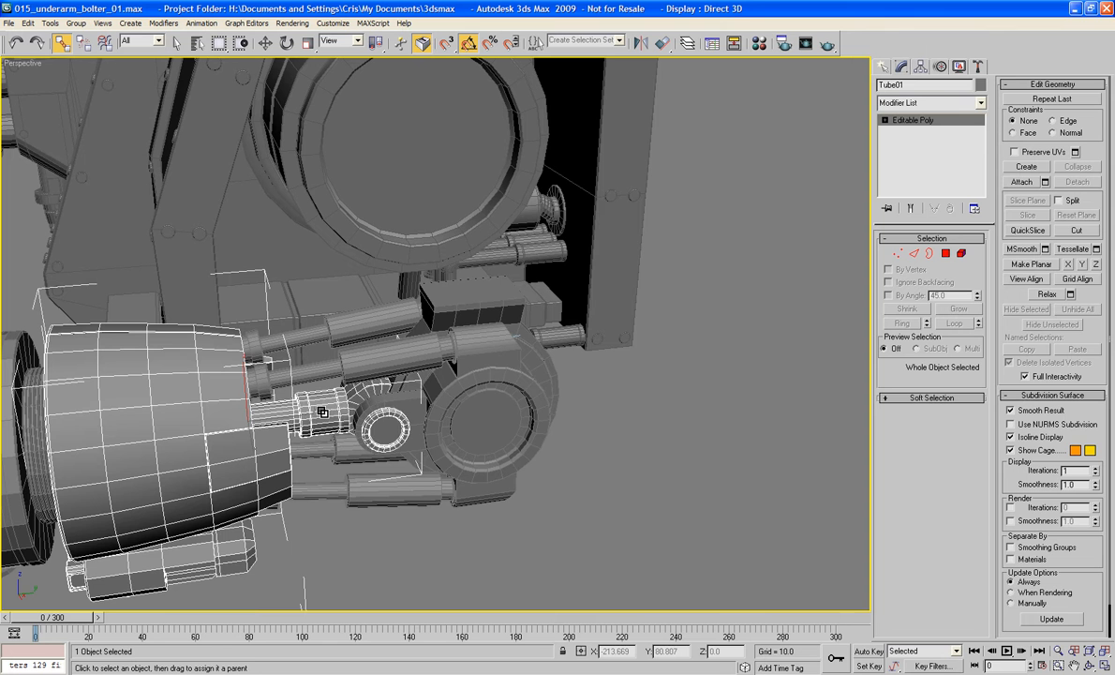
left_click(480, 410)
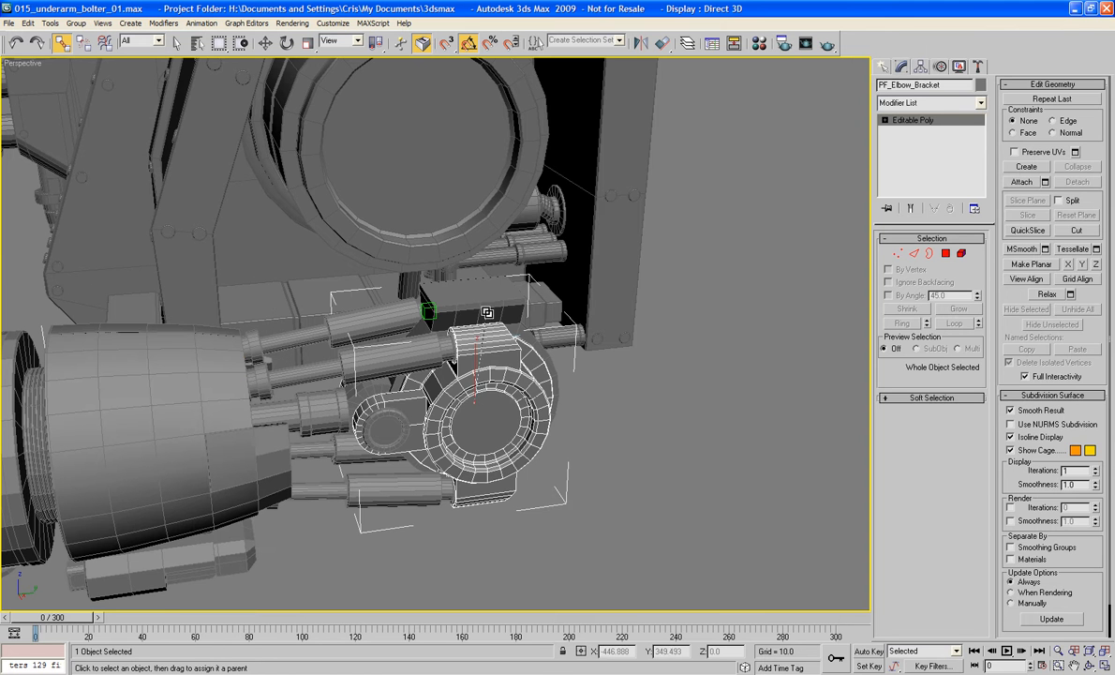
left_click(676, 352)
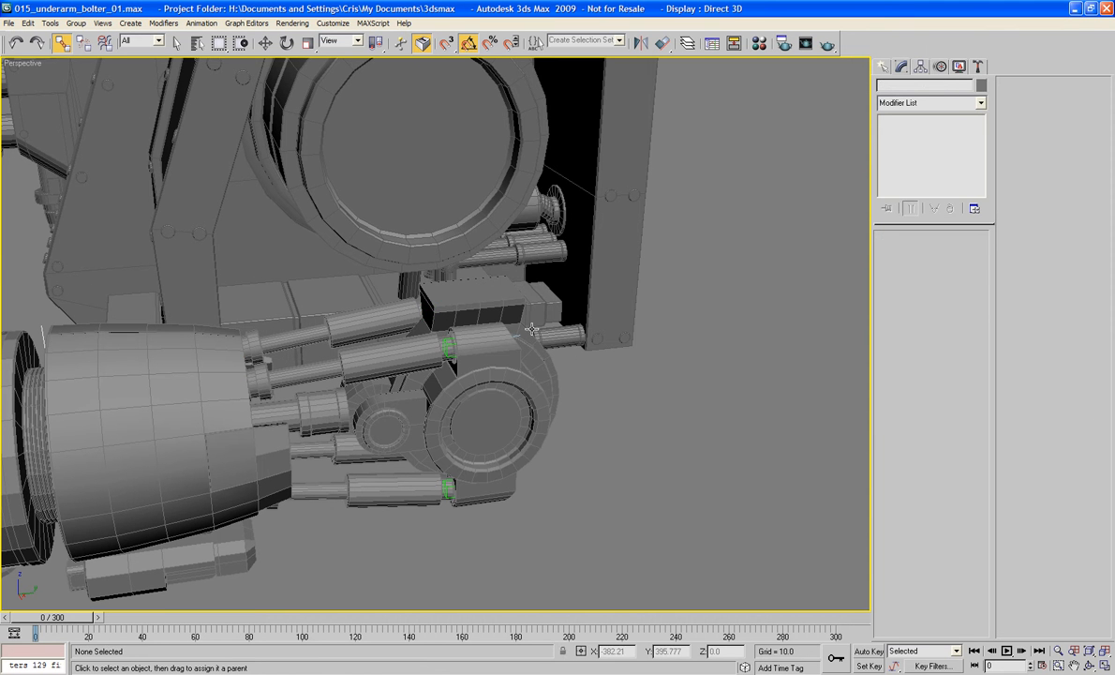
Try moving PF_Upper_Arm down along Z to test the linked parts and undo the move.
left_click(502, 297)
left_click(265, 44)
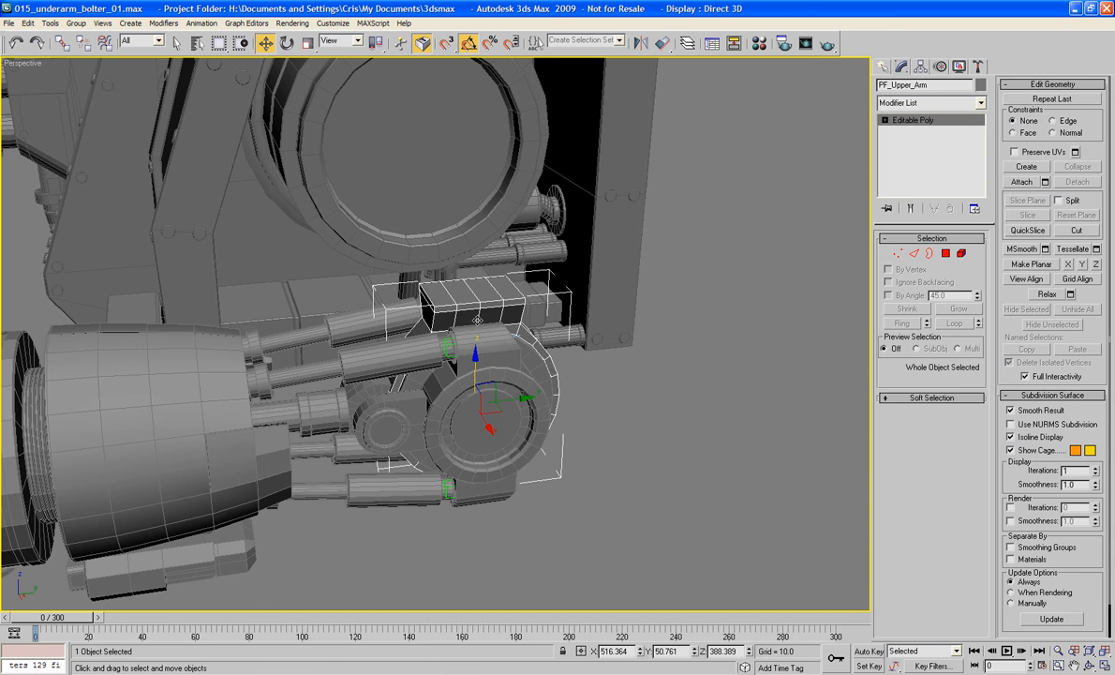
left_click_drag(477, 357, 481, 374)
key("ctrl+z")
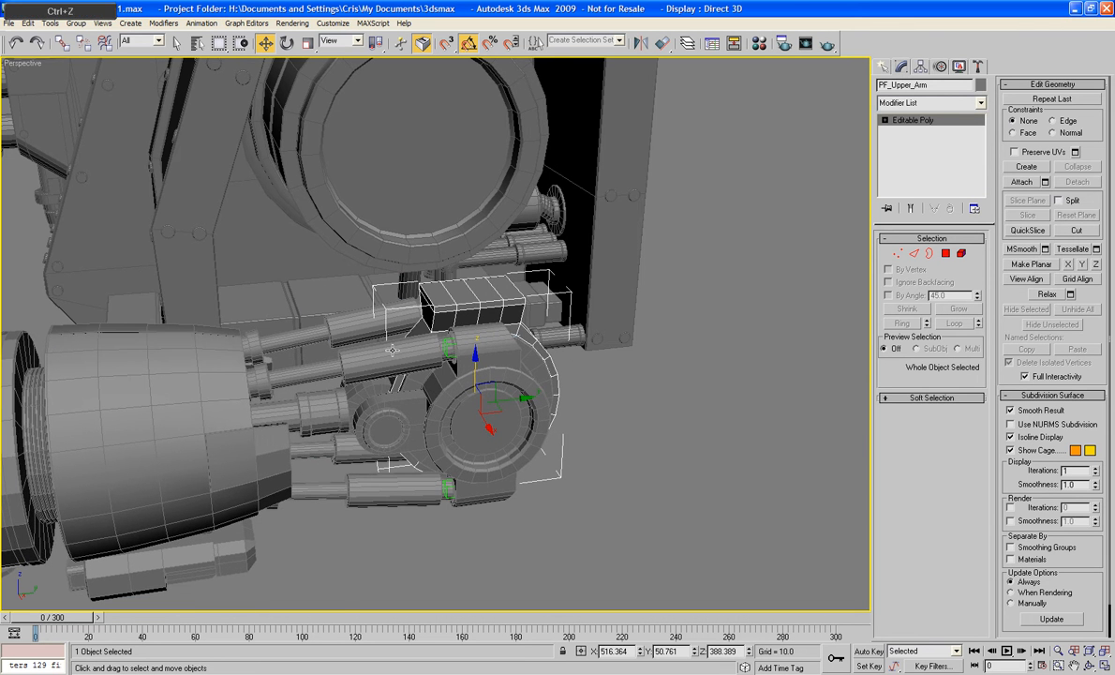
Select the four dummy helpers at the elbow ends of the minor pistons and link them to the elbow bracket.
scroll(392, 350, "up", 5)
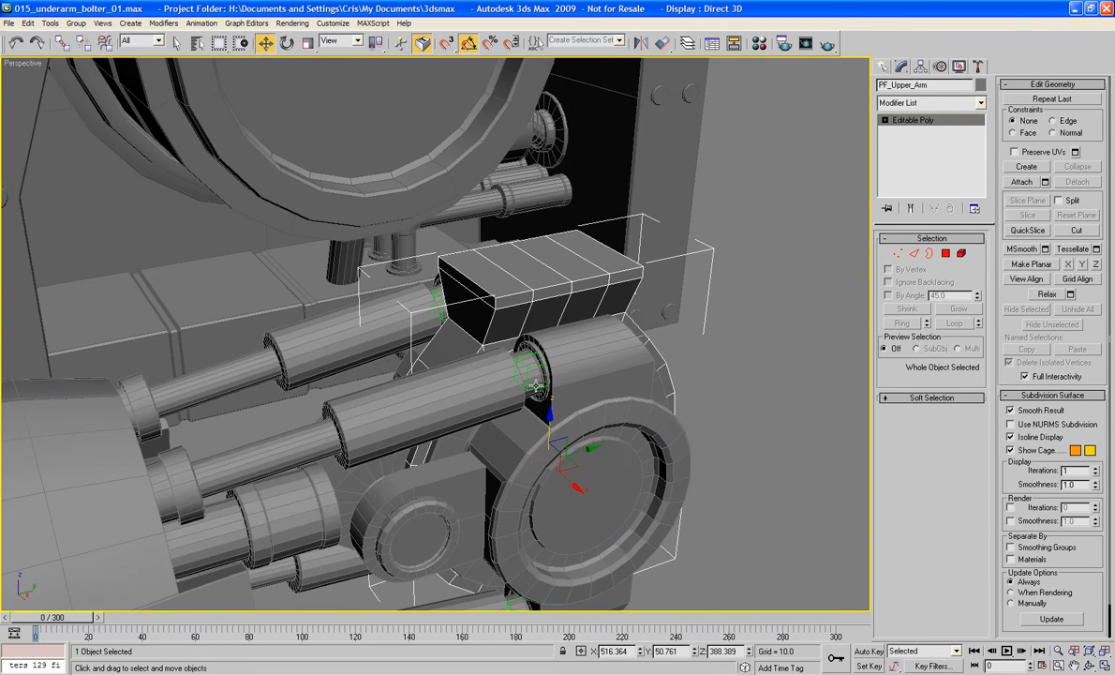
left_click(525, 375)
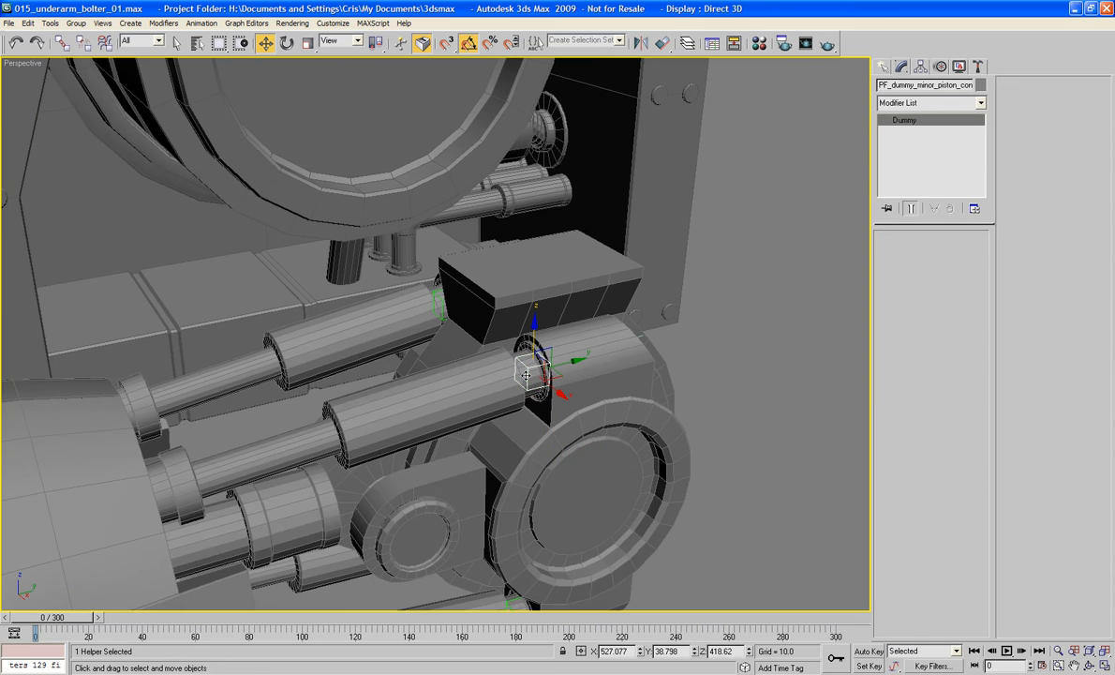
left_click(441, 304, "ctrl")
middle_click_drag(498, 399, 496, 344, "alt")
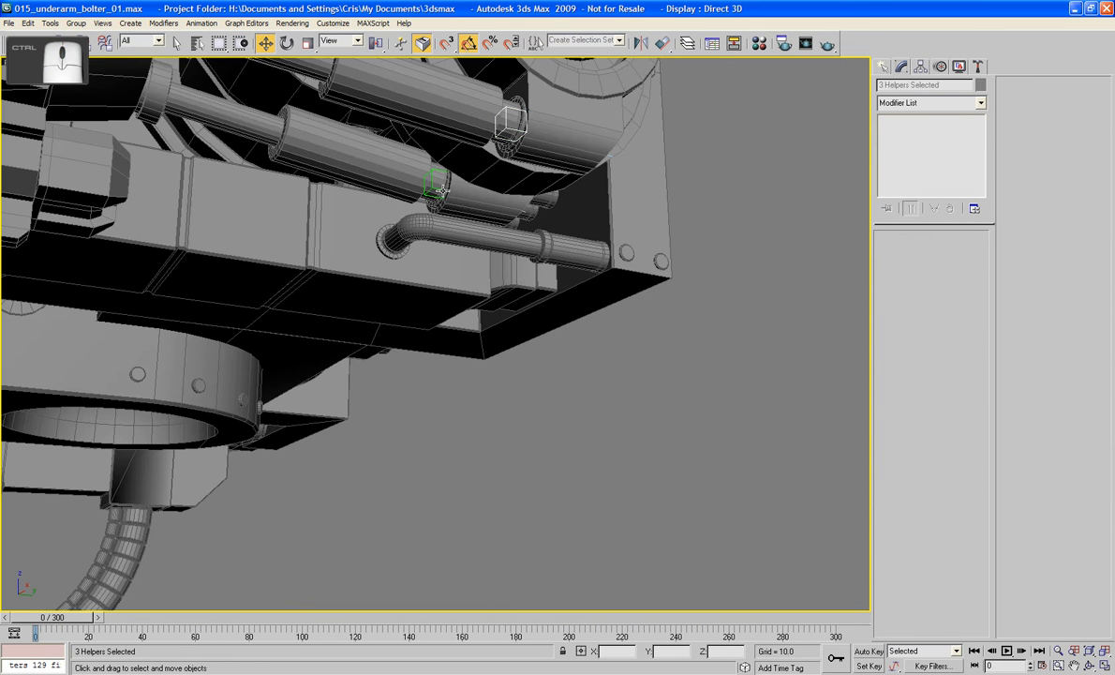
left_click(431, 191, "ctrl")
left_click(60, 44)
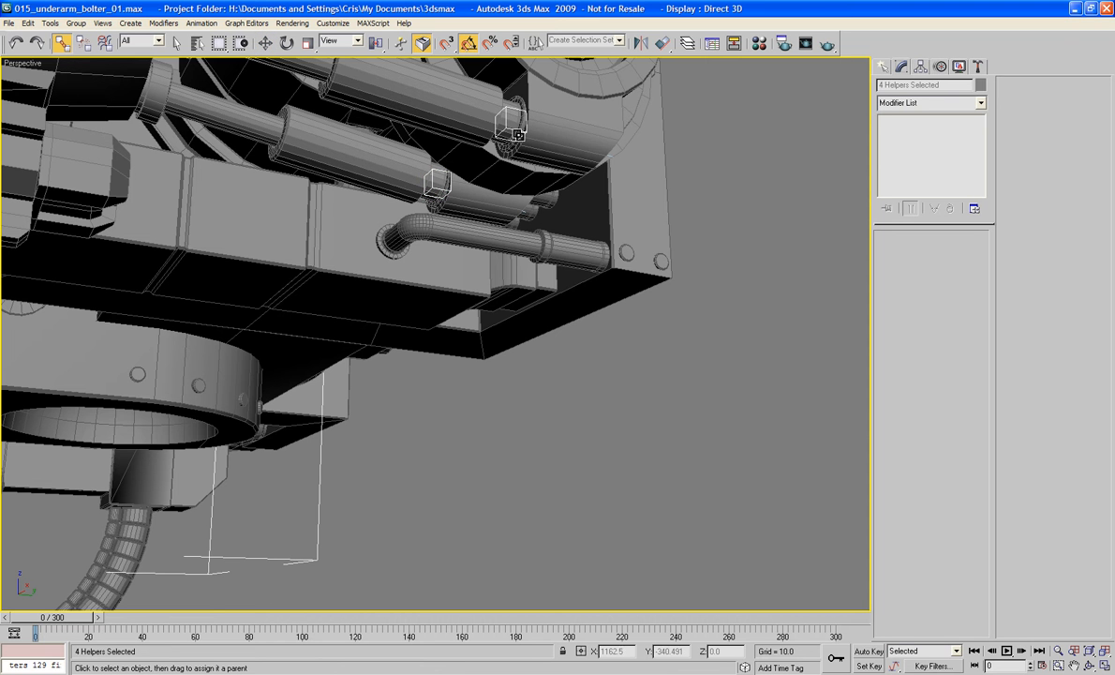
left_click_drag(536, 137, 536, 138)
Select the four minor piston end pieces near the elbow and link them to the elbow bracket.
left_click(453, 108)
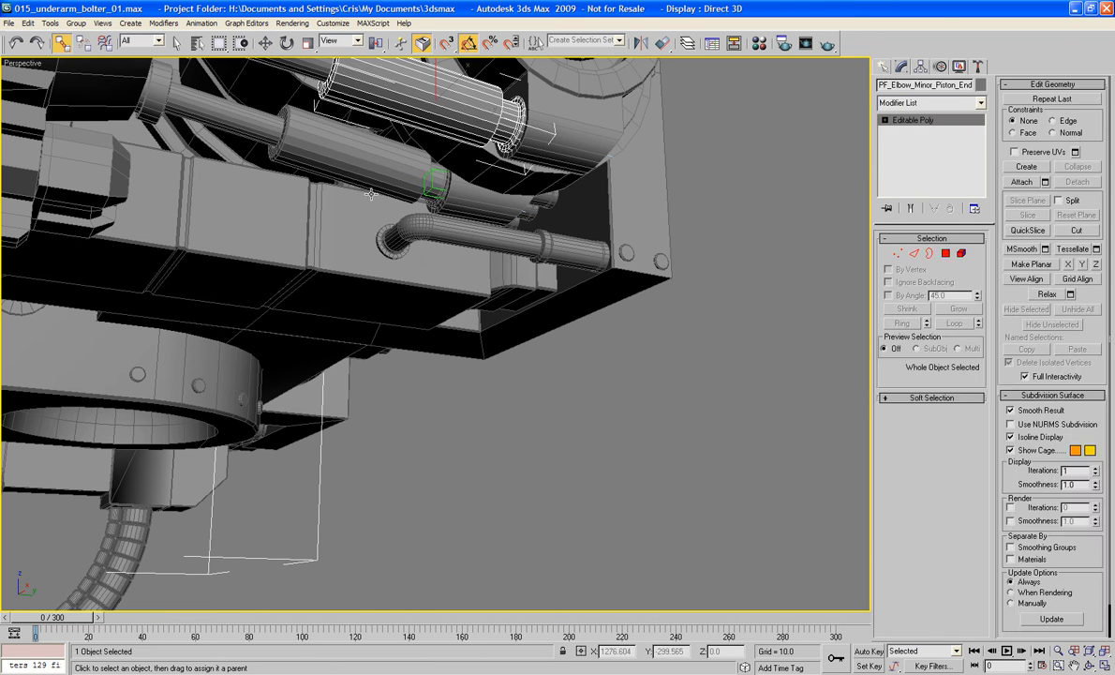
left_click(404, 171, "ctrl")
middle_click_drag(404, 172, 509, 146, "alt")
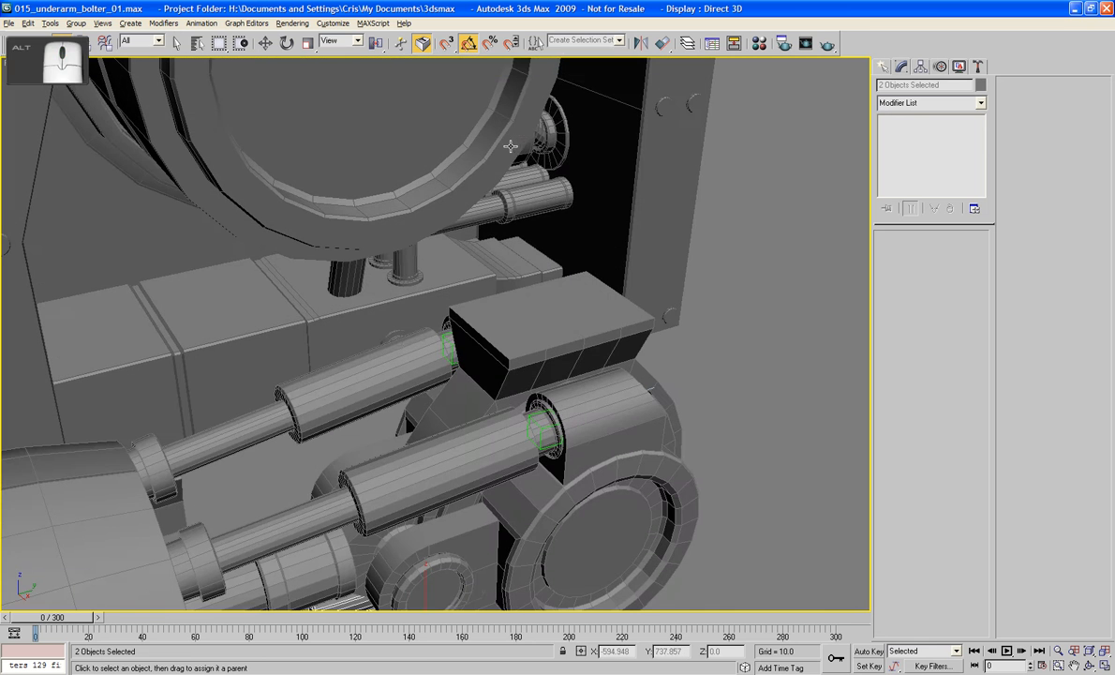
left_click(409, 348, "ctrl")
left_click(461, 454, "ctrl")
left_click_drag(591, 408, 599, 398)
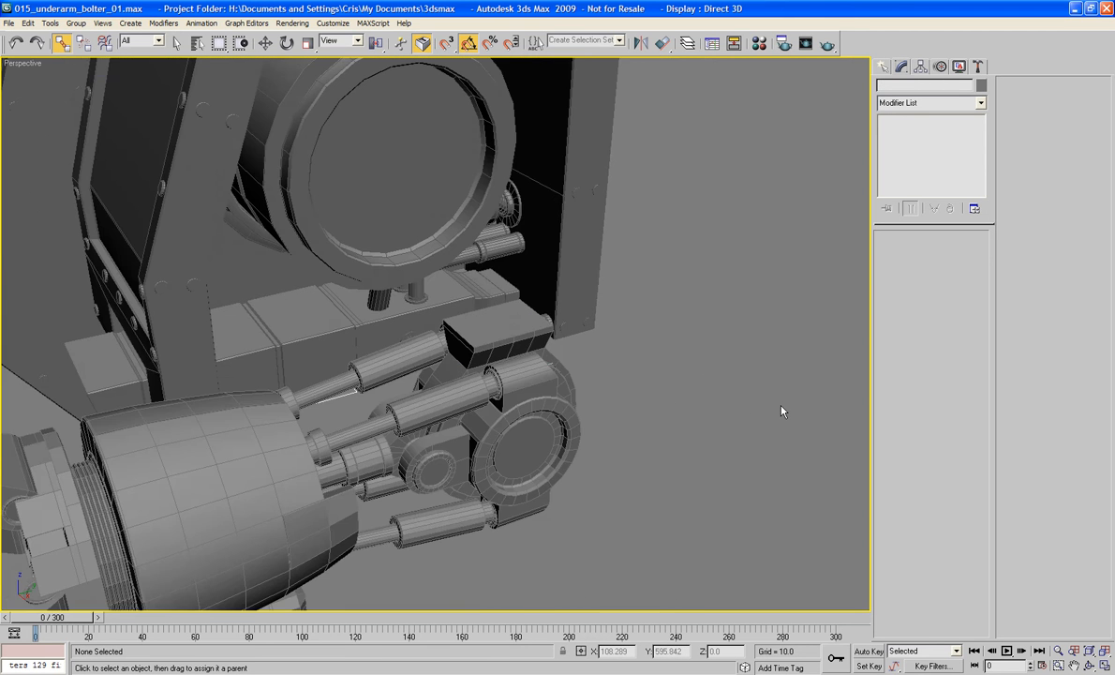
Raise PF_Upper_Arm together with its linked arm parts along Z to a height of 453.794.
middle_click_drag(781, 411, 694, 354, "alt")
left_click(521, 316)
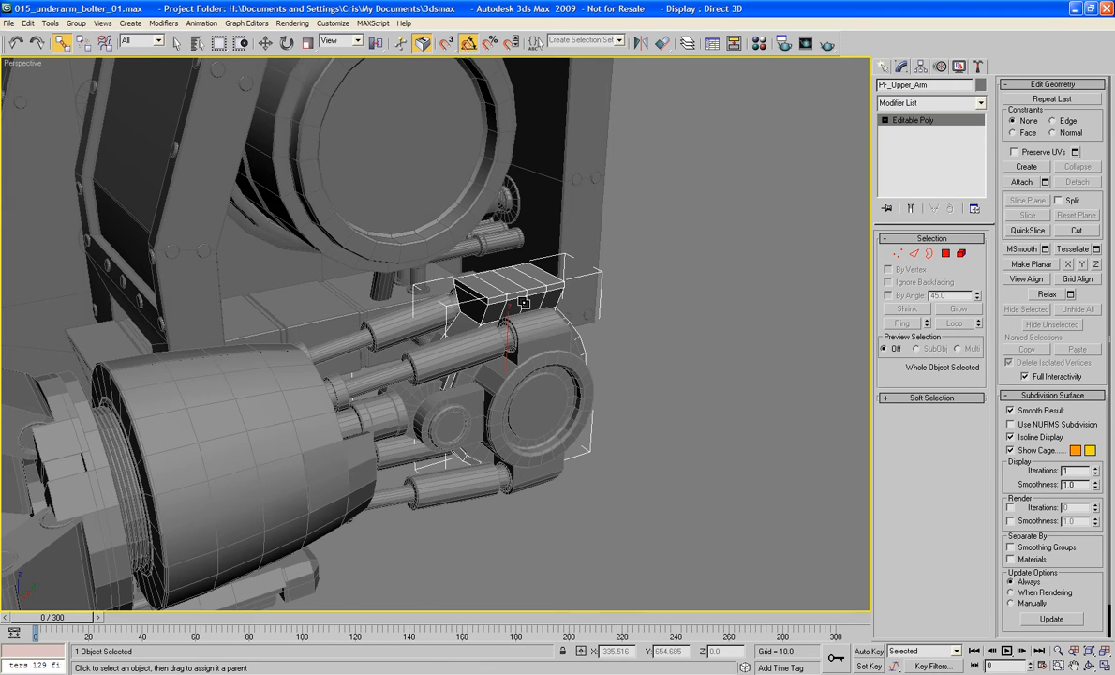
key("w")
scroll(518, 340, "down", 2)
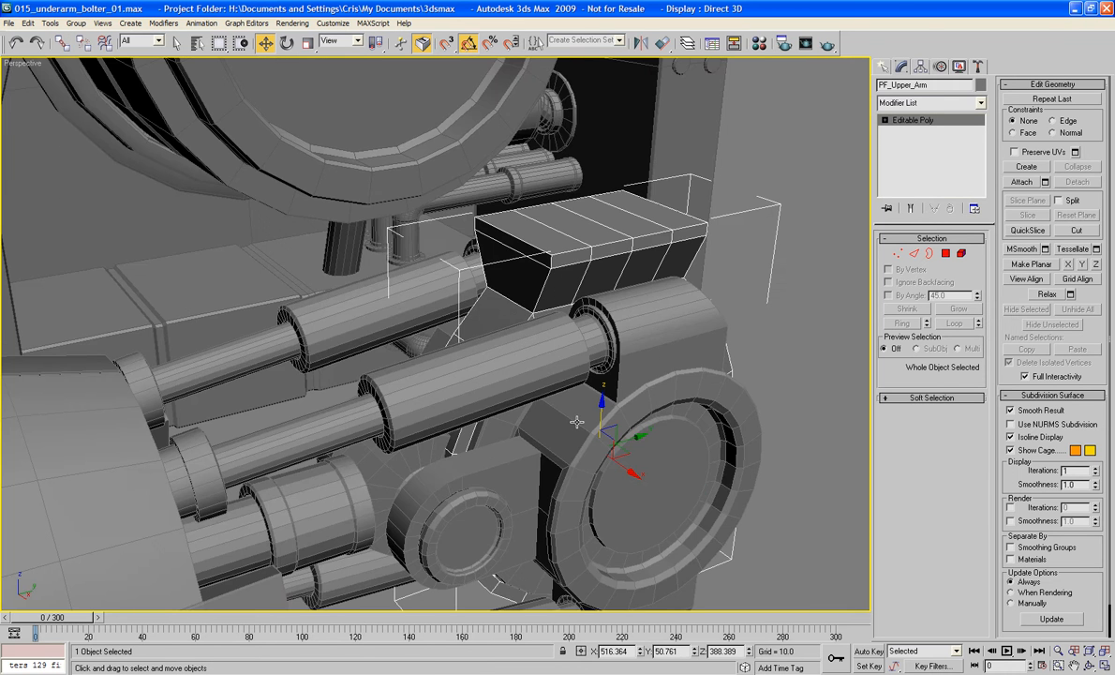
scroll(522, 354, "down", 3)
left_click_drag(480, 330, 491, 253)
middle_click_drag(492, 253, 488, 228, "alt")
scroll(488, 228, "up", 3)
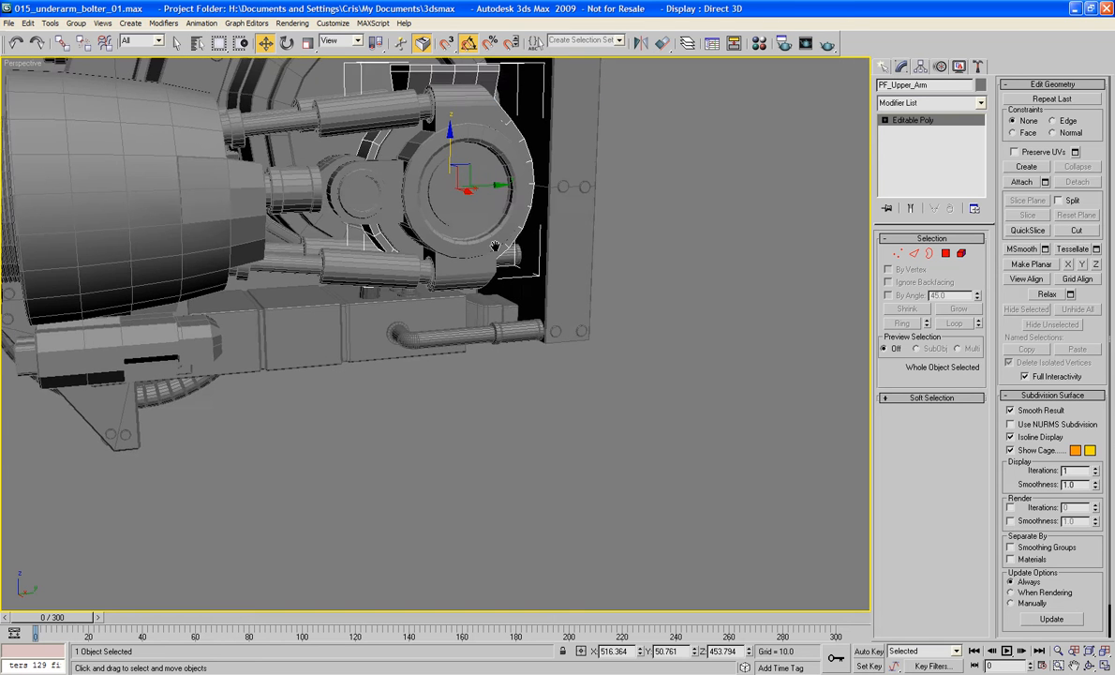
Rotate PF_Elbow_Bracket 55 degrees about X so the forearm swings downward.
left_click(679, 267)
left_click(478, 271)
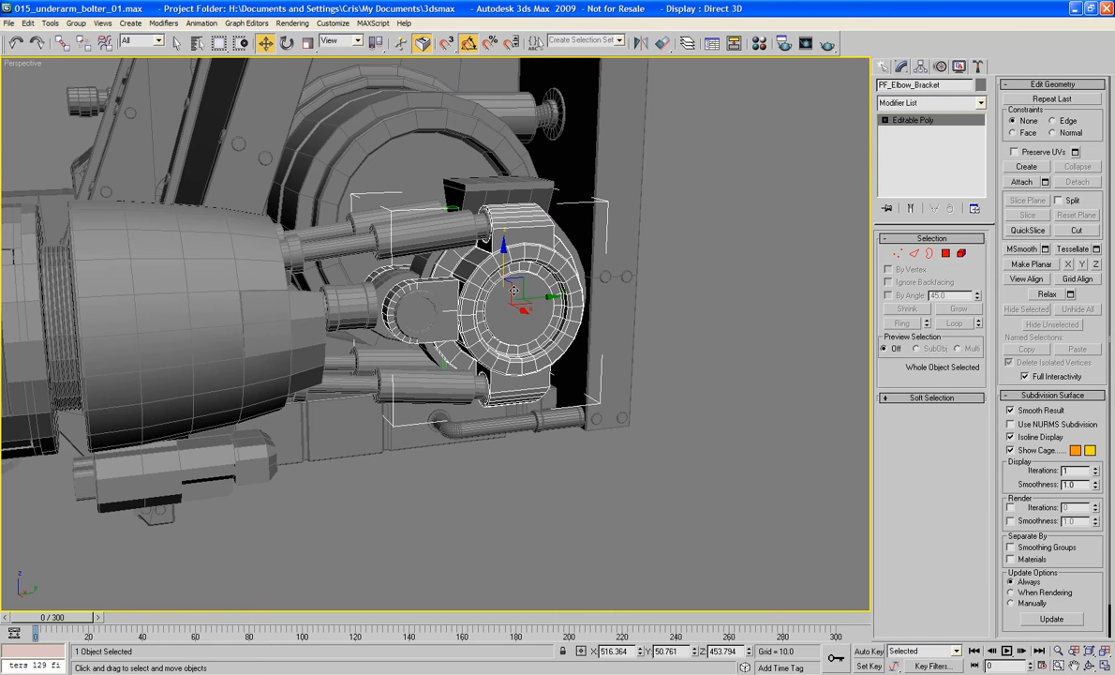
left_click(287, 43)
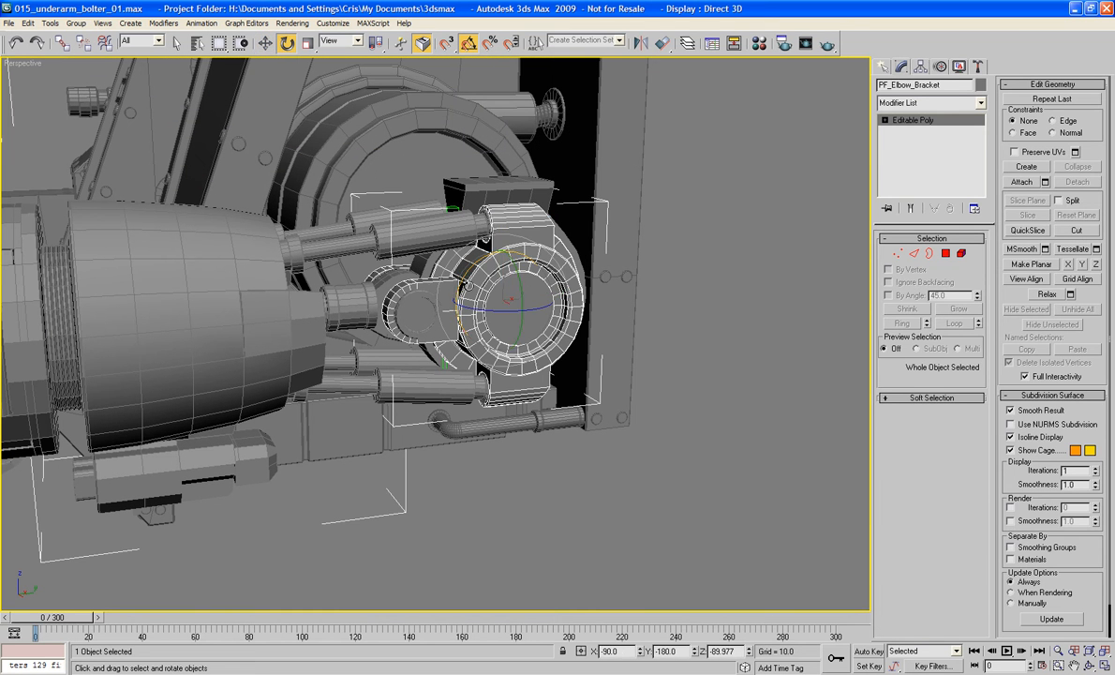
left_click_drag(462, 279, 471, 321)
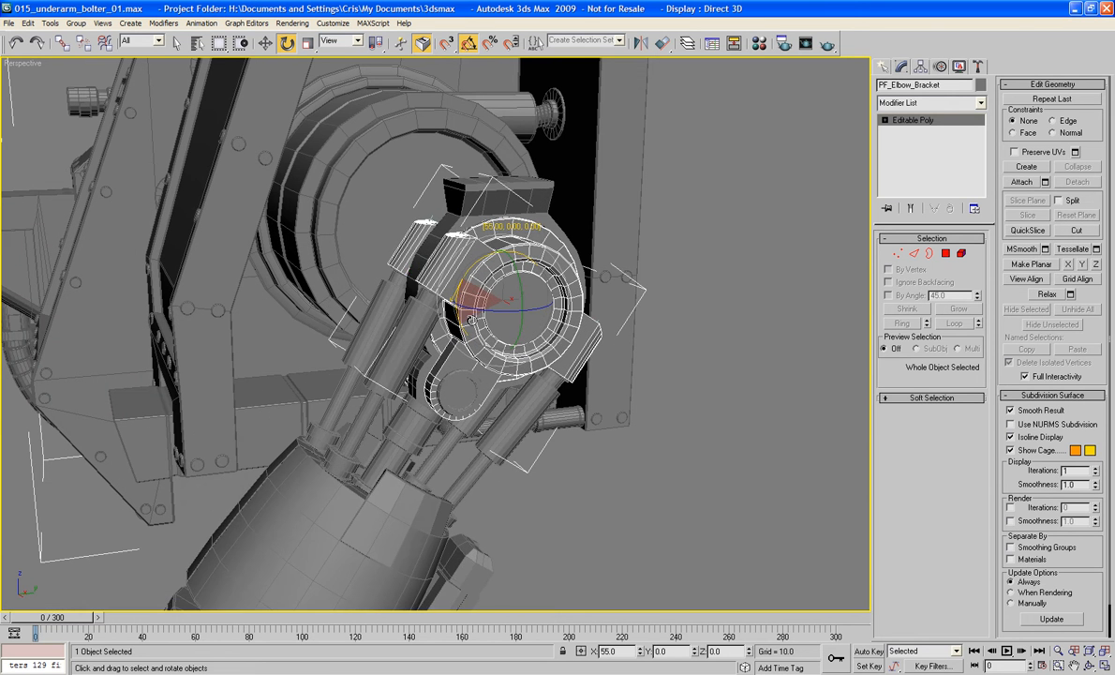
scroll(471, 320, "down", 5)
middle_click_drag(470, 321, 646, 328, "alt")
scroll(530, 412, "up", 4)
left_click(529, 413)
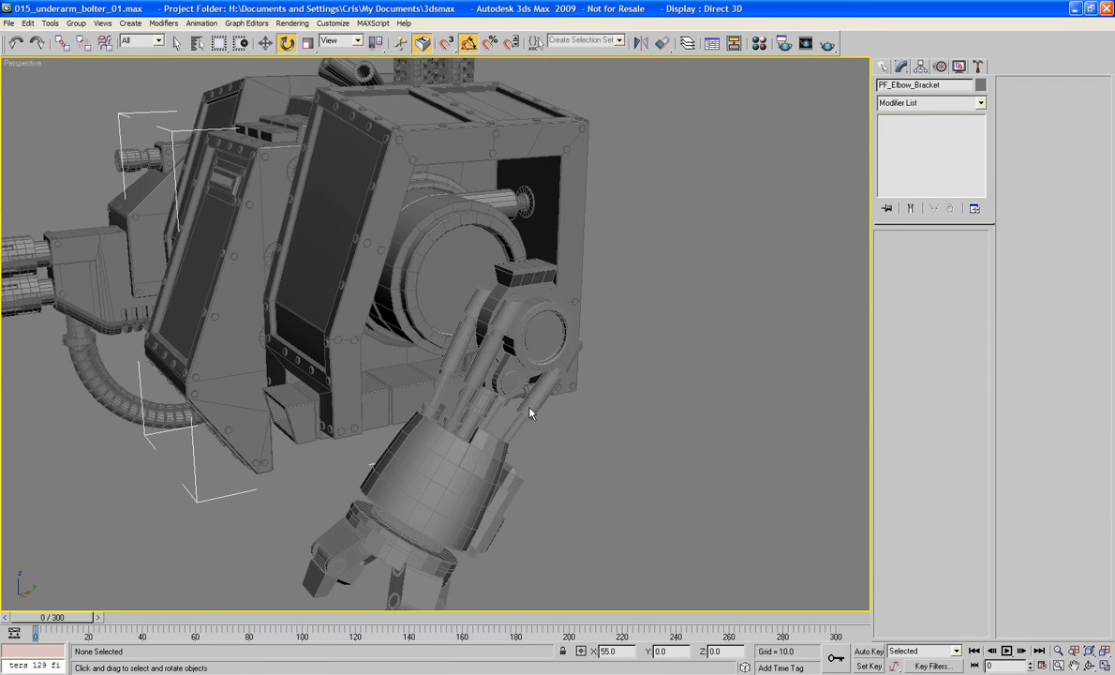
Rotate PF_Elbow_To_Fist_Piston_1 by -35 degrees about X to swing the fist upward.
left_click(479, 402)
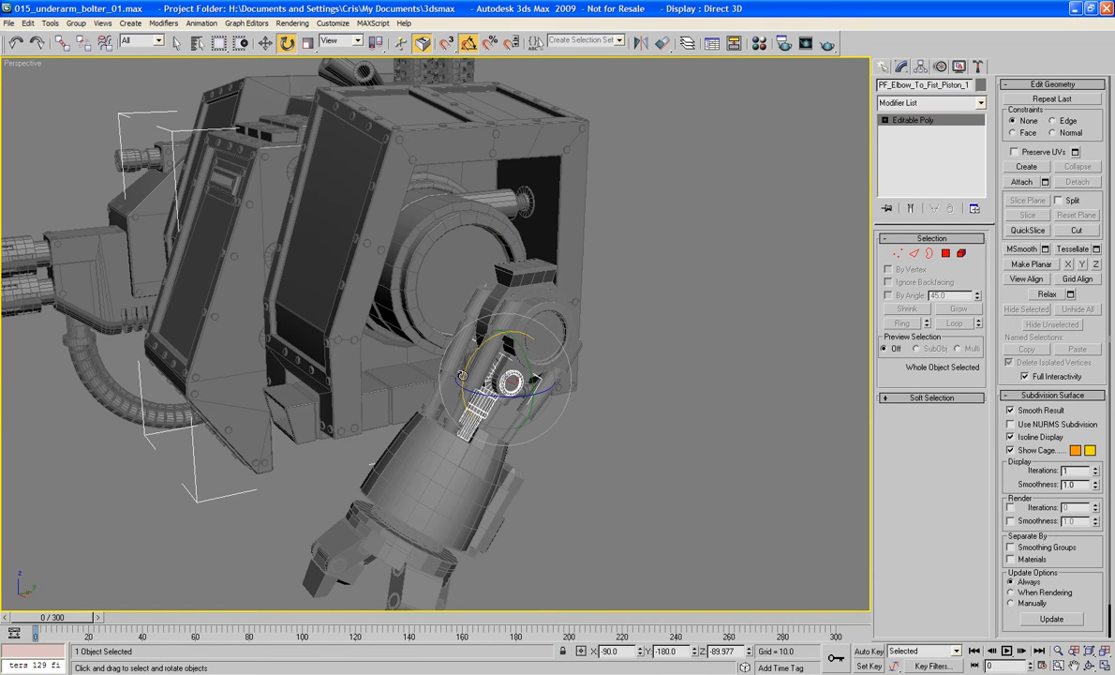
left_click_drag(462, 376, 463, 352)
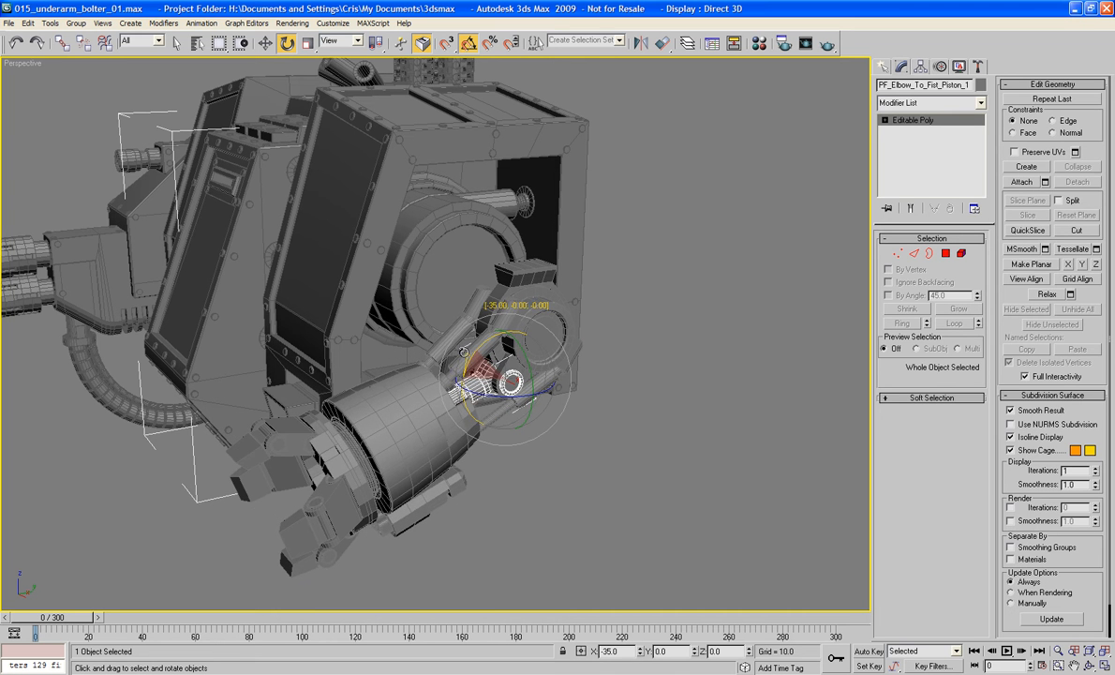
left_click(642, 450)
Rotate PF_Elbow_To_Fist_Piston_1 back down about X until the fist lines up with the lowered forearm, and deselect it.
middle_click_drag(610, 456, 630, 288, "alt")
scroll(575, 450, "up", 3)
scroll(615, 394, "up", 4)
left_click(561, 239)
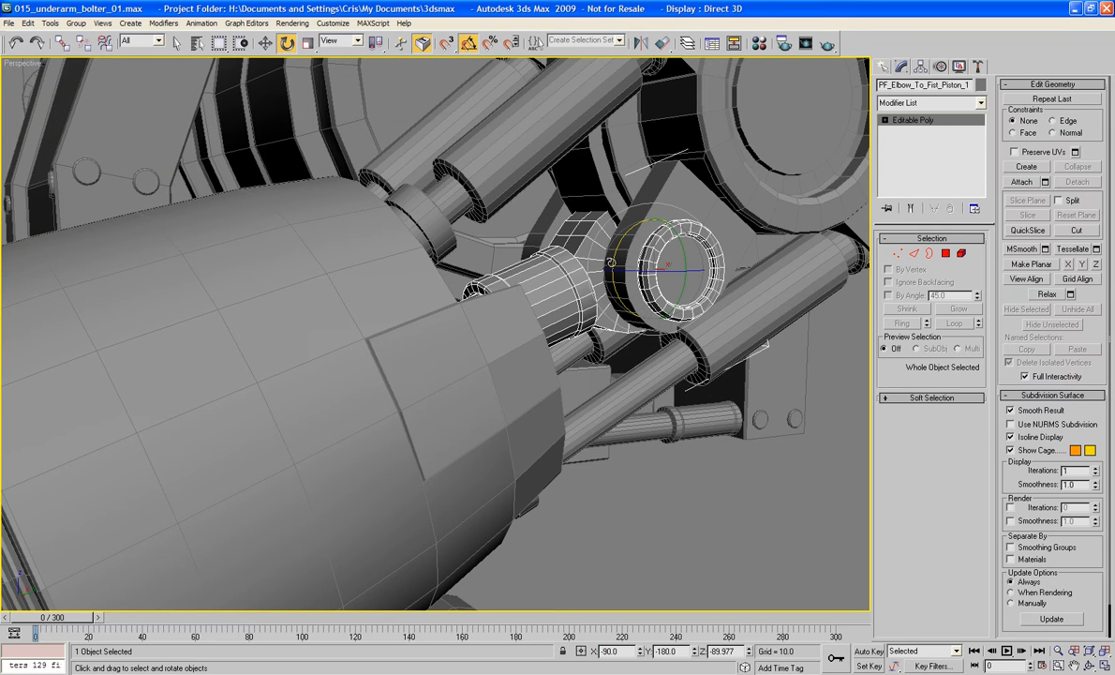
left_click_drag(613, 263, 626, 286)
middle_click_drag(749, 281, 456, 416, "alt")
left_click(710, 373)
Extrude the four top polygons of PF_Upper_Arm straight up into a tall block.
left_click(343, 326)
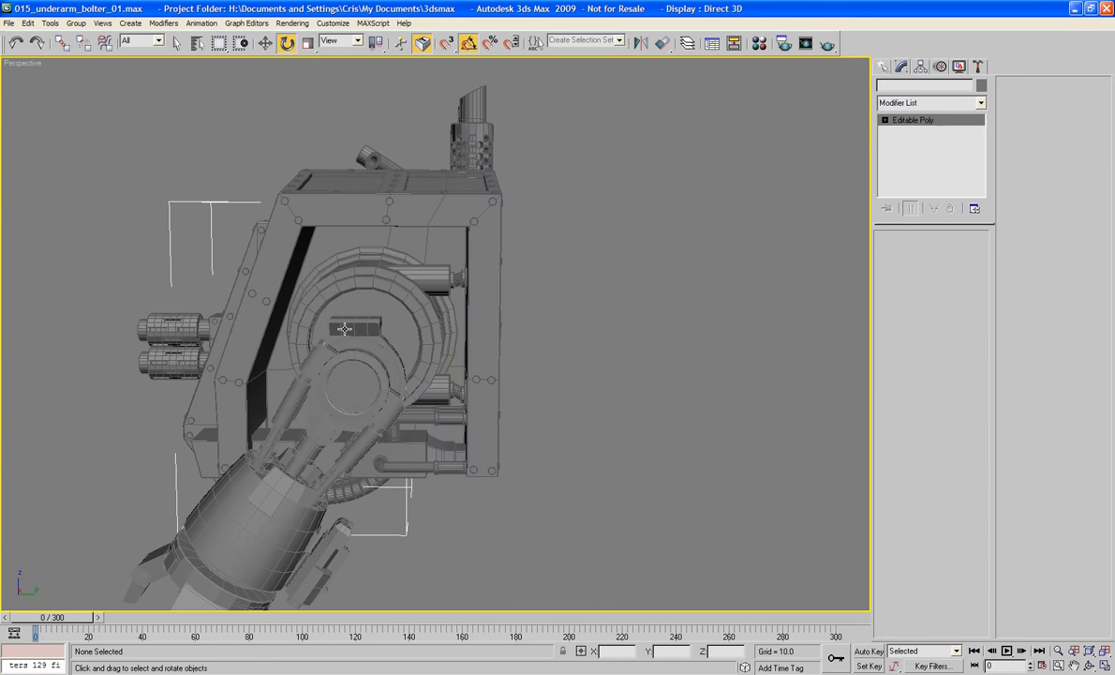
middle_click_drag(372, 334, 448, 385, "alt")
middle_click_drag(478, 282, 428, 406, "alt")
scroll(511, 313, "up", 3)
scroll(448, 353, "up", 3)
scroll(459, 406, "up", 3)
scroll(459, 406, "down", 4)
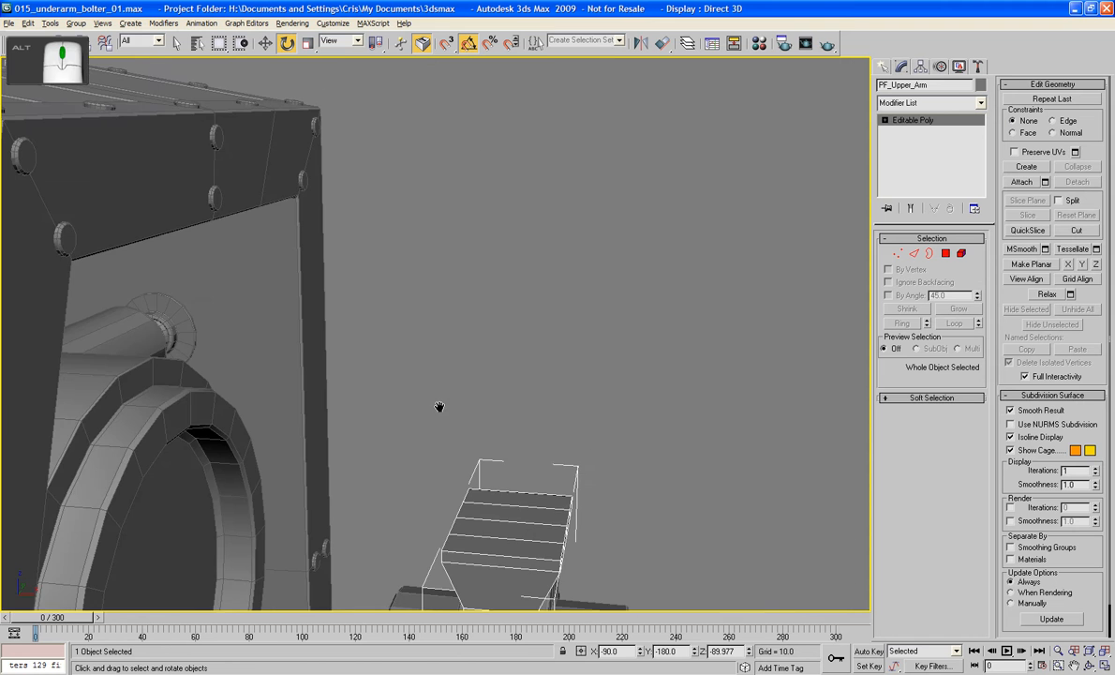
middle_click_drag(441, 338, 445, 389, "alt")
middle_click_drag(675, 366, 638, 334, "alt")
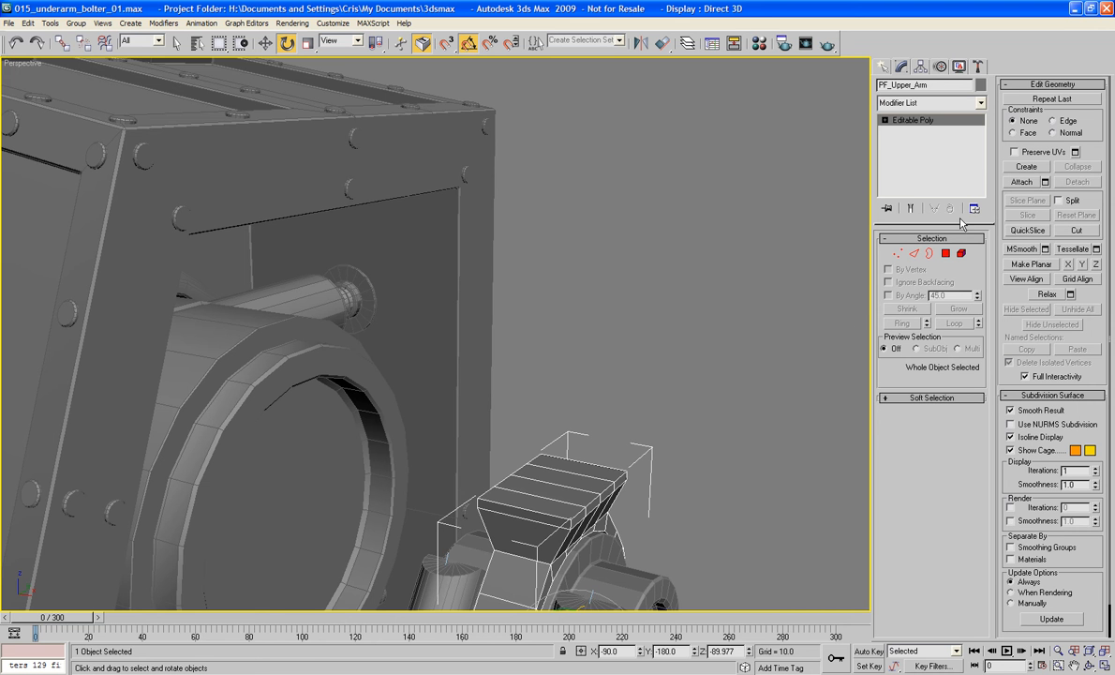
middle_click_drag(712, 324, 449, 346, "alt")
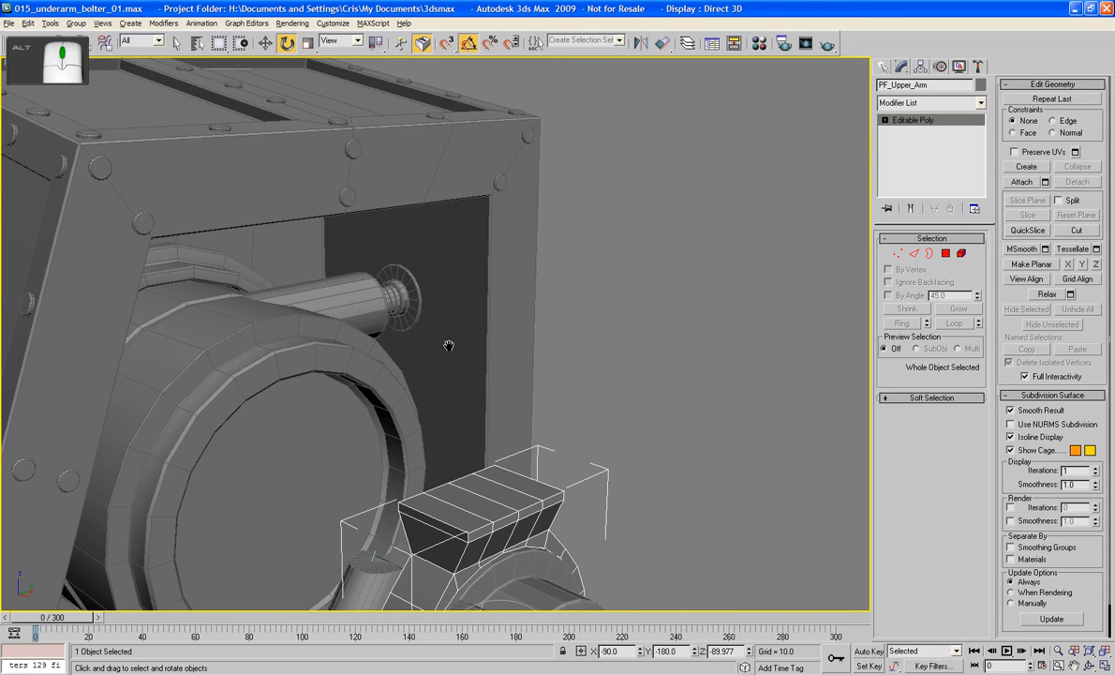
left_click(946, 253)
left_click(452, 521)
left_click(478, 506, "ctrl")
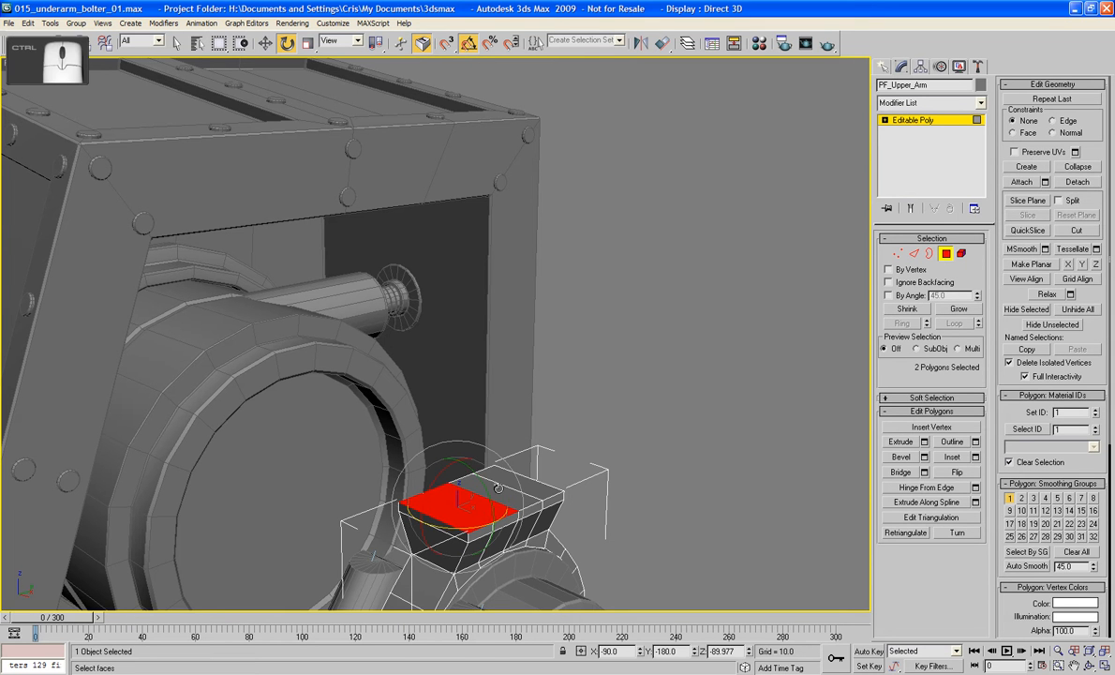
left_click(501, 496, "ctrl")
left_click(514, 484, "ctrl")
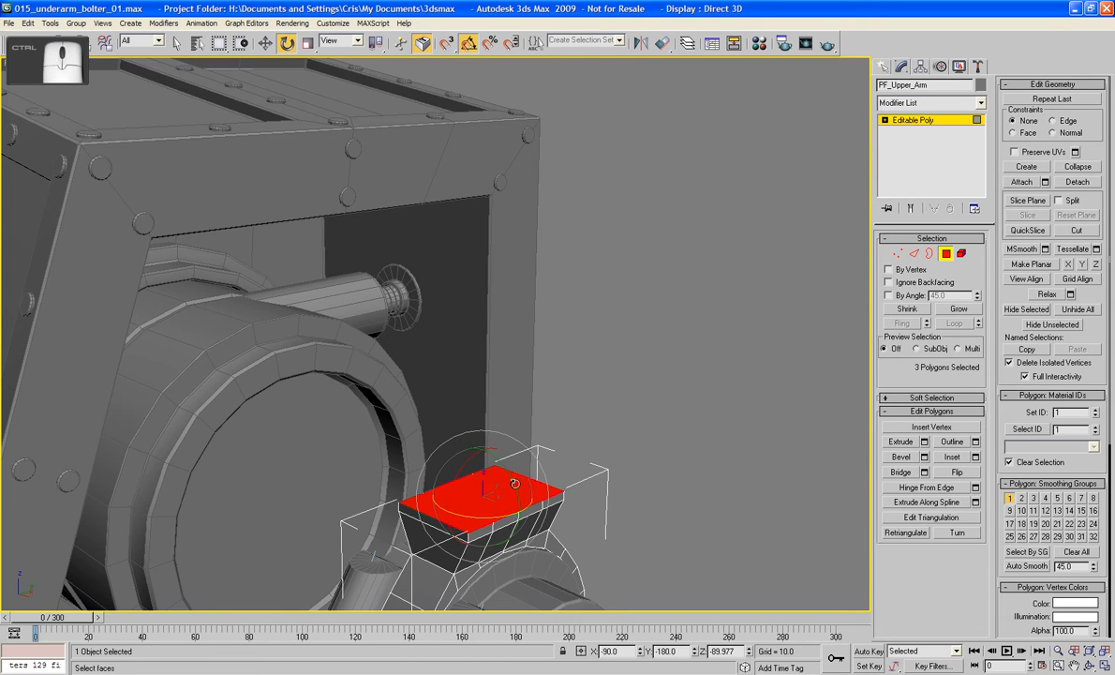
left_click(906, 444)
left_click_drag(441, 506, 467, 413)
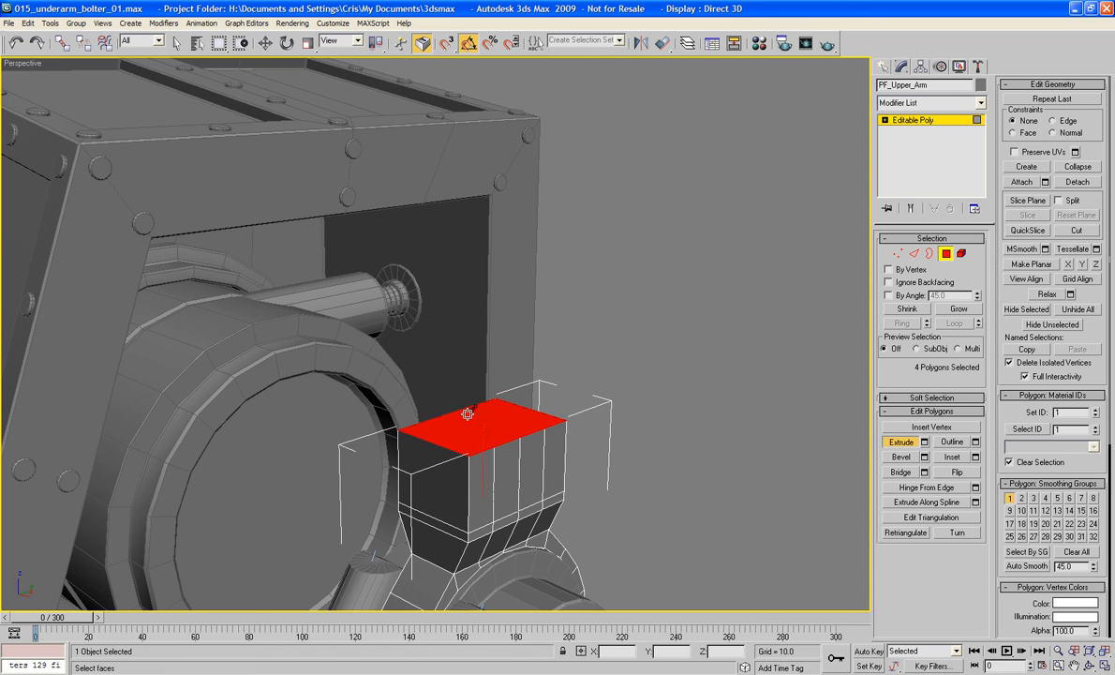
Hinge the four top polygons of PF_Upper_Arm around their torso-side edge with a 90-degree angle and 12 segments.
left_click(976, 487)
left_click(568, 395)
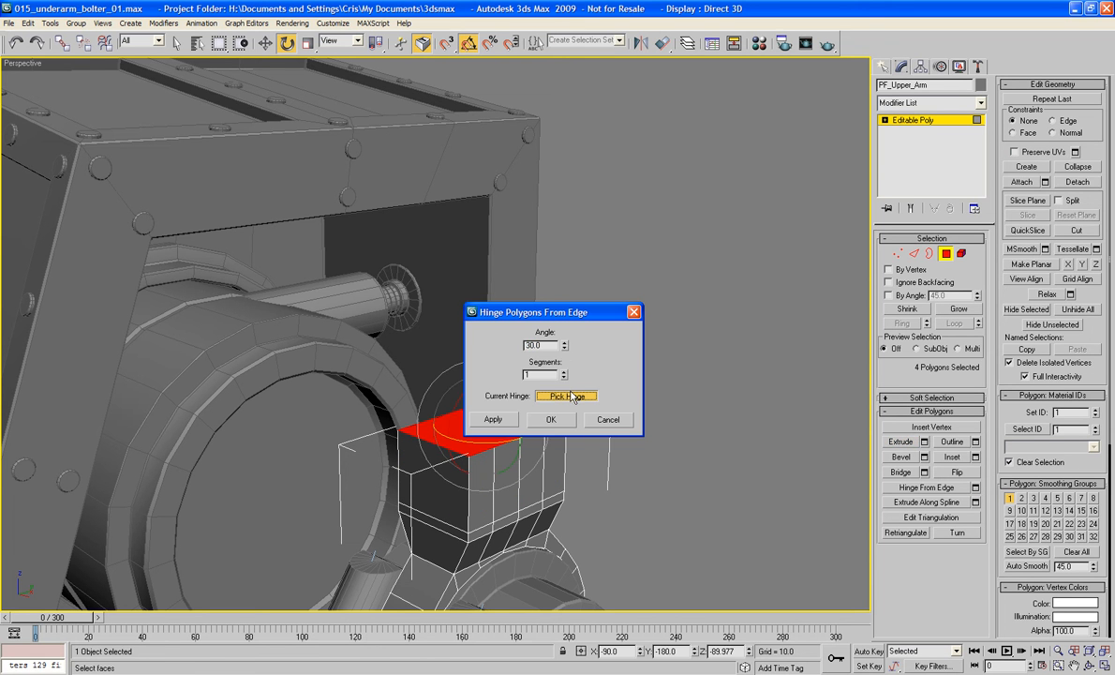
left_click(425, 422)
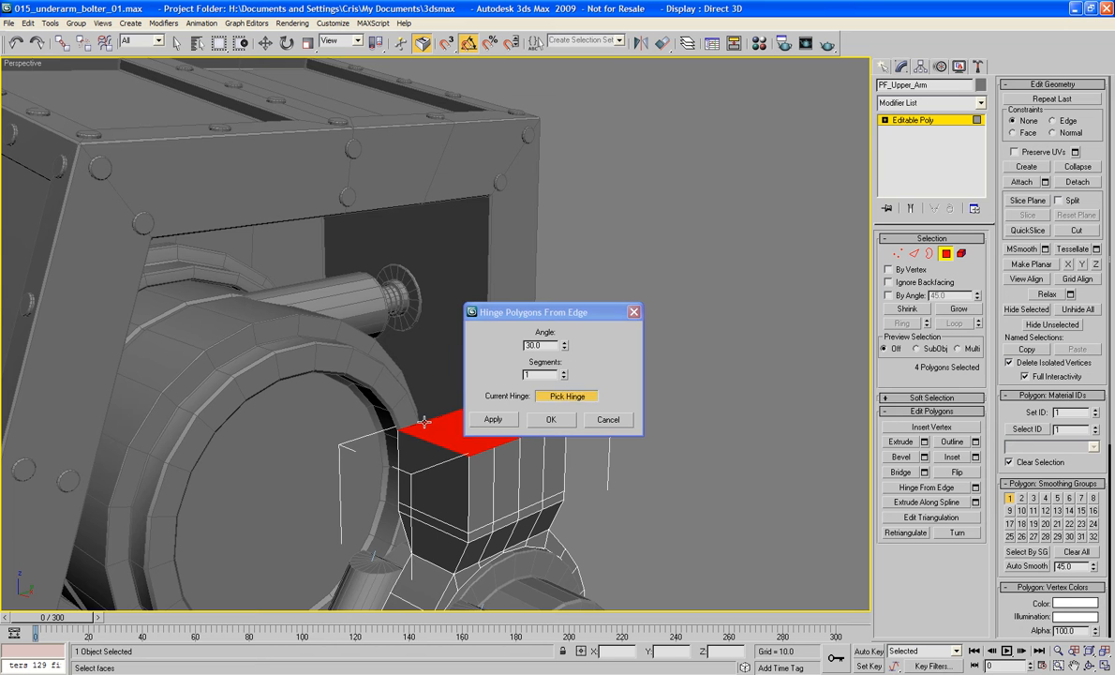
left_click(549, 397)
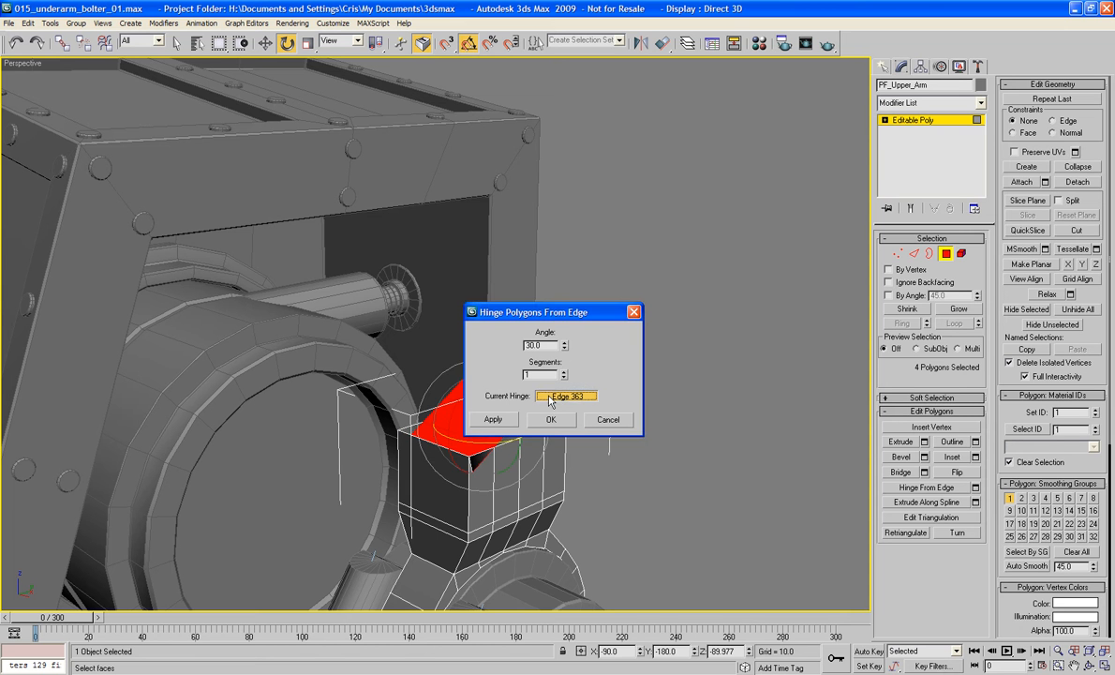
left_click(412, 427)
left_click(554, 345)
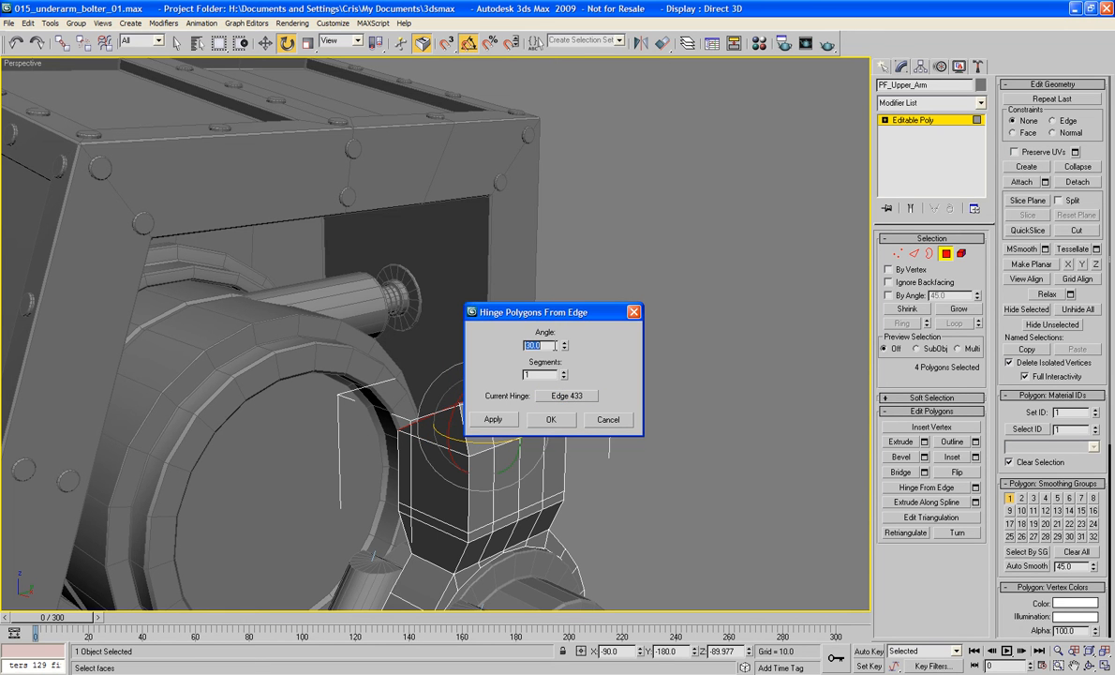
type("90")
key("Tab")
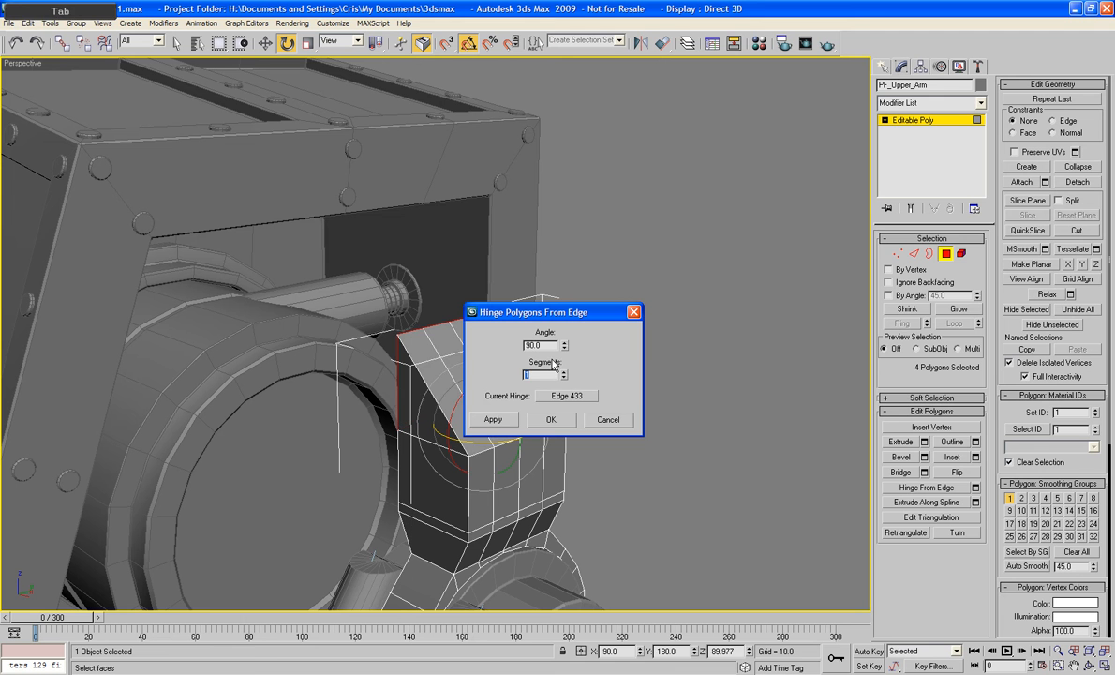
type("12")
key("Tab")
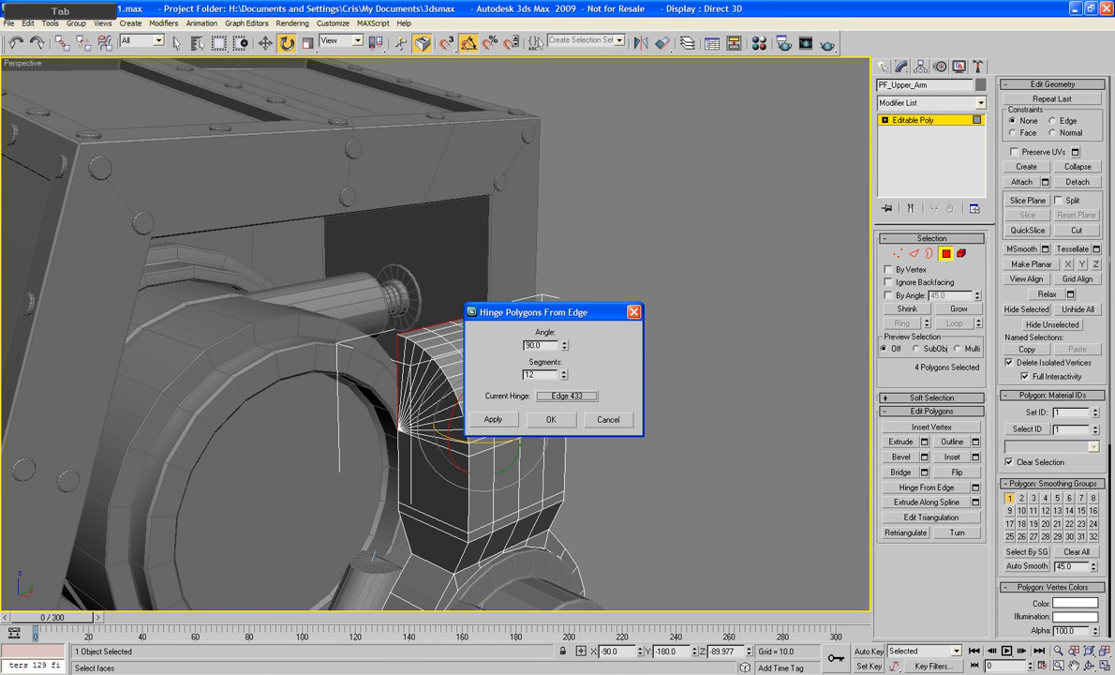
left_click(547, 420)
middle_click_drag(612, 395, 577, 438, "alt")
scroll(578, 439, "up", 5)
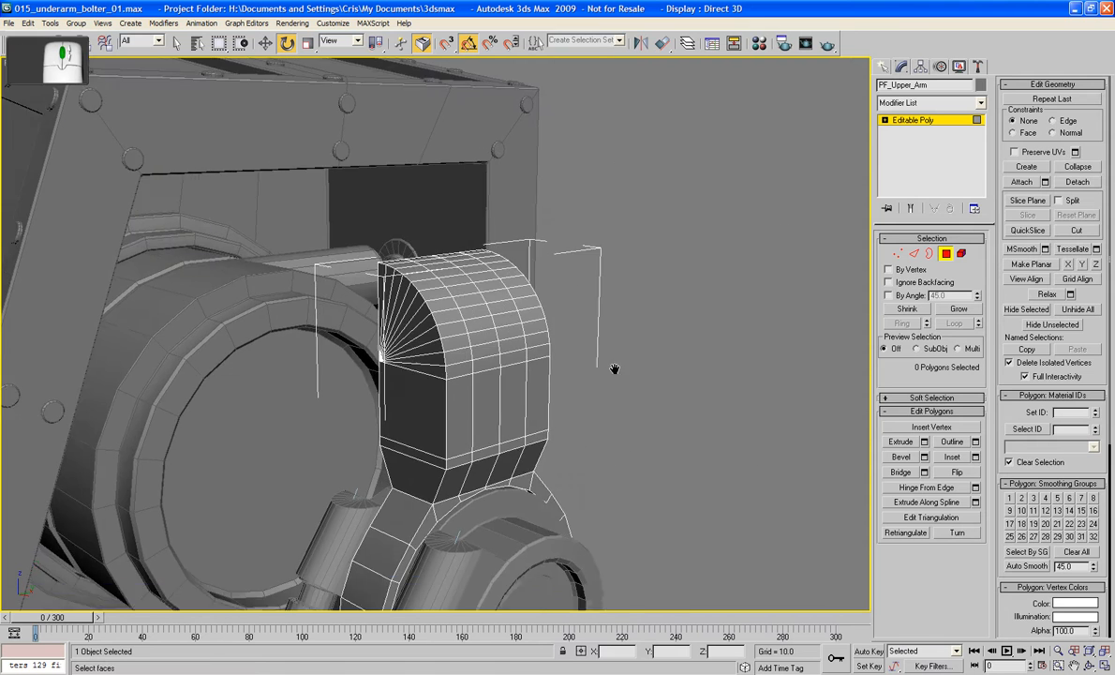
middle_click_drag(614, 369, 592, 341, "alt")
left_click(945, 254)
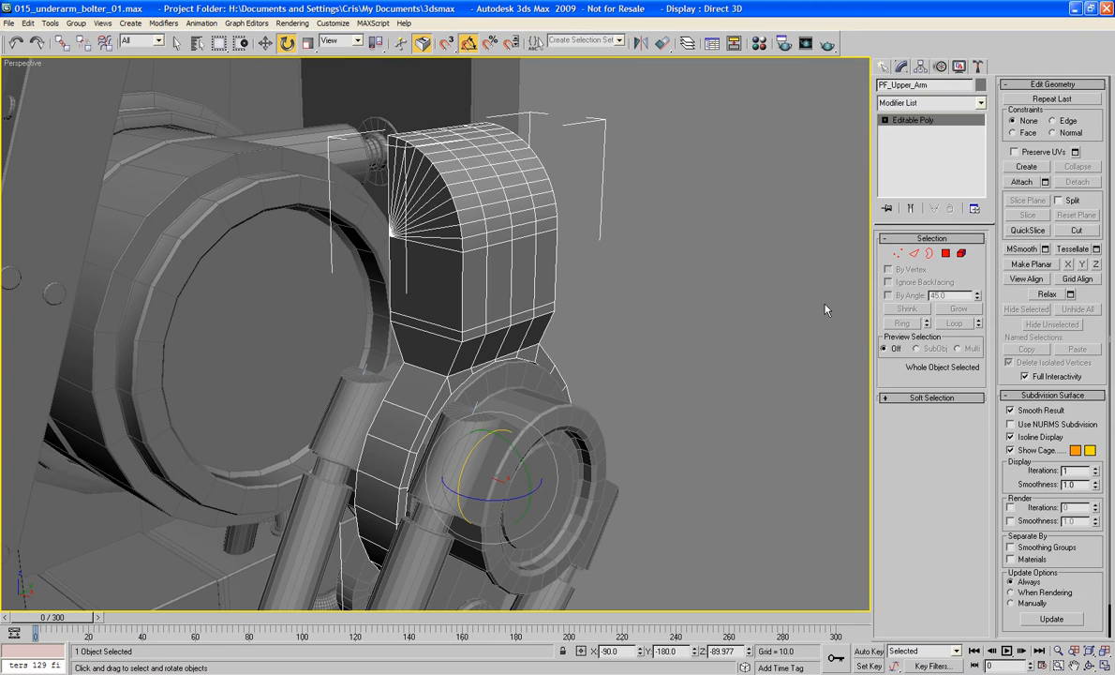
Create a flat cylinder with AutoGrid on the outer face of PF_Upper_Arm, about 7.2 in radius and 1 high.
left_click(769, 289)
left_click(545, 487)
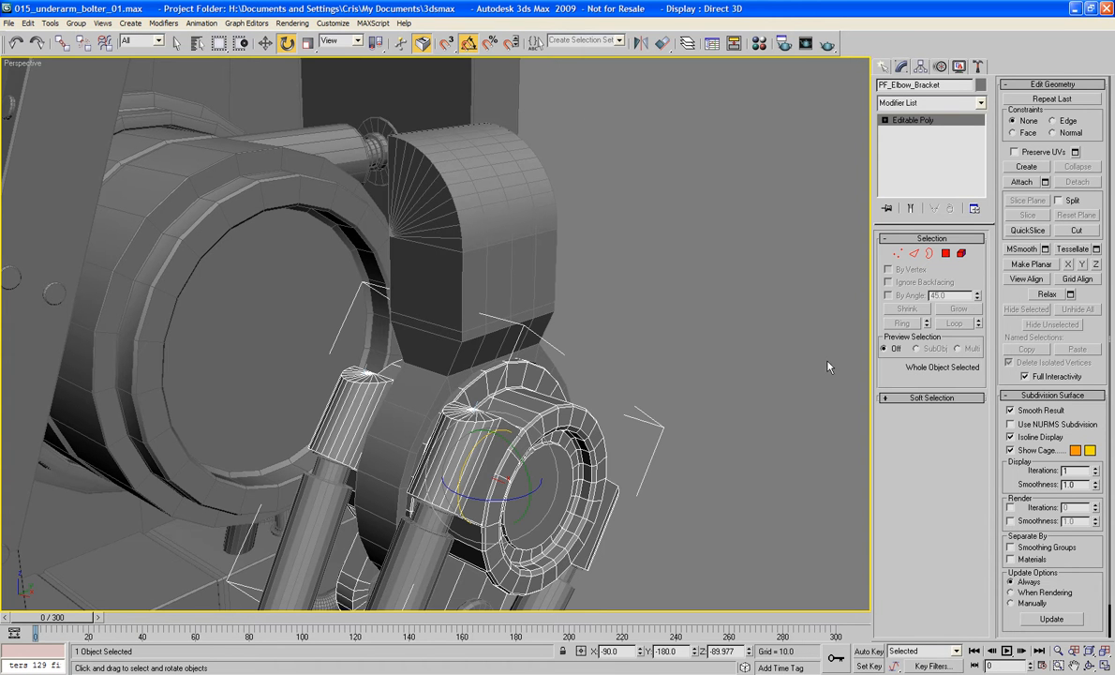
scroll(702, 308, "up", 5)
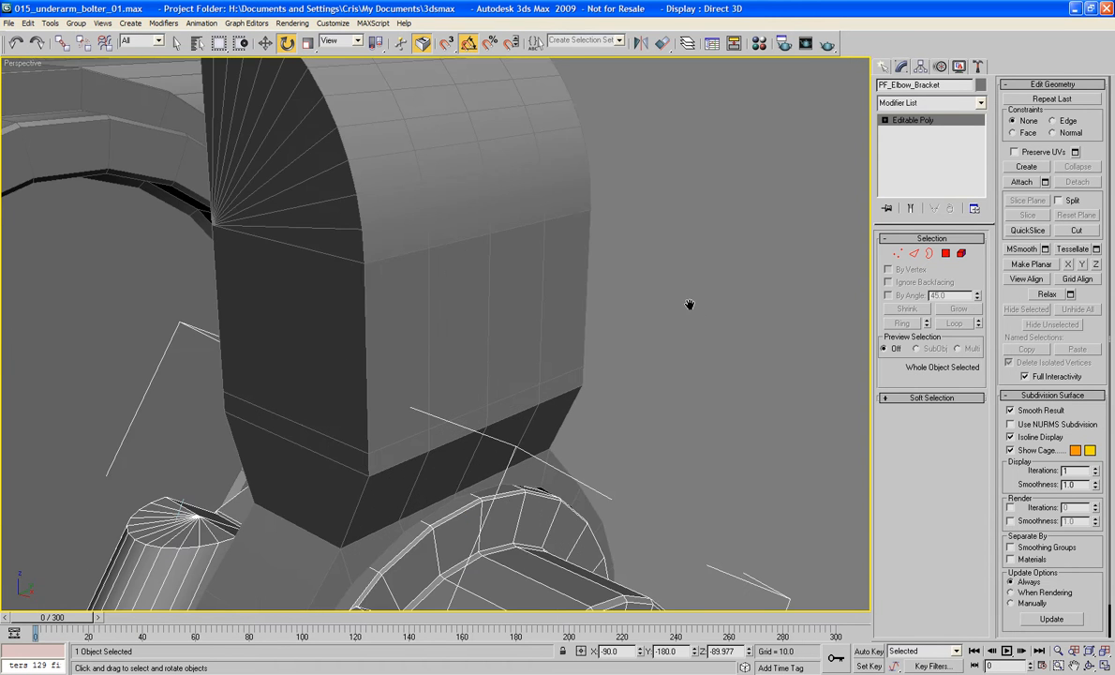
left_click(554, 211)
scroll(585, 228, "up", 3)
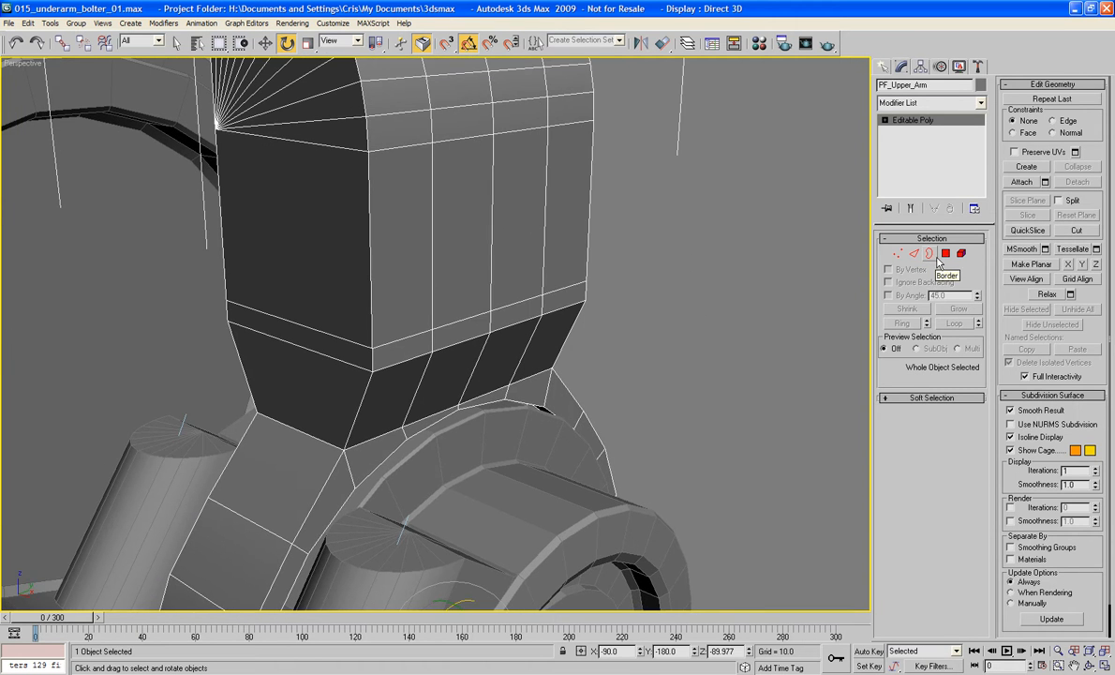
left_click(945, 254)
left_click(881, 67)
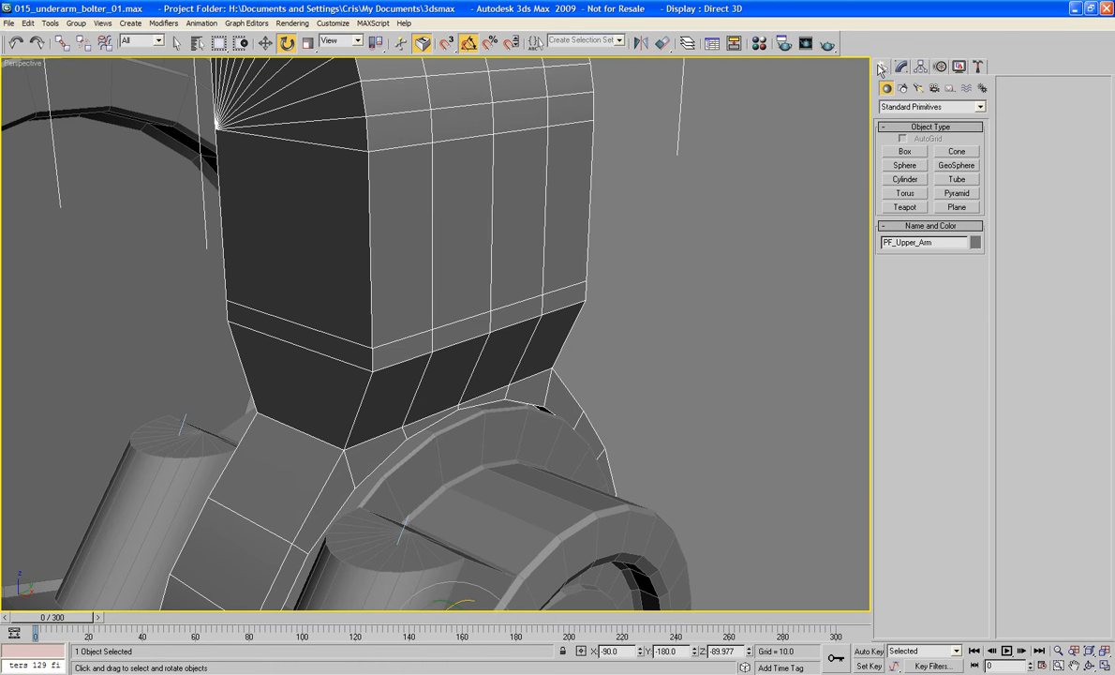
left_click(905, 179)
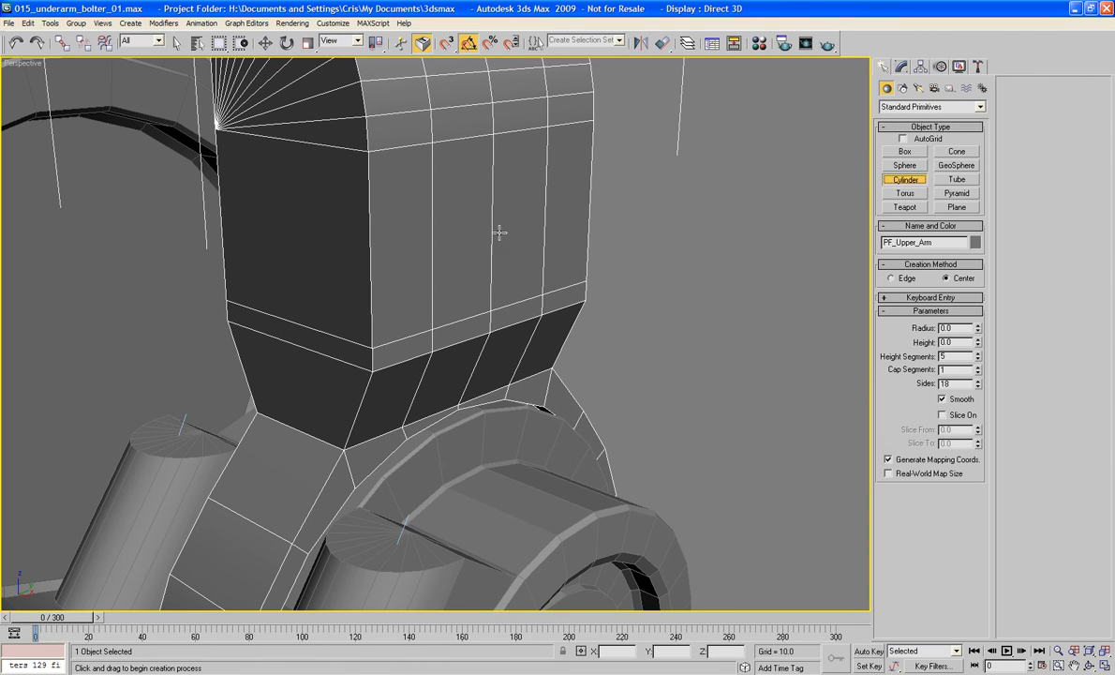
left_click(902, 140)
left_click_drag(492, 221, 497, 283)
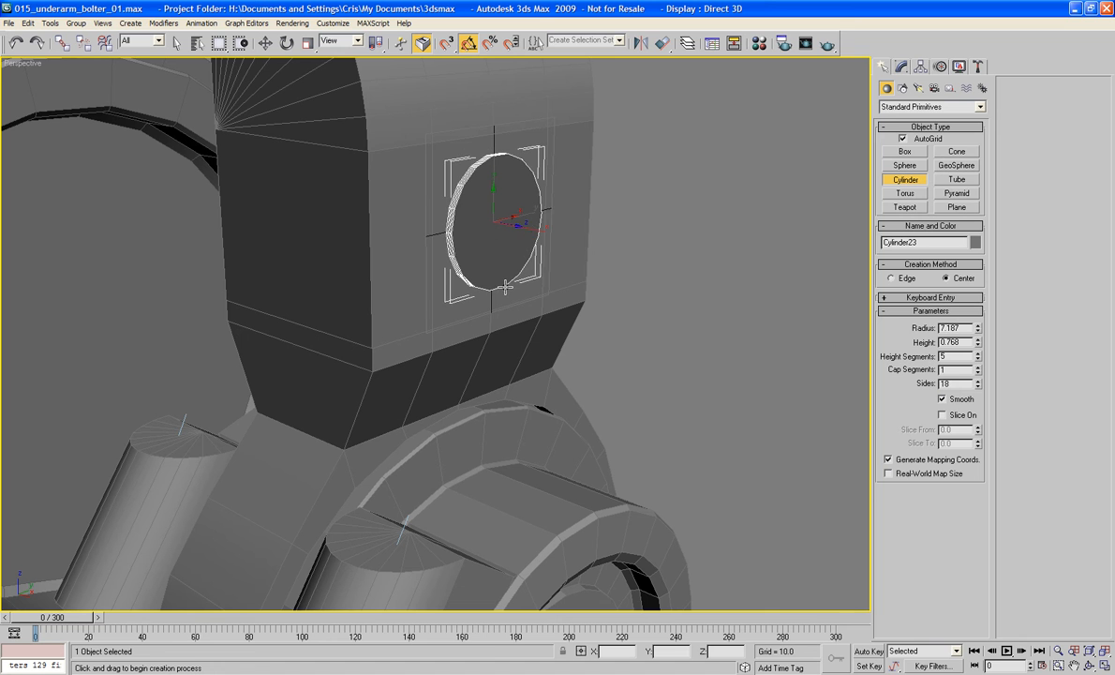
left_click(509, 289)
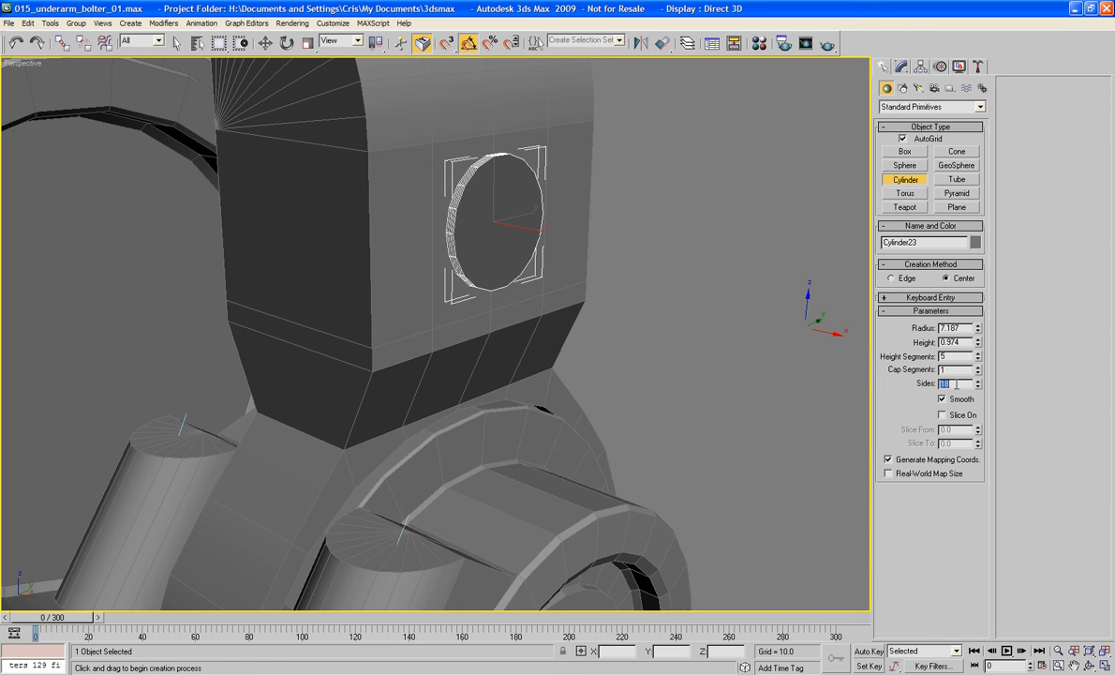
Set the cylinder to 22 sides and 1 height segment, and convert it to an editable poly.
type("22")
key("shift+Tab")
key("shift+Tab")
type("1")
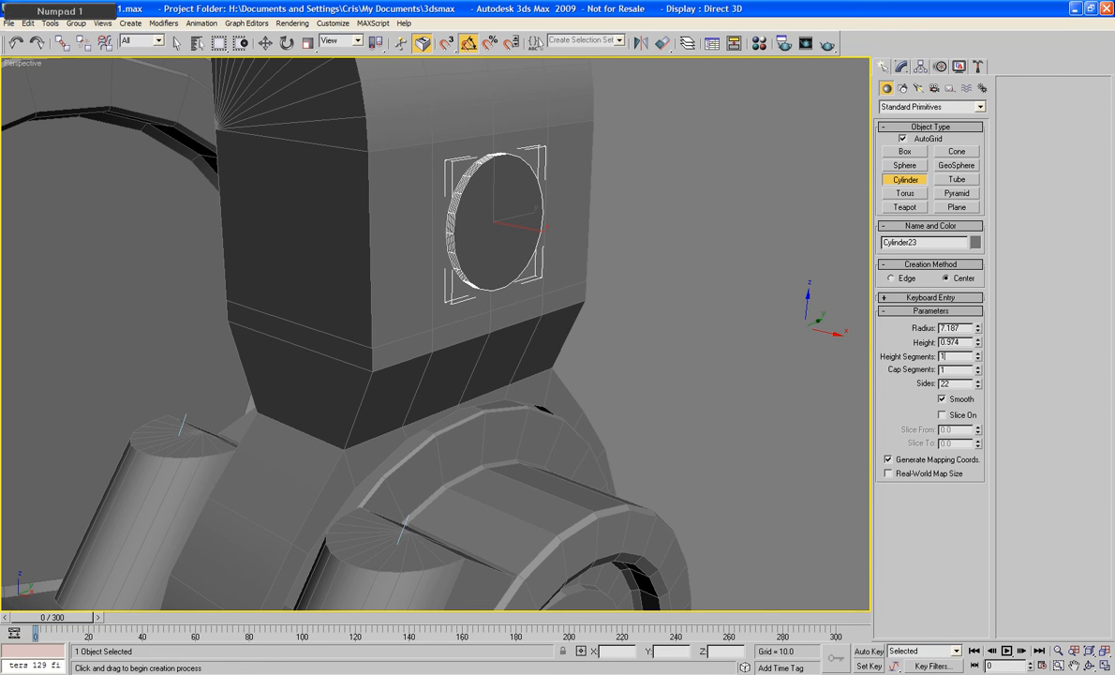
key("Tab")
key("e")
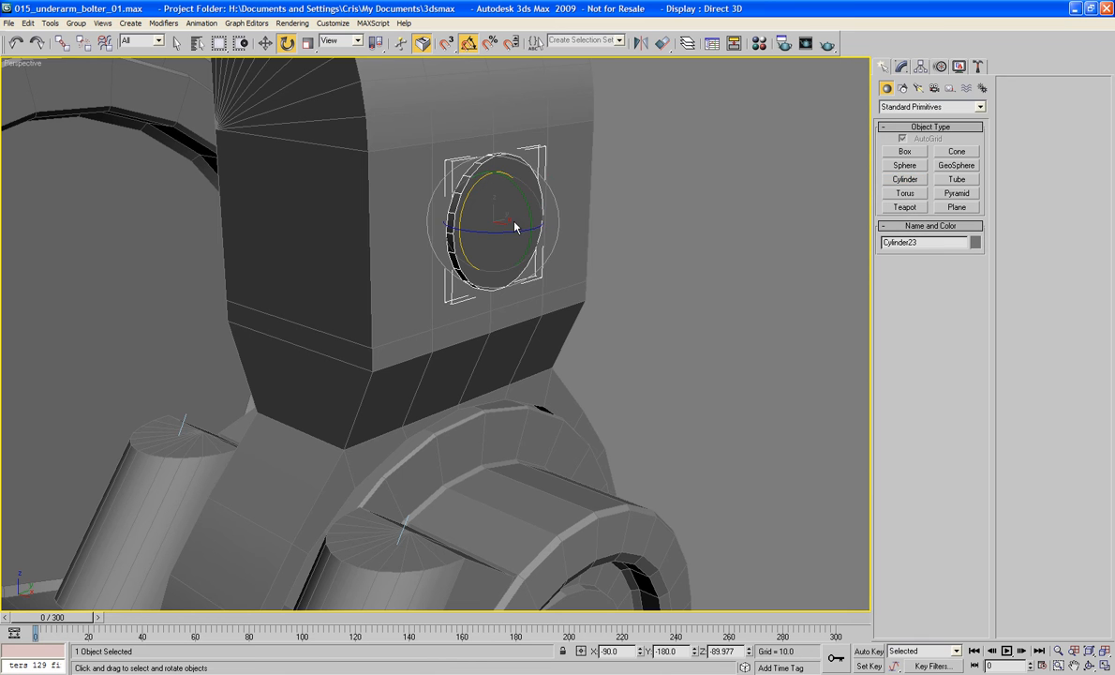
right_click(512, 220)
mouse_move(553, 341)
left_click(623, 351)
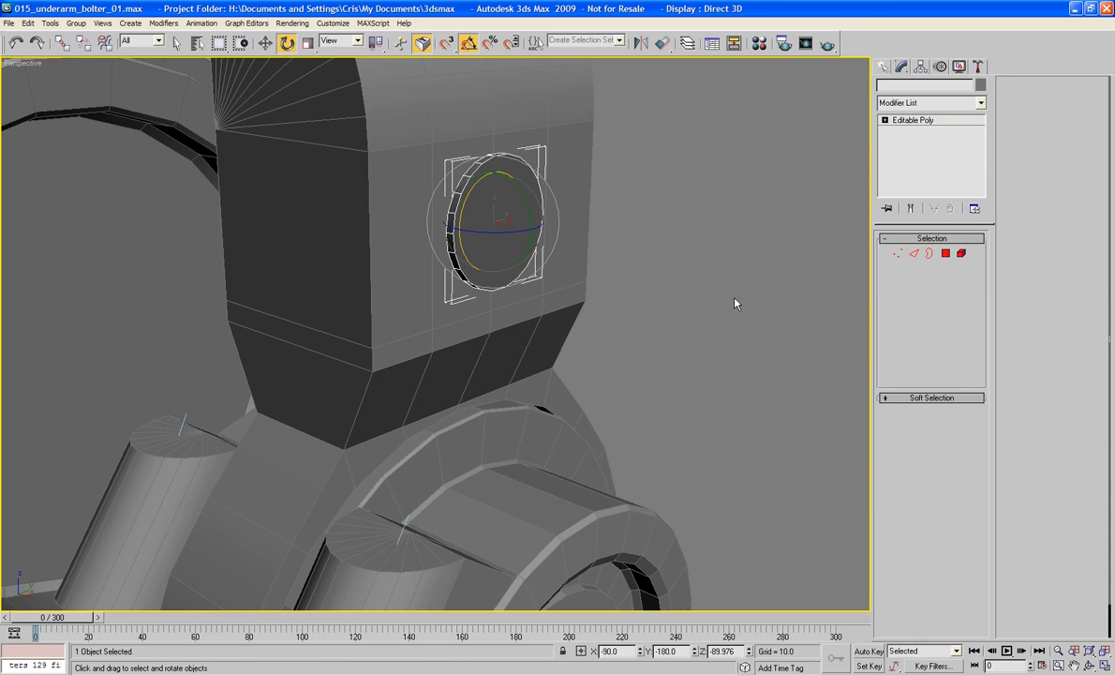
Attach the flat cylinder on the outer face to PF_Upper_Arm.
left_click(735, 304)
left_click(419, 224)
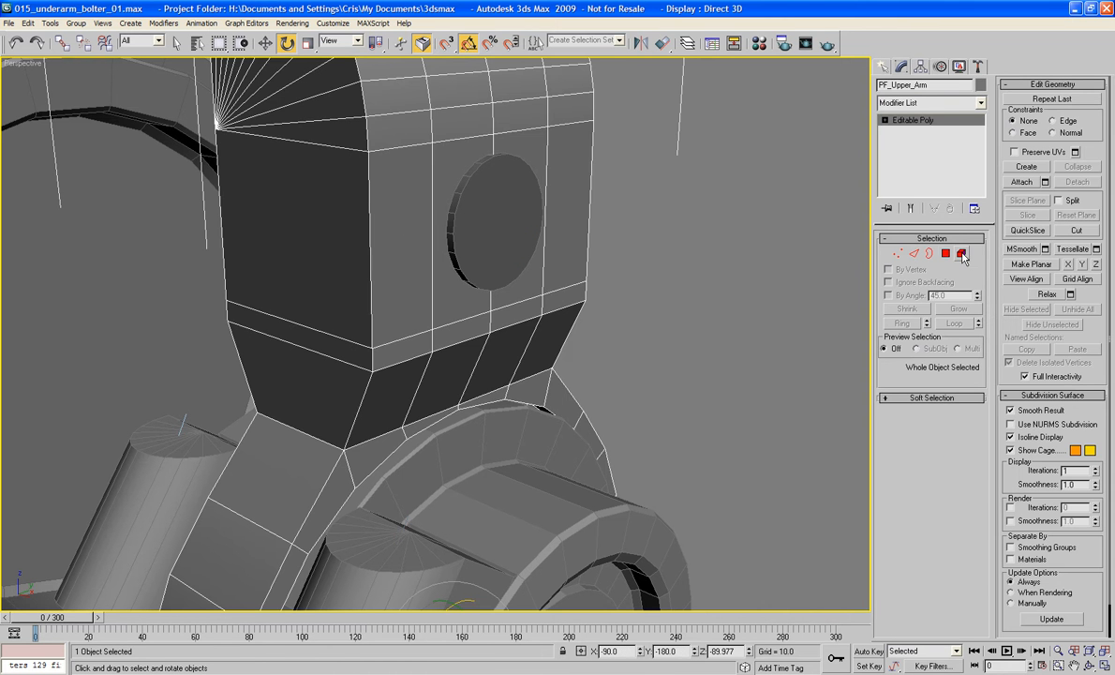
middle_click_drag(714, 240, 697, 241, "alt")
key("z")
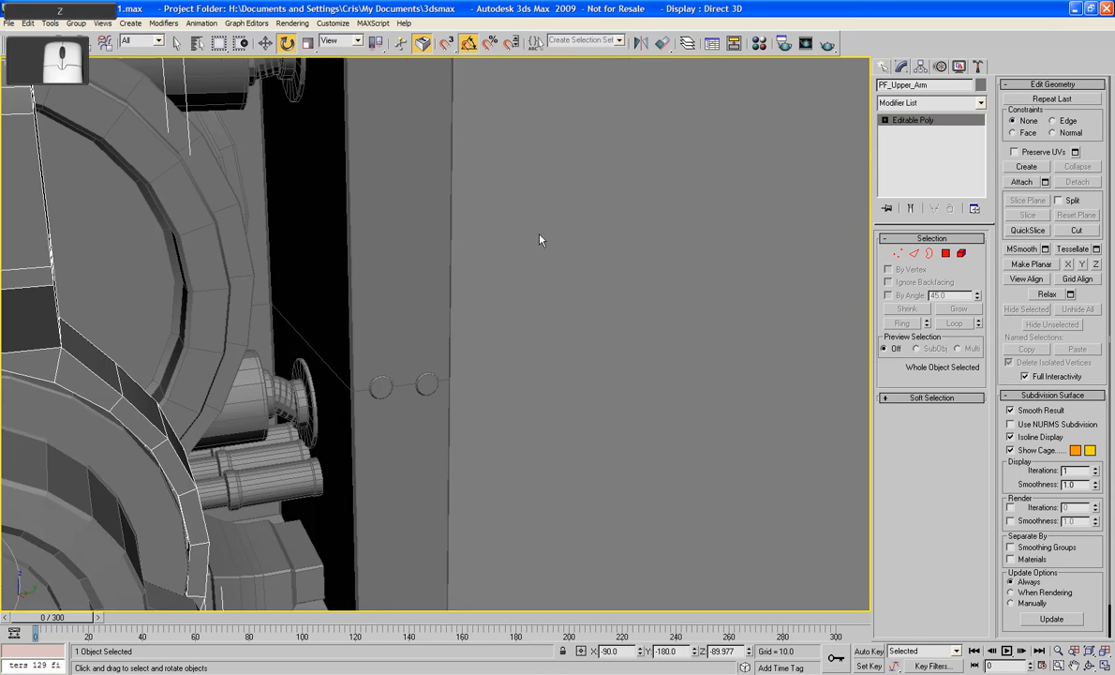
middle_click_drag(498, 251, 537, 366, "alt")
scroll(486, 256, "up", 2)
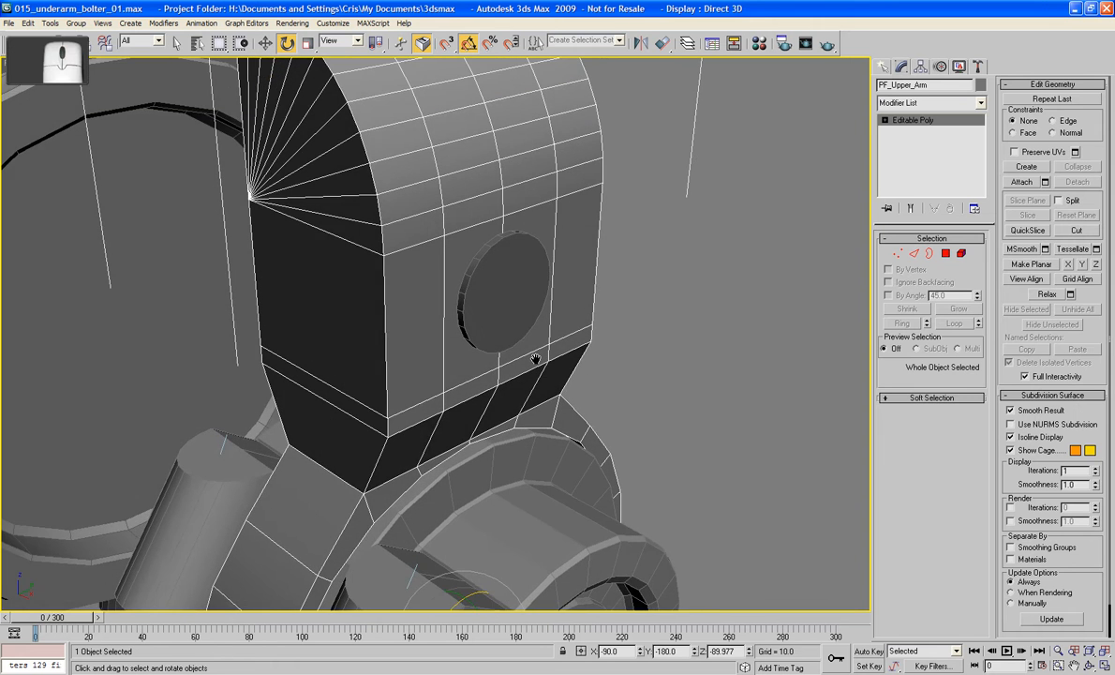
scroll(522, 409, "up", 2)
middle_click_drag(522, 409, 509, 475)
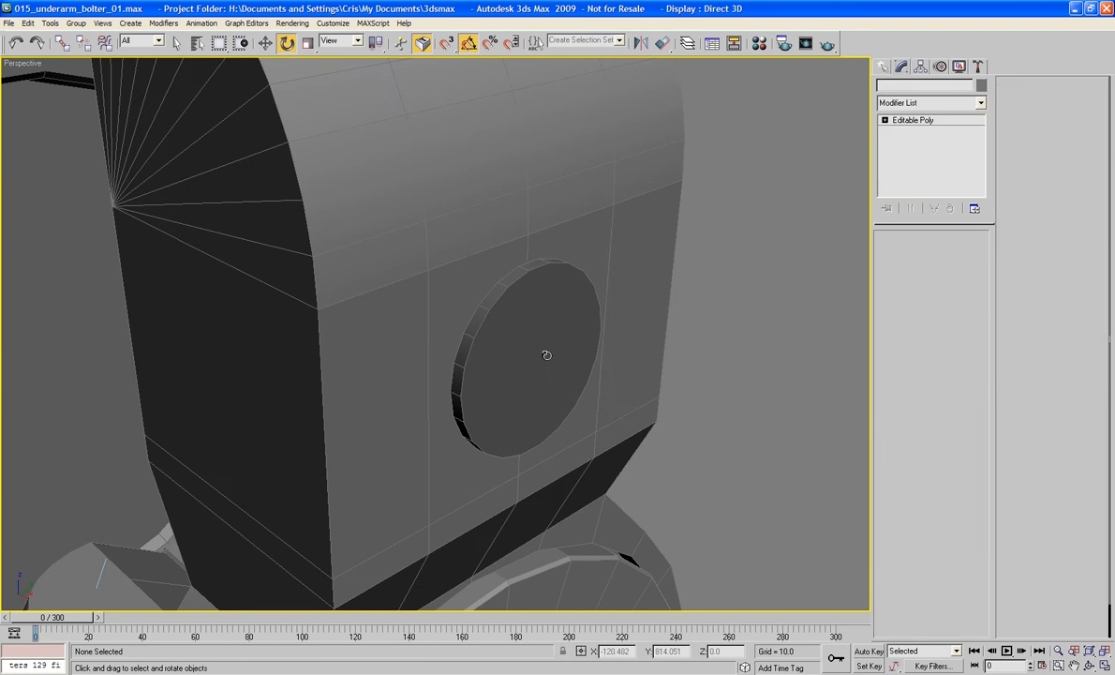
left_click(542, 353)
left_click(619, 262)
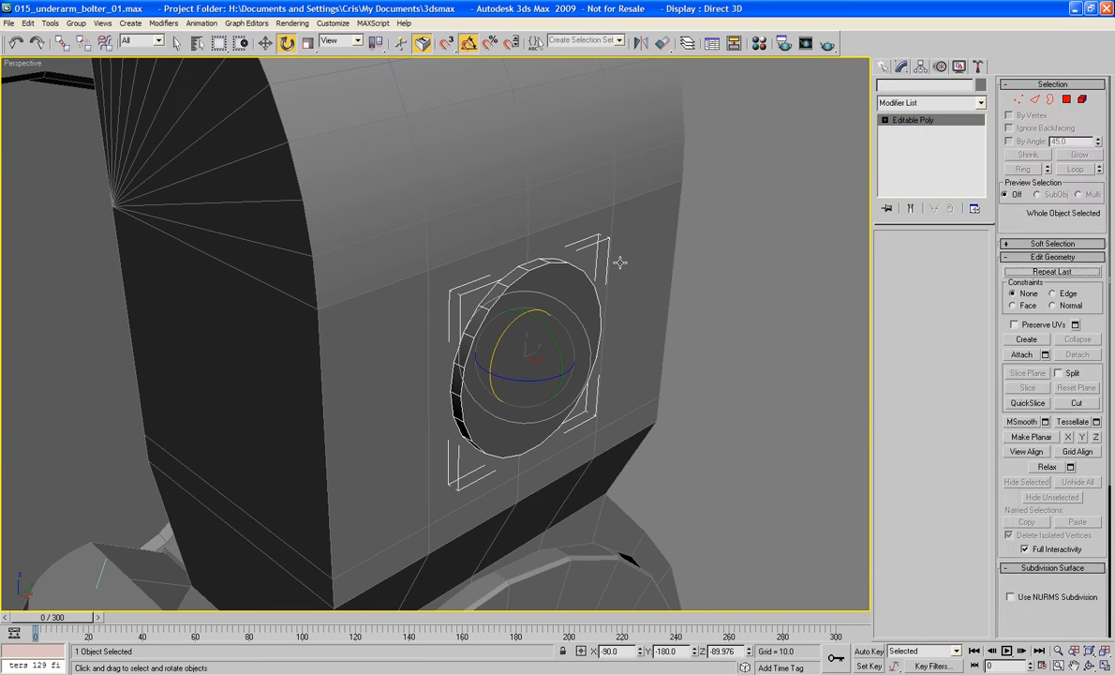
left_click(1022, 182)
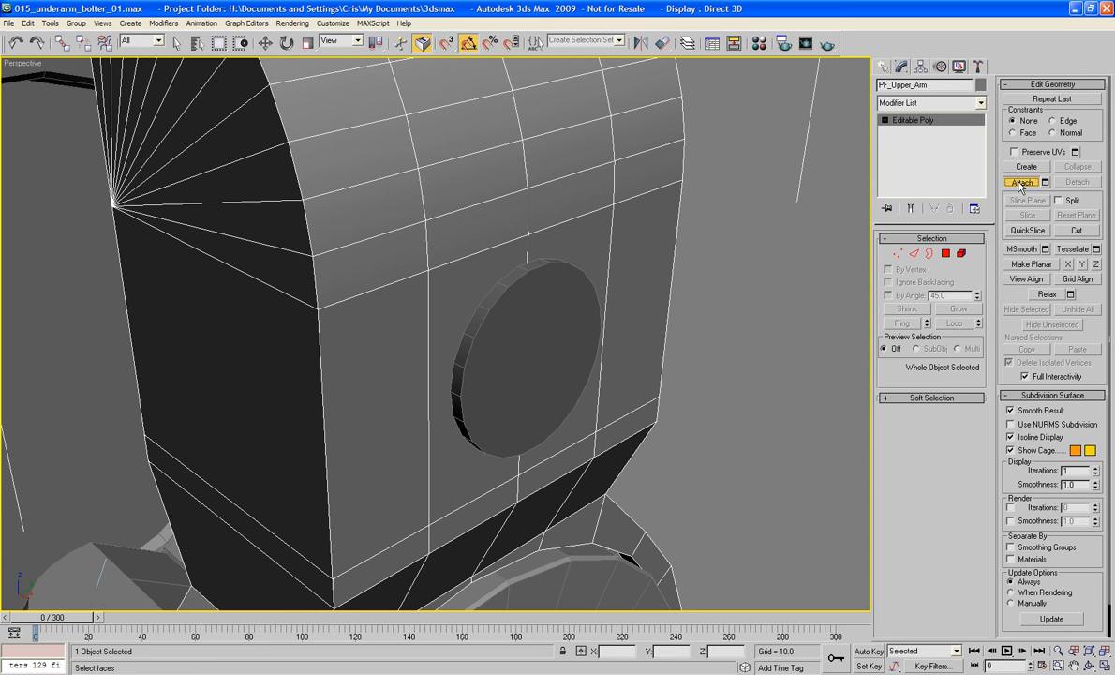
left_click(577, 333)
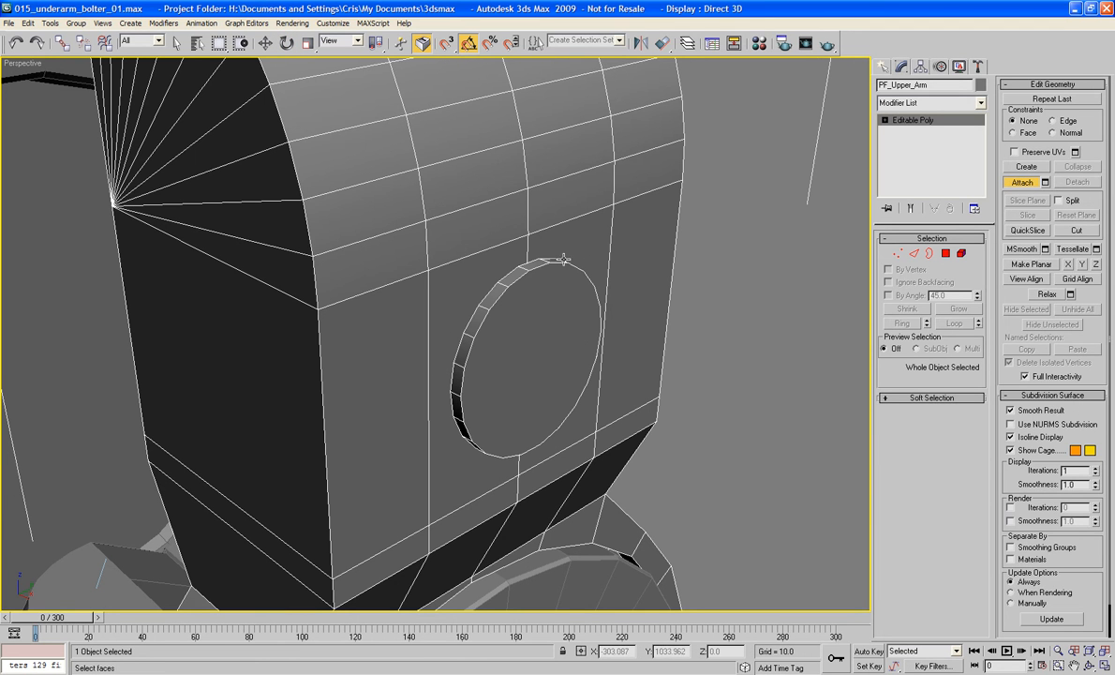
Delete the two PF_Upper_Arm polygons behind the attached disc to open a rectangular hole.
key("4")
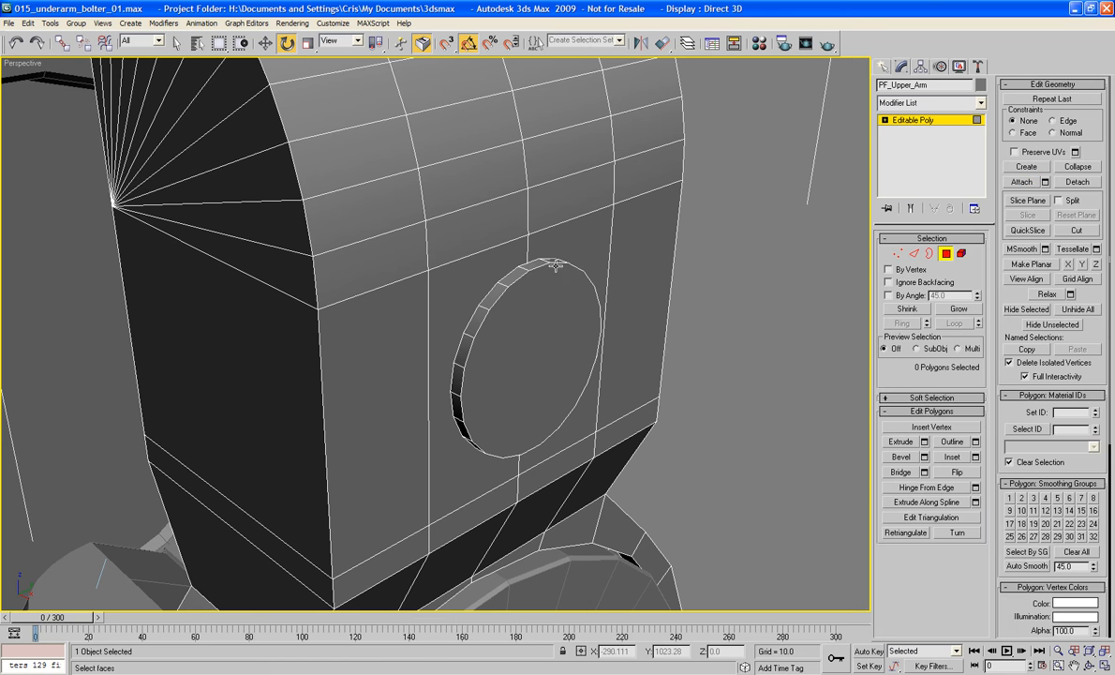
left_click(515, 247)
left_click(573, 242, "ctrl")
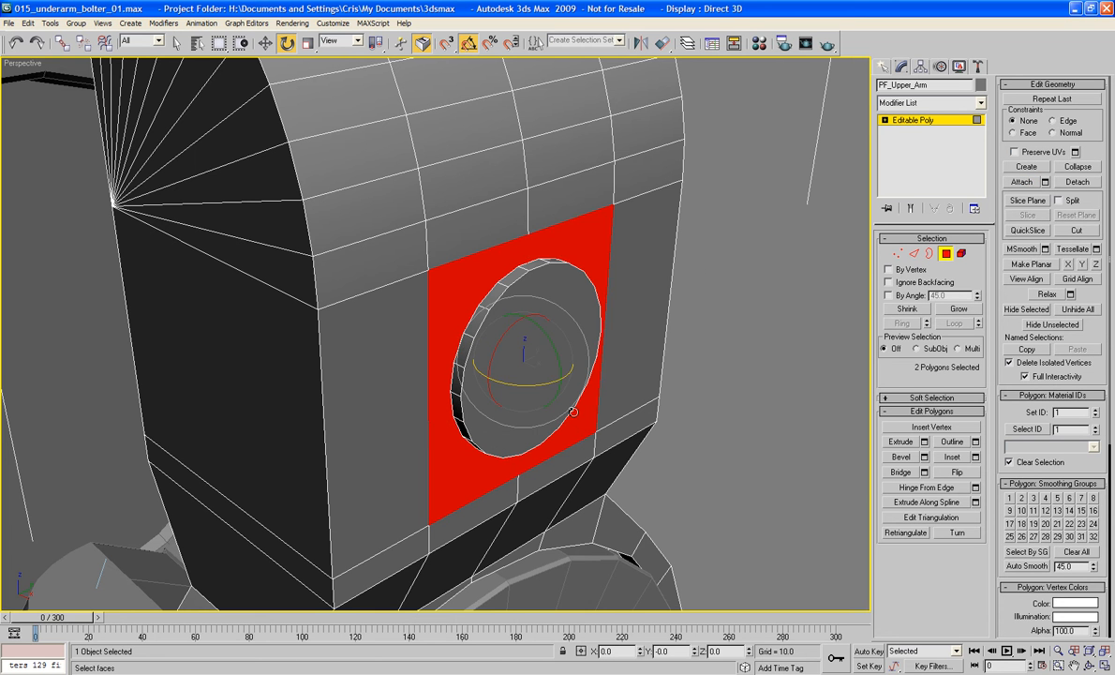
key("Delete")
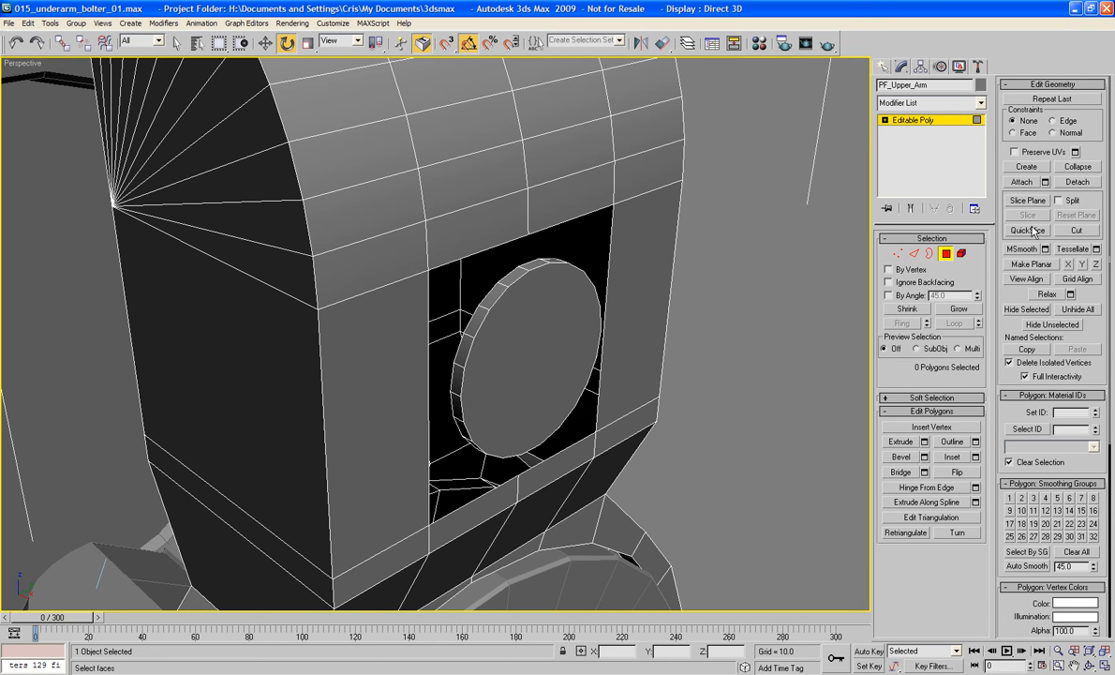
left_click(947, 253)
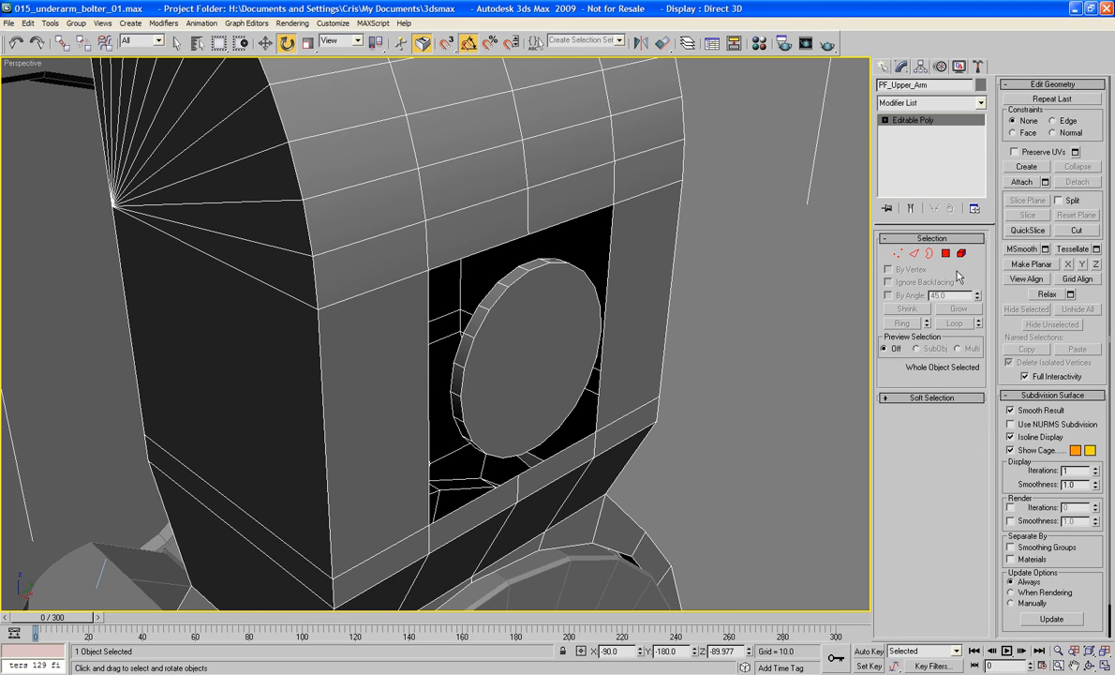
Try to bridge the hole's torso-side vertical edge to the nearest back rim edge of the disc.
key("2")
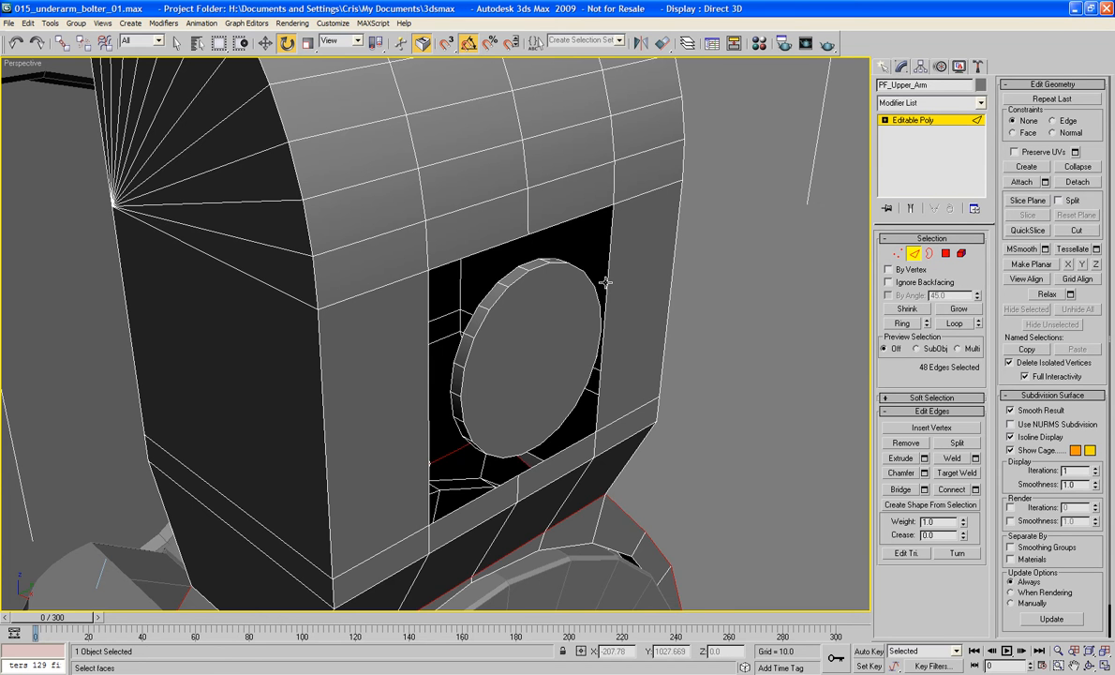
middle_click_drag(598, 281, 576, 256, "alt")
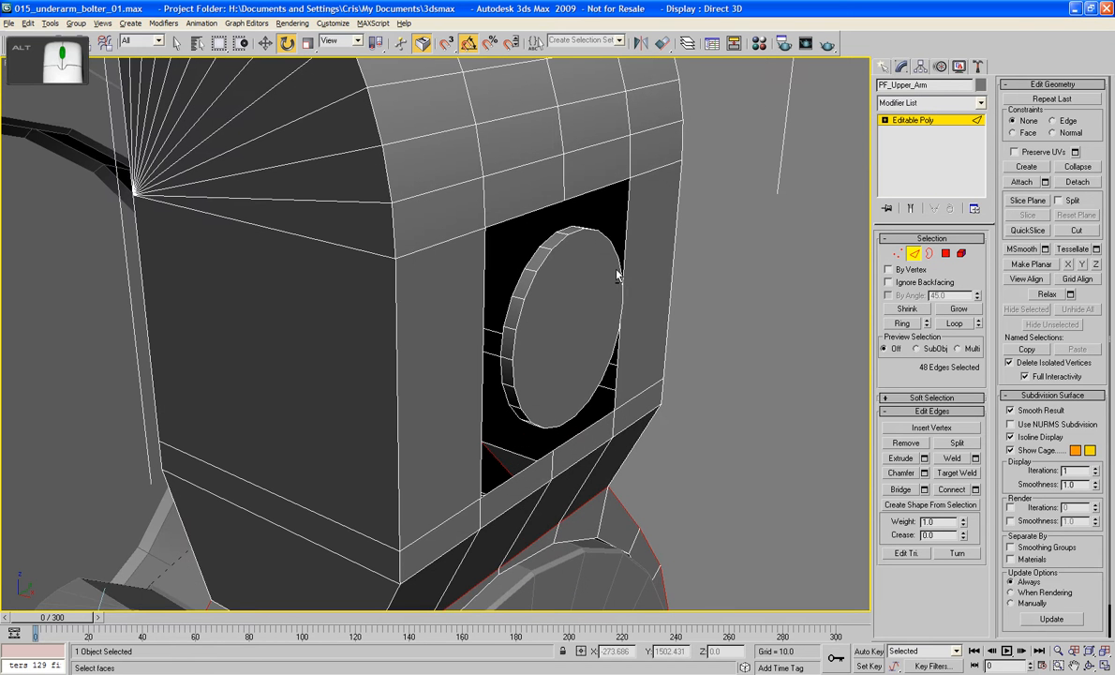
left_click(507, 309)
left_click(483, 283, "ctrl")
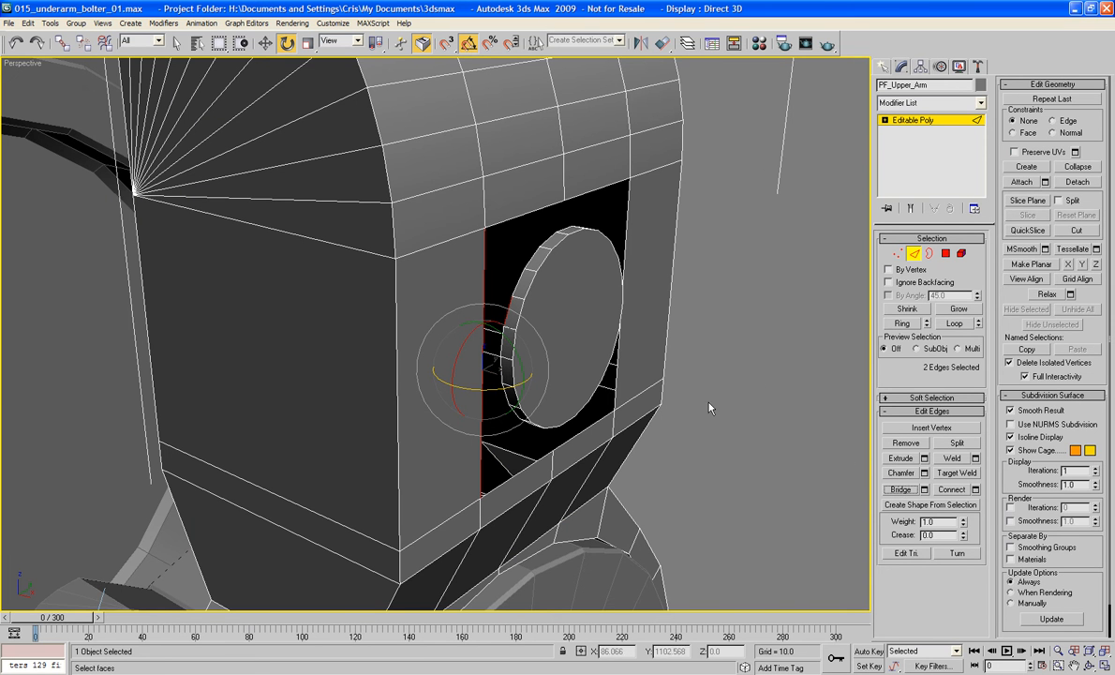
Delete the disc's hidden back polygon from inside the arm block.
middle_click_drag(709, 408, 709, 379, "alt")
scroll(709, 379, "up", 3)
middle_click_drag(846, 383, 459, 365)
middle_click_drag(796, 388, 541, 358)
left_click(952, 254)
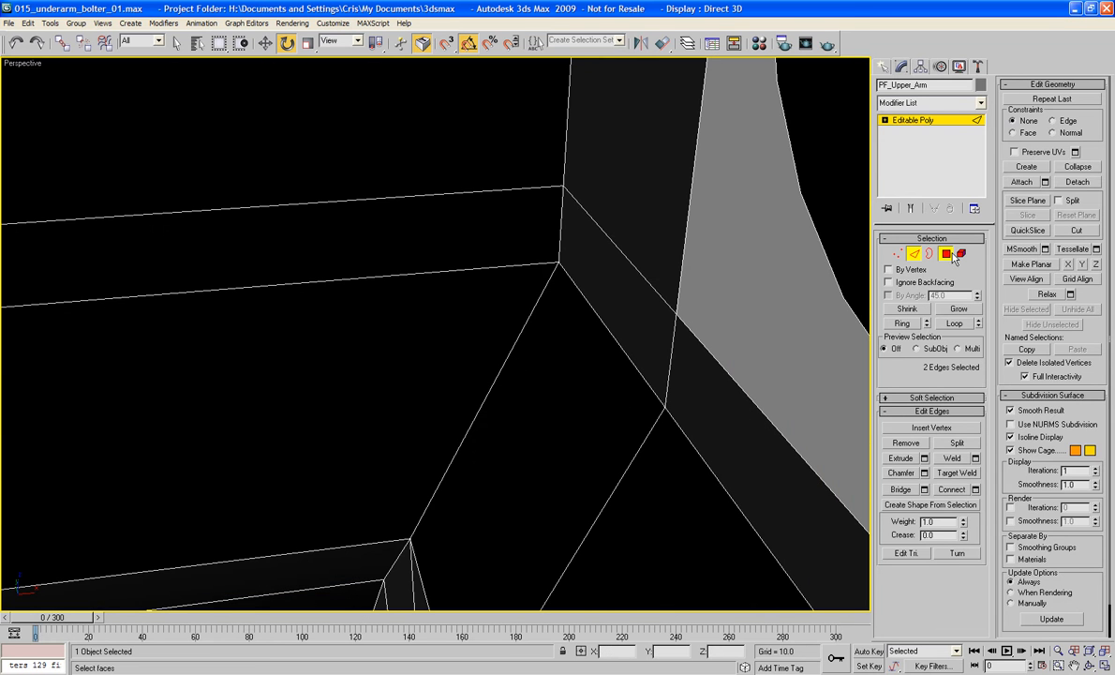
left_click(818, 177)
key("Delete")
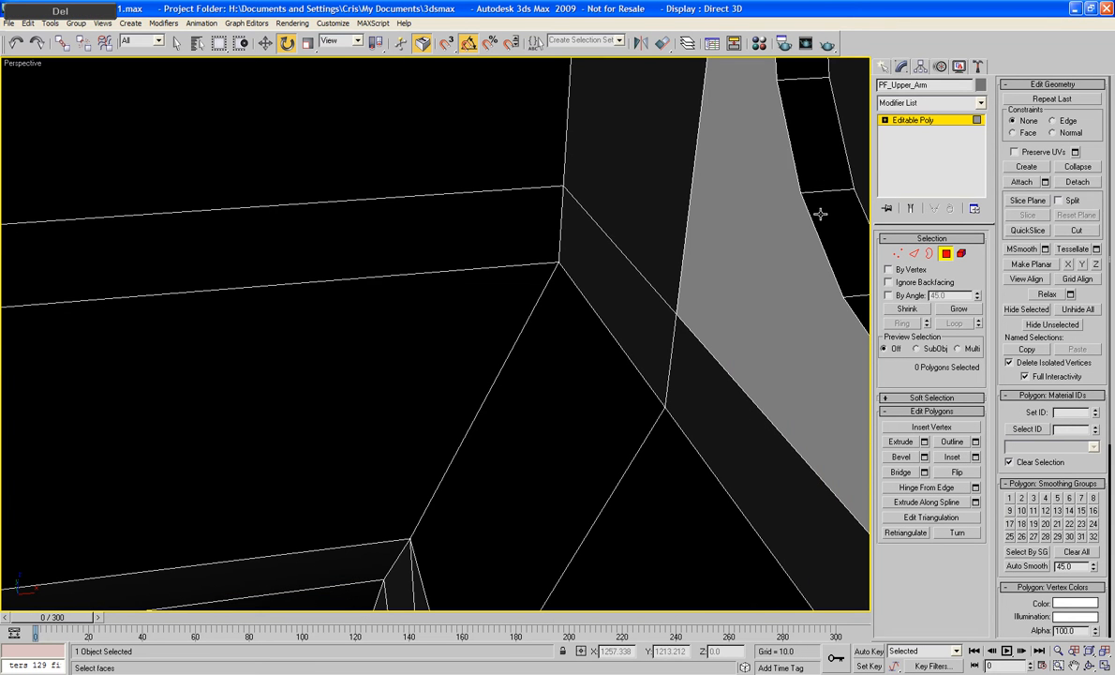
Bridge the hole's torso-side vertical edge to the adjacent rim edge of the open-backed disc.
key("z")
middle_click_drag(804, 224, 714, 220, "alt")
scroll(573, 212, "up", 5)
middle_click_drag(572, 212, 511, 376)
left_click(912, 254)
scroll(617, 382, "up", 3)
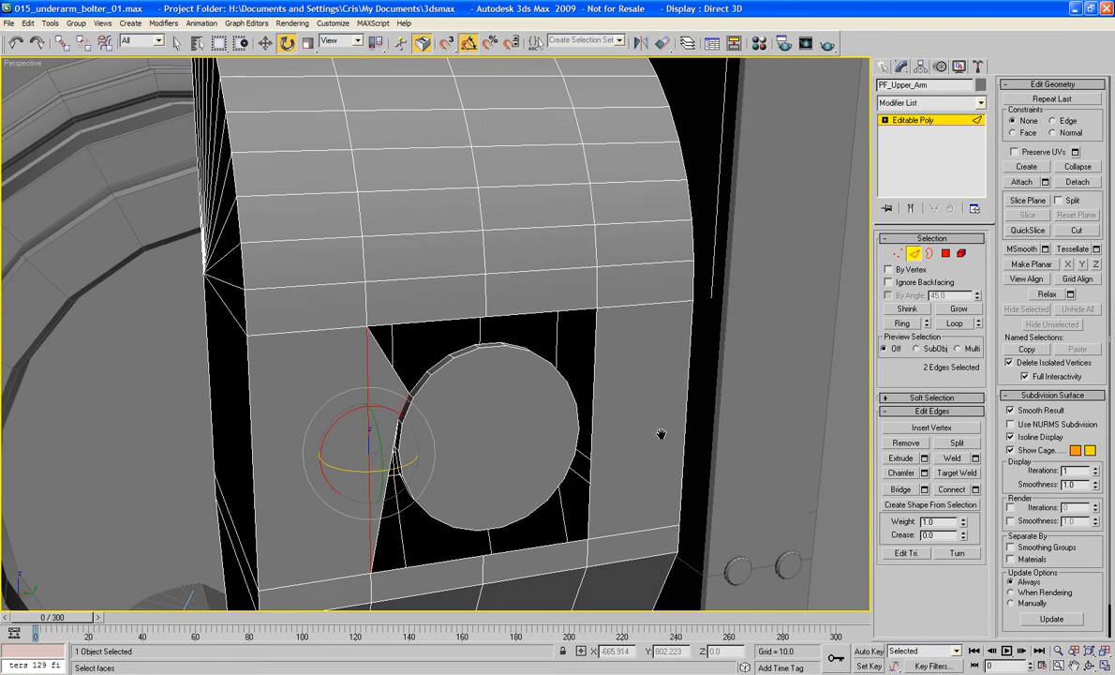
Examine the upper arm's shoulder block against the torso and shoulder joint from several angles.
scroll(609, 433, "down", 6)
middle_click_drag(656, 424, 330, 346, "alt")
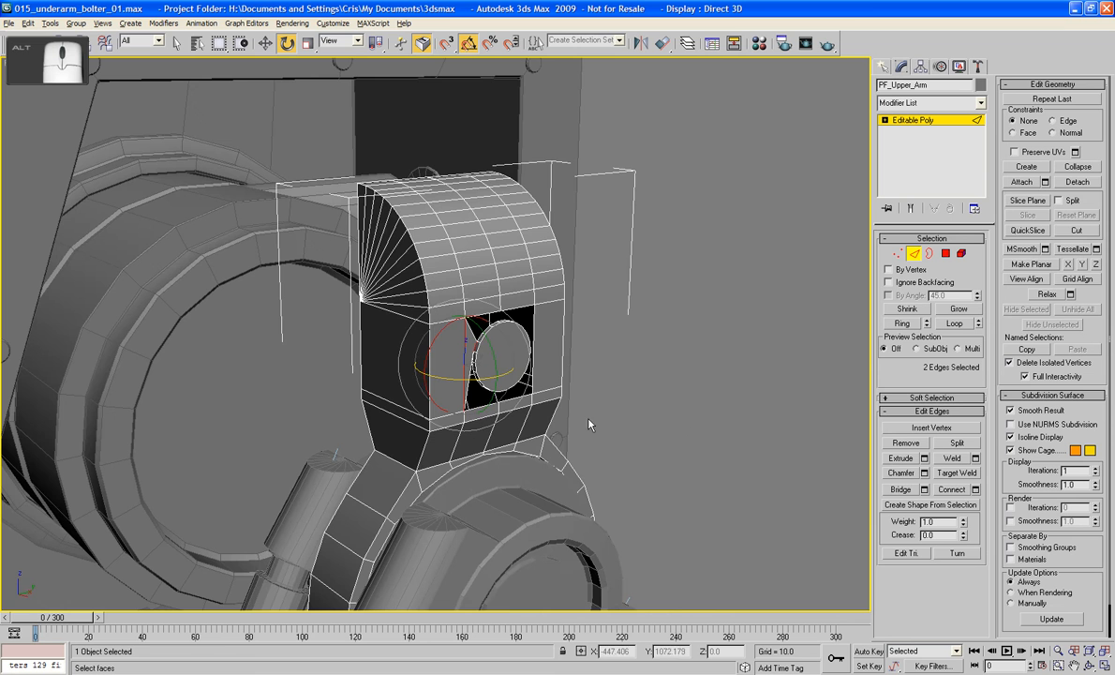
middle_click_drag(588, 424, 565, 417, "alt")
scroll(498, 415, "down", 5)
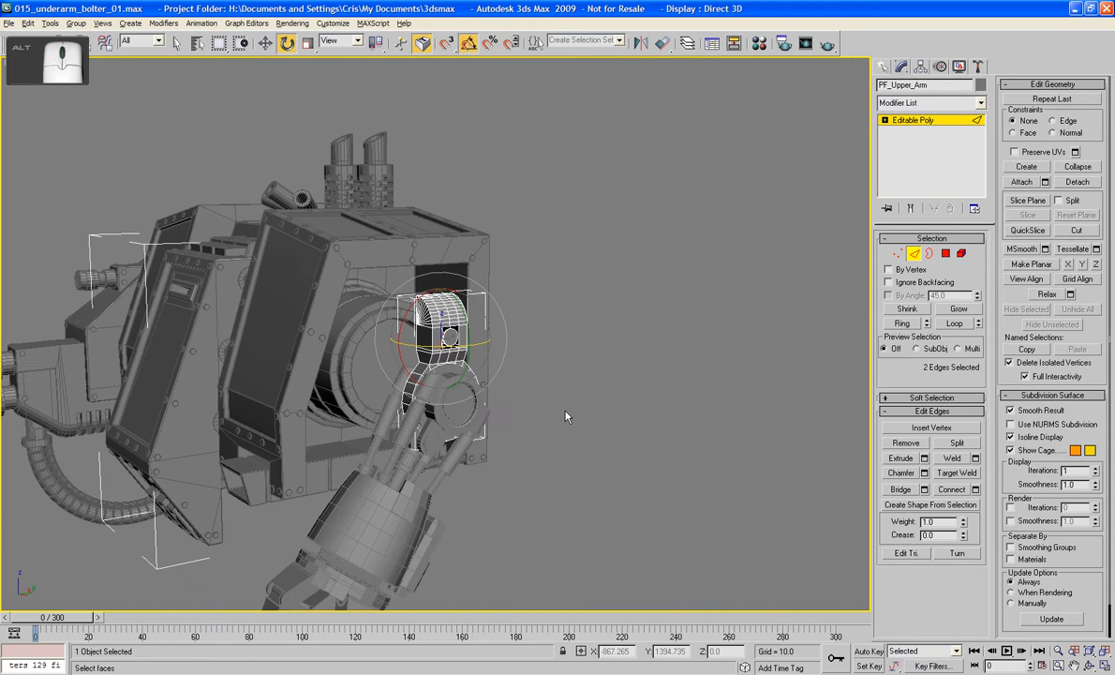
middle_click_drag(453, 412, 501, 421, "alt")
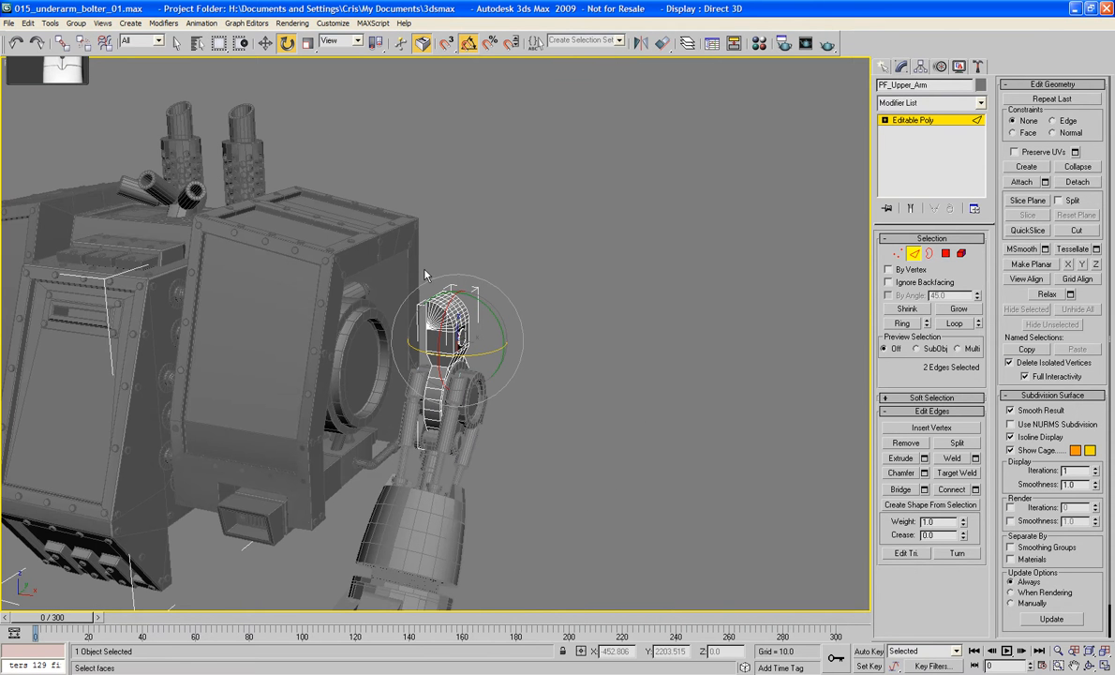
left_click(615, 300)
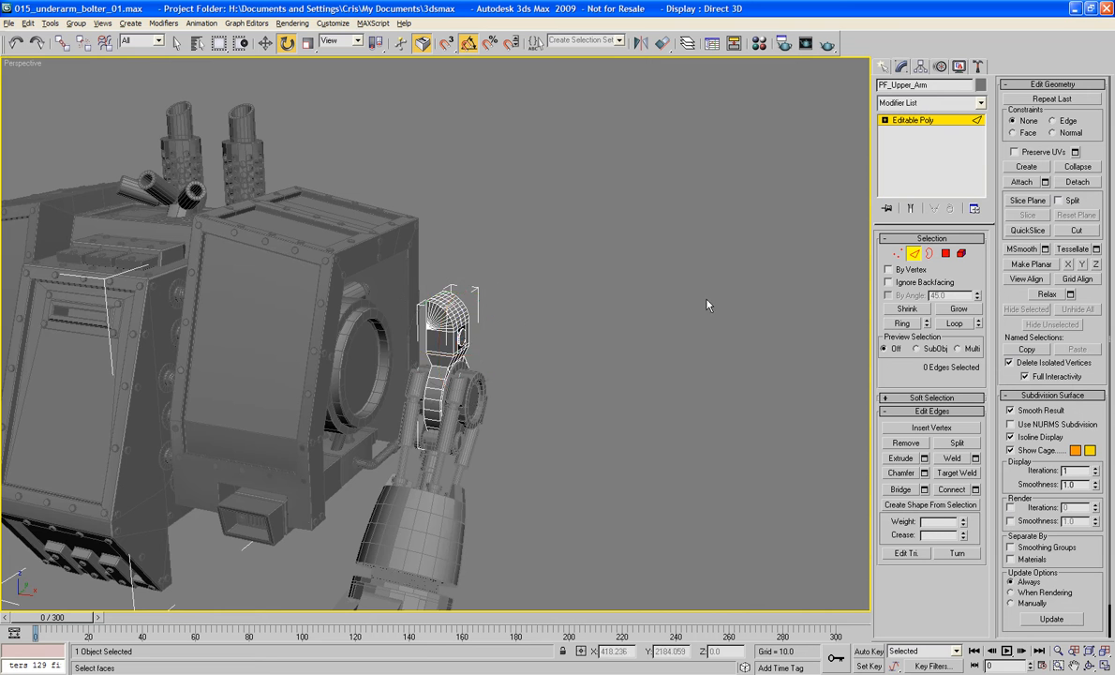
scroll(661, 304, "up", 10)
middle_click_drag(659, 302, 639, 312, "alt")
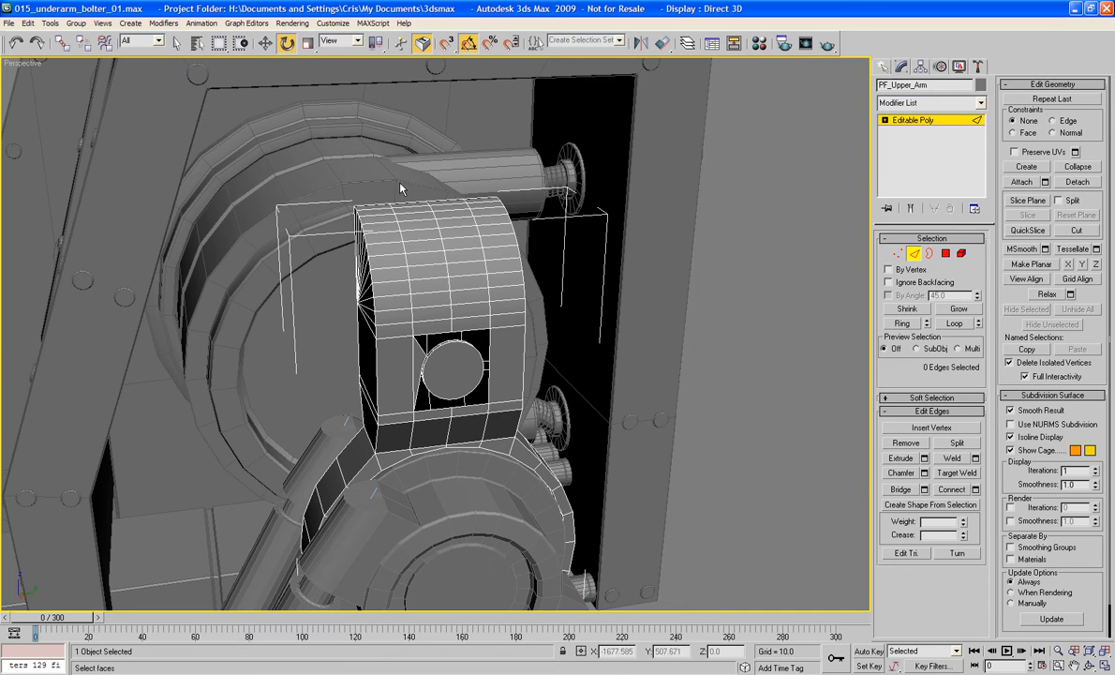
scroll(212, 272, "down", 8)
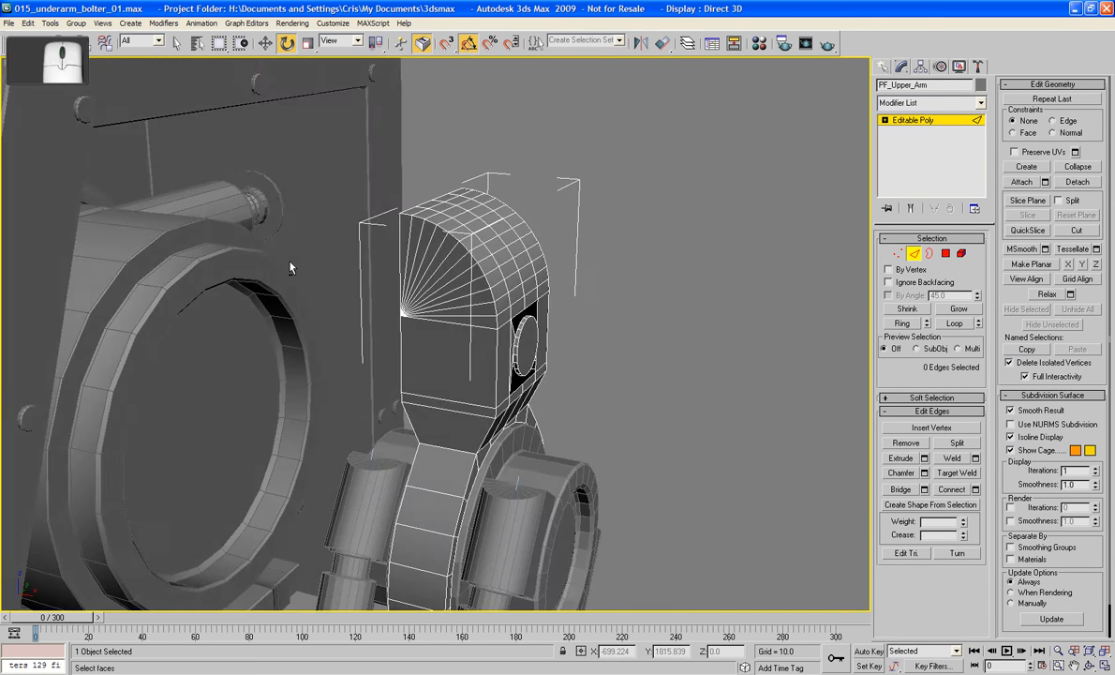
Bridge the hole's opposite vertical edge to the nearest rim edge on that side of the disc.
middle_click_drag(506, 314, 326, 346, "alt")
scroll(486, 354, "up", 4)
scroll(485, 354, "up", 5)
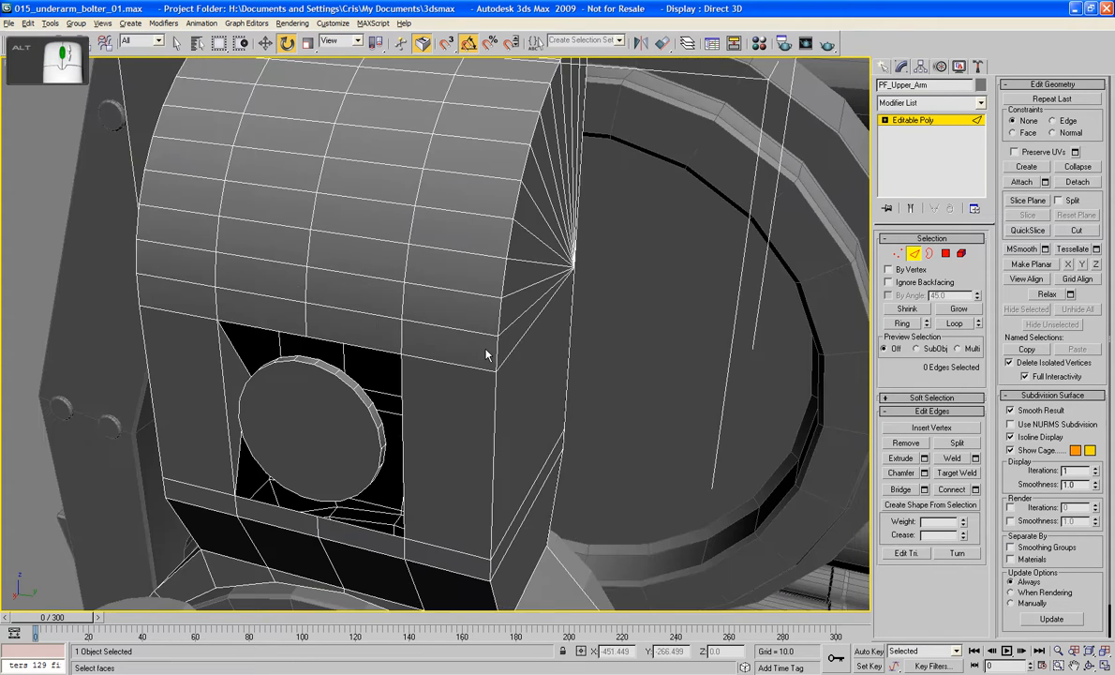
middle_click_drag(485, 354, 502, 344, "alt")
middle_click_drag(626, 315, 558, 358)
scroll(558, 360, "up", 5)
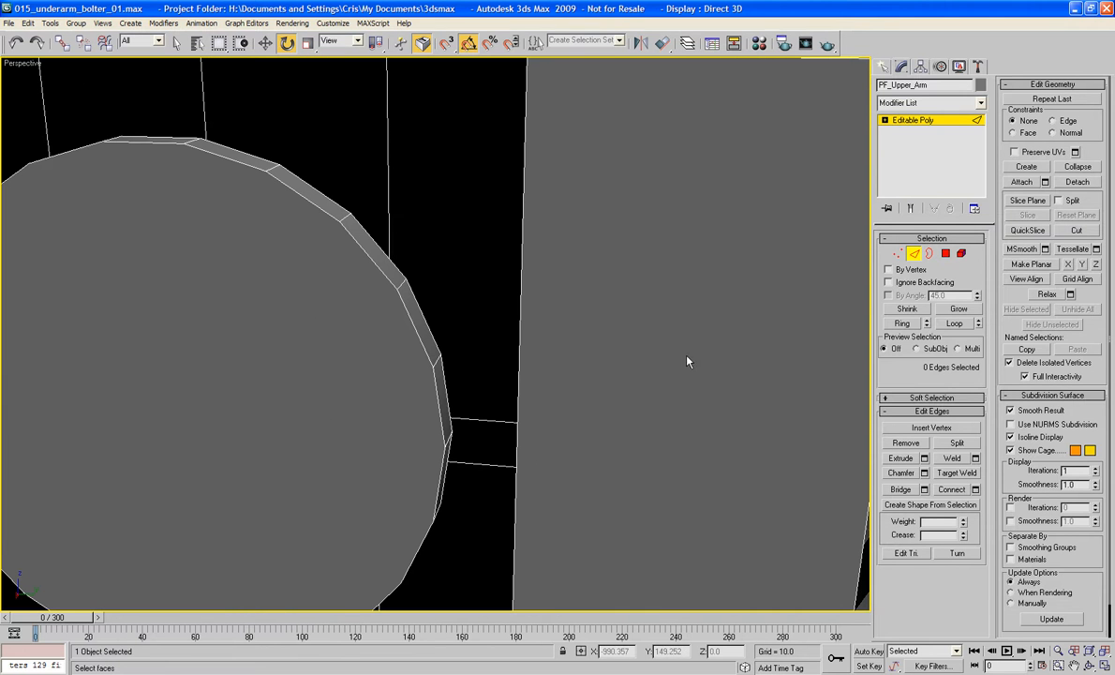
left_click(443, 401)
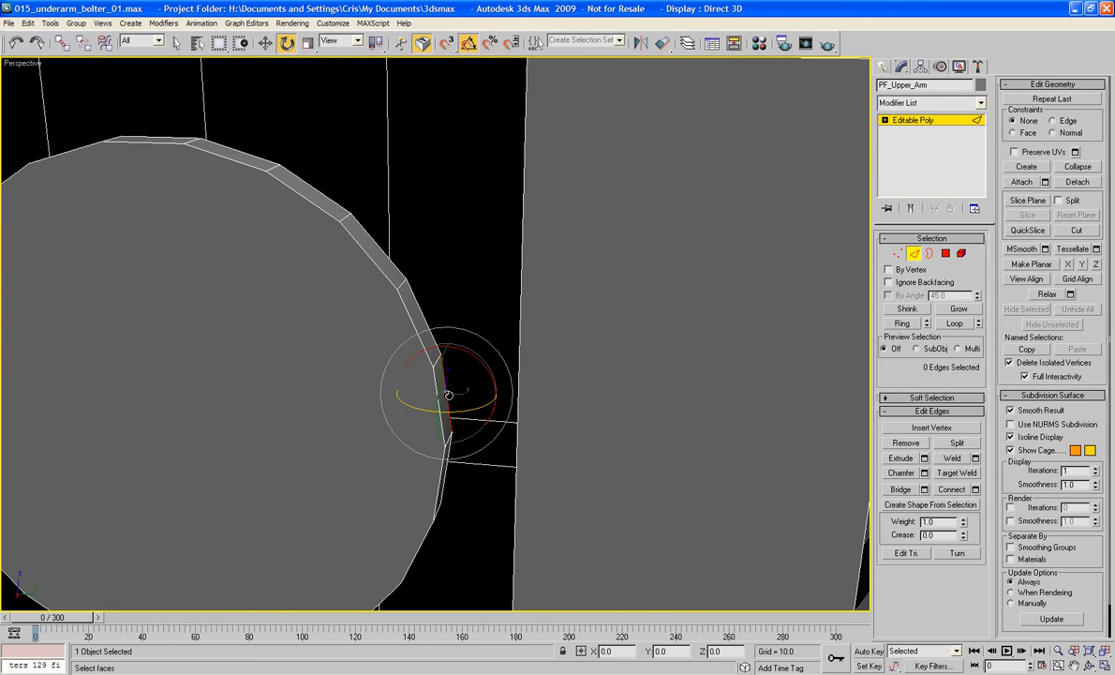
left_click(520, 346, "ctrl")
scroll(520, 345, "down", 5)
middle_click_drag(520, 346, 809, 458, "alt")
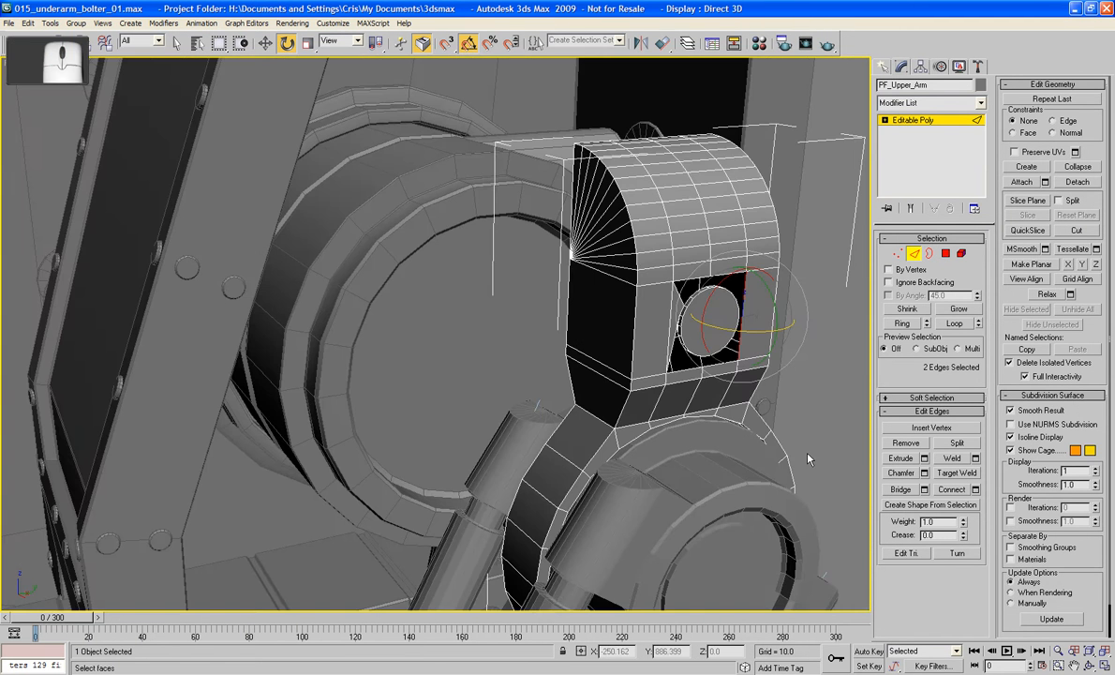
Cap the two remaining open borders above and below the disc.
left_click(930, 254)
left_click(730, 364)
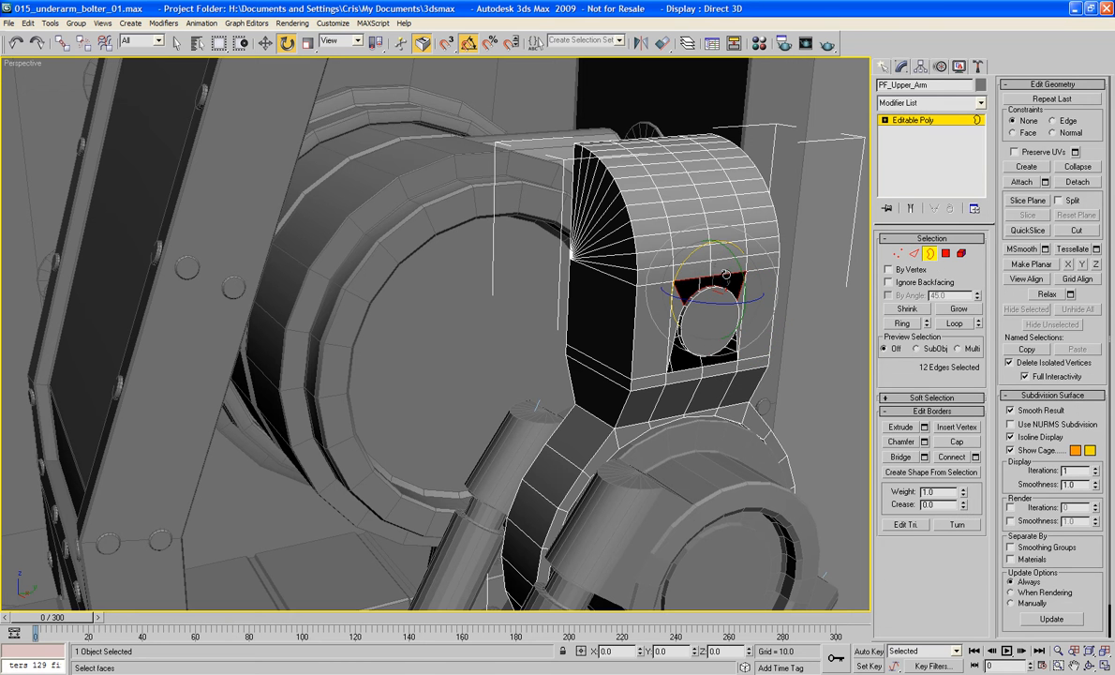
left_click(731, 364, "ctrl")
left_click(956, 443)
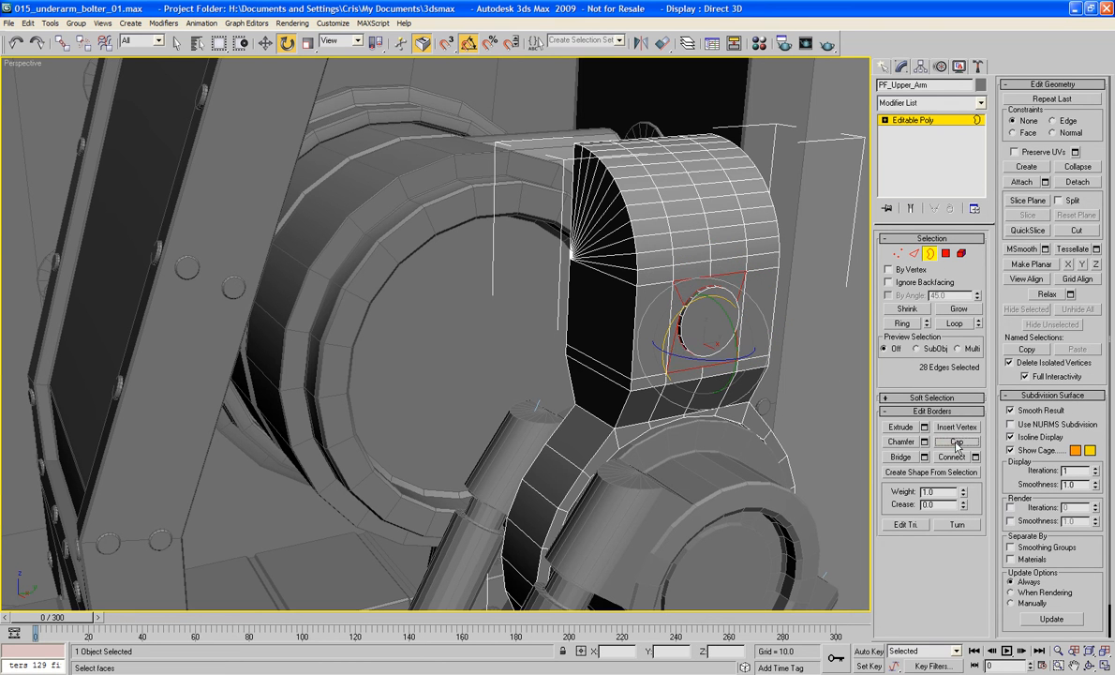
left_click(823, 383)
Bevel the disc's front polygon into a rimmed recess and raise its inner face outward as a long round pin.
scroll(821, 383, "down", 5)
middle_click_drag(821, 384, 664, 393, "alt")
scroll(791, 377, "up", 3)
left_click(945, 254)
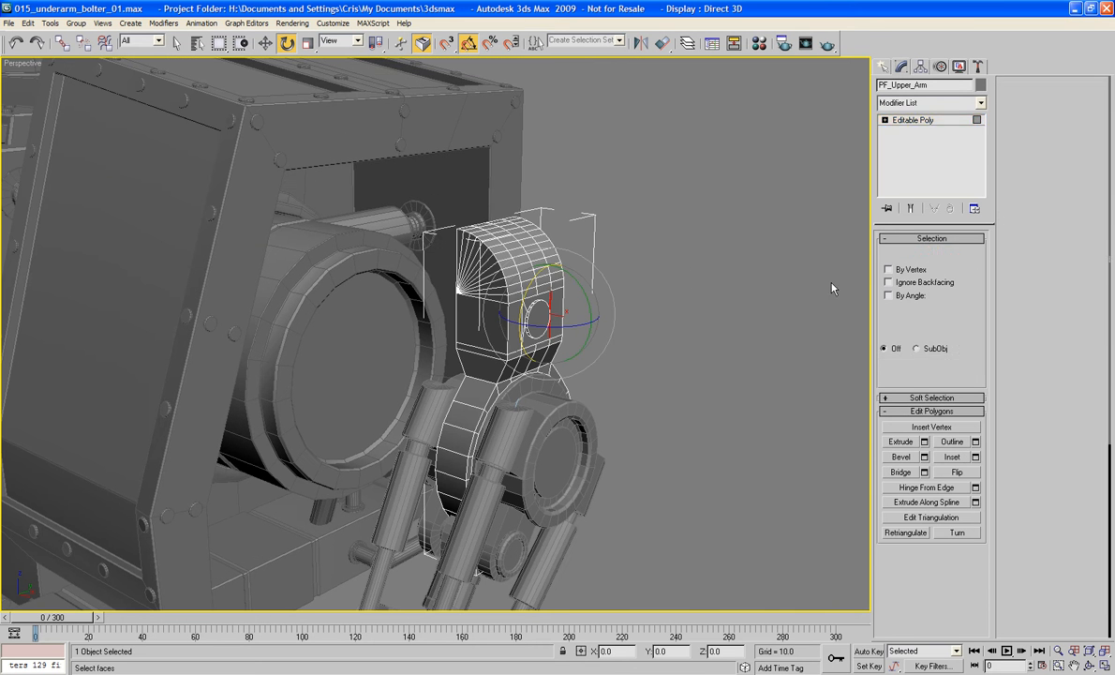
left_click(626, 332)
left_click(527, 319)
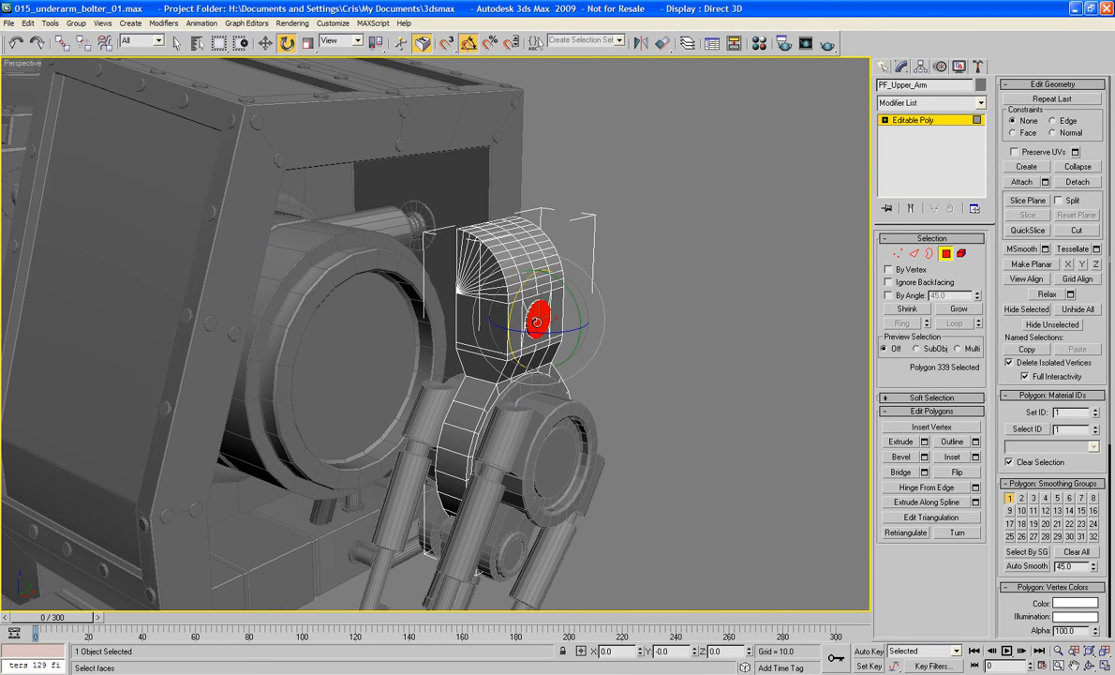
scroll(608, 344, "up", 3)
middle_click_drag(602, 344, 592, 291)
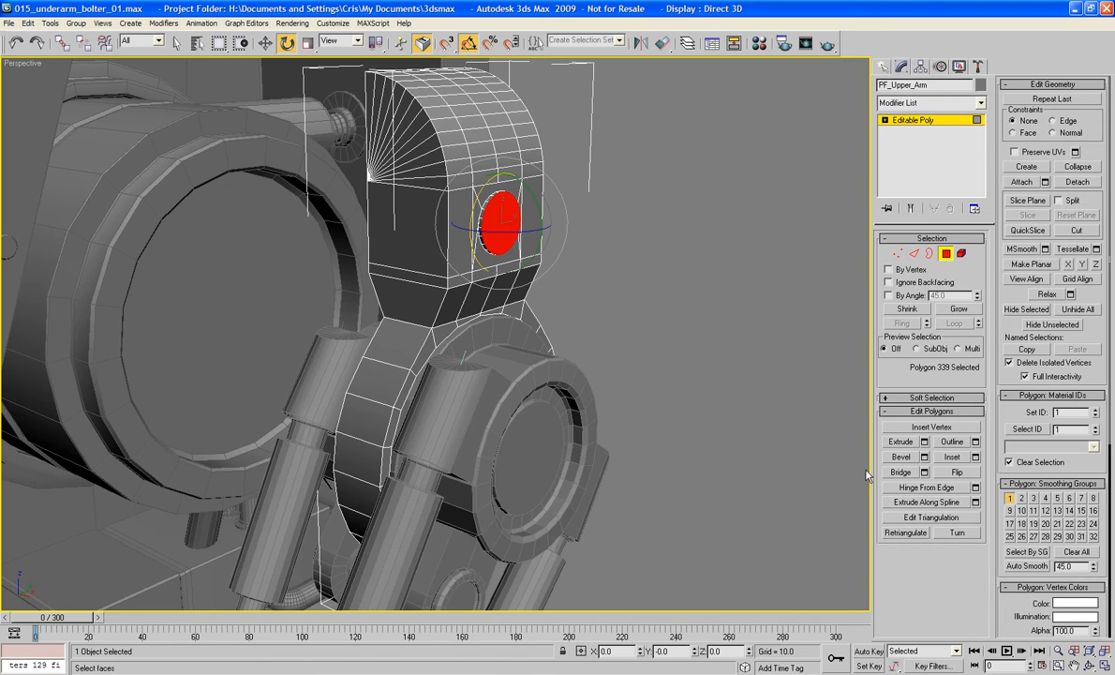
left_click(901, 456)
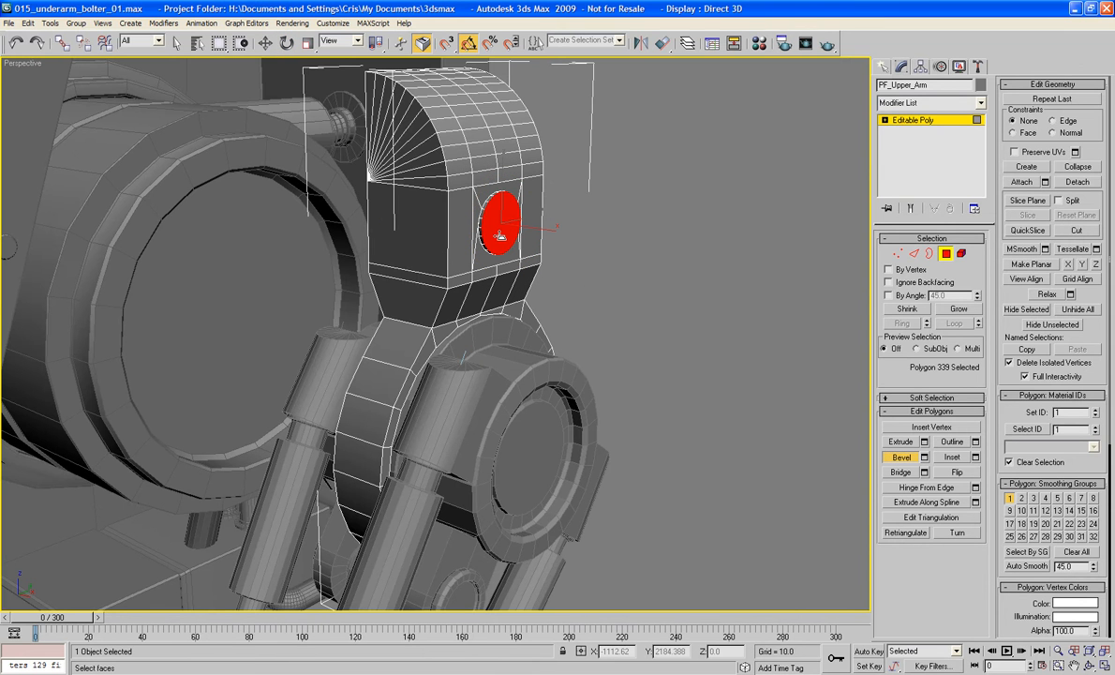
left_click_drag(500, 235, 500, 232)
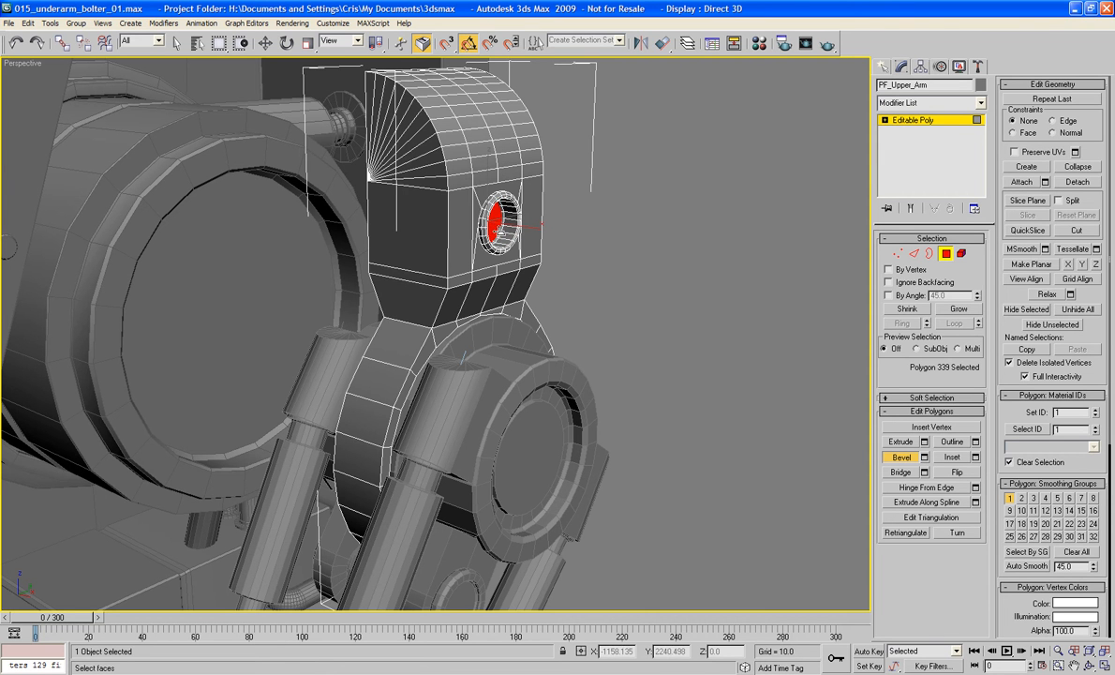
left_click_drag(499, 231, 528, 142)
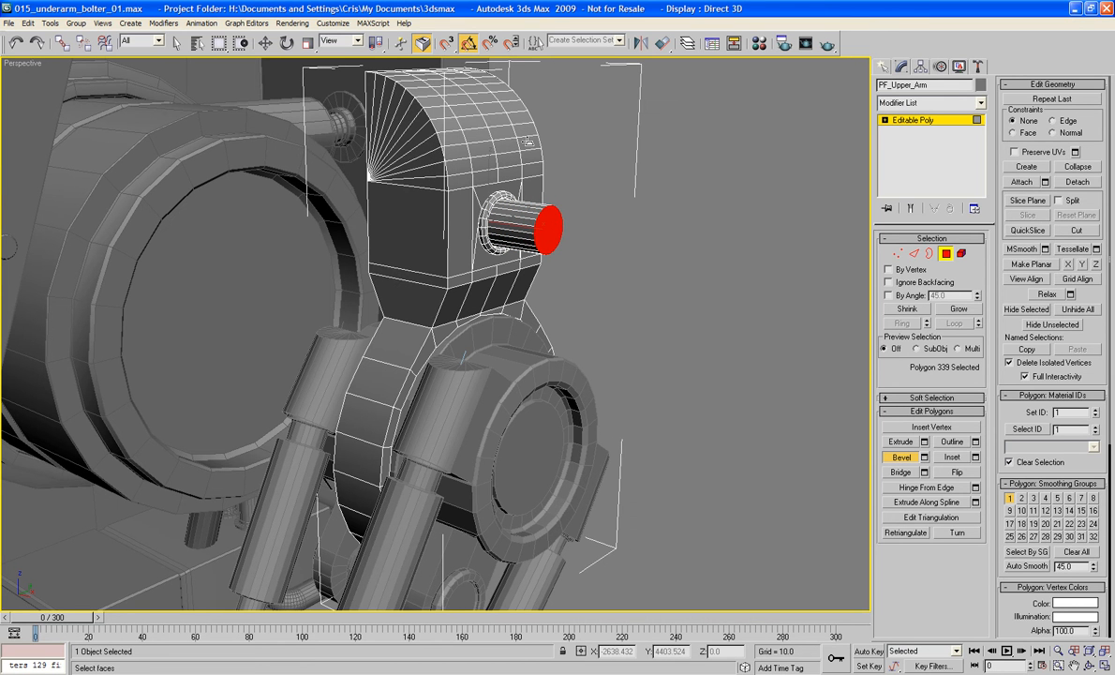
middle_click_drag(500, 253, 596, 401, "alt")
scroll(554, 258, "up", 3)
middle_click_drag(417, 401, 439, 230)
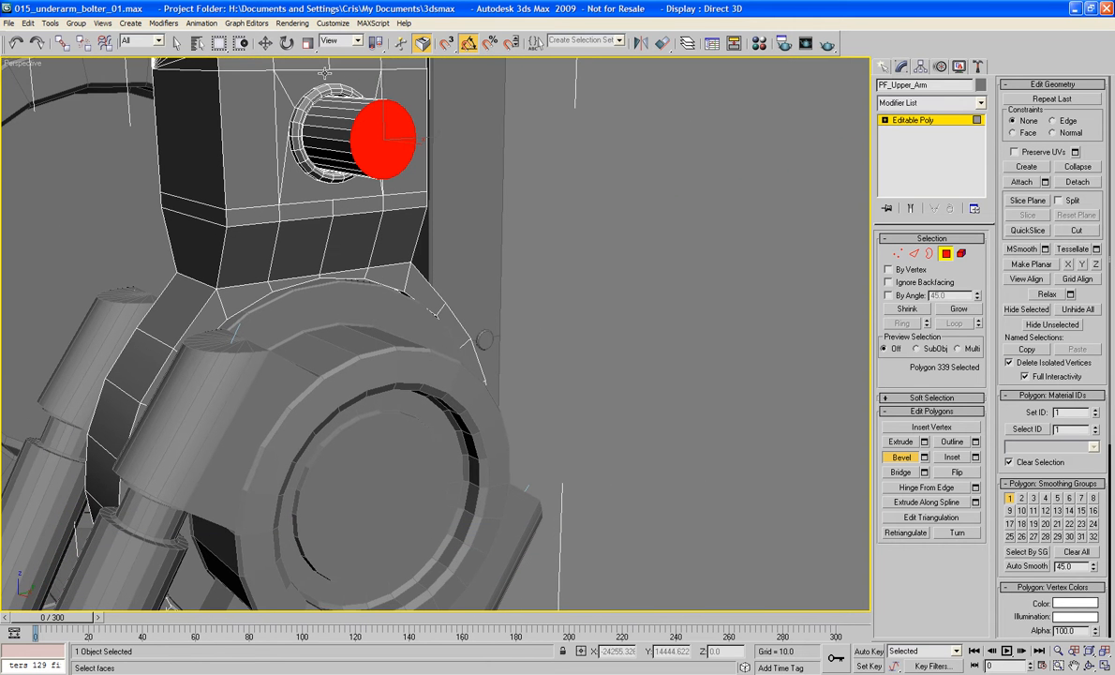
key("w")
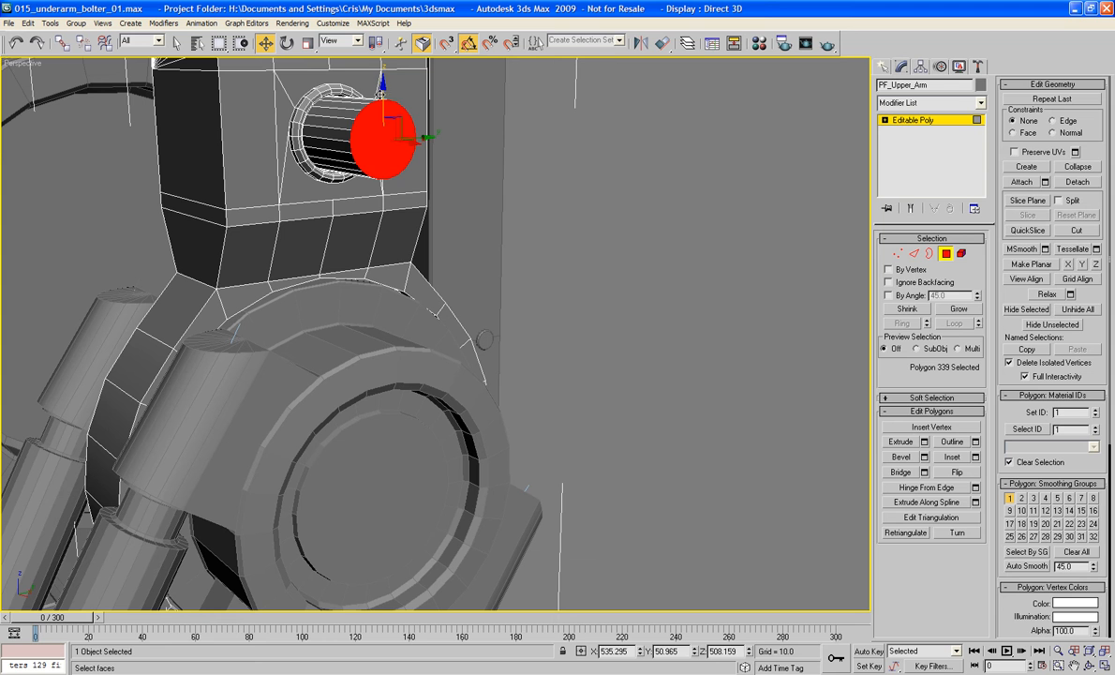
mouse_move(380, 87)
left_mouse_down("shift")
mouse_move(413, 480)
mouse_move(411, 445)
left_mouse_up("shift")
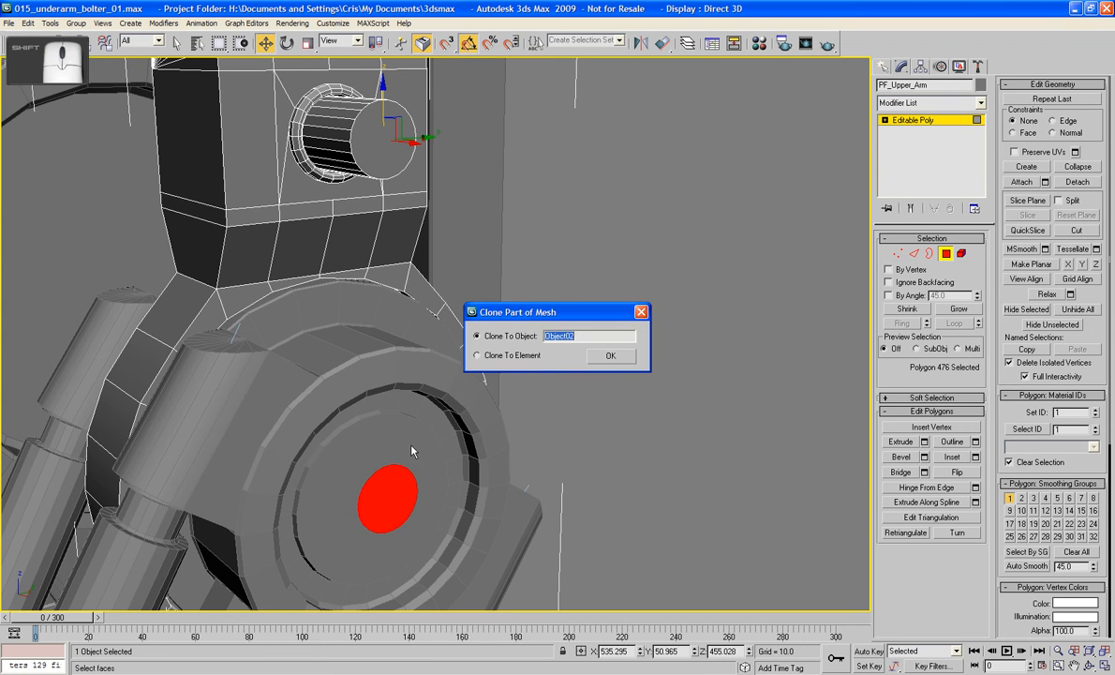
left_click(614, 355)
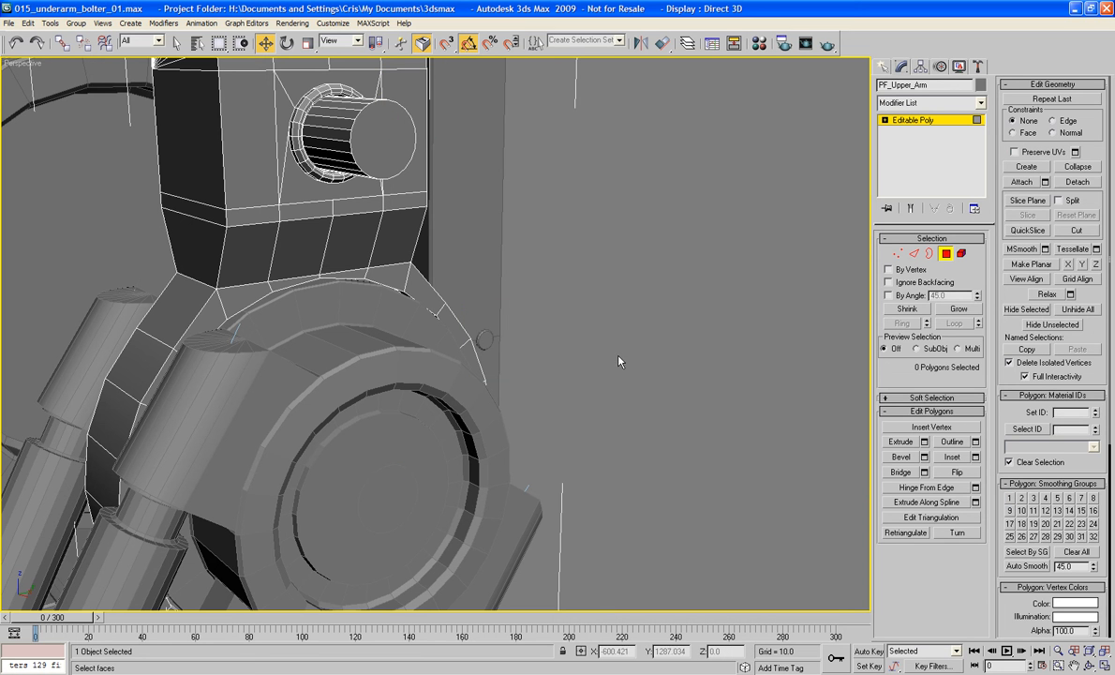
right_click(28, 65)
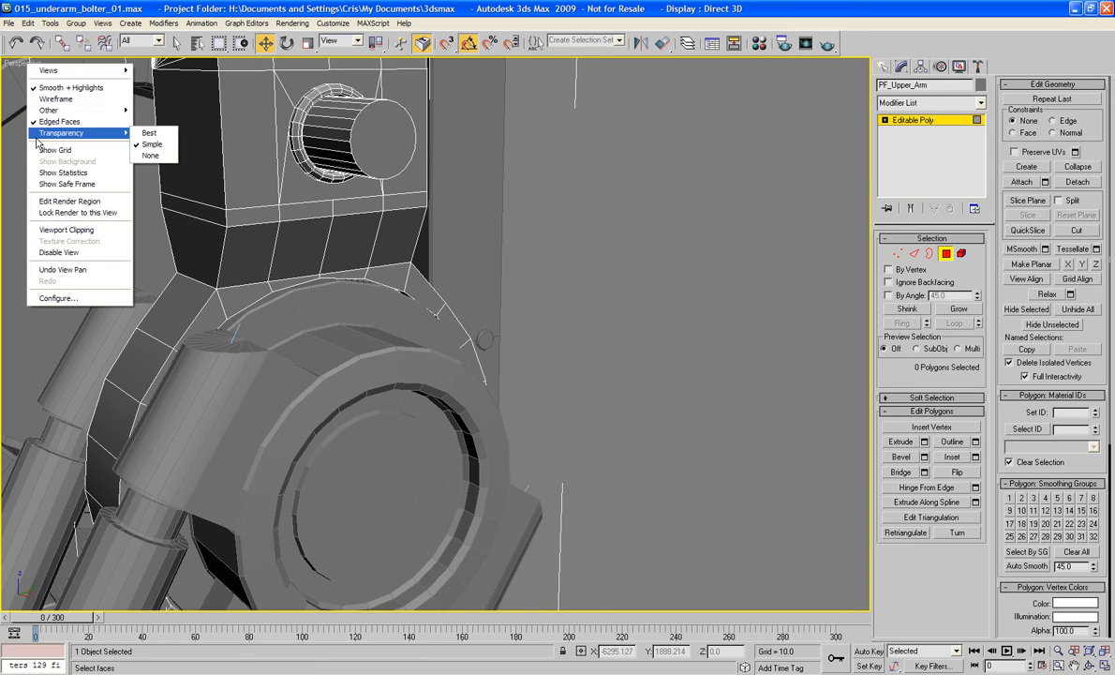
left_click(553, 164)
key("ctrl+z")
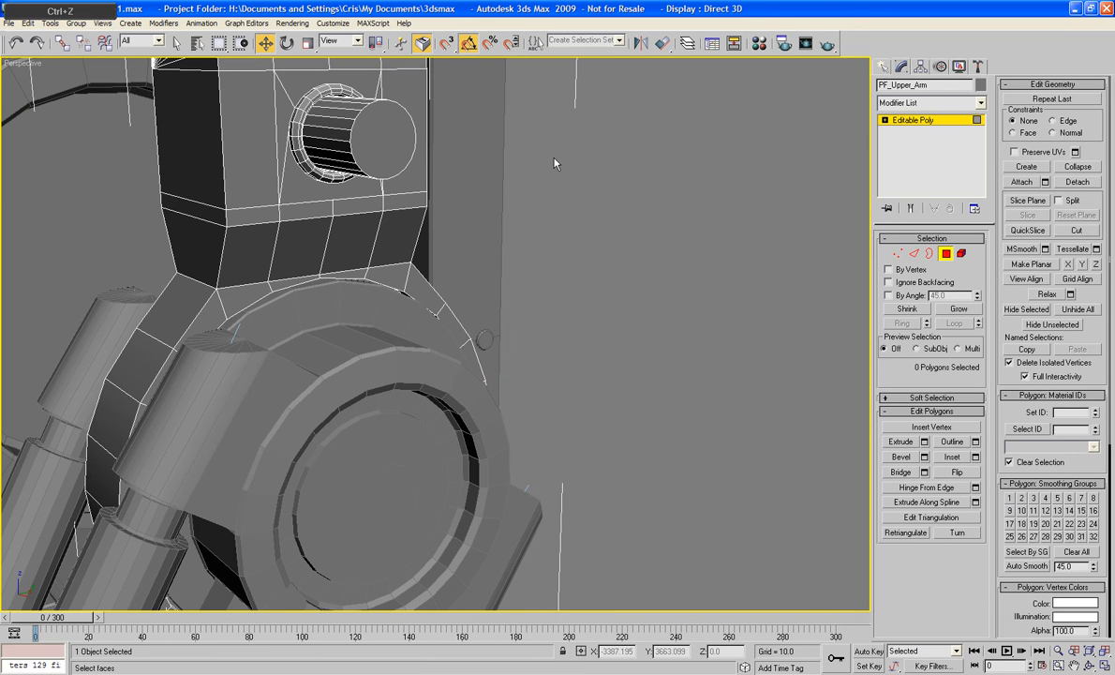
key("ctrl+z")
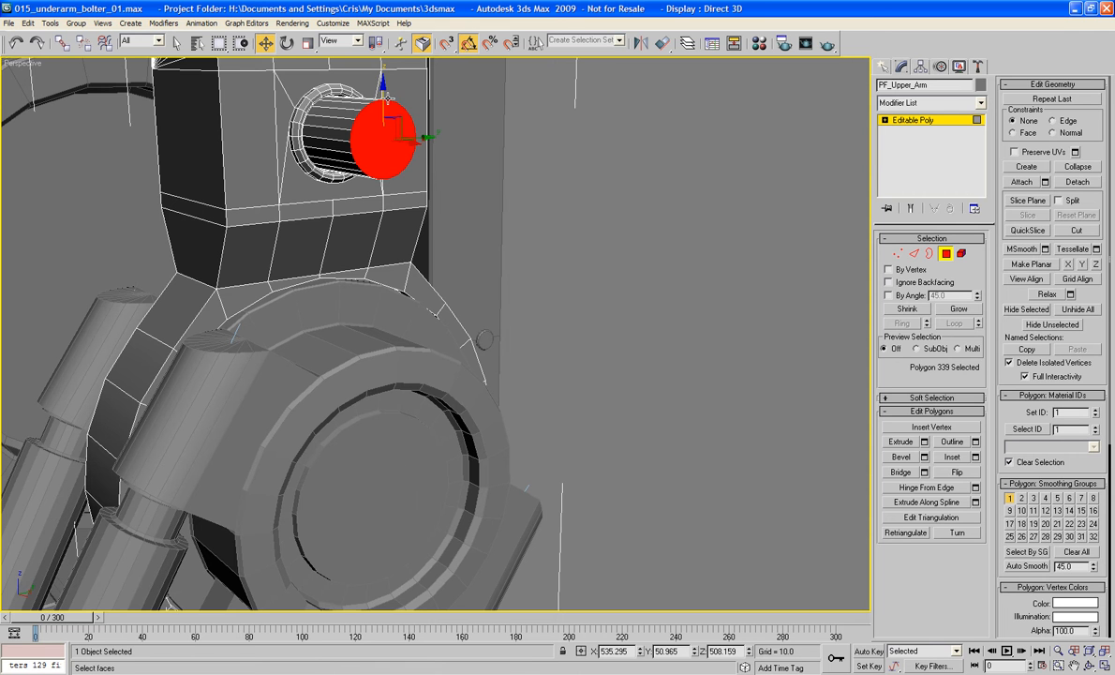
Clone the pin's round end polygon straight down over the lower joint disc as an element of PF_Upper_Arm.
left_click_drag(383, 94, 404, 444, "shift")
left_click(497, 357)
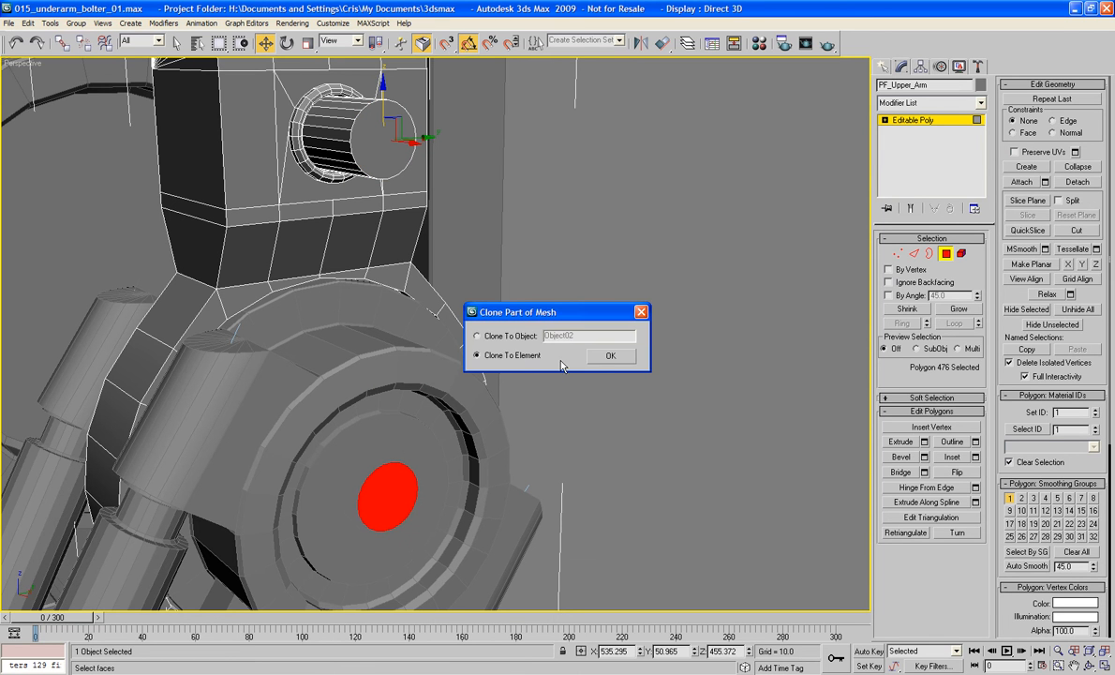
left_click(606, 357)
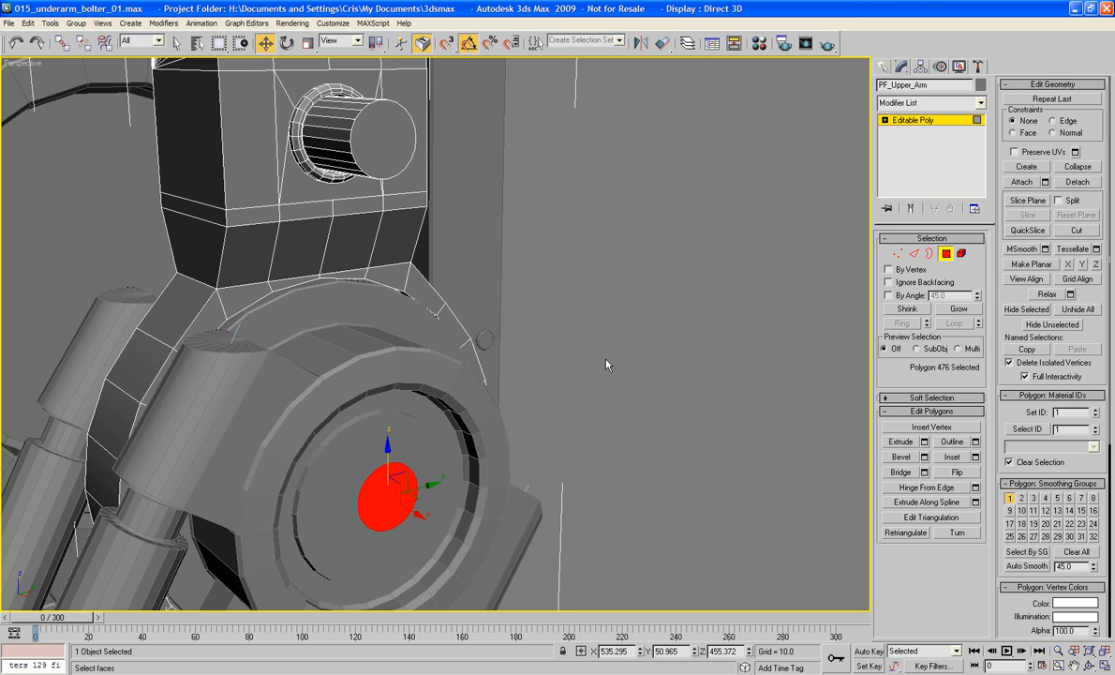
In the Right view, nudge the cloned polygon vertically until it is centred on the lower joint disc.
right_click(35, 62)
mouse_move(55, 74)
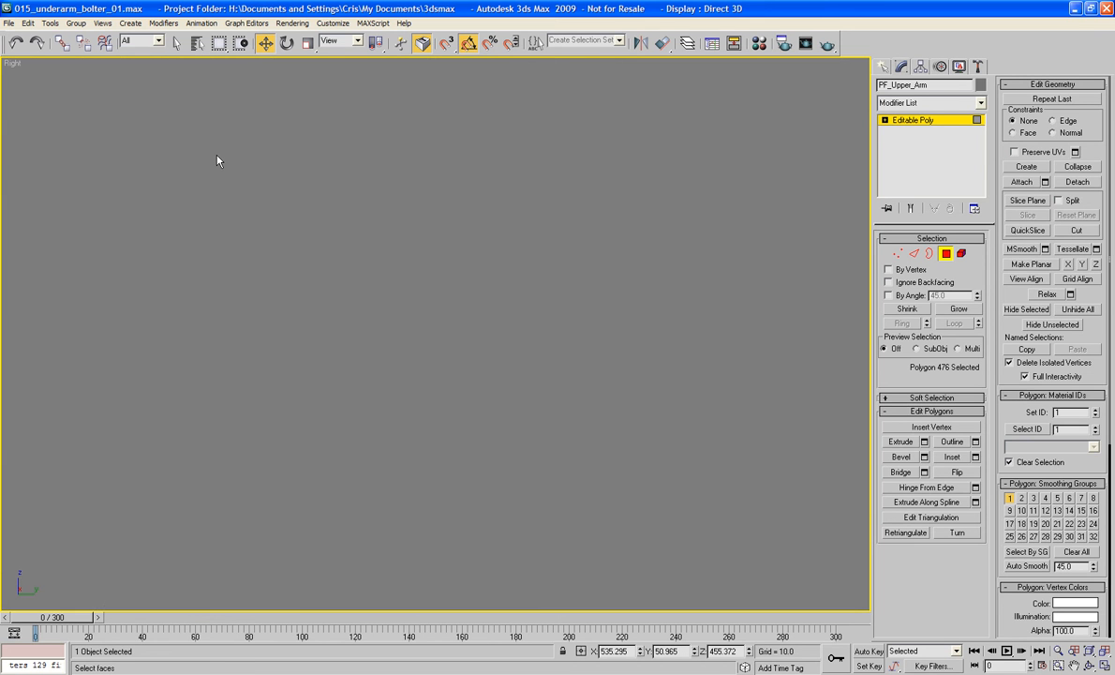
key("z")
scroll(440, 120, "down", 10)
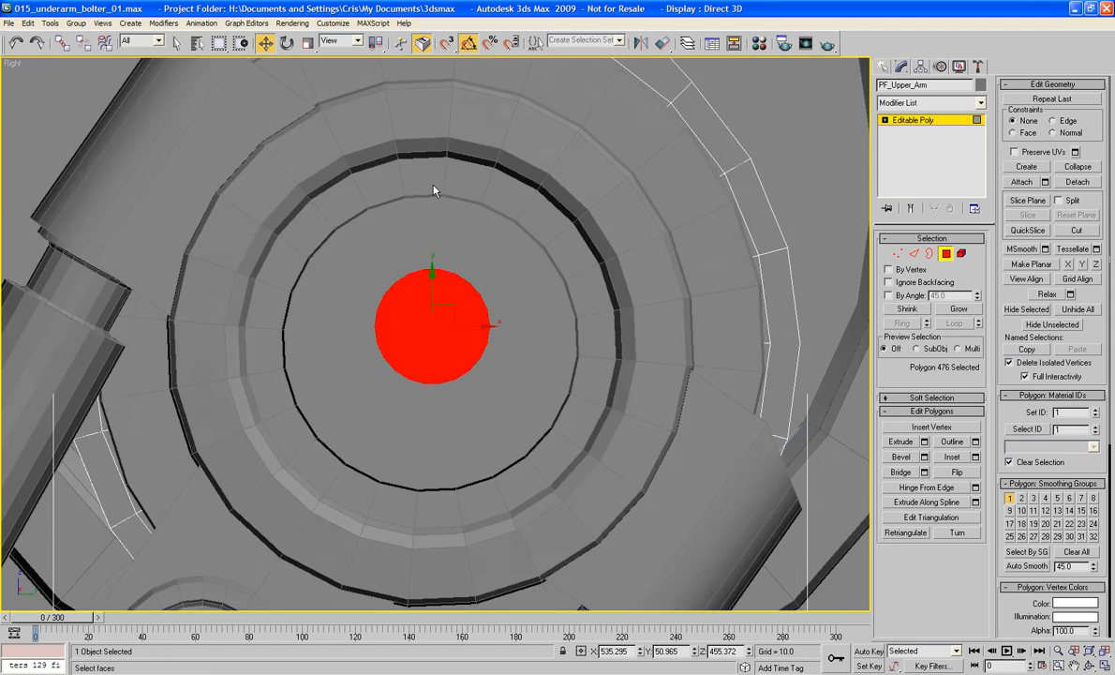
scroll(434, 185, "down", 1)
middle_click_drag(434, 185, 436, 316)
scroll(435, 294, "down", 2)
scroll(434, 294, "up", 1)
left_click_drag(436, 377, 440, 387)
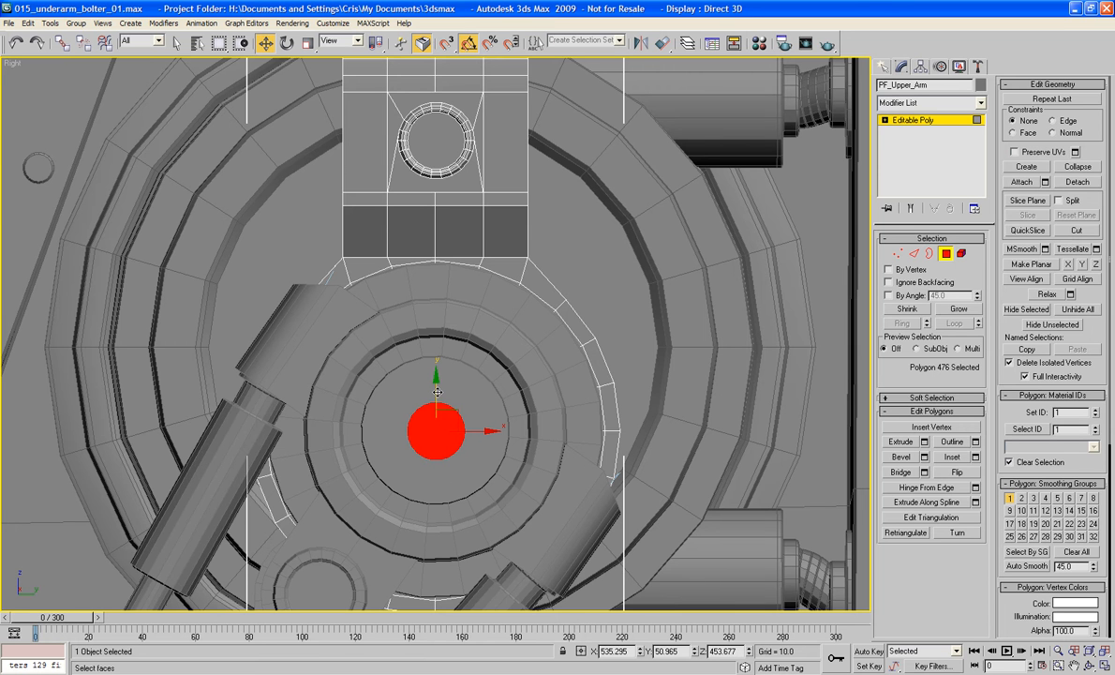
left_click_drag(438, 391, 441, 394)
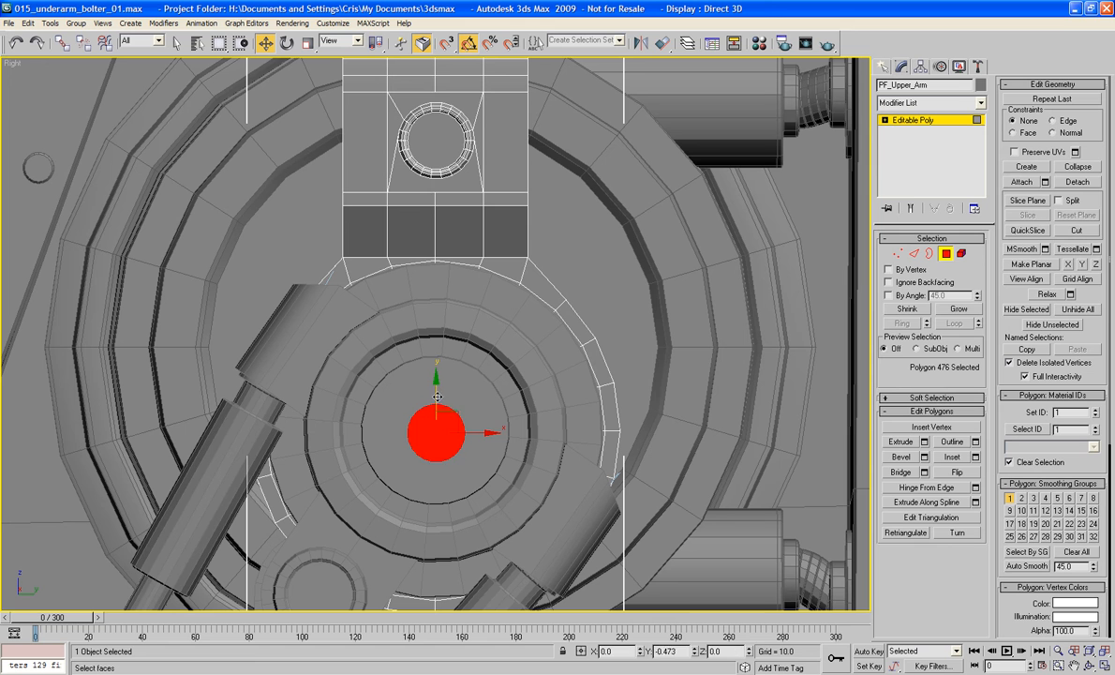
left_click_drag(438, 394, 438, 393)
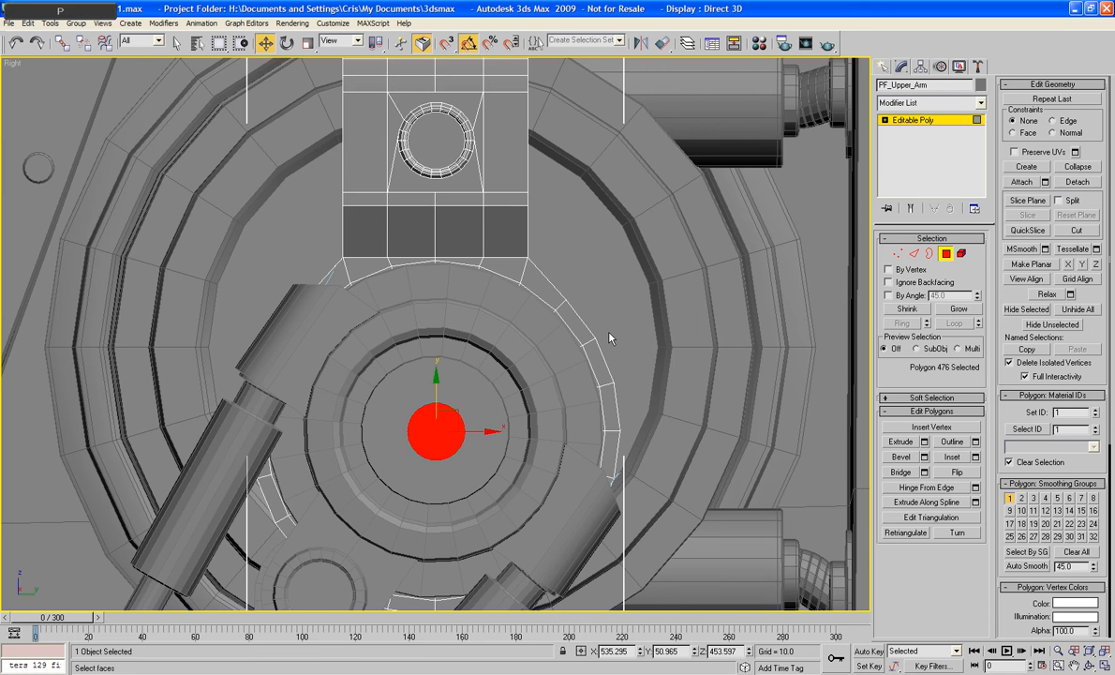
In the Perspective view, add the pin's end polygon to the selection and bevel both round faces outward into wide, thick wheels.
key("z")
middle_click_drag(609, 337, 456, 321, "alt")
scroll(529, 344, "down", 5)
scroll(445, 368, "down", 3)
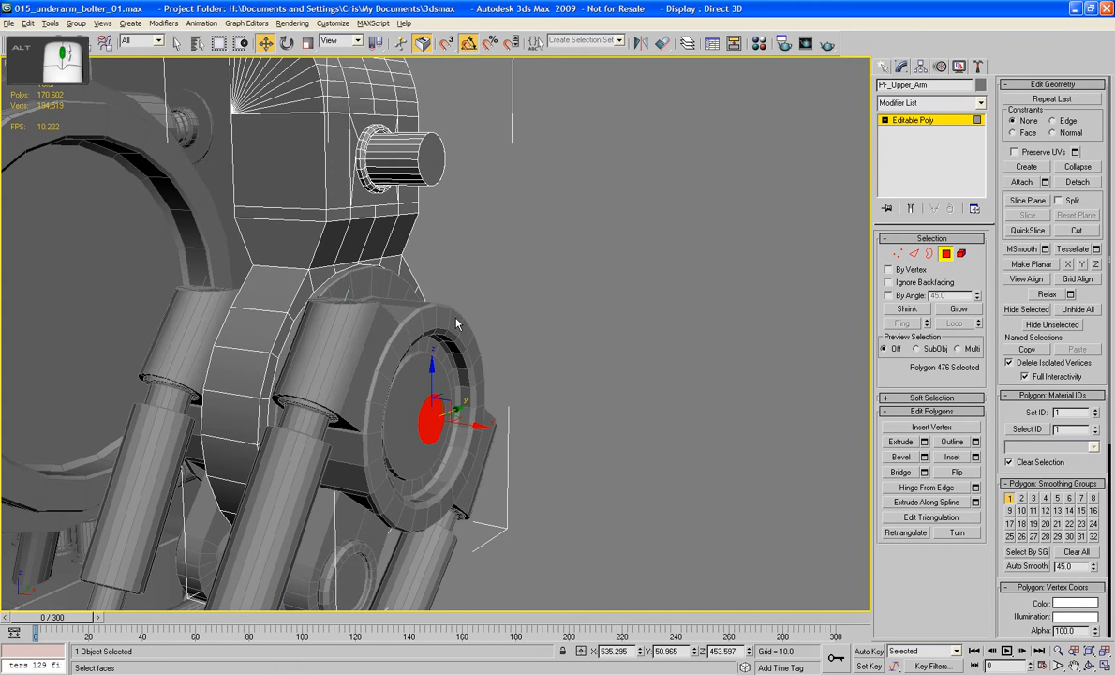
left_click(434, 159, "ctrl")
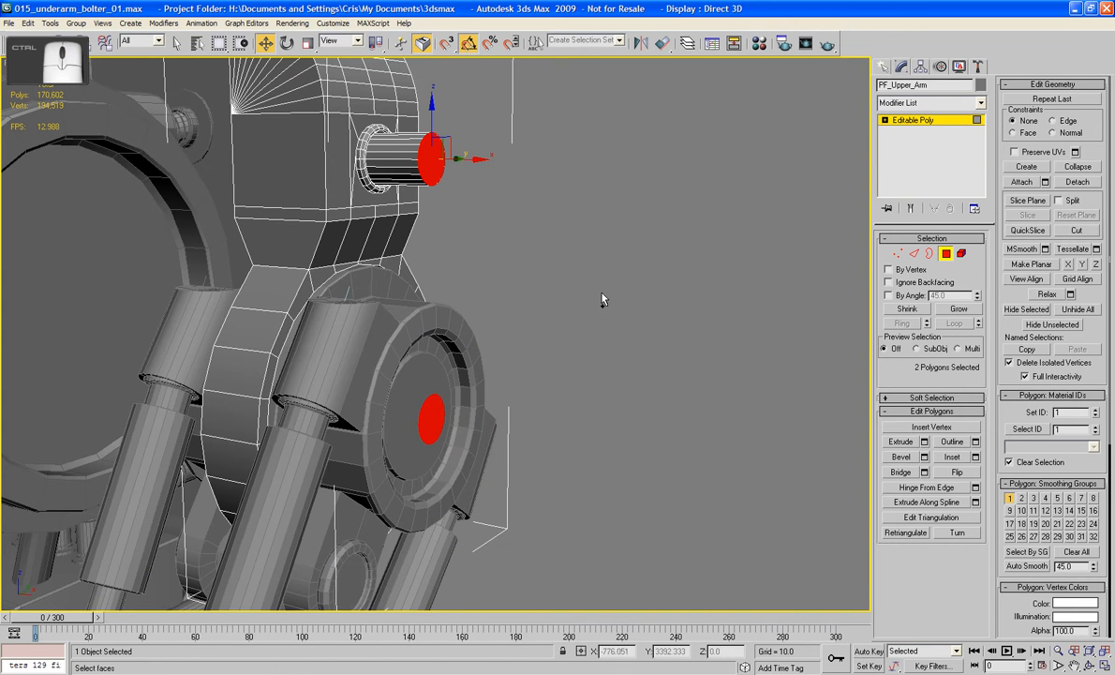
left_click(911, 458)
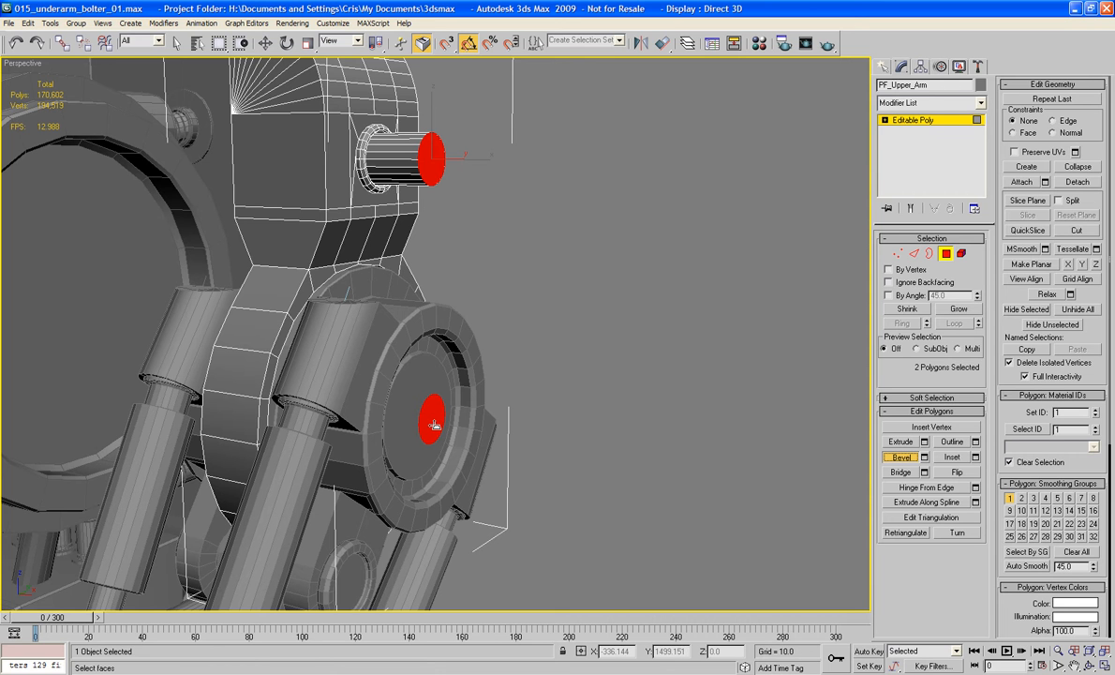
left_click_drag(434, 418, 471, 401)
left_click(455, 373)
left_click(476, 426)
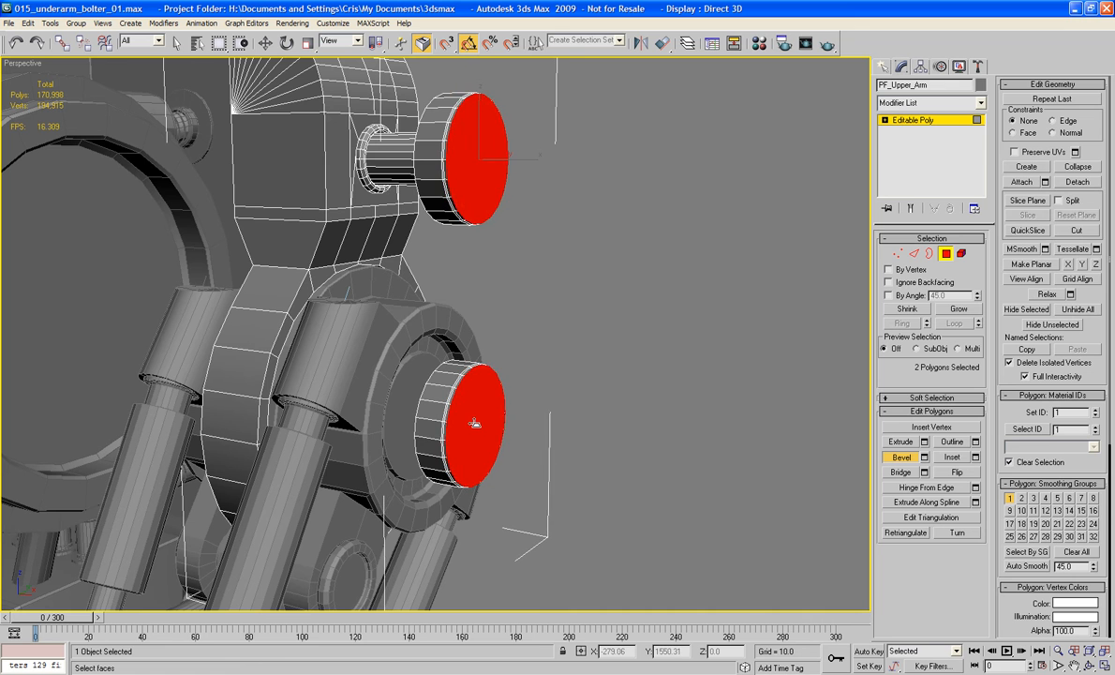
Bevel the front faces of both wheels inward to form narrow chamfered rims around recessed centres, and clear the selection.
left_click_drag(474, 426, 483, 419)
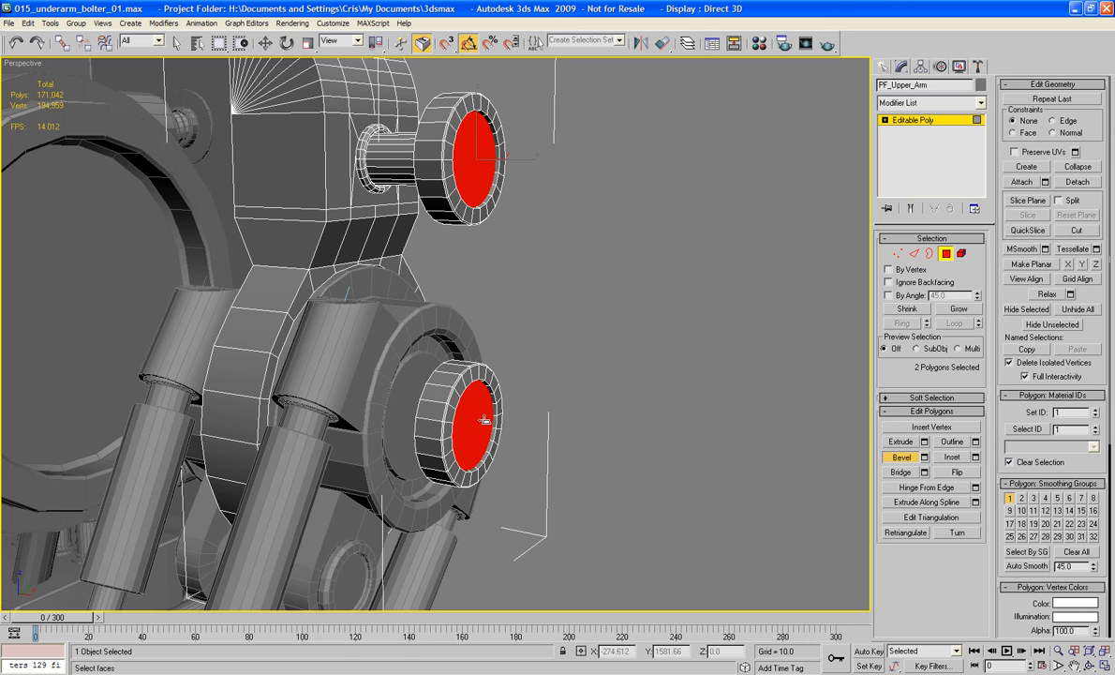
left_click(481, 417)
left_click_drag(481, 417, 480, 416)
left_click(588, 381)
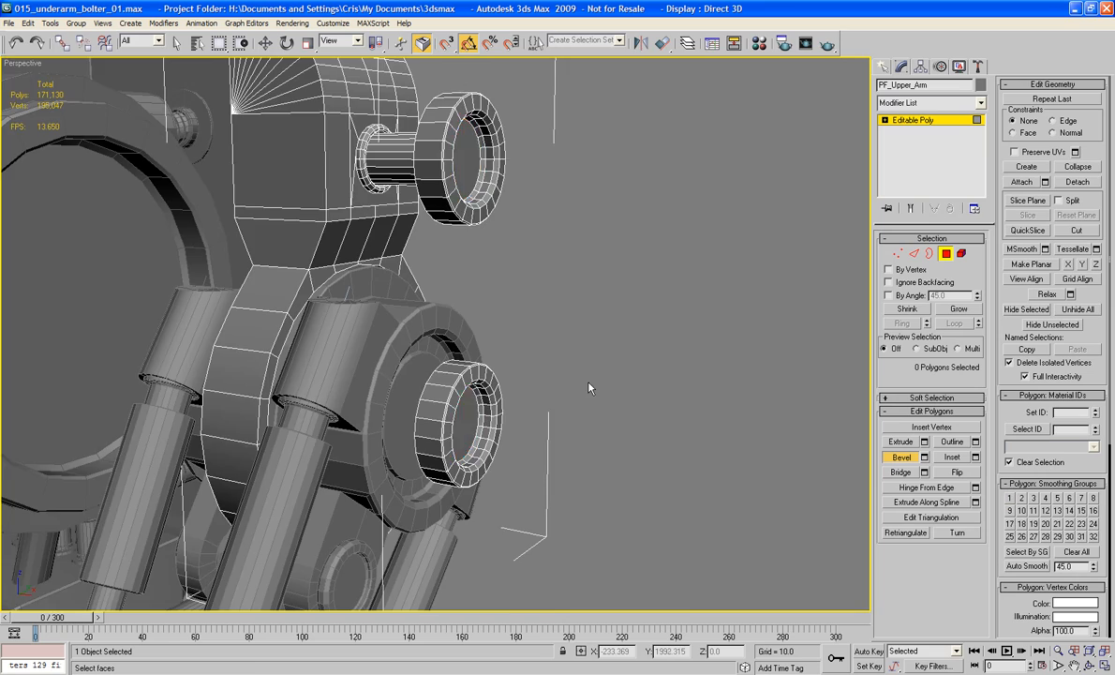
Select the topmost outer side polygon of the lower wheel and a run of side polygons along the upper wheel's underside.
middle_click_drag(587, 382, 554, 406, "alt")
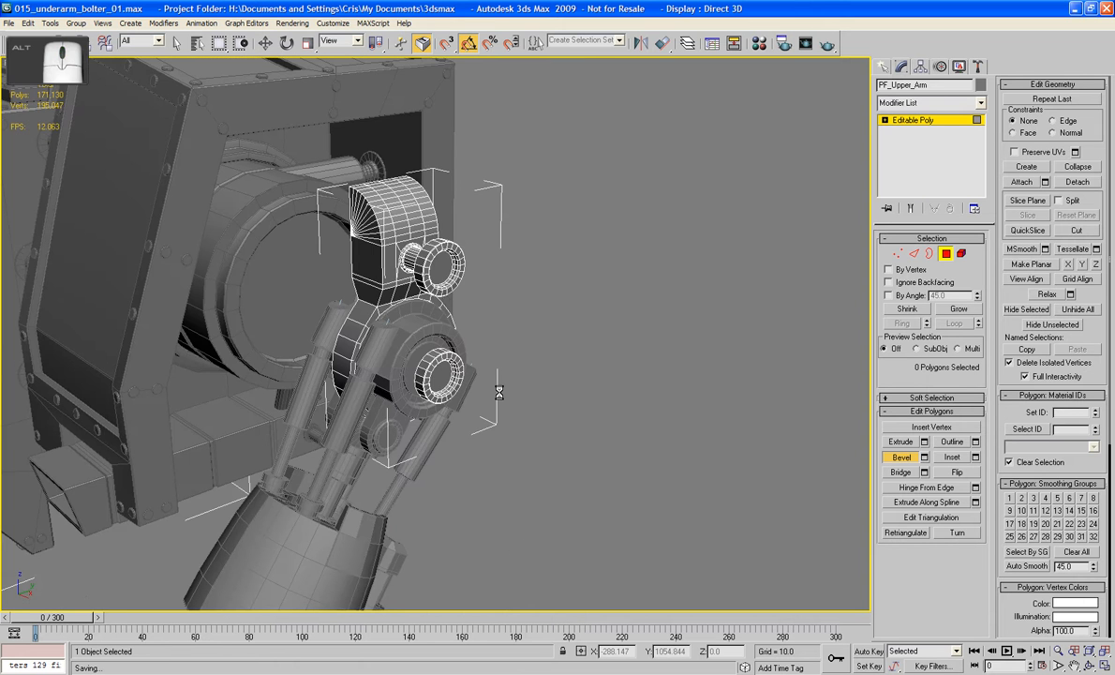
middle_click_drag(497, 305, 498, 392)
middle_click_drag(579, 351, 380, 438)
scroll(421, 340, "up", 3)
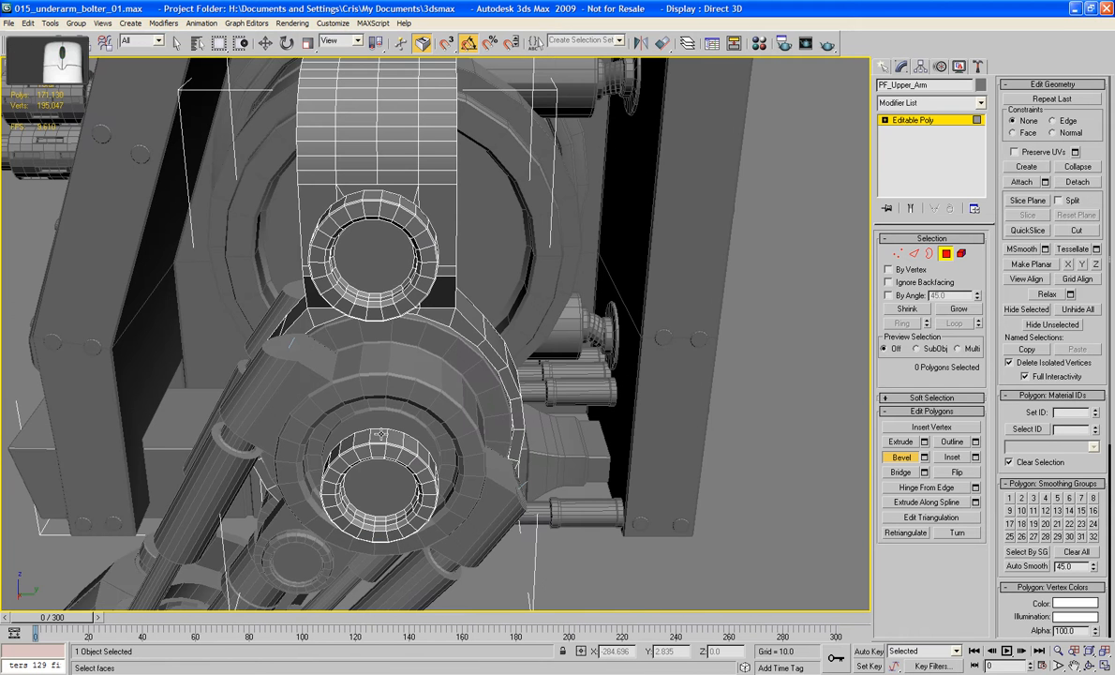
key("w")
left_click(380, 435)
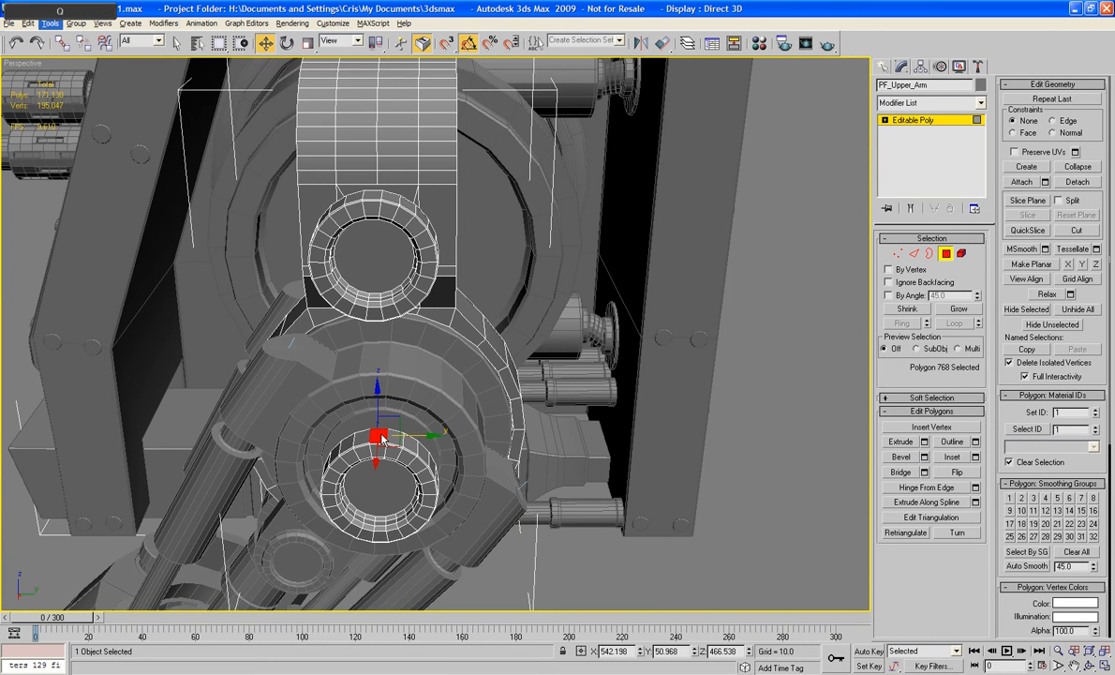
middle_click_drag(381, 438, 582, 339, "alt")
key("q")
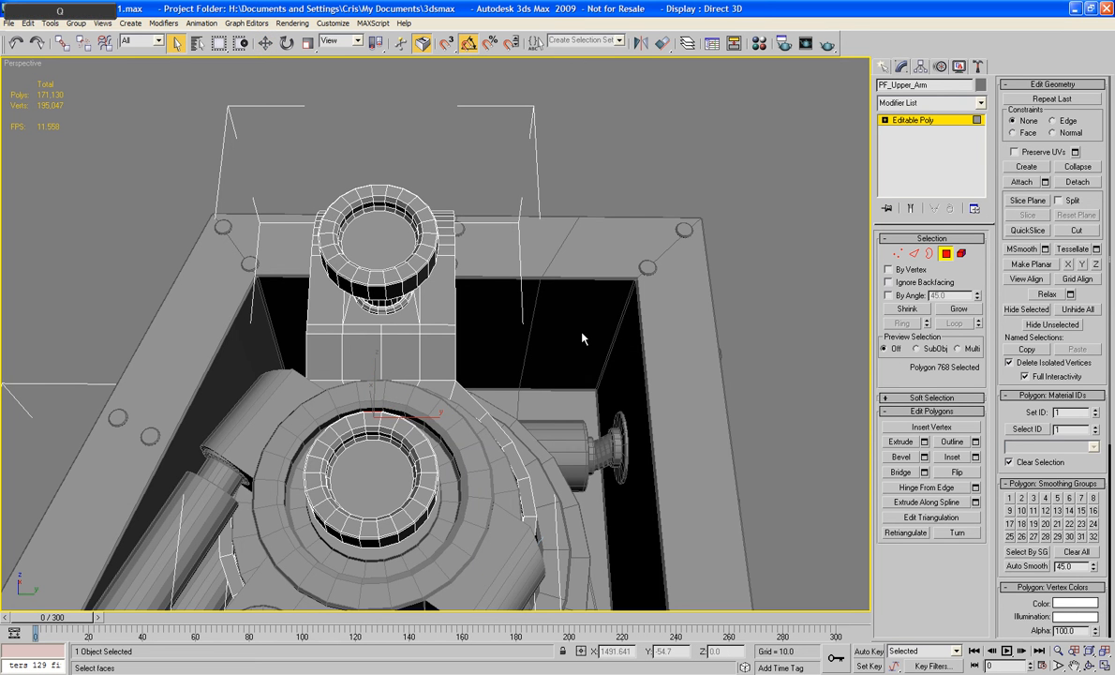
middle_click_drag(421, 321, 389, 293, "alt")
left_click(384, 296, "ctrl")
left_click(394, 291, "ctrl")
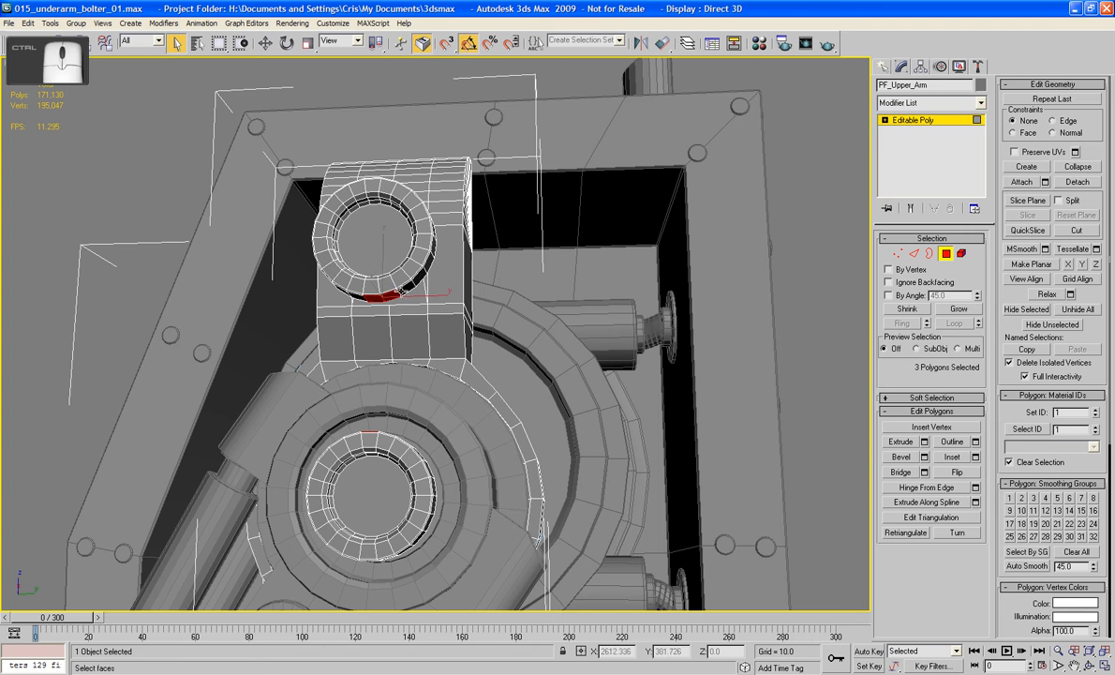
left_click(413, 279, "ctrl")
left_click(427, 264, "ctrl")
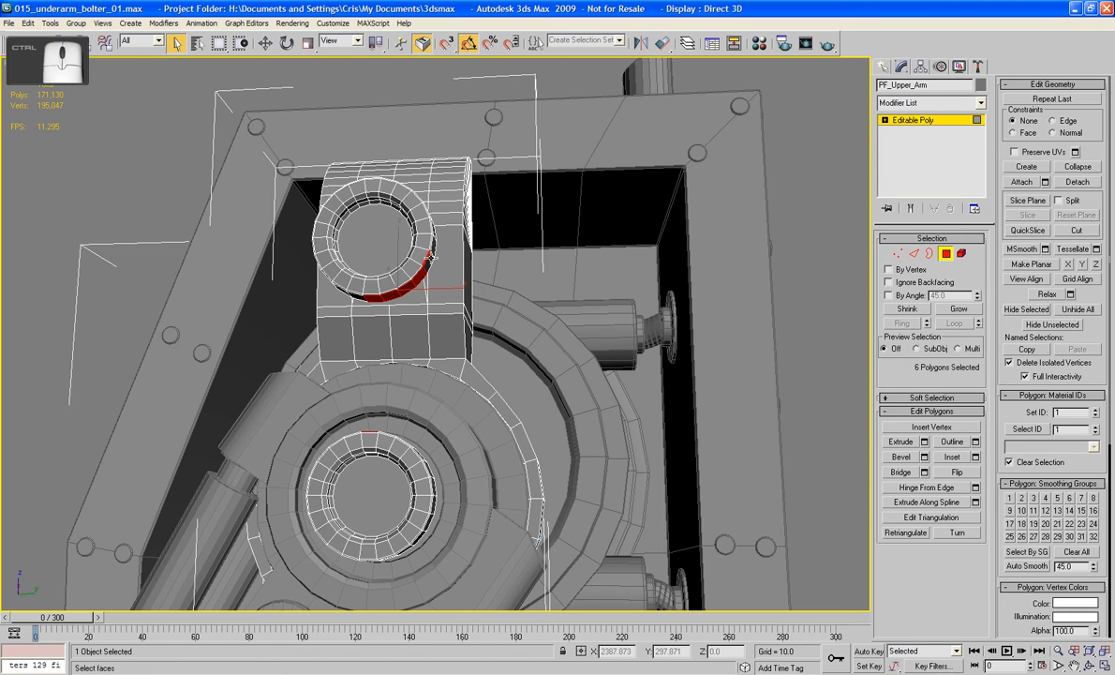
Extend the selection over the outer side polygons along the top half of the lower wheel, in both directions.
middle_click_drag(416, 333, 422, 399, "alt")
left_click(386, 413, "ctrl")
left_click(403, 421, "ctrl")
left_click(412, 441, "ctrl")
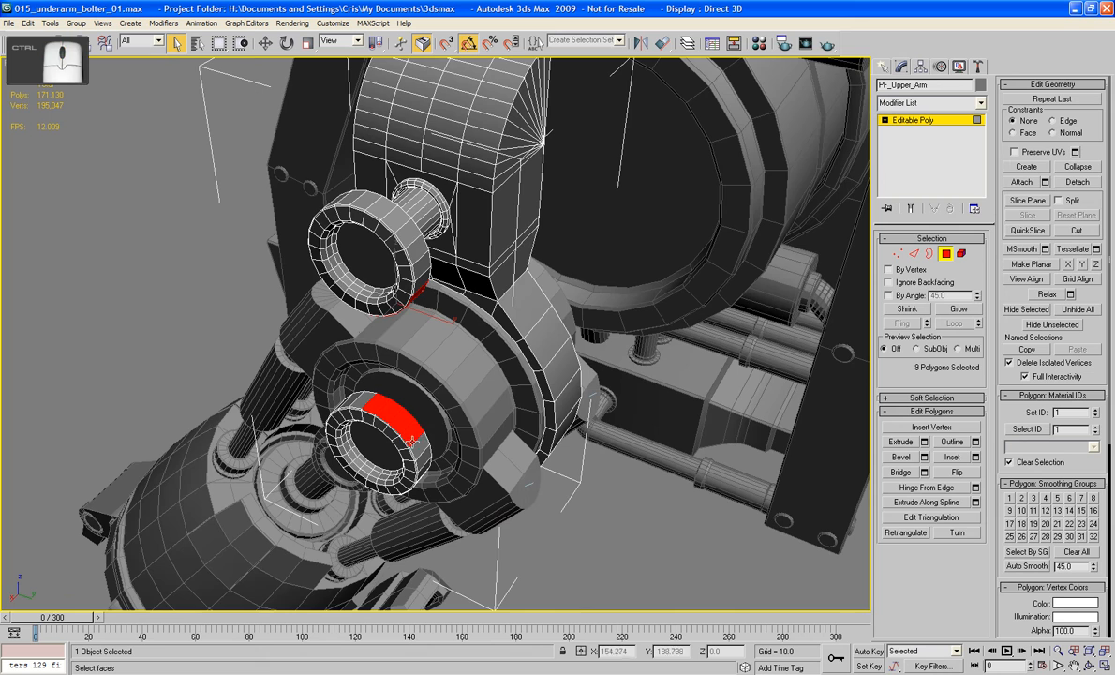
left_click(419, 448, "ctrl")
left_click(424, 458, "ctrl")
middle_click_drag(333, 424, 358, 502, "alt")
left_click(429, 489, "ctrl")
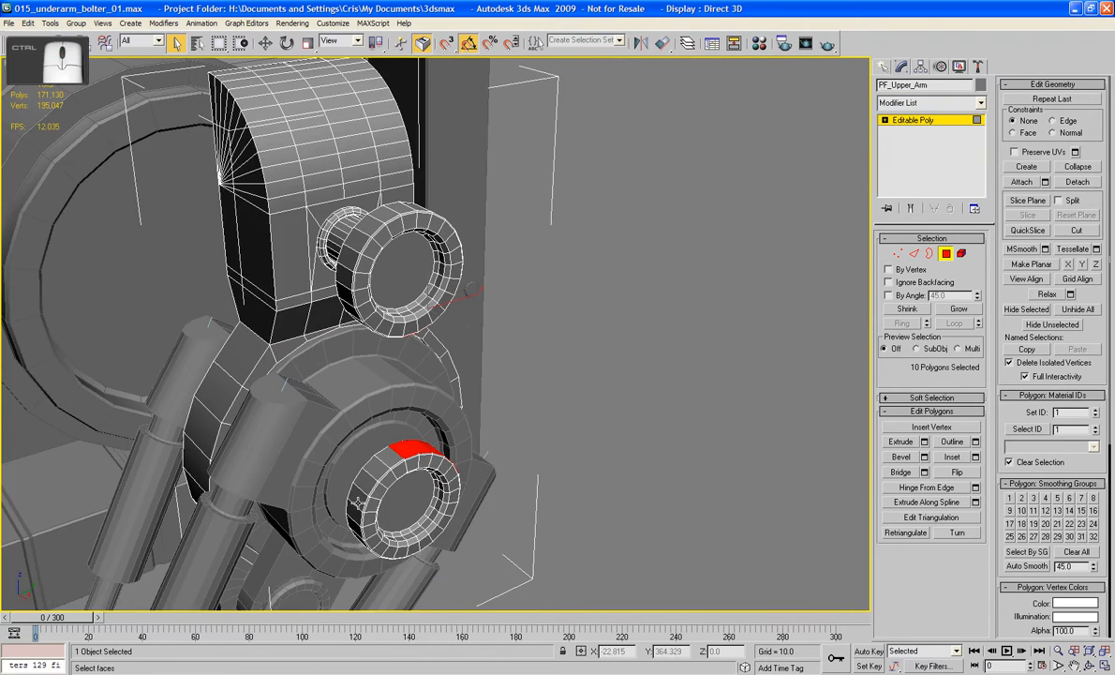
left_click(359, 499, "ctrl")
left_click(365, 481, "ctrl")
left_click(373, 466, "ctrl")
left_click(384, 458, "ctrl")
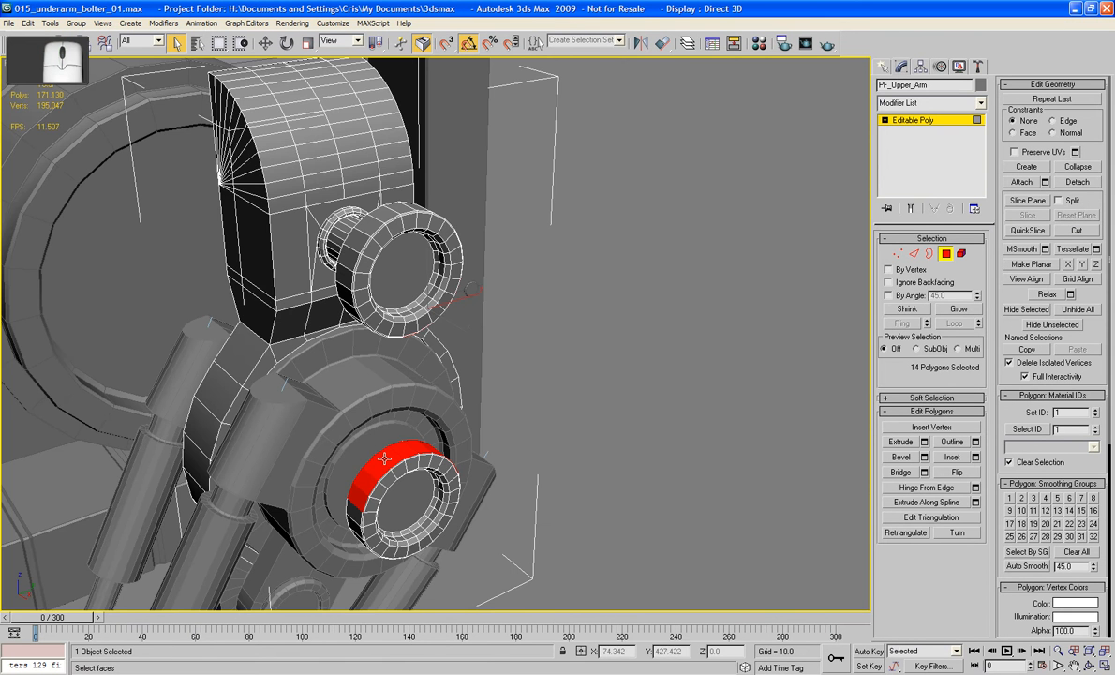
Complete the matching selection of side polygons on the upper wheel's lower half and the lower wheel's upper half.
middle_click_drag(384, 458, 416, 289, "alt")
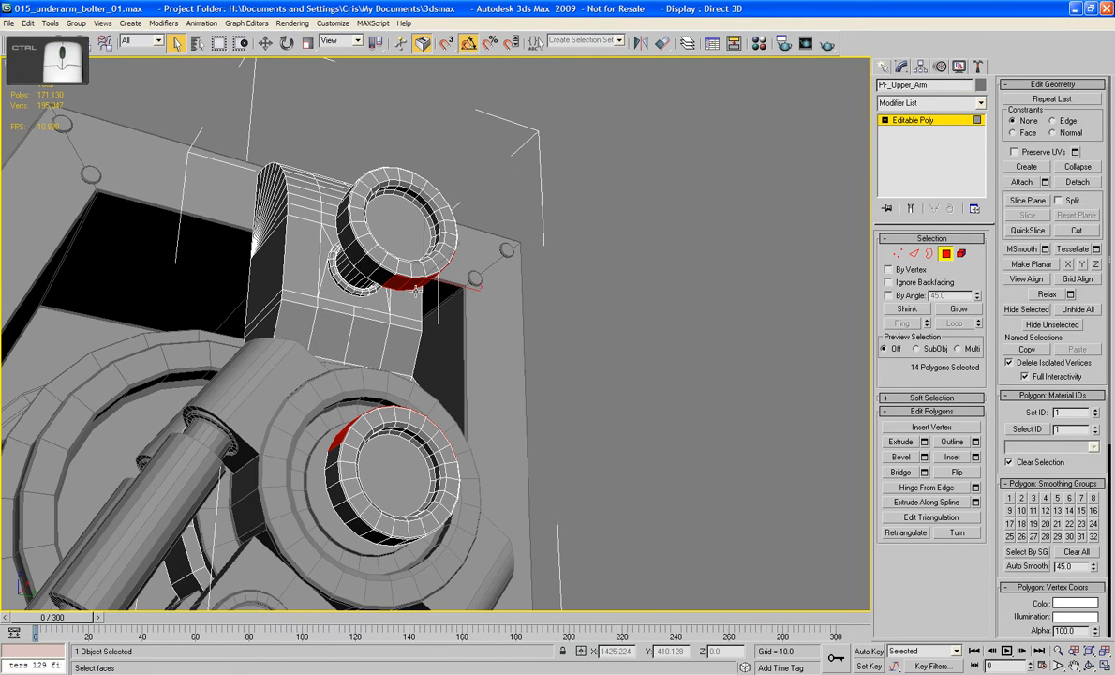
left_click(377, 272, "ctrl")
left_click(370, 262, "ctrl")
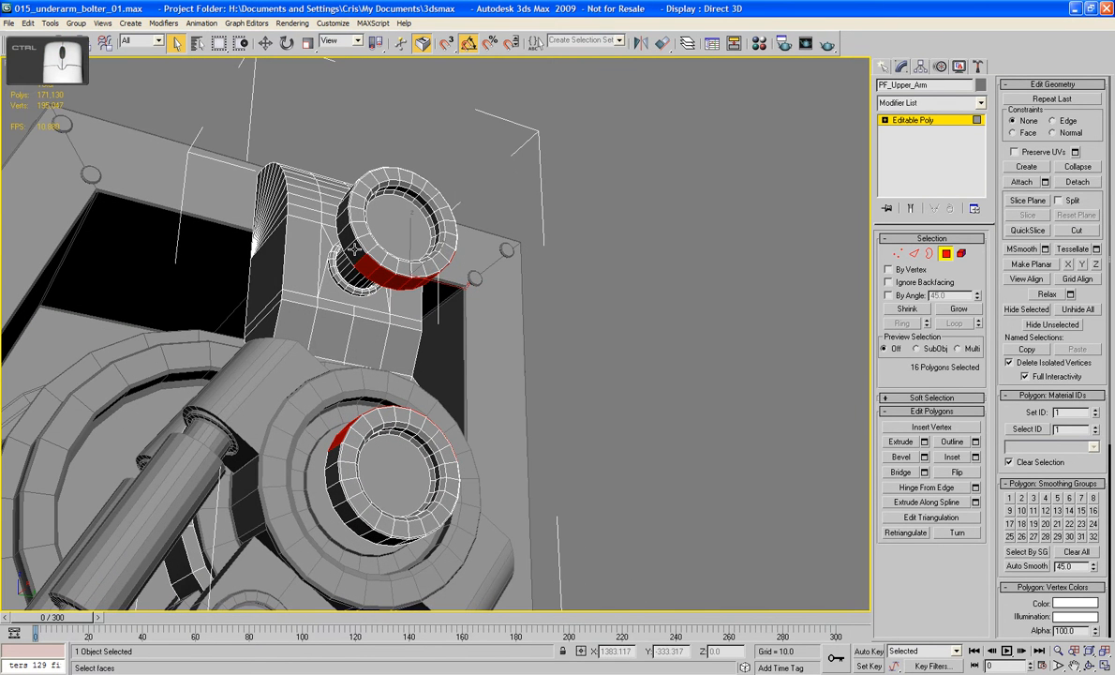
left_click(338, 234, "ctrl")
left_click(328, 224, "ctrl")
middle_click_drag(328, 223, 410, 489, "alt")
left_click(372, 525, "ctrl")
left_click(320, 242, "ctrl")
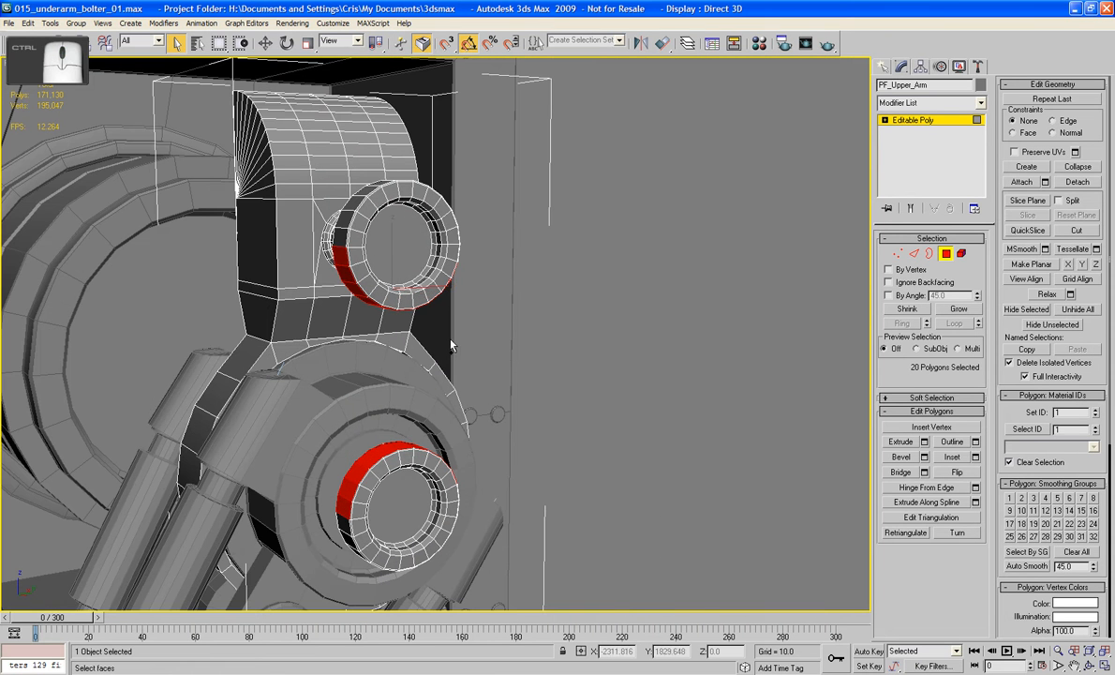
middle_click_drag(471, 316, 408, 454, "alt")
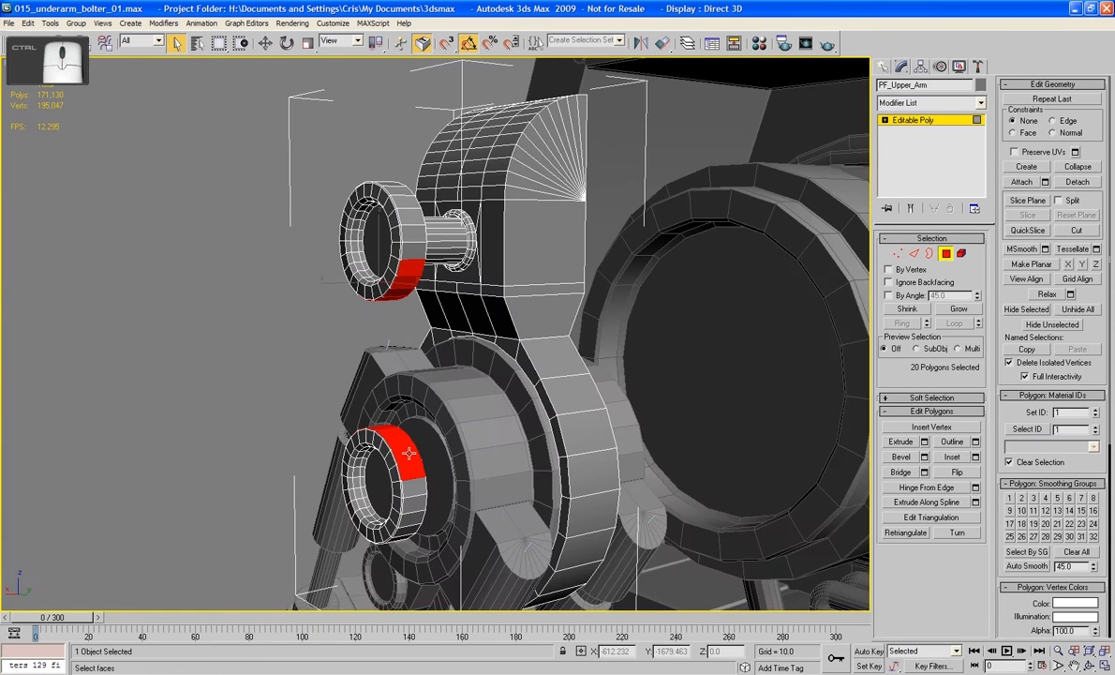
left_click(414, 251, "ctrl")
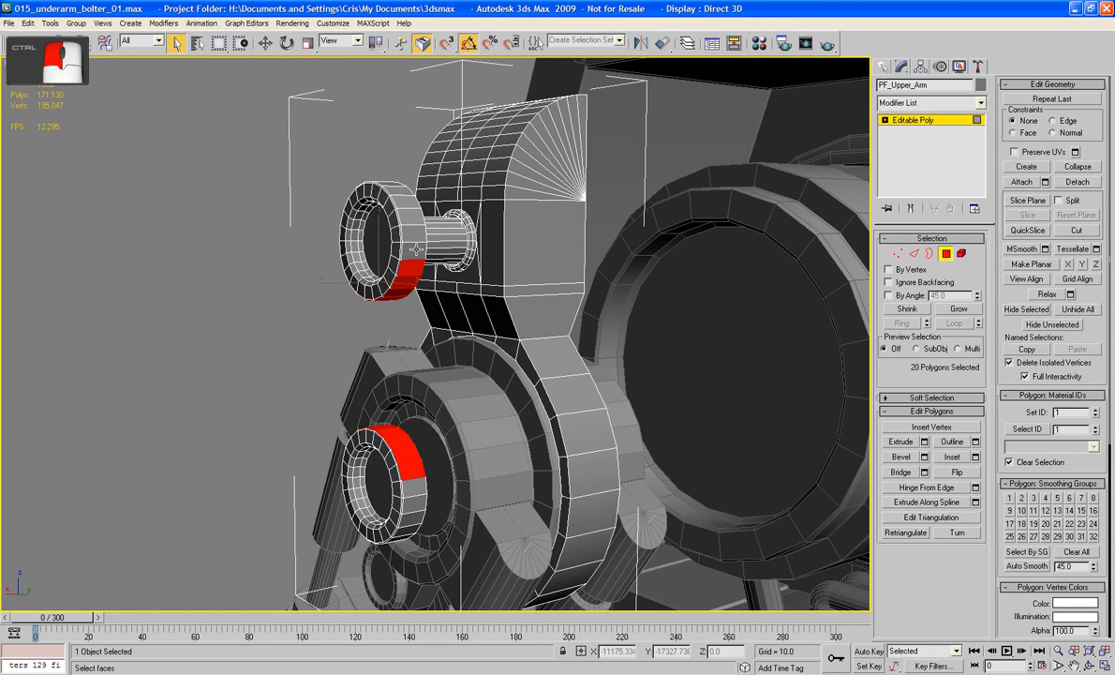
left_click(413, 479, "ctrl")
middle_click_drag(414, 479, 499, 455, "alt")
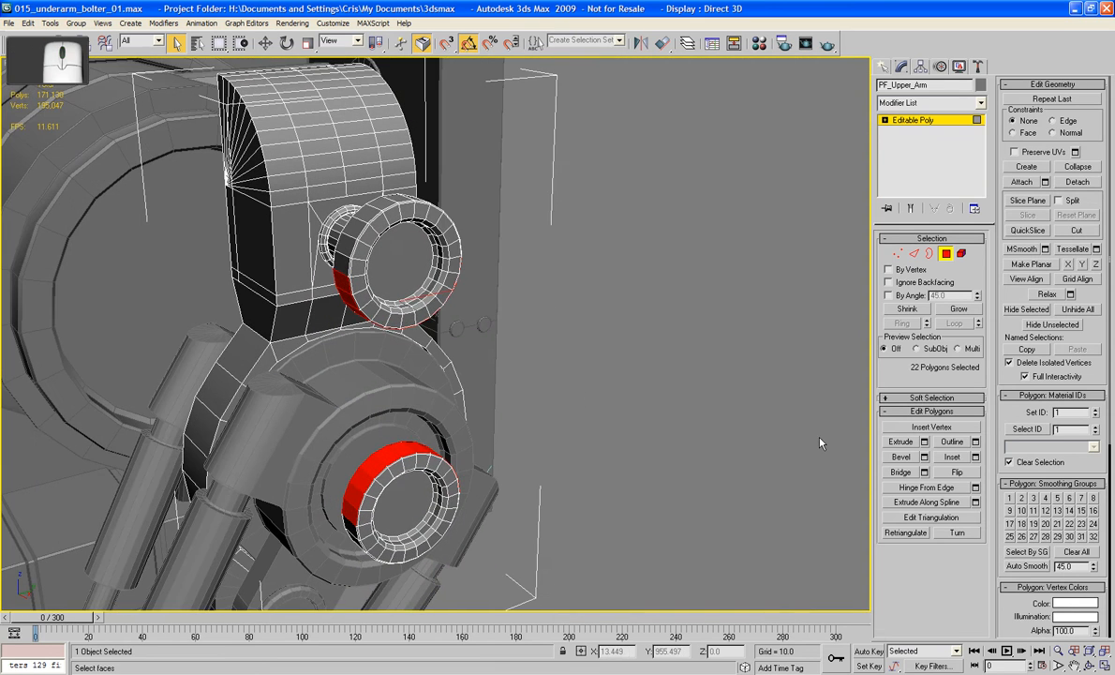
Bridge the selected facing side polygons of the two wheels into one straight link, and clear the selection.
middle_click_drag(820, 444, 855, 436, "alt")
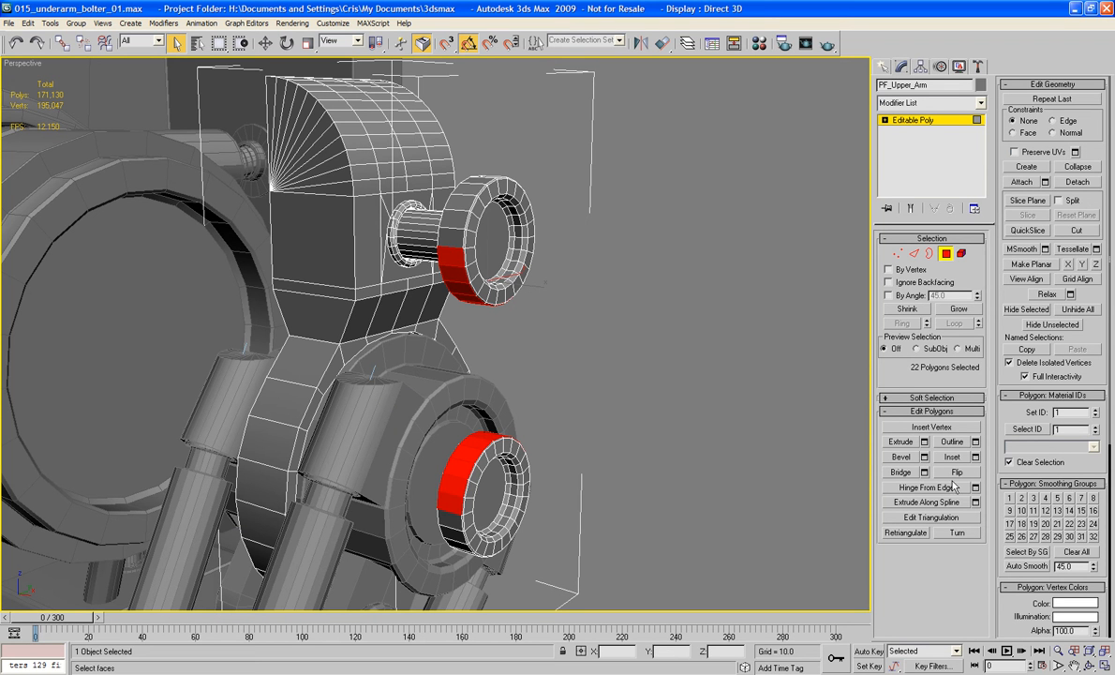
left_click(900, 472)
middle_click_drag(734, 427, 691, 414, "alt")
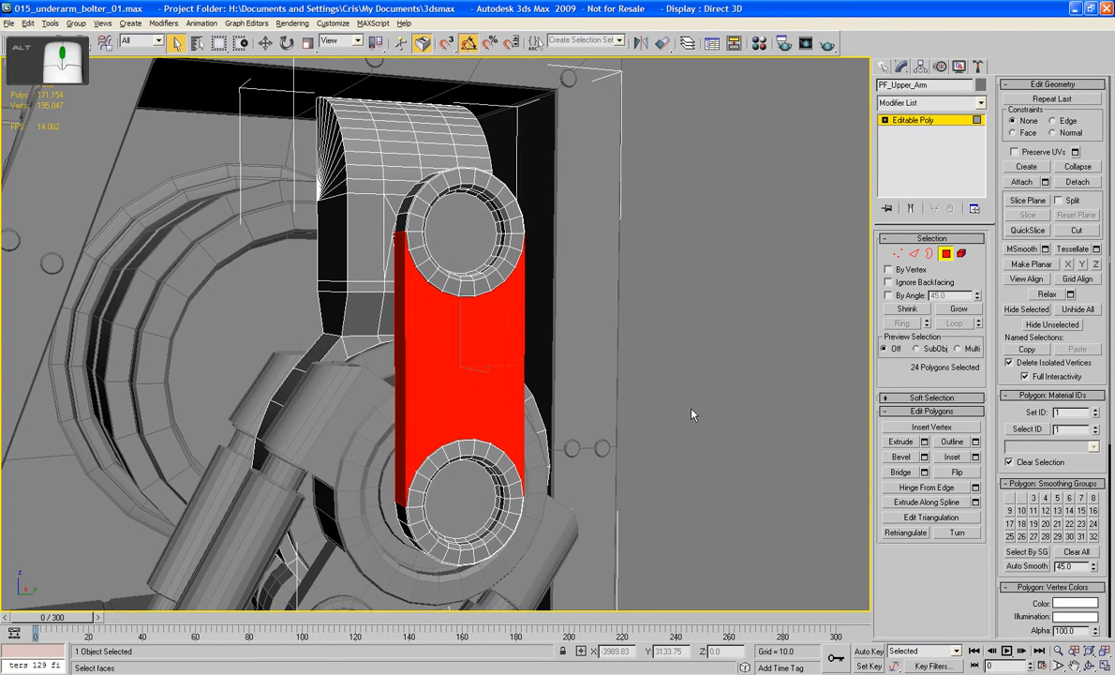
left_click(726, 354)
Select the ten vertical edges across the link's front face between the wheels and remove them to leave a flat face.
middle_click_drag(640, 322, 660, 326, "alt")
scroll(657, 351, "up", 4)
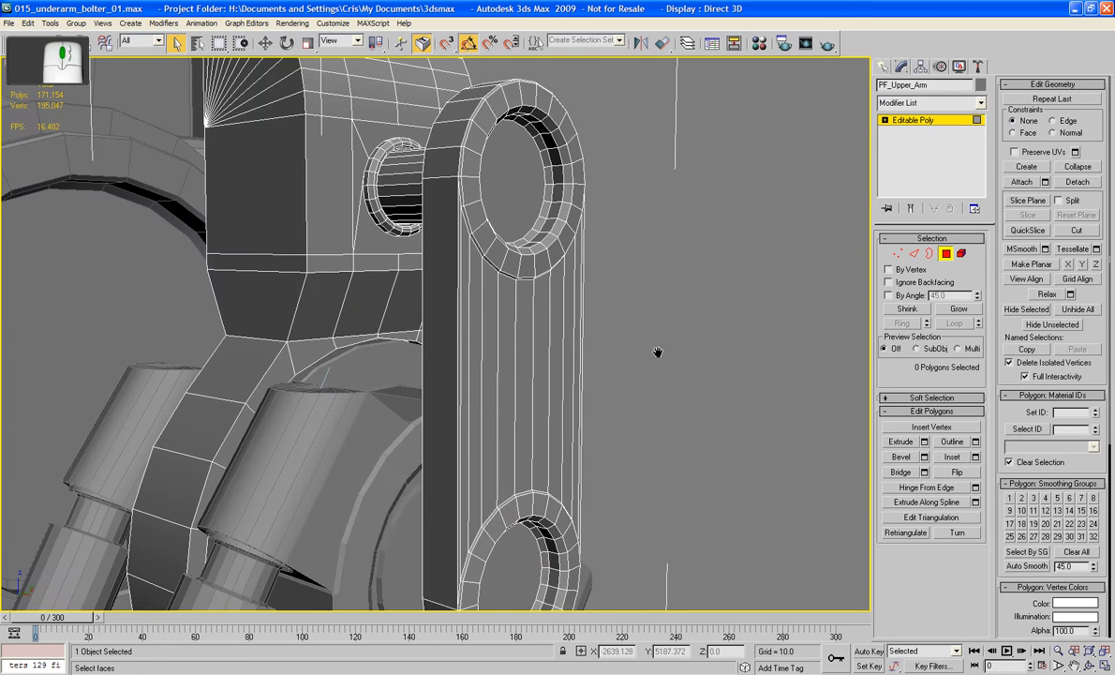
key("2")
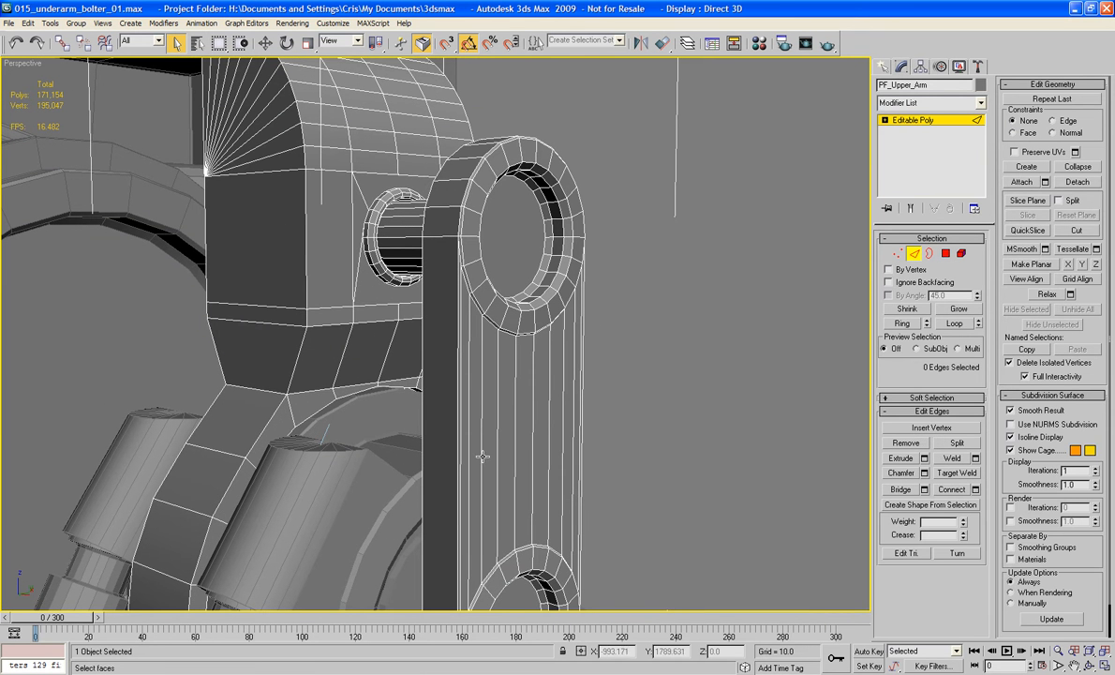
left_click(459, 455)
left_click(468, 453, "ctrl")
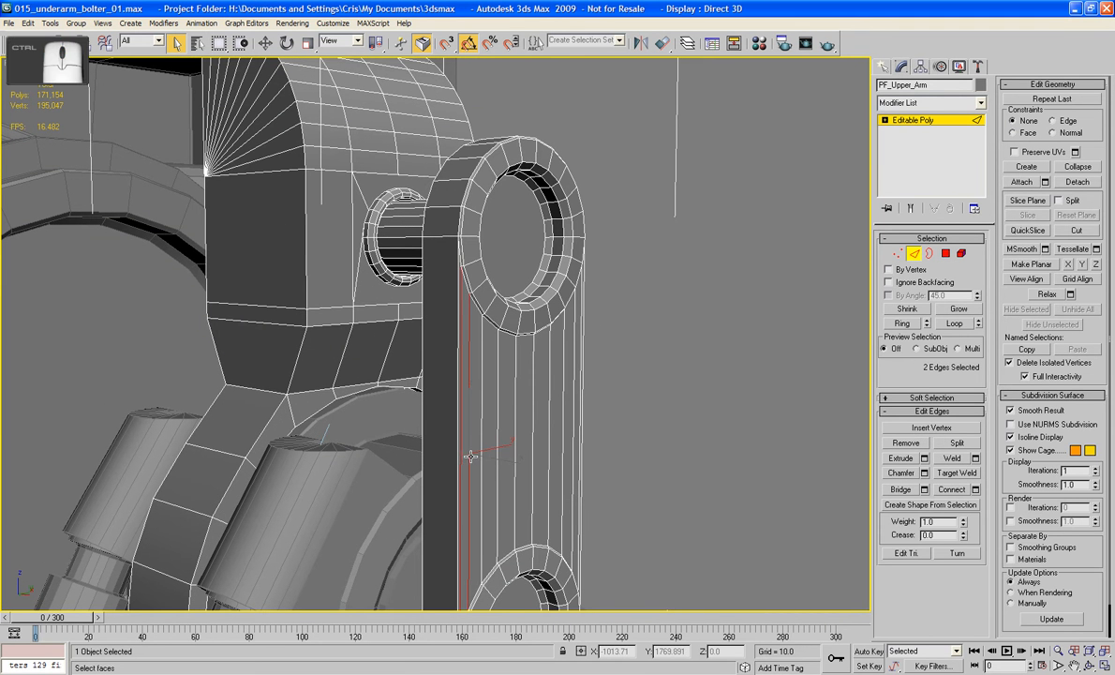
left_click(483, 446, "ctrl")
left_click(497, 441, "ctrl")
left_click(515, 433, "ctrl")
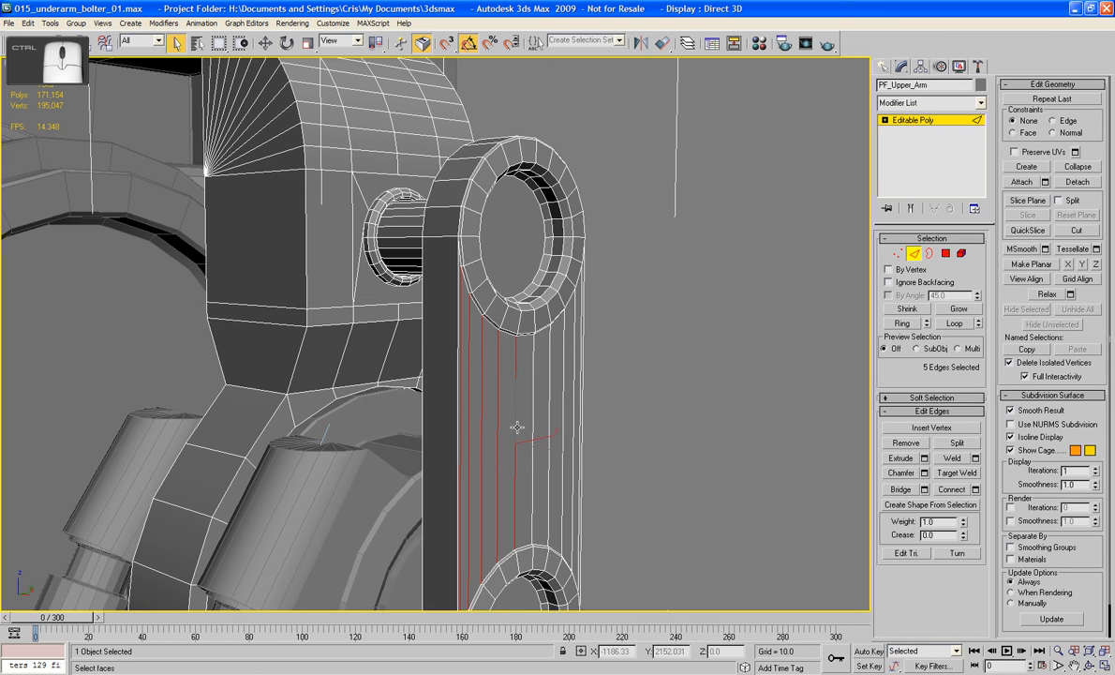
left_click(534, 423, "ctrl")
left_click(549, 424, "ctrl")
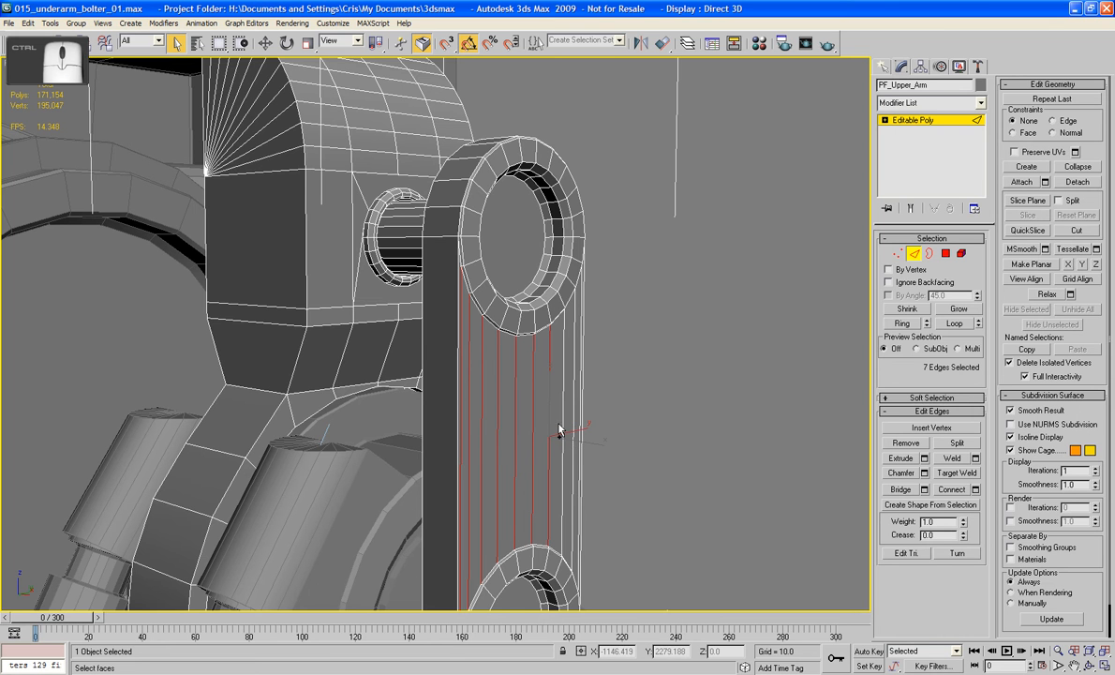
left_click(562, 424, "ctrl")
left_click(571, 423, "ctrl")
left_click(581, 429, "ctrl")
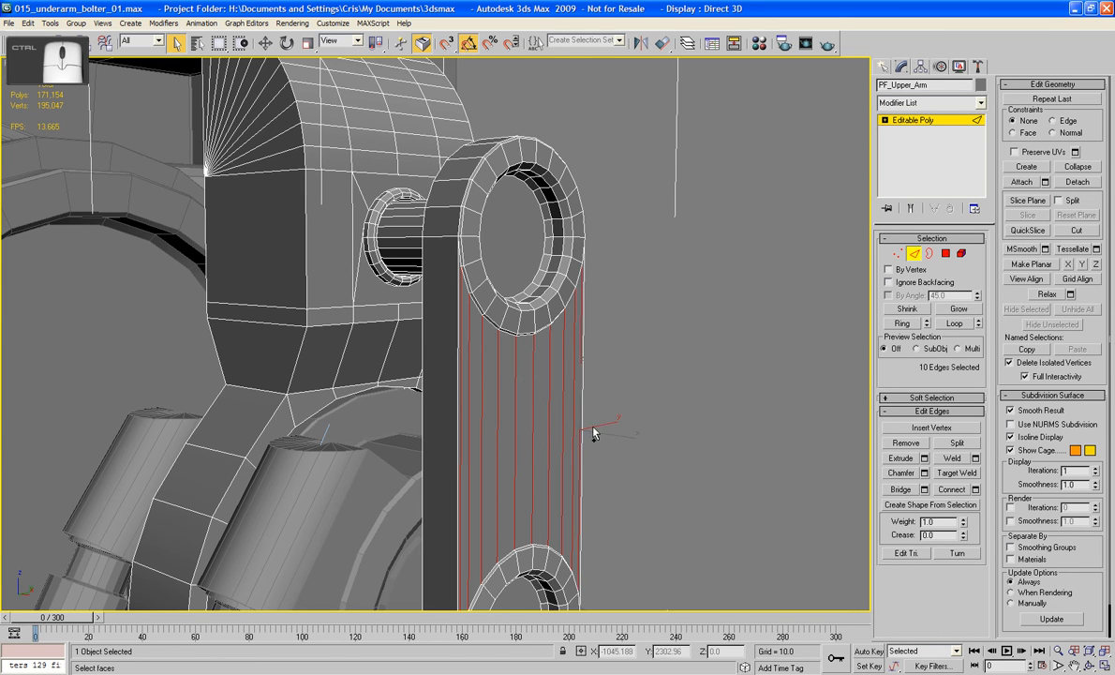
left_click(603, 437)
Remove the vertical edges across the link's back face below the pin, one by one.
middle_click_drag(599, 445, 460, 362, "alt")
scroll(395, 383, "up", 4)
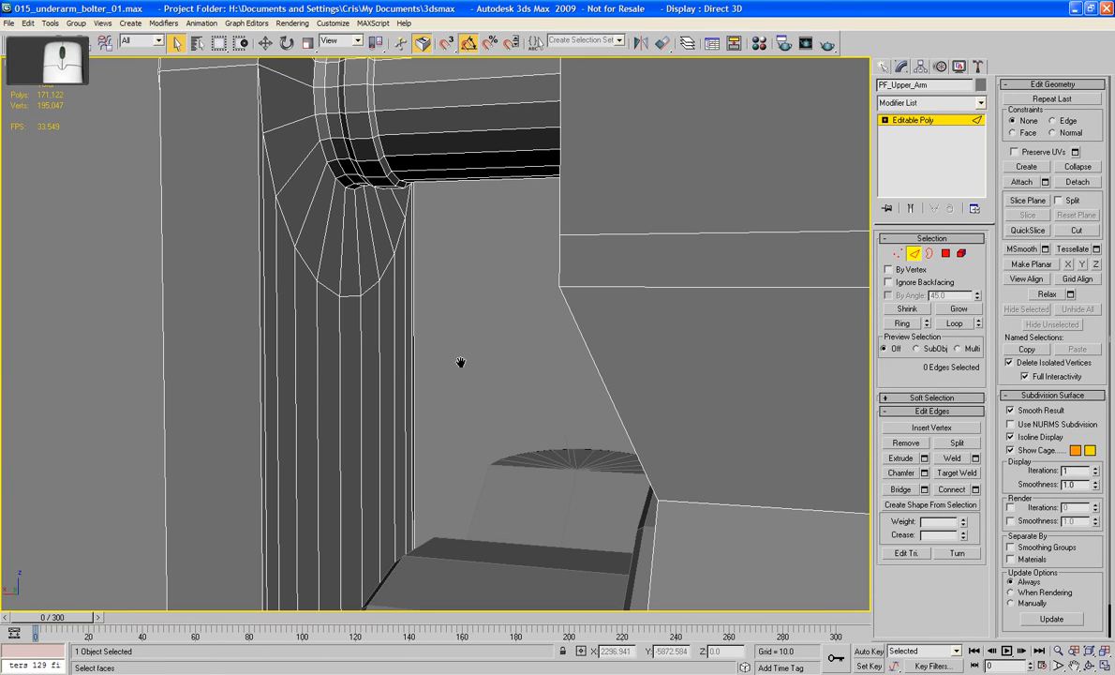
left_click(384, 355)
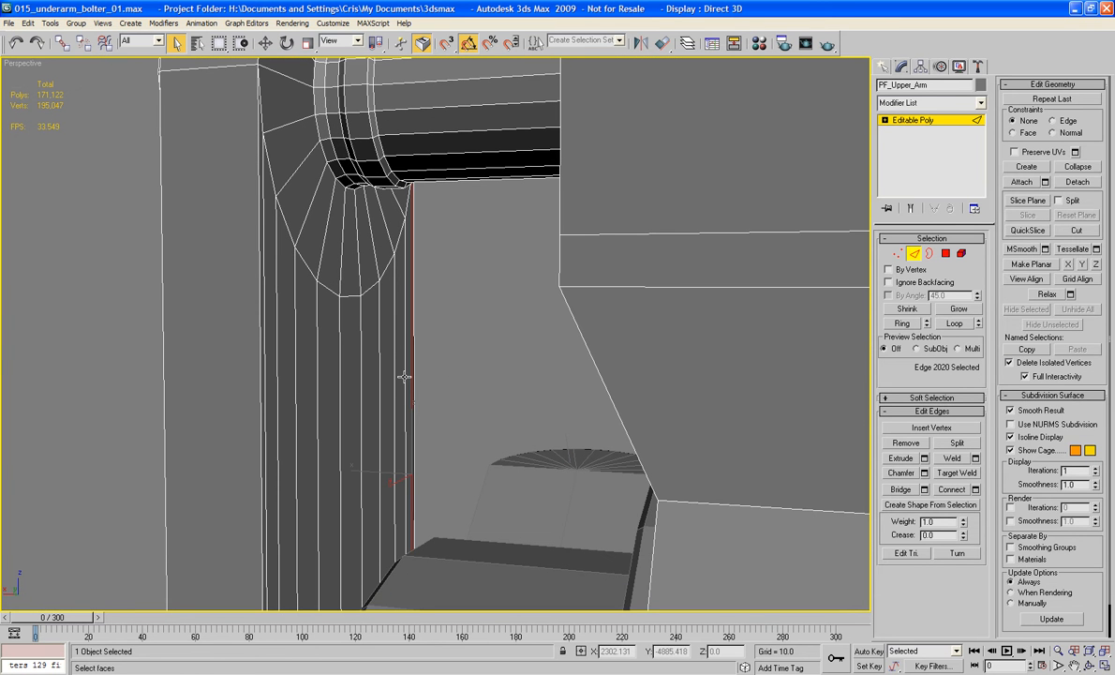
key("BackSpace")
left_click(405, 395)
key("BackSpace")
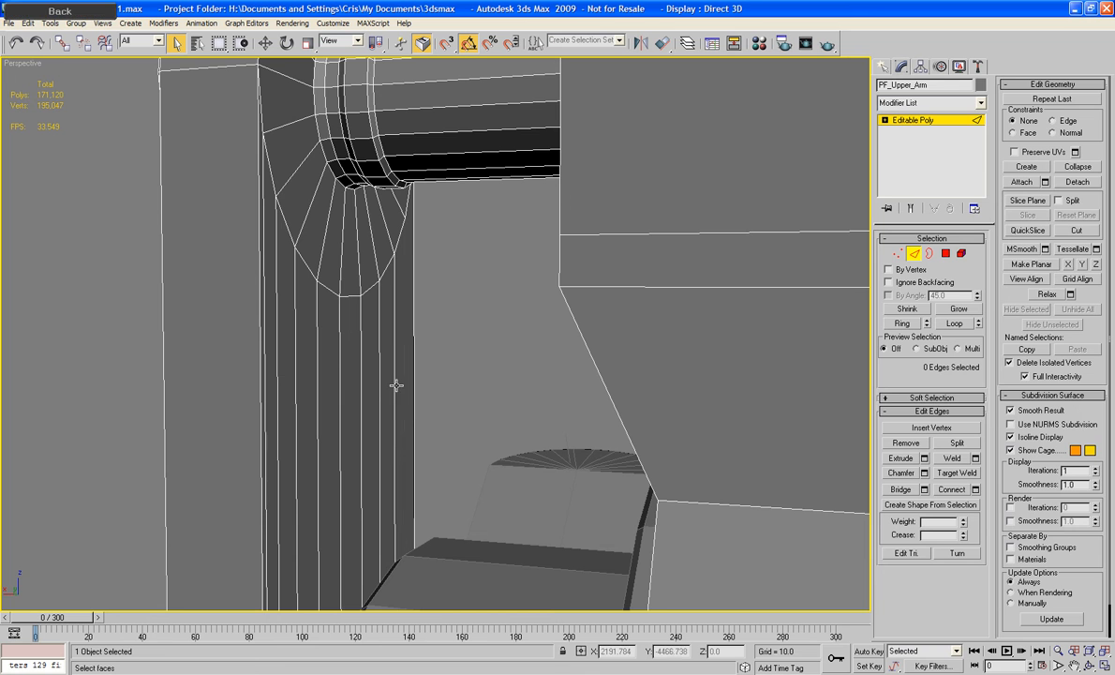
left_click(396, 386)
key("BackSpace")
left_click(380, 372)
key("BackSpace")
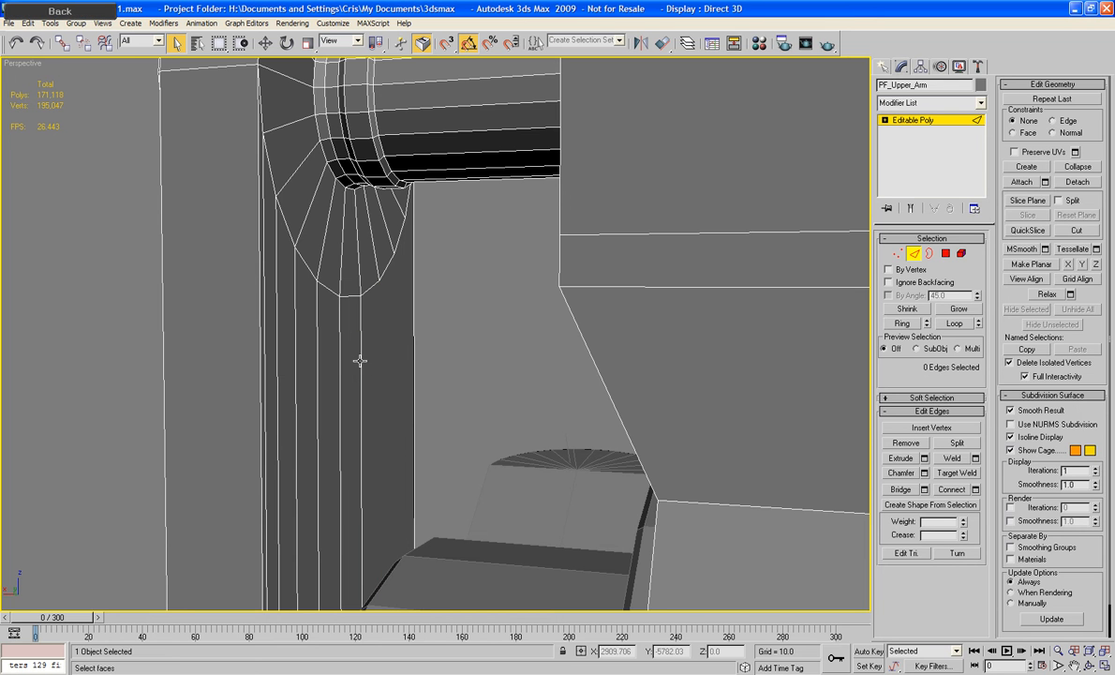
left_click(360, 360)
key("BackSpace")
left_click(343, 353)
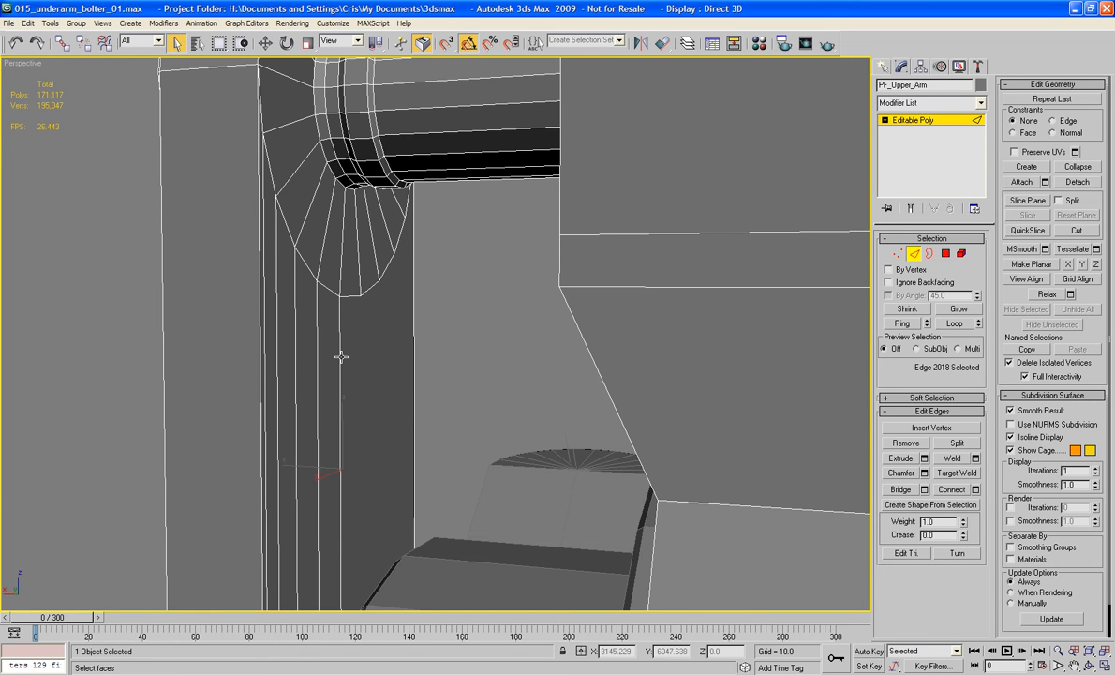
key("BackSpace")
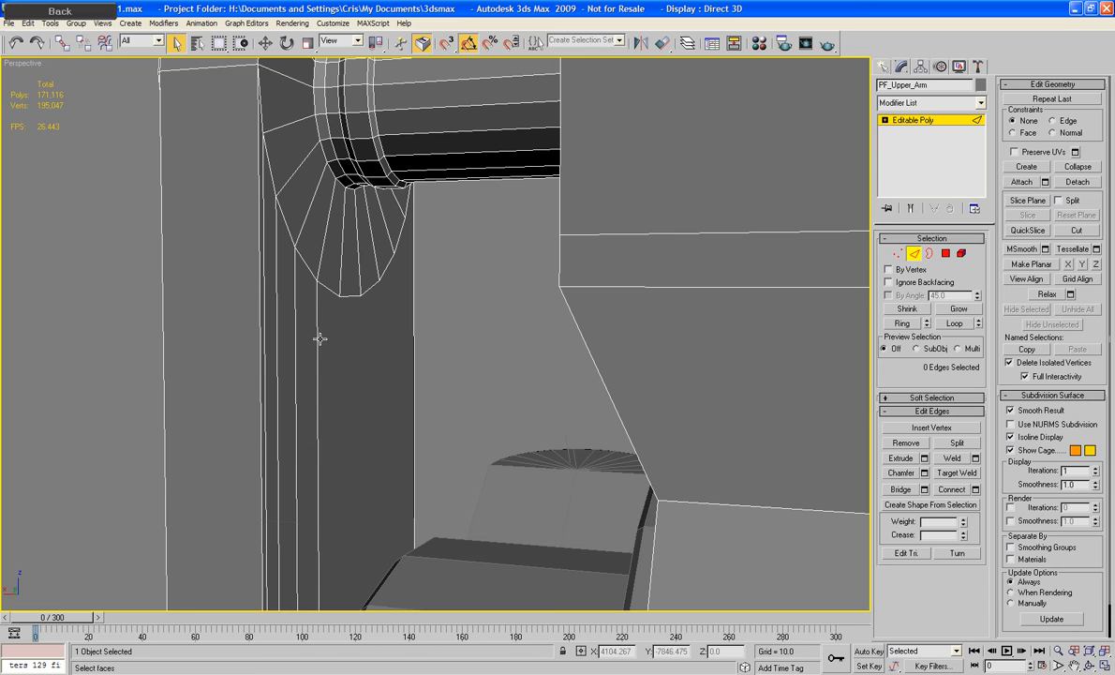
left_click(318, 339)
key("BackSpace")
left_click(295, 312)
key("BackSpace")
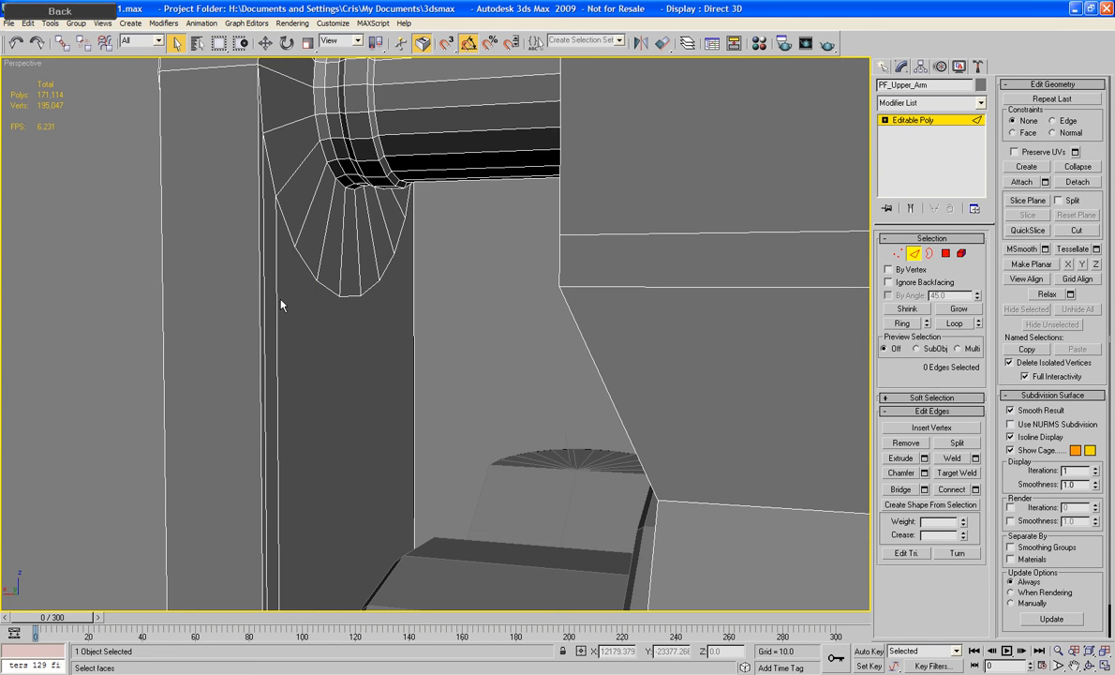
left_click(275, 298)
key("BackSpace")
left_click(264, 284)
key("BackSpace")
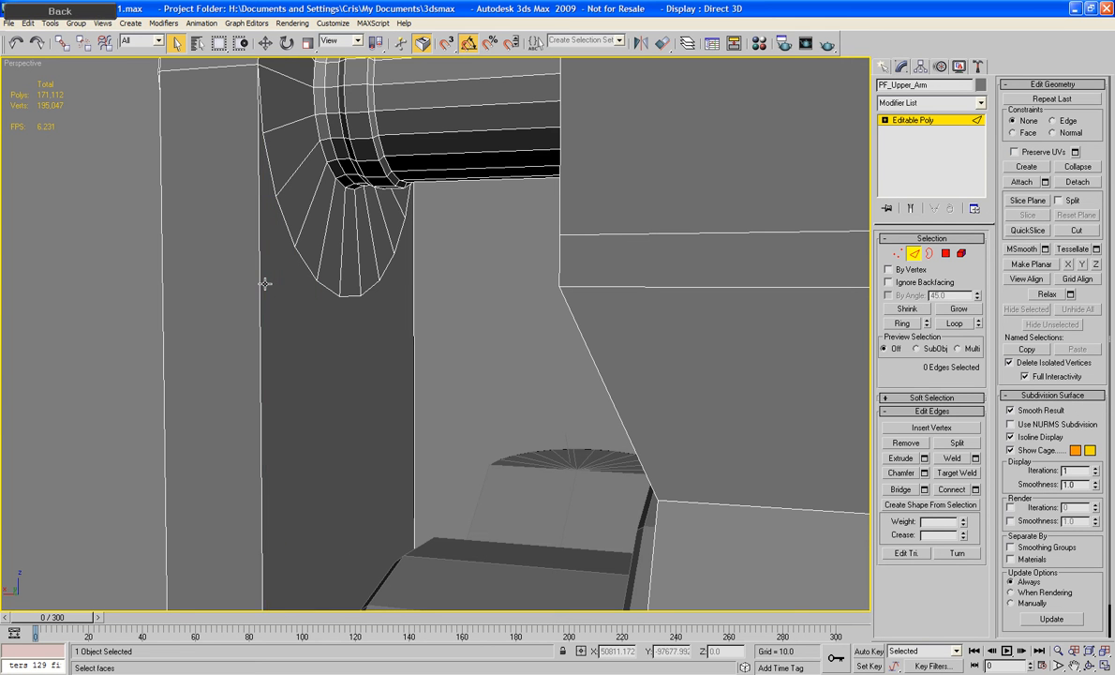
Select the full ring of cross edges around the link's outer side, starting from one beside the upper wheel.
scroll(264, 284, "down", 4)
middle_click_drag(264, 284, 631, 281, "alt")
mouse_move(517, 327)
middle_mouse_down("alt")
mouse_move(640, 348)
mouse_move(528, 350)
mouse_move(557, 329)
mouse_move(509, 313)
middle_mouse_up("alt")
scroll(559, 330, "up", 3)
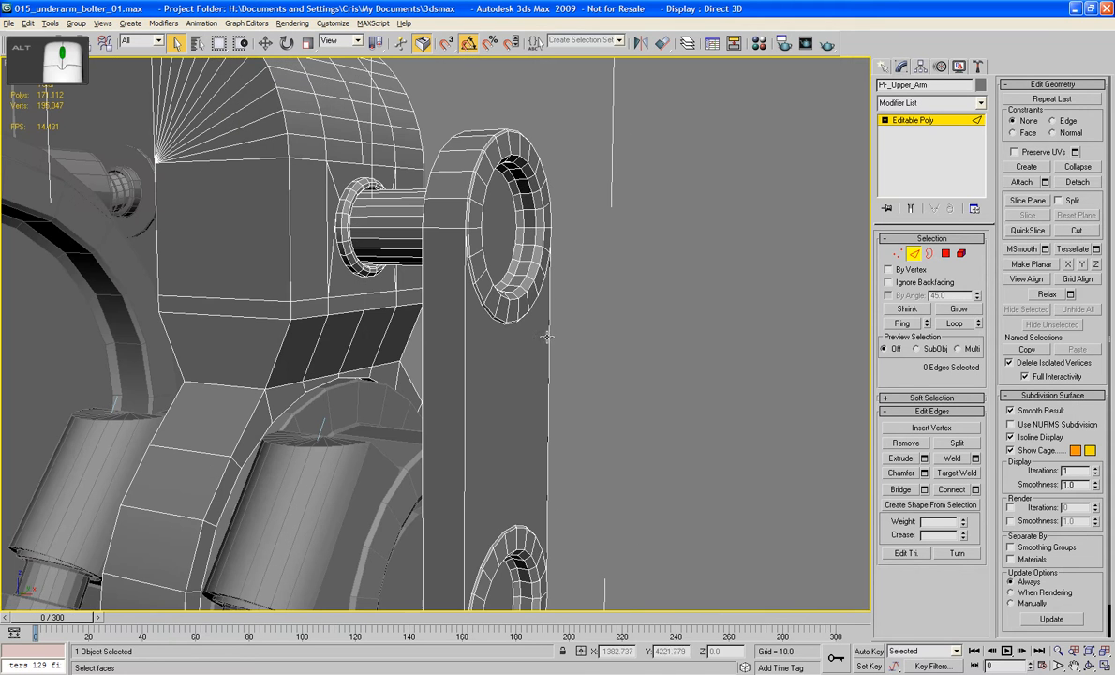
left_click(453, 228)
scroll(642, 259, "down", 3)
middle_click_drag(642, 259, 619, 265, "alt")
scroll(695, 265, "up", 5)
middle_click_drag(695, 264, 640, 279, "alt")
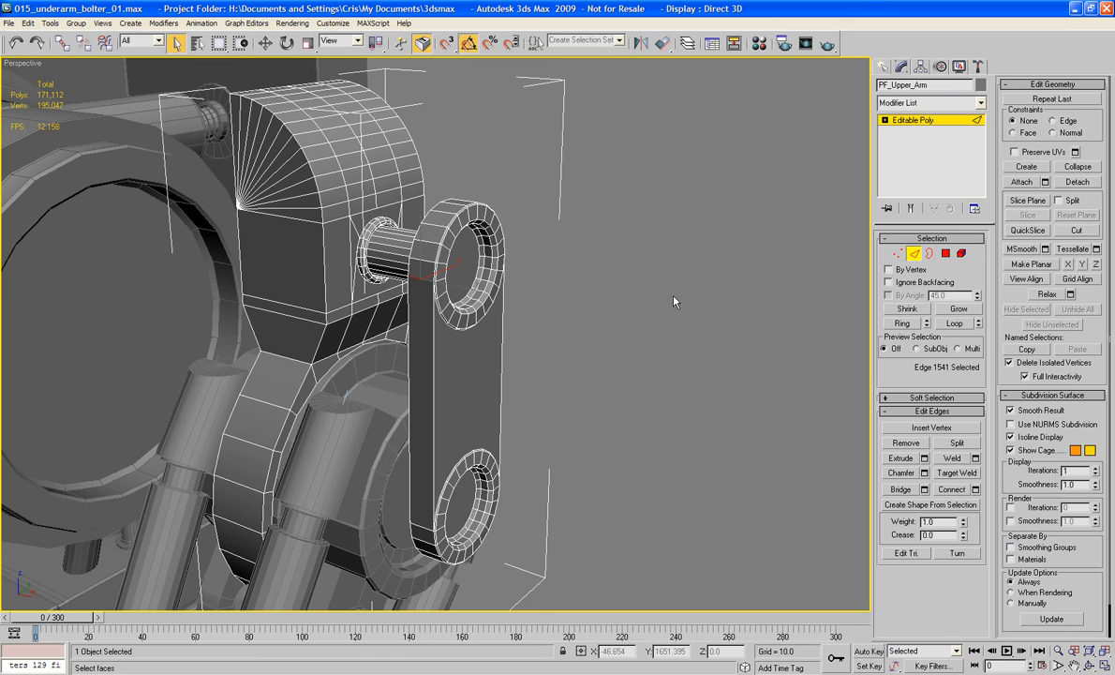
middle_click_drag(698, 381, 674, 323)
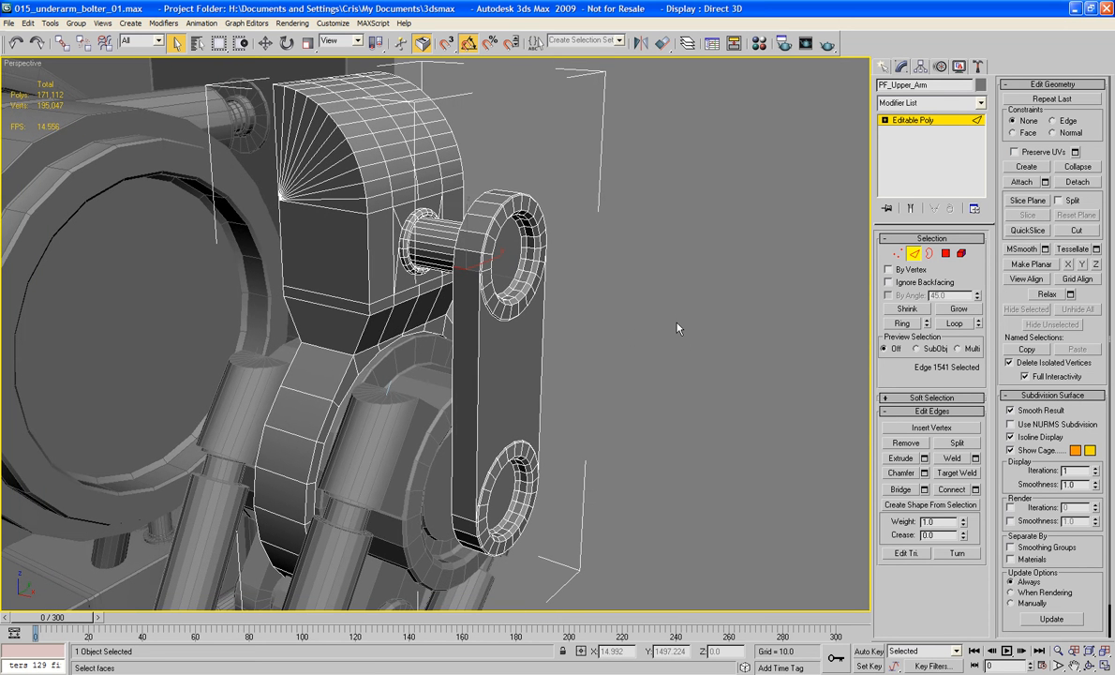
left_click(901, 323)
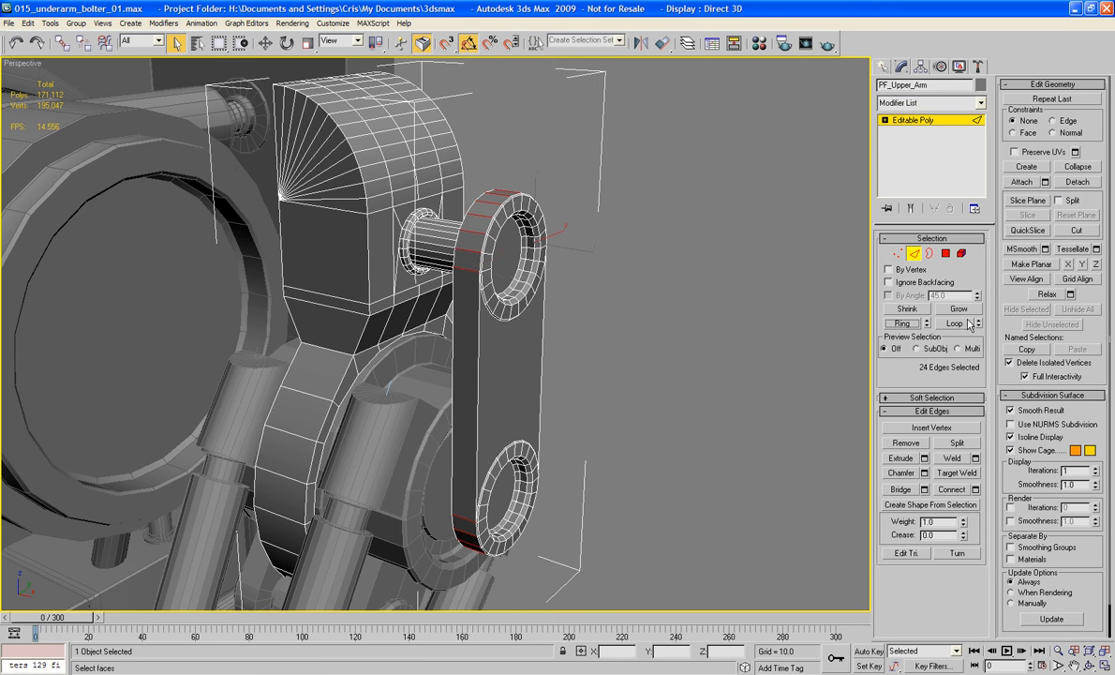
Connect the ring edges with 1 segment and chamfer the new edge loop into two parallel loops around the link.
left_click(975, 489)
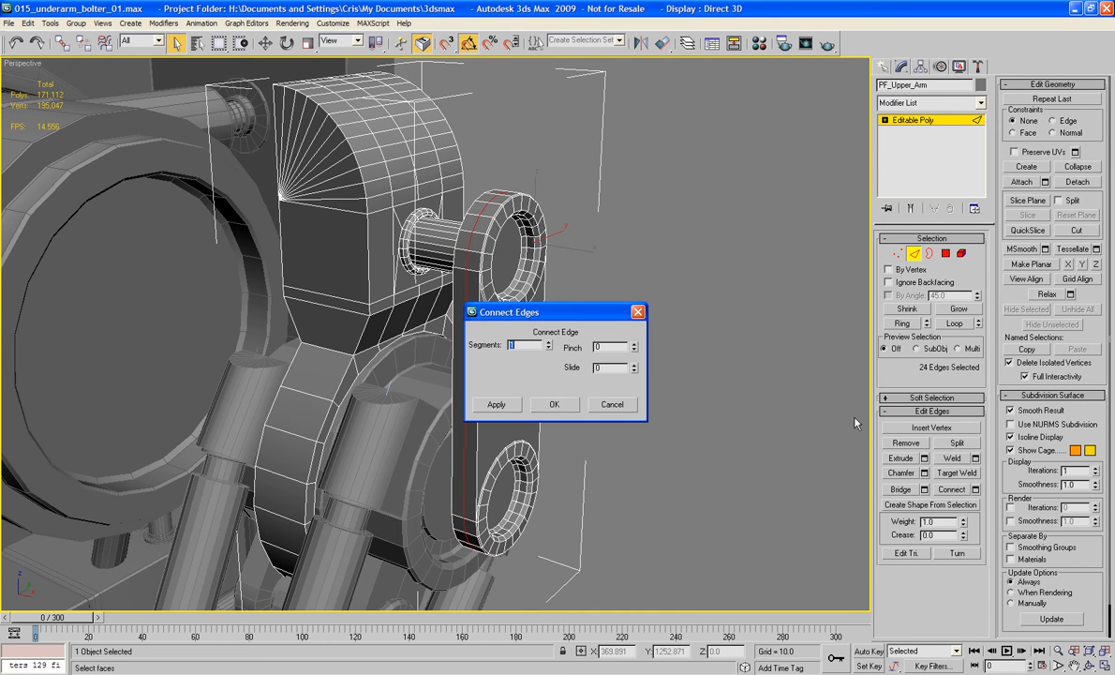
left_click(554, 405)
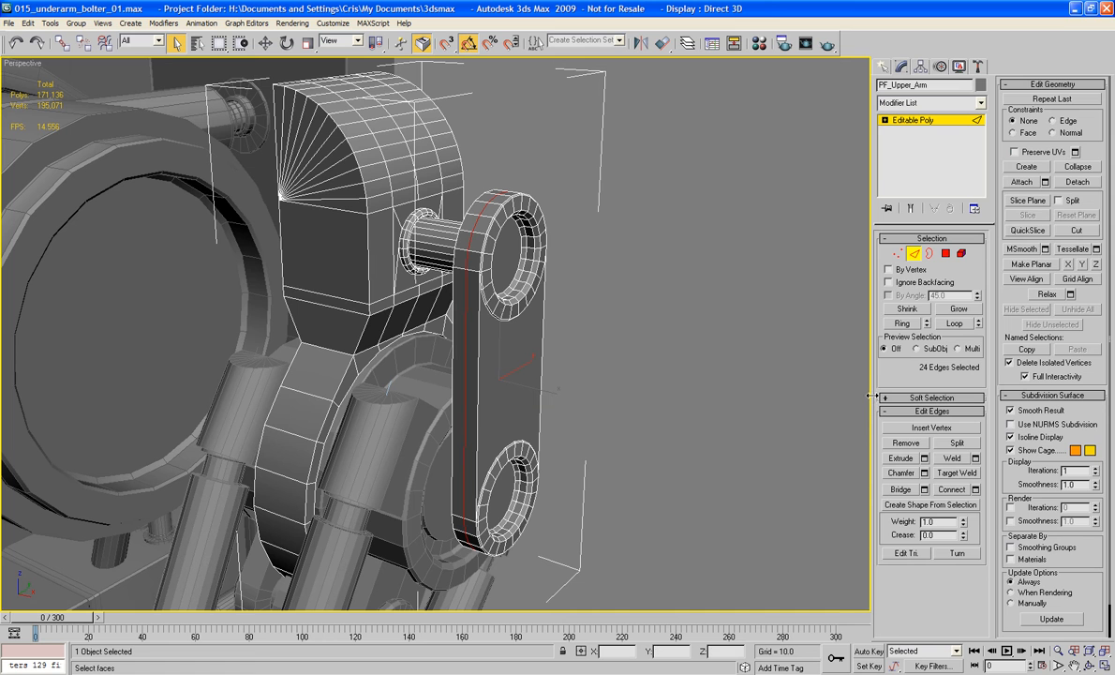
left_click(905, 474)
left_click_drag(464, 320, 464, 310)
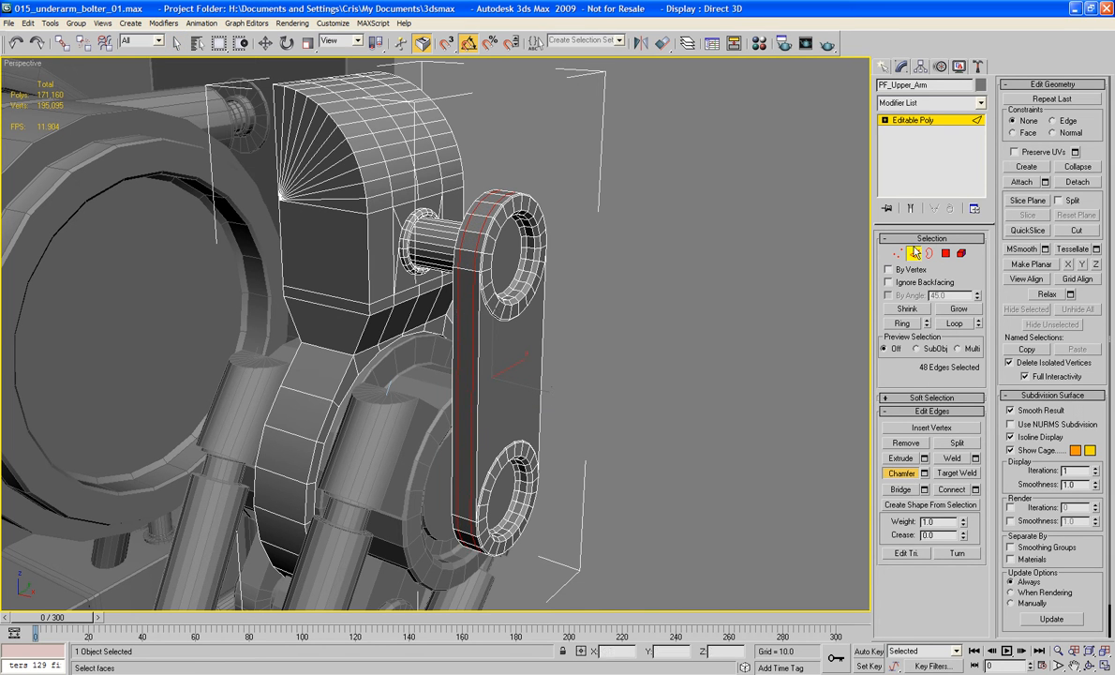
Select the middle polygon strip around the link's side and bevel it by Local Normal with height -0.437 and outline amount -0.283.
left_click(946, 253, "ctrl")
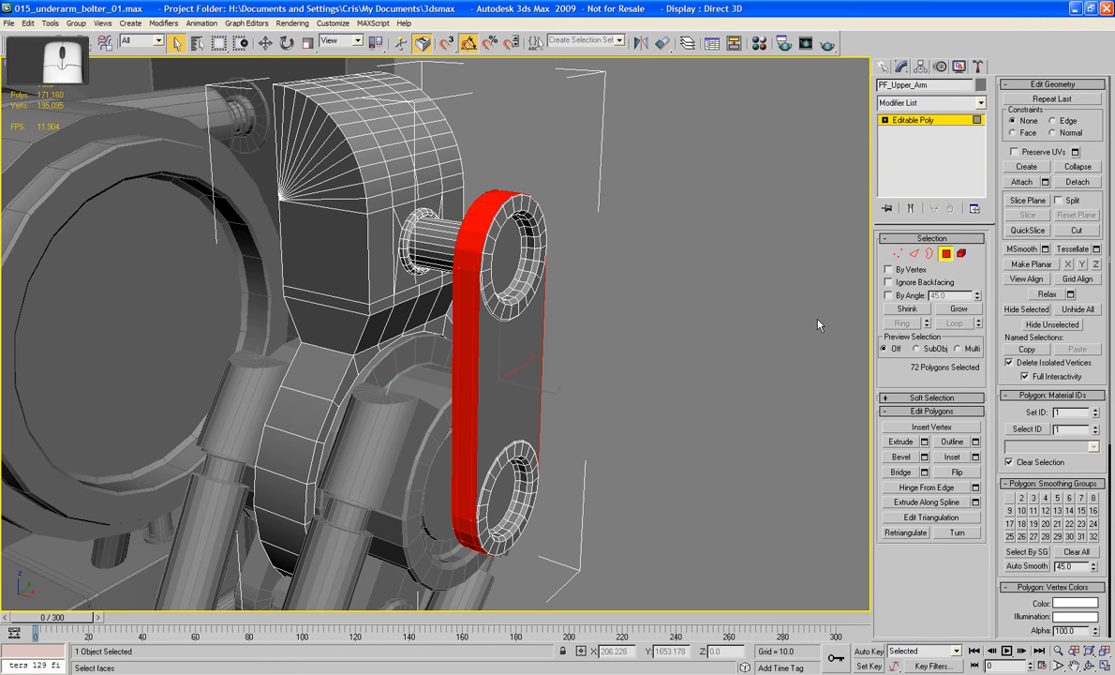
left_click(904, 309)
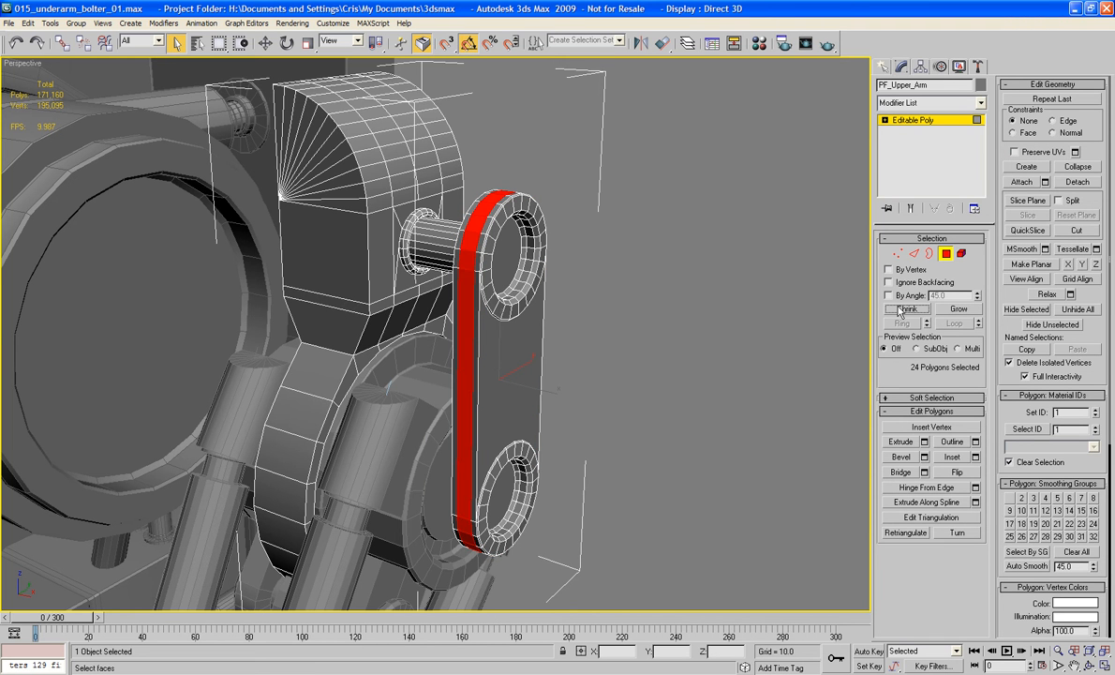
left_click(923, 456)
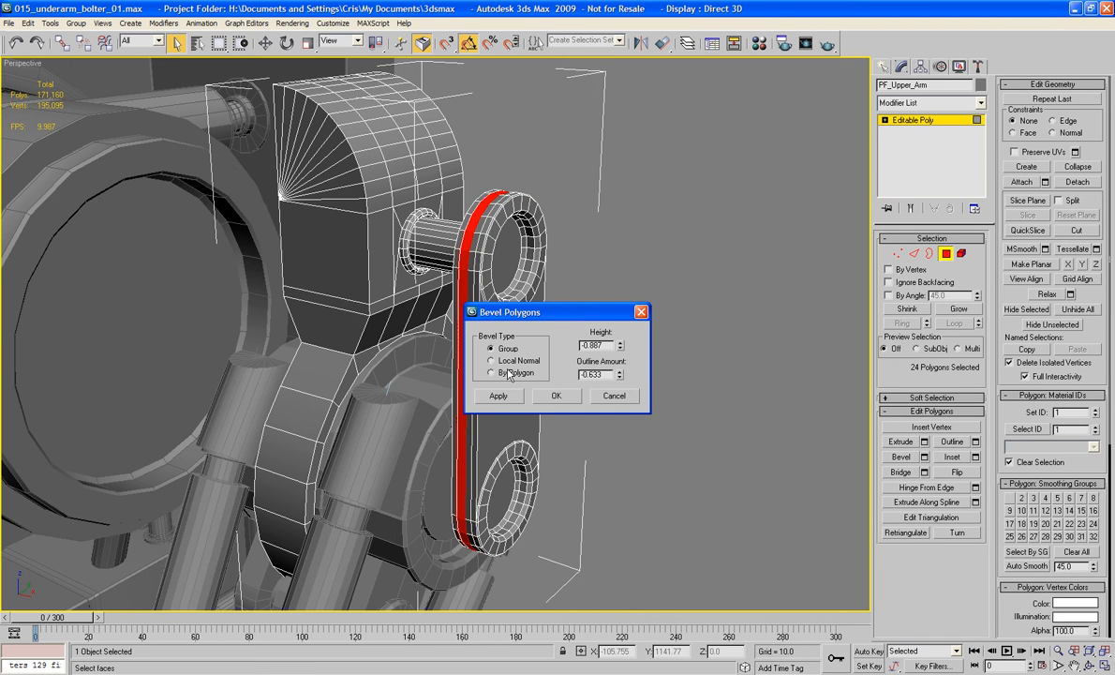
left_click(493, 360)
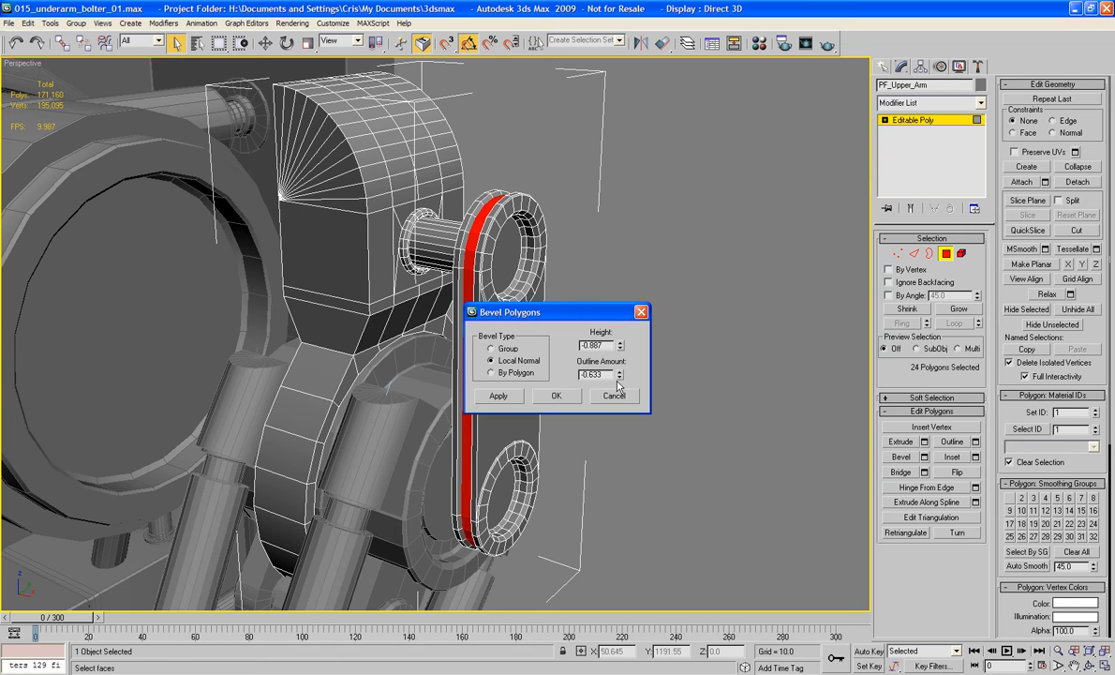
left_click_drag(620, 378, 628, 319)
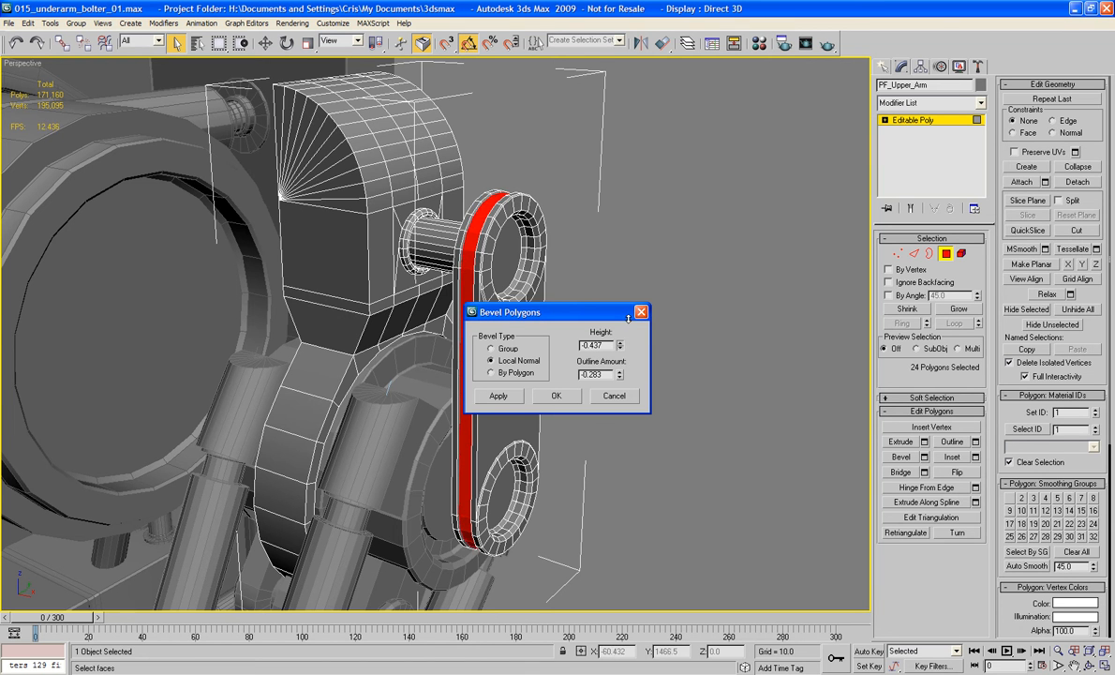
left_click(555, 396)
left_click(758, 303)
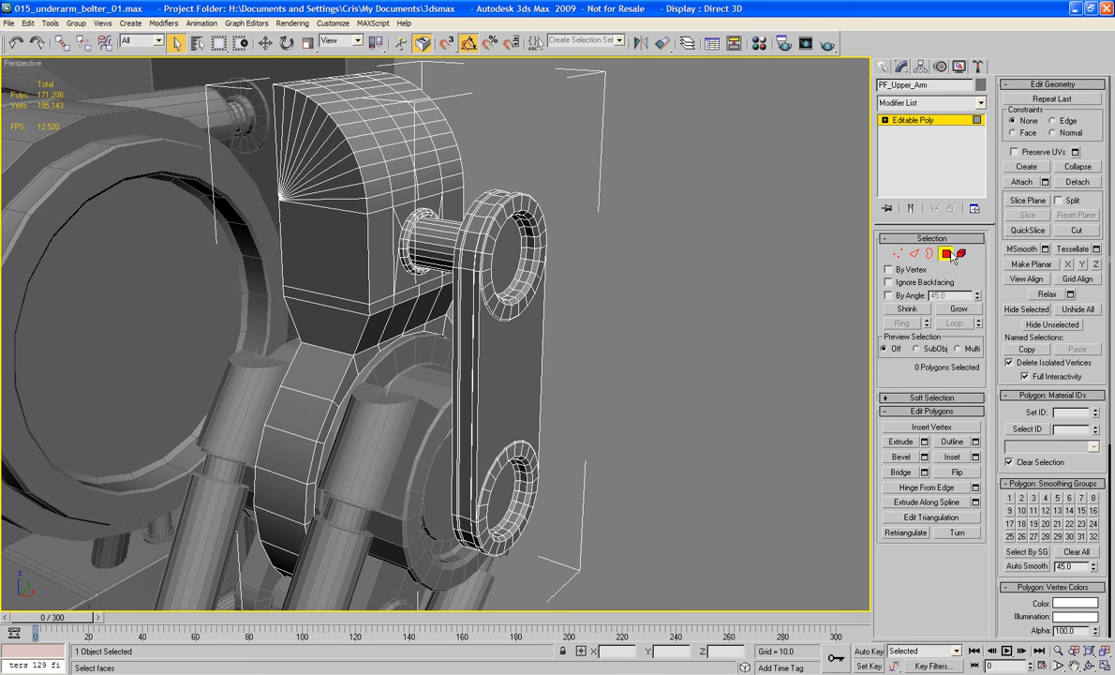
Deselect the arm, turn off the edge overlay and inspect the link's grooved side in plain shading.
left_click(762, 284)
key("F4")
middle_click_drag(653, 267, 664, 329, "alt")
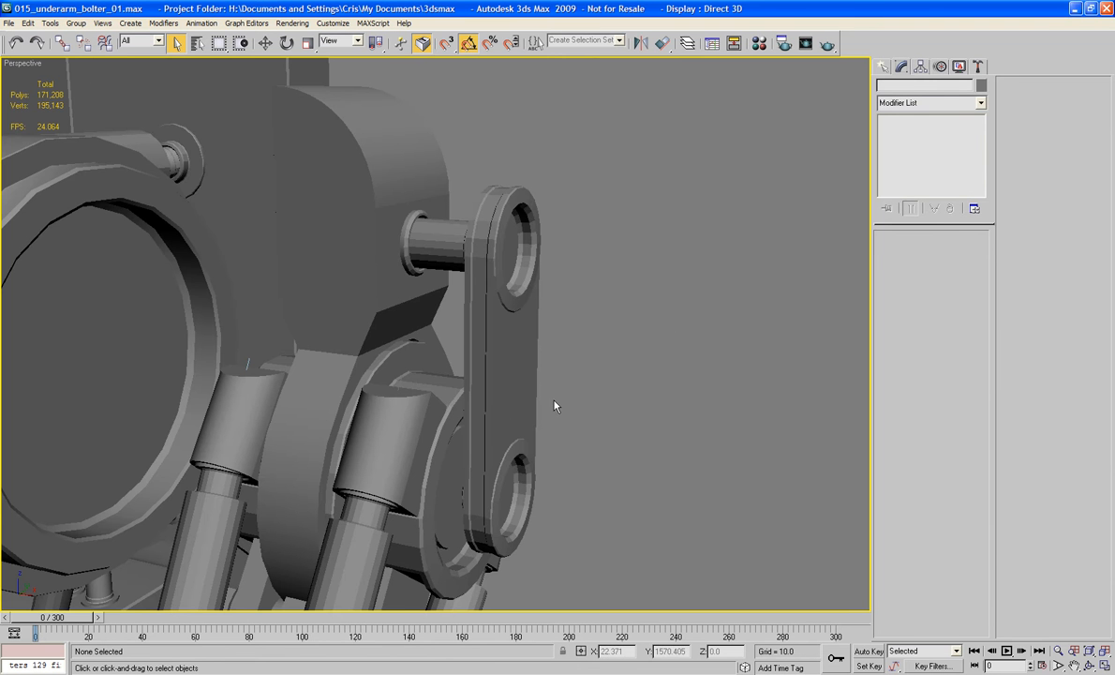
mouse_move(554, 406)
middle_mouse_down("alt")
mouse_move(620, 411)
mouse_move(595, 402)
mouse_move(574, 414)
middle_mouse_up("alt")
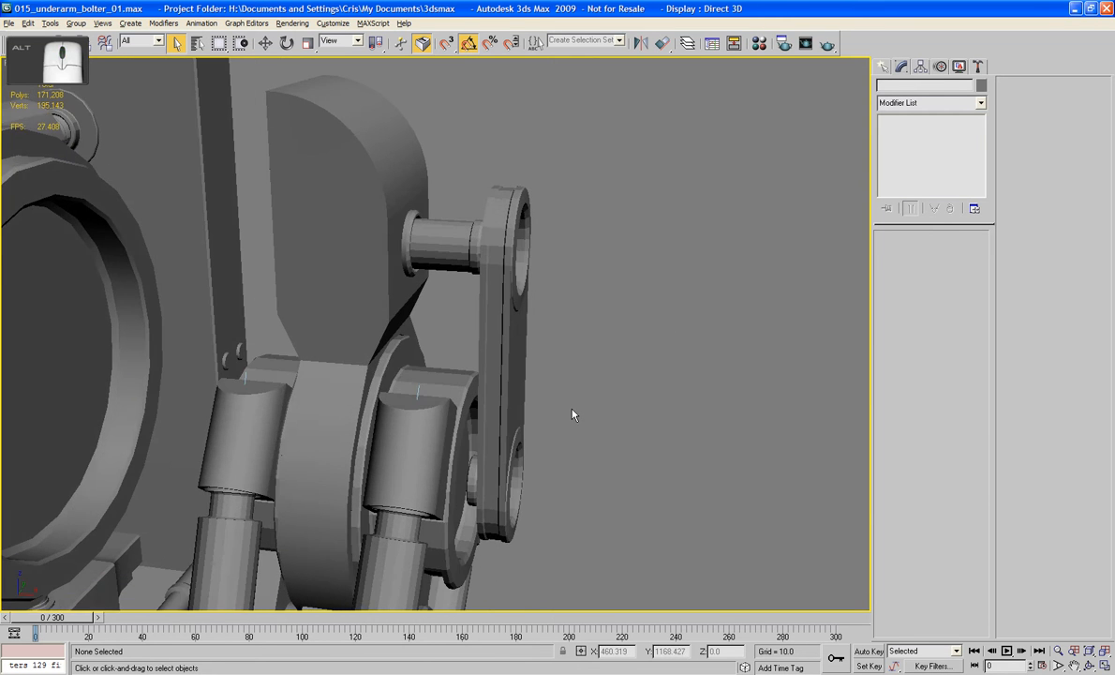
In wireframe display, cap the open border at the inner end of the short pin behind PF_Upper_Arm's lower wheel.
scroll(503, 433, "up", 4)
mouse_move(503, 433)
middle_mouse_down()
mouse_move(434, 232)
mouse_move(550, 325)
middle_mouse_up()
key("F3")
left_click(545, 317)
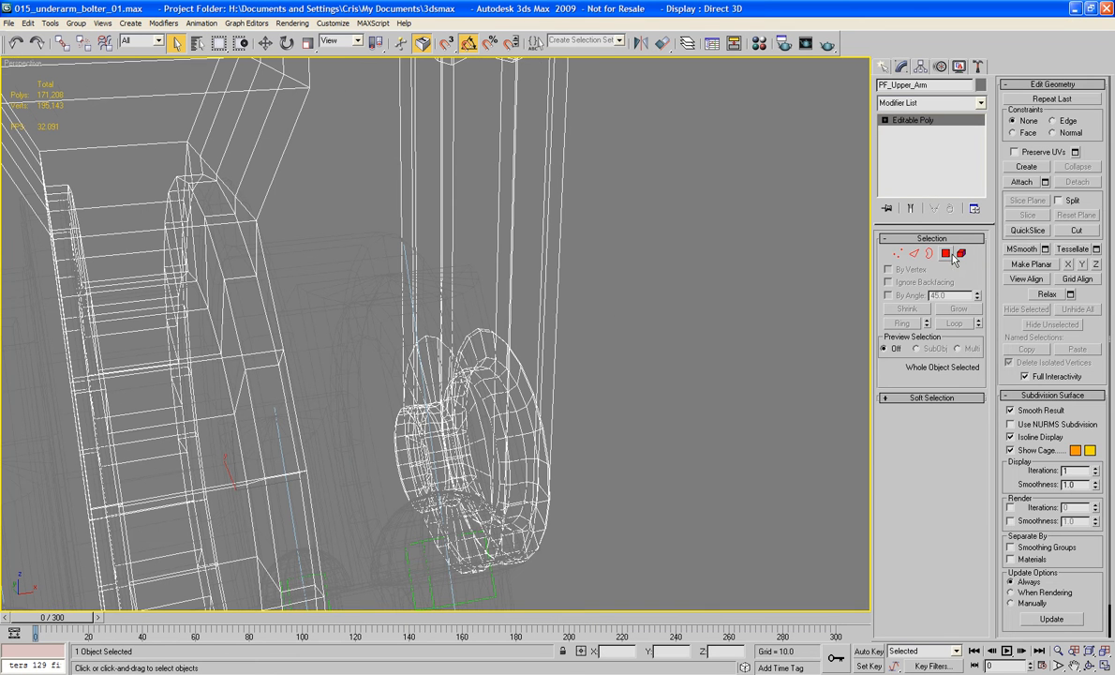
key("4")
key("3")
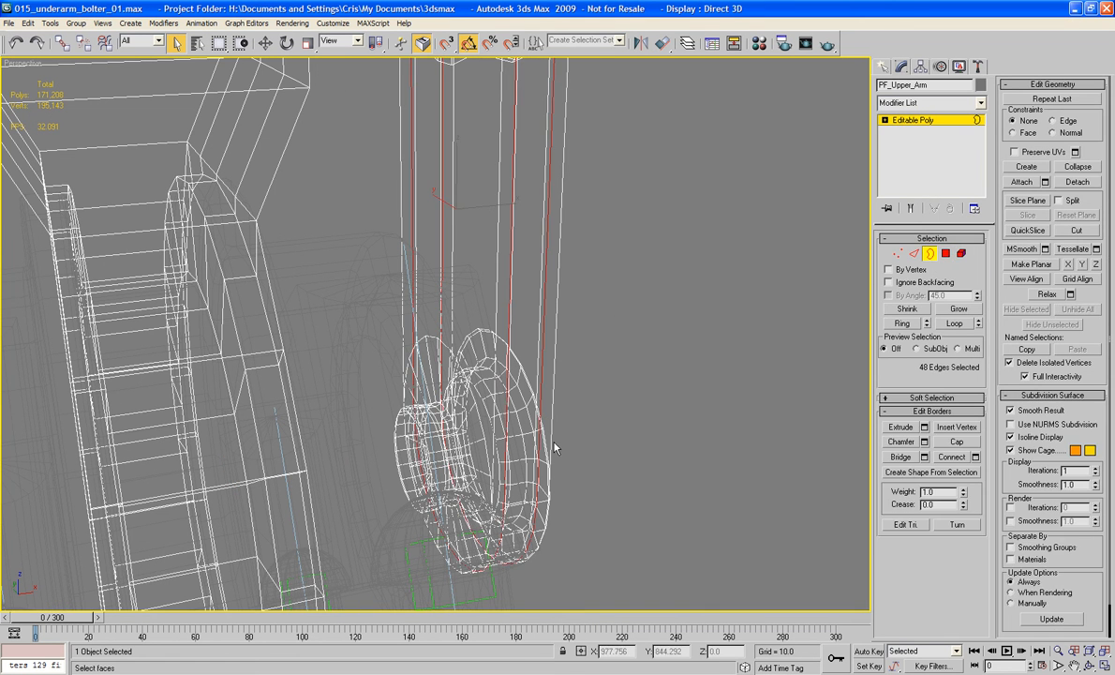
left_click(402, 481)
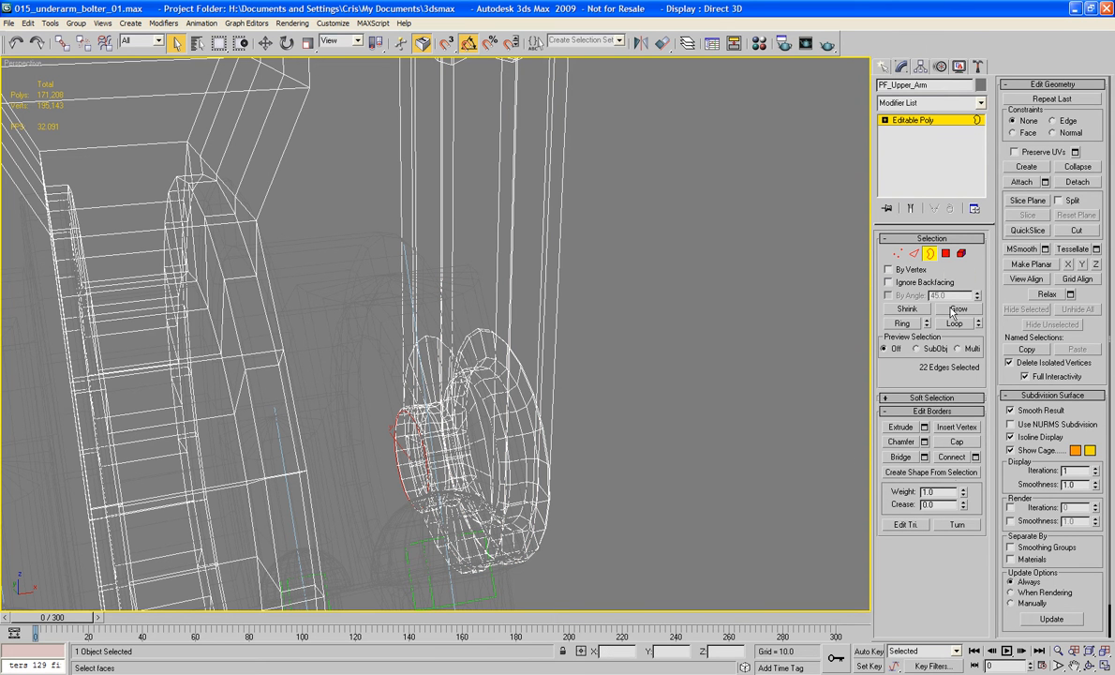
left_click(957, 442)
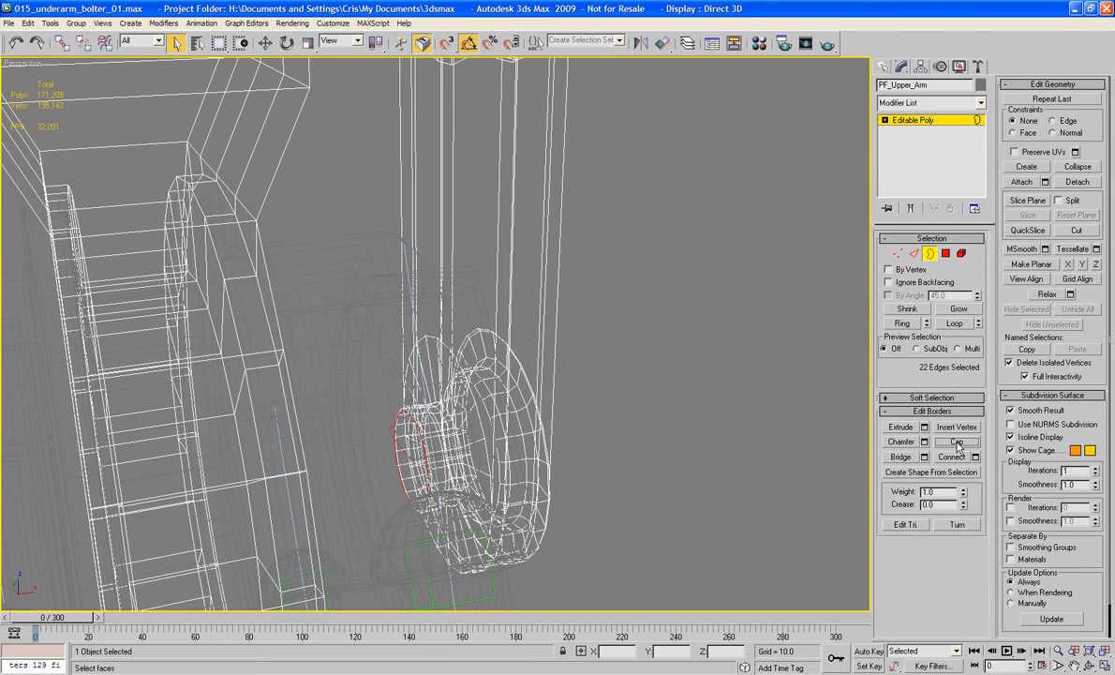
Select the short pin's capped end behind the lower wheel, grow the selection over the whole pin and delete it.
left_click(945, 253)
left_click(401, 453)
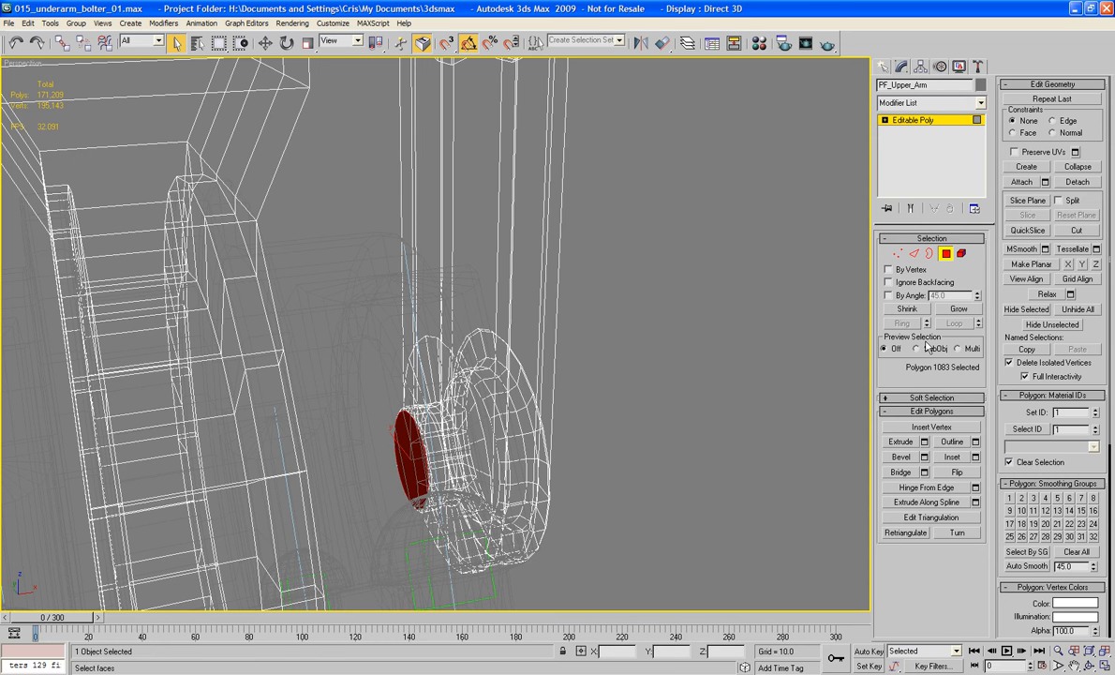
left_click(956, 309)
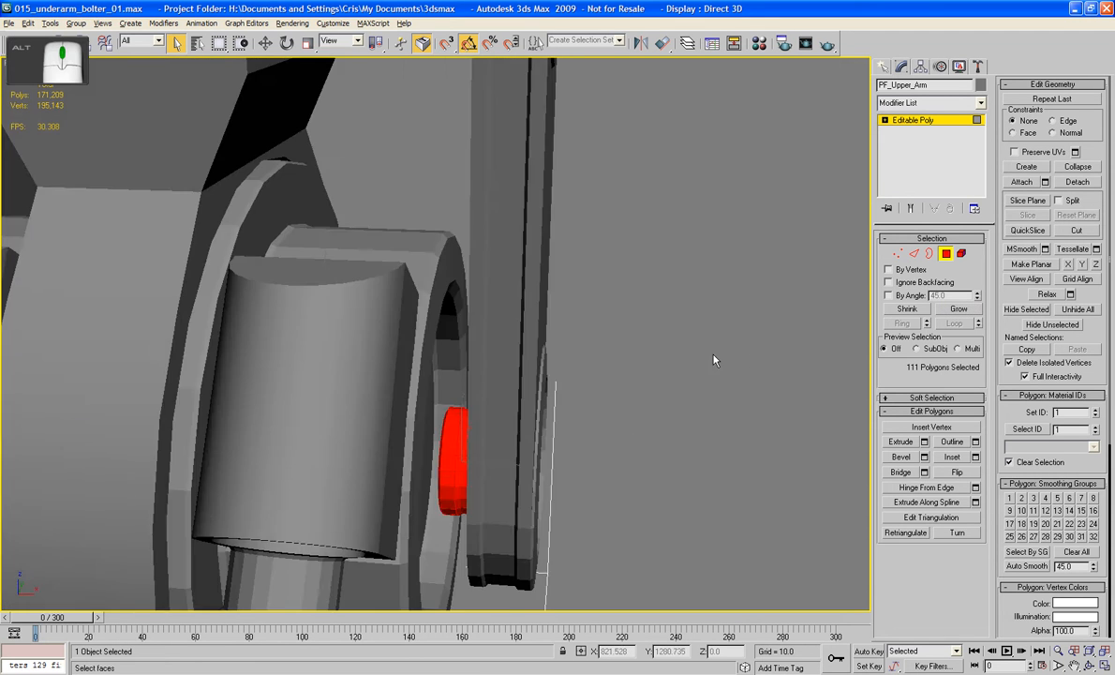
mouse_move(717, 364)
middle_mouse_down("alt")
mouse_move(732, 369)
mouse_move(712, 360)
middle_mouse_up("alt")
left_click(955, 310)
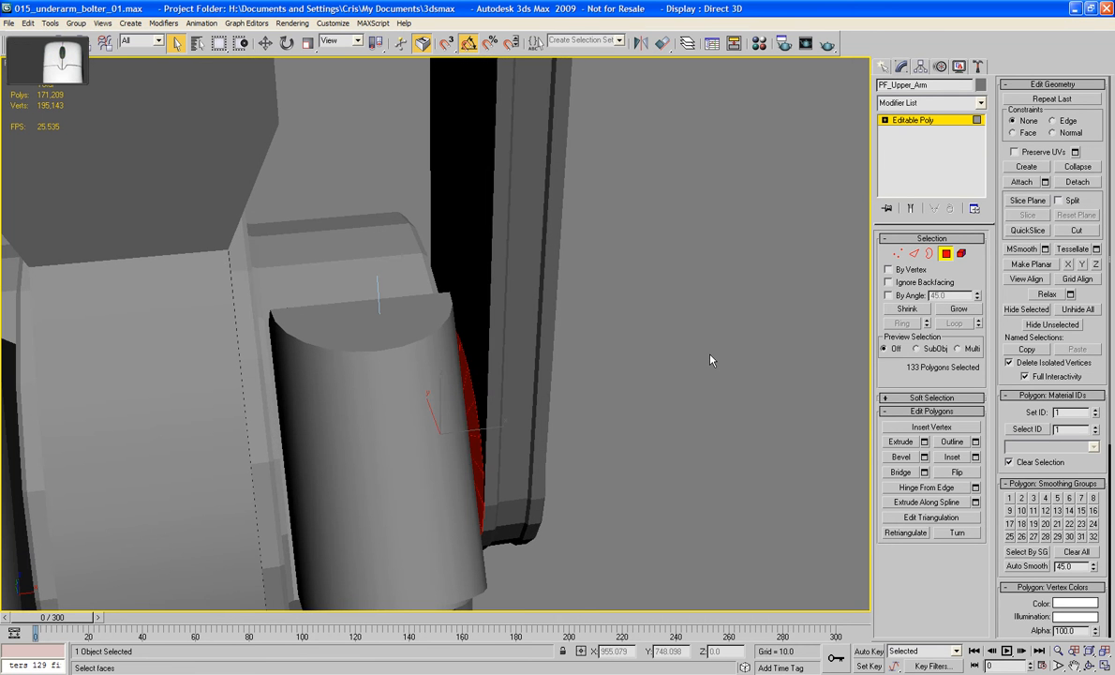
Cap the open border left behind the link's lower end and select the new cap polygon, viewed in wireframe.
key("3")
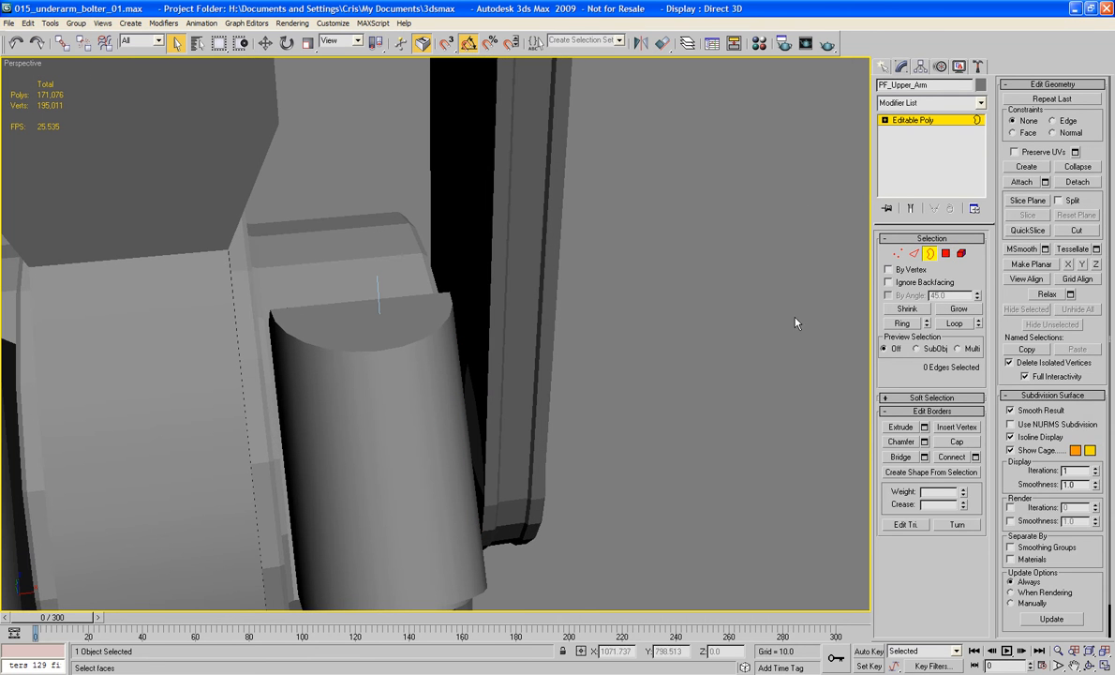
left_click(975, 443)
middle_click_drag(764, 438, 742, 451, "alt")
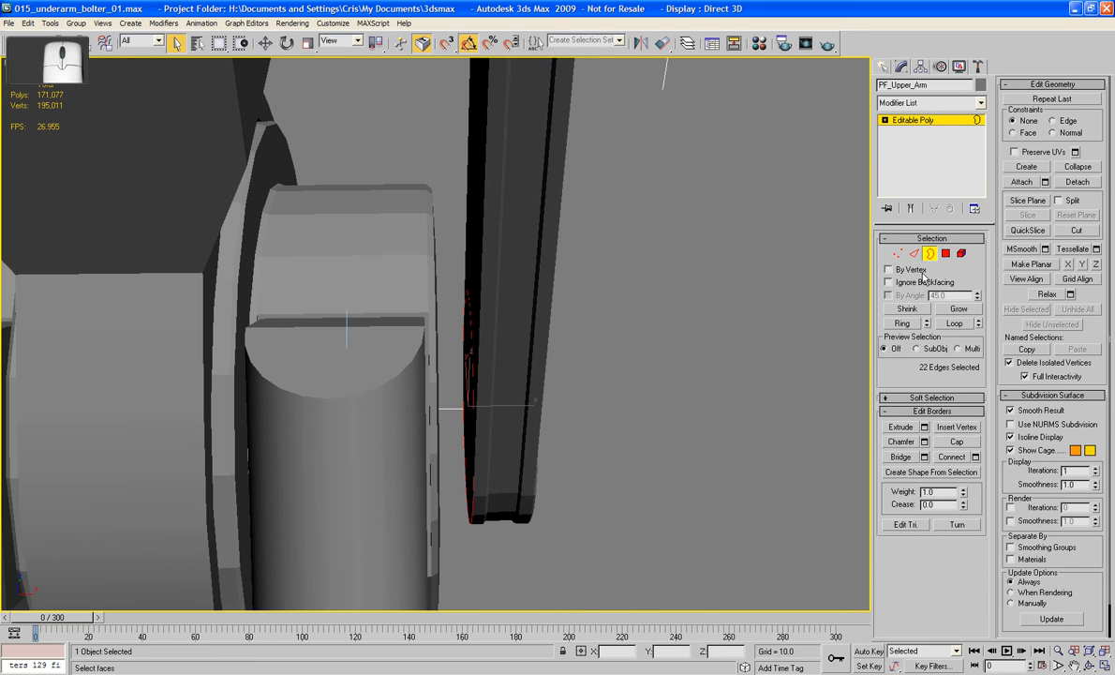
key("4")
left_click(468, 410)
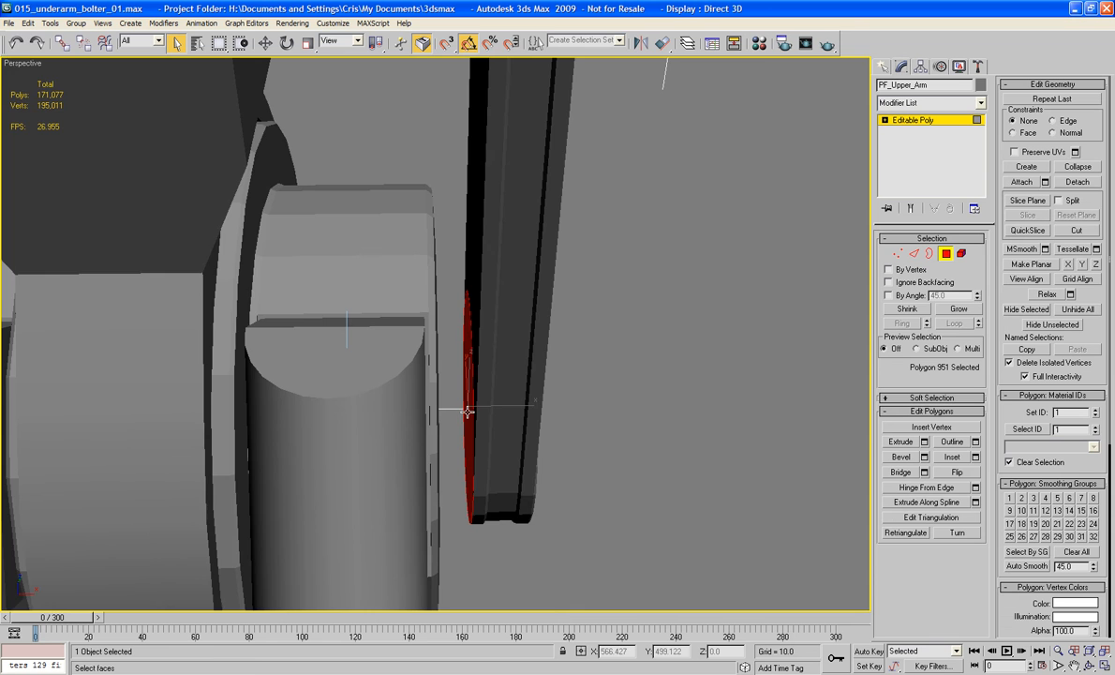
middle_click_drag(468, 410, 778, 339, "alt")
key("F3")
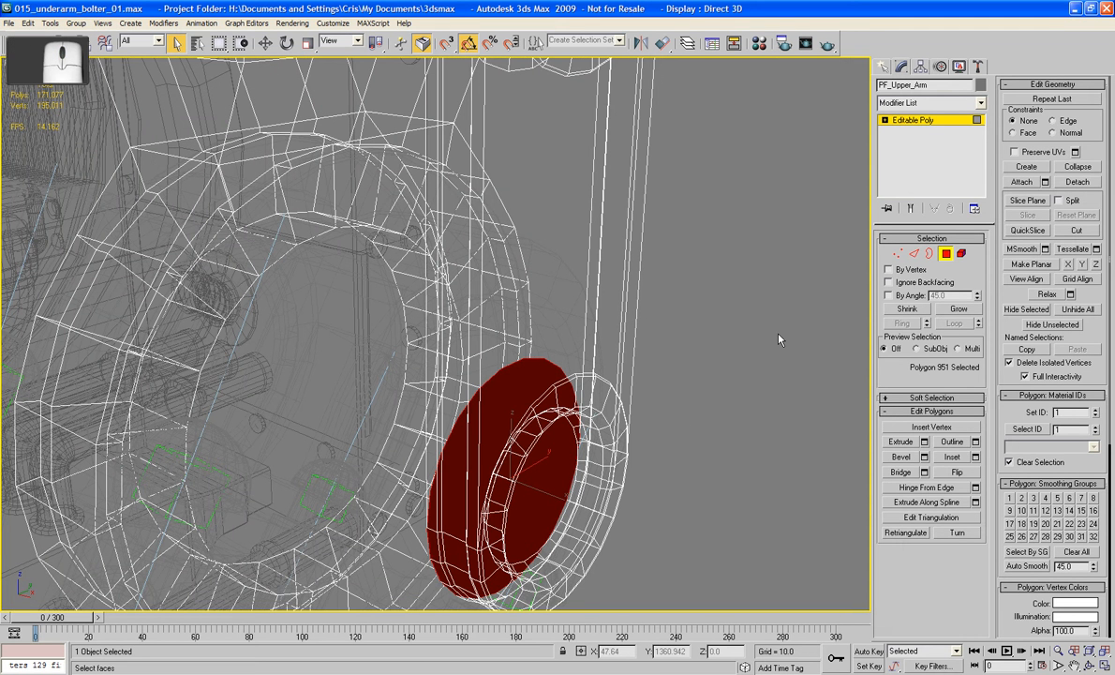
Bevel the cap polygon repeatedly to build a new stepped round pin from the link toward the elbow bracket's hub.
left_click(901, 457)
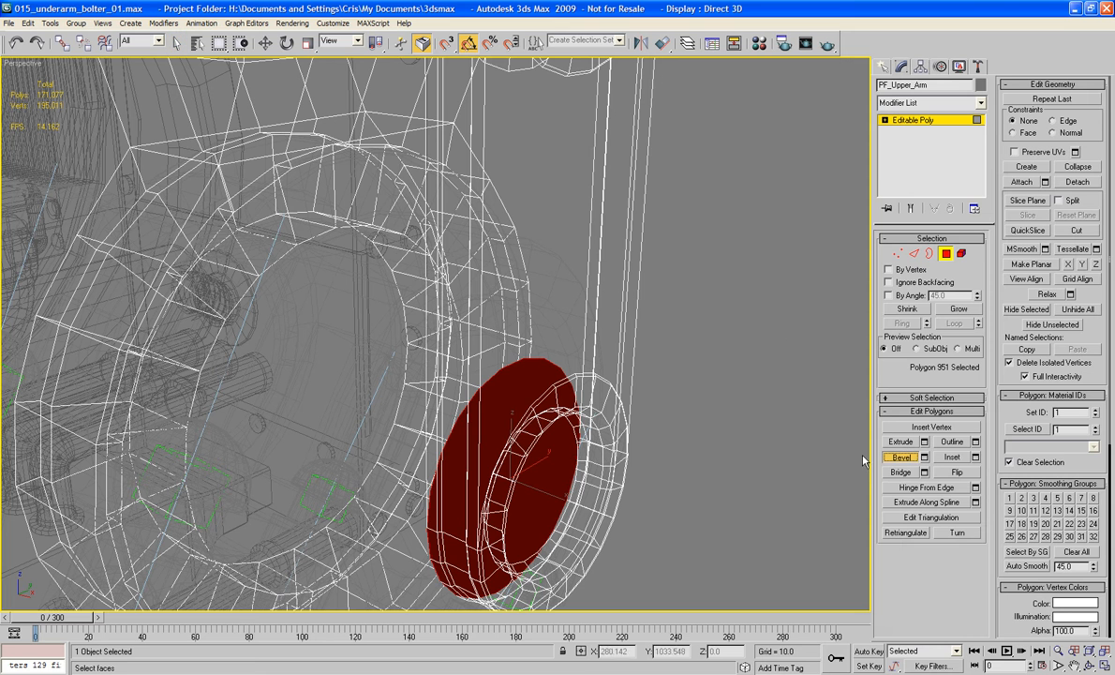
left_click_drag(495, 437, 487, 442)
left_click(494, 444)
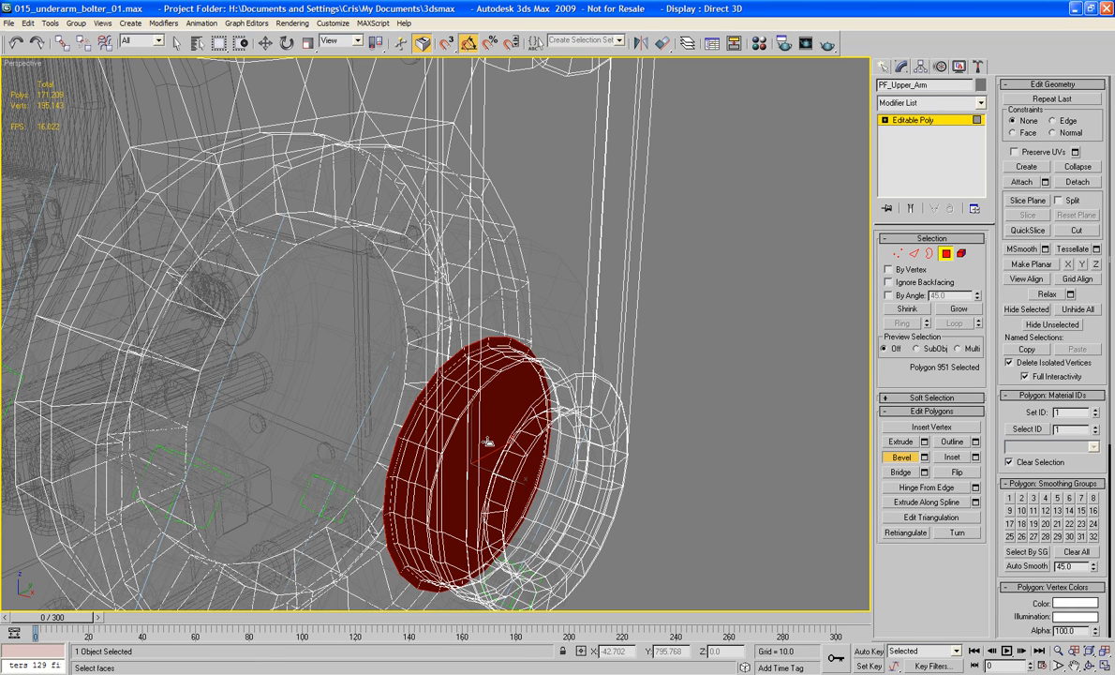
left_click(488, 444)
left_click_drag(488, 445, 487, 446)
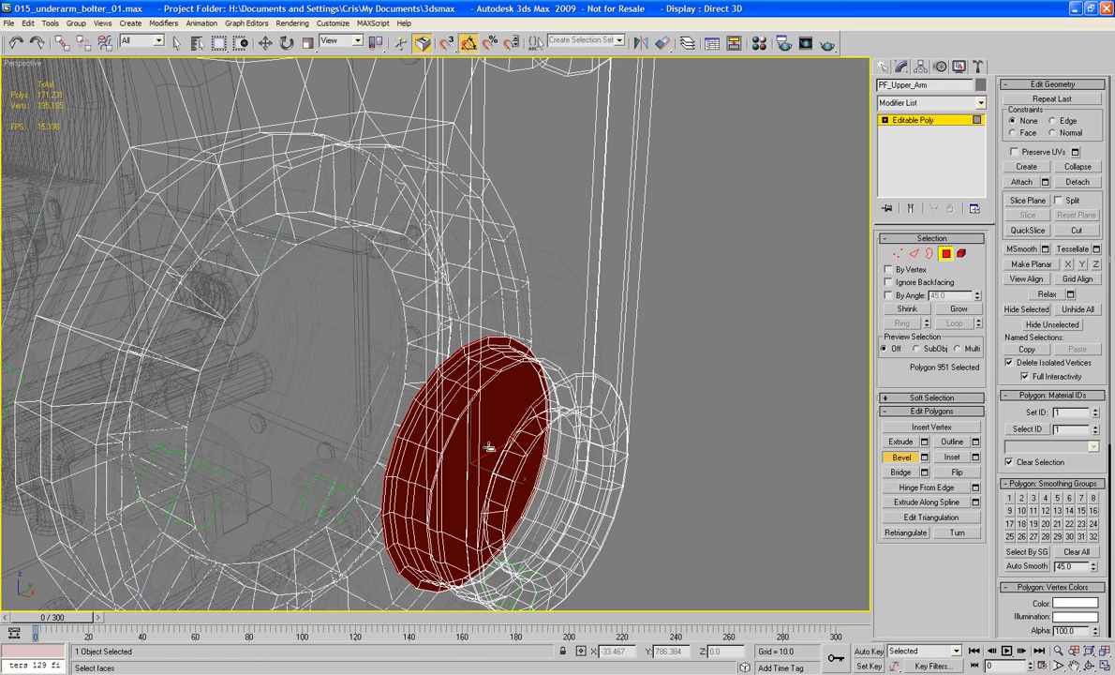
left_click_drag(488, 447, 498, 457)
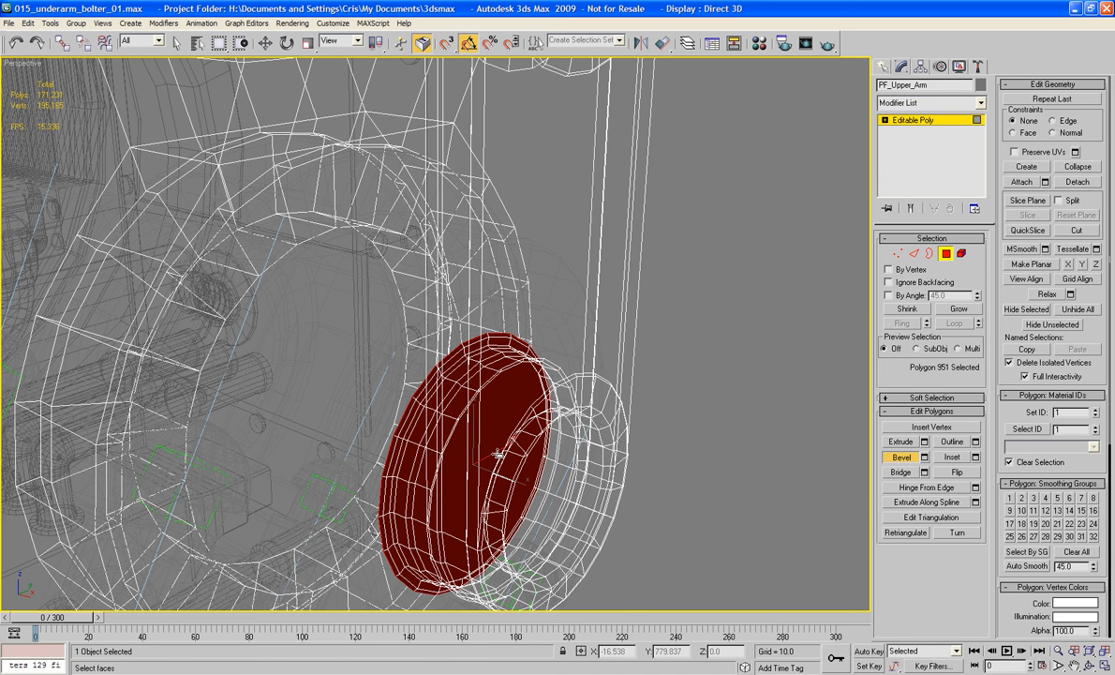
In shaded display, bevel the new pin's end polygon again to add another ring inside the elbow bracket's hub.
key("F3")
scroll(463, 418, "up", 5)
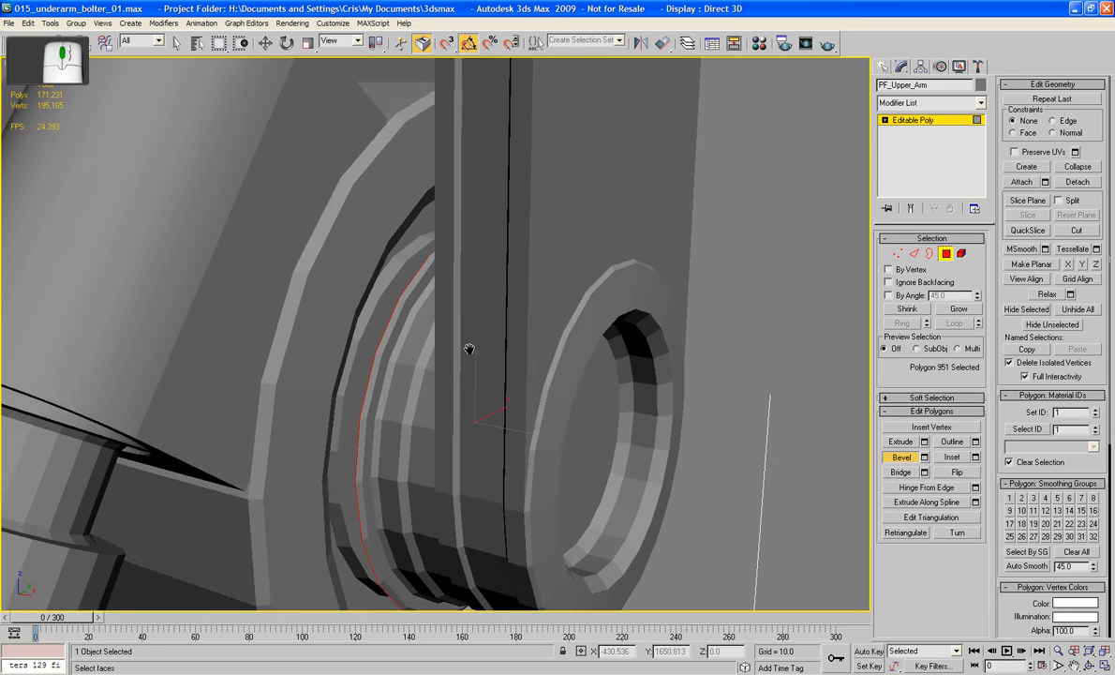
middle_click_drag(468, 348, 473, 299, "alt")
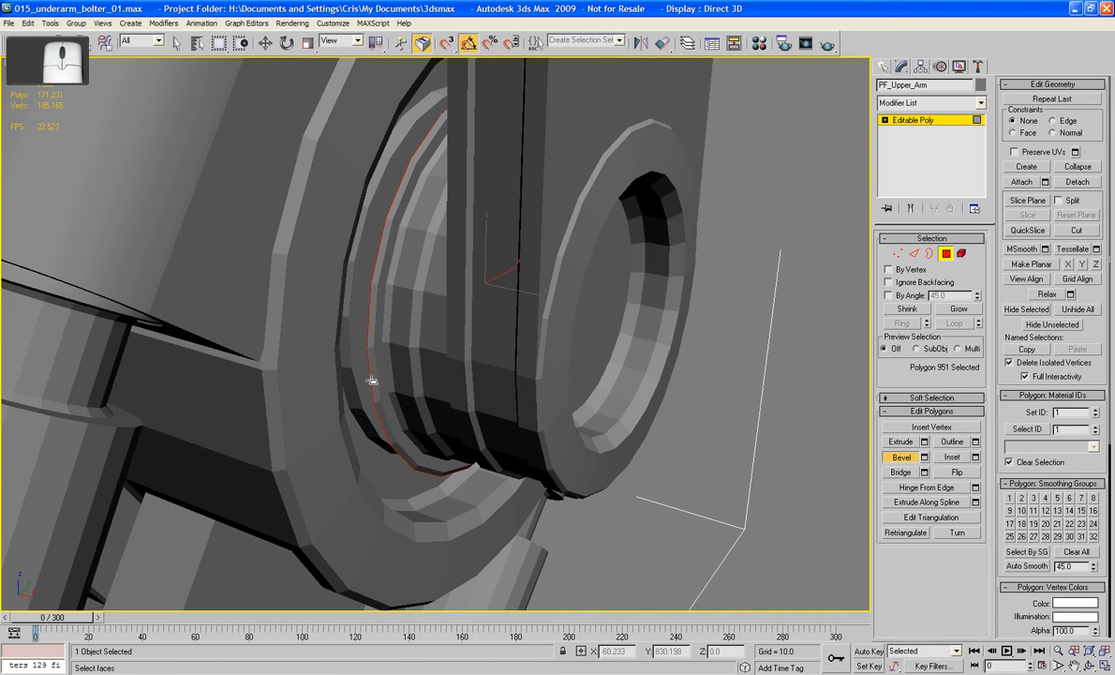
left_click_drag(371, 374, 371, 365)
scroll(371, 357, "down", 3)
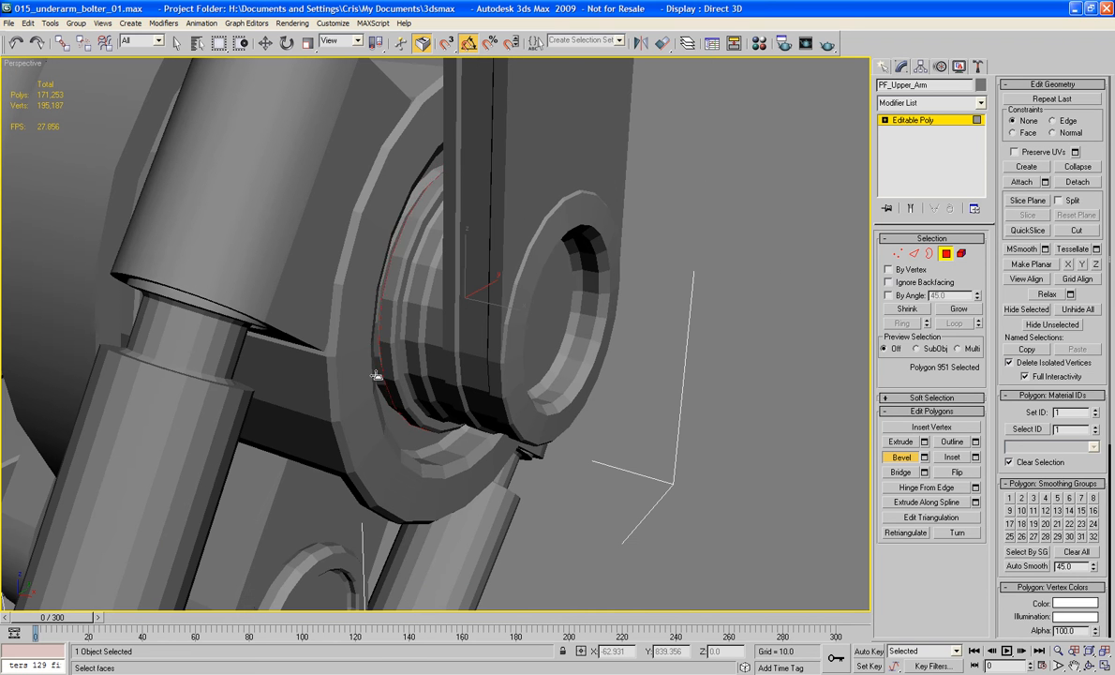
Back in wireframe, add two more bevels to the pin's end, recessing the last one, and deselect PF_Upper_Arm.
key("F4")
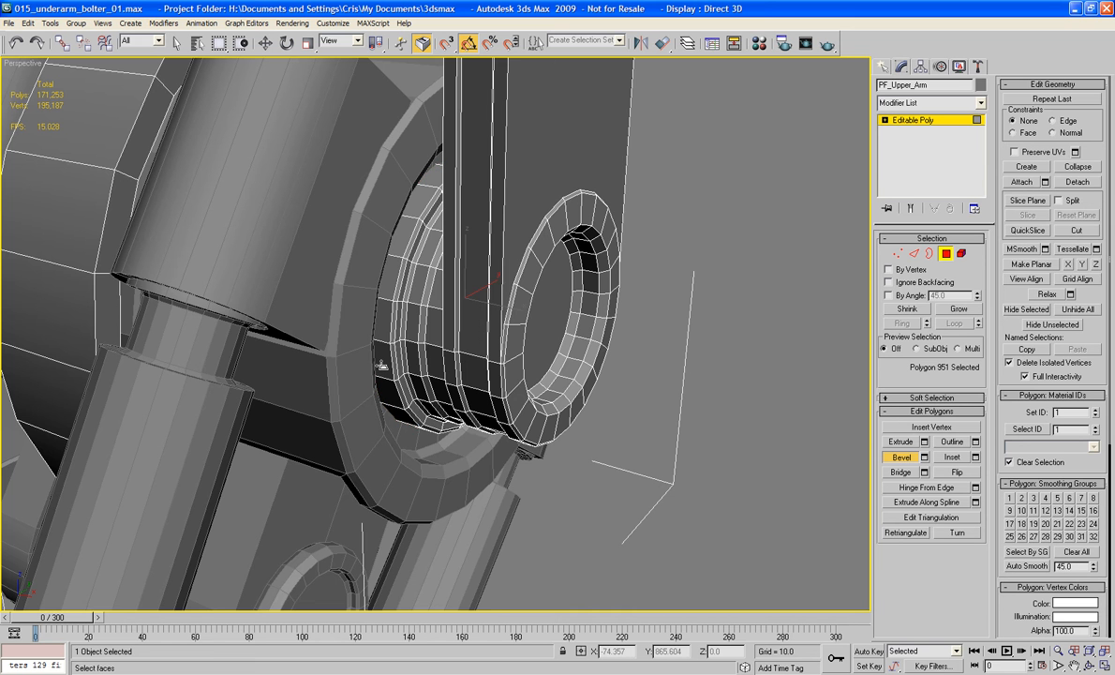
key("F3")
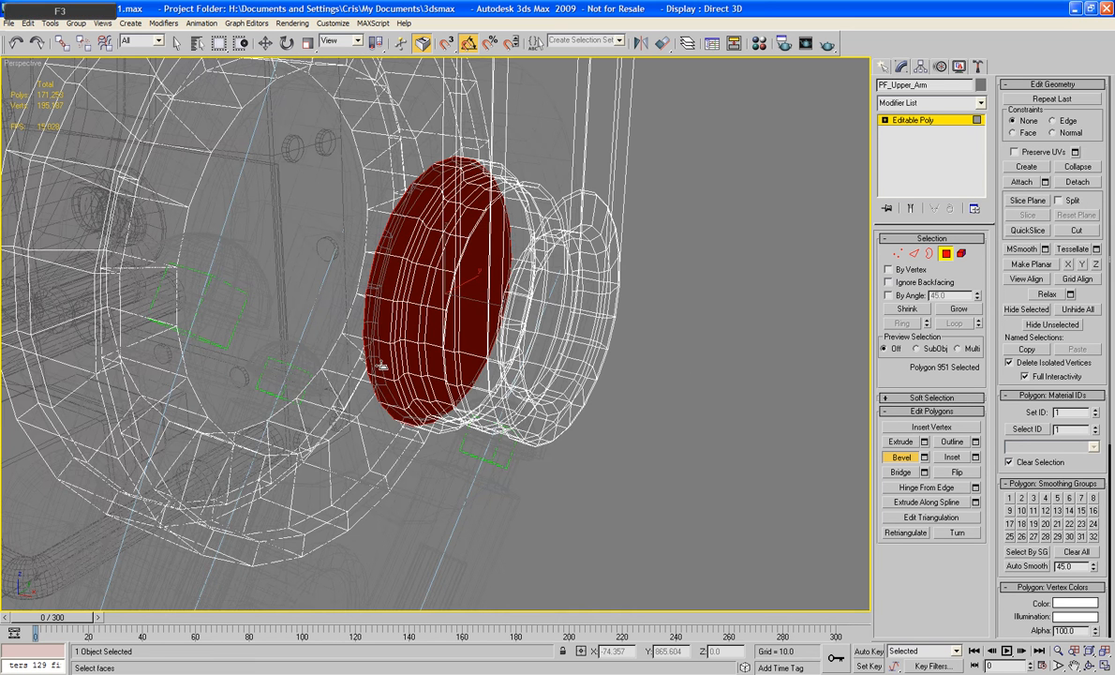
scroll(454, 368, "up", 4)
left_click_drag(454, 368, 456, 368)
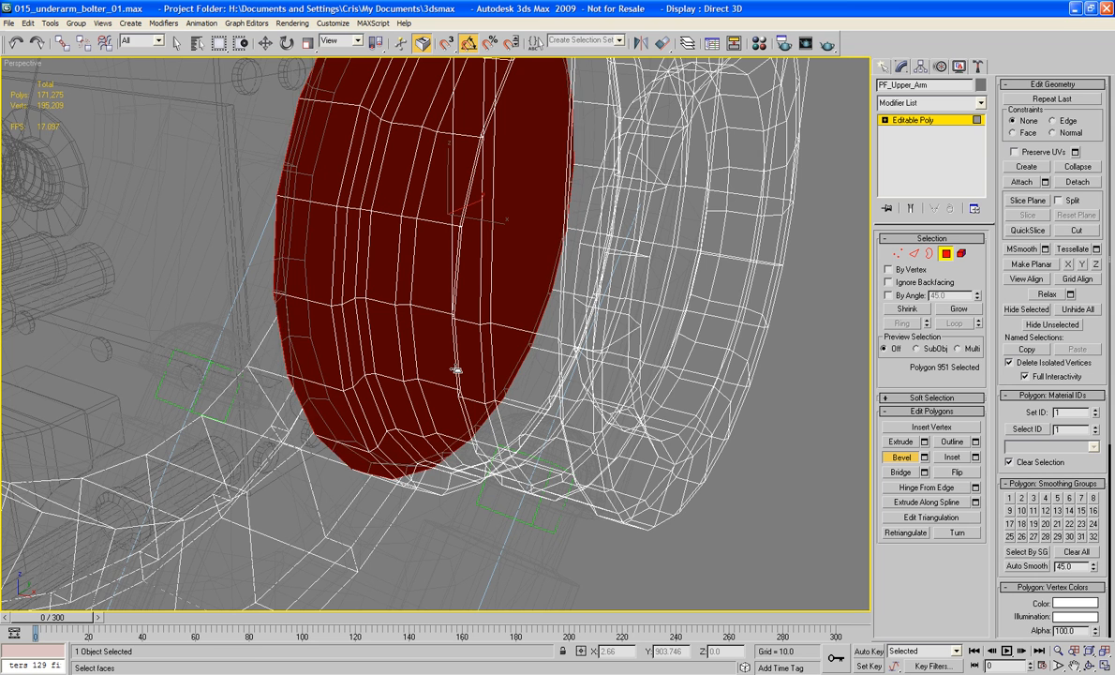
scroll(454, 368, "down", 2)
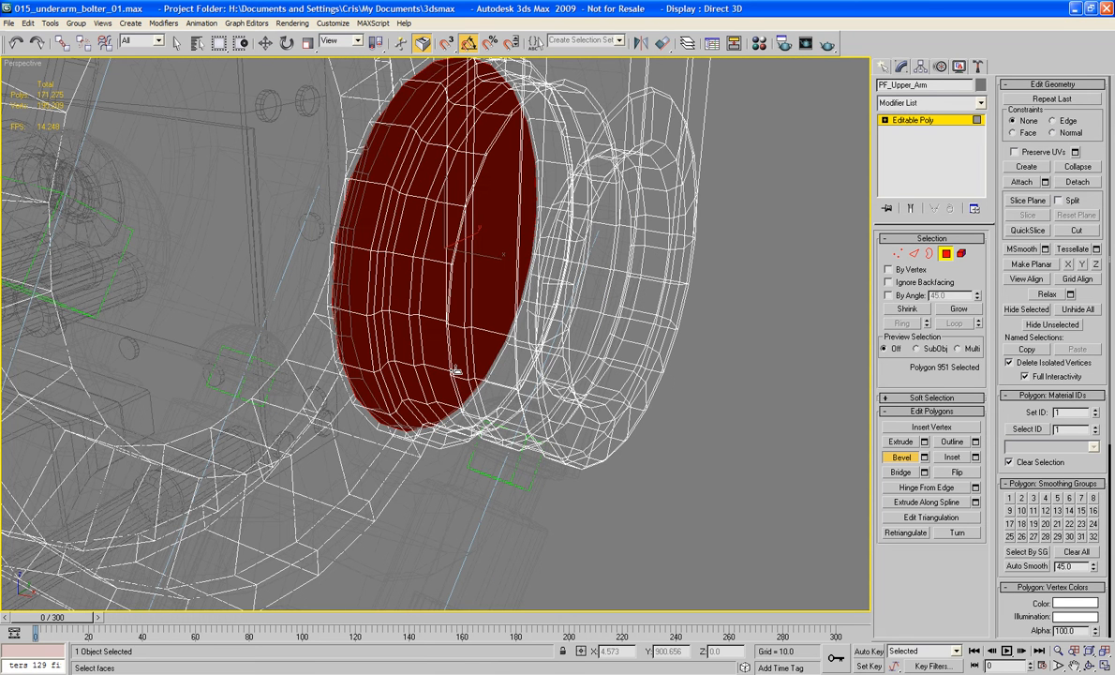
left_click_drag(453, 370, 443, 326)
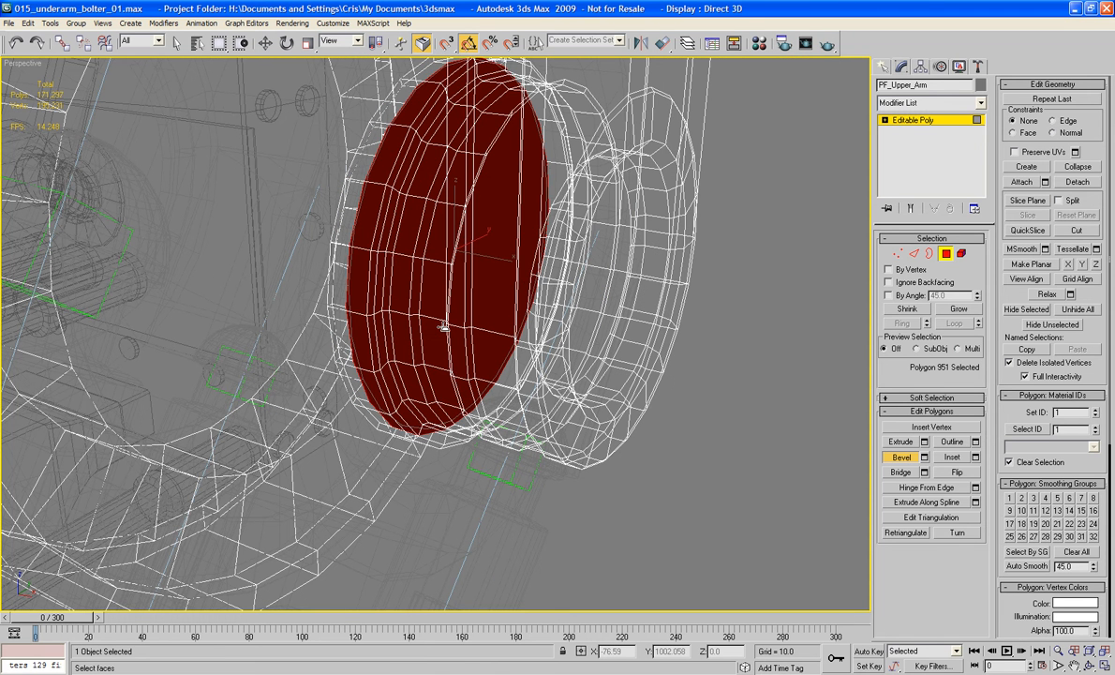
left_click(774, 346)
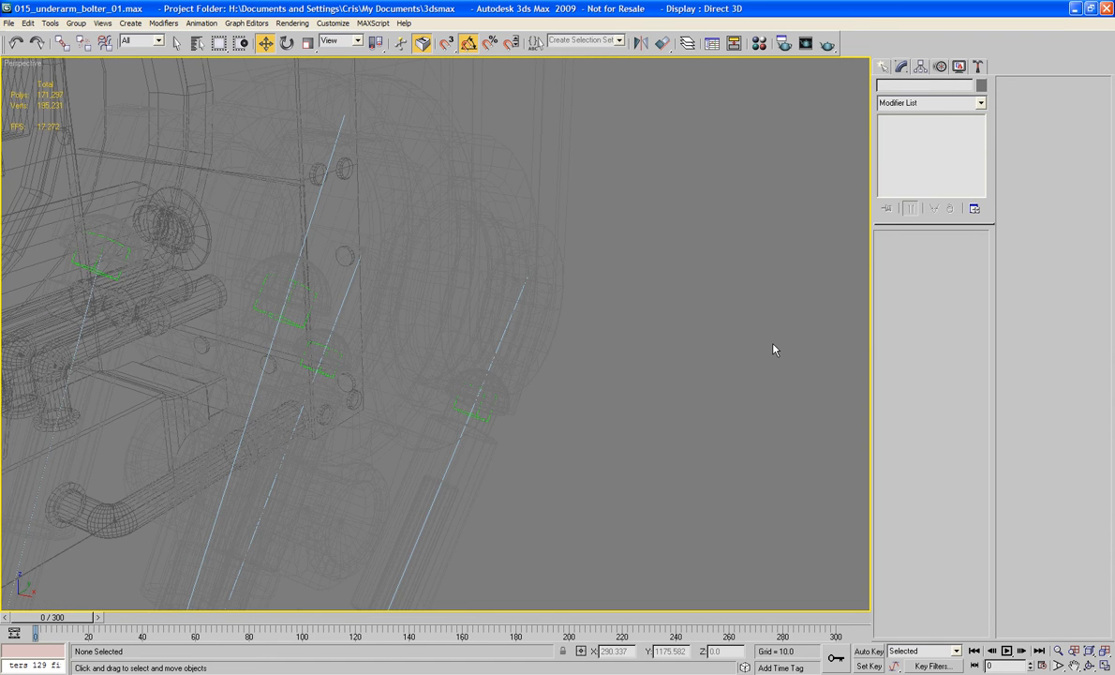
Try rotating PF_Elbow_Bracket 25 degrees about X to test the joint in shaded view, and undo the rotation.
key("F3")
mouse_move(773, 343)
middle_mouse_down("alt")
mouse_move(697, 368)
mouse_move(620, 360)
mouse_move(651, 363)
middle_mouse_up("alt")
scroll(695, 323, "down", 3)
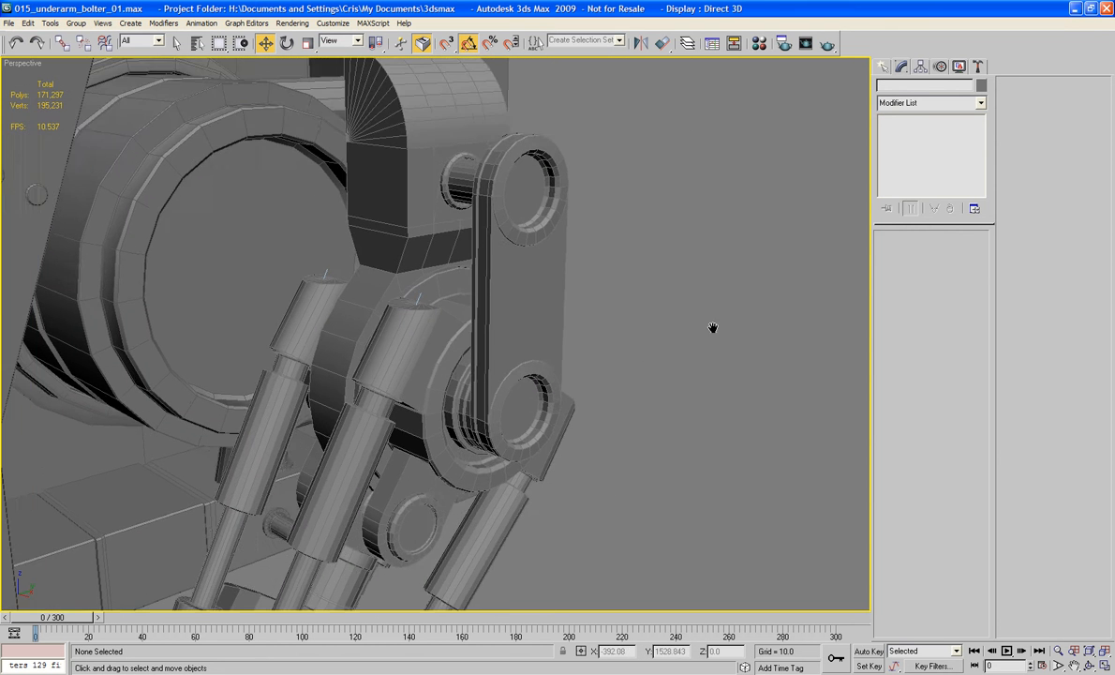
middle_click_drag(714, 326, 440, 377, "alt")
left_click(443, 376)
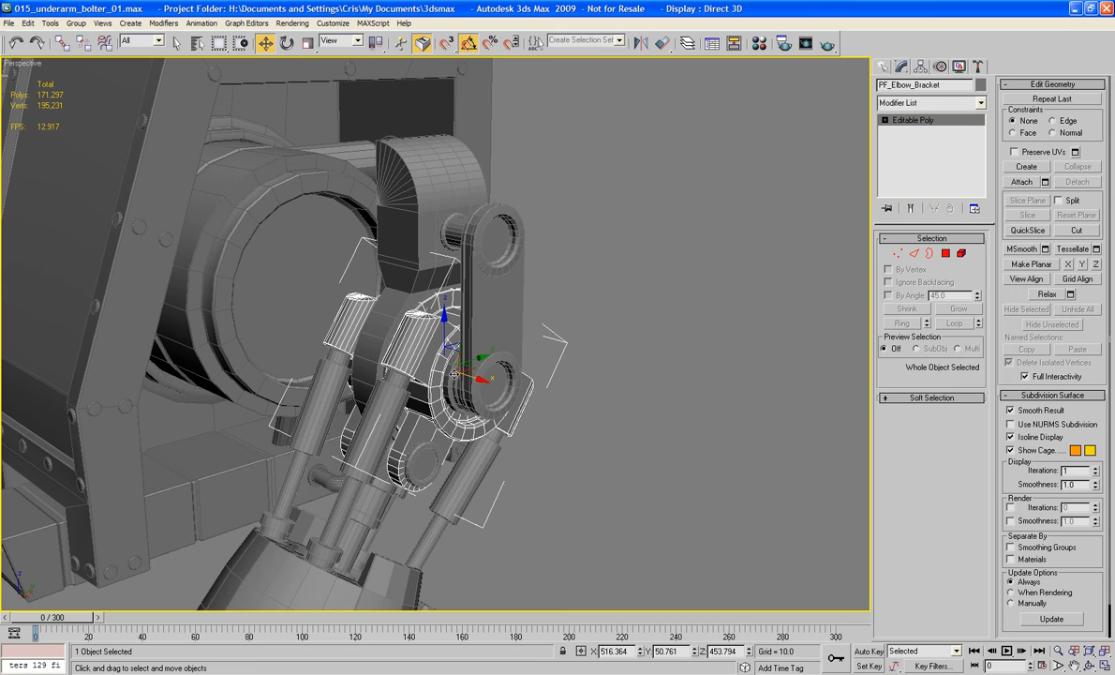
key("e")
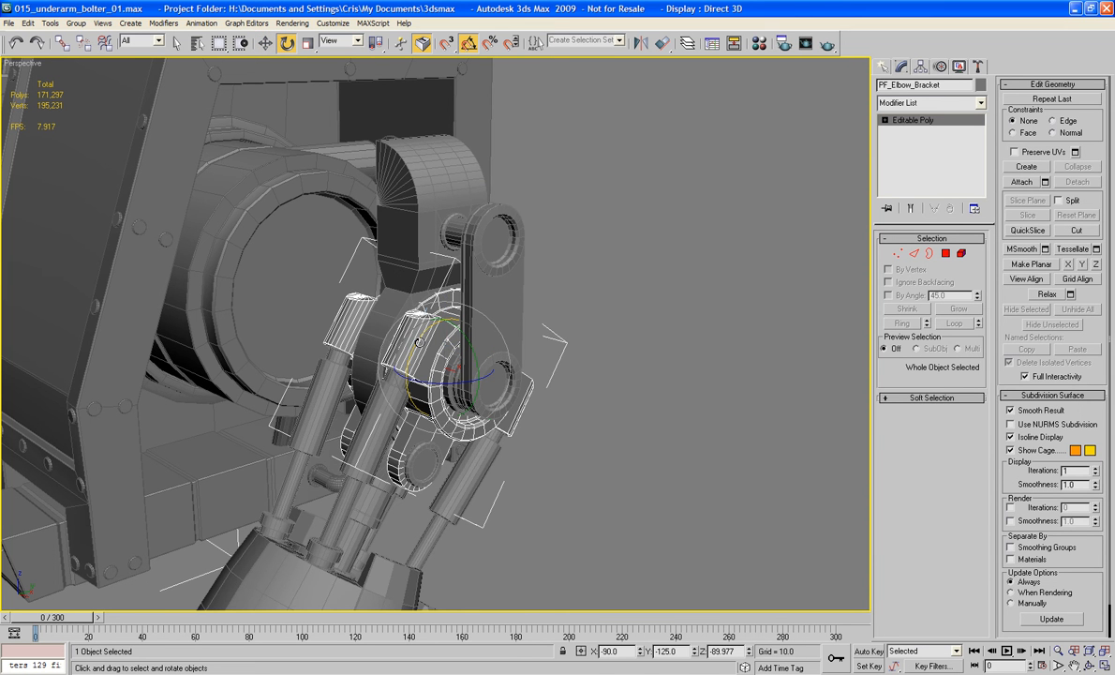
left_click_drag(419, 343, 526, 271)
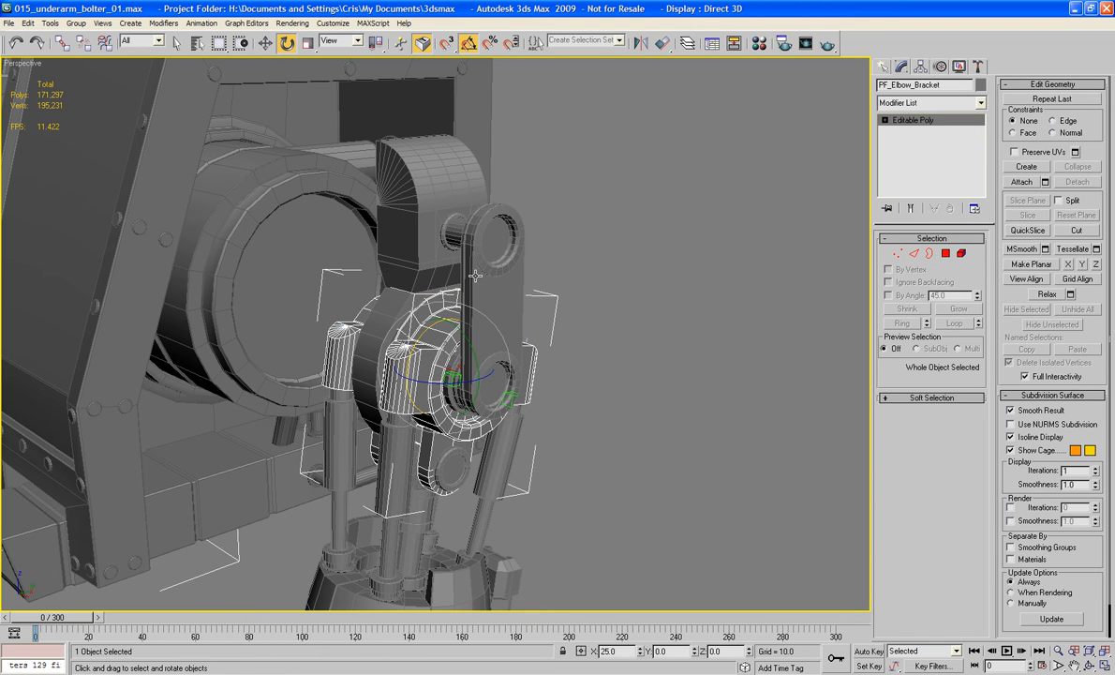
key("ctrl+z")
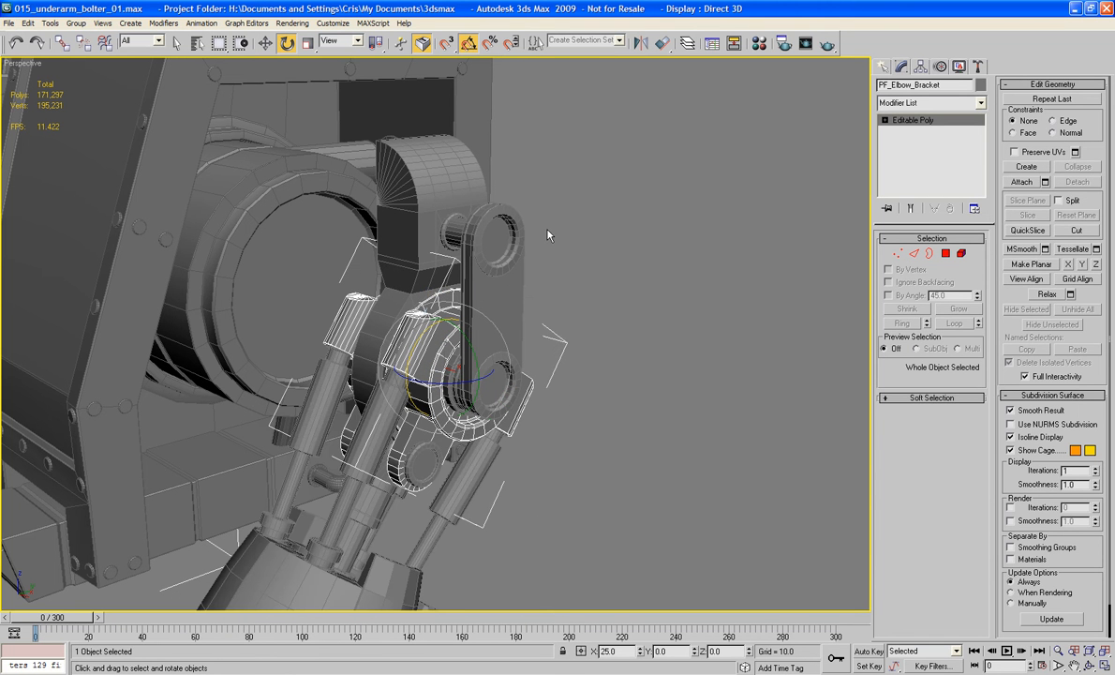
Select PF_Upper_Arm instead of PF_Elbow_Bracket and start editing its geometry at polygon level.
middle_click_drag(548, 234, 513, 319, "alt")
scroll(512, 320, "up", 2)
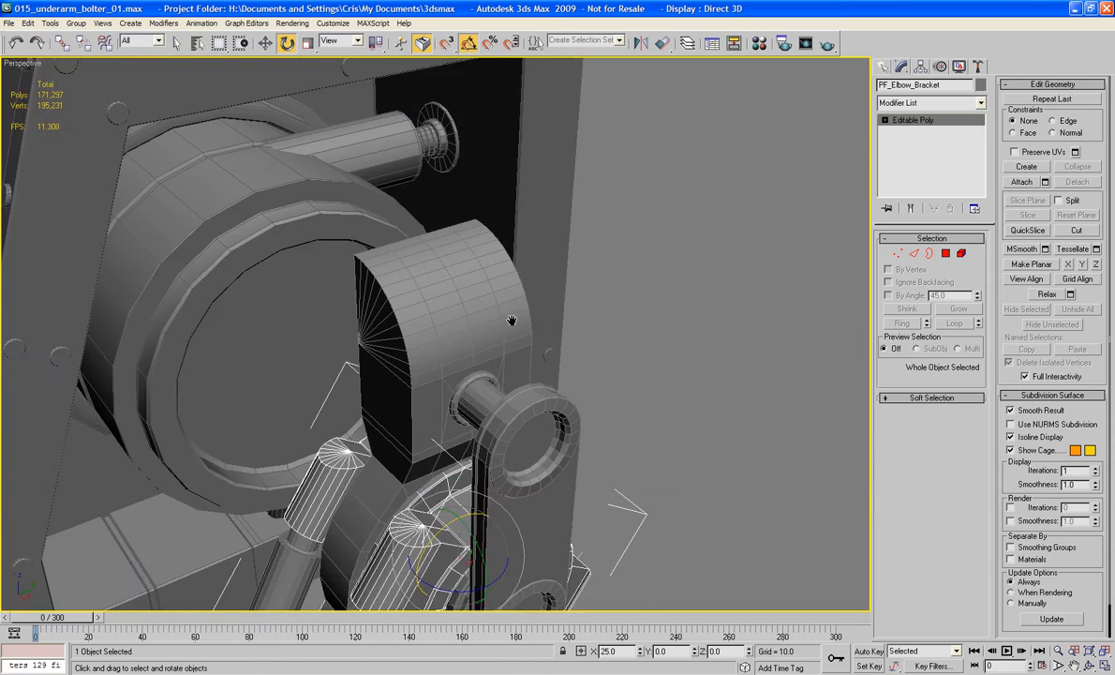
scroll(511, 321, "up", 3)
middle_click_drag(437, 316, 418, 250, "alt")
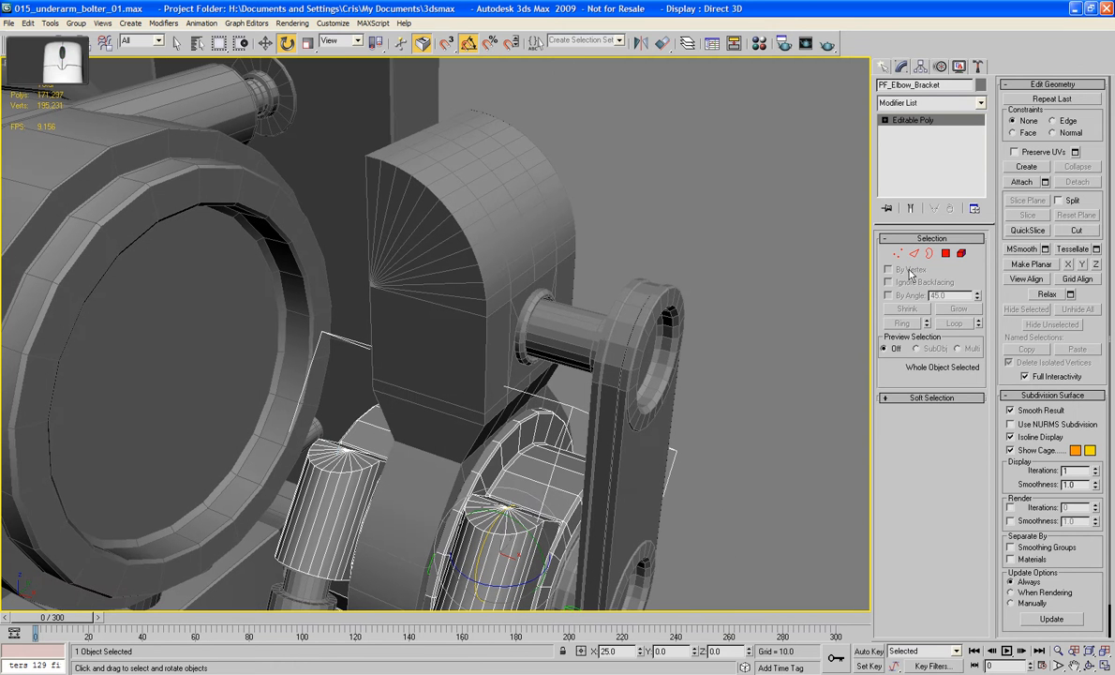
left_click(946, 253)
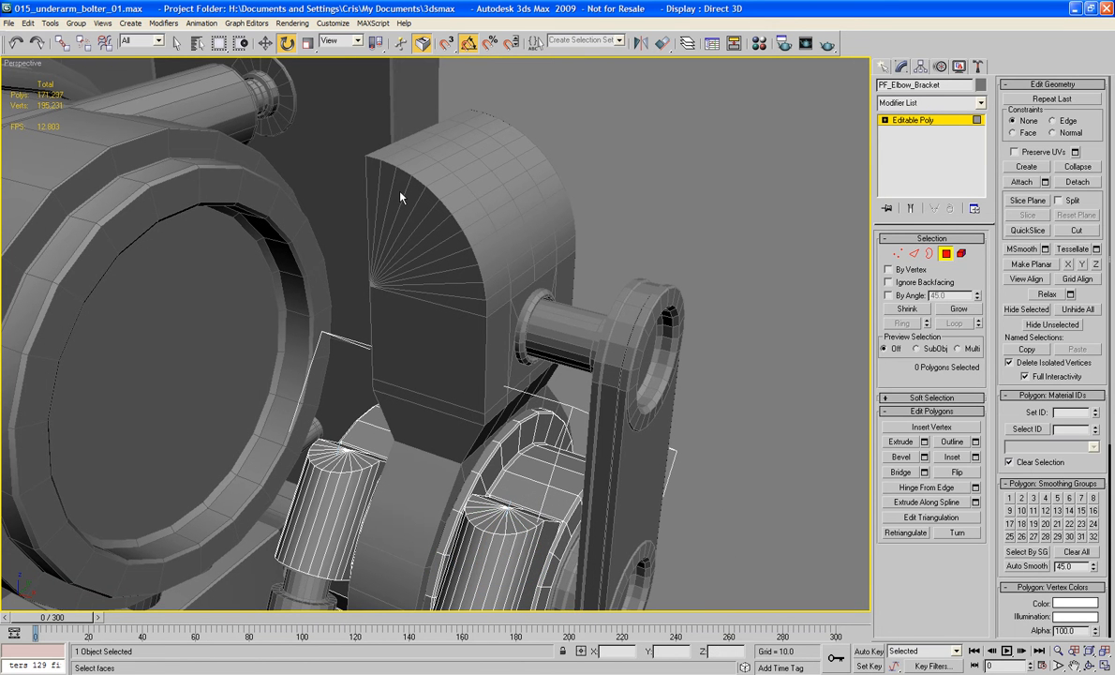
left_click(946, 253)
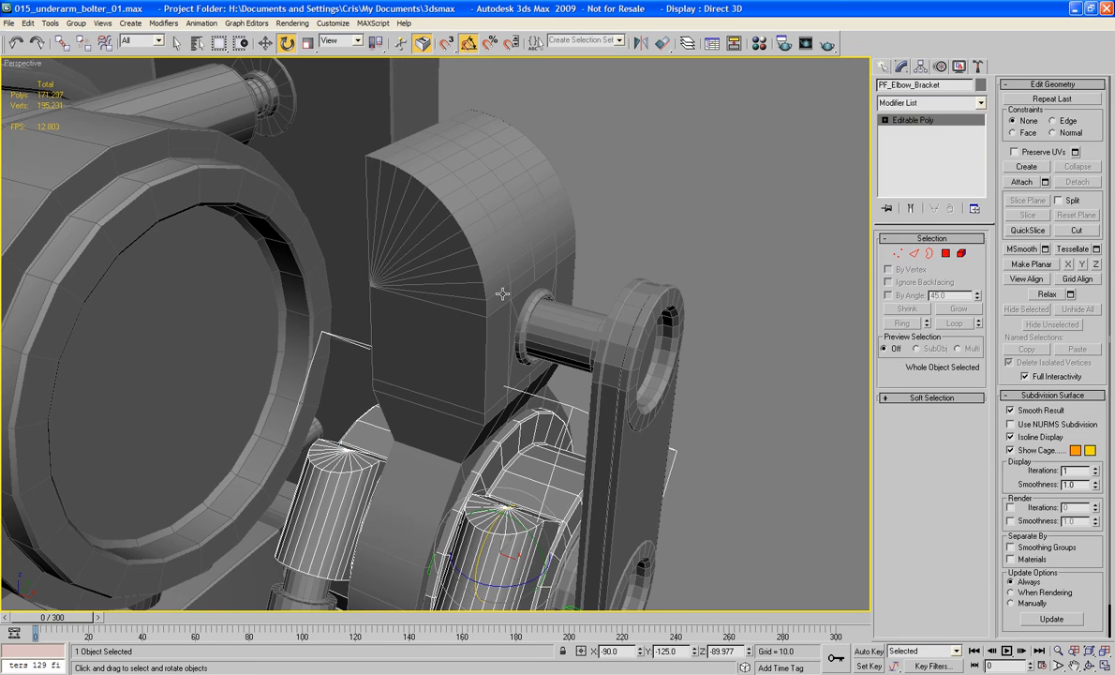
left_click(500, 293)
key("3")
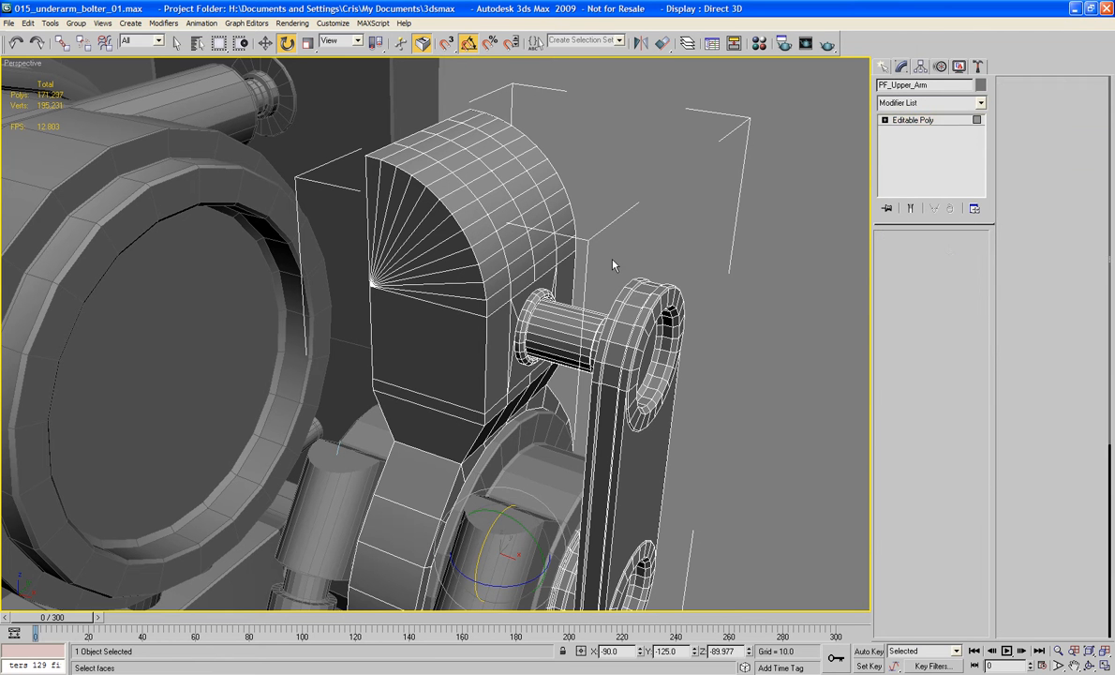
Select all twelve polygons of the triangular fan on the flat end face of PF_Upper_Arm's curved shoulder block.
left_click(403, 242)
left_click(372, 204)
left_click(382, 202, "ctrl")
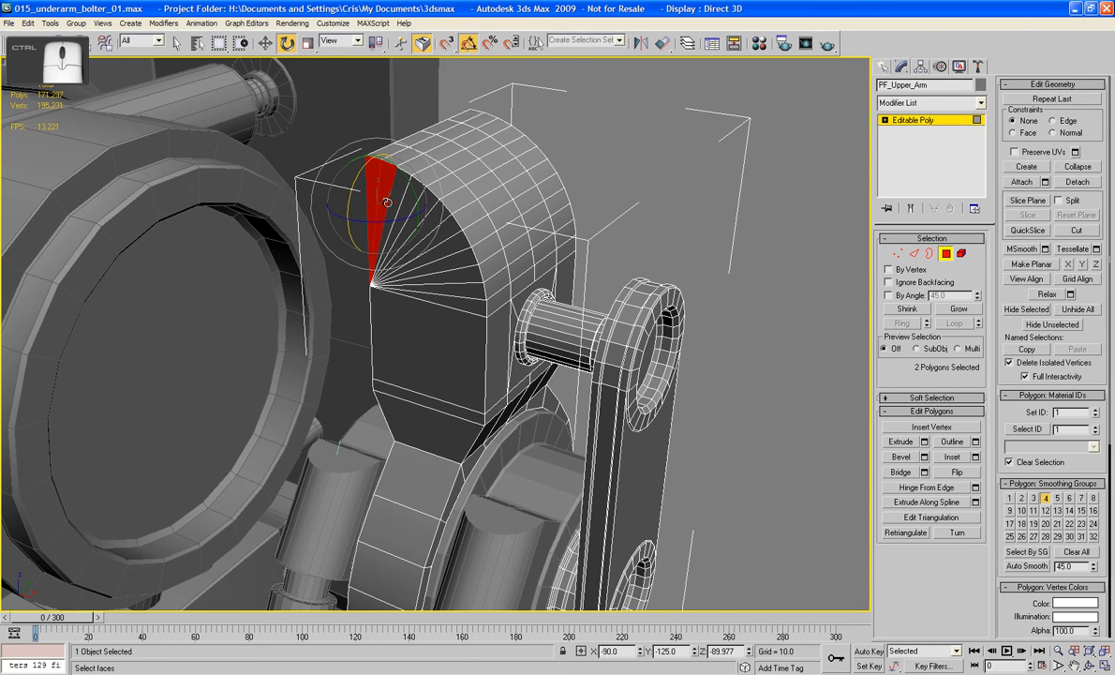
left_click(390, 203, "ctrl")
left_click(401, 208, "ctrl")
left_click(415, 214, "ctrl")
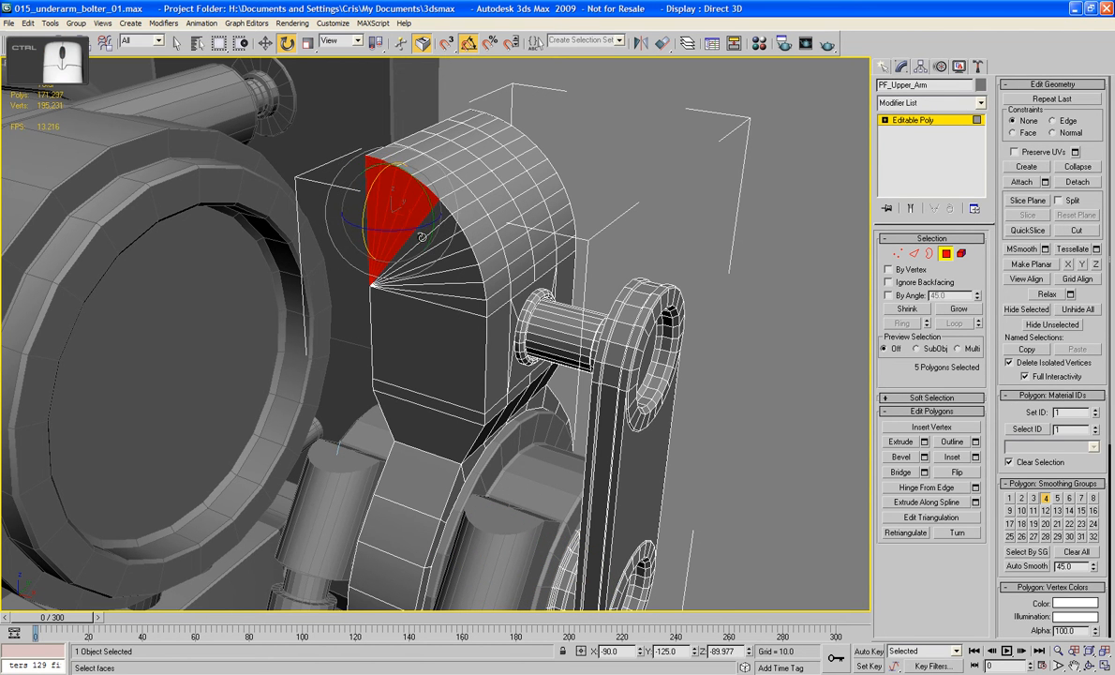
left_click(429, 227, "ctrl")
left_click(437, 245, "ctrl")
left_click(446, 255, "ctrl")
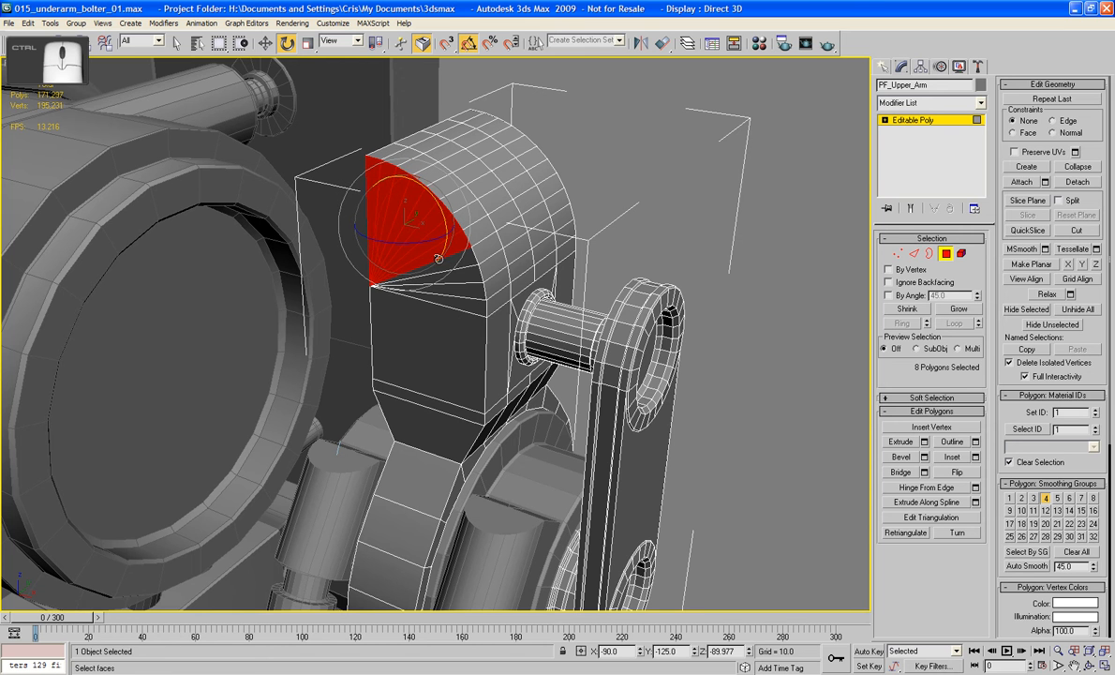
left_click(453, 267, "ctrl")
left_click(459, 283, "ctrl")
left_click(464, 293, "ctrl")
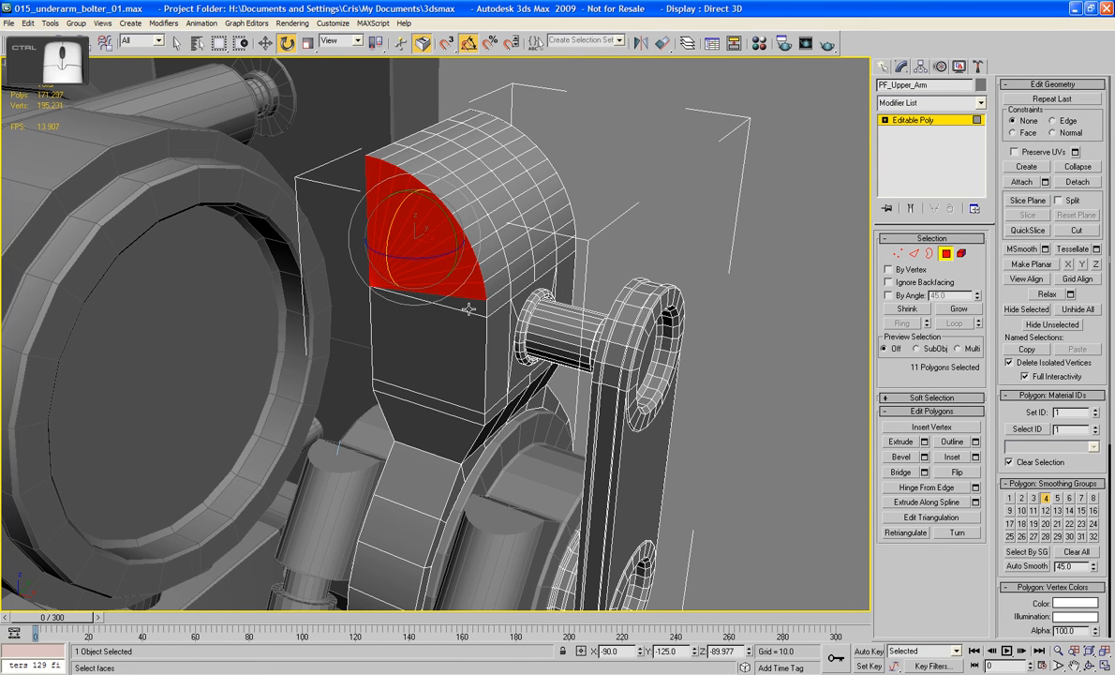
left_click(471, 309, "ctrl")
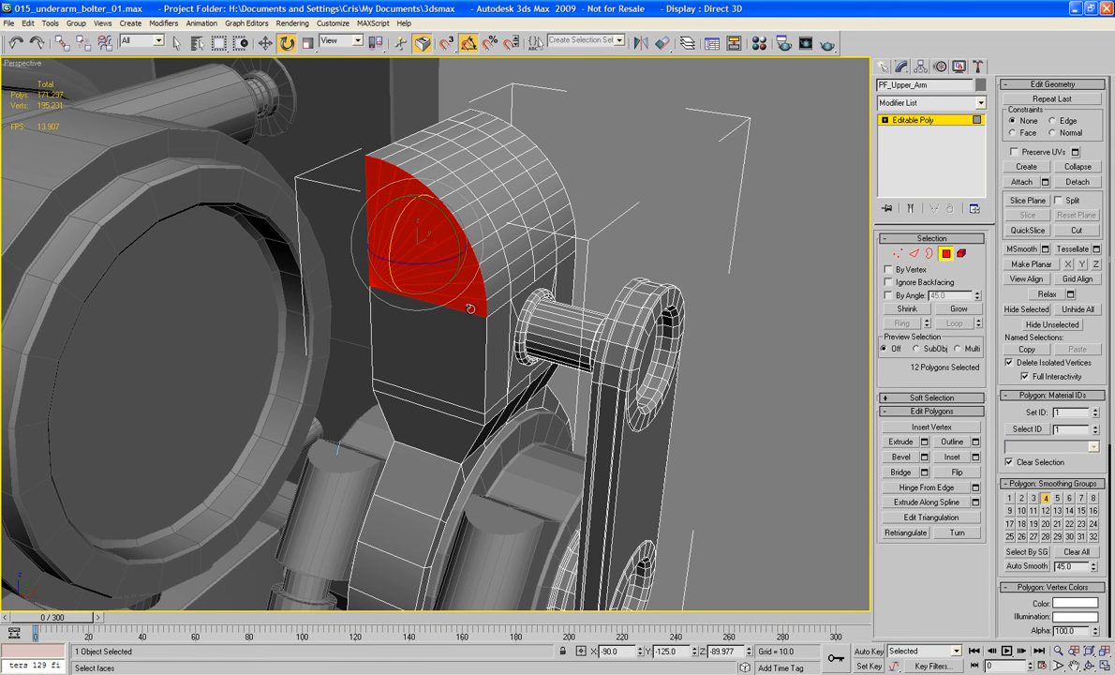
Try hinging the selected fan polygons from two different edges with Hinge From Edge, undoing each attempt.
left_click(908, 489)
left_click_drag(447, 306, 467, 375)
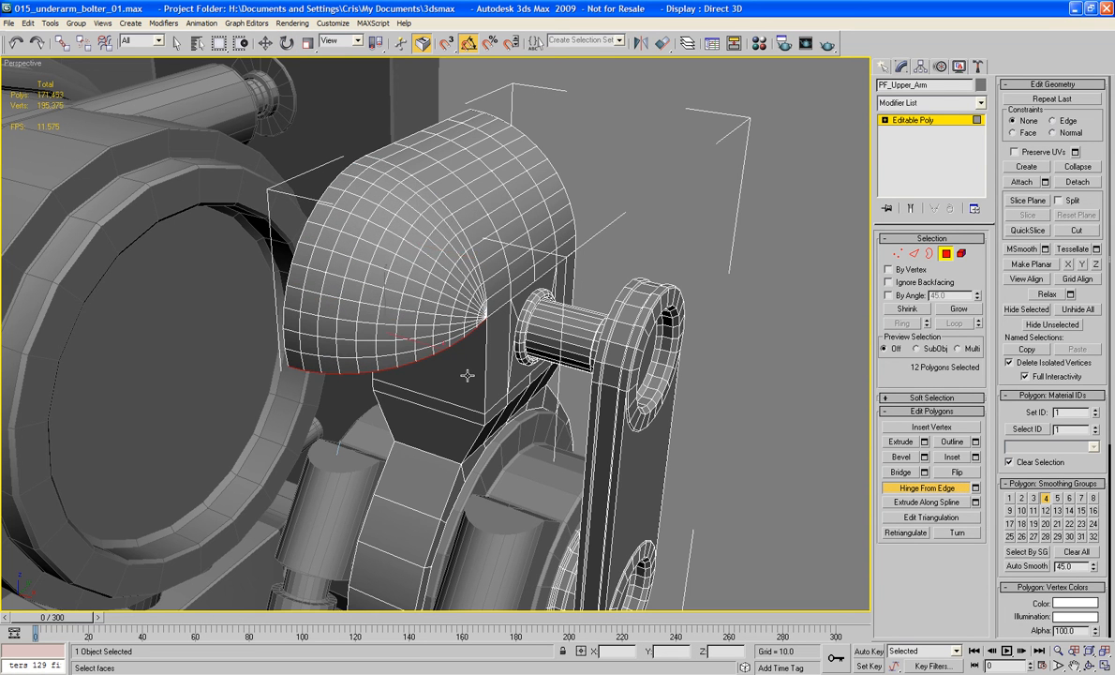
key("ctrl+z")
left_click_drag(367, 277, 716, 348)
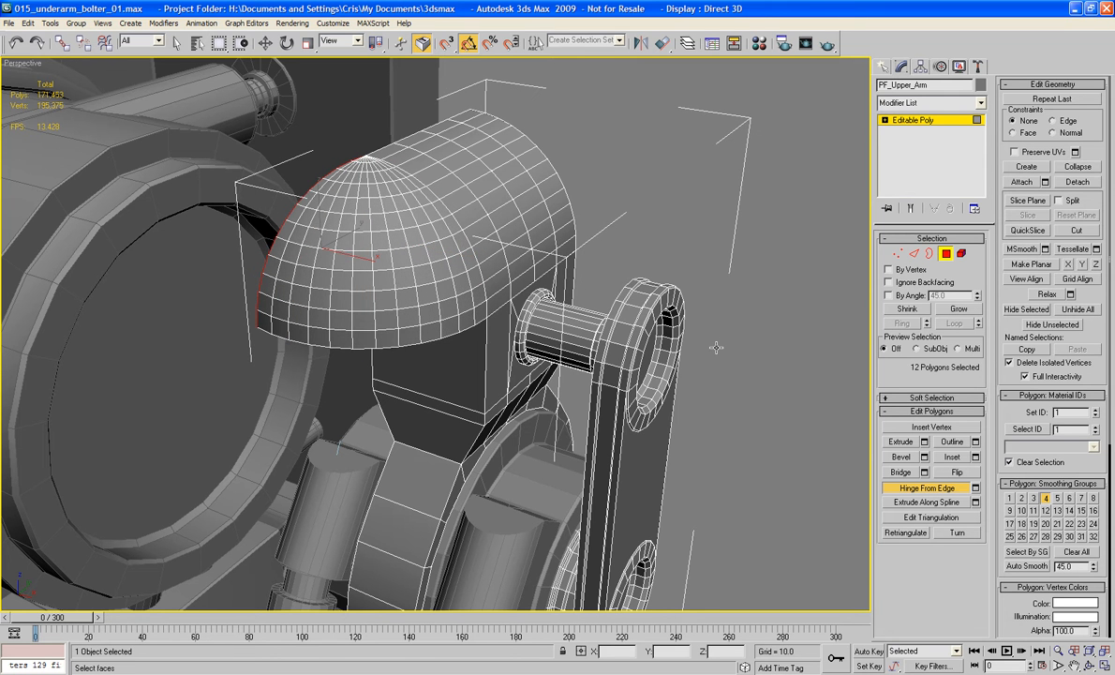
key("ctrl+z")
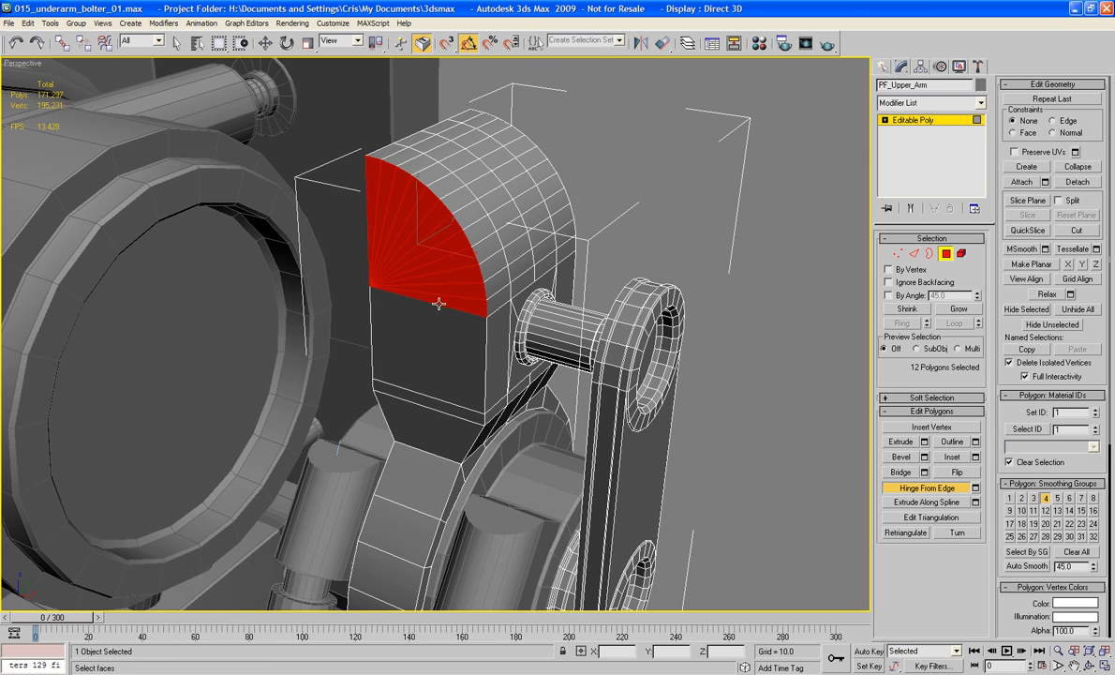
Add the large polygon below the fan to the selection, save the scene, and open the Hinge From Edge settings.
key("e")
left_click(419, 358, "ctrl")
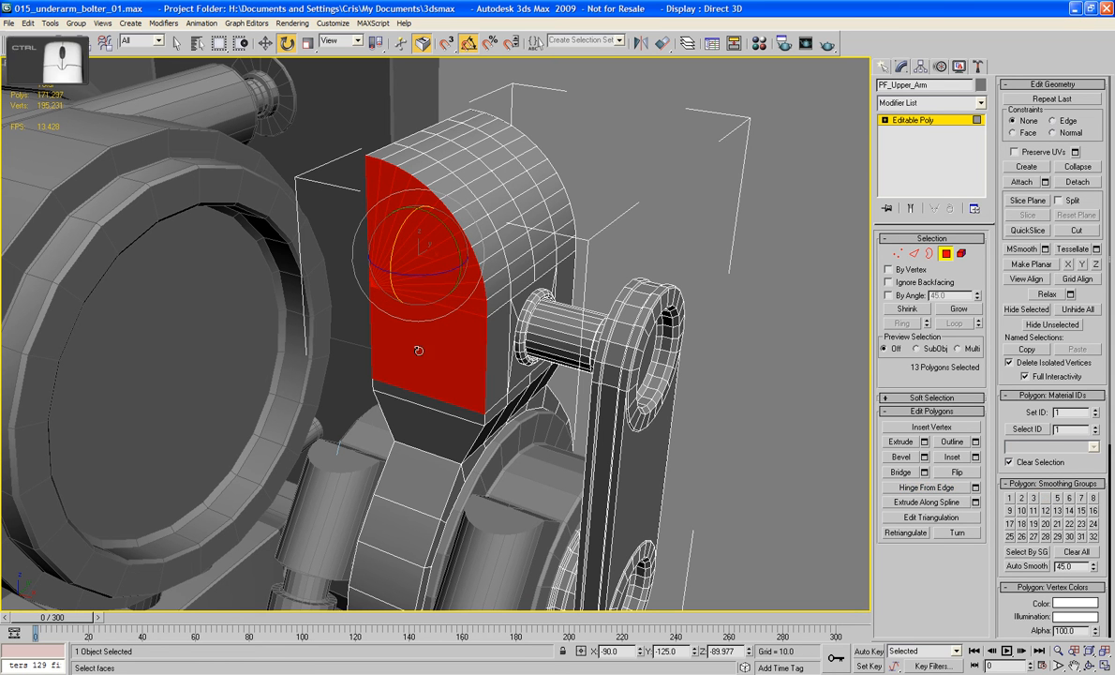
key("ctrl+s")
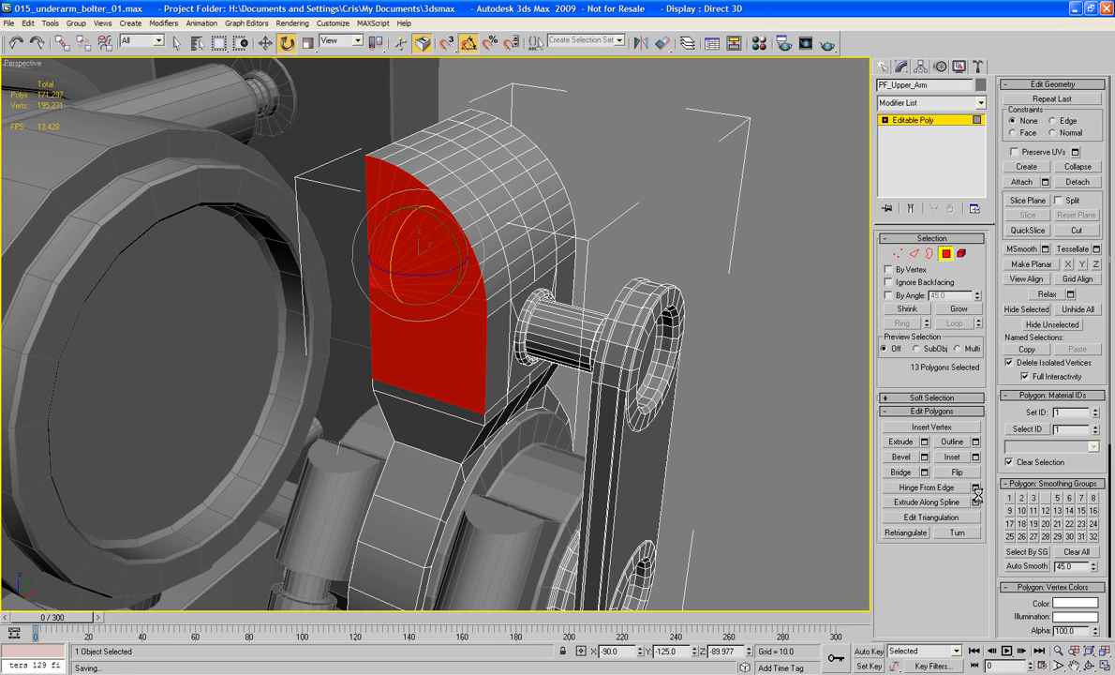
left_click(975, 488)
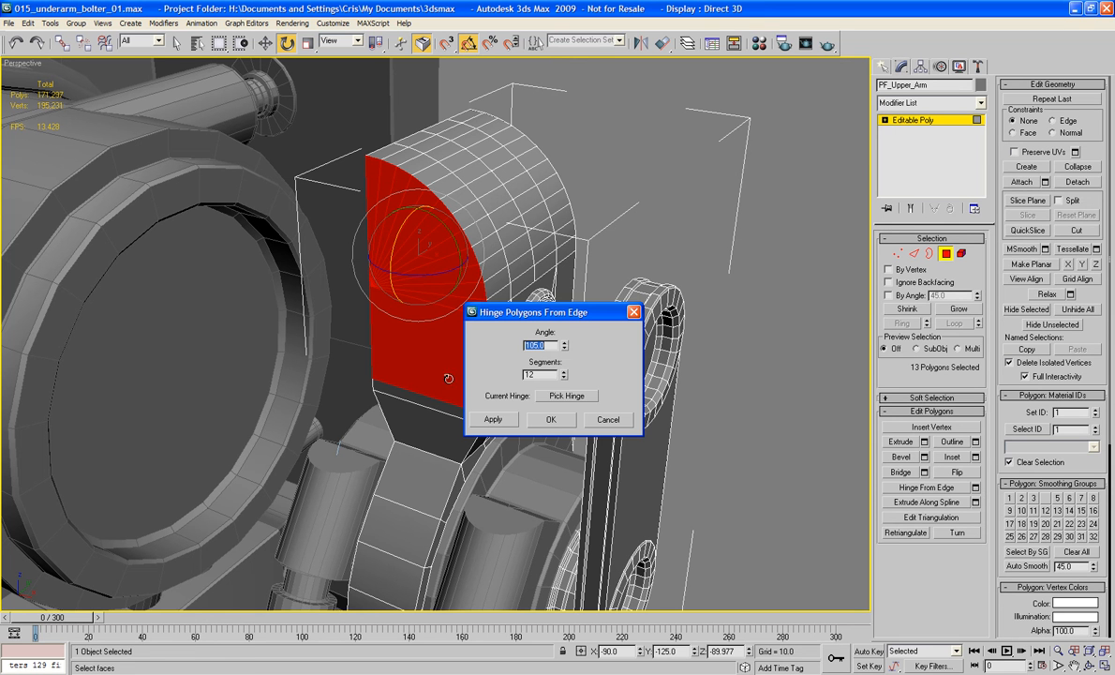
Hinge the selected end polygons of the upper arm 90 degrees about their outer vertical edge, using 12 segments.
left_click(583, 397)
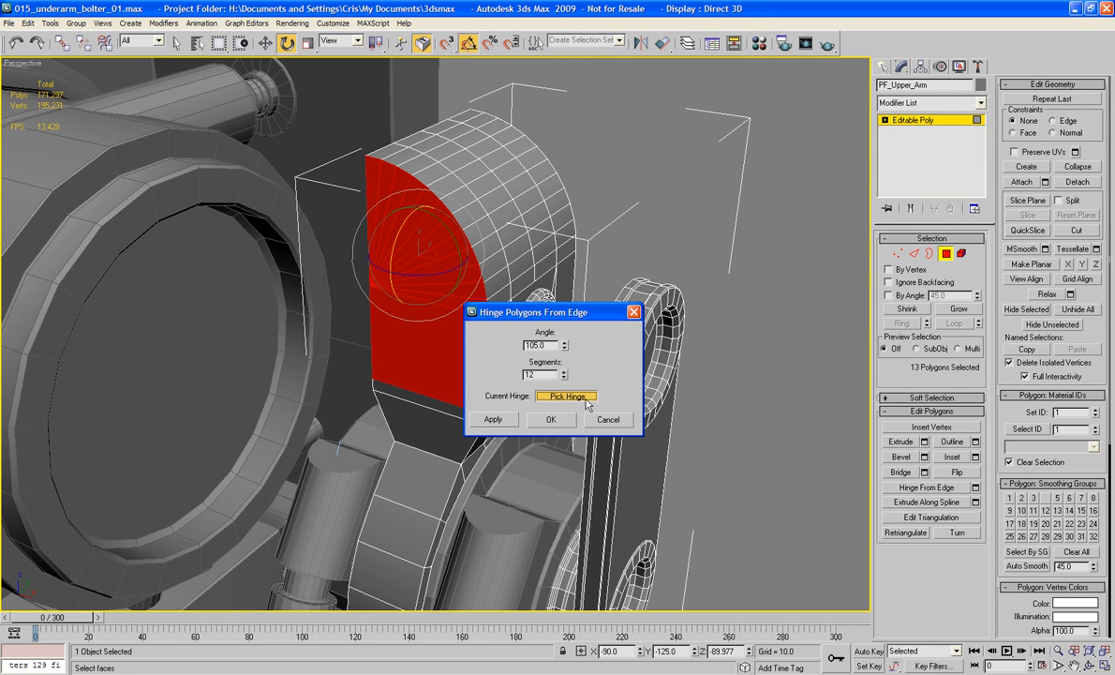
left_click(372, 345)
double_click(541, 345)
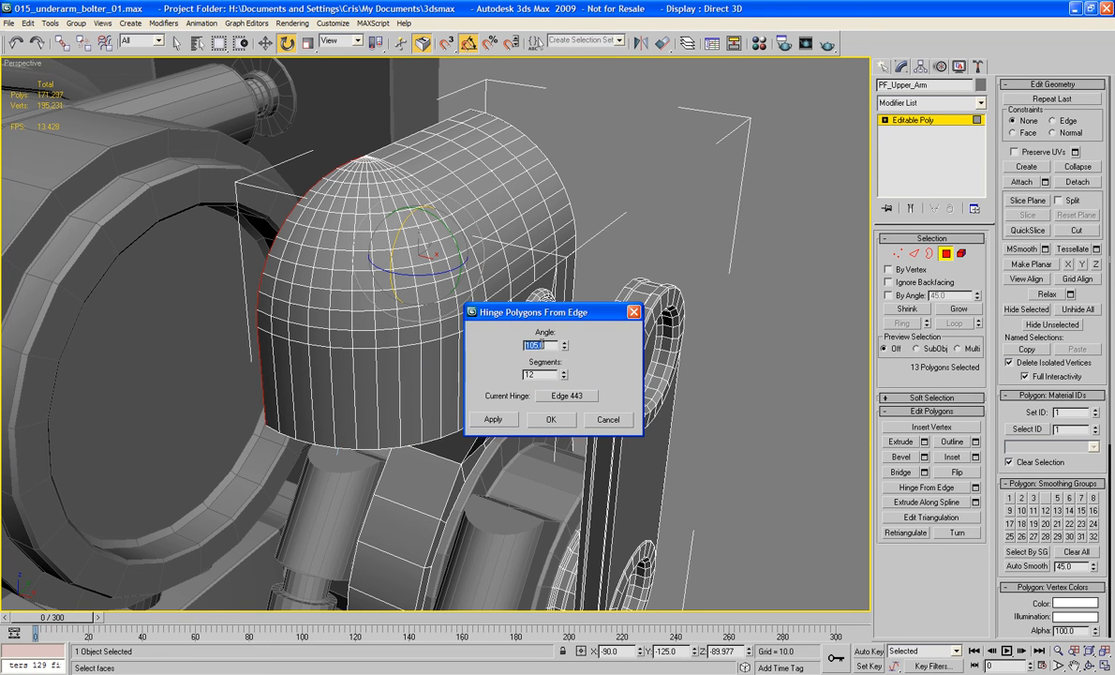
type("90")
key("Tab")
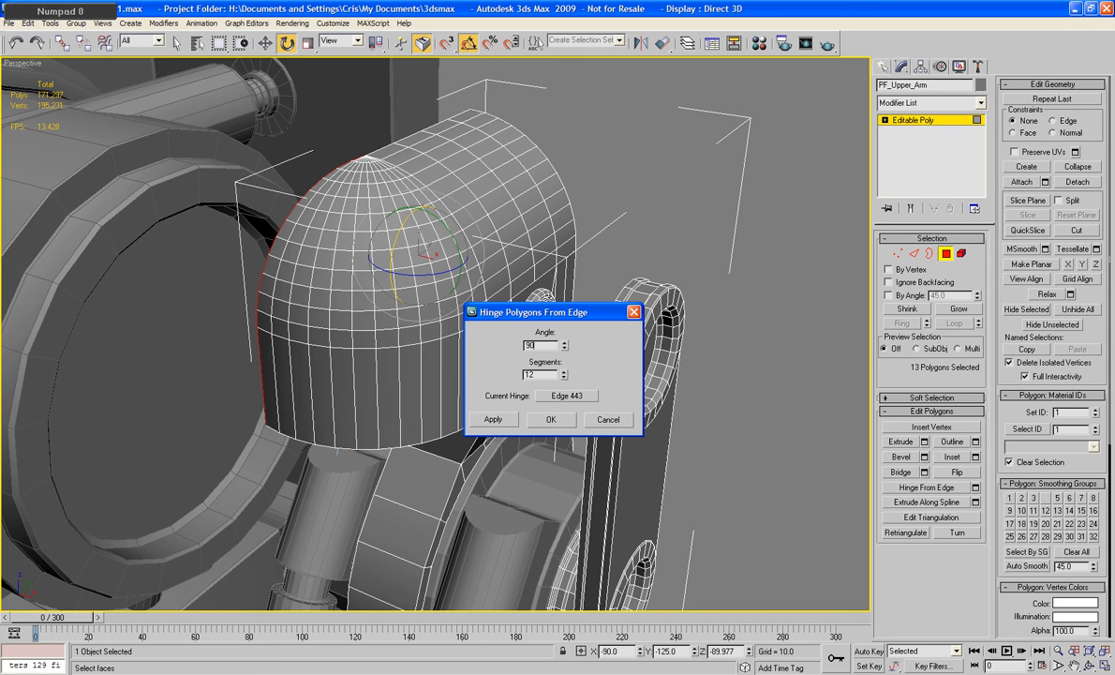
left_click(551, 419)
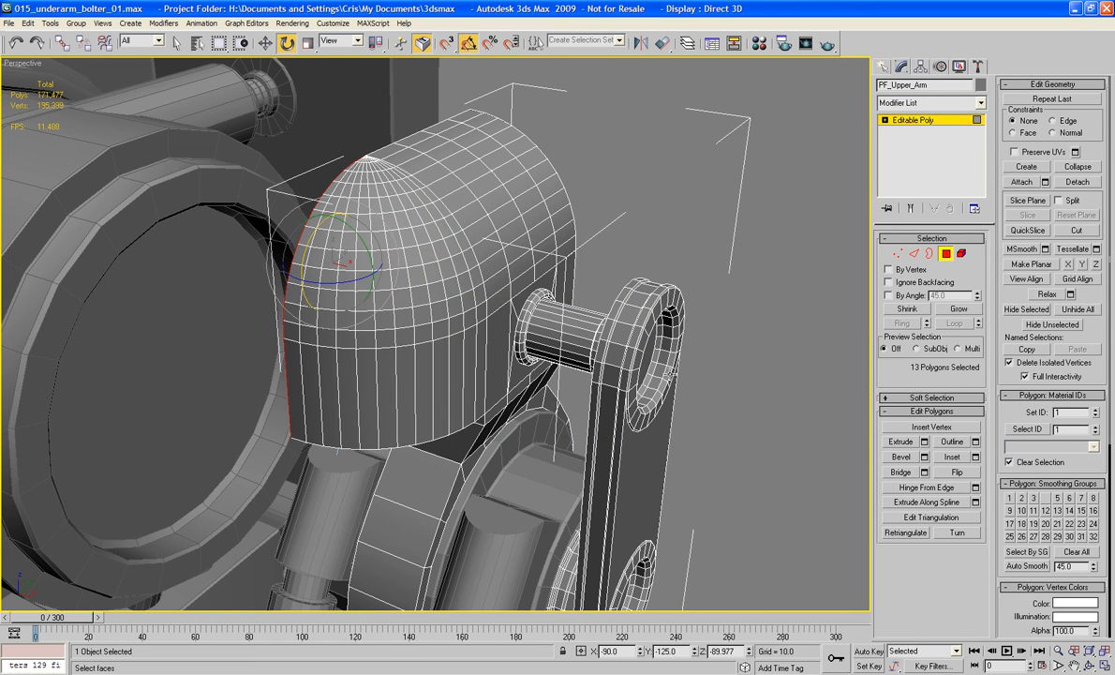
Select all the vertical edges of the lower band of the new rounded end and connect them with a horizontal edge loop.
left_click(764, 349)
middle_click_drag(763, 348, 670, 334, "alt")
middle_click_drag(468, 313, 573, 289)
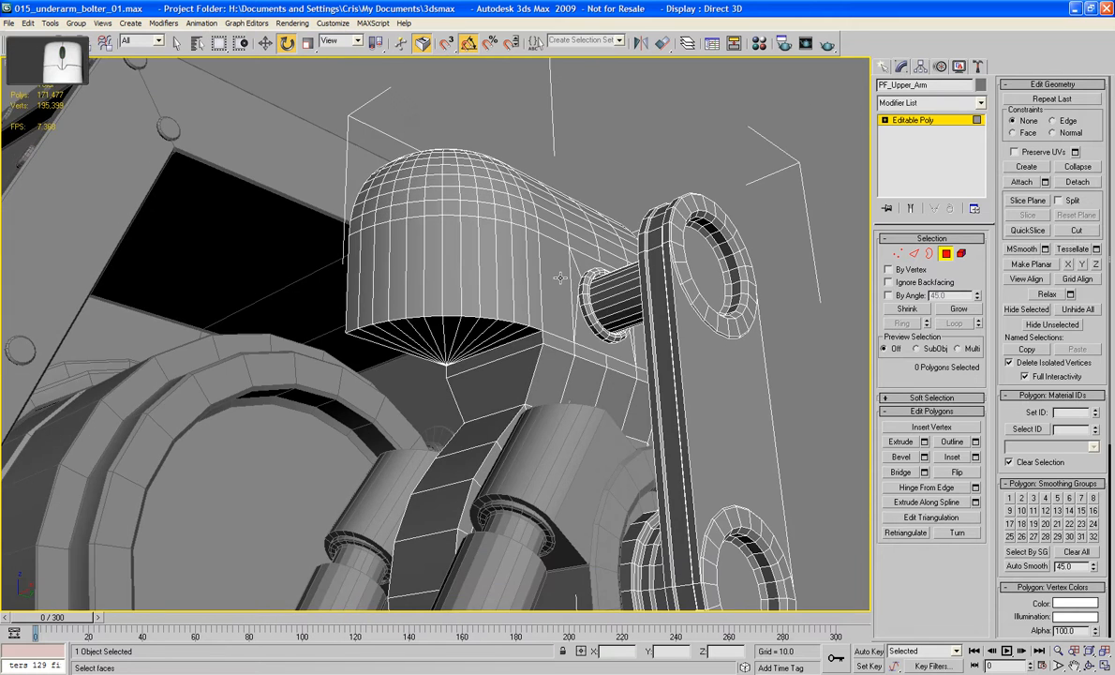
scroll(560, 278, "up", 3)
scroll(560, 277, "down", 2)
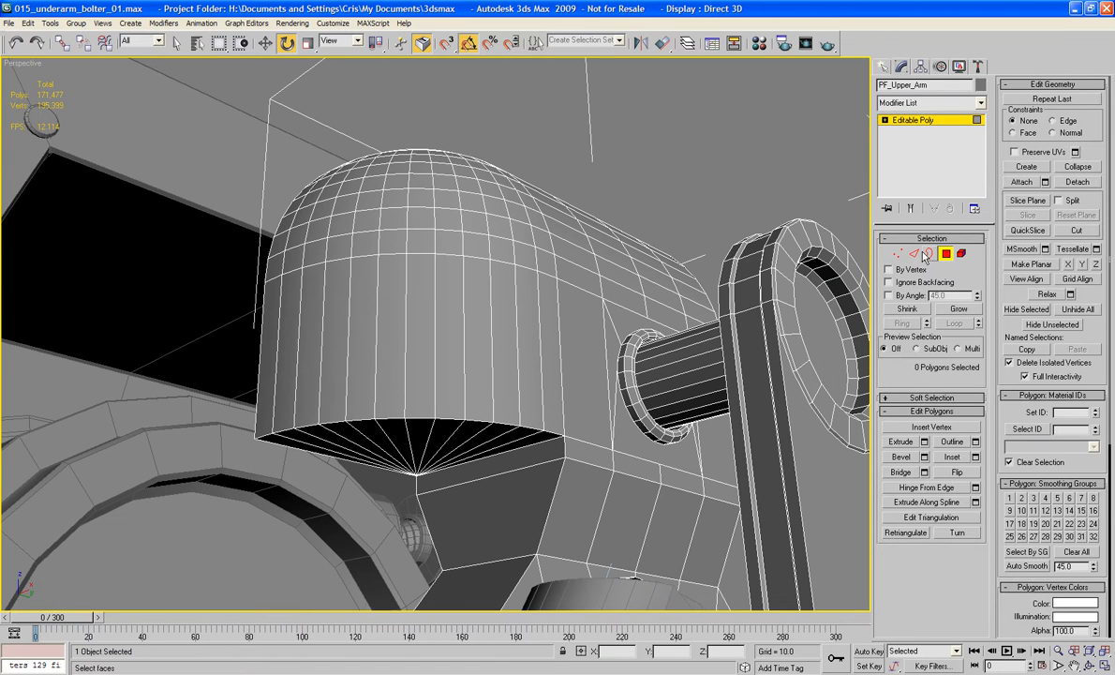
key("2")
left_click(557, 325)
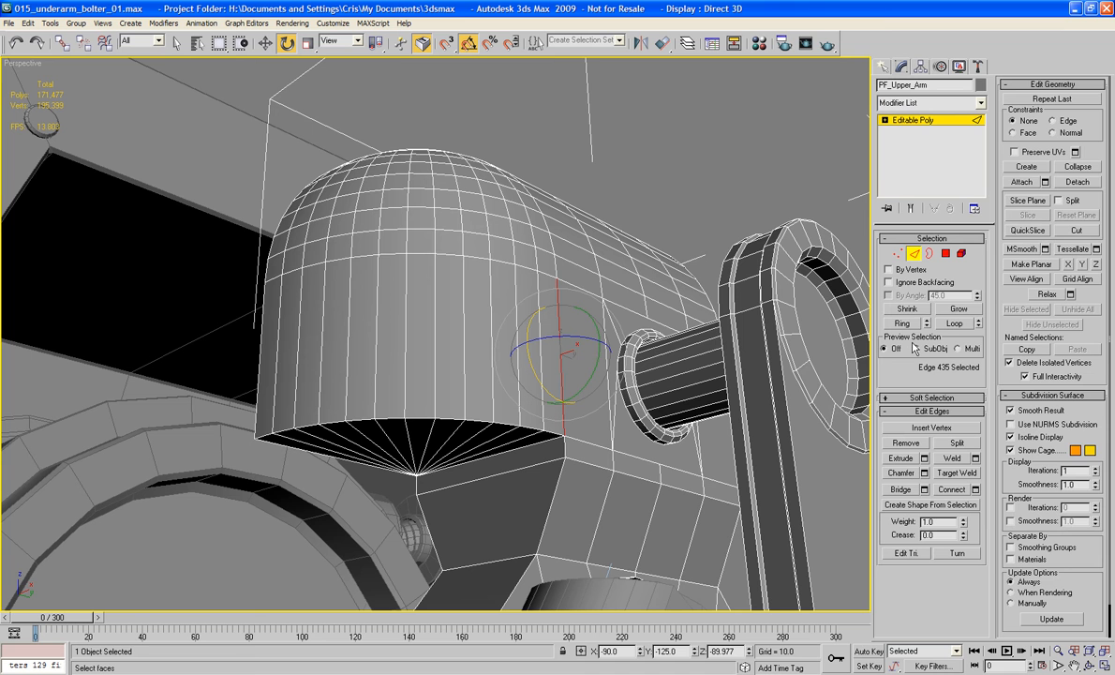
left_click(541, 351, "ctrl")
key("1")
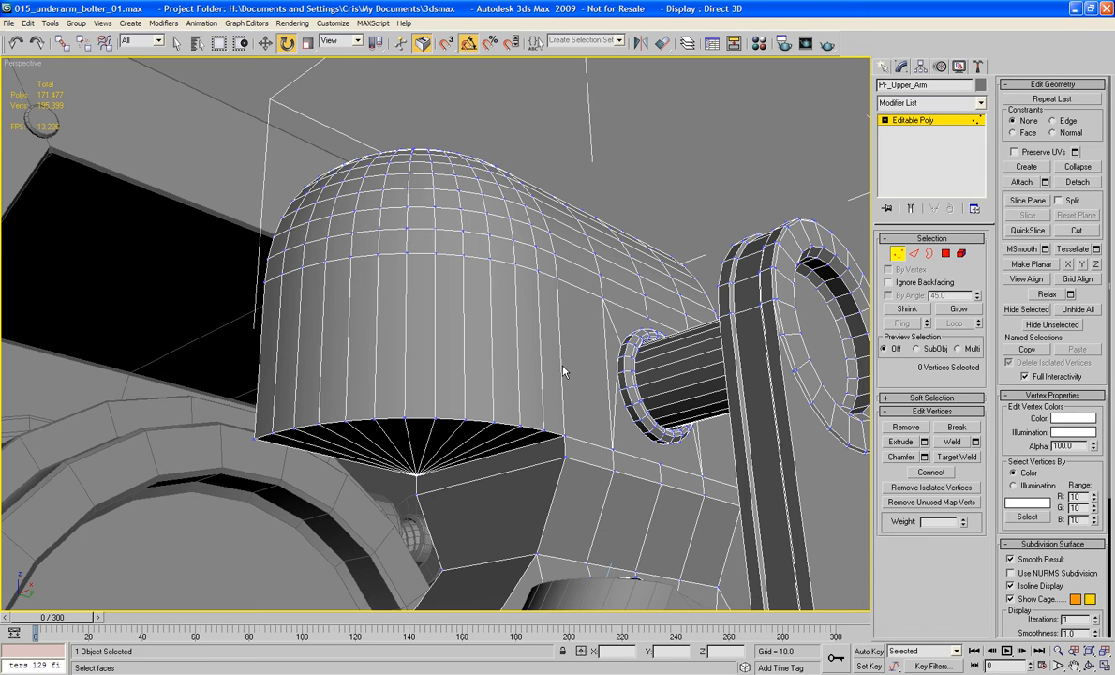
left_click(914, 254)
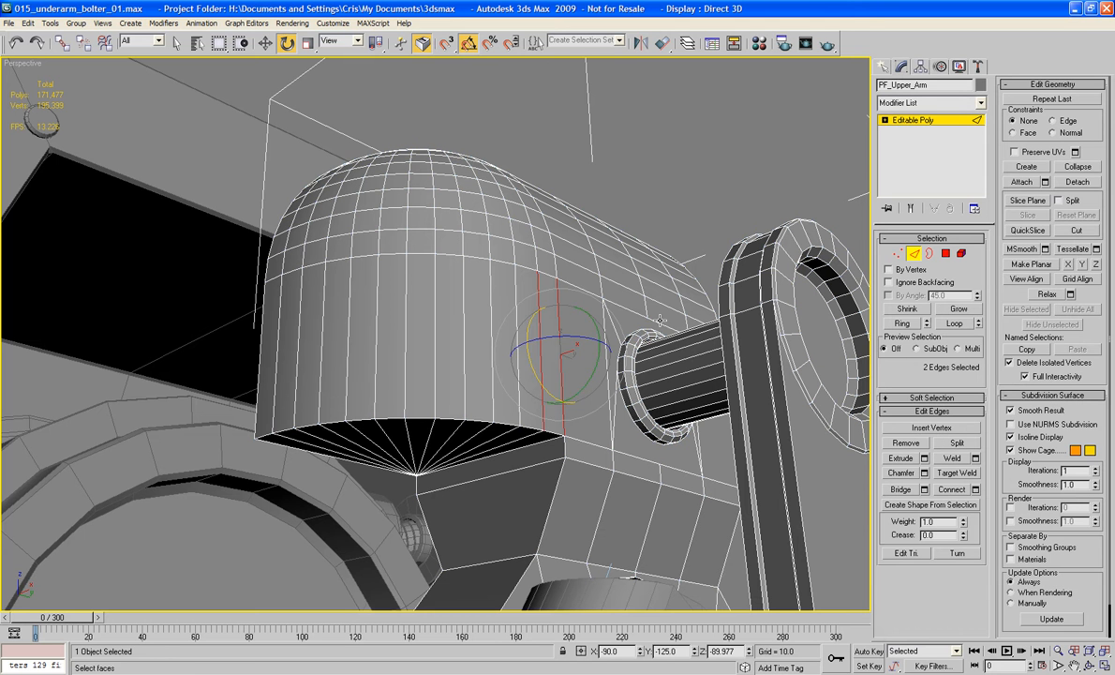
key("q")
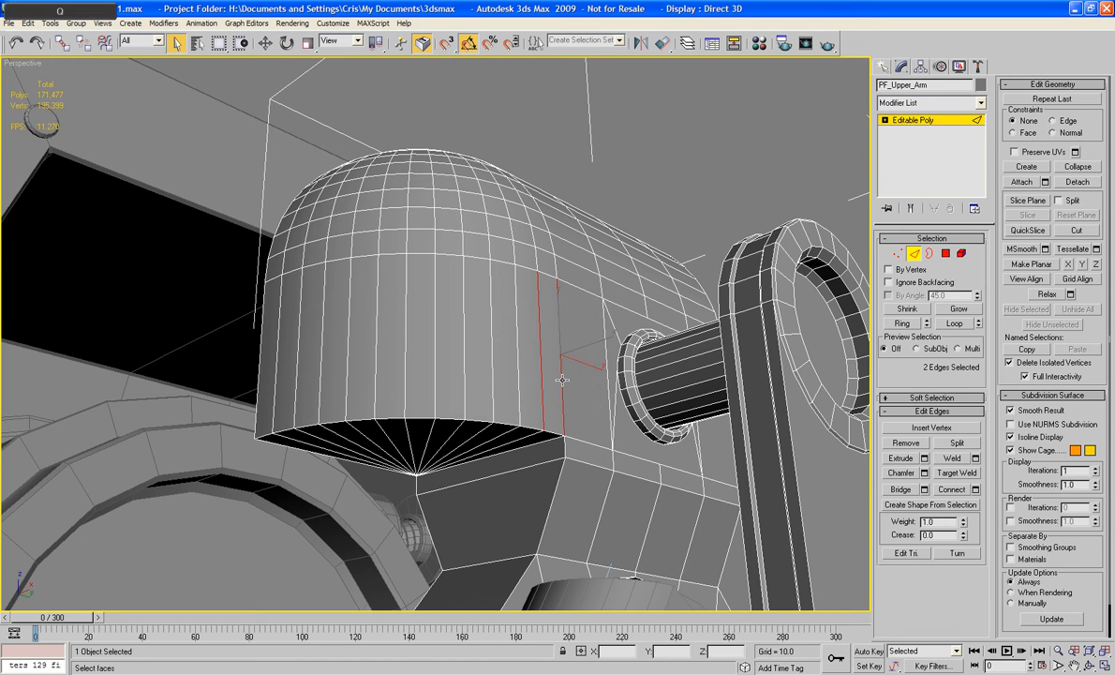
left_click(516, 362, "ctrl")
left_click(490, 358, "ctrl")
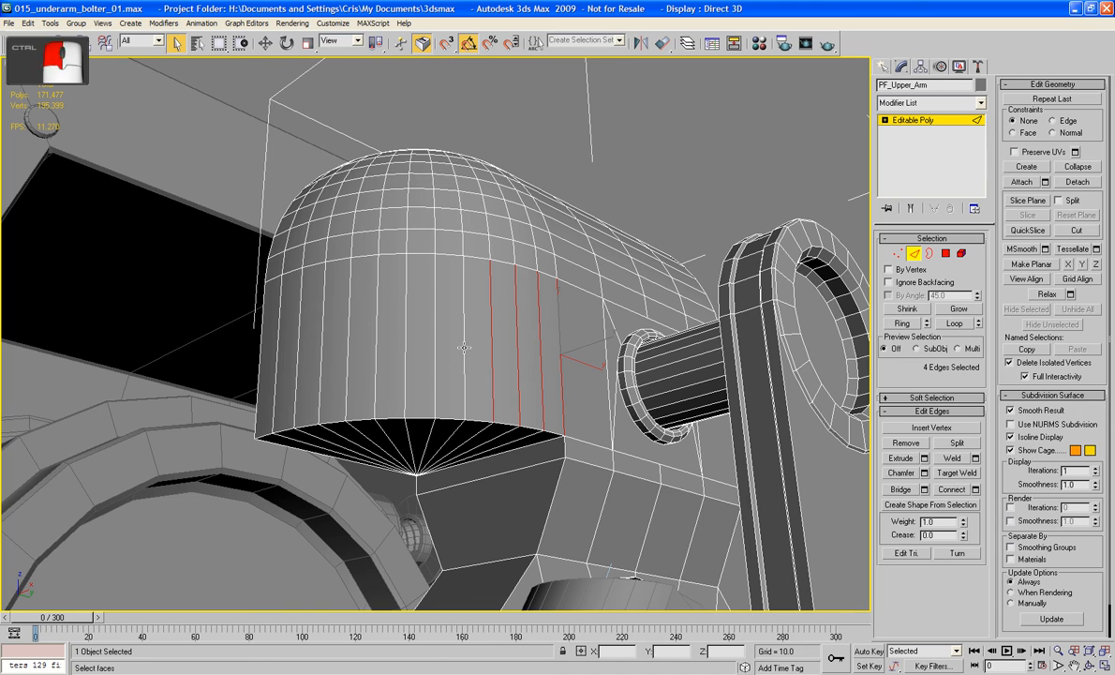
left_click(464, 357, "ctrl")
left_click(430, 362, "ctrl")
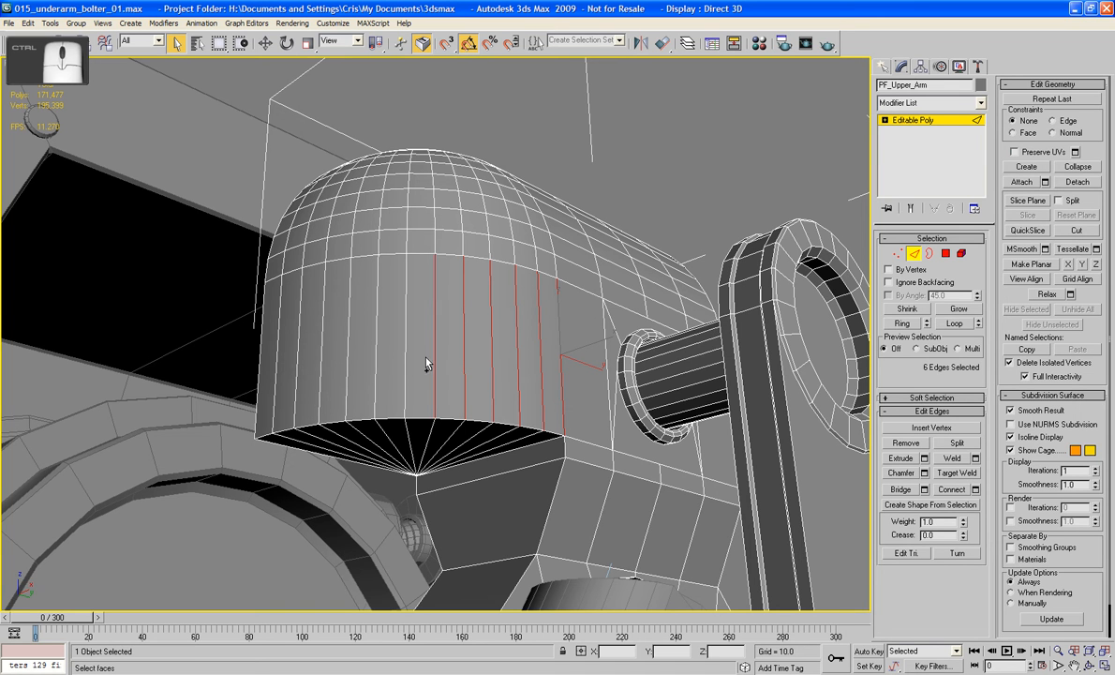
left_click(376, 357, "ctrl")
left_click(350, 360, "ctrl")
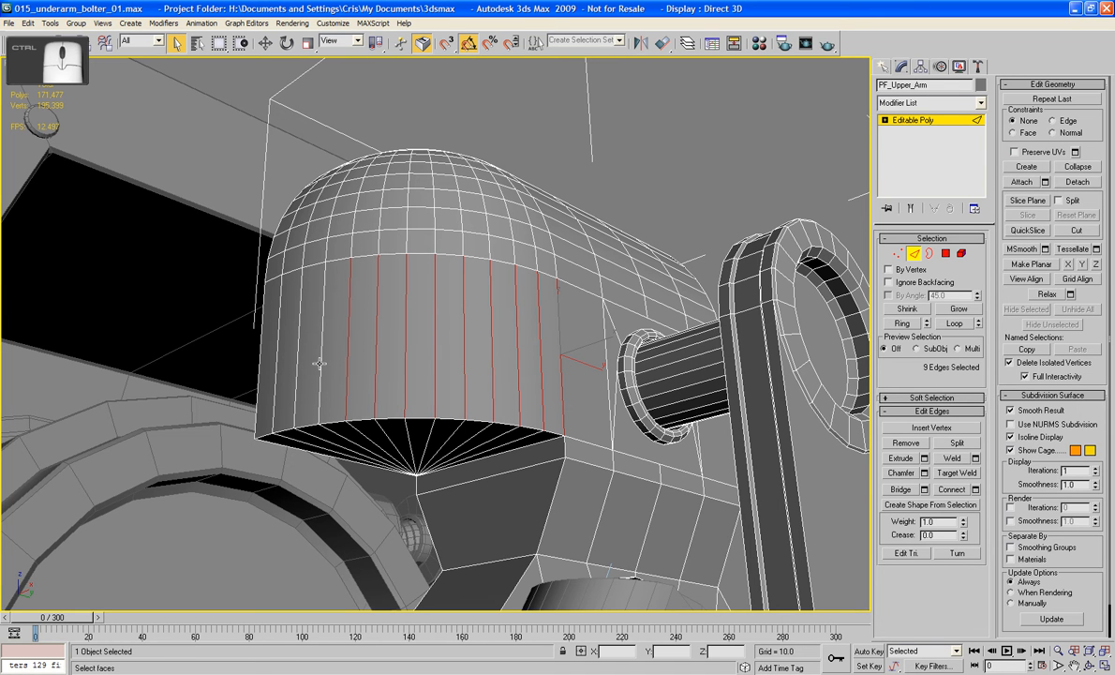
left_click(278, 368, "ctrl")
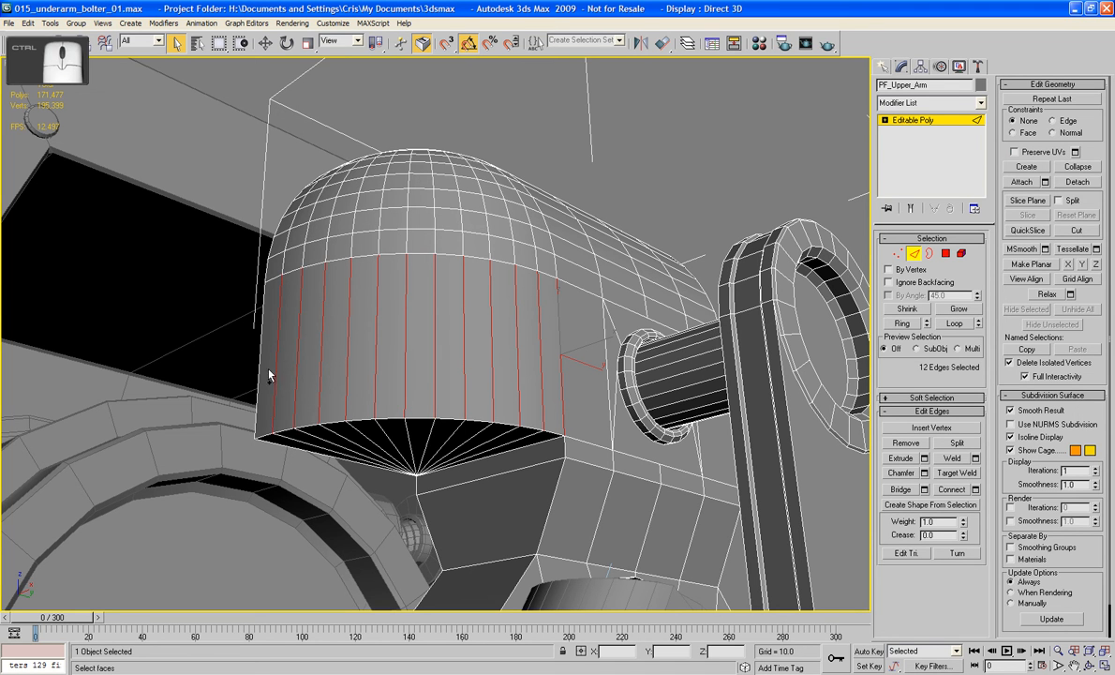
left_click(259, 368, "ctrl")
middle_click_drag(294, 368, 341, 362, "alt")
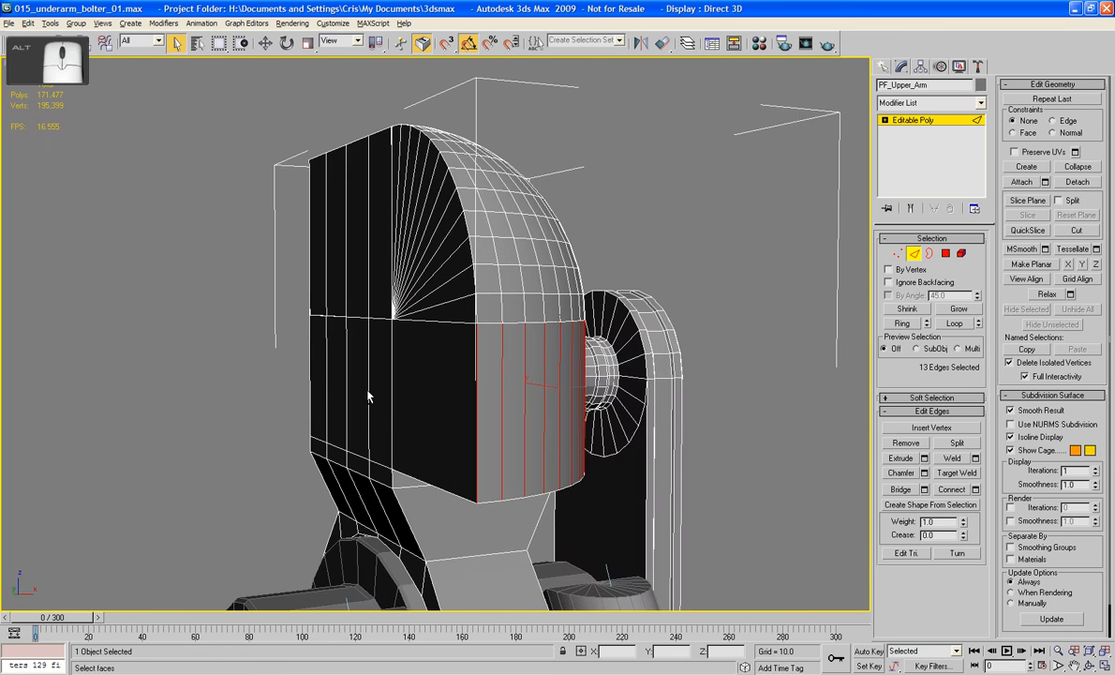
left_click(394, 392, "ctrl")
left_click(961, 487)
Delete the polygons below the new edge loop together with the fan of triangles on the underside of the rounded end.
middle_click_drag(654, 263, 544, 202, "alt")
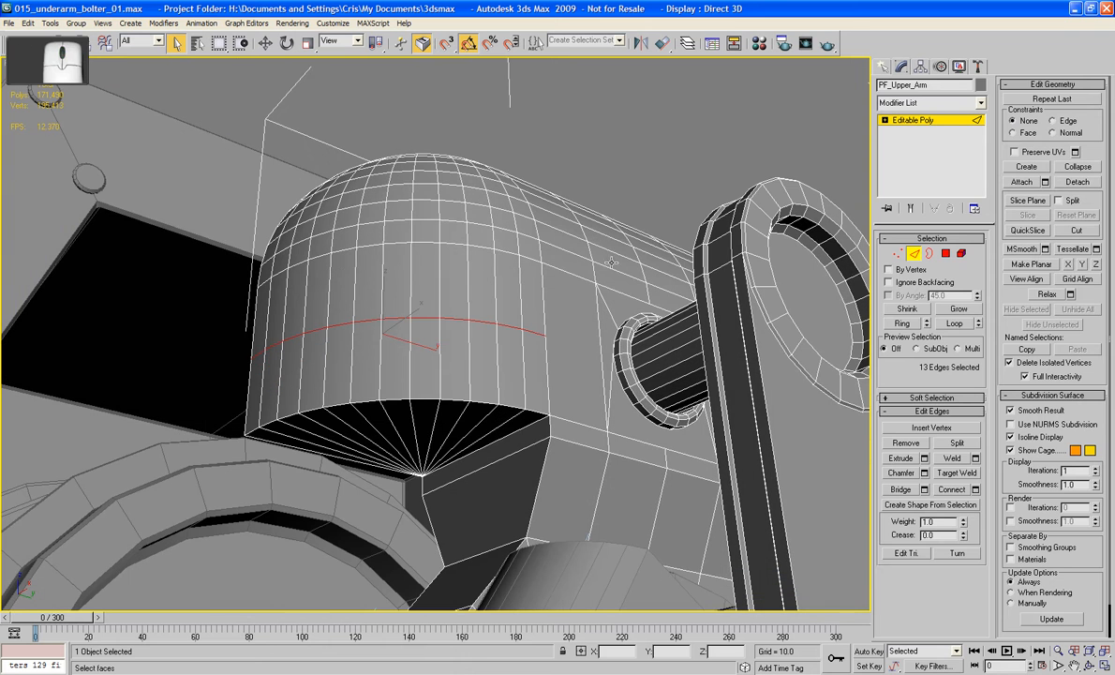
left_click(946, 253)
middle_click_drag(300, 403, 181, 446, "alt")
left_click_drag(175, 413, 394, 486)
left_click(448, 469, "ctrl")
left_click(468, 458, "ctrl")
middle_click_drag(450, 500, 489, 461, "alt")
left_click(517, 409, "ctrl")
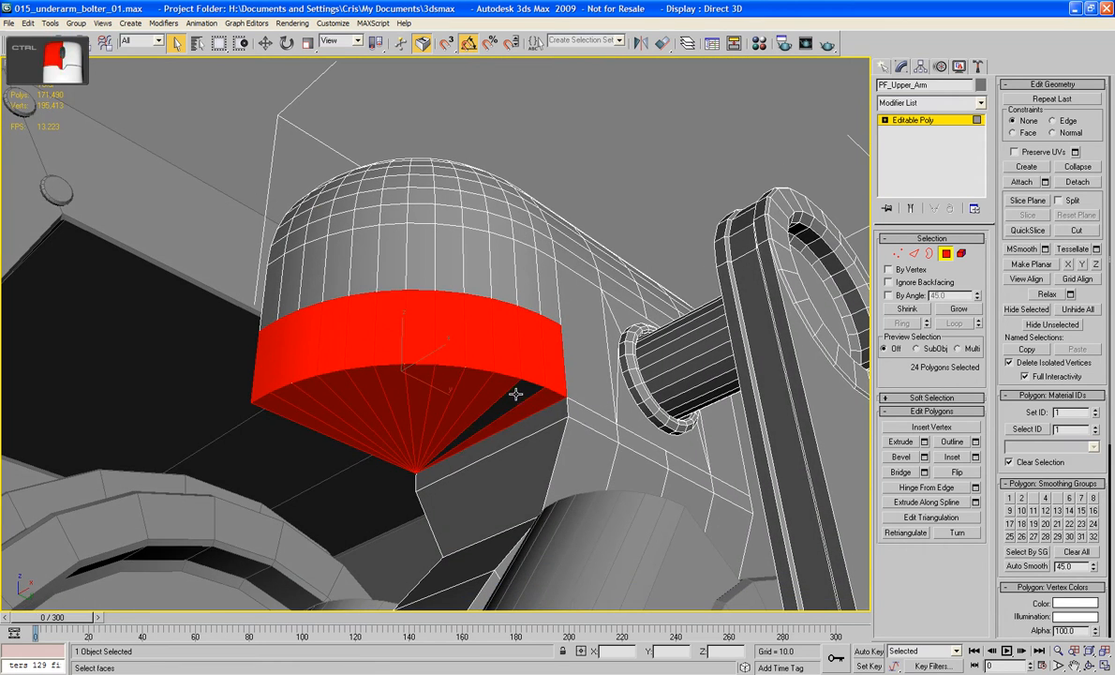
middle_click_drag(516, 409, 548, 401, "alt")
key("Delete")
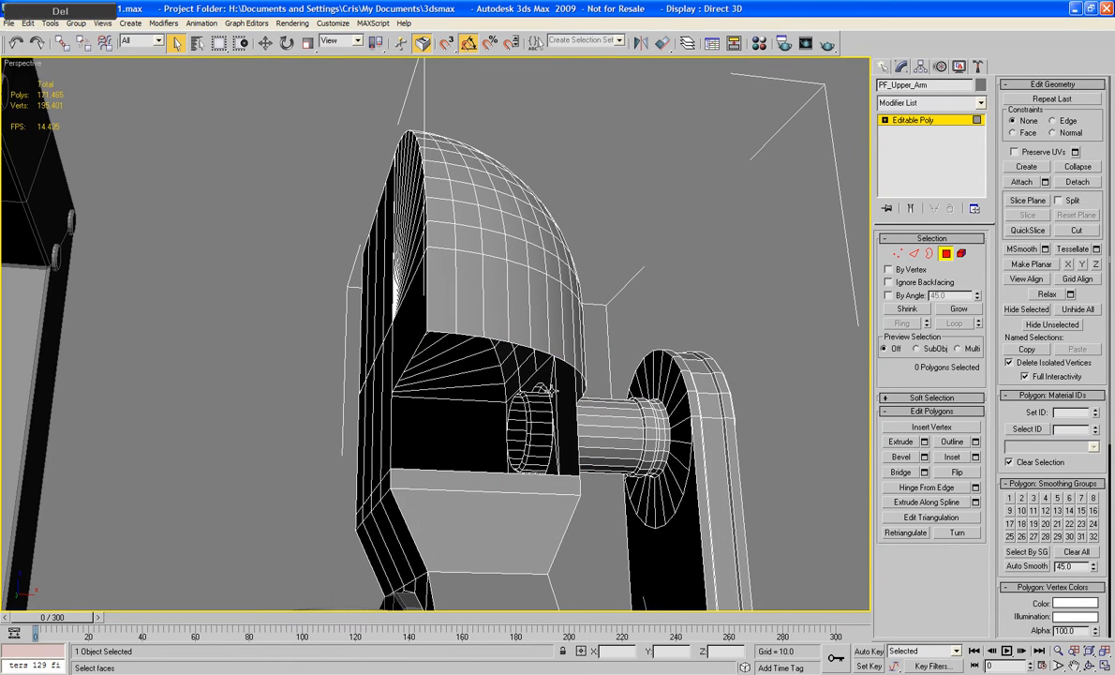
Bridge the two vertical edges on either side of the opening beneath the rounded end.
middle_click_drag(625, 447, 535, 368, "alt")
left_click(914, 254)
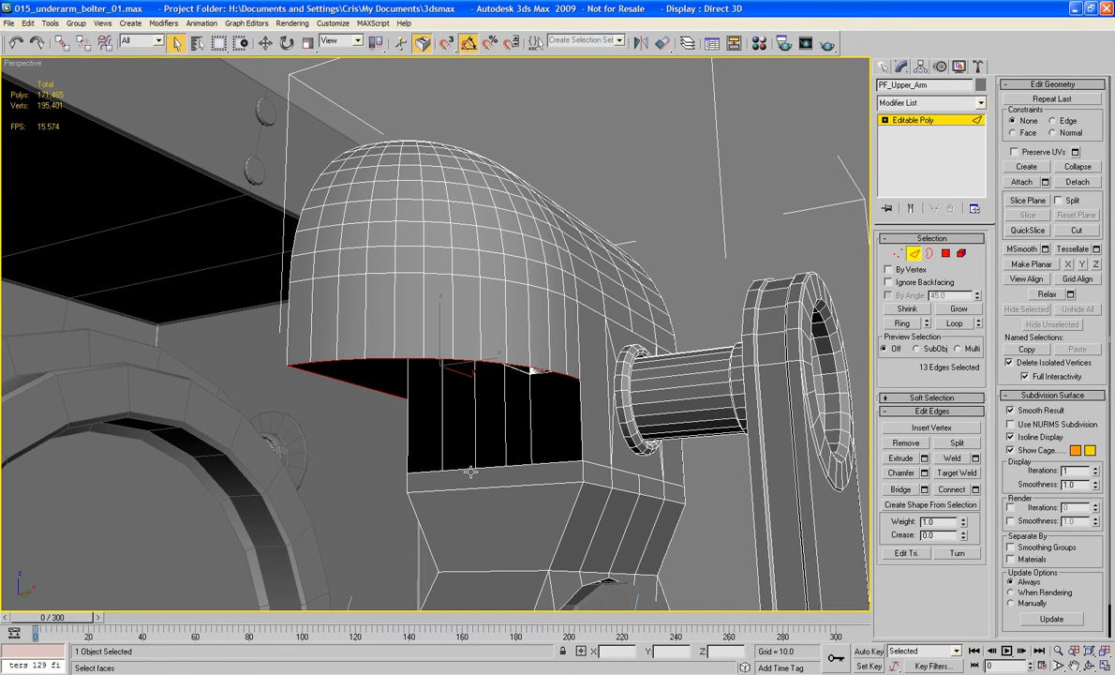
left_click(408, 454)
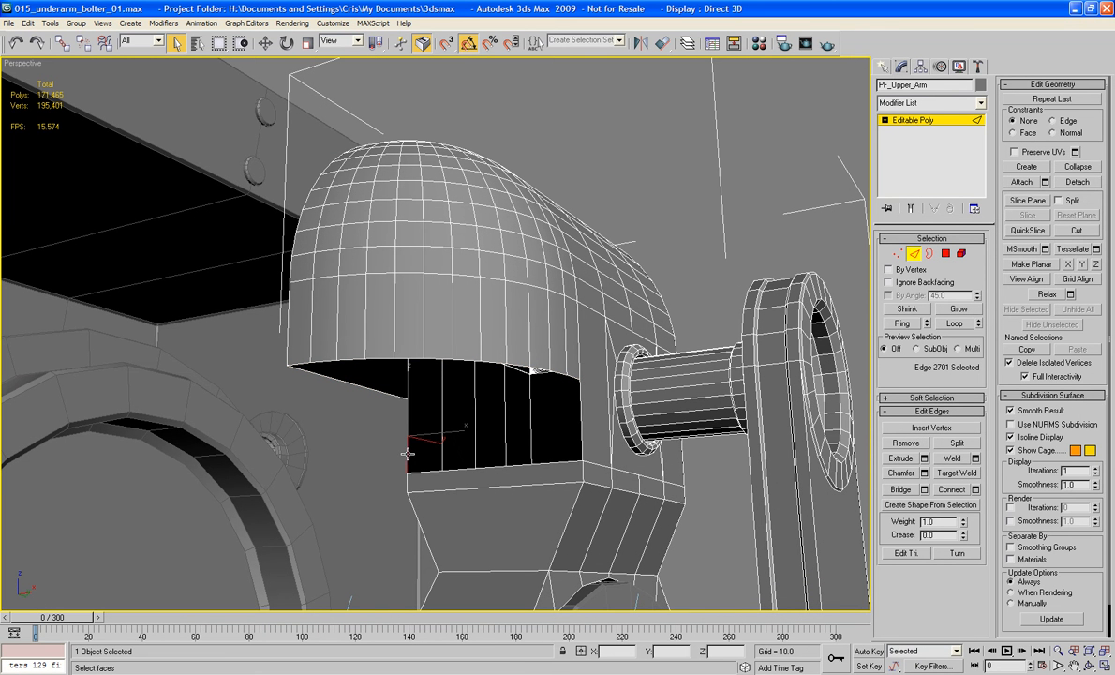
left_click(581, 430, "ctrl")
left_click(909, 493)
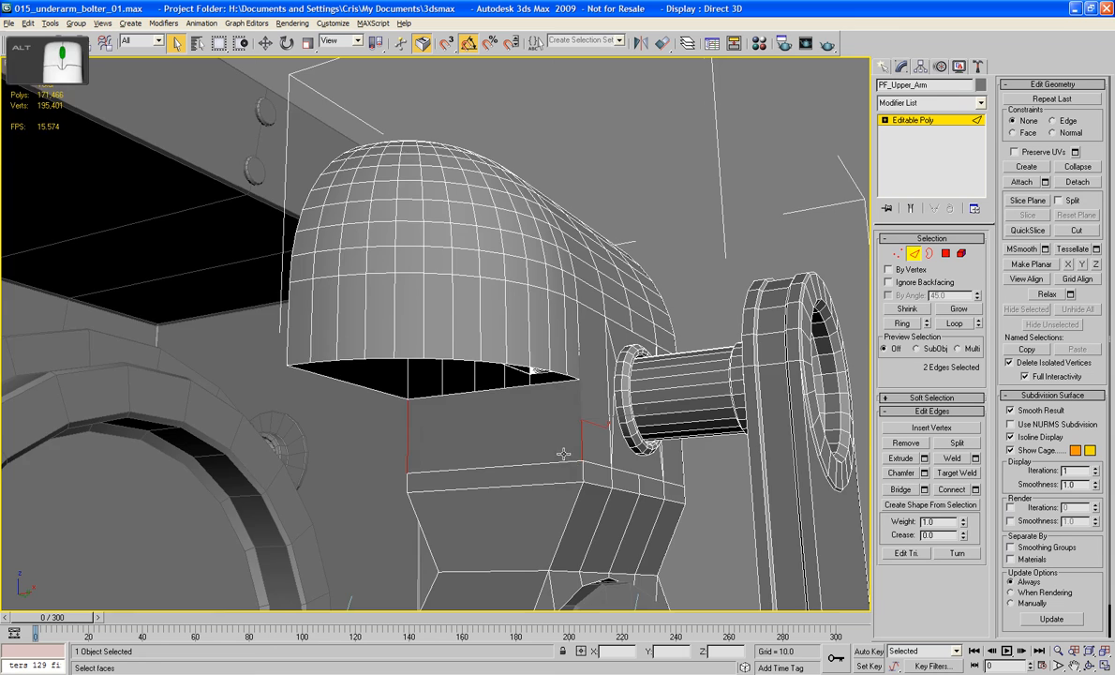
Cap the open border on the underside of the rounded end.
middle_click_drag(564, 452, 694, 469, "alt")
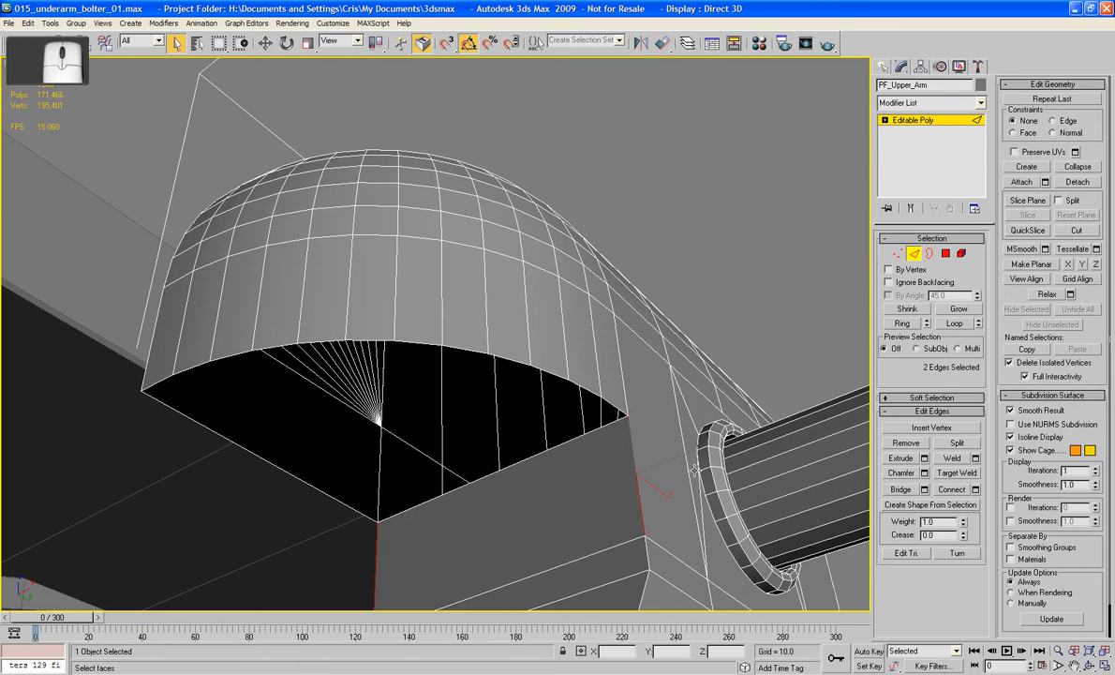
left_click(929, 254)
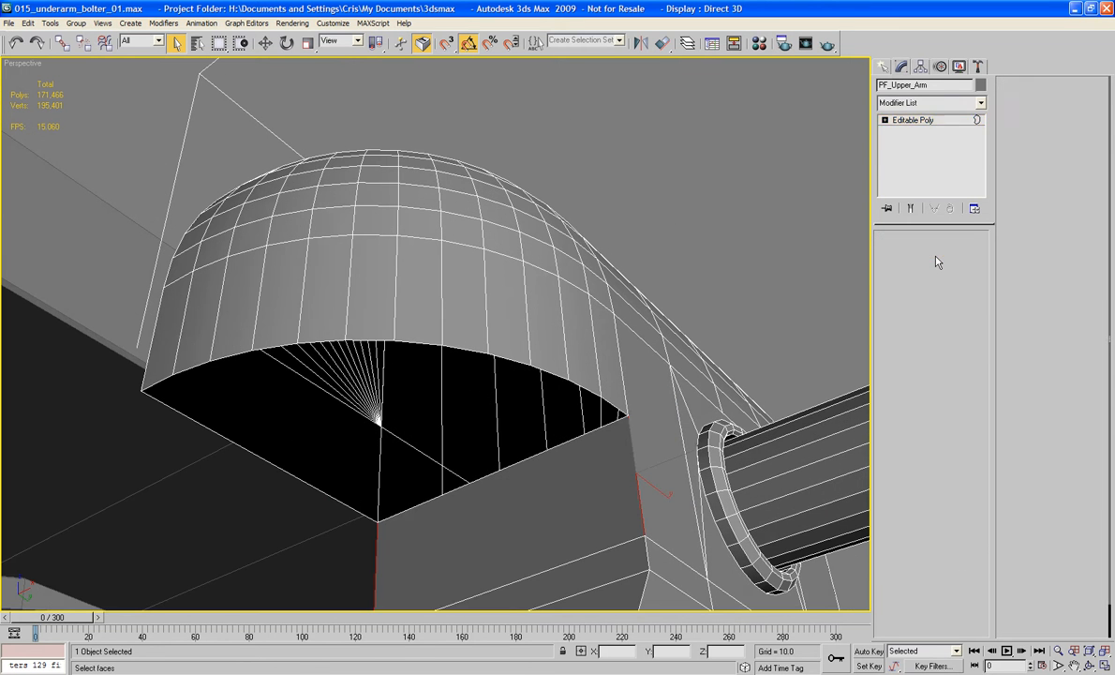
left_click(557, 374)
scroll(564, 412, "down", 3)
middle_click_drag(559, 408, 562, 420)
scroll(563, 421, "up", 3)
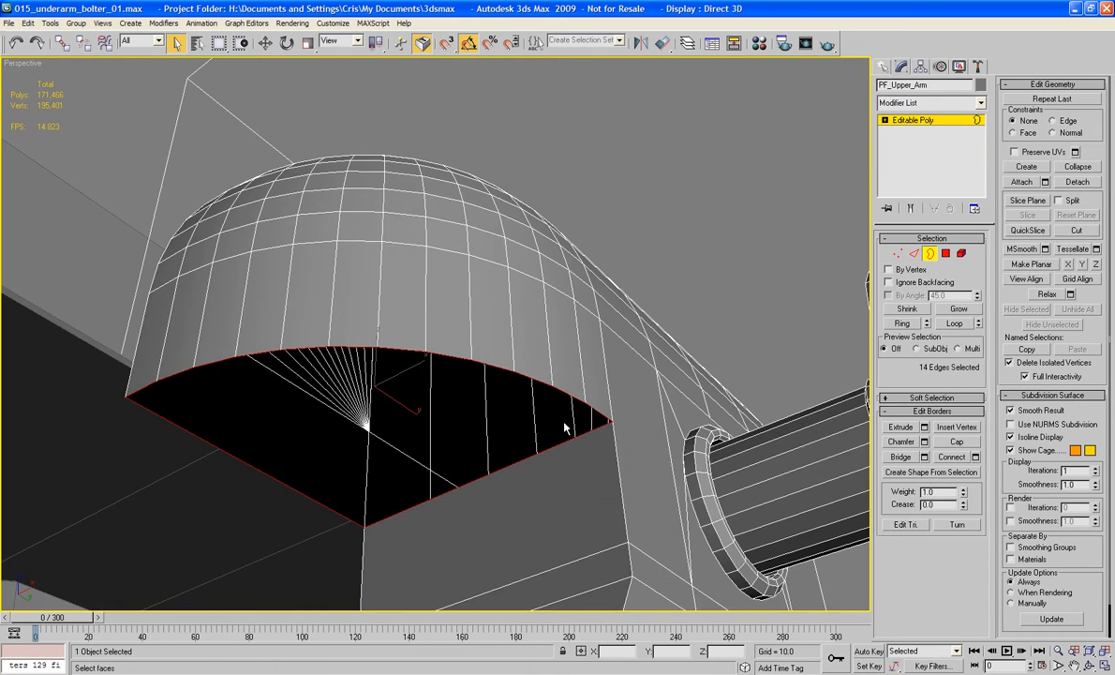
left_click(954, 442)
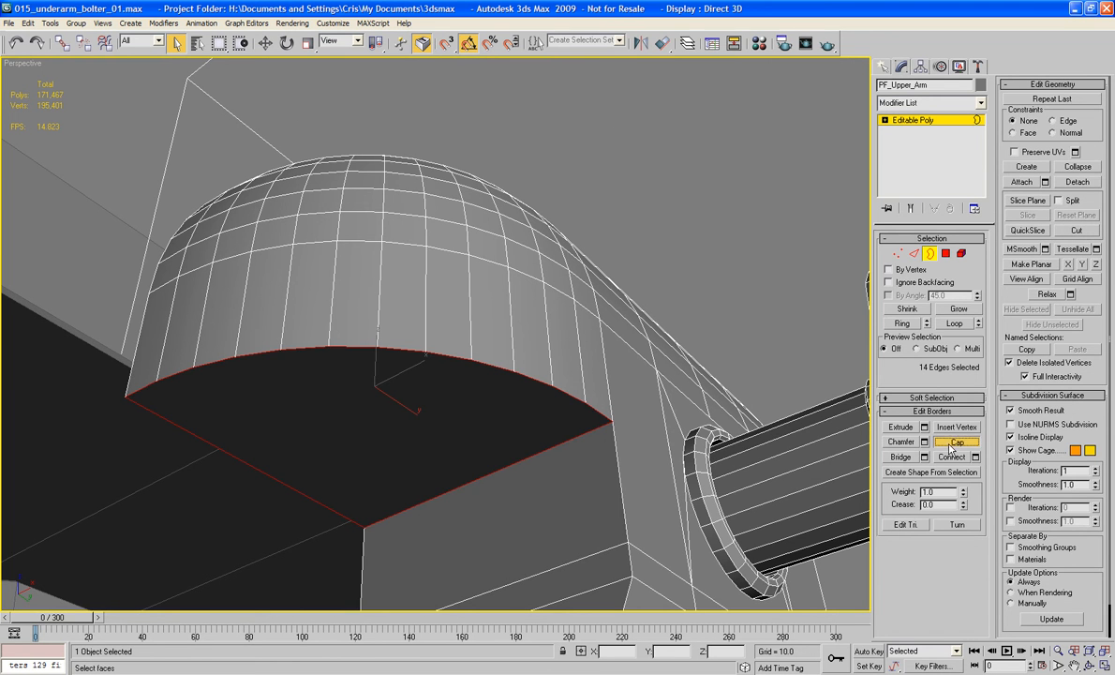
Inset the underside cap polygon and the adjoining bridged front polygon together by a narrow margin.
left_click(946, 253)
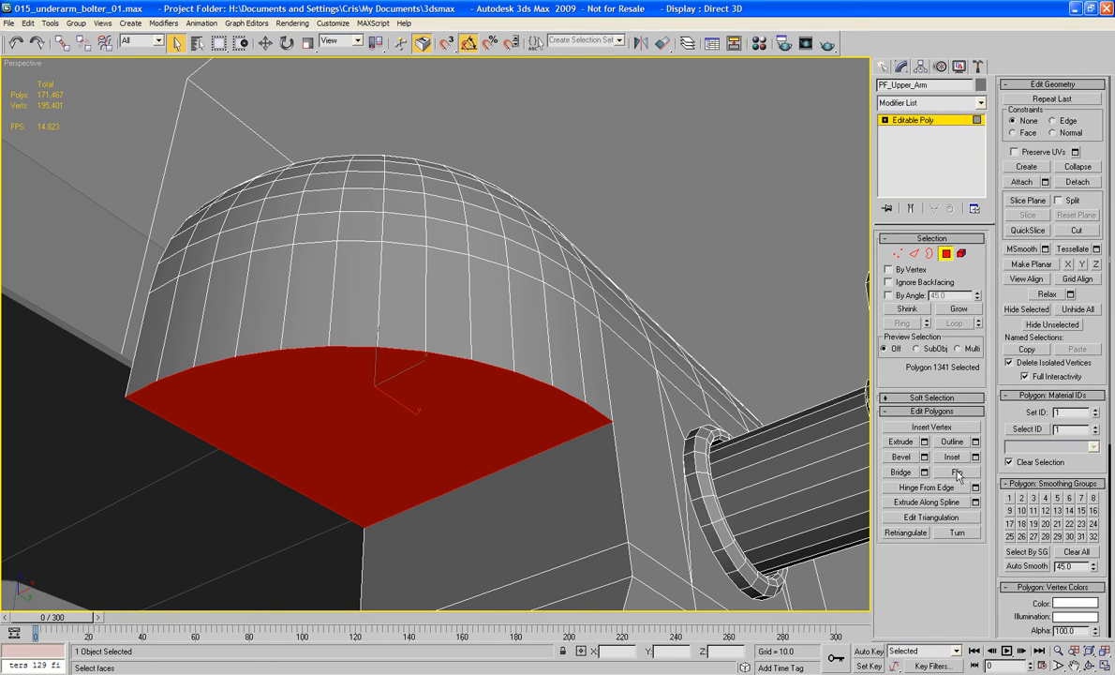
left_click(952, 457)
left_click_drag(480, 453, 480, 428)
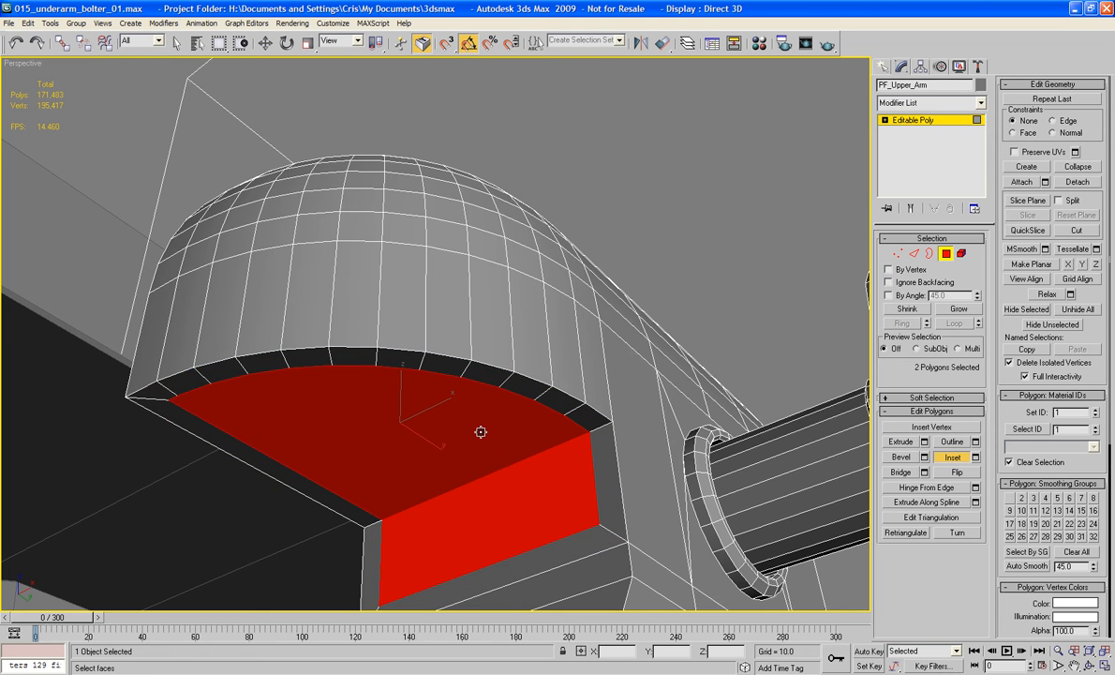
Remove the inset edges from the bridged front face, keeping the inset only on the underside cap.
middle_click_drag(761, 465, 761, 398)
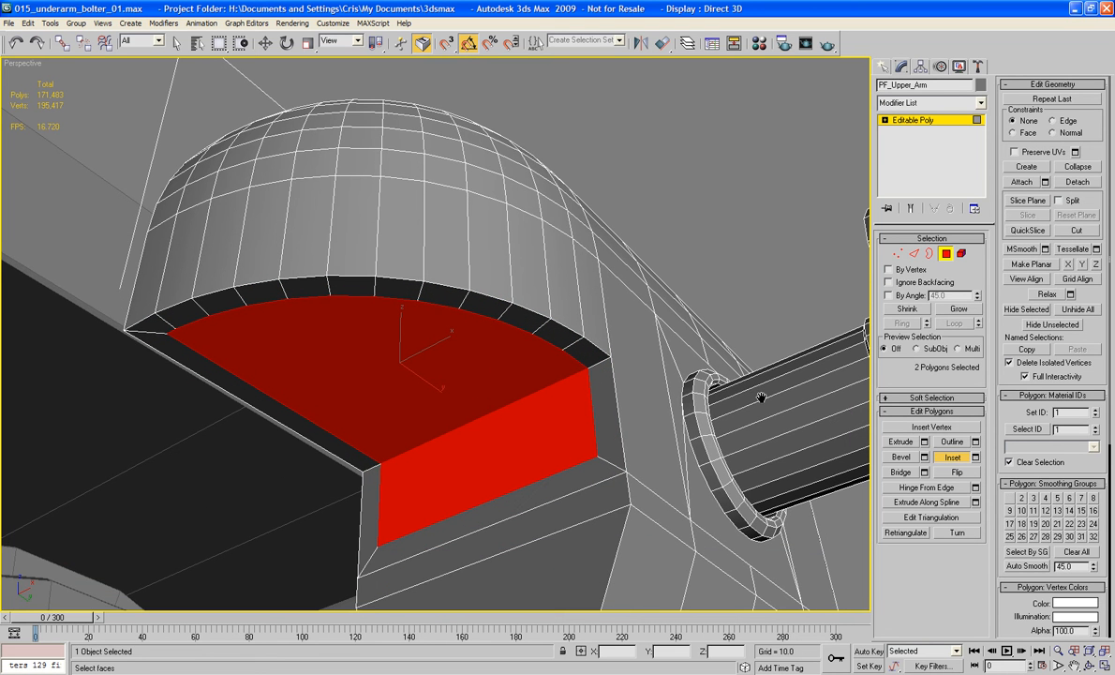
left_click(914, 255)
left_click(592, 417)
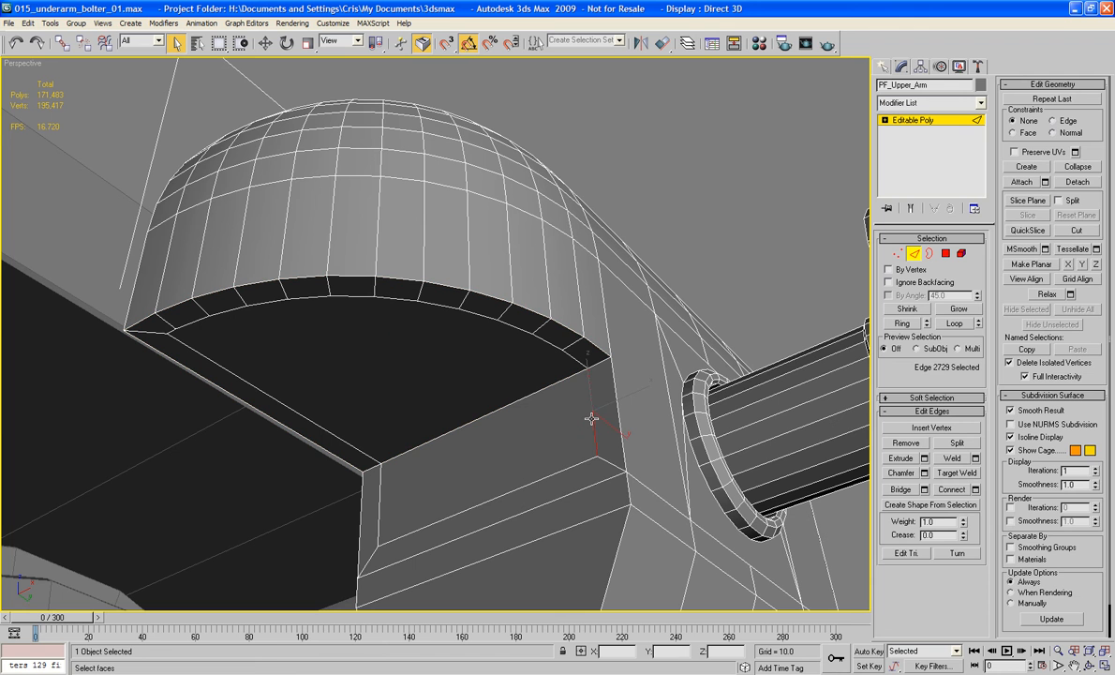
left_click(585, 444)
left_click(559, 471)
key("BackSpace")
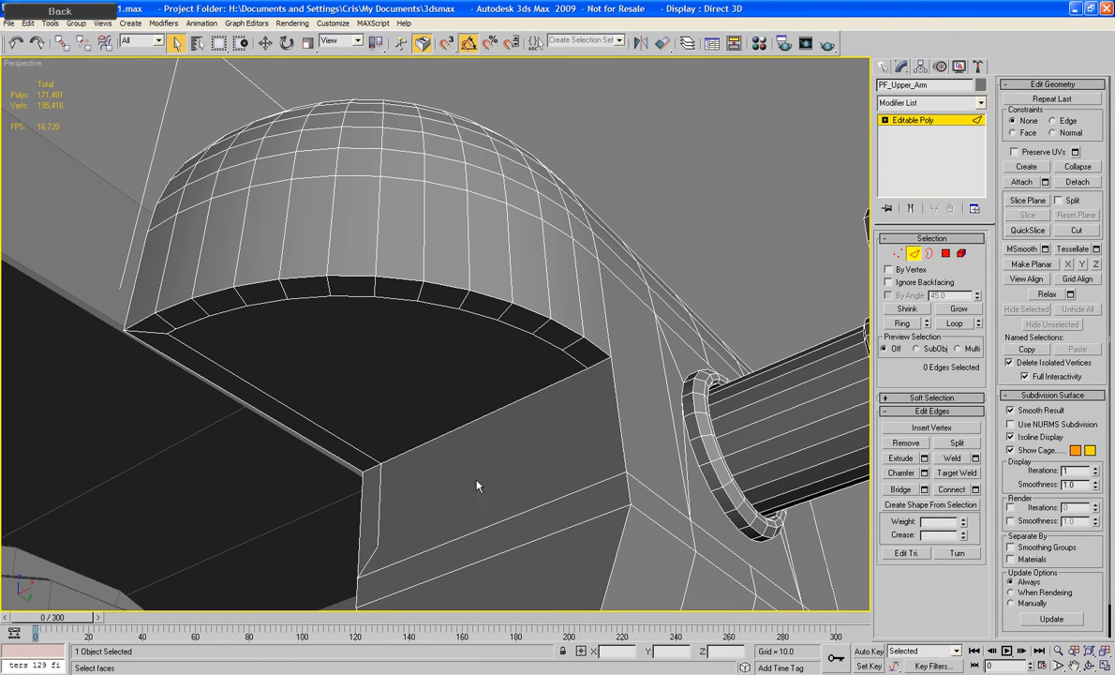
left_click(381, 492)
key("BackSpace")
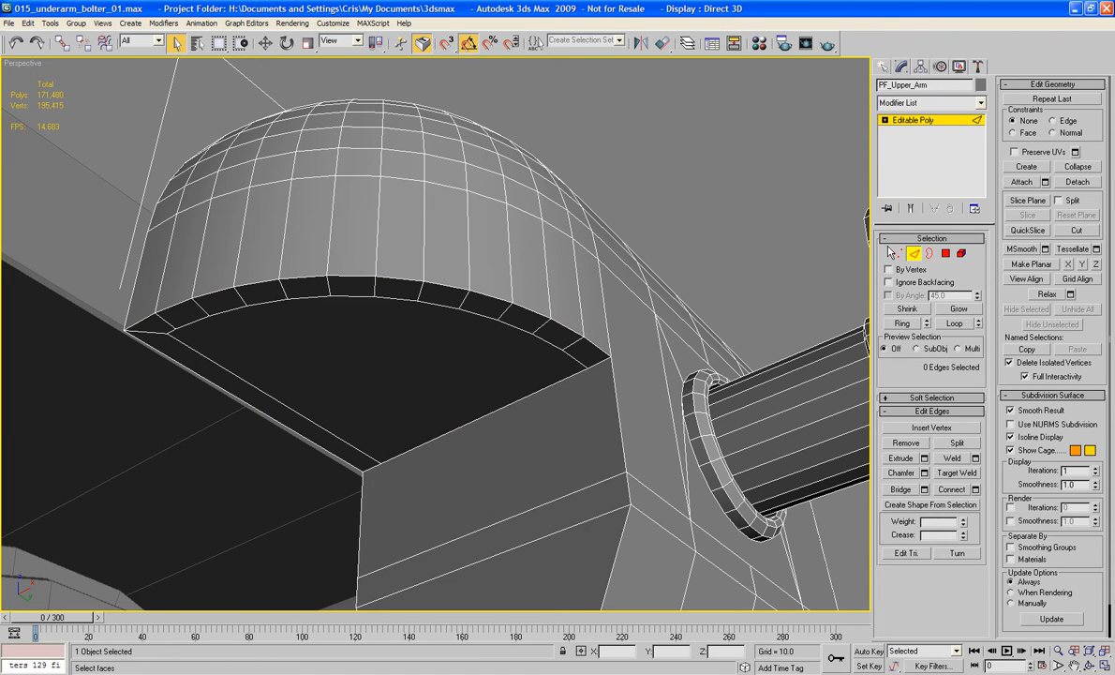
Extrude the inset underside polygon inward, up into the rounded end, to form a recess.
key("1")
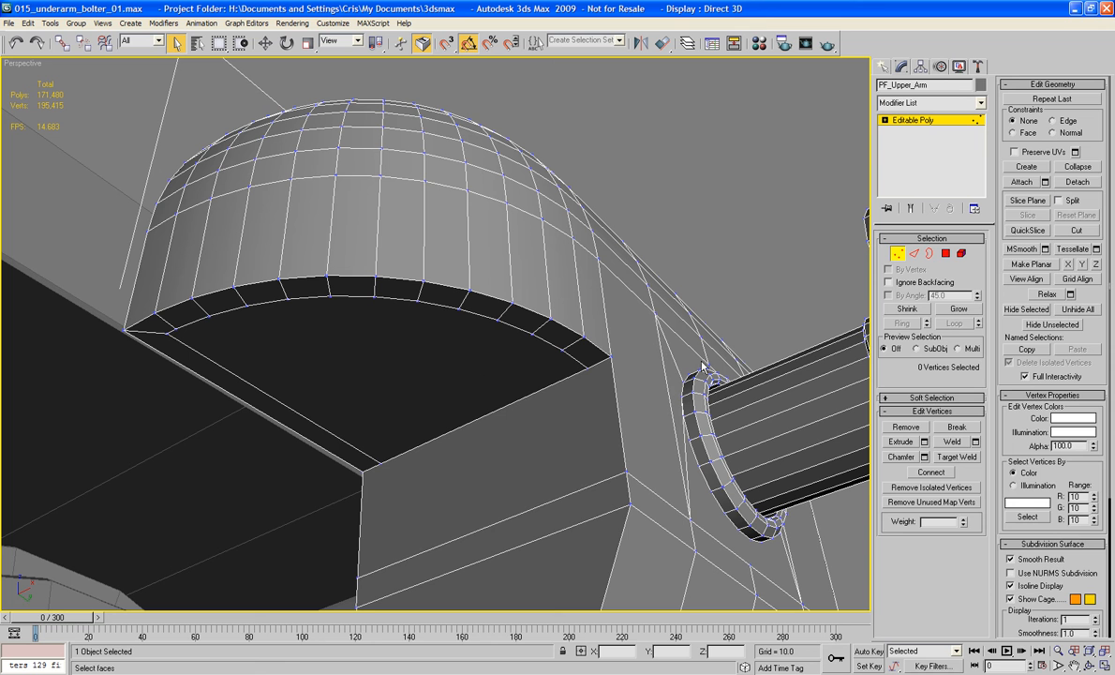
key("4")
left_click(495, 385)
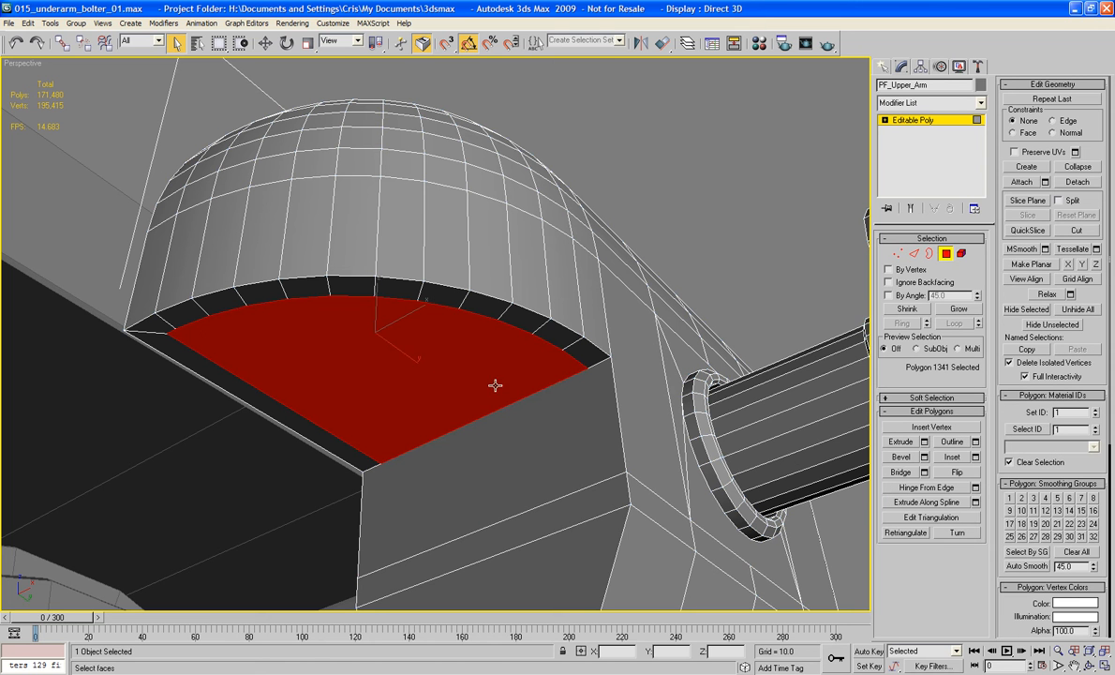
left_click(901, 442)
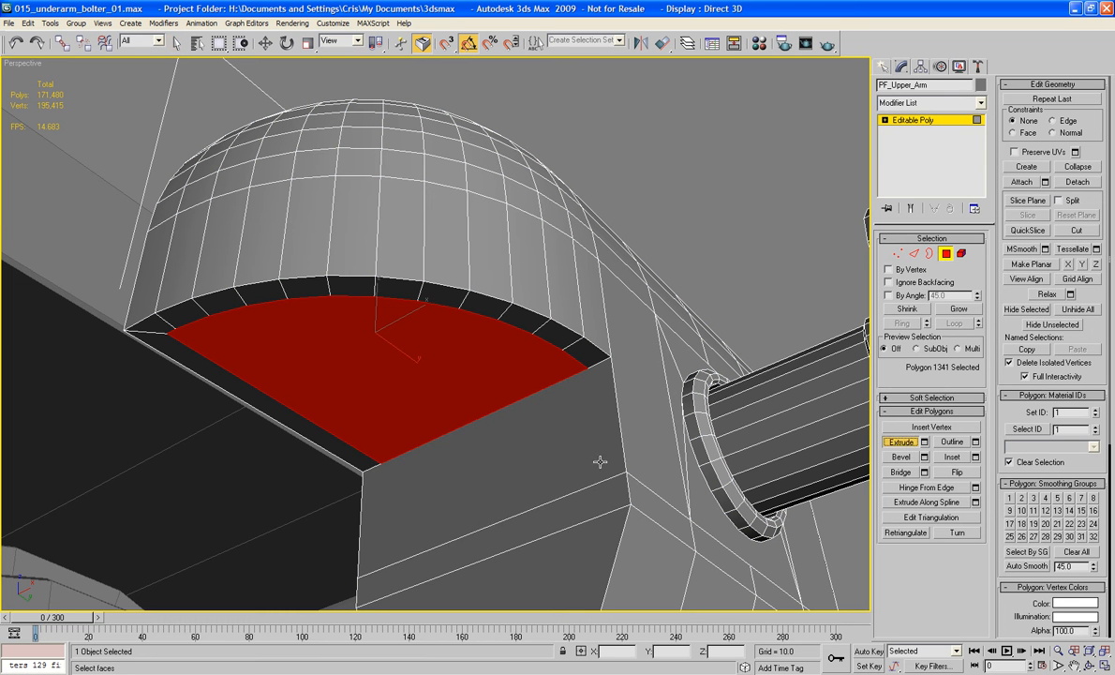
left_click_drag(440, 368, 440, 473)
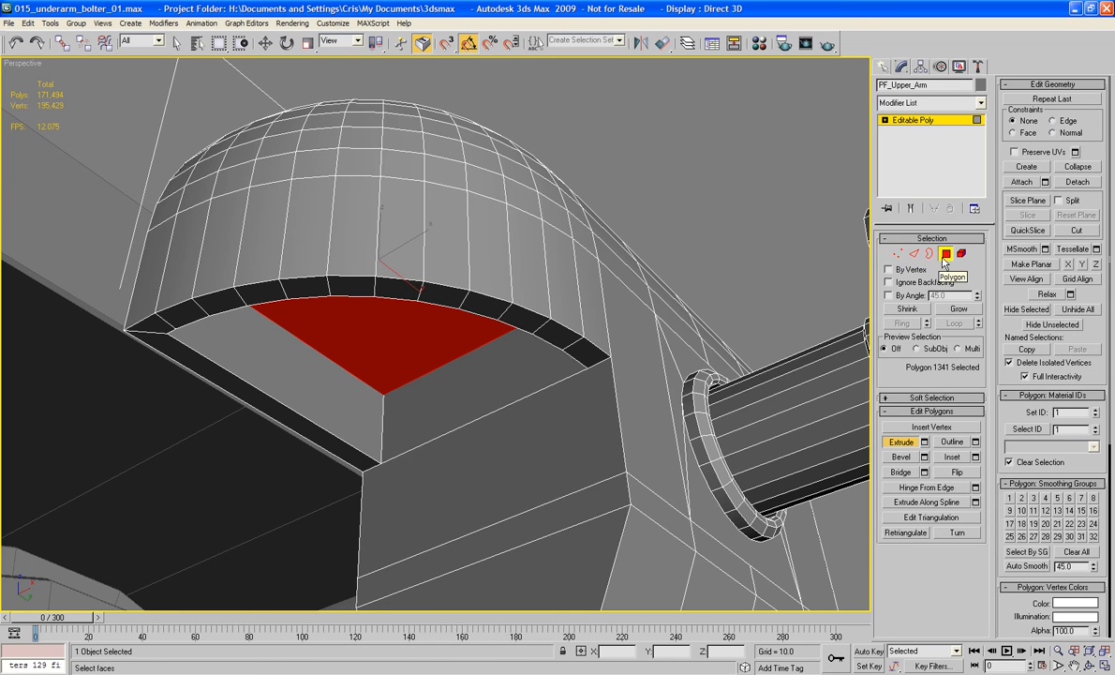
Use AutoGrid to draw a cylinder on the recess's inner face, with a radius of about 5.4 and a height of about 3.
left_click(944, 261)
middle_click_drag(719, 316, 628, 274, "alt")
scroll(609, 341, "up", 3)
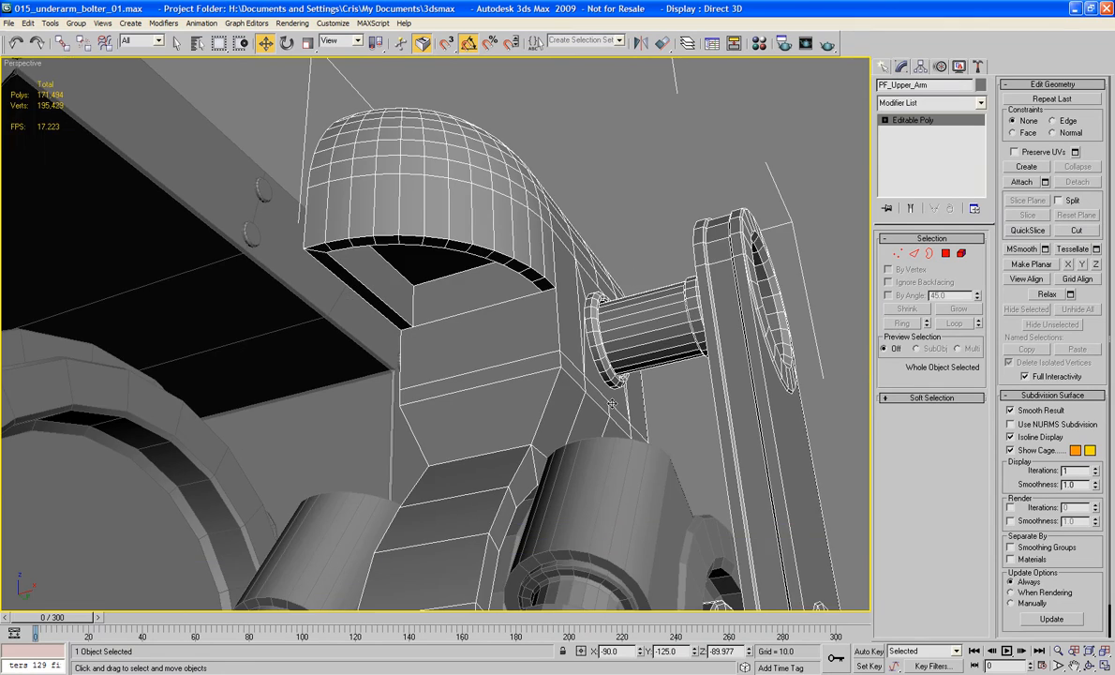
mouse_move(611, 403)
middle_mouse_down("alt")
mouse_move(569, 457)
mouse_move(493, 437)
mouse_move(643, 396)
mouse_move(564, 418)
mouse_move(571, 395)
mouse_move(598, 435)
mouse_move(614, 432)
mouse_move(640, 288)
mouse_move(614, 333)
mouse_move(611, 397)
middle_mouse_up("alt")
scroll(614, 432, "down", 4)
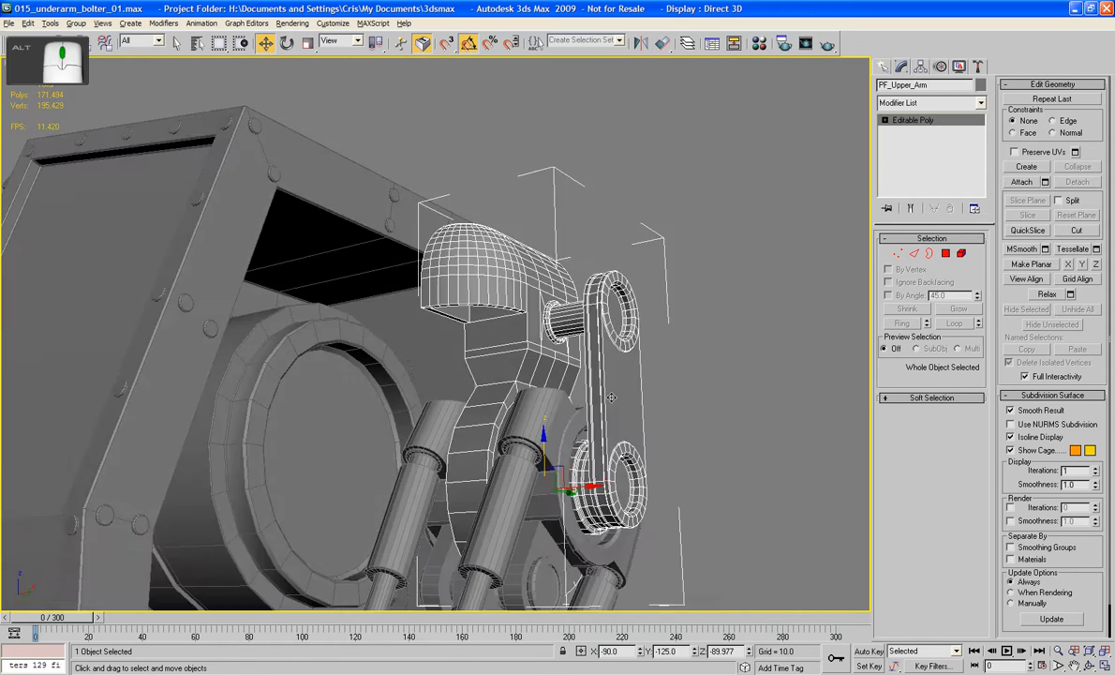
scroll(611, 397, "up", 8)
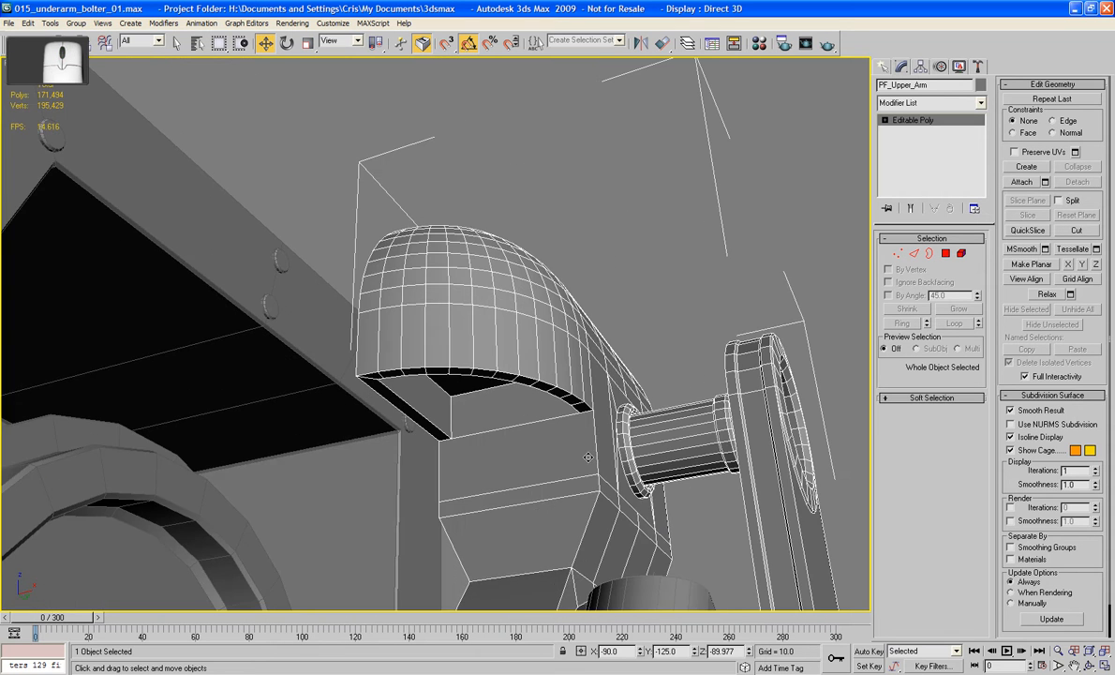
middle_click_drag(587, 457, 694, 278, "alt")
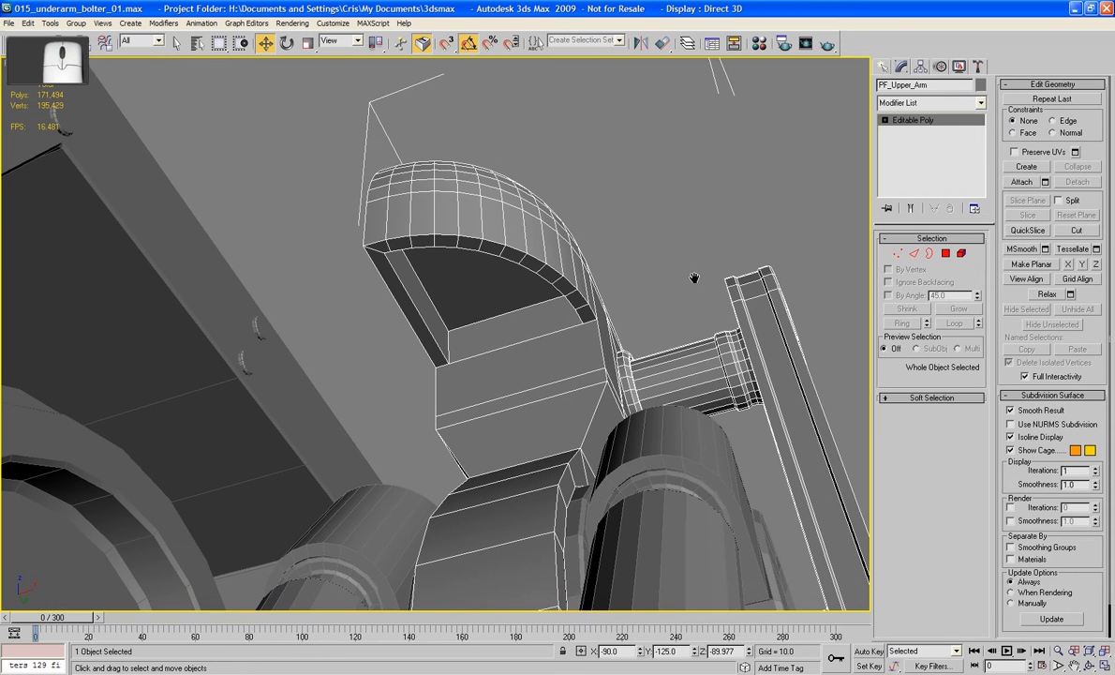
left_click(882, 66)
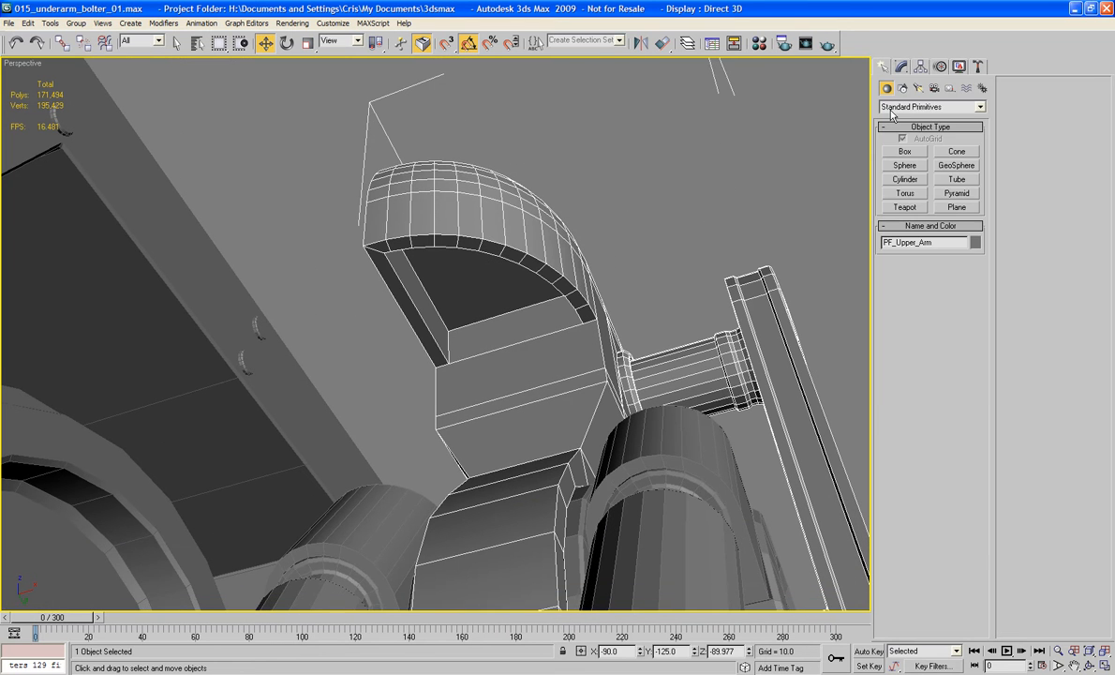
left_click(907, 182)
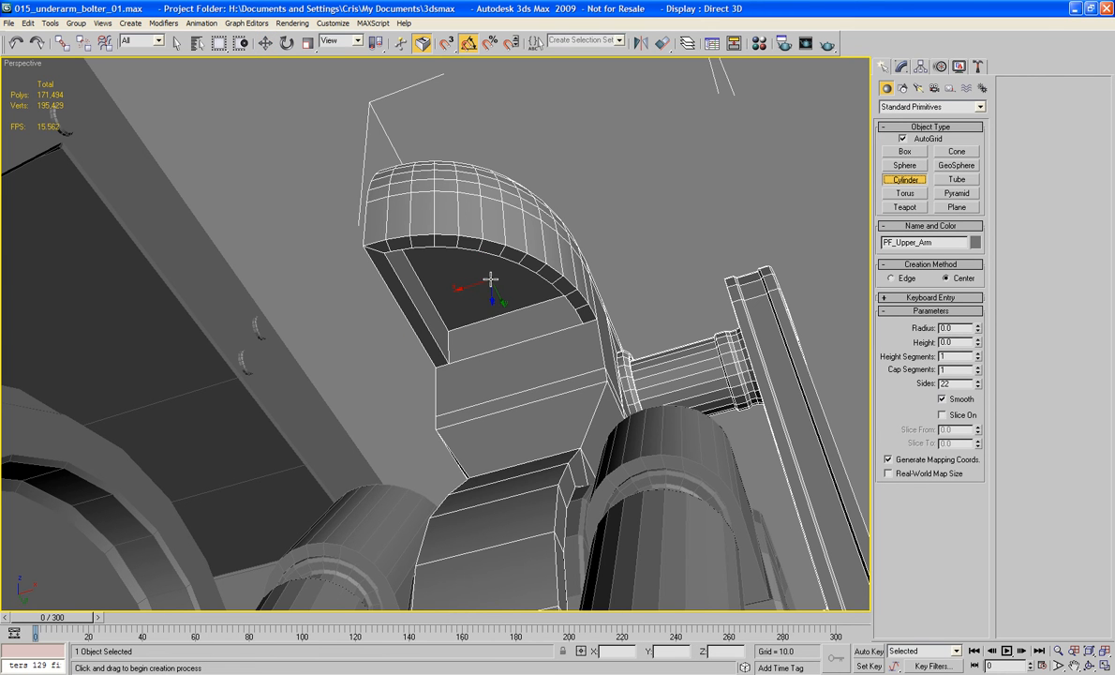
left_click_drag(491, 279, 497, 304)
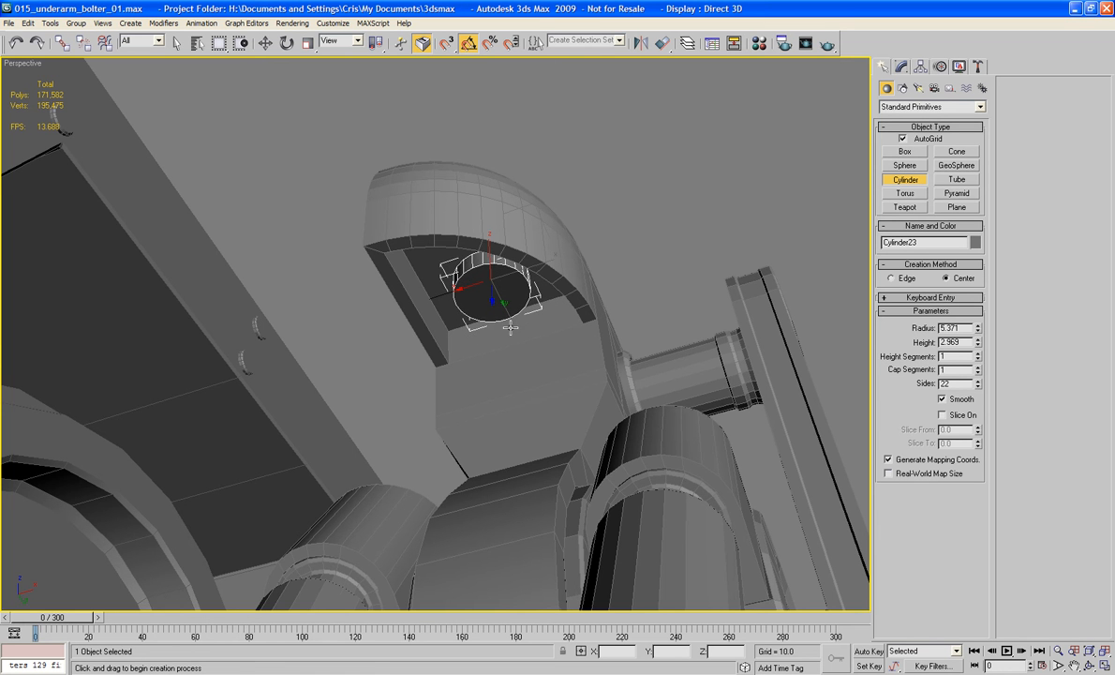
Enlarge the cylinder's radius so it nearly fills the recess, and convert it to an Editable Poly.
key("z")
middle_click_drag(514, 288, 556, 289, "alt")
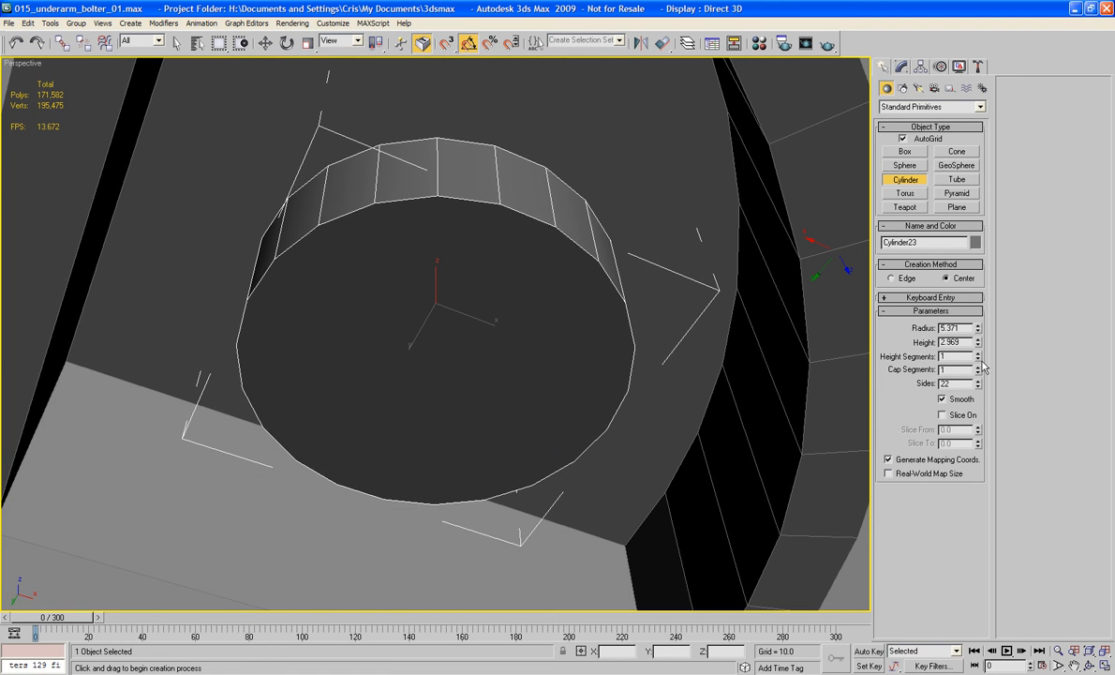
key("w")
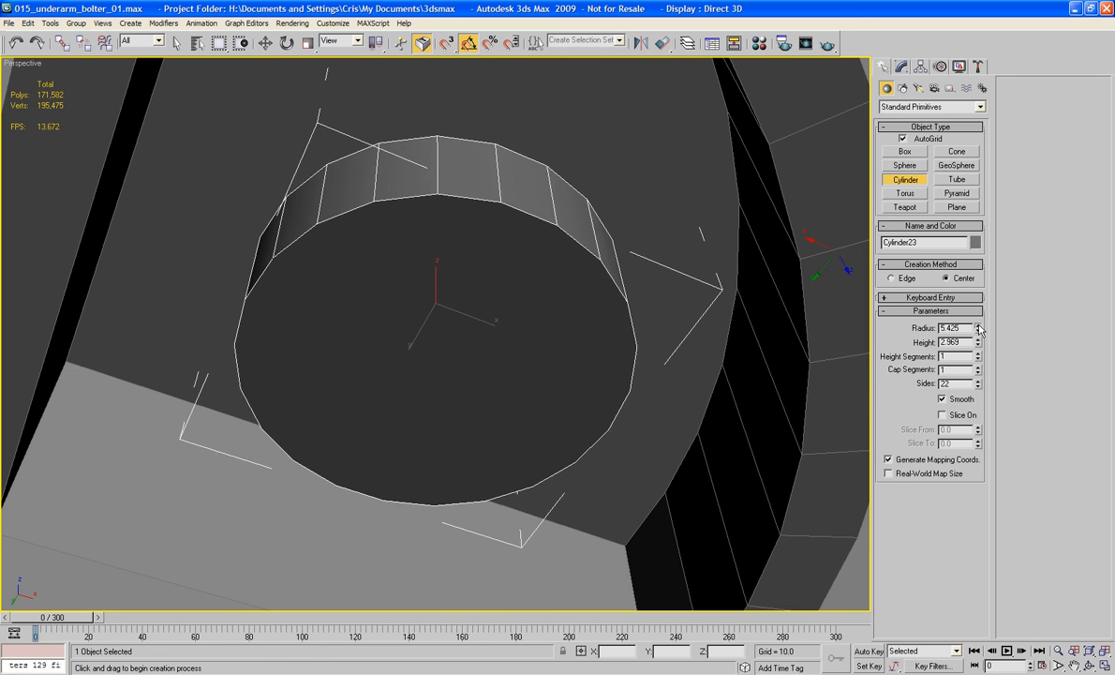
scroll(600, 257, "up", 3)
right_click(613, 262)
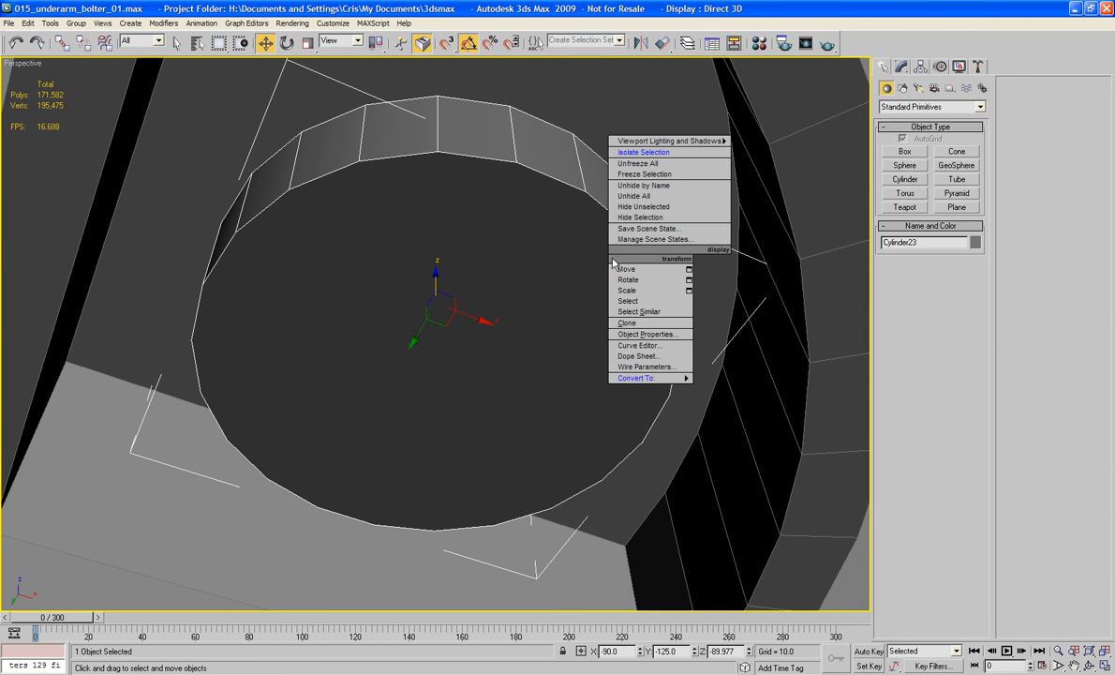
mouse_move(646, 378)
left_click(748, 389)
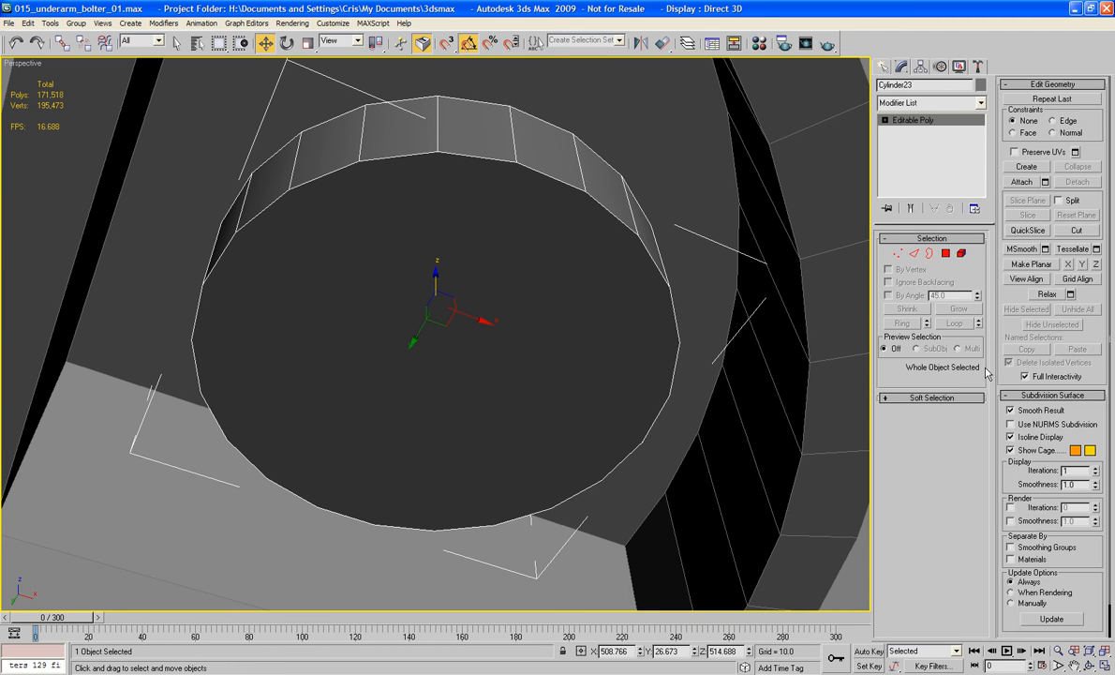
Delete the cylinder's hidden back cap that rests against the recess's inner face.
left_click(947, 253)
left_click(610, 285)
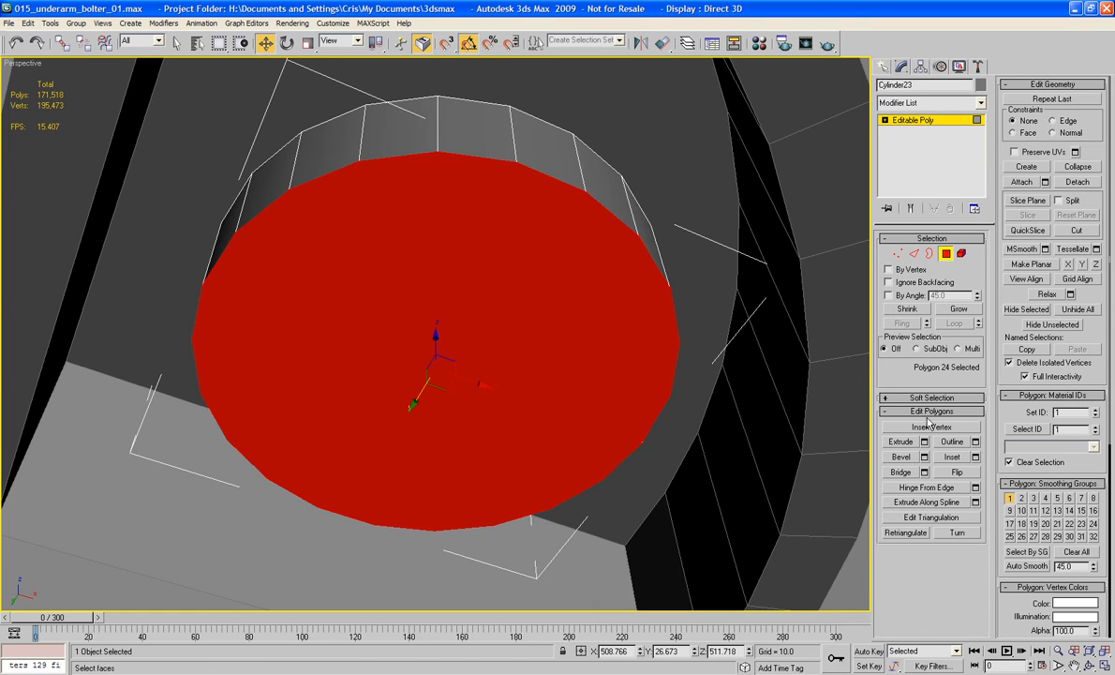
left_click(957, 311)
key("ctrl+i")
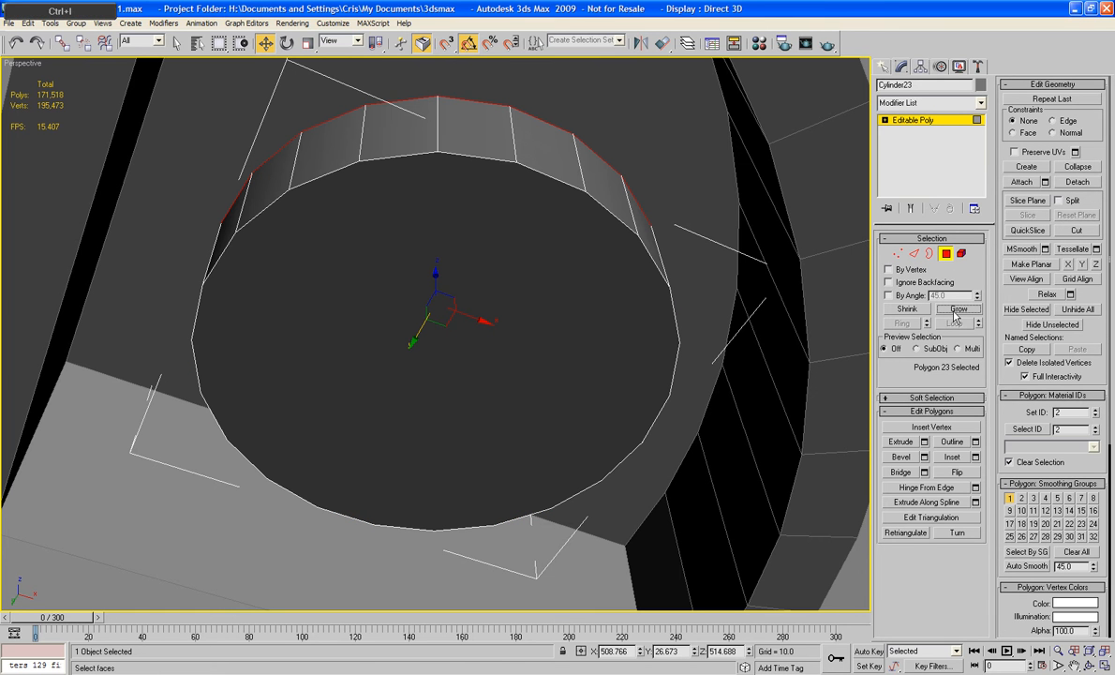
key("Delete")
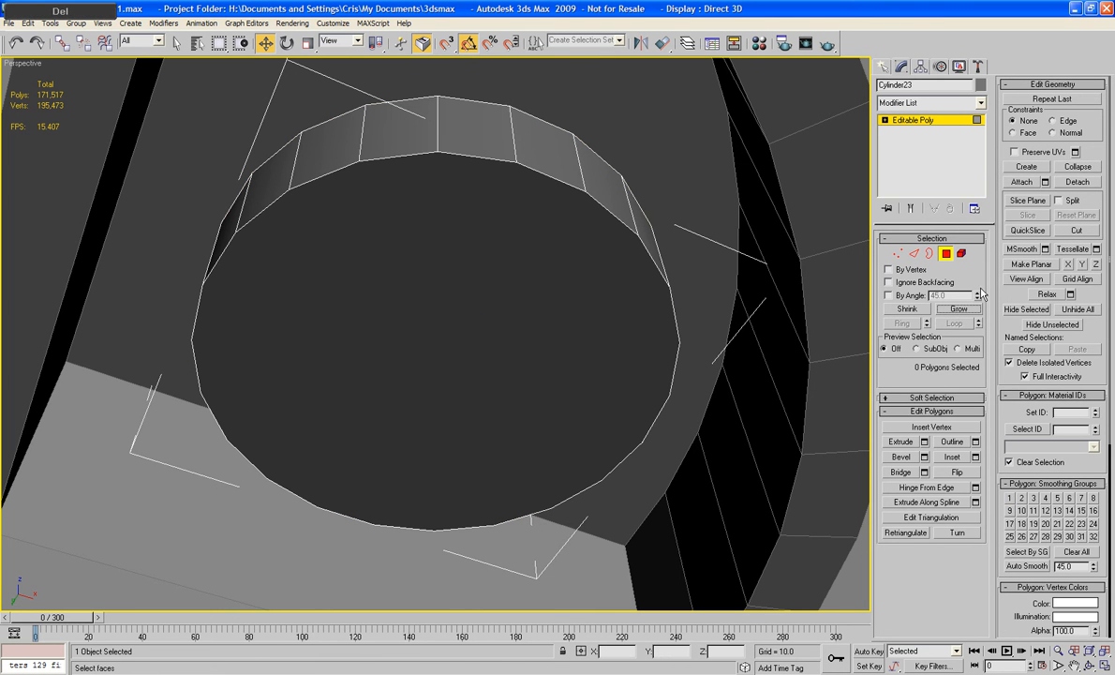
left_click(948, 254)
Attach the cylinder to the upper arm and delete the flat inner polygon of the recess behind it.
left_click(700, 200)
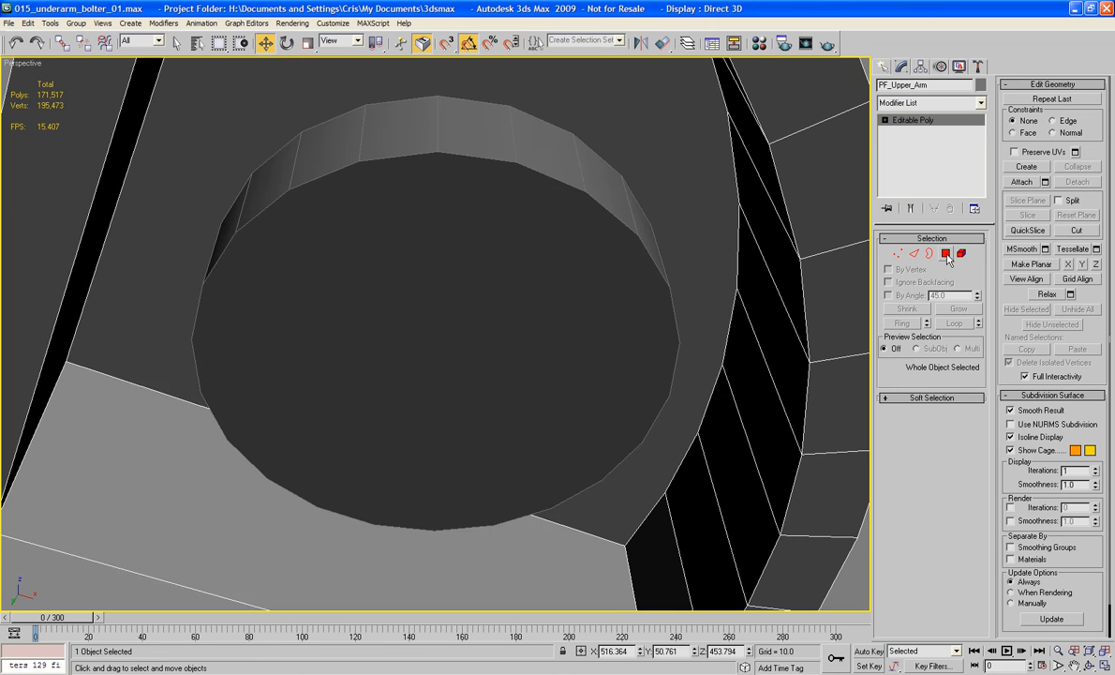
key("4")
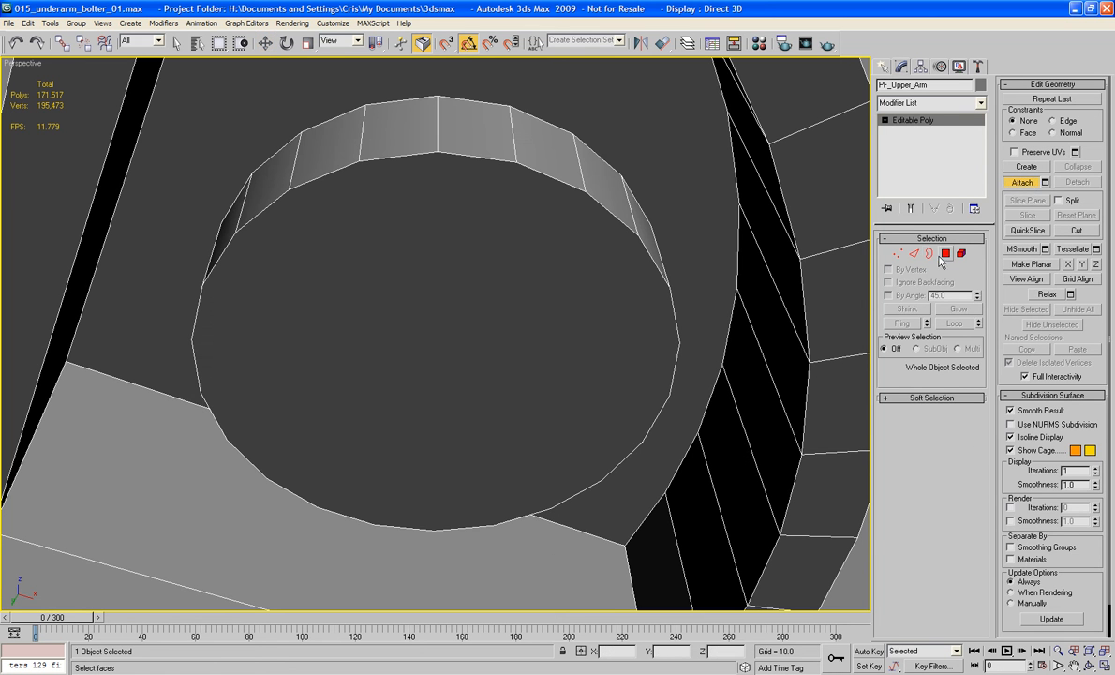
left_click(693, 180)
key("Delete")
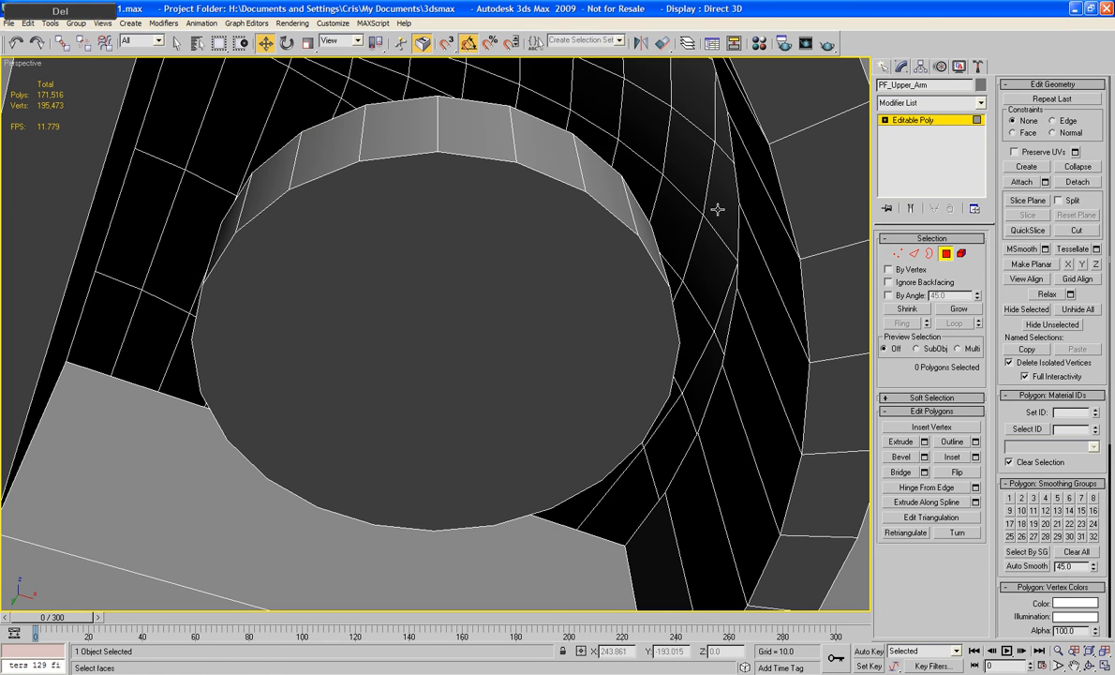
Bridge the recess's long side edge to the facing edge of the cylinder's open rim.
left_click(913, 254)
middle_click_drag(750, 261, 373, 356, "alt")
left_click(457, 347)
left_click(373, 357, "ctrl")
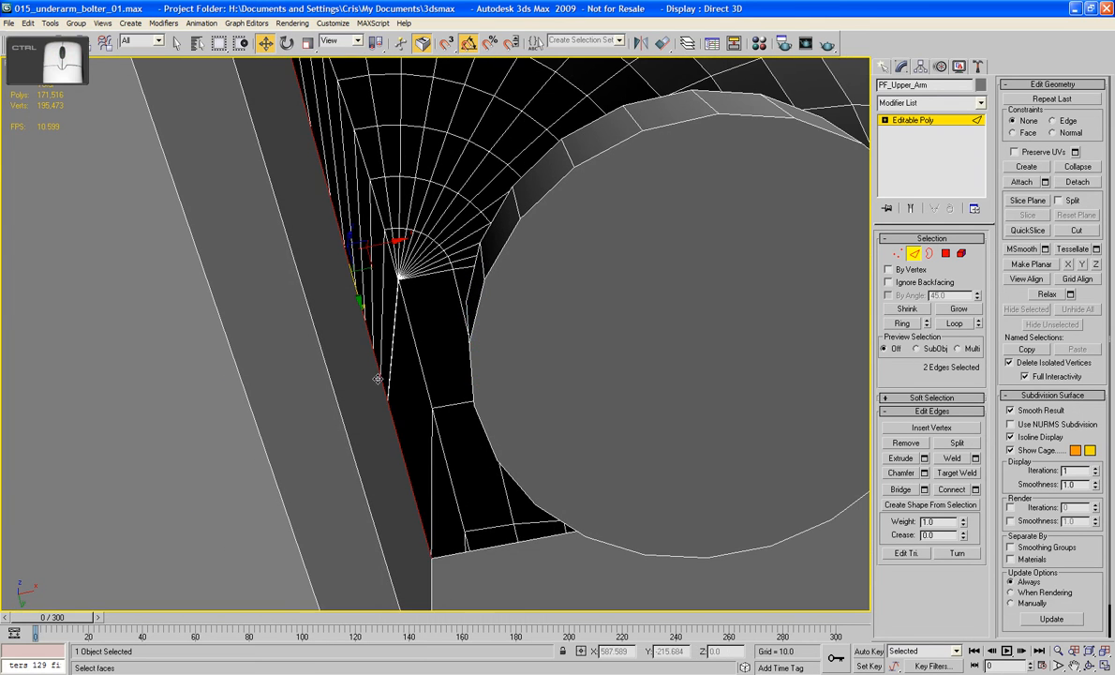
left_click(903, 491)
Cap the remaining open border between the recess walls and the cylinder.
left_click(928, 253)
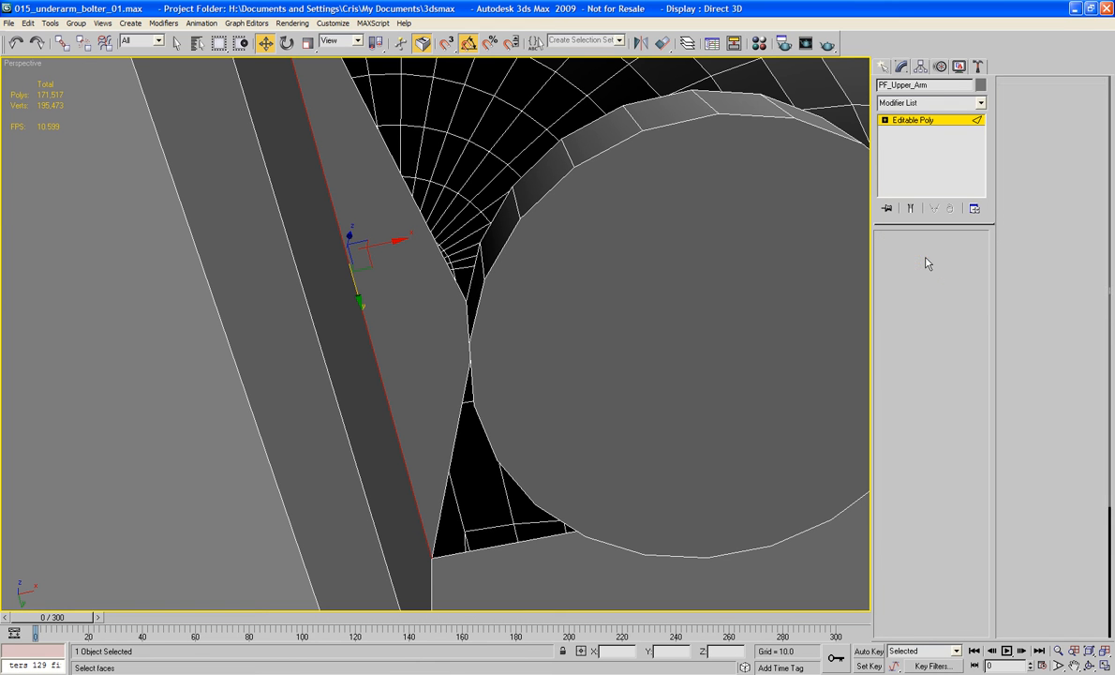
left_click(406, 231)
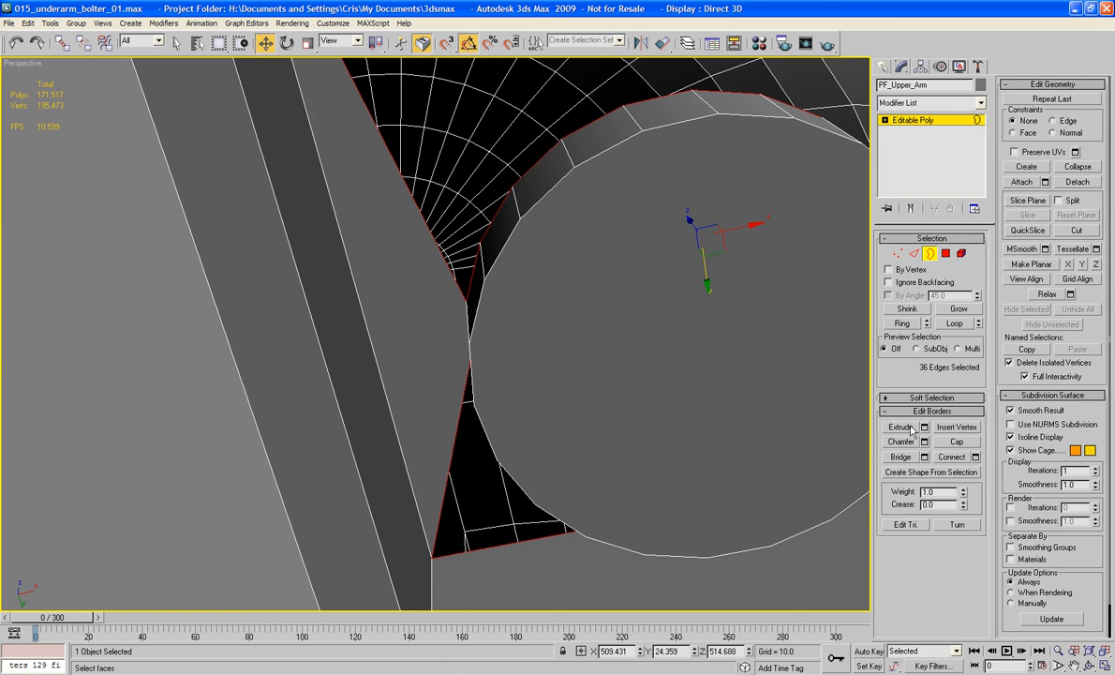
left_click(956, 442)
Bevel the cylinder's end cap to give it a chamfered rim and a smaller central disc.
middle_click_drag(770, 366, 537, 359, "alt")
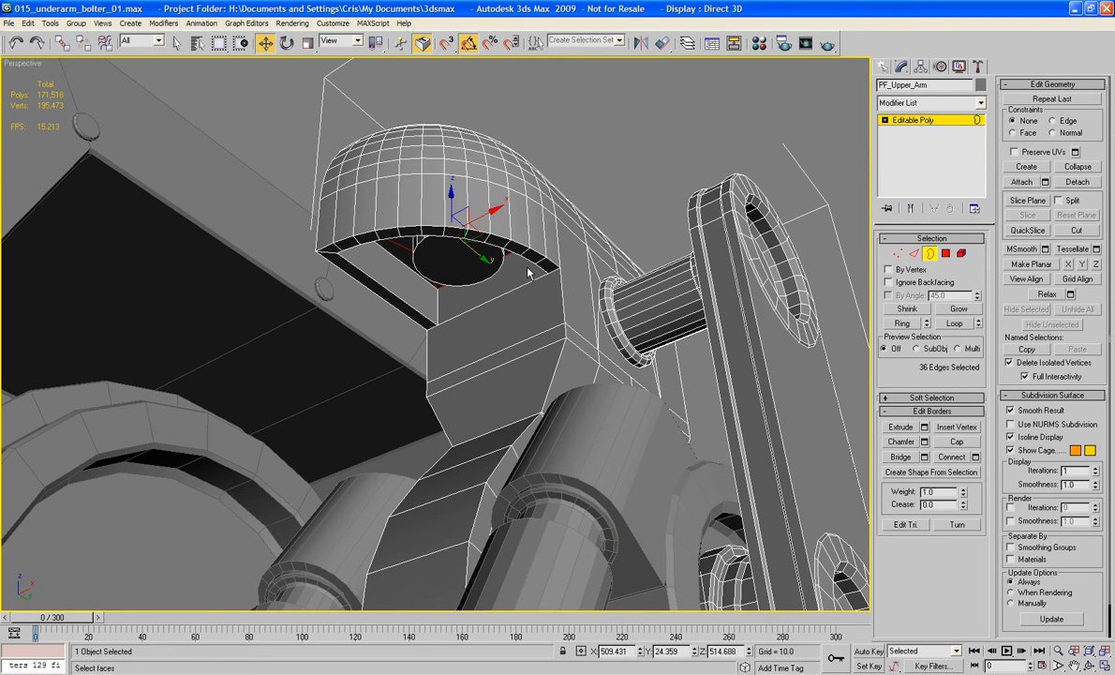
scroll(532, 357, "up", 4)
scroll(531, 288, "up", 5)
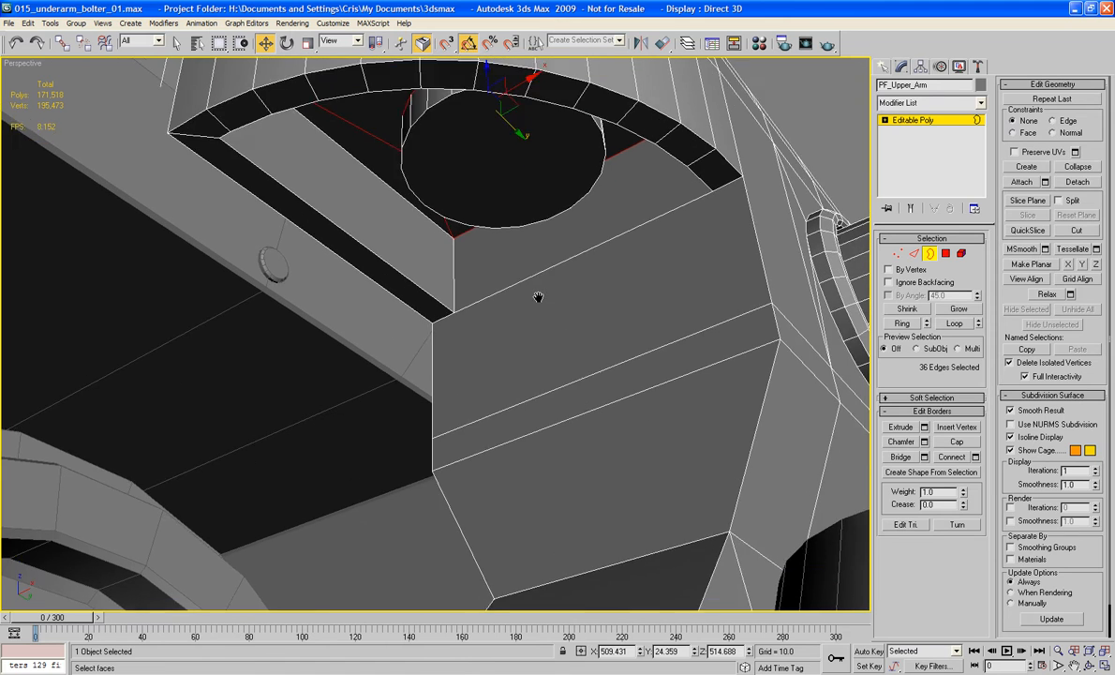
left_click(945, 255)
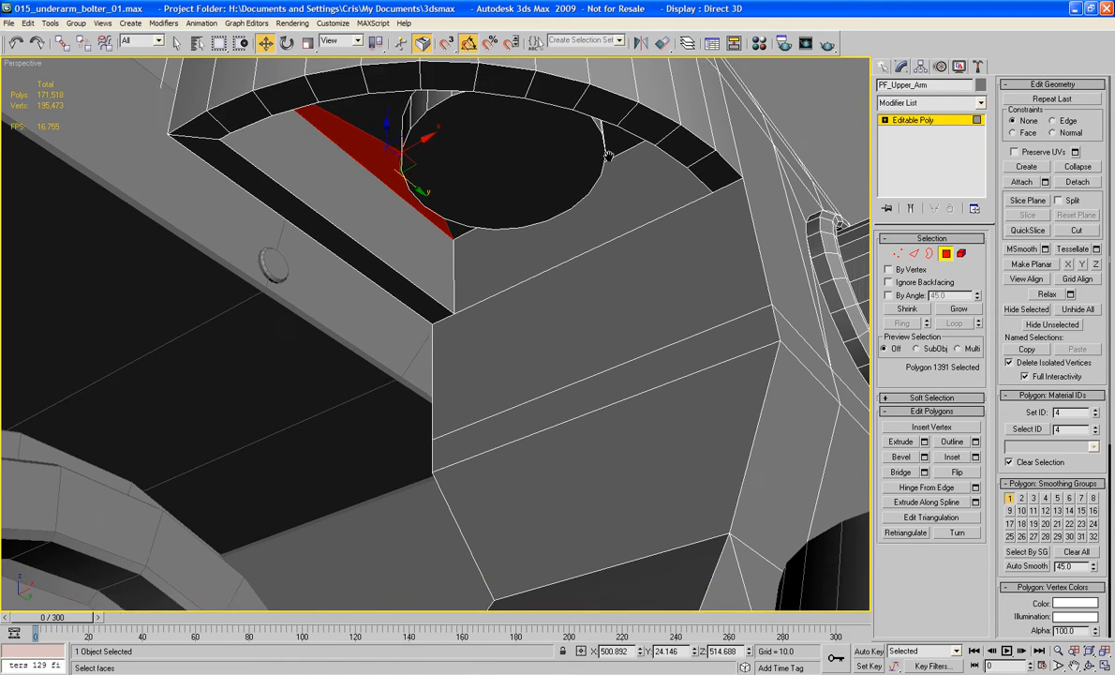
left_click(494, 142)
middle_click_drag(494, 143, 420, 151, "alt")
middle_click_drag(457, 342, 470, 259)
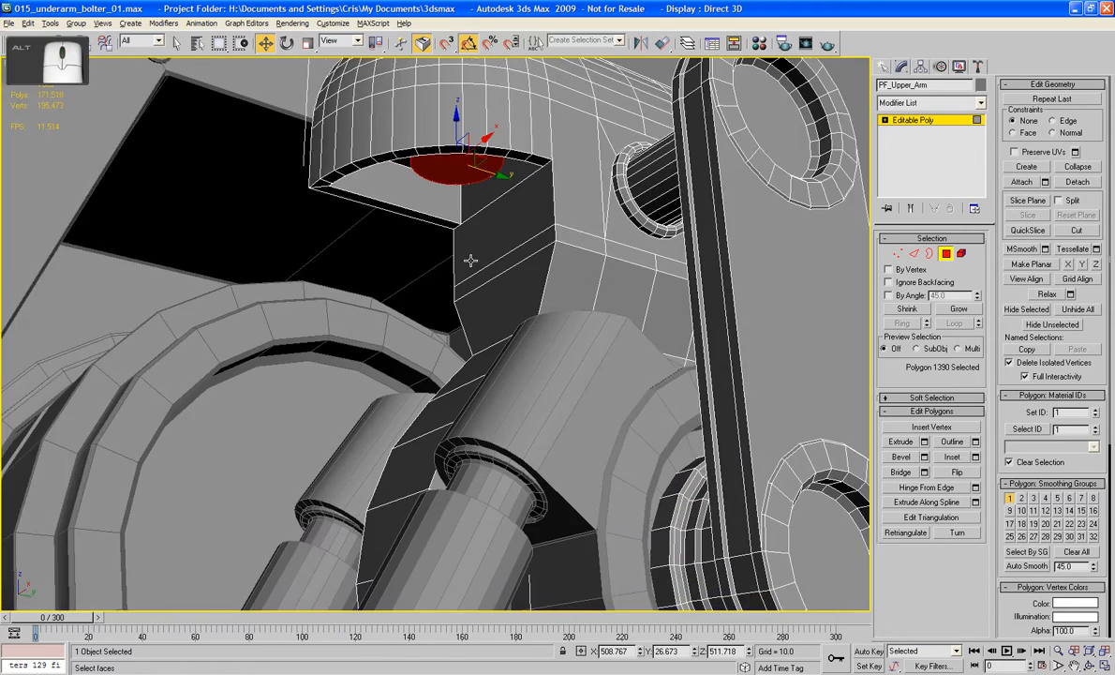
scroll(457, 388, "down", 1)
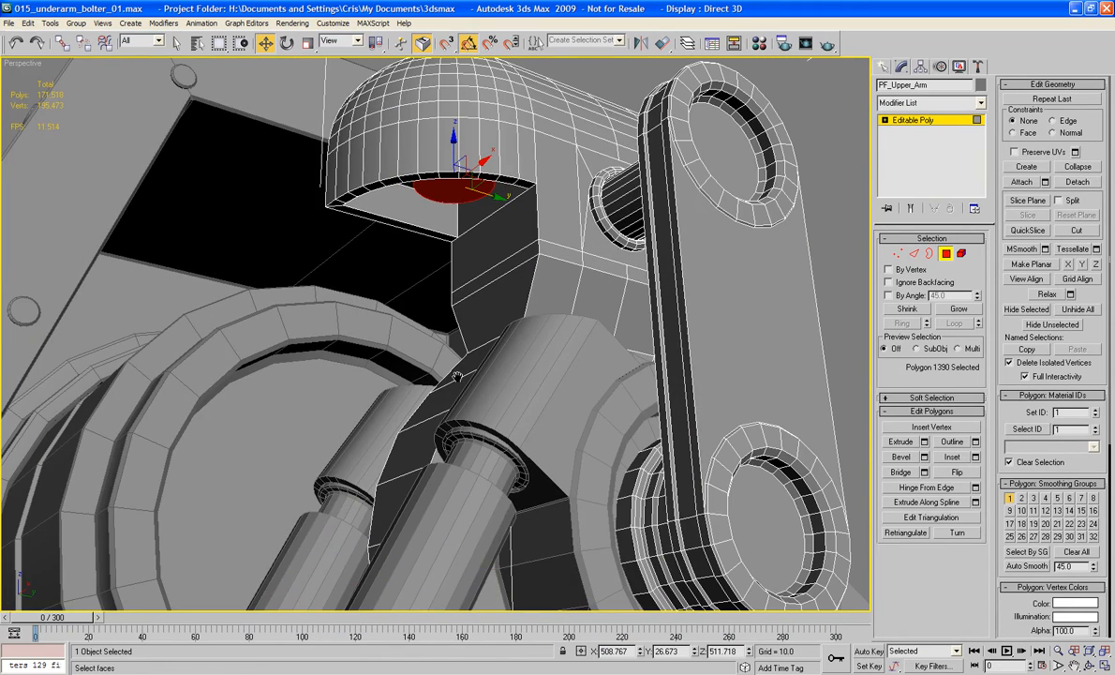
middle_click_drag(456, 377, 447, 388, "alt")
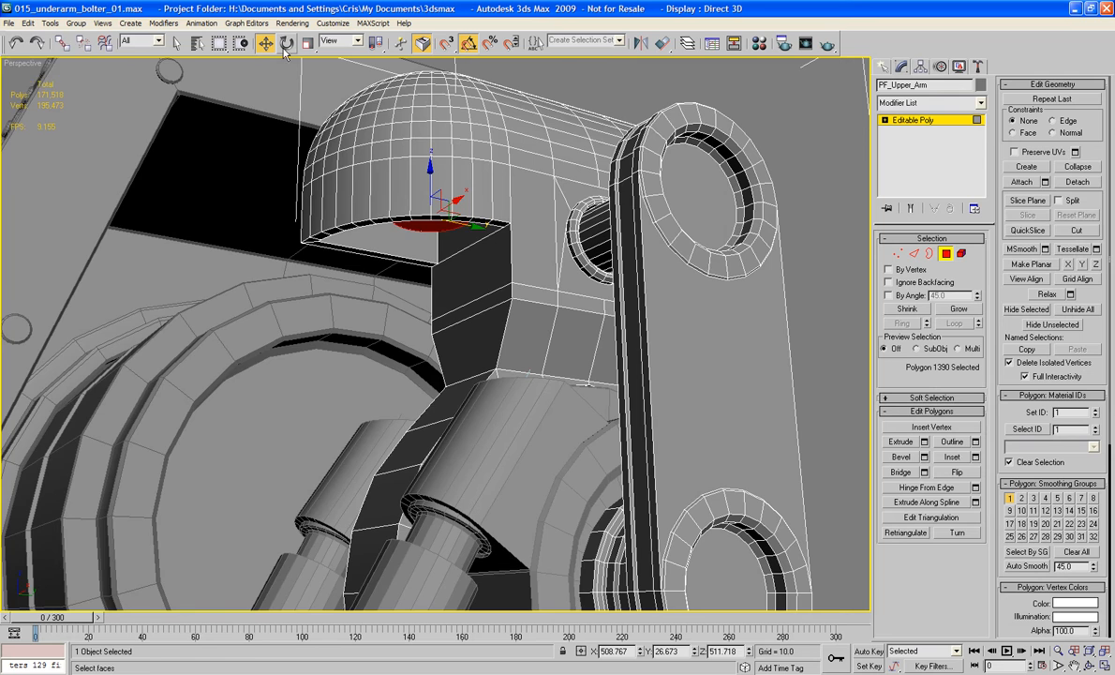
middle_click_drag(391, 75, 461, 187, "alt")
scroll(465, 169, "up", 2)
scroll(470, 272, "up", 2)
left_click(901, 457)
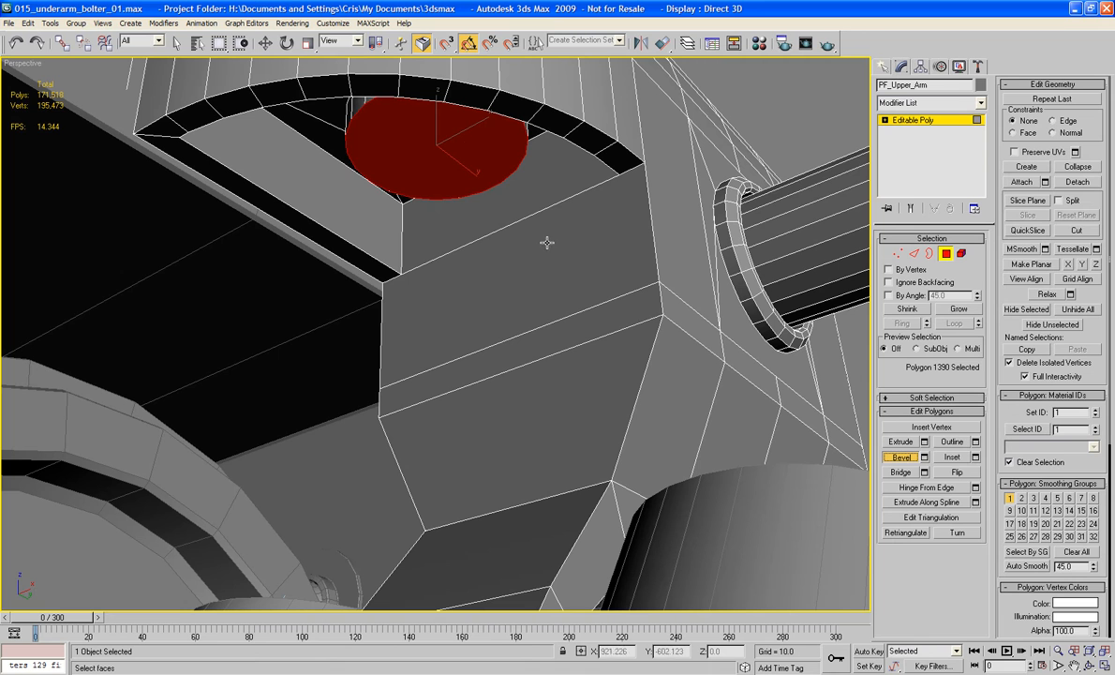
left_click_drag(471, 141, 443, 156)
key("ctrl+z")
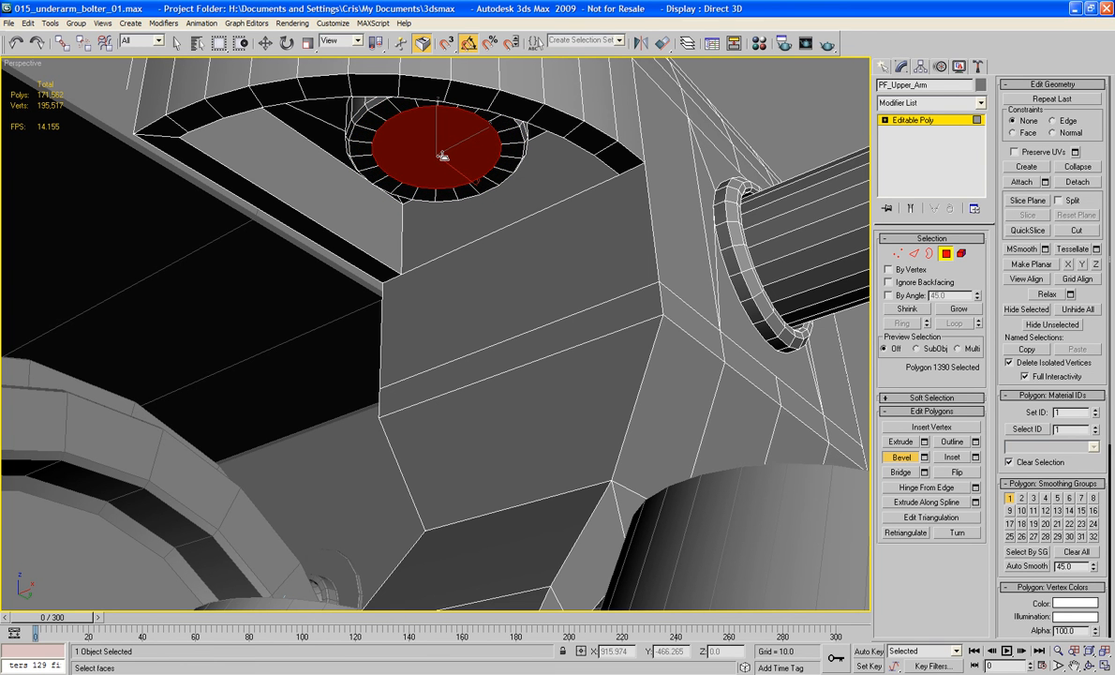
left_click(445, 157)
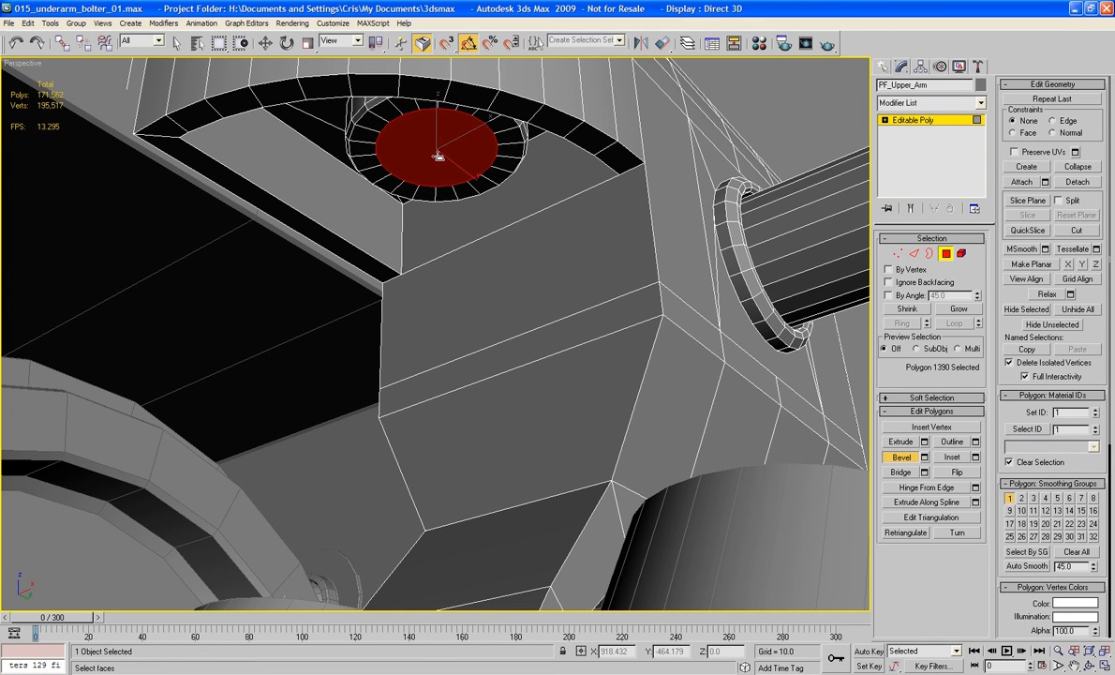
Bevel the central disc into another narrower ring and extend its middle downward as a long straight shaft.
left_click_drag(439, 155, 450, 163)
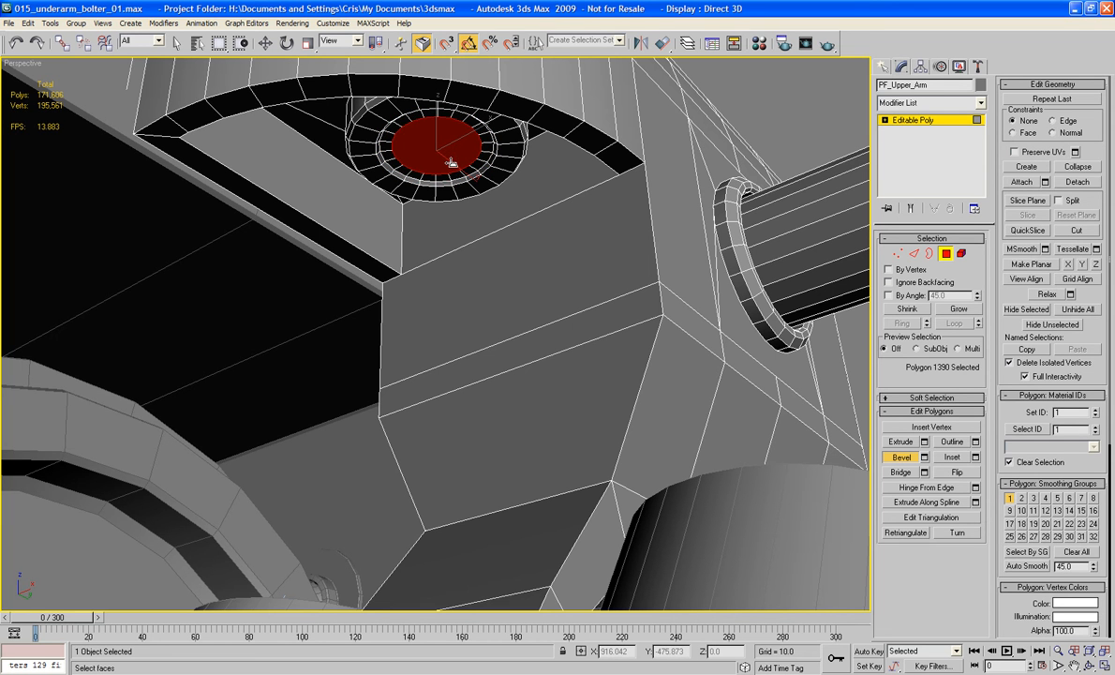
left_click(451, 163)
left_click_drag(441, 148, 450, 73)
left_click(450, 73)
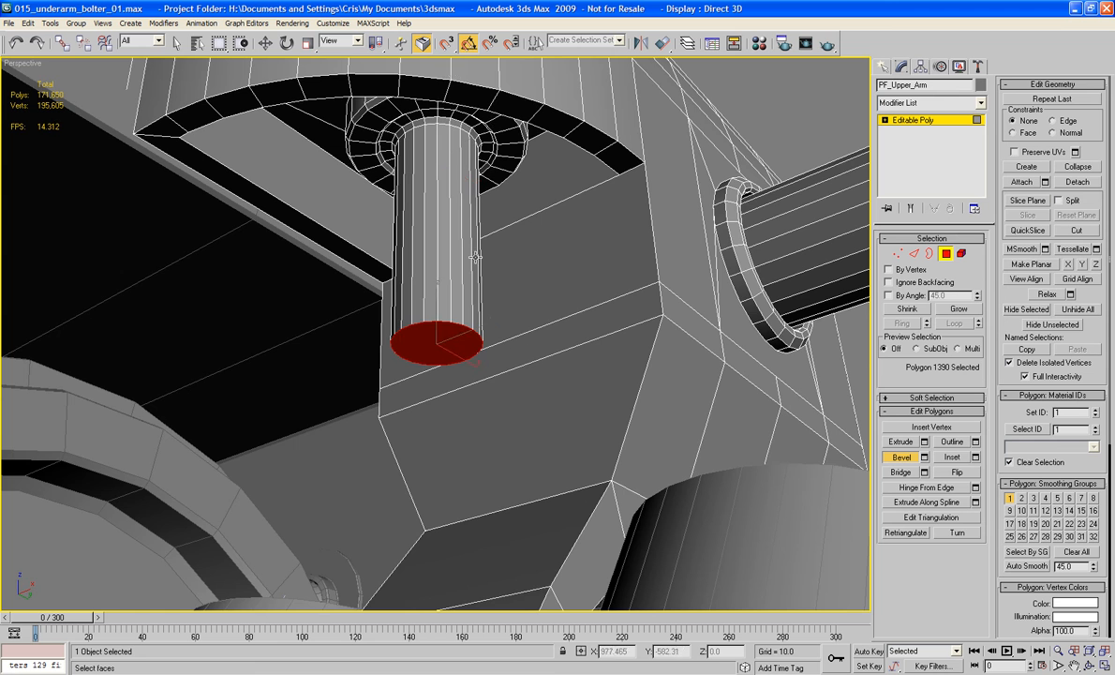
middle_click_drag(521, 352, 435, 285)
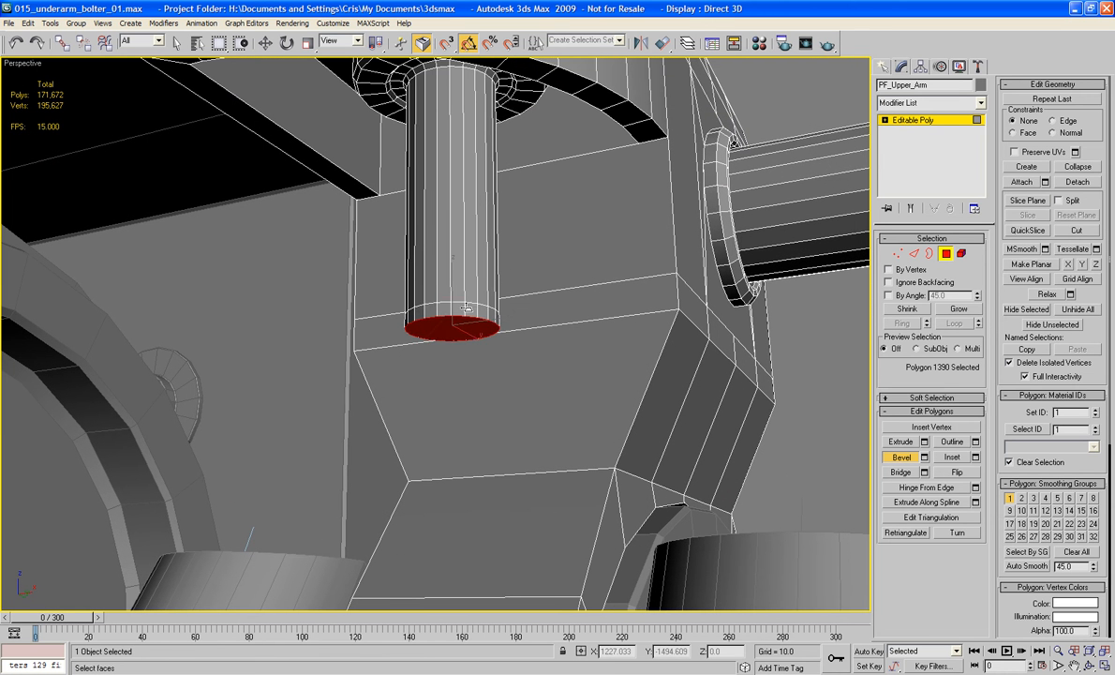
left_click_drag(466, 311, 469, 309)
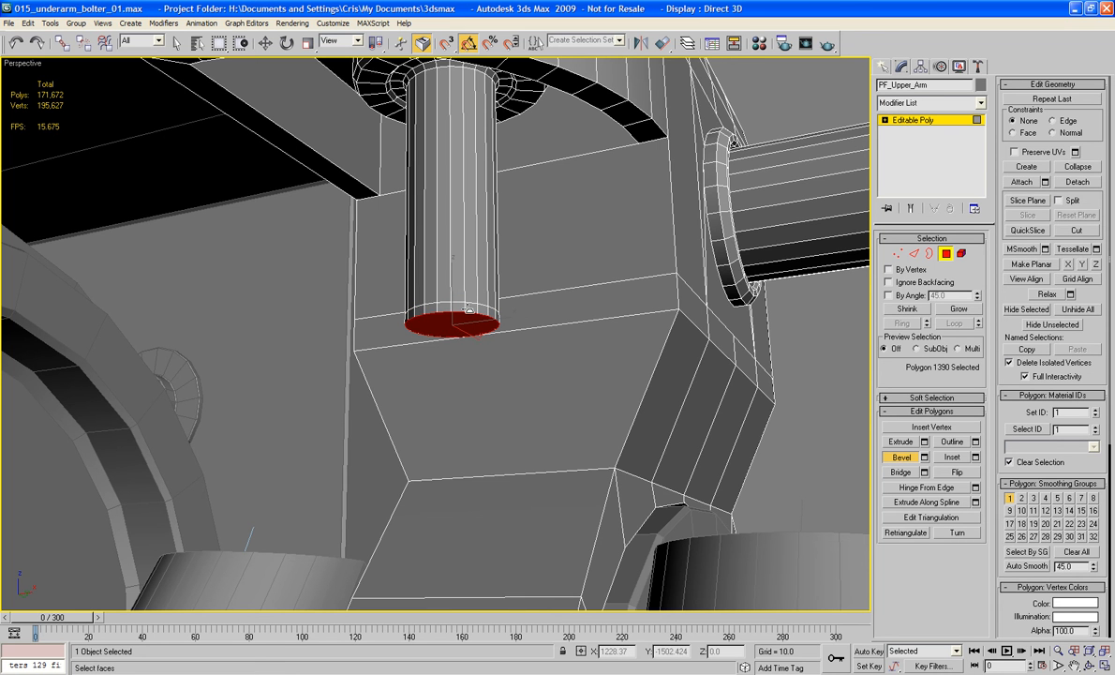
right_click(468, 309)
Bevel the shaft's end face outward into a slightly wider rim, undoing the extra bevel.
middle_click_drag(471, 319, 463, 291)
scroll(463, 291, "up", 3)
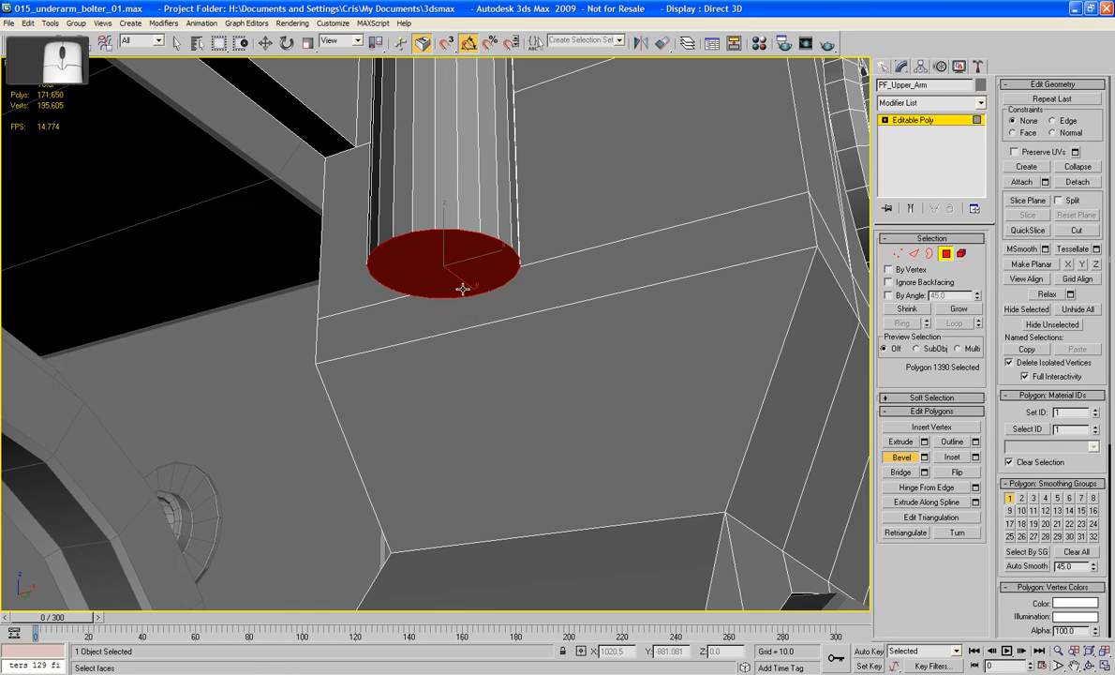
left_click_drag(463, 251, 462, 239)
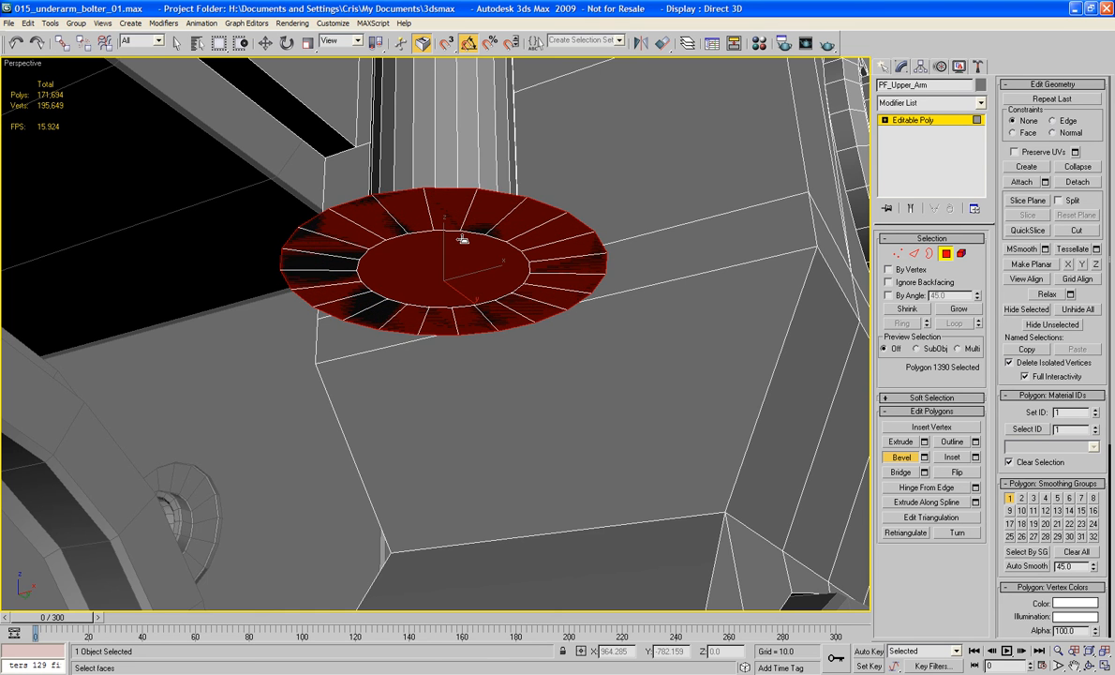
left_click(463, 234)
middle_click_drag(518, 227, 525, 268, "alt")
key("ctrl+z")
middle_click_drag(532, 450, 531, 408, "alt")
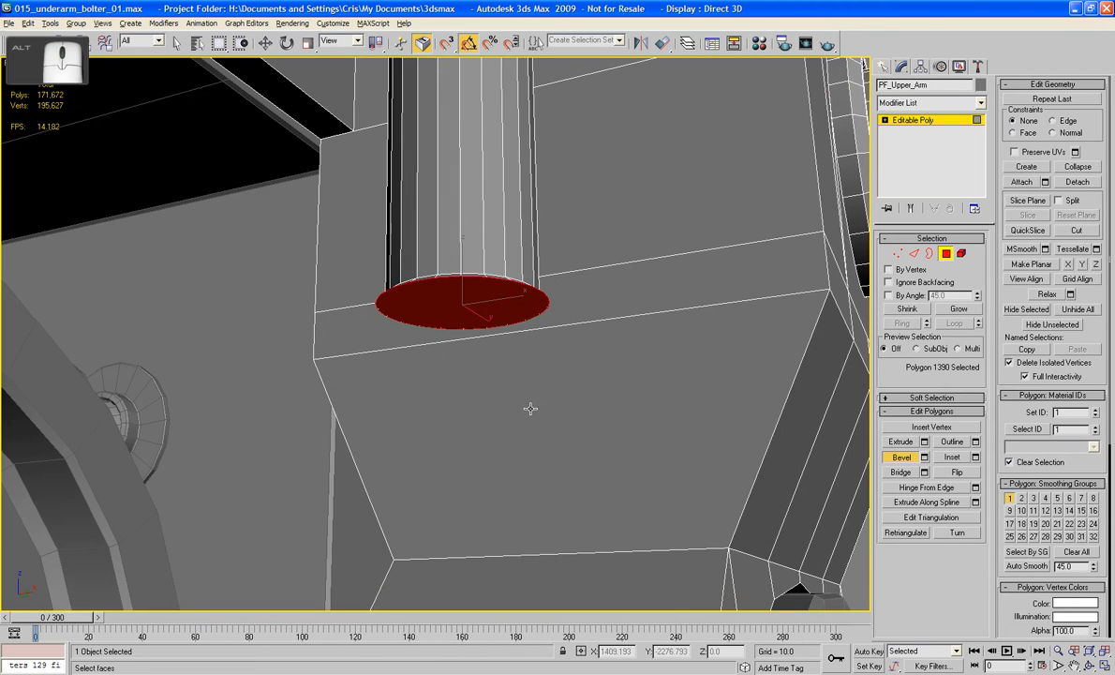
Bevel the widened end face back up around the shaft to form a sleeve.
left_click_drag(503, 299, 503, 342)
middle_click_drag(503, 342, 479, 297, "alt")
scroll(467, 278, "up", 4)
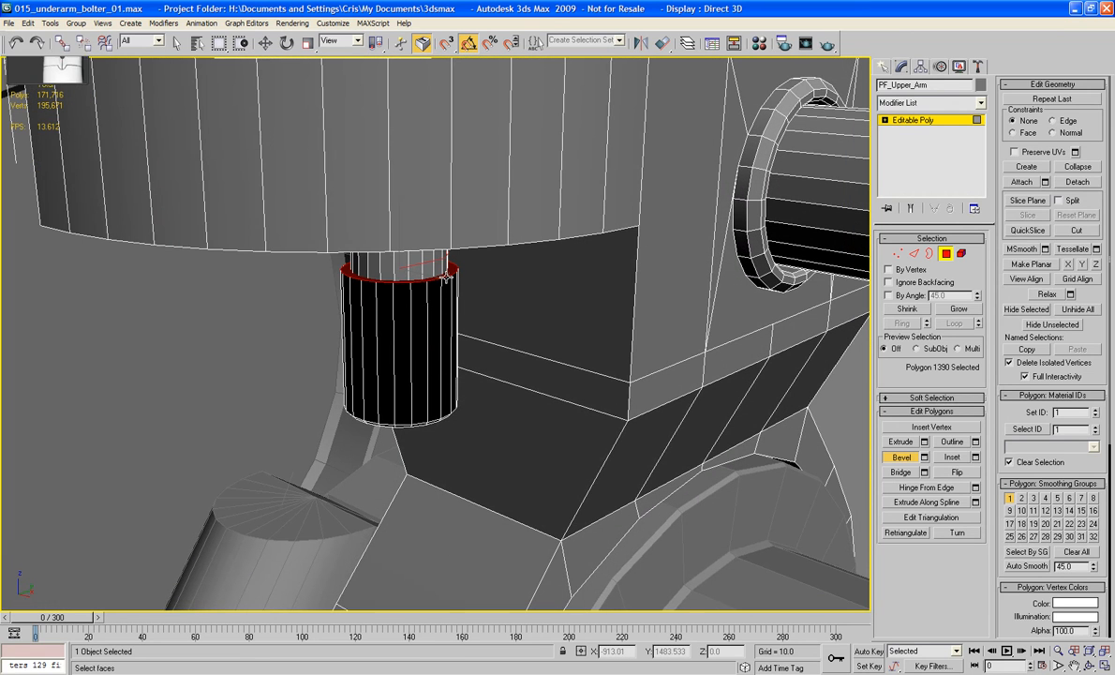
Bevel the sleeve's upper face outward into a thin, wide flange around the shaft.
left_click(448, 275)
left_click(447, 269)
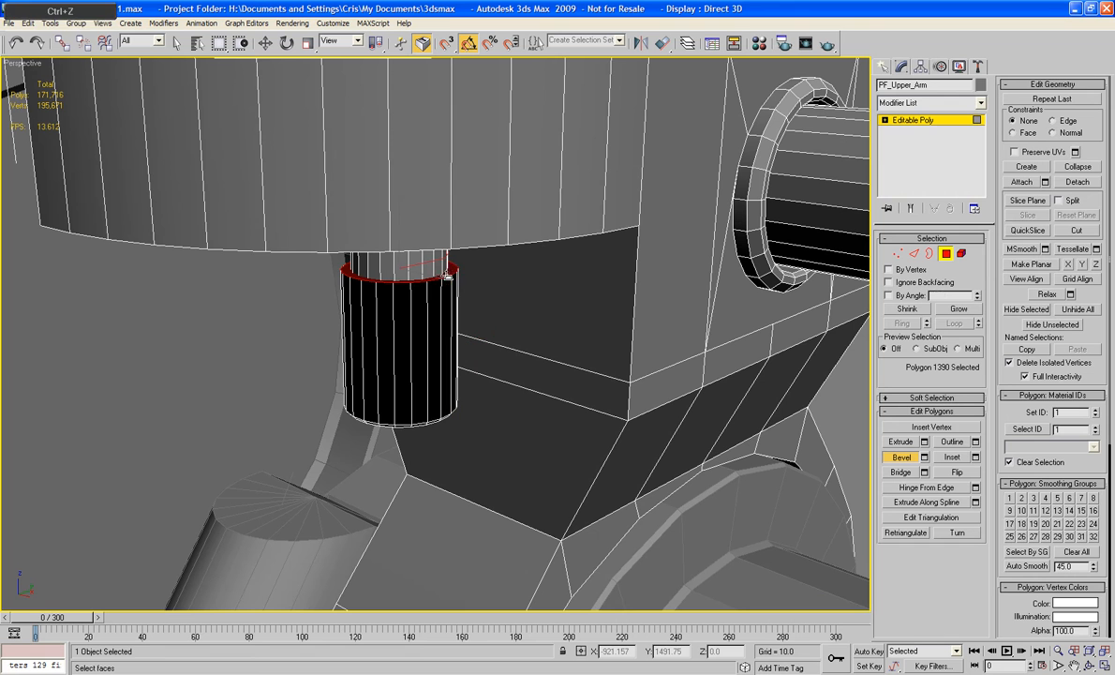
left_click_drag(447, 266, 481, 272)
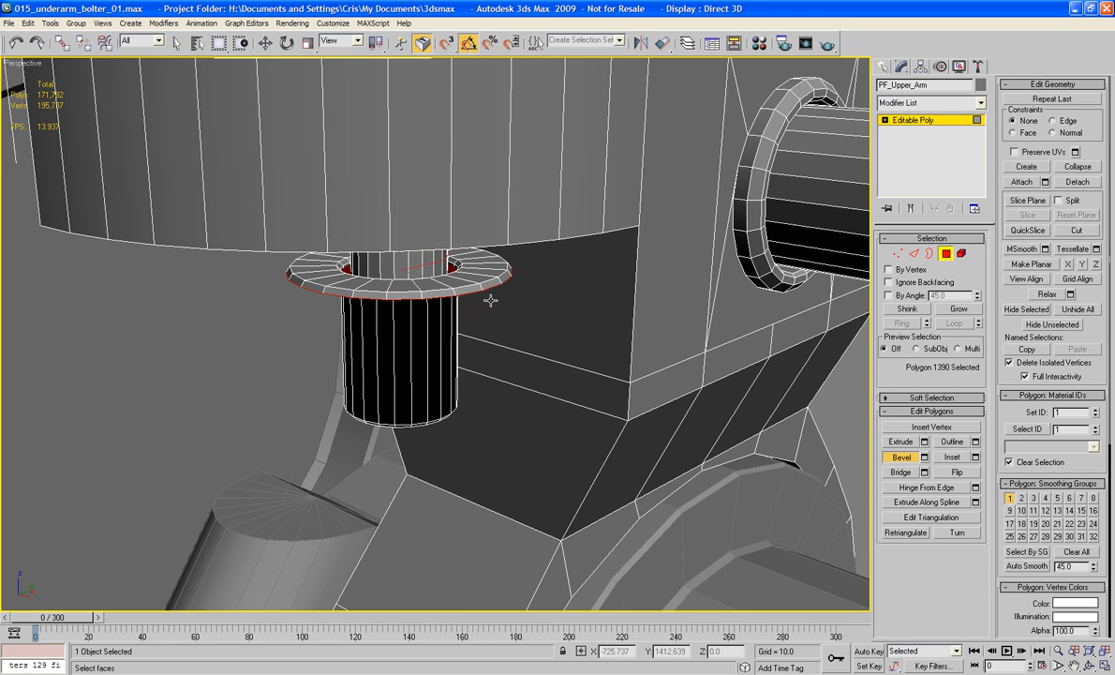
middle_click_drag(490, 300, 453, 275, "alt")
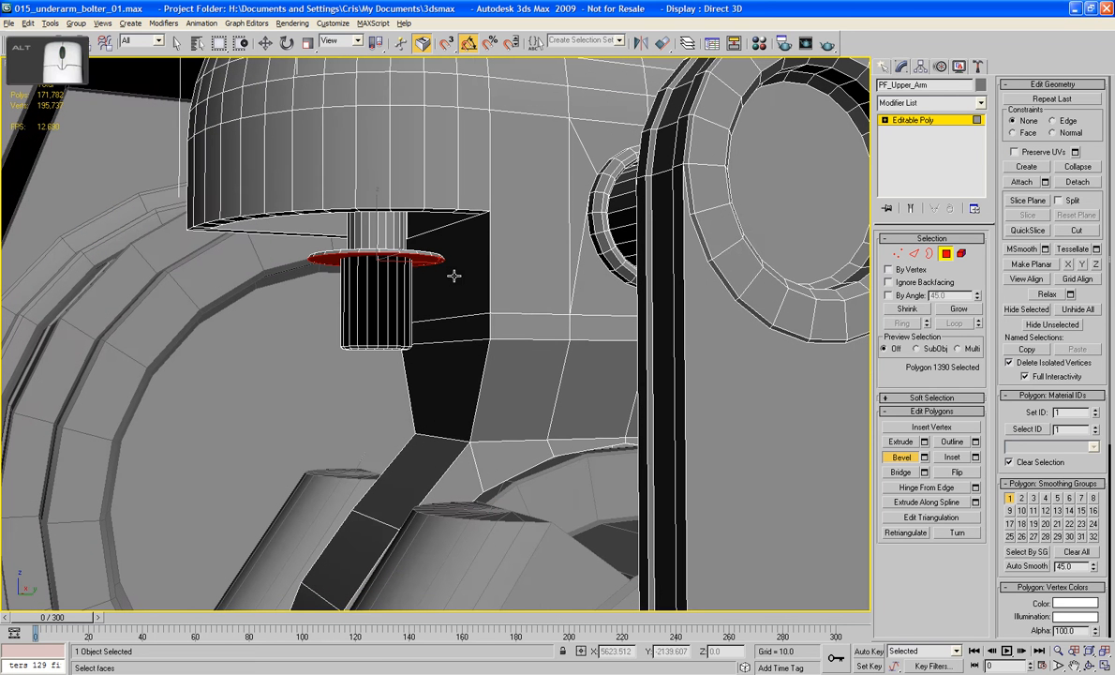
Extrude the flange face down as a wide outer cylinder and move its end face further down into the arm's lower ring.
left_click_drag(421, 255, 462, 55)
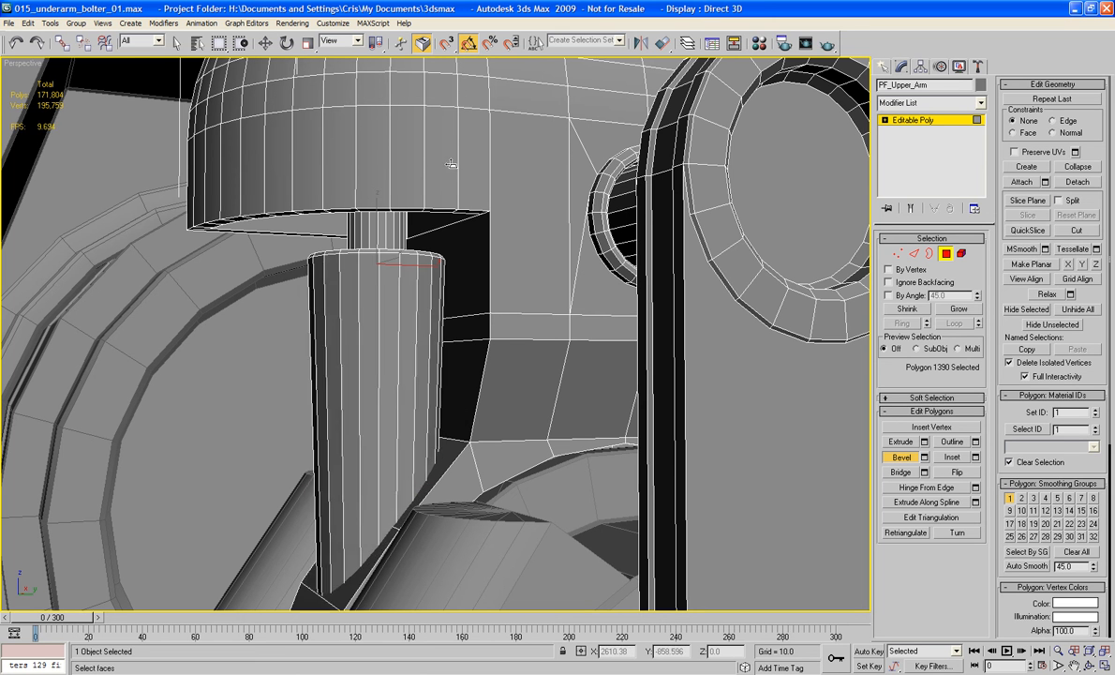
right_click(429, 310)
middle_click_drag(427, 332, 420, 177)
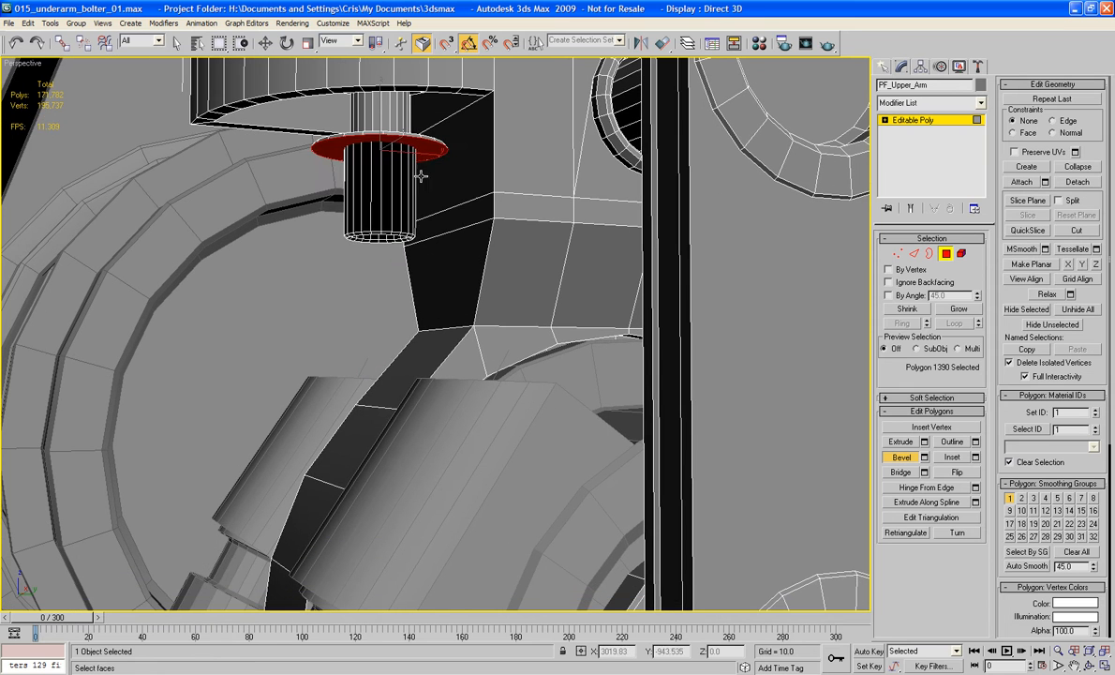
left_click_drag(420, 147, 428, 20)
left_click(428, 20)
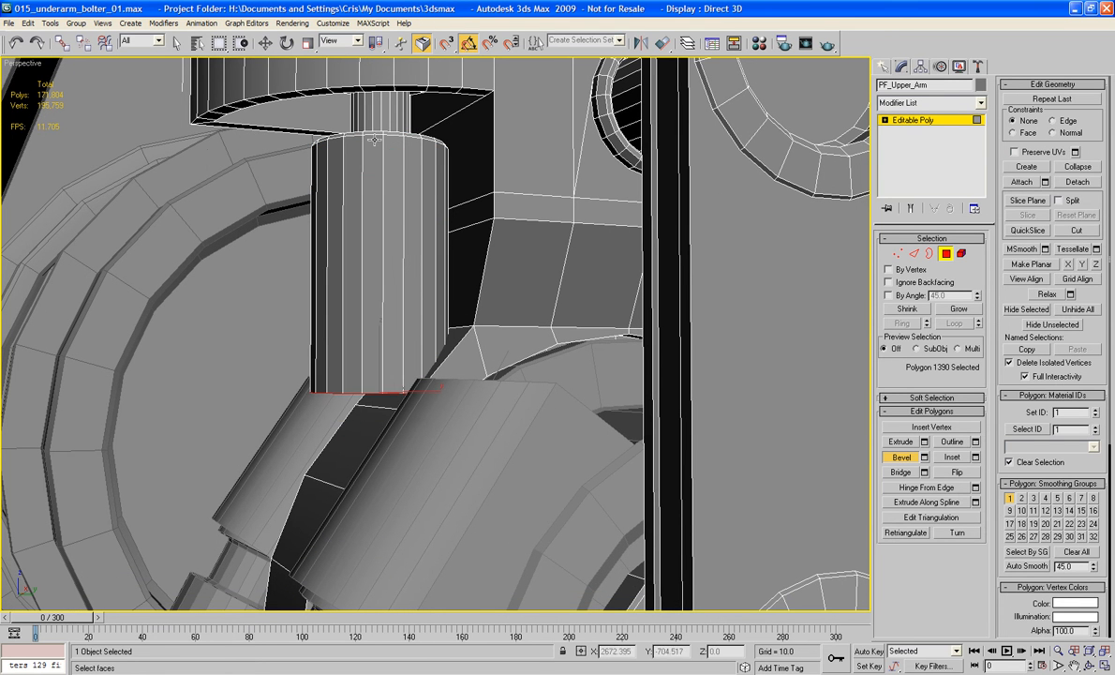
left_click(265, 43)
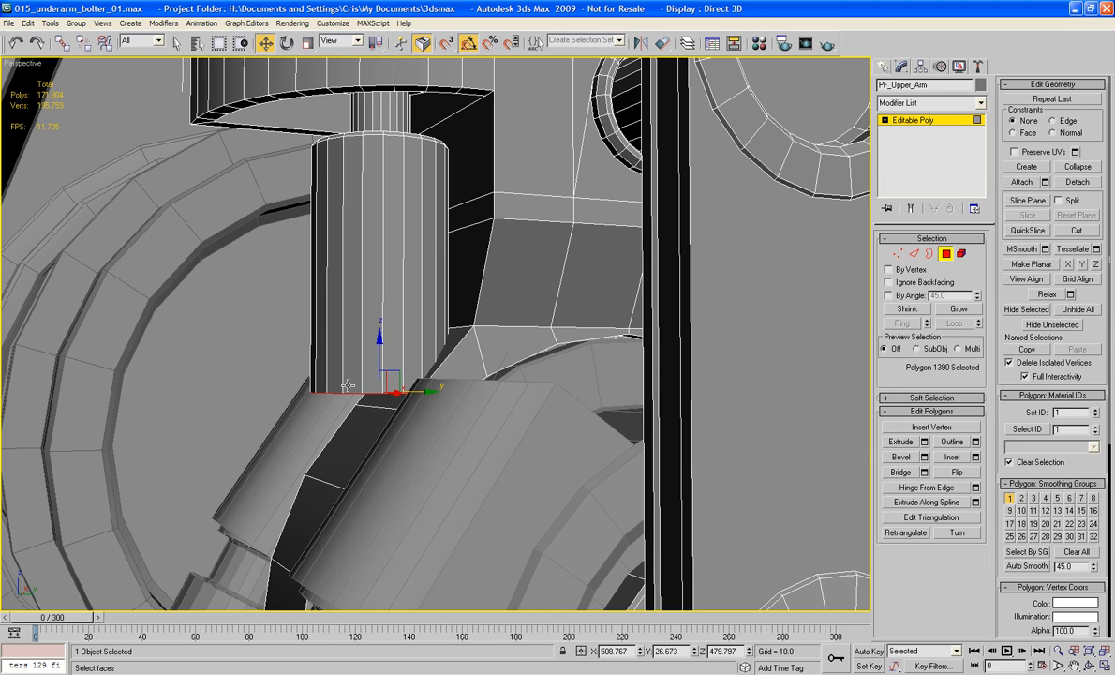
left_click_drag(378, 338, 389, 472)
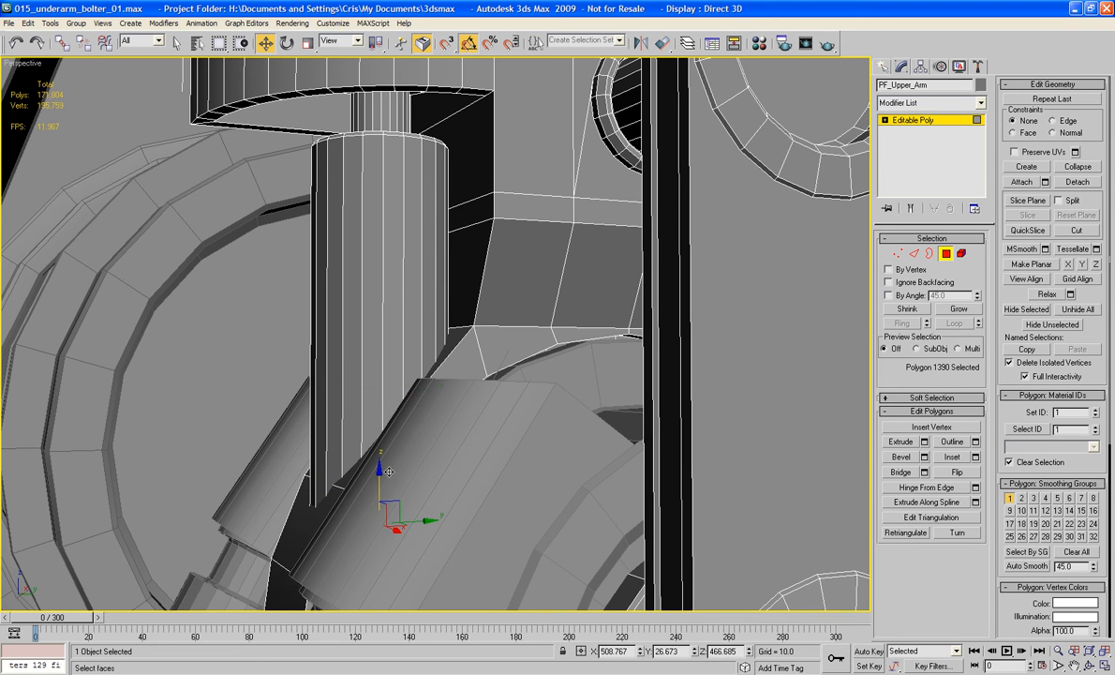
Isolate the upper arm and show the overlap of the wide cylinder and lower ring in the Left view.
left_click(947, 254)
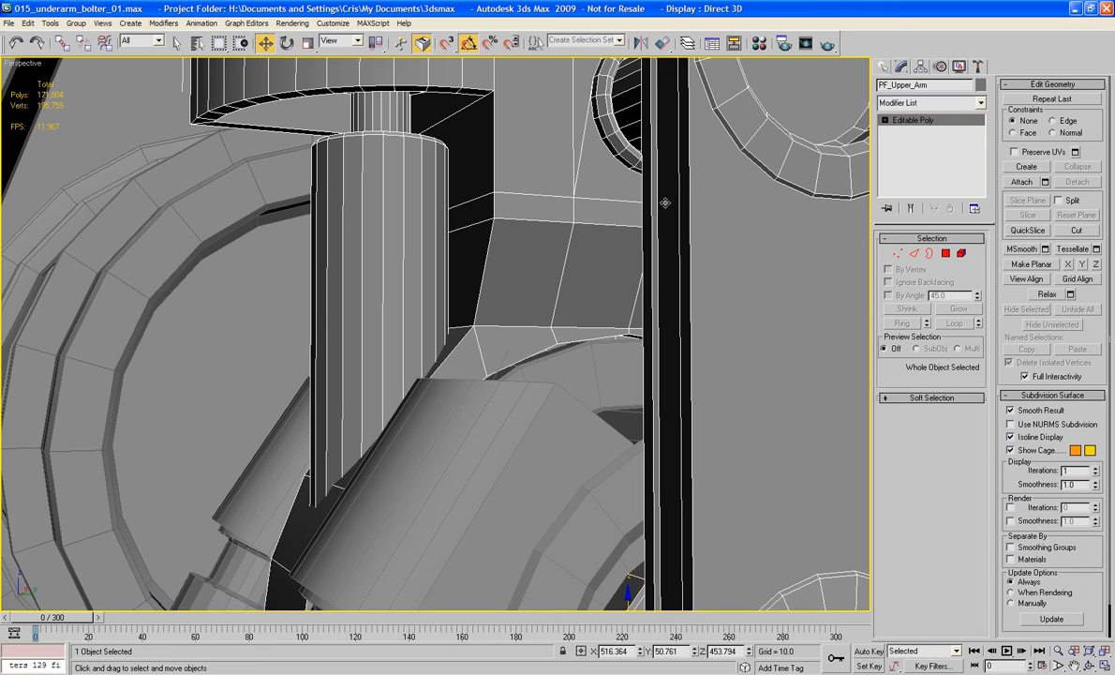
key("l")
right_click(257, 79)
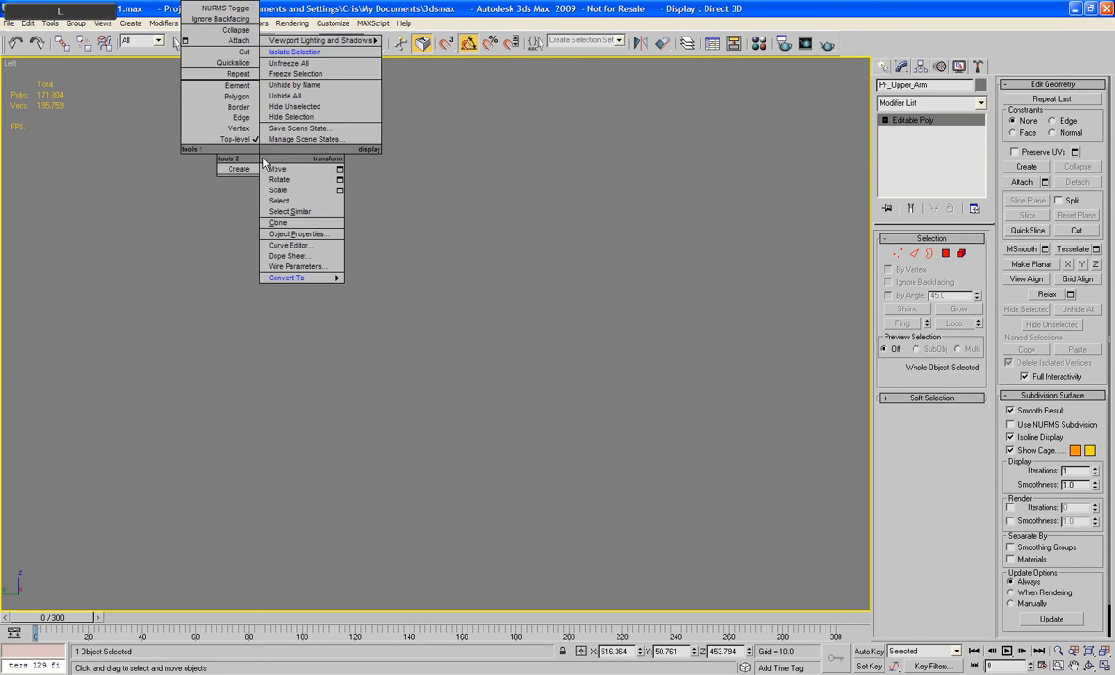
left_click(293, 53)
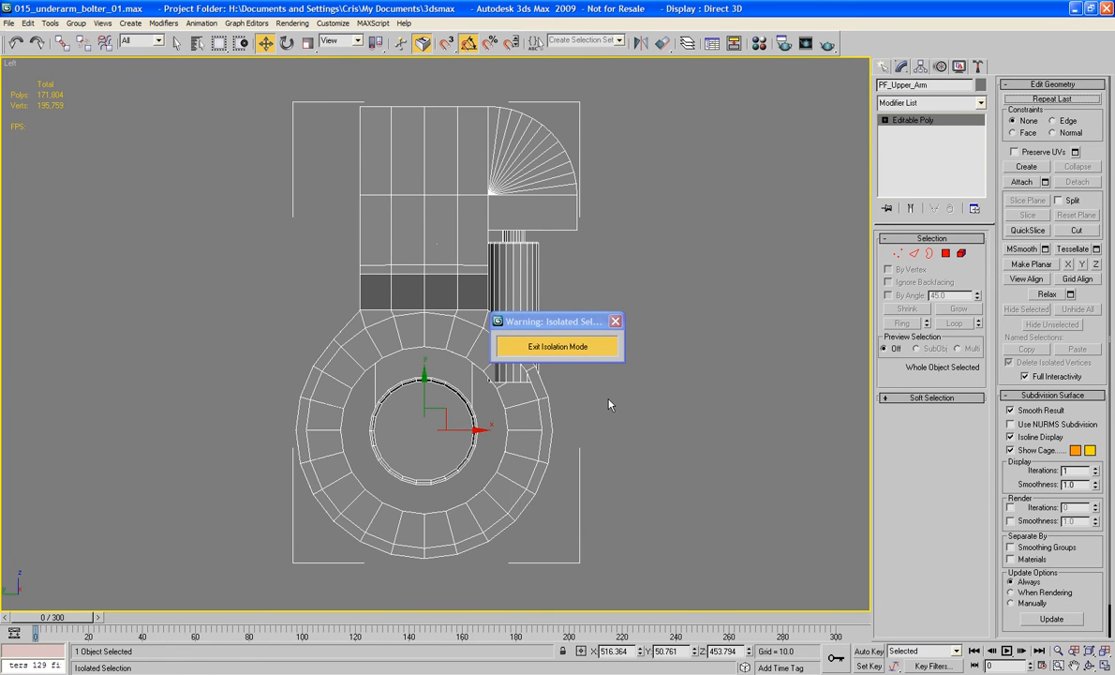
left_click_drag(598, 330, 868, 345)
middle_click_drag(647, 328, 453, 326)
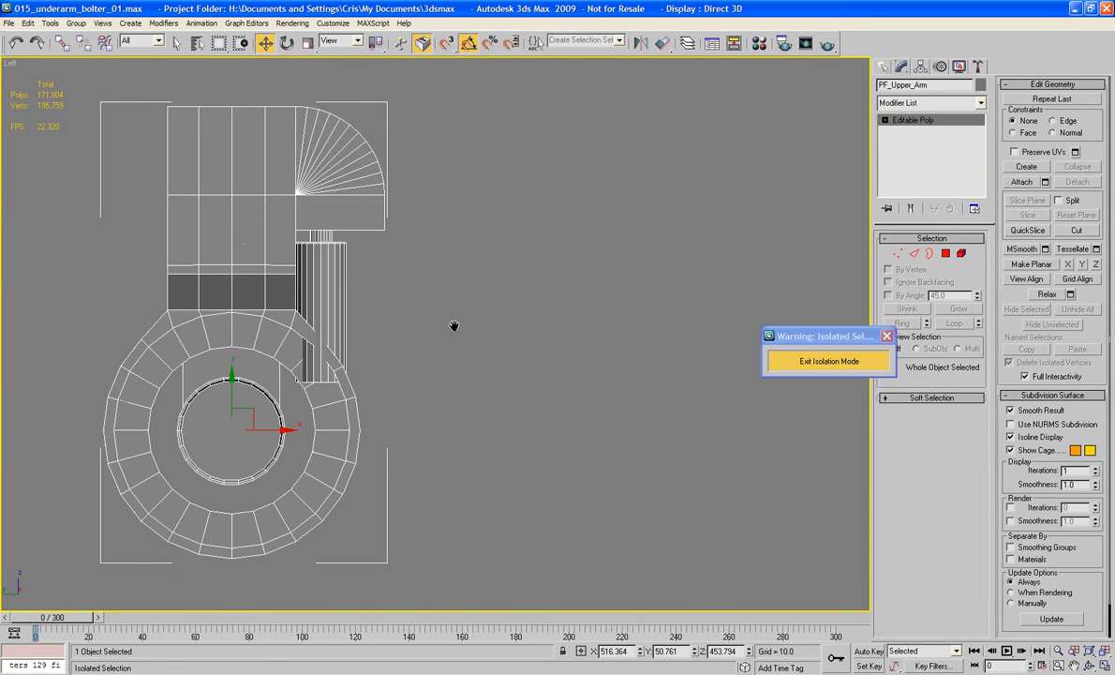
scroll(252, 326, "up", 5)
middle_click_drag(251, 326, 521, 332)
scroll(597, 336, "up", 3)
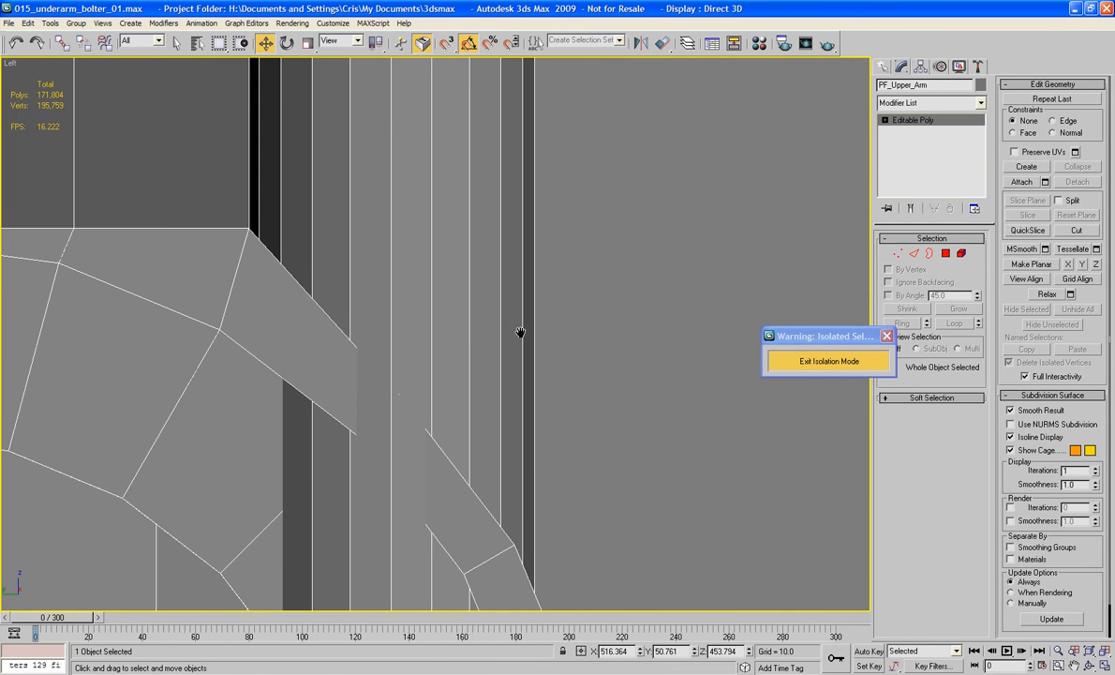
Select the wide cylinder's side polygons and return to the Perspective view.
left_click(945, 253)
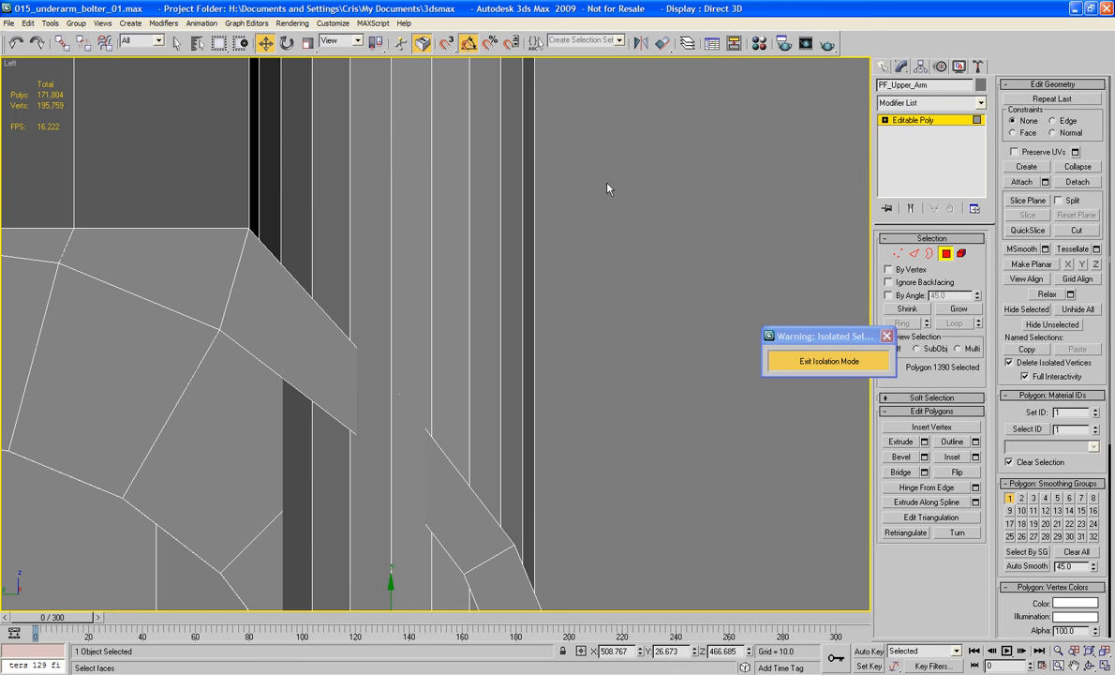
left_click(259, 169)
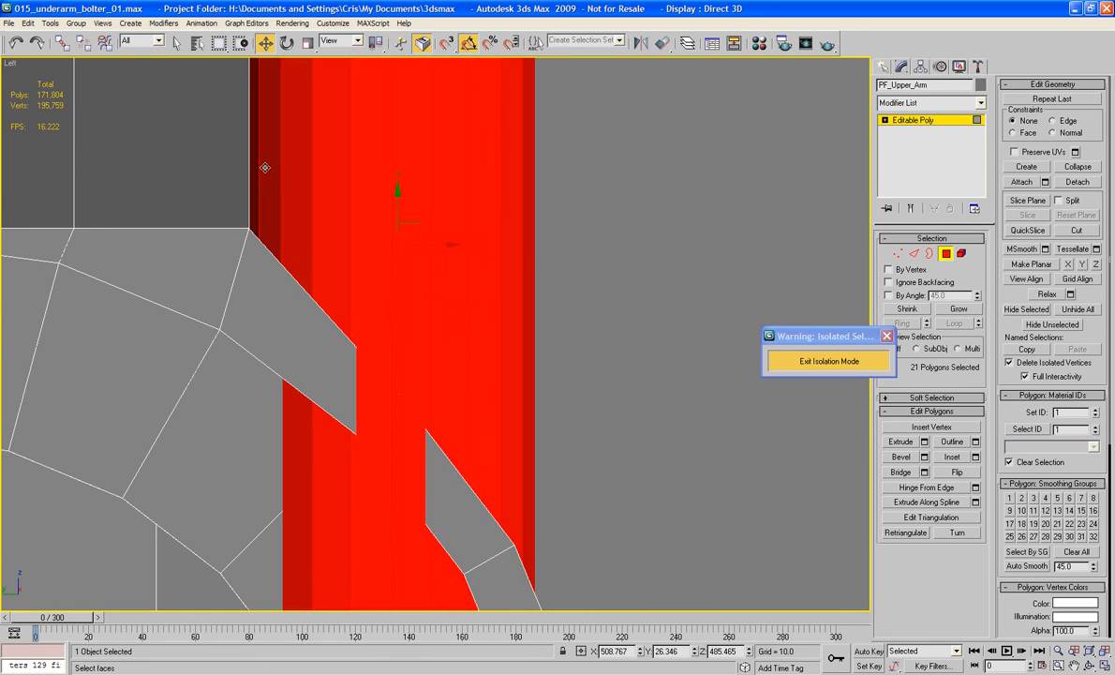
scroll(408, 174, "down", 2)
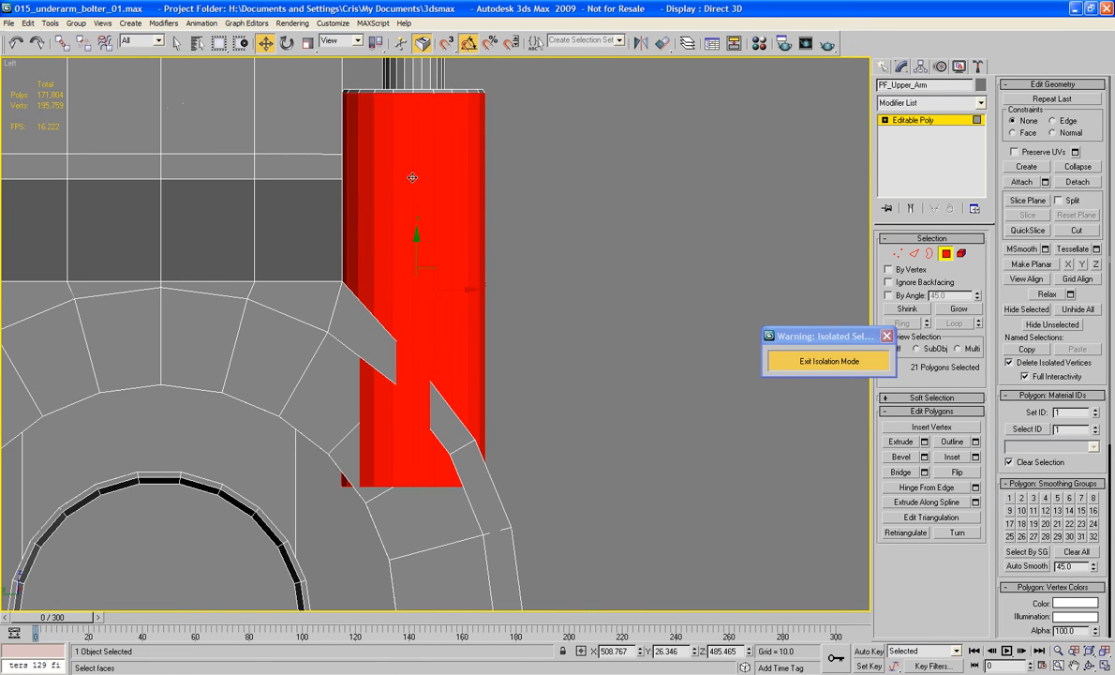
key("p")
key("z")
middle_click_drag(497, 192, 402, 383, "alt")
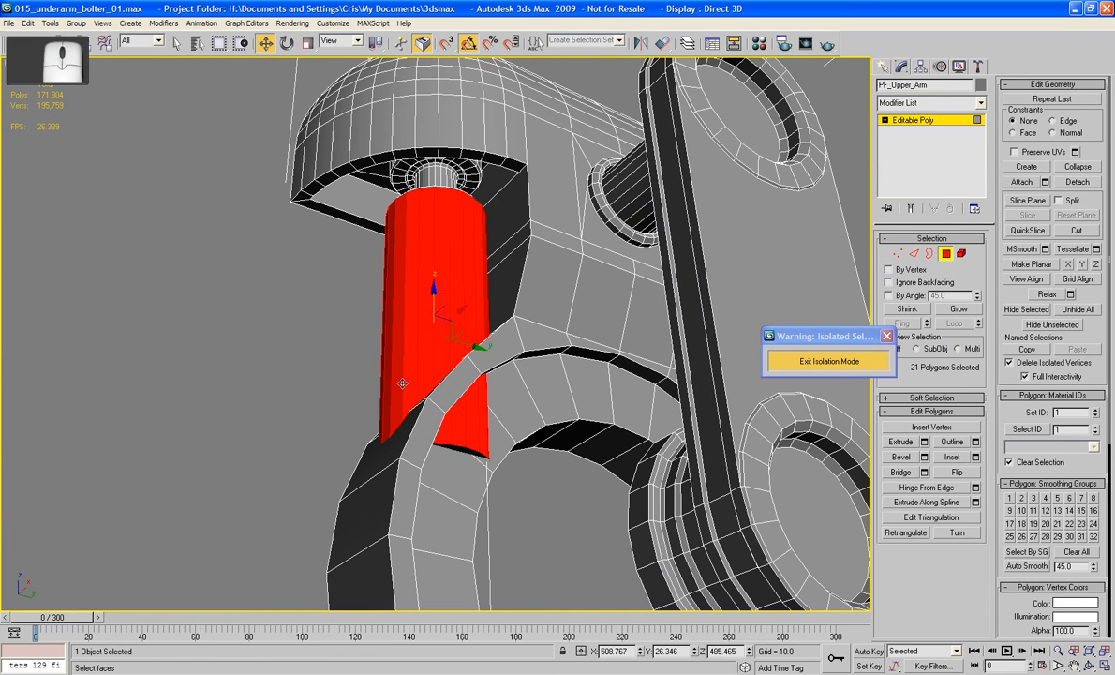
Select the cylinder's end cap, grow the selection over the whole shaft and socket flange, and shift it along Y to about 24.6.
left_click(459, 449)
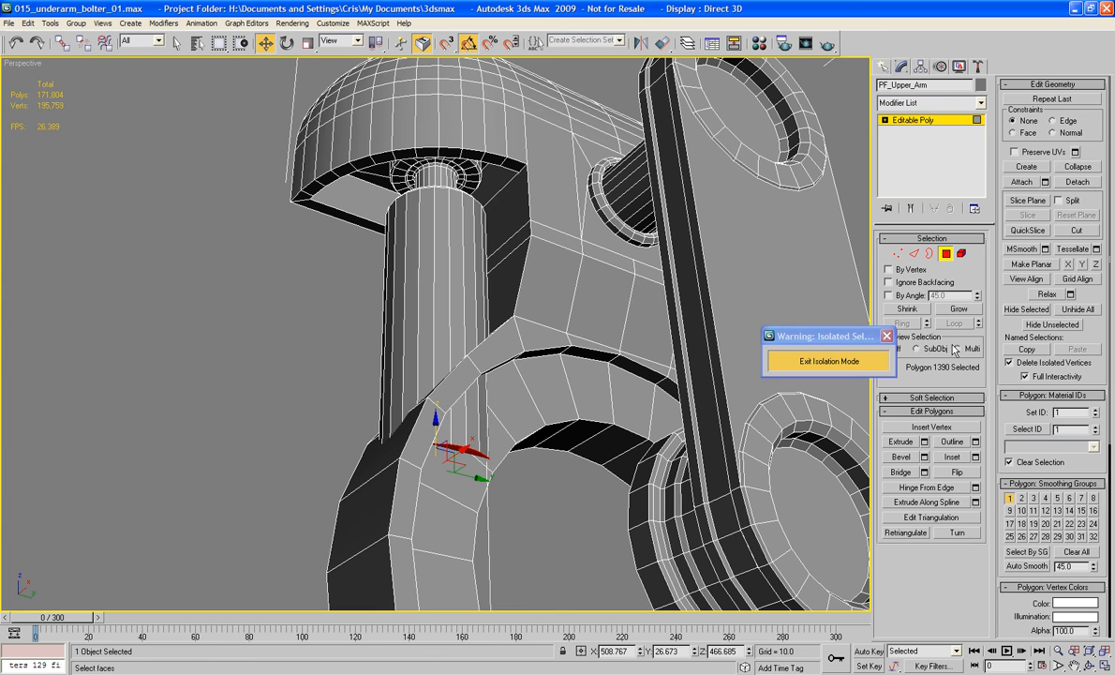
left_click(958, 310)
left_click(957, 310)
left_click(958, 310)
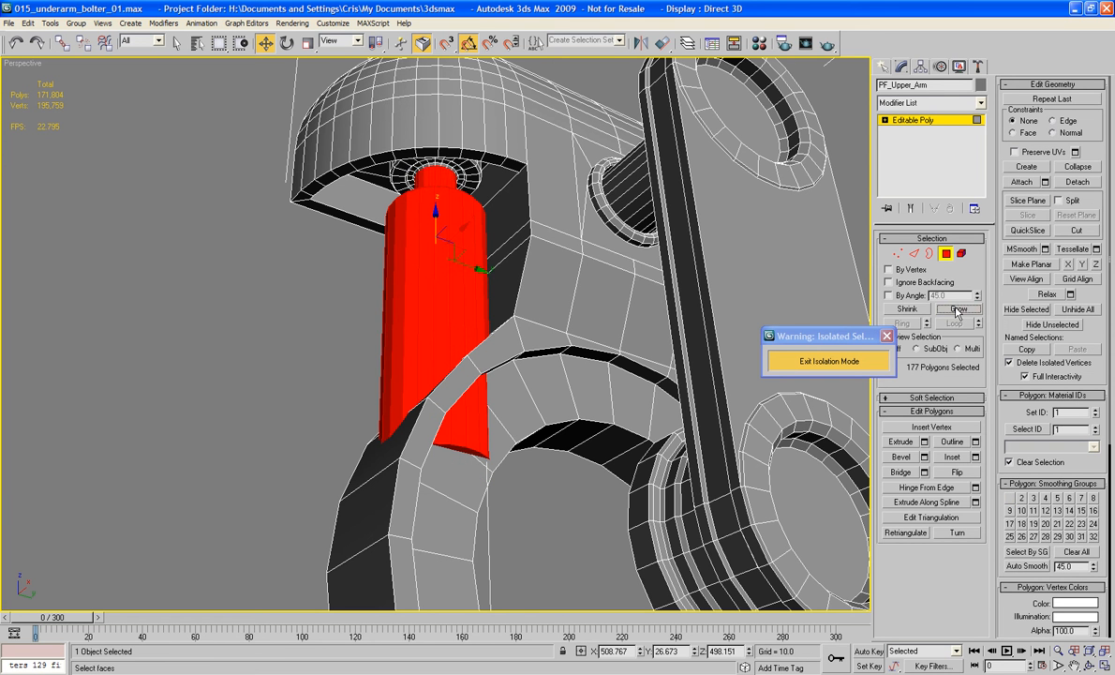
left_click(958, 310)
left_click(957, 310)
left_click(958, 310)
left_click(957, 310)
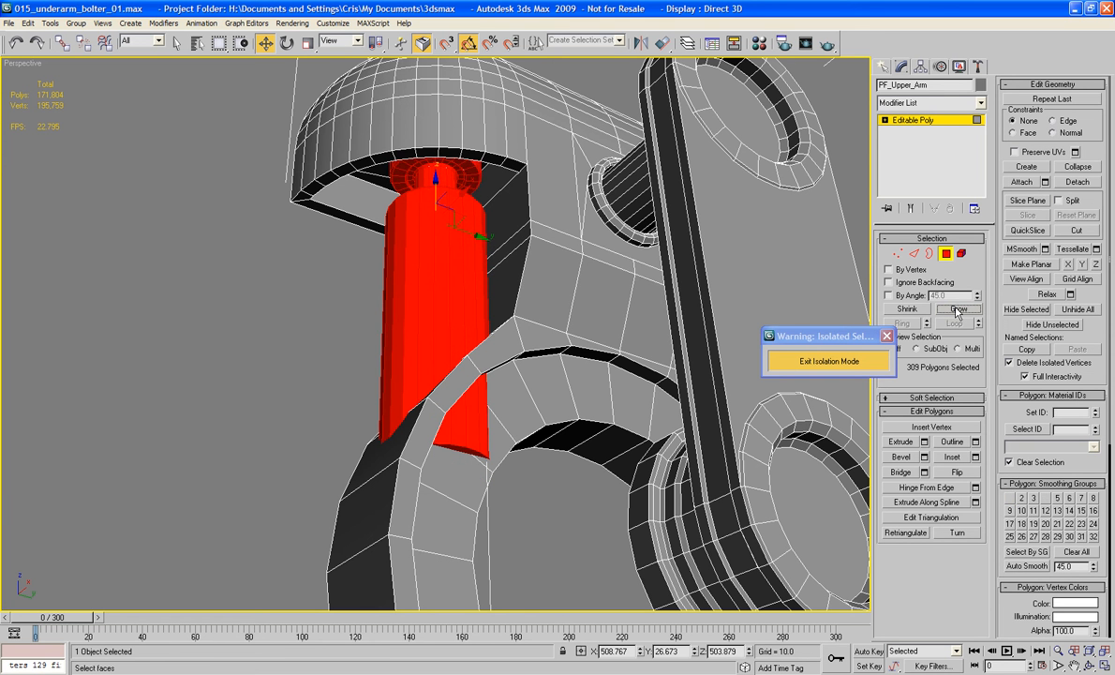
middle_click_drag(669, 334, 518, 317, "alt")
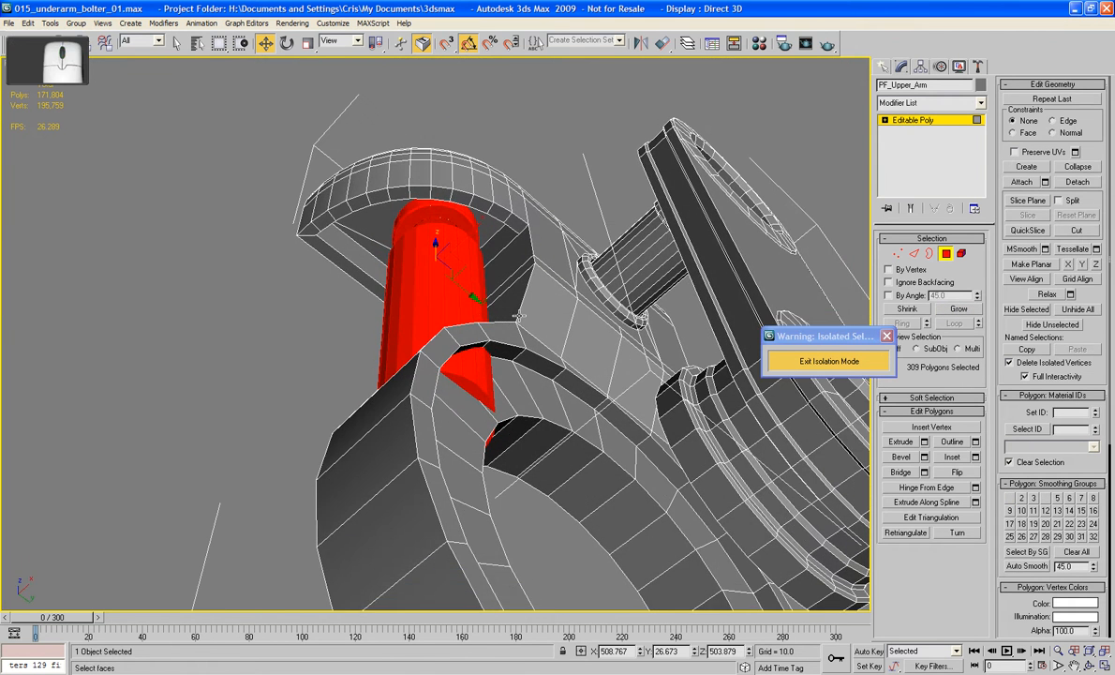
left_click_drag(471, 294, 464, 288)
middle_click_drag(464, 287, 422, 403, "alt")
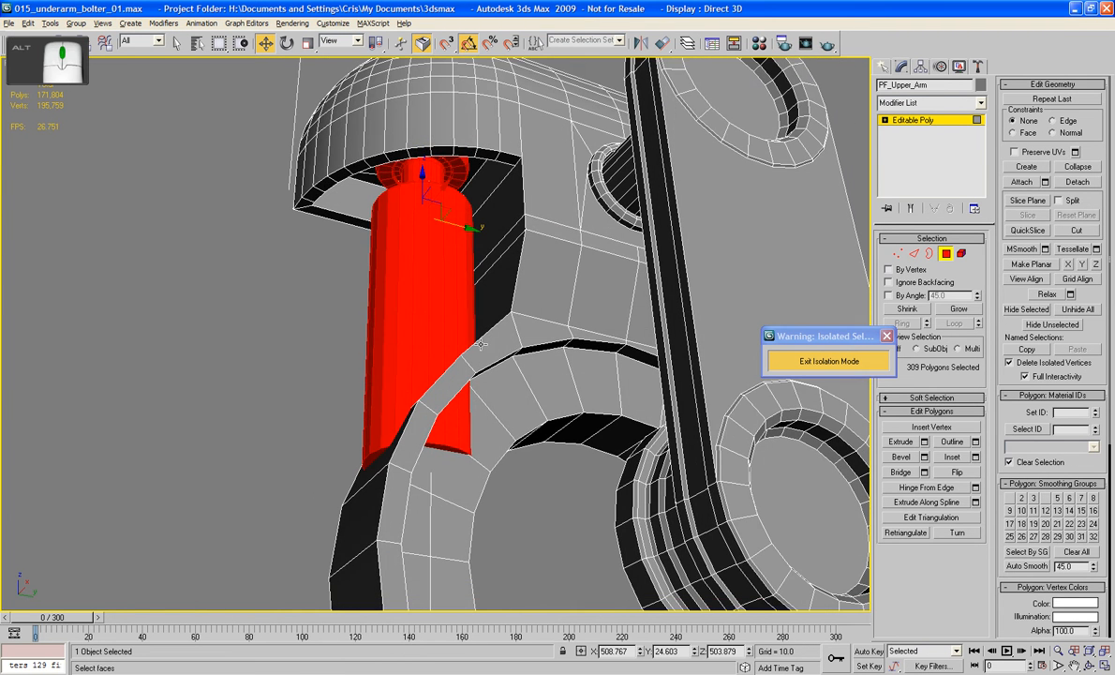
Lower the wide cylinder's end cap to about Z 462 and save the scene.
left_click(435, 444)
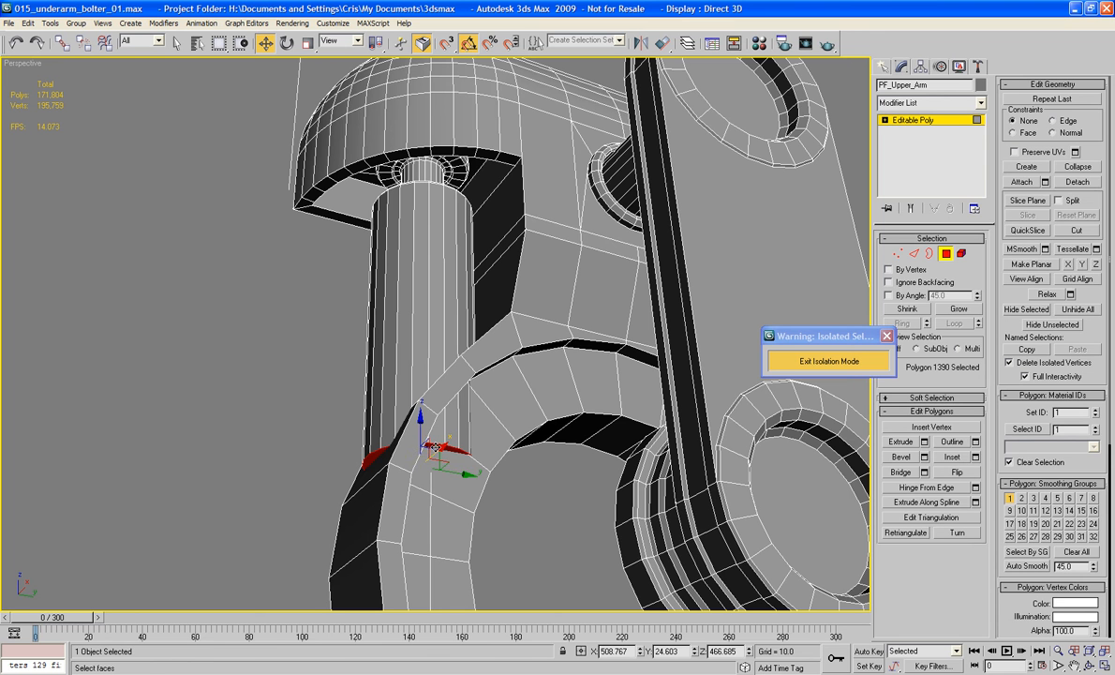
left_click(441, 447)
left_click(442, 448)
left_click_drag(421, 428, 422, 464)
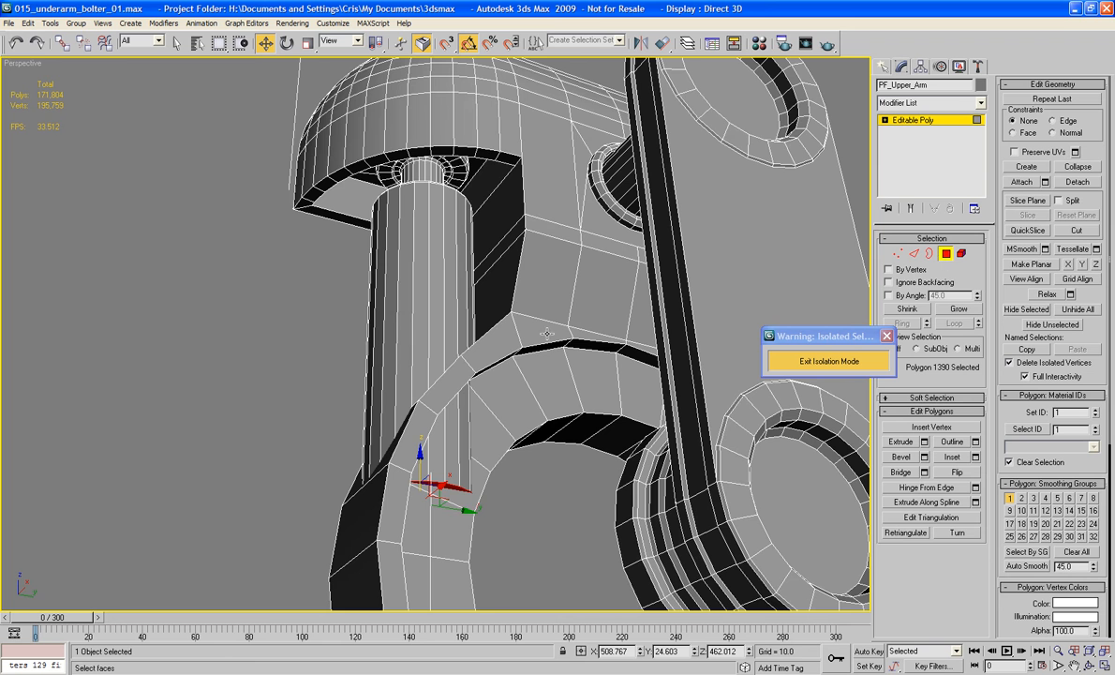
middle_click_drag(598, 271, 561, 296, "alt")
key("ctrl+s")
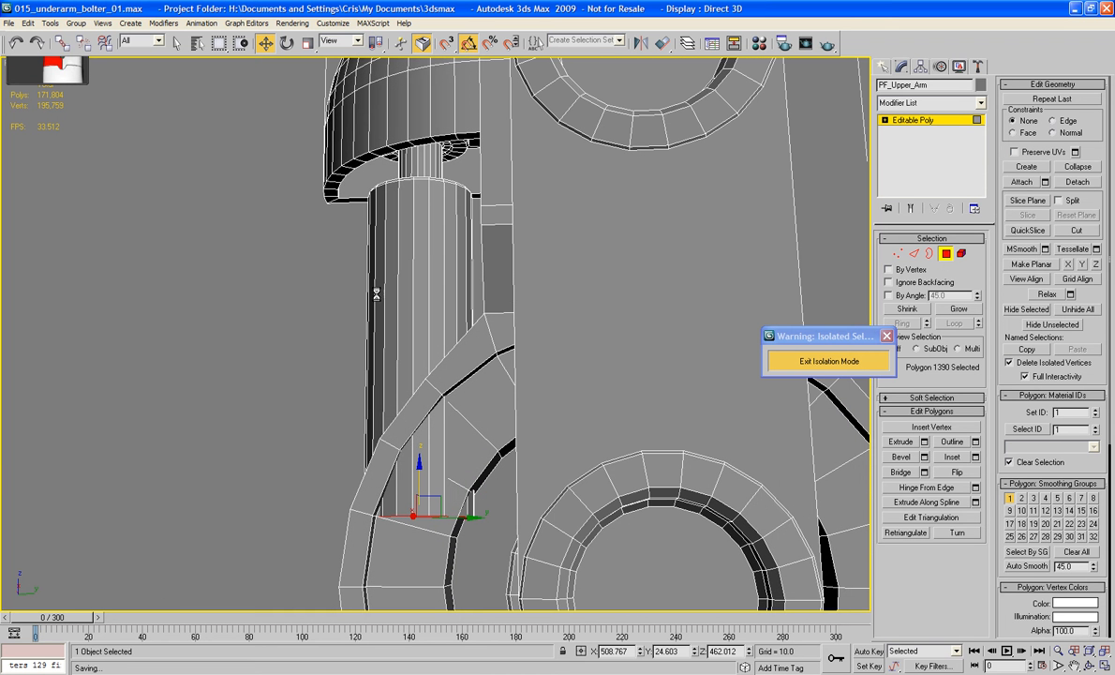
Select the wide cylinder's side polygons and frame their overlap with the lower ring in the Left view.
key("ctrl+Page_Up")
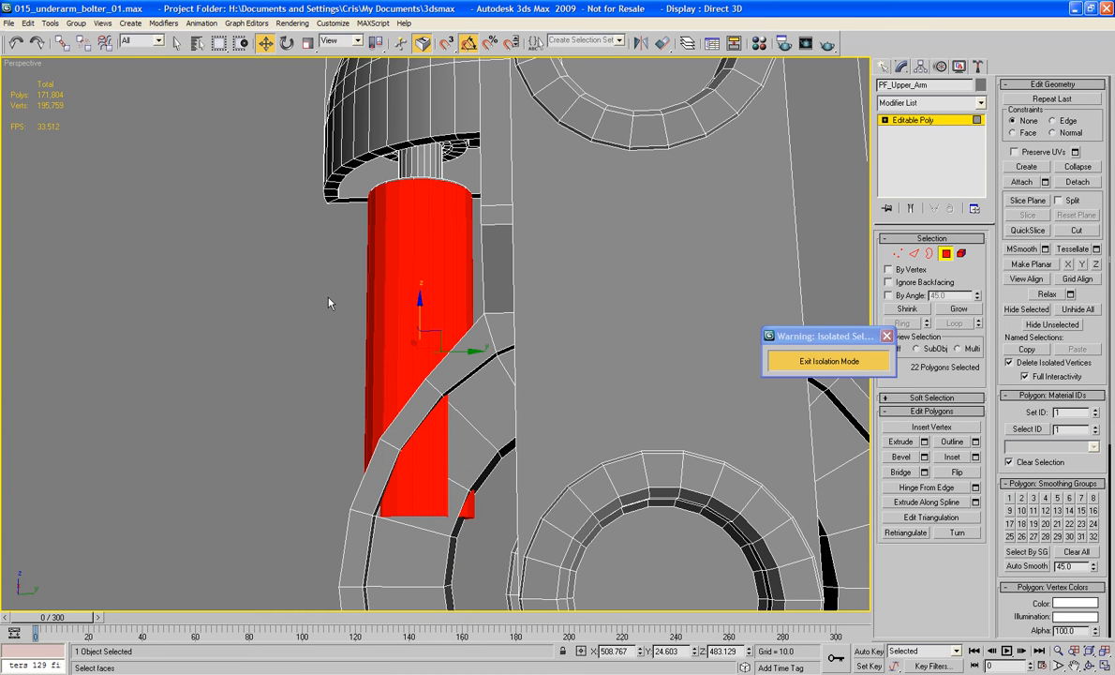
key("l")
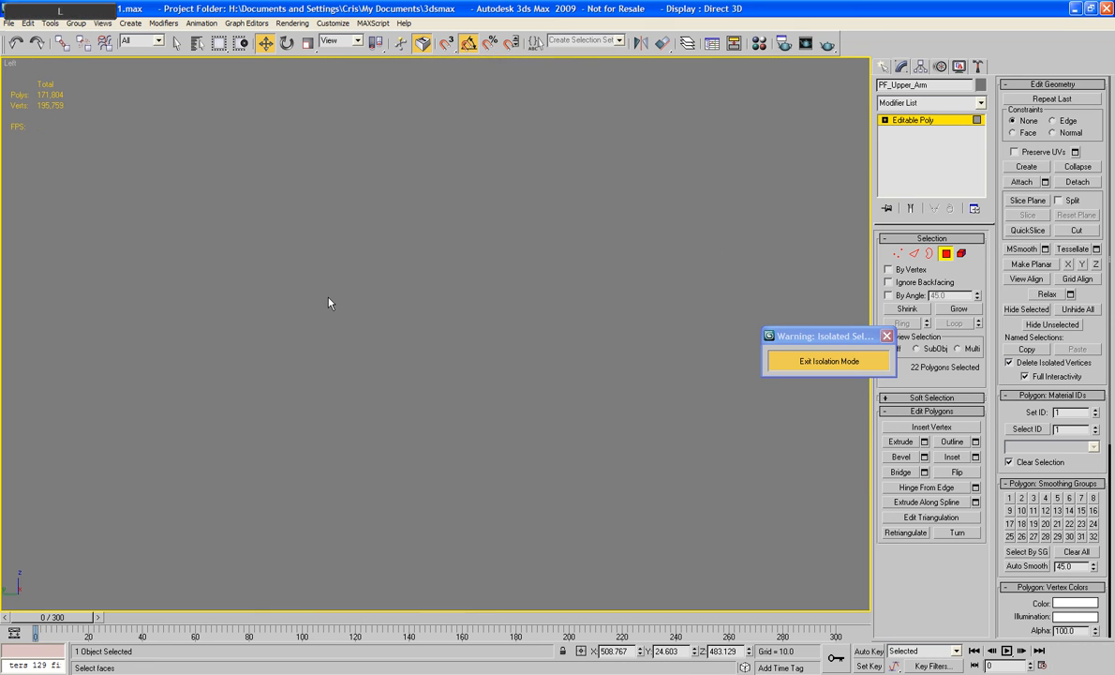
key("z")
middle_click_drag(485, 358, 503, 337)
scroll(504, 338, "up", 5)
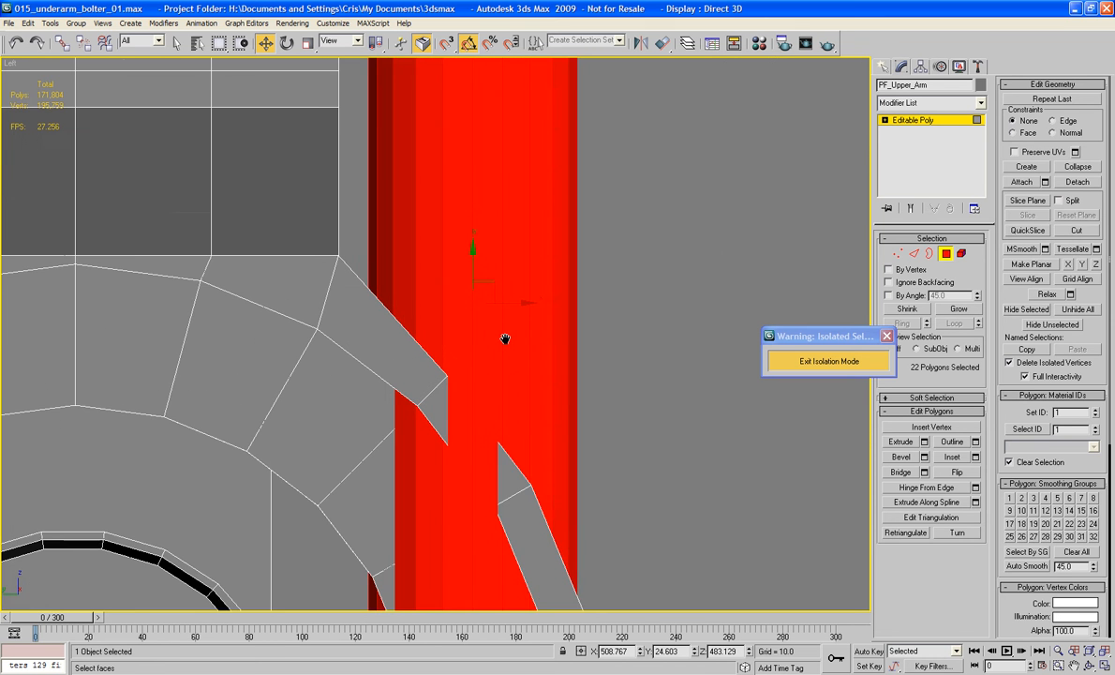
middle_click_drag(530, 286, 537, 342)
middle_click_drag(816, 230, 812, 179)
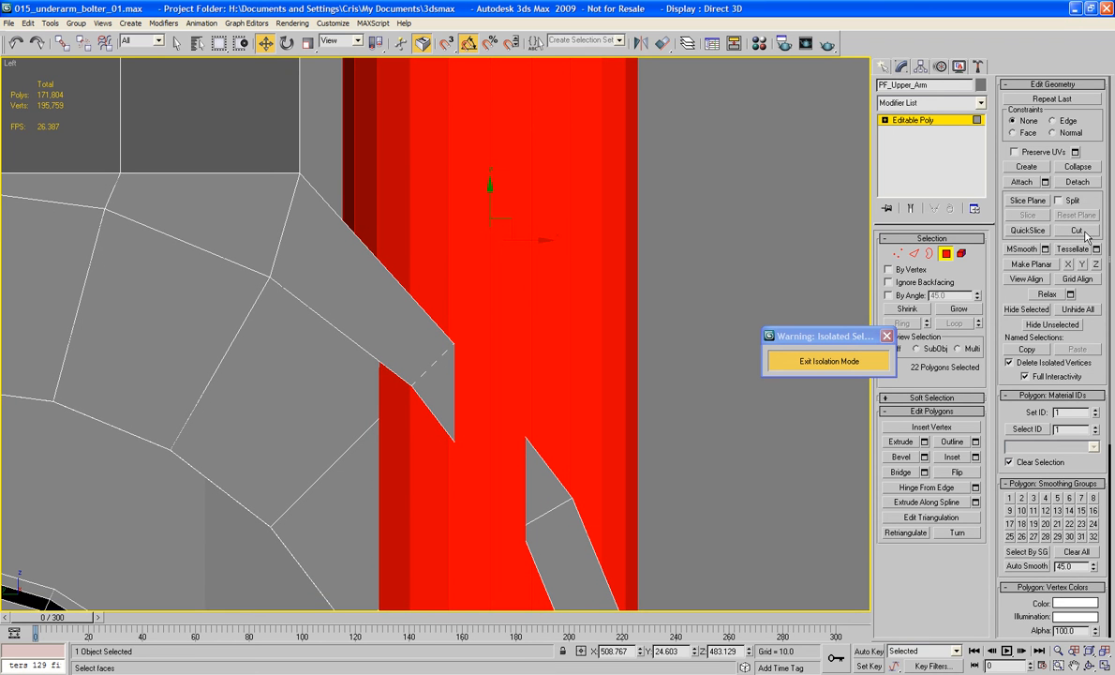
Try a QuickSlice of the cylinder's side polygons along the lower ring's upper sloping edge, and undo the slice.
left_click(1045, 231)
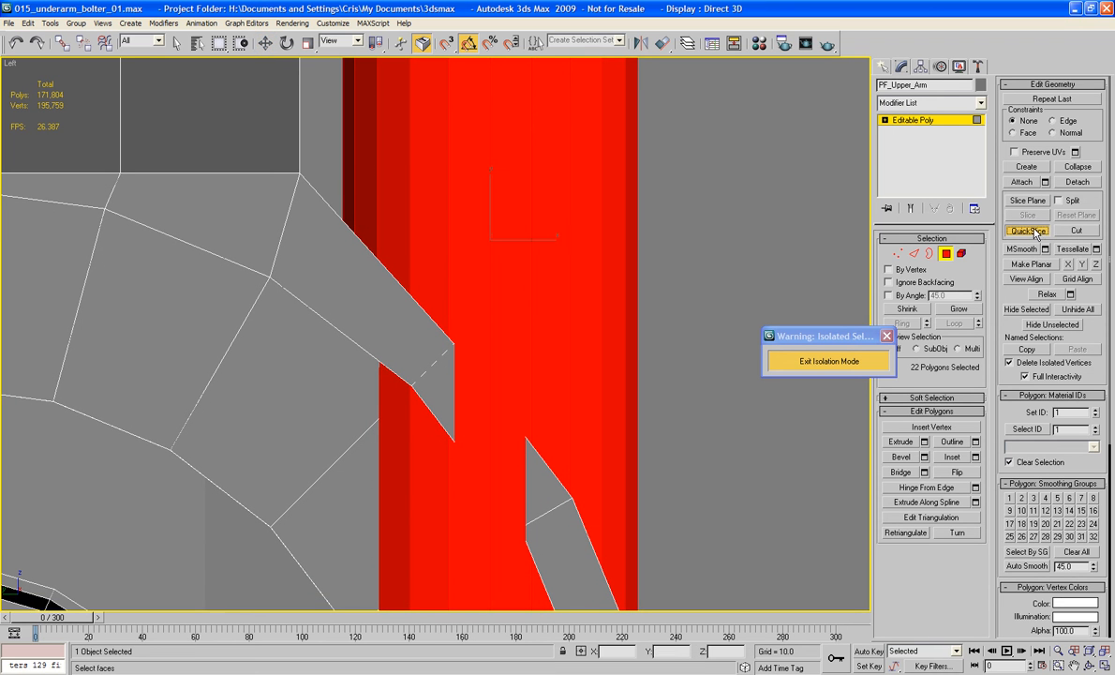
middle_click_drag(426, 355, 419, 330)
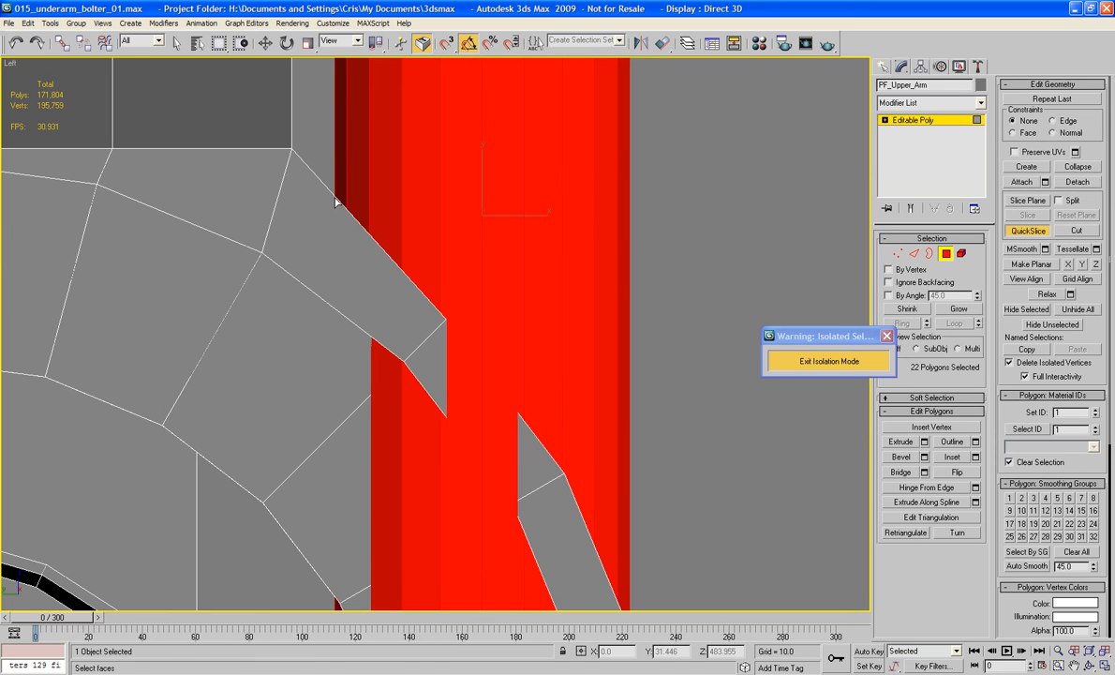
left_click(448, 324)
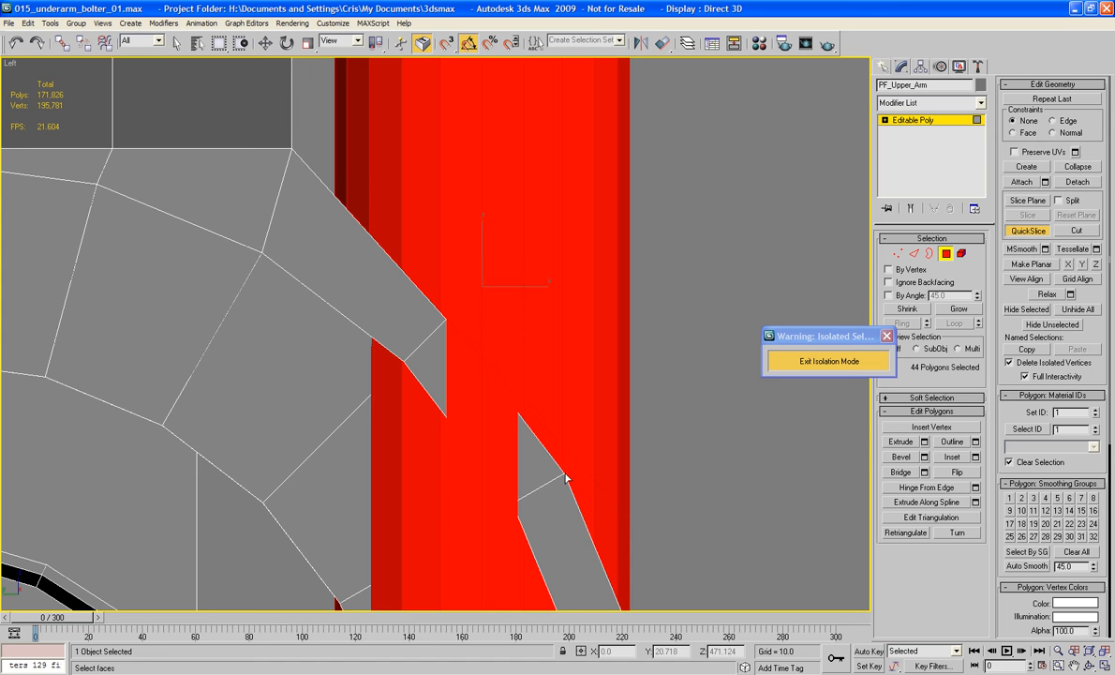
middle_click_drag(615, 463, 590, 373)
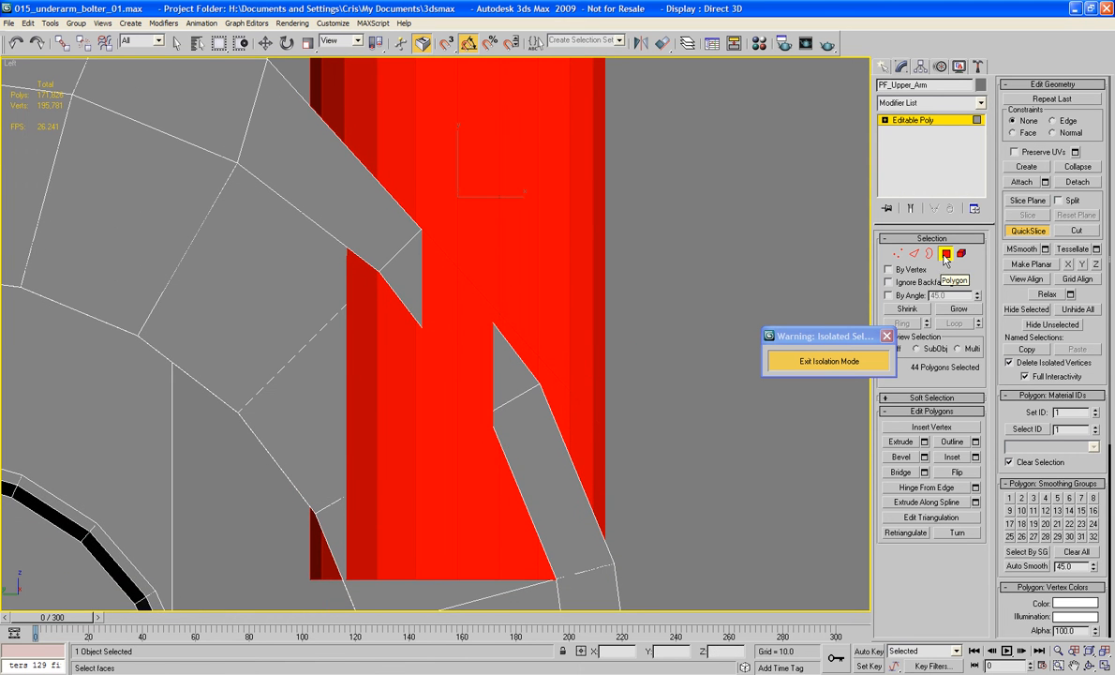
left_click(946, 257)
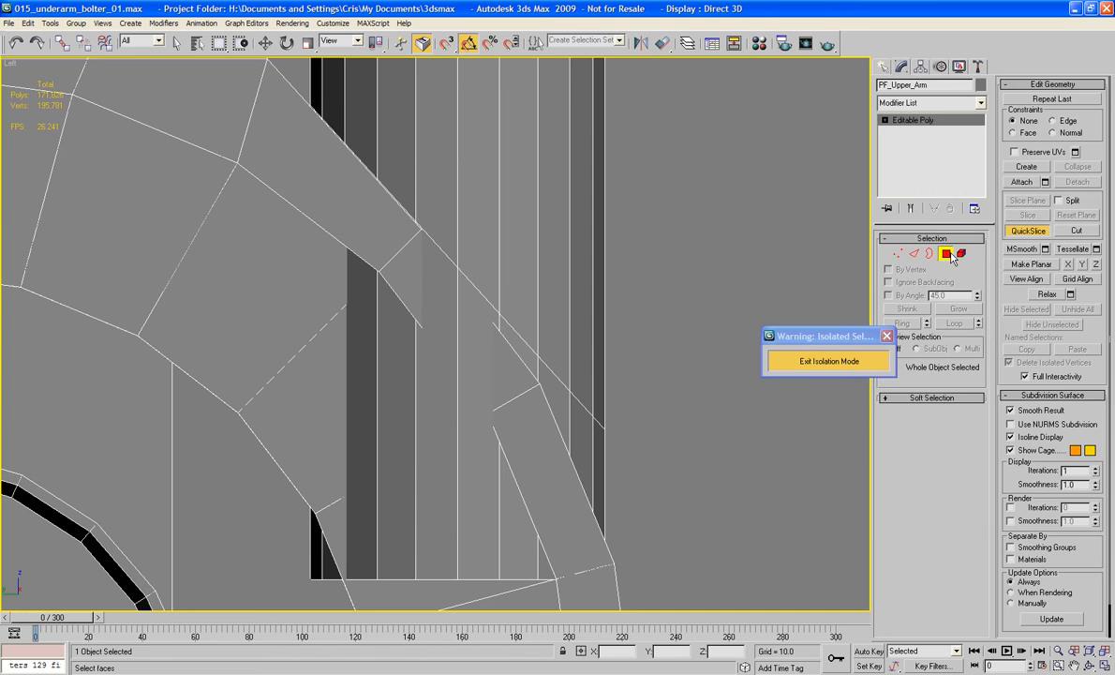
left_click(950, 256)
middle_click_drag(716, 458, 722, 391)
middle_click_drag(728, 320, 660, 359)
scroll(709, 408, "up", 2)
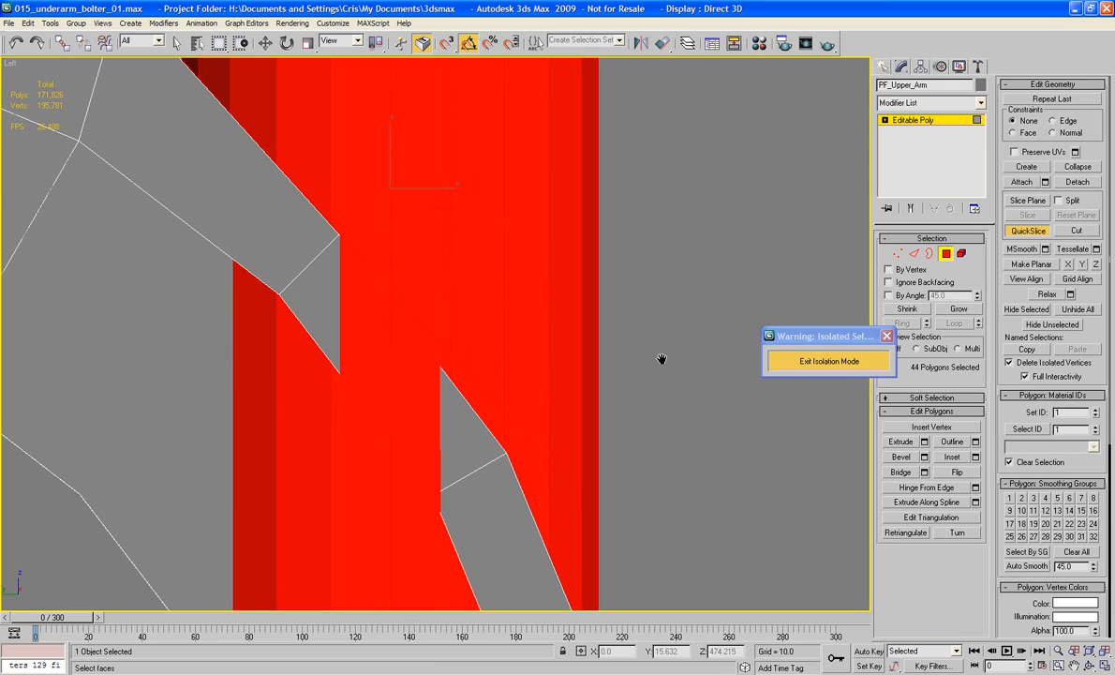
middle_click_drag(722, 306, 722, 354)
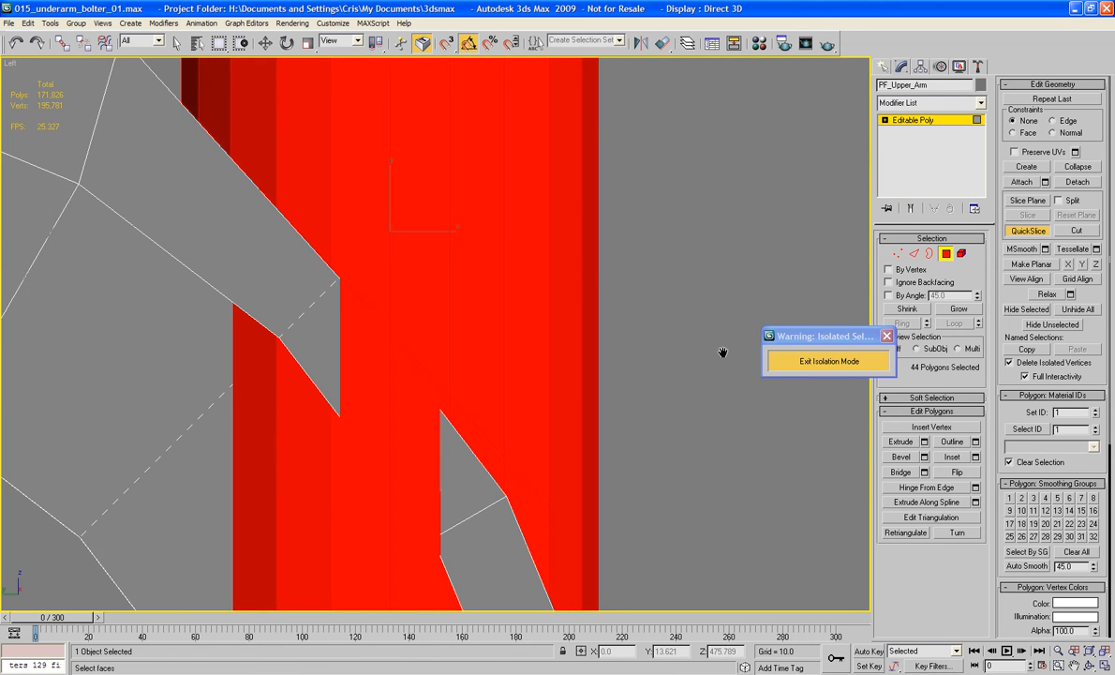
scroll(741, 322, "down", 2)
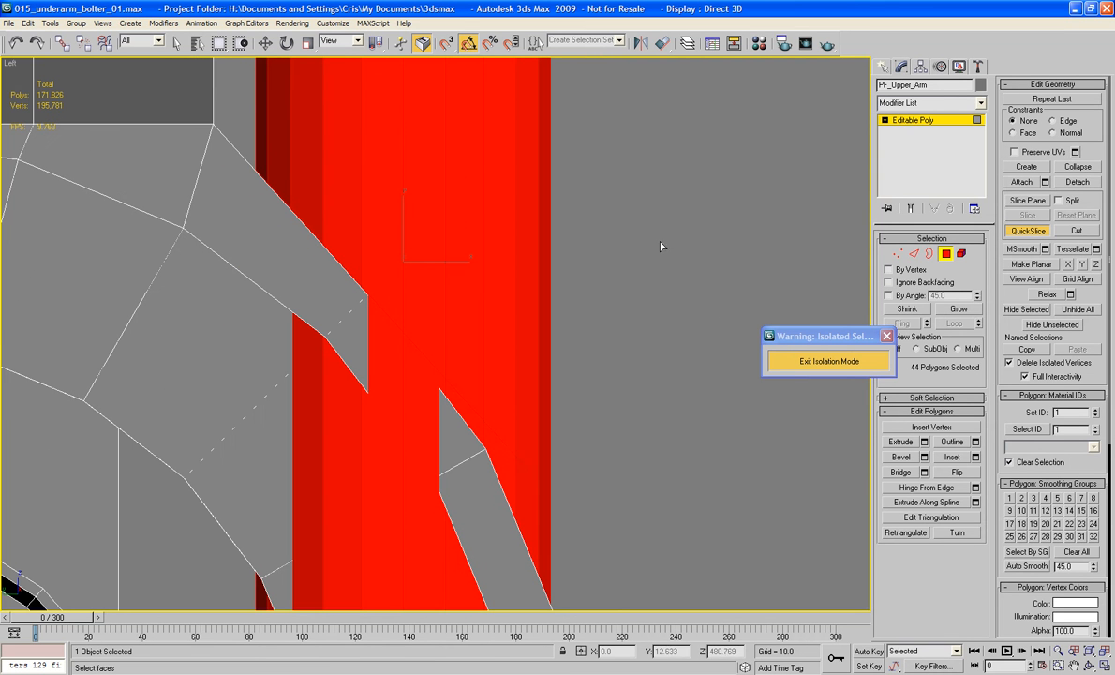
key("ctrl+z")
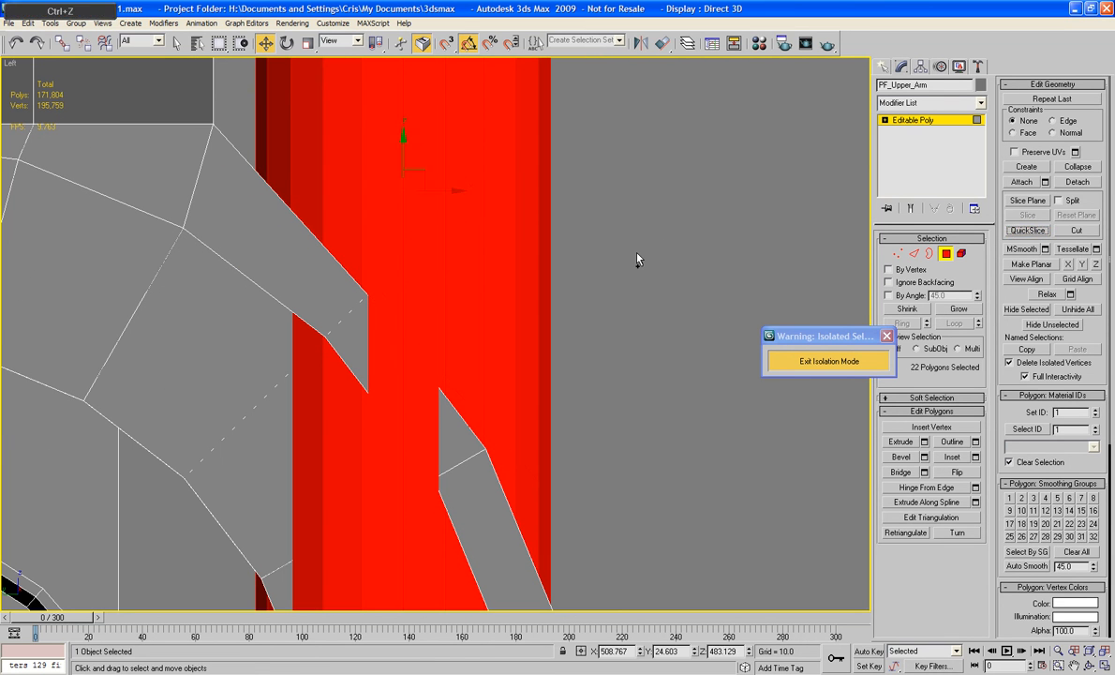
Try the Cut tool on the cylinder's side polygons along the ring's upper sloping edge, and undo the cut.
middle_click_drag(581, 227, 617, 295)
scroll(672, 309, "up", 4)
left_click(1077, 230)
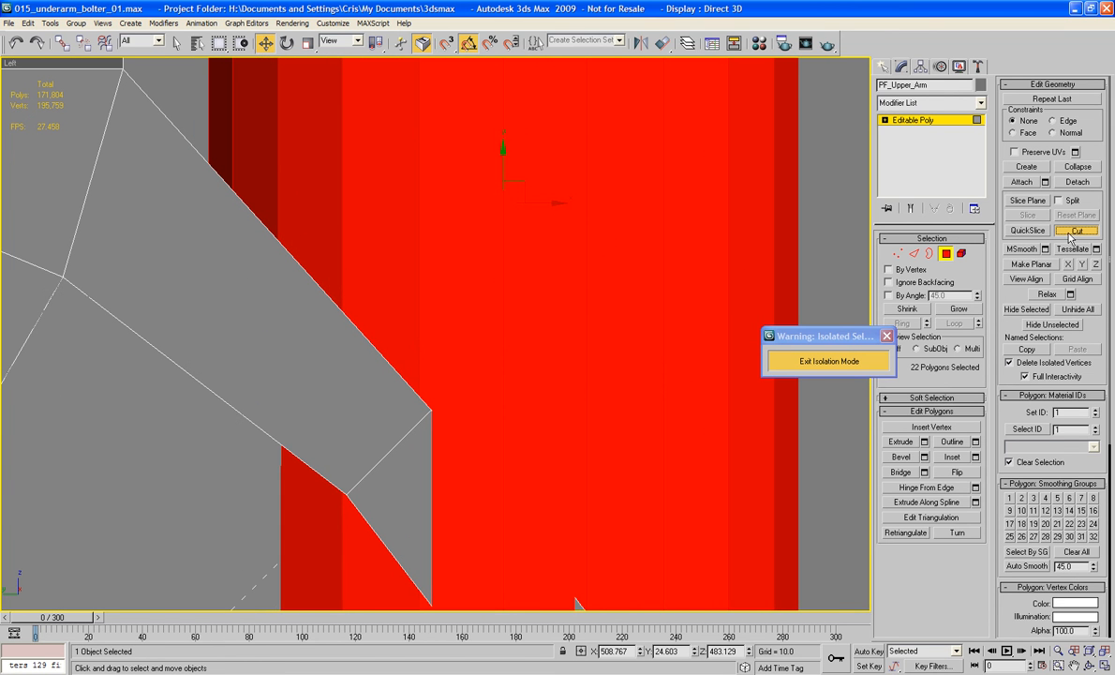
left_click(205, 162)
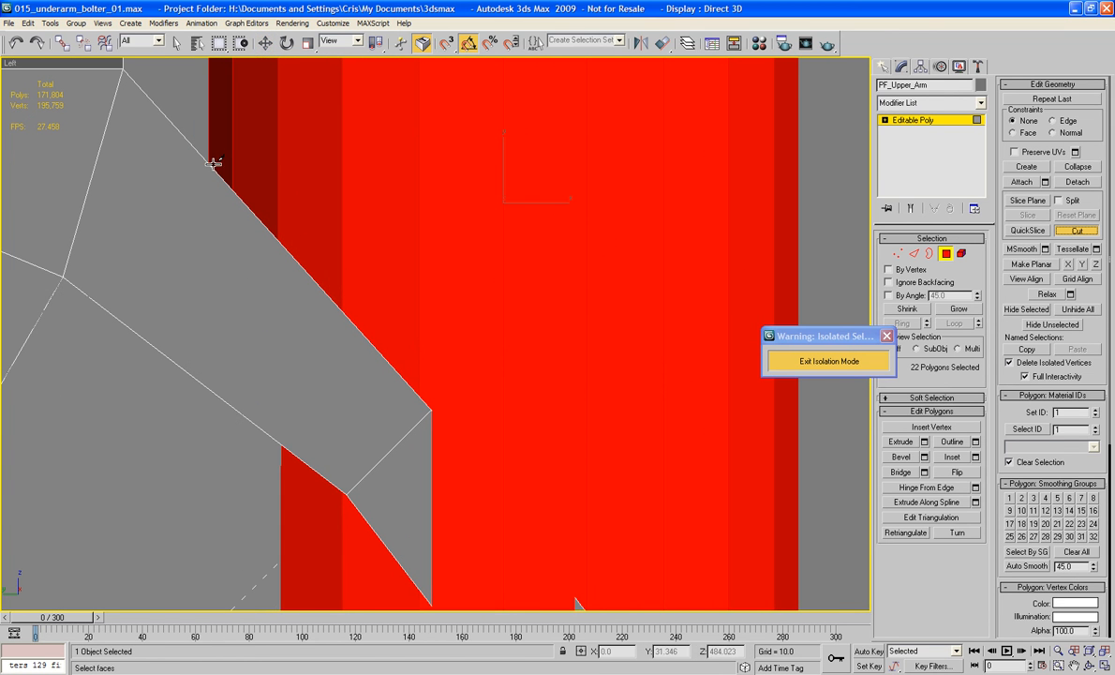
left_click(433, 407)
middle_click_drag(528, 518, 492, 296)
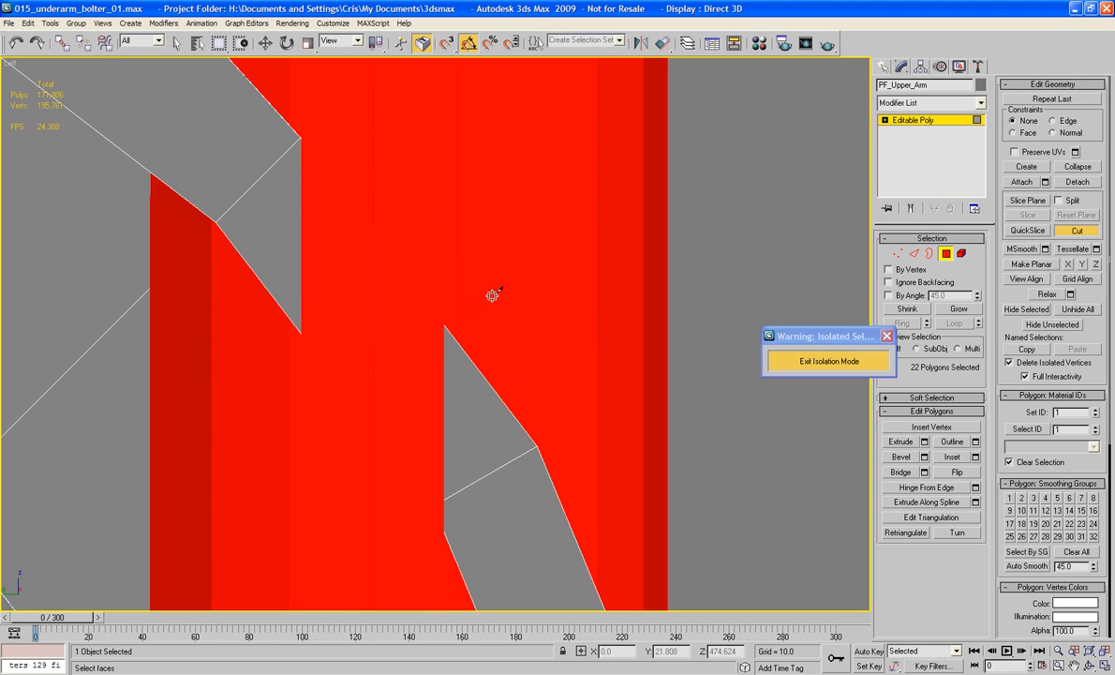
left_click(302, 137)
middle_click_drag(537, 445, 505, 266)
middle_click_drag(430, 211, 478, 463)
key("ctrl+z")
middle_click_drag(442, 281, 597, 385)
scroll(597, 385, "down", 2)
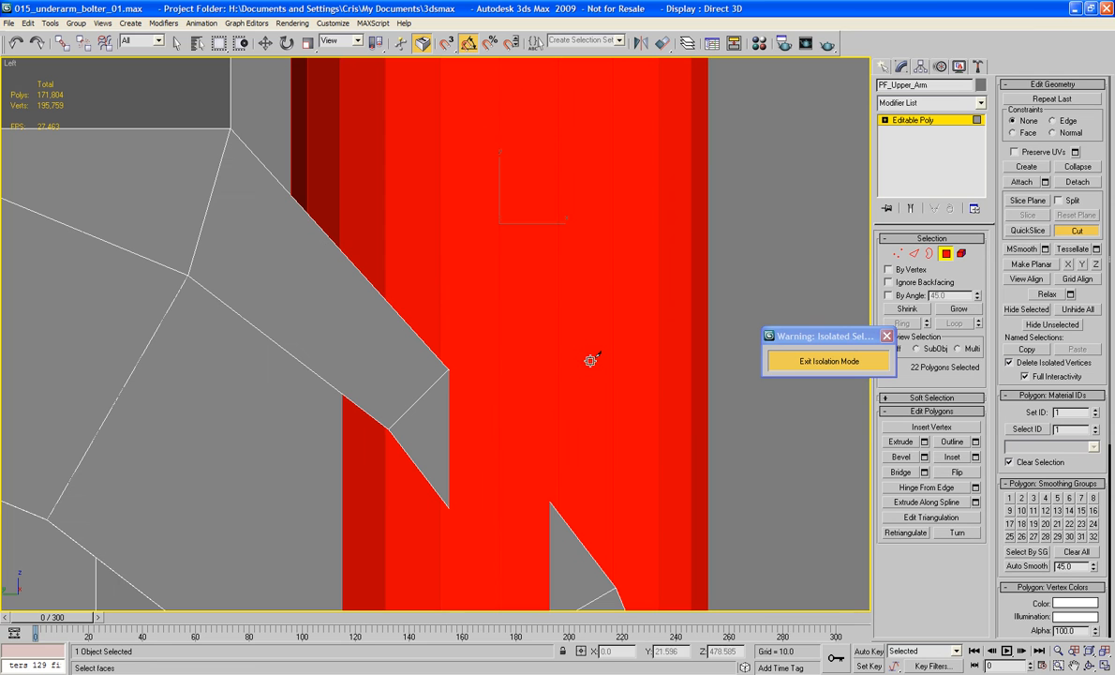
QuickSlice the cylinder's side polygons three times, following the lower ring's three successive outer edge segments across the cylinder.
left_click(1023, 230)
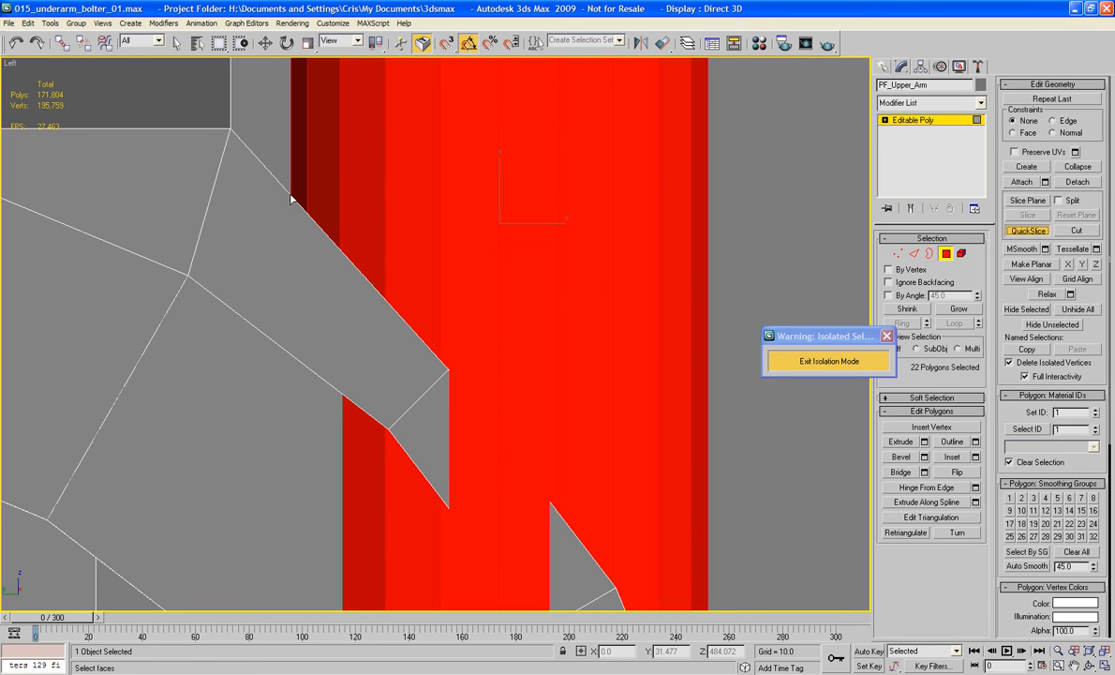
left_click(579, 515)
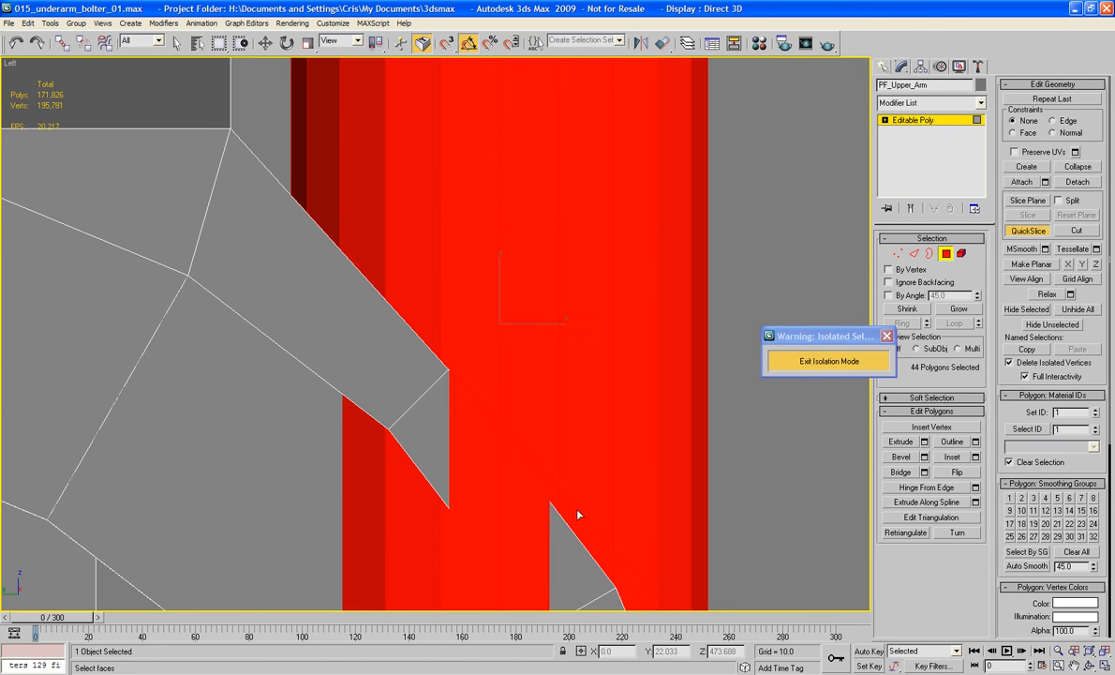
middle_click_drag(596, 516, 394, 225)
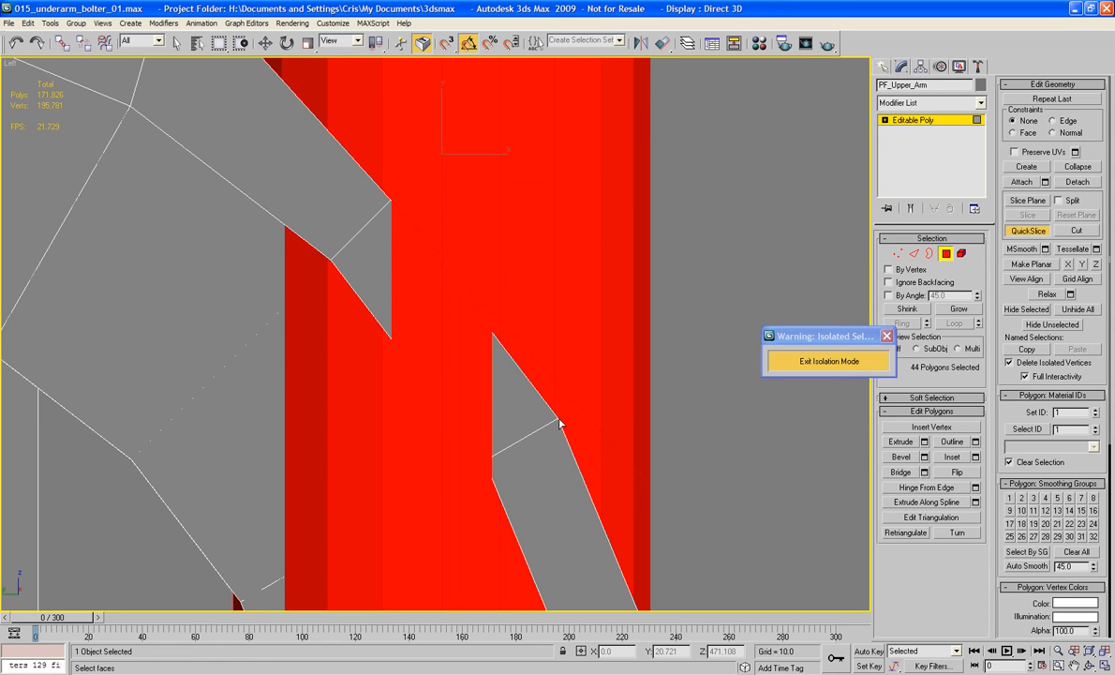
middle_click_drag(559, 424, 425, 260)
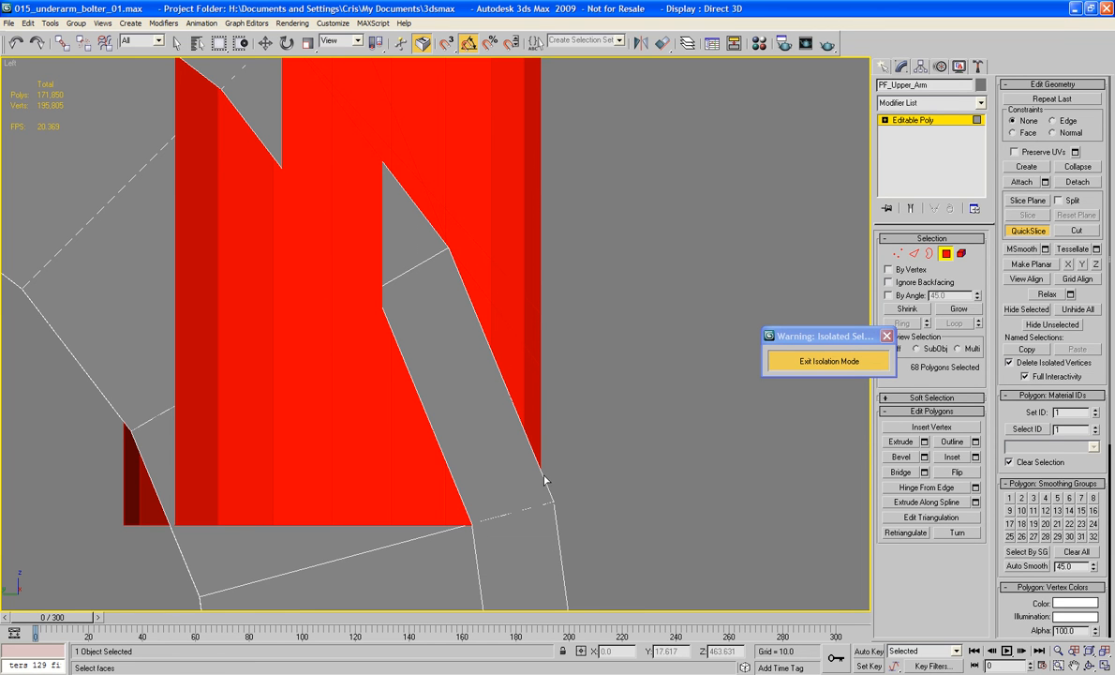
left_click(946, 253)
middle_click_drag(724, 264, 687, 381)
scroll(683, 420, "up", 2)
scroll(717, 259, "down", 4)
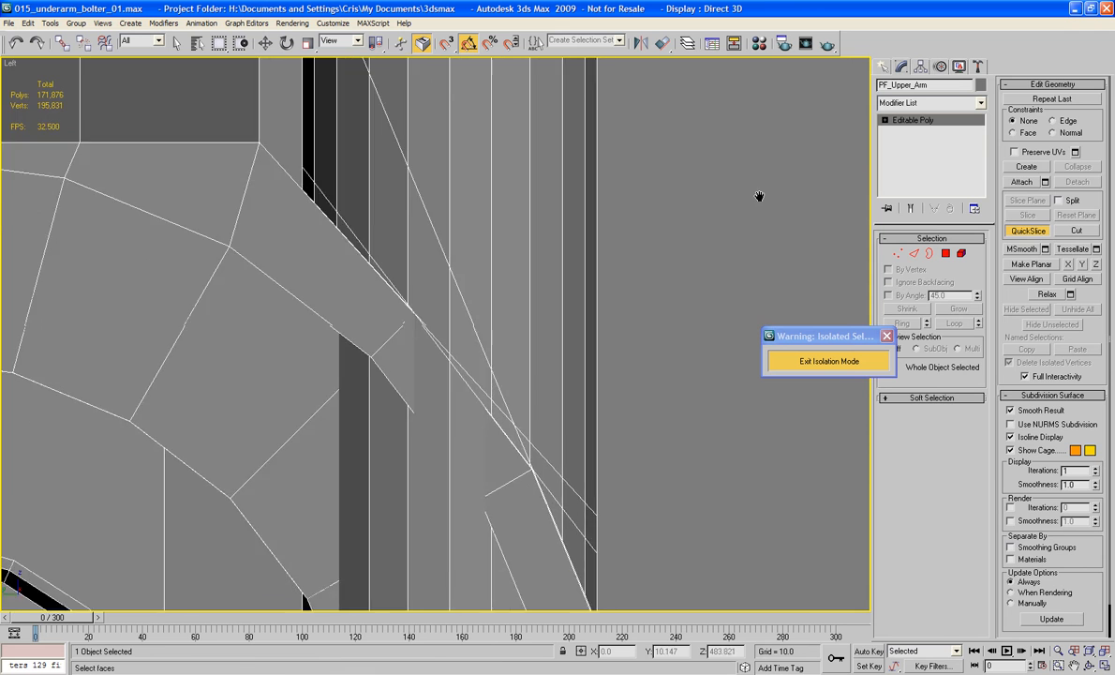
middle_click_drag(755, 216, 754, 338)
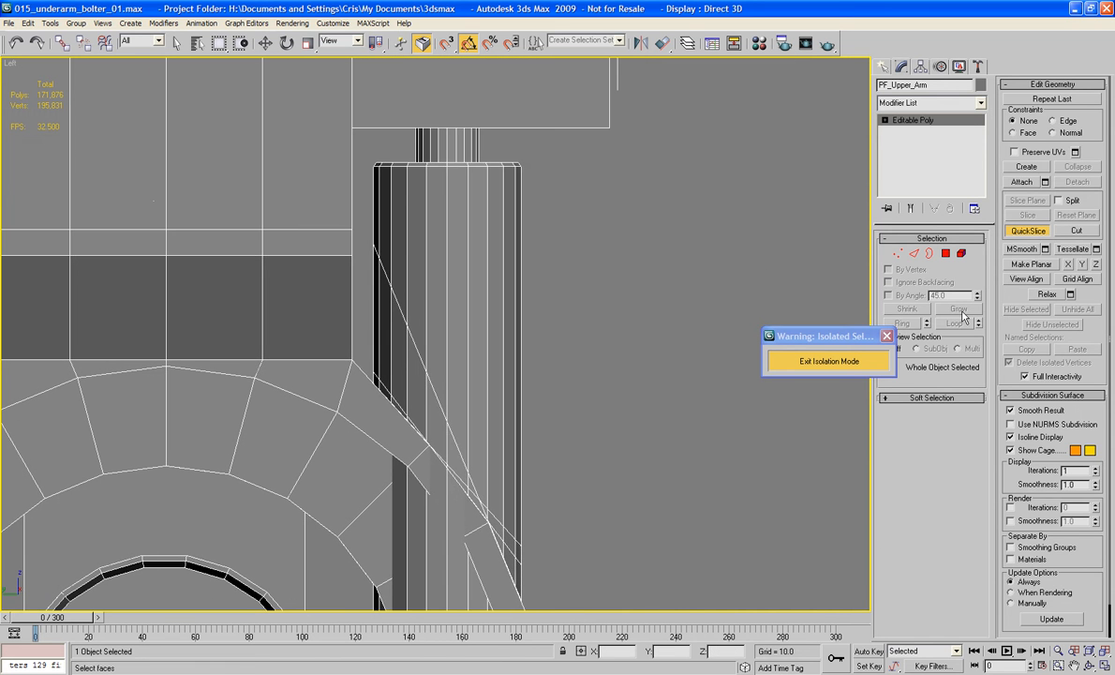
Hide all polygons except the cylinder's sliced sides, frame them in the Perspective view, and clear the polygon selection.
left_click(945, 253)
middle_click_drag(655, 248, 686, 186)
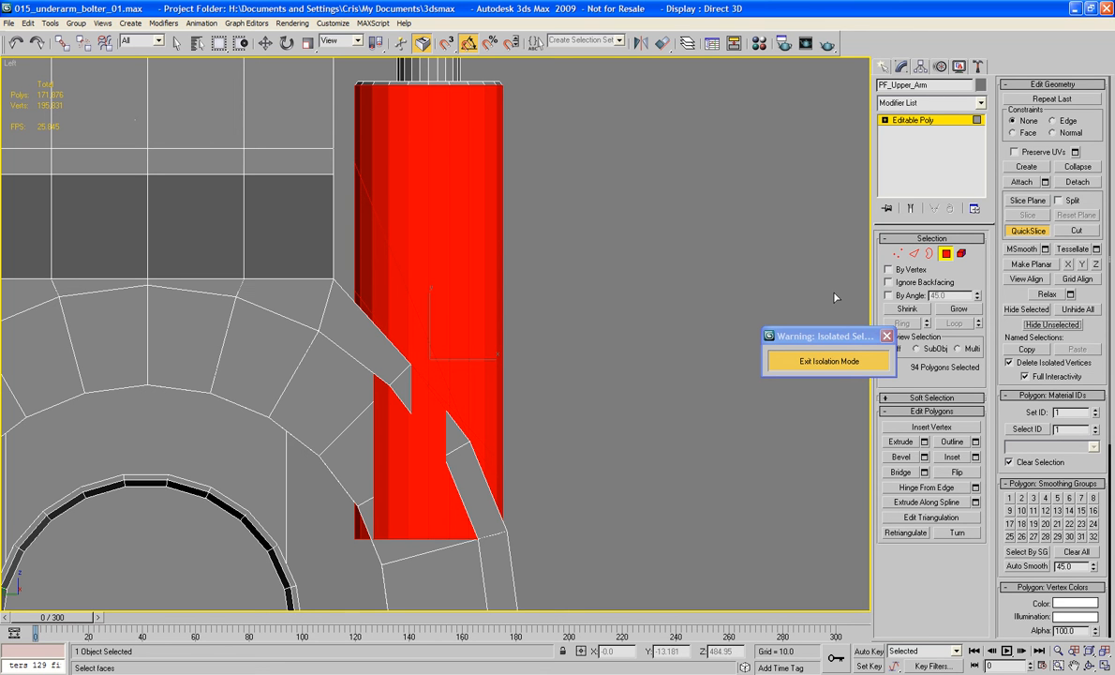
left_click(1043, 326)
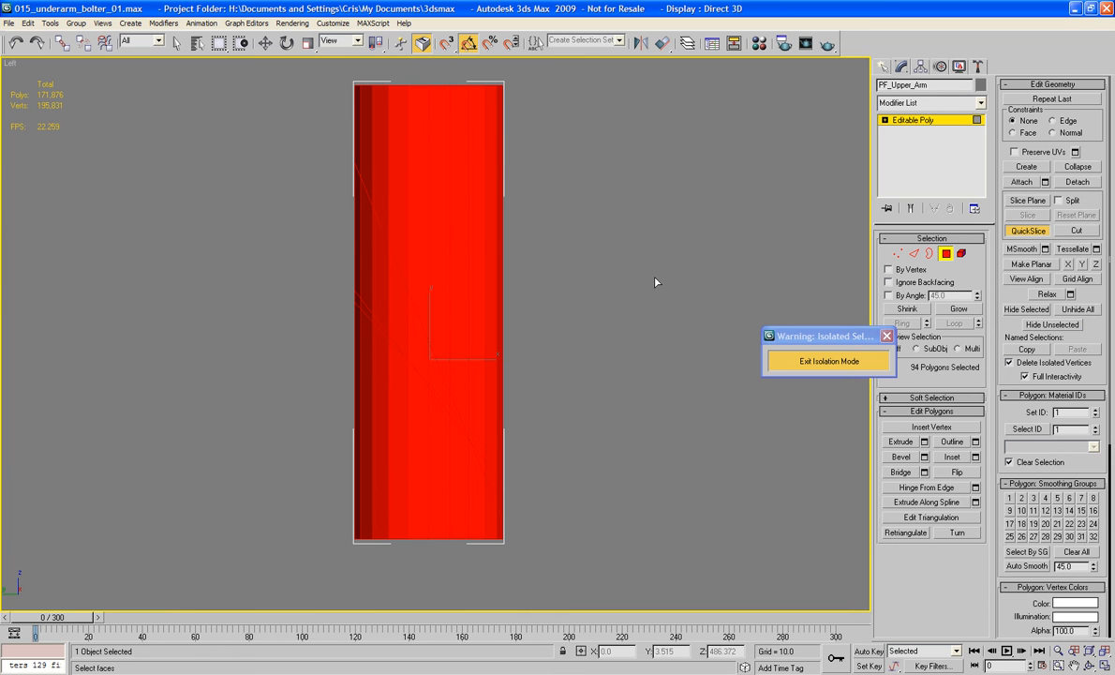
right_click(728, 242)
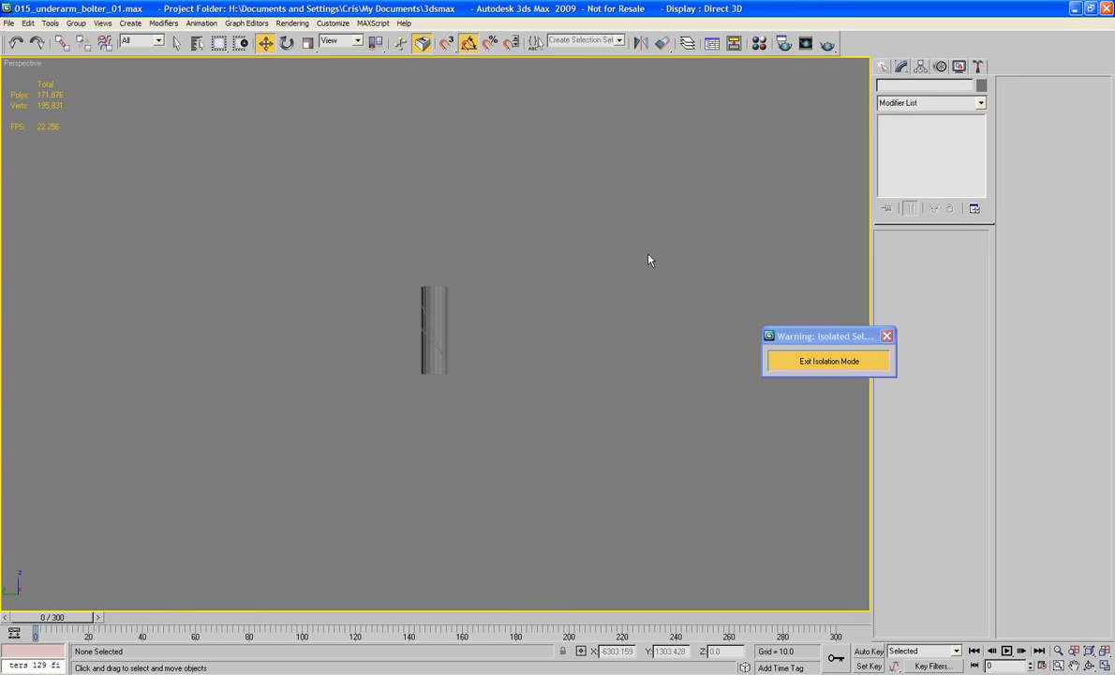
scroll(638, 262, "up", 5)
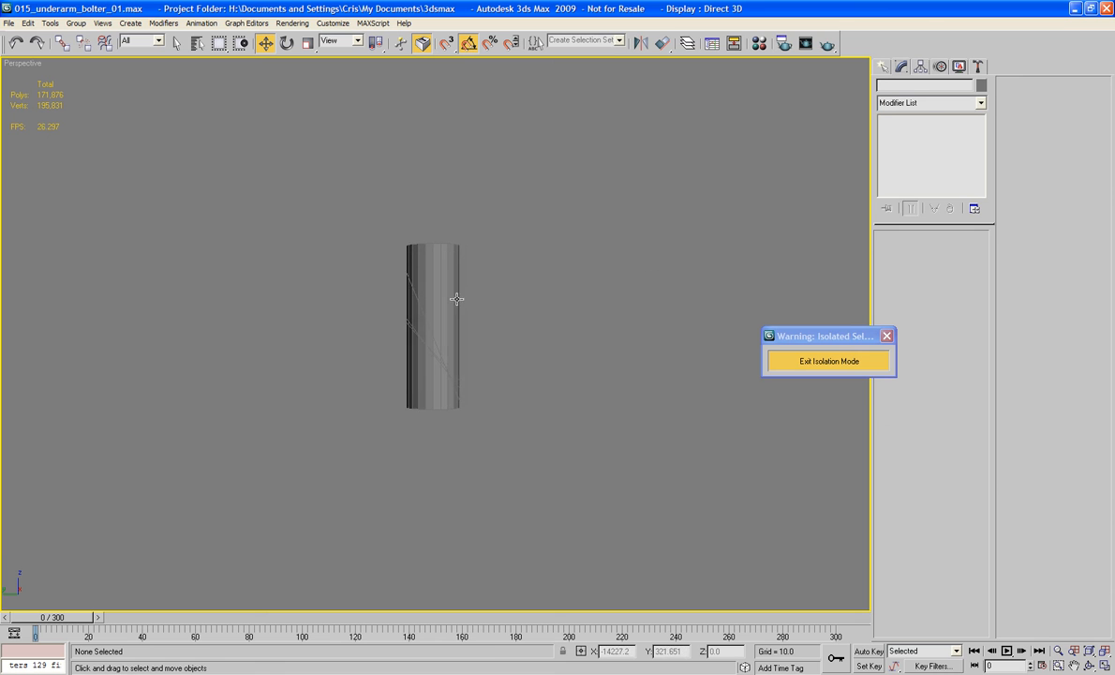
left_click(426, 294)
key("z")
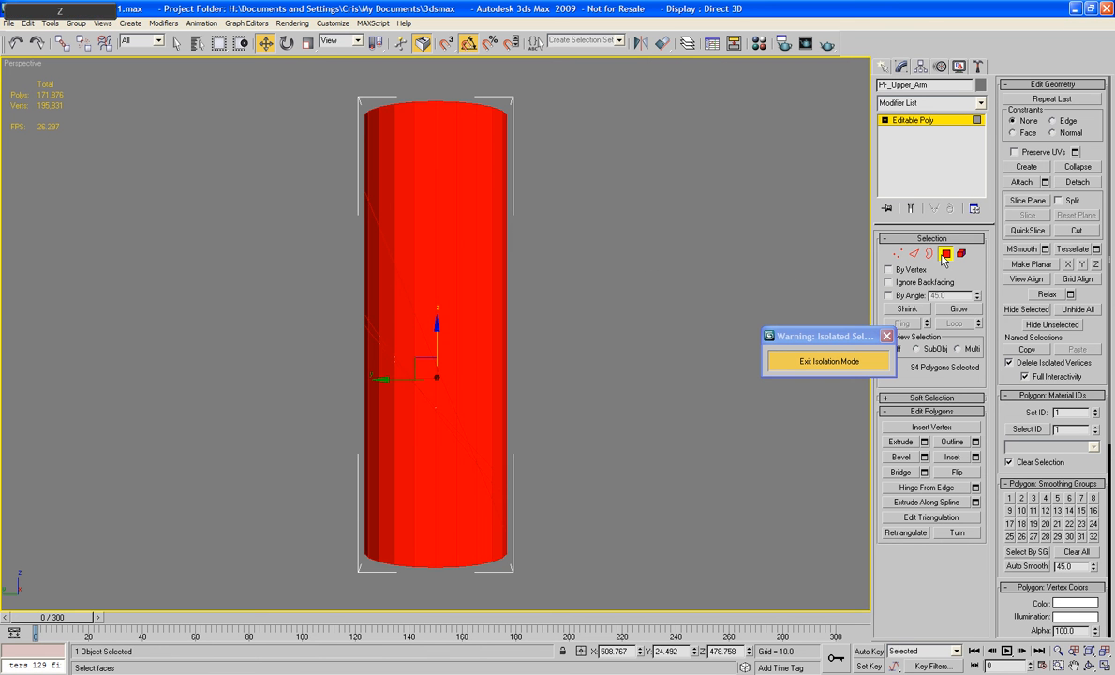
left_click(560, 479)
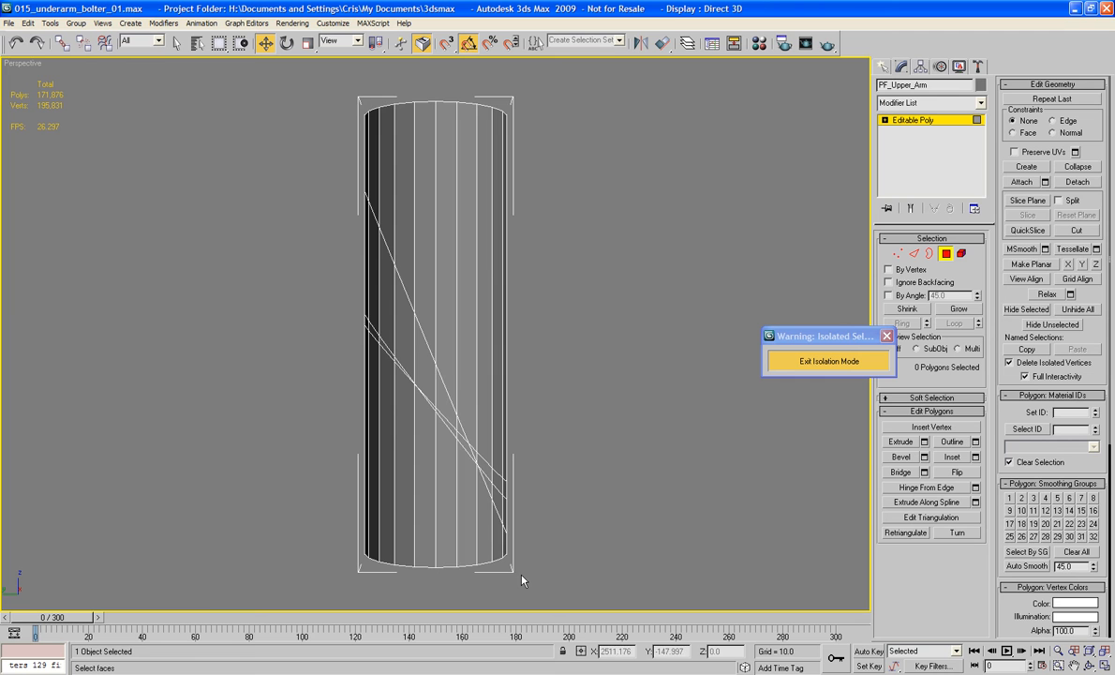
Delete the cylinder's lowest row of side polygons, below the slice lines, in the Left view.
middle_click_drag(522, 581, 519, 525, "alt")
key("l")
key("z")
left_click_drag(530, 550, 315, 500)
left_click(315, 500)
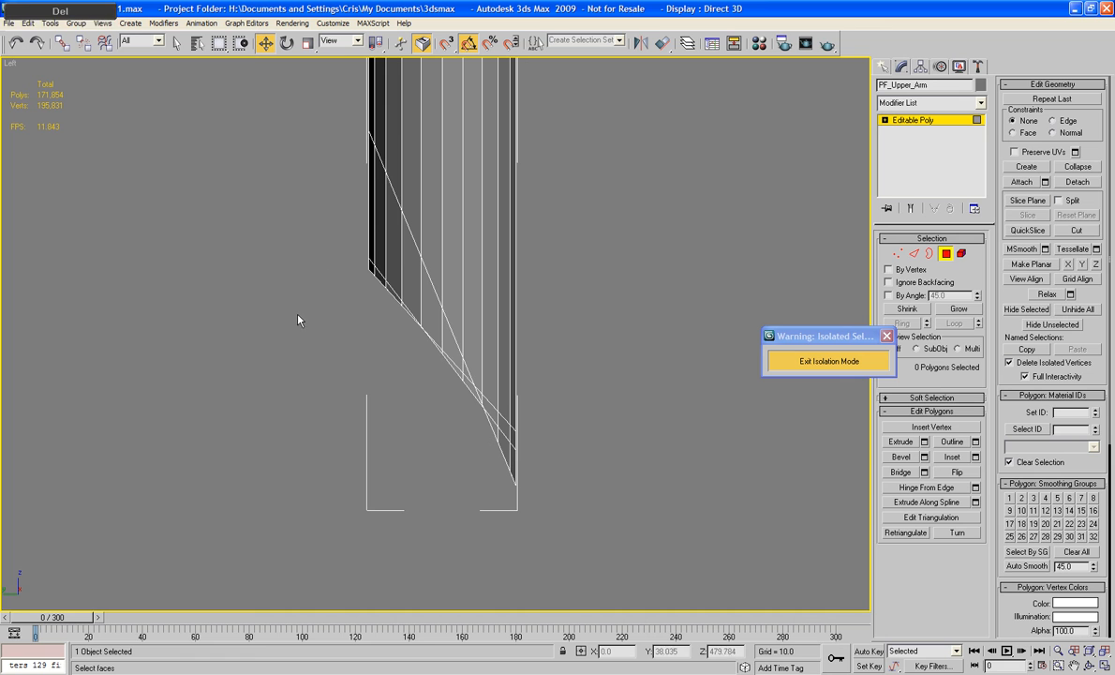
Delete the small leftover sliver polygons beneath the slice lines near the middle of the cylinder's slanted lower end.
left_click_drag(322, 250, 394, 384)
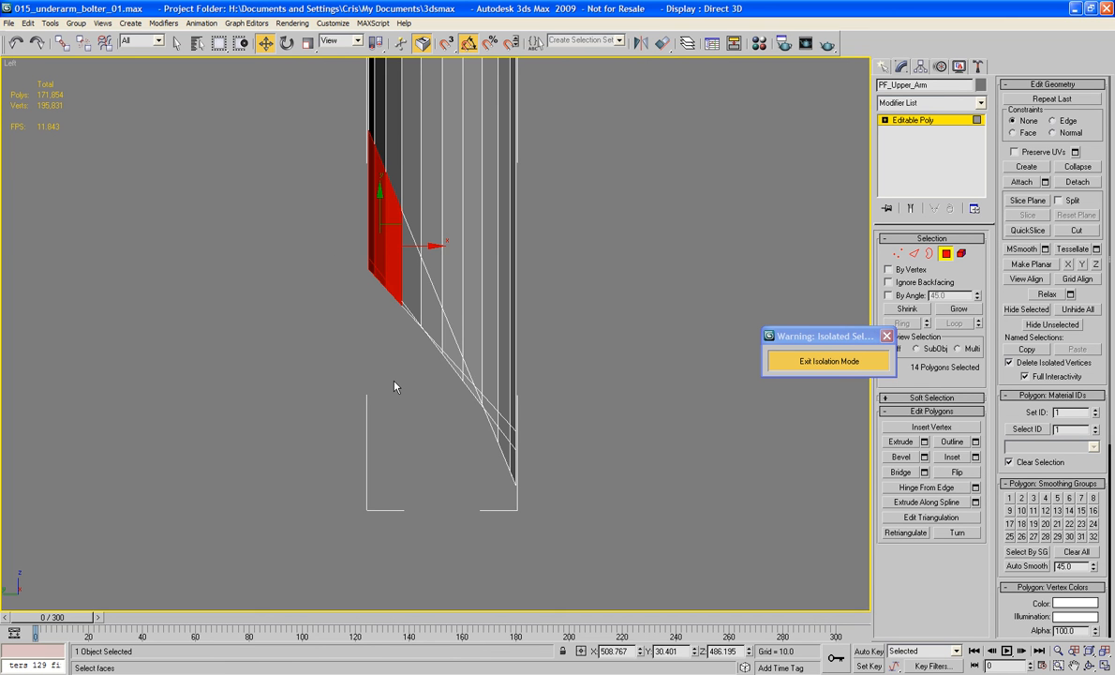
left_click(422, 414)
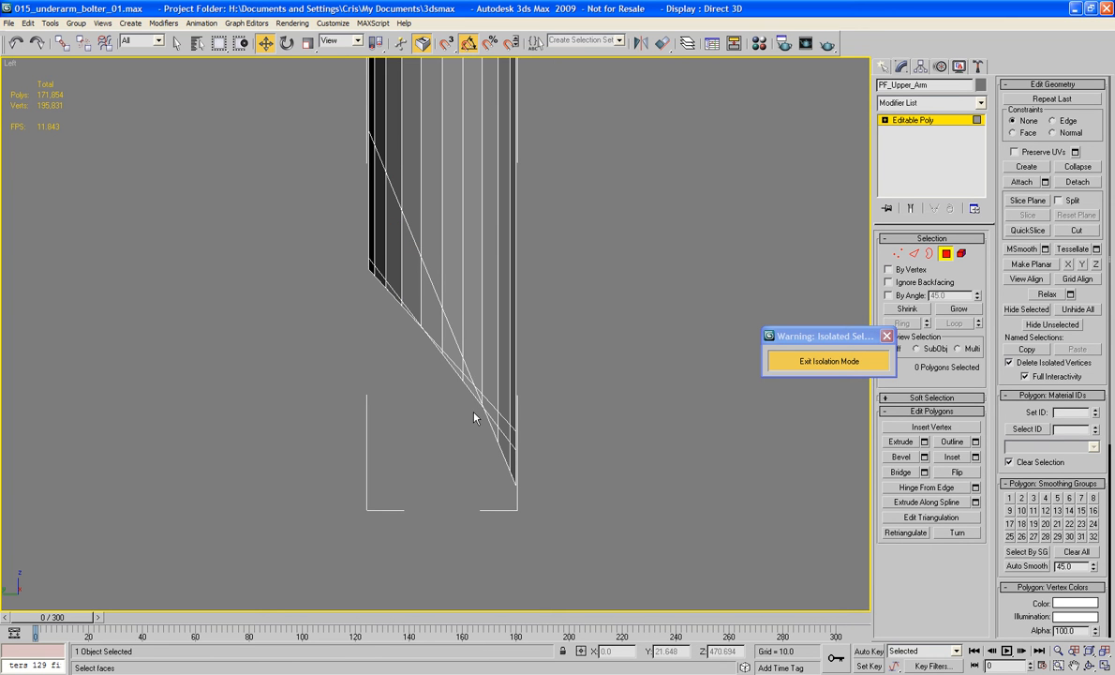
left_click_drag(473, 411, 455, 387)
middle_click_drag(454, 383, 496, 385)
scroll(498, 388, "up", 2)
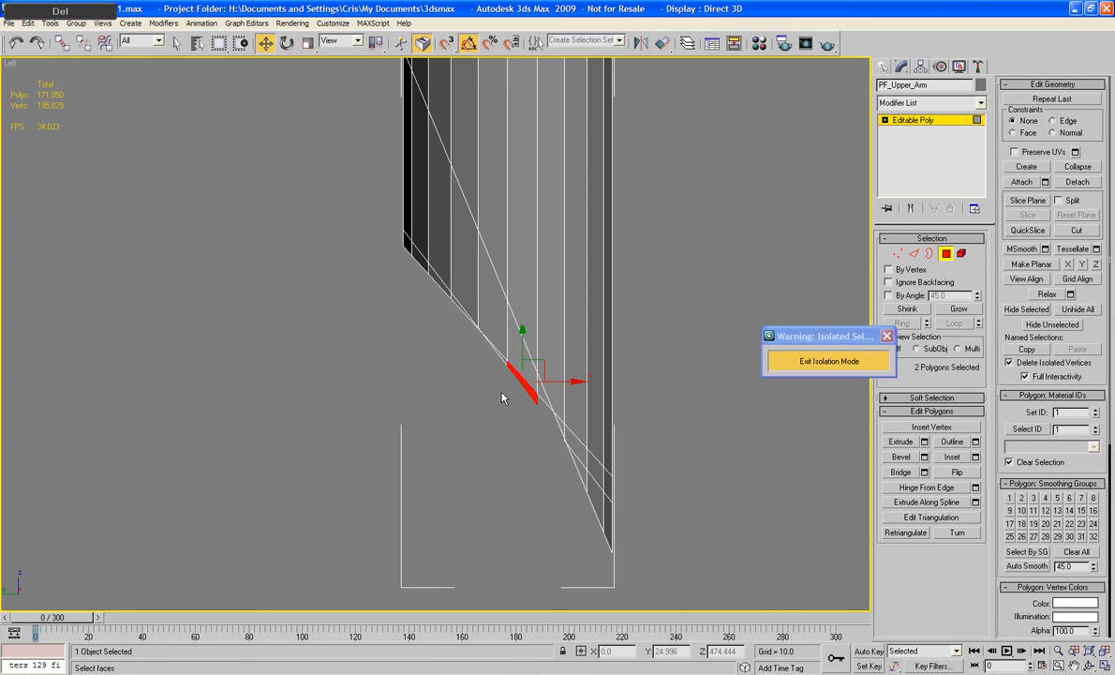
key("Delete")
scroll(506, 380, "up", 4)
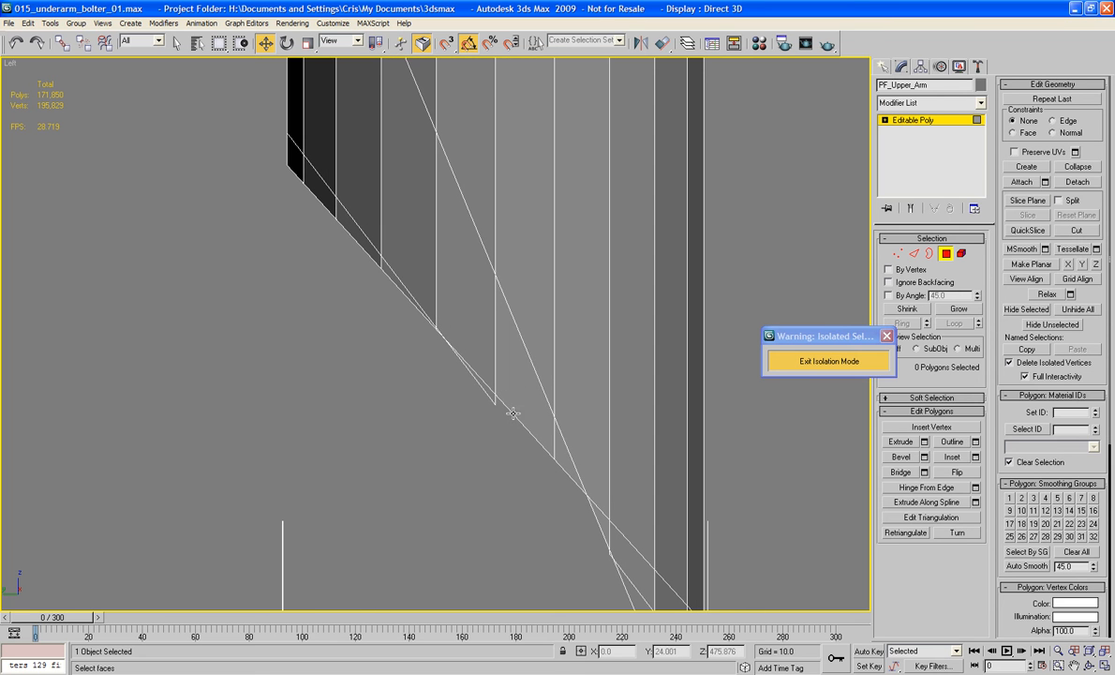
left_click(481, 401)
key("Delete")
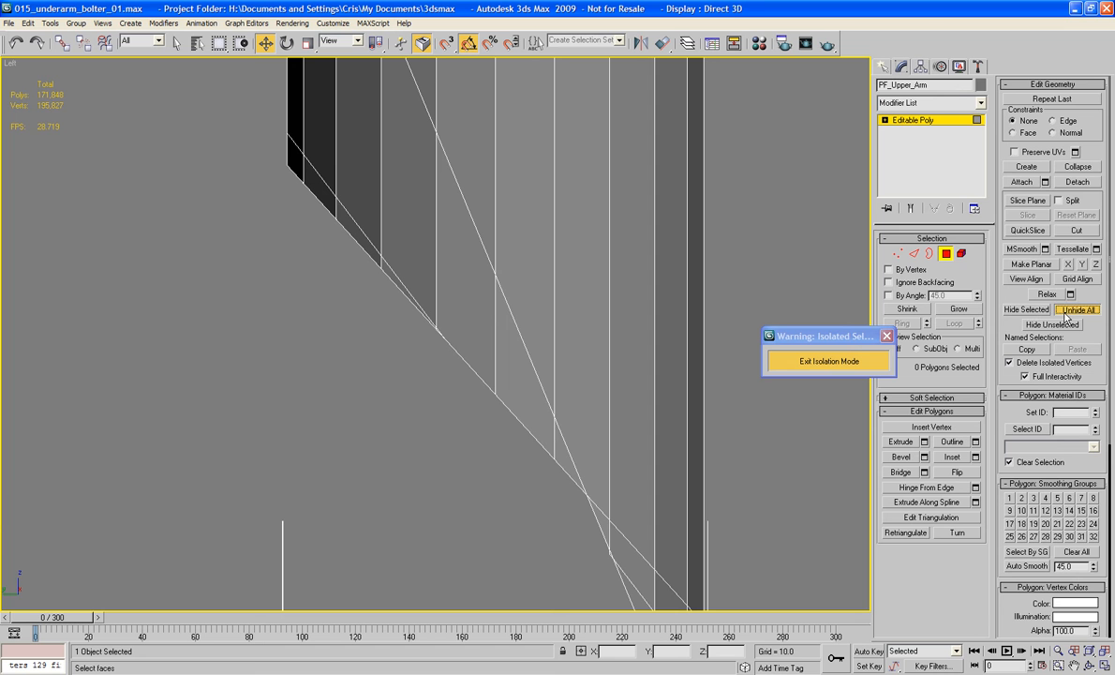
Undo the last unhiding and the deletion of the sliver polygons at the cylinder's slanted lower end.
scroll(543, 287, "down", 2)
middle_click_drag(561, 303, 530, 251)
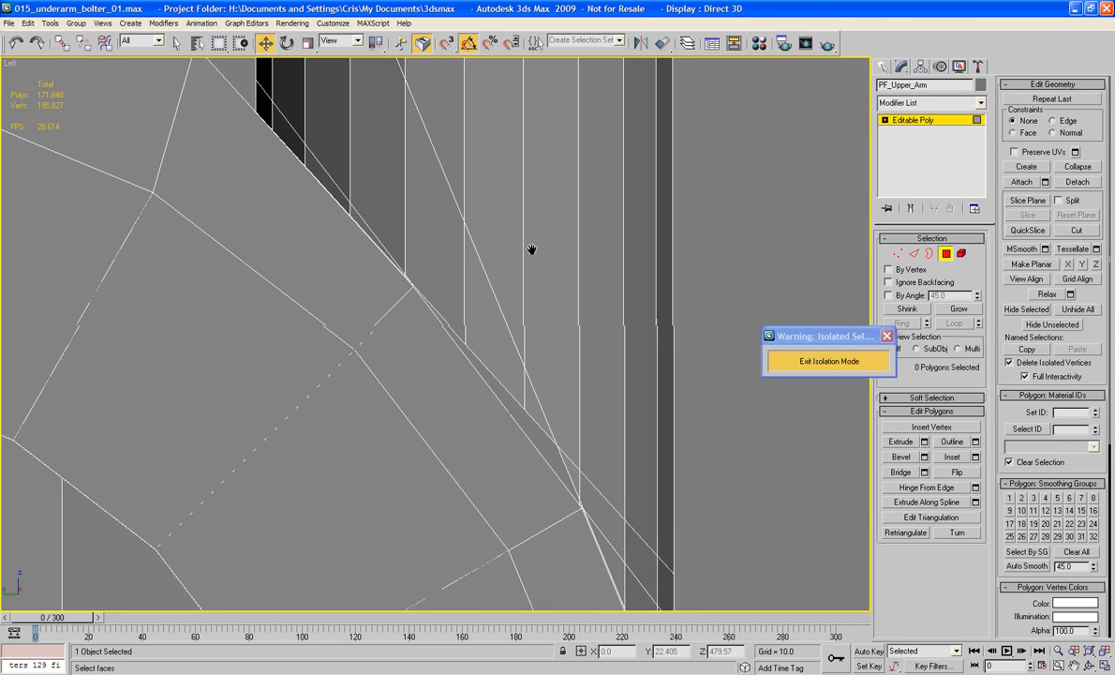
key("ctrl+z")
key("ctrl+z")
key("ctrl+z")
key("ctrl+z")
key("ctrl+z")
key("ctrl+z")
middle_click_drag(536, 319, 509, 303)
middle_click_drag(585, 297, 580, 273)
middle_click_drag(604, 366, 610, 343)
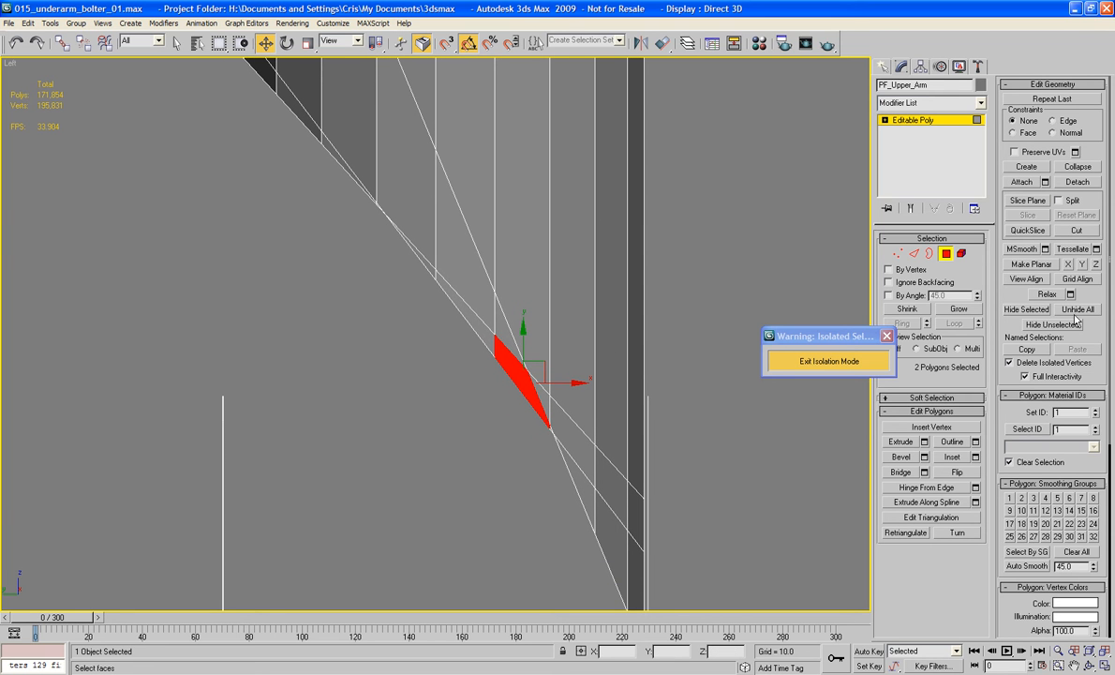
Unhide all polygons and examine how the cylinder's slice lines follow the lower ring's outline in the Left view.
scroll(731, 314, "down", 5)
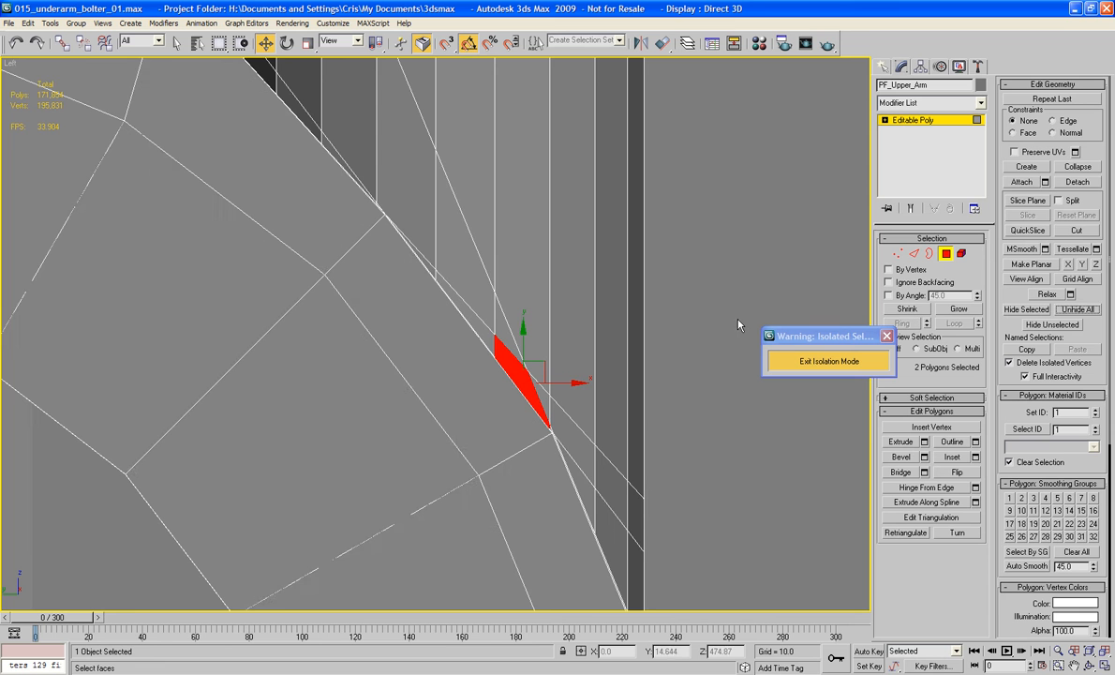
middle_click_drag(732, 313, 725, 352)
scroll(725, 362, "up", 2)
scroll(725, 361, "up", 2)
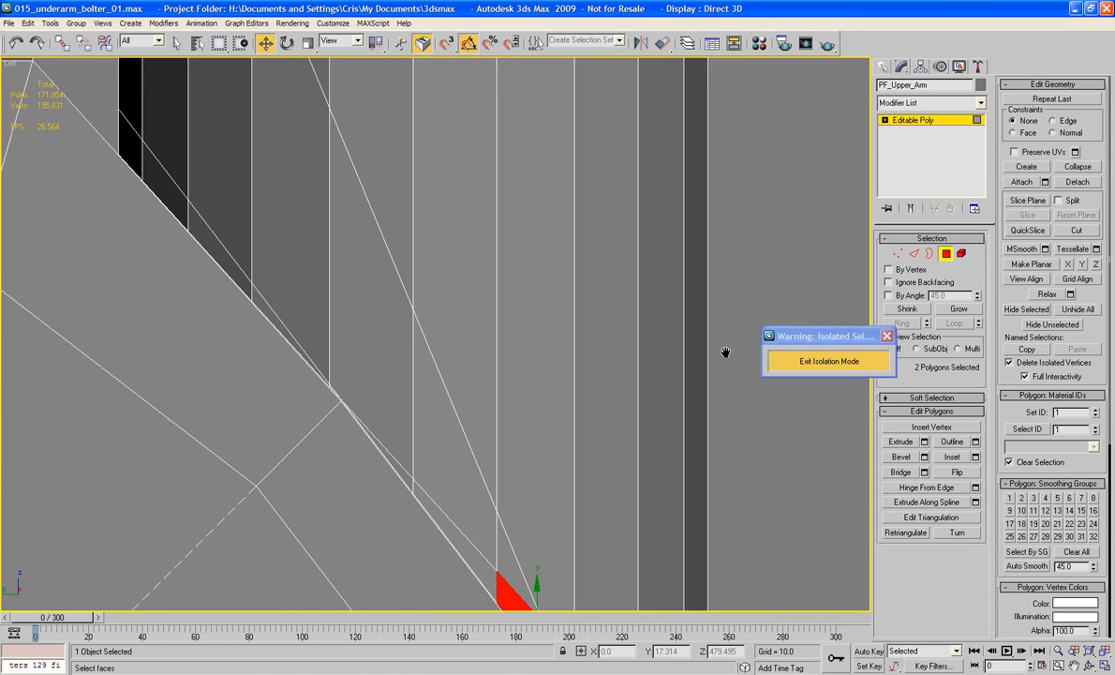
scroll(660, 249, "down", 4)
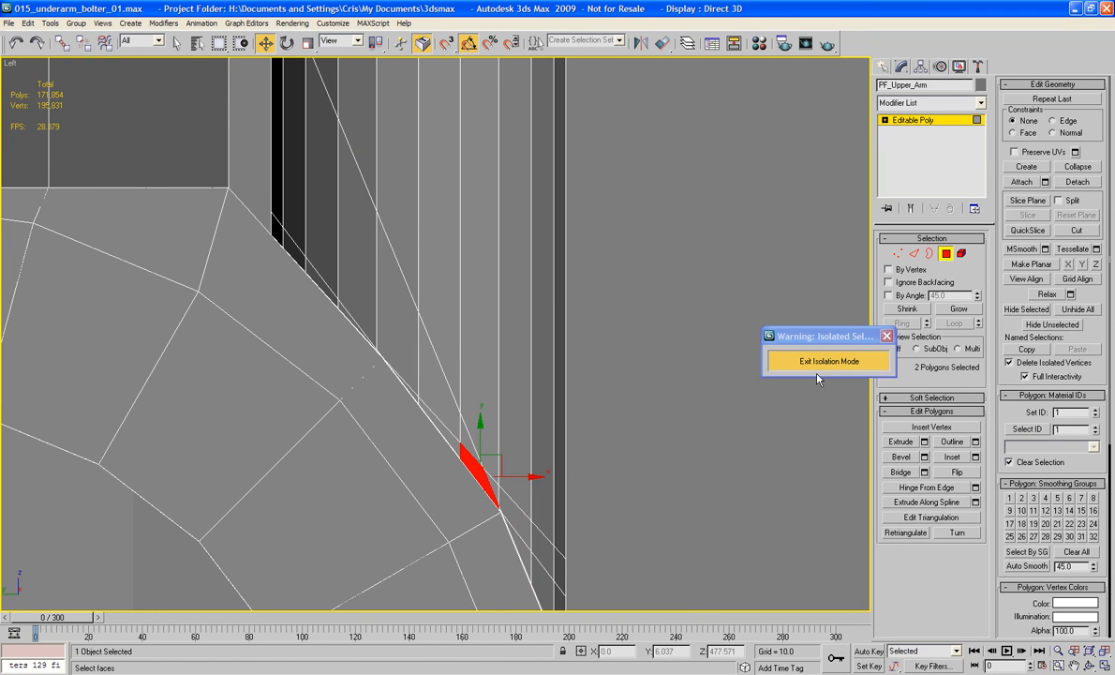
left_click(950, 253)
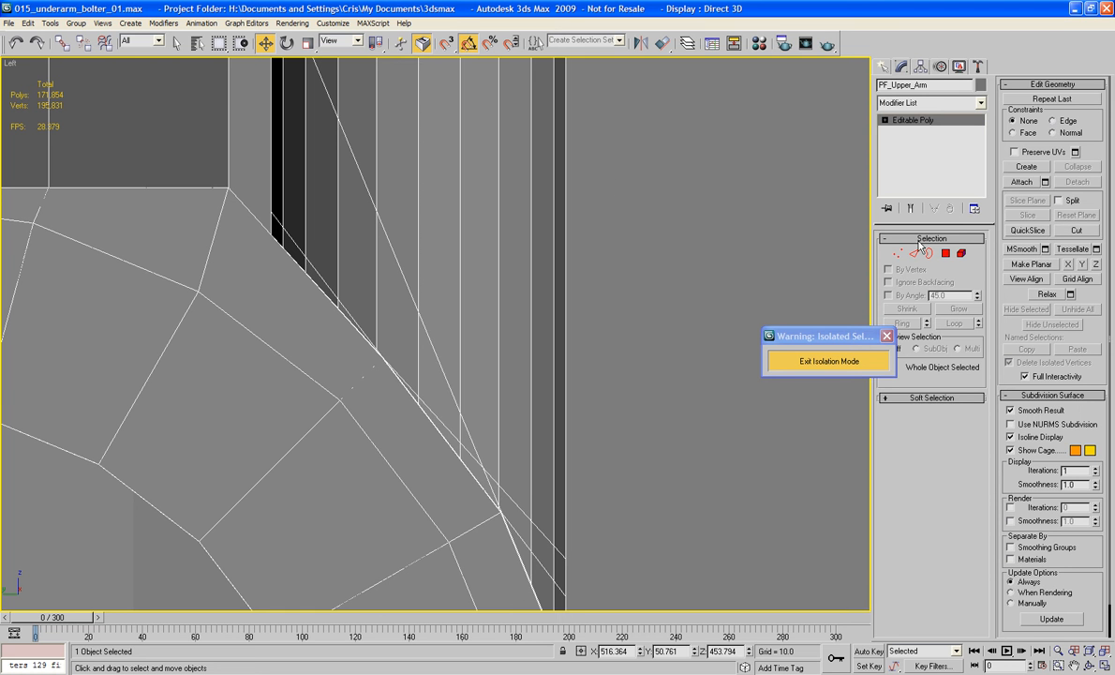
left_click(945, 253)
middle_click_drag(649, 150, 634, 319)
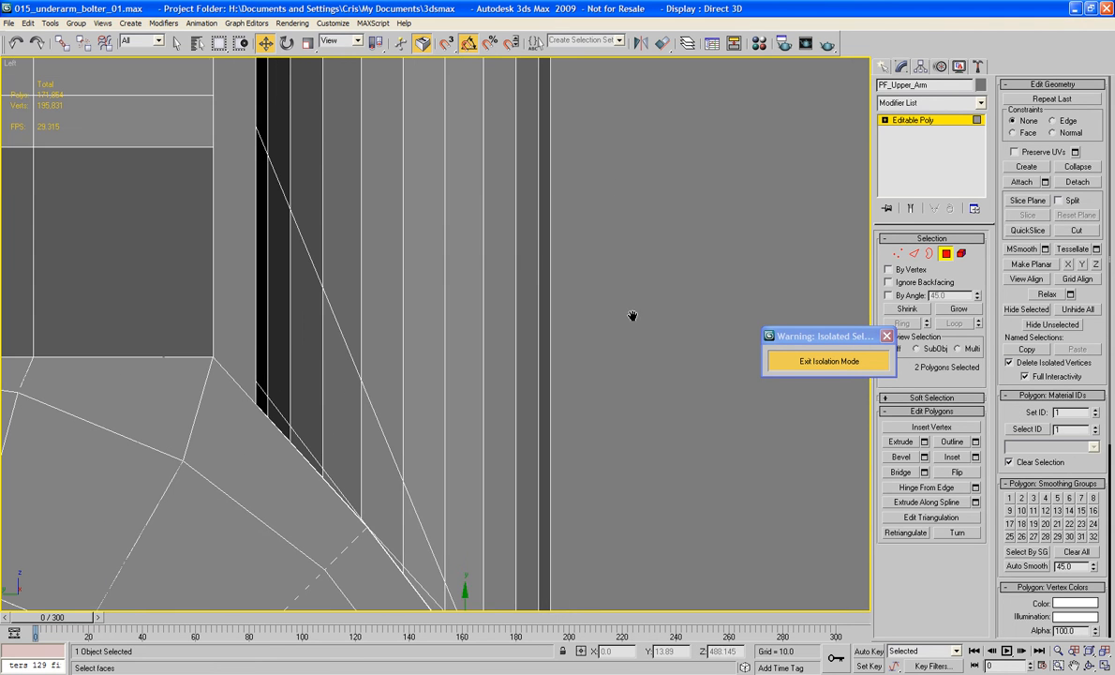
Undo the trial polygon selection on the cylinder and the unhiding of the other polygons.
left_click_drag(672, 197, 254, 391)
middle_click_drag(453, 414, 453, 193)
left_click_drag(655, 245, 623, 257, "ctrl")
key("ctrl+z")
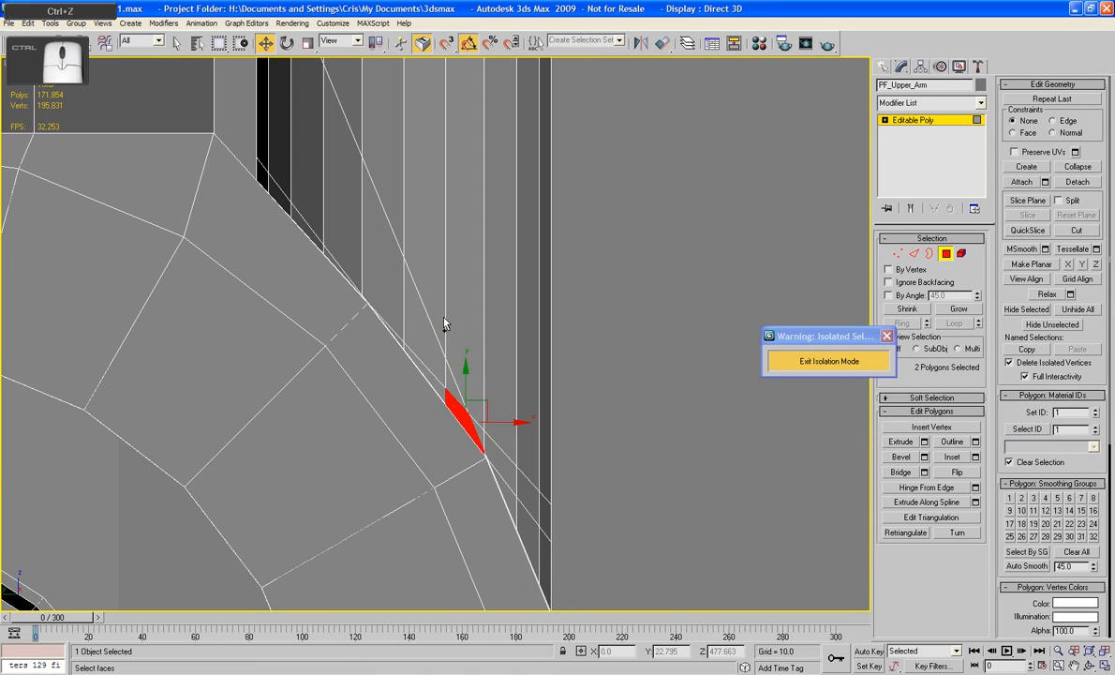
middle_click_drag(614, 343, 562, 448)
scroll(562, 448, "down", 3)
mouse_move(561, 289)
middle_mouse_down()
mouse_move(561, 326)
mouse_move(565, 306)
middle_mouse_up()
Select one edge on each of the three slice lines, expand the selection to full loops, and delete the loops' surplus edges.
left_click(914, 254)
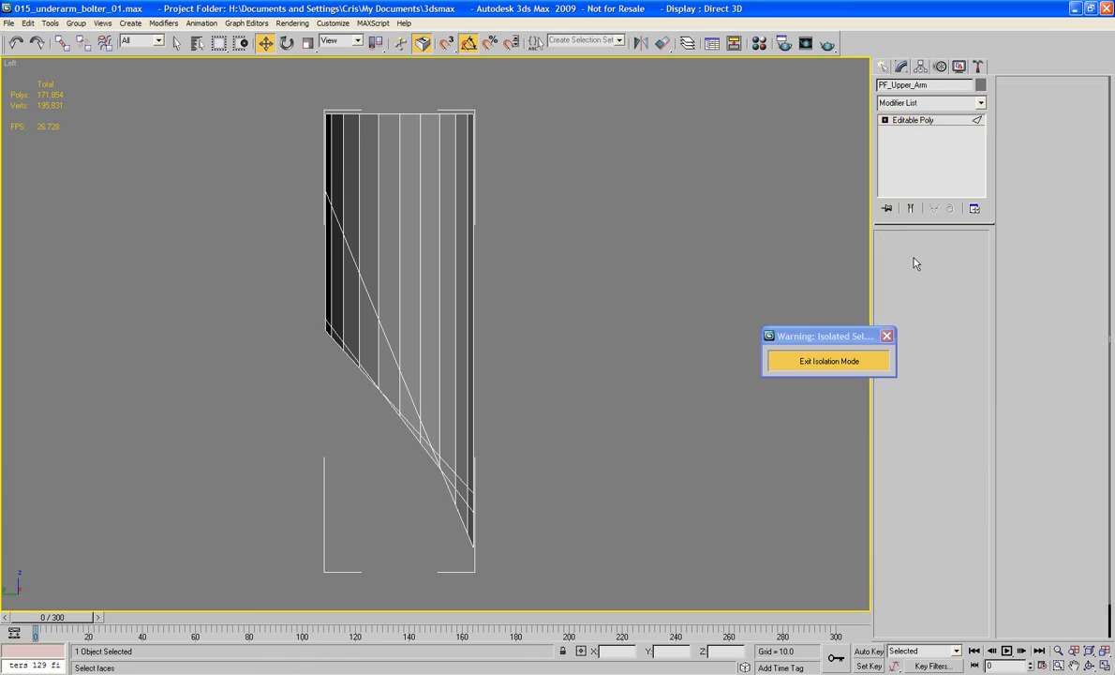
left_click(655, 334)
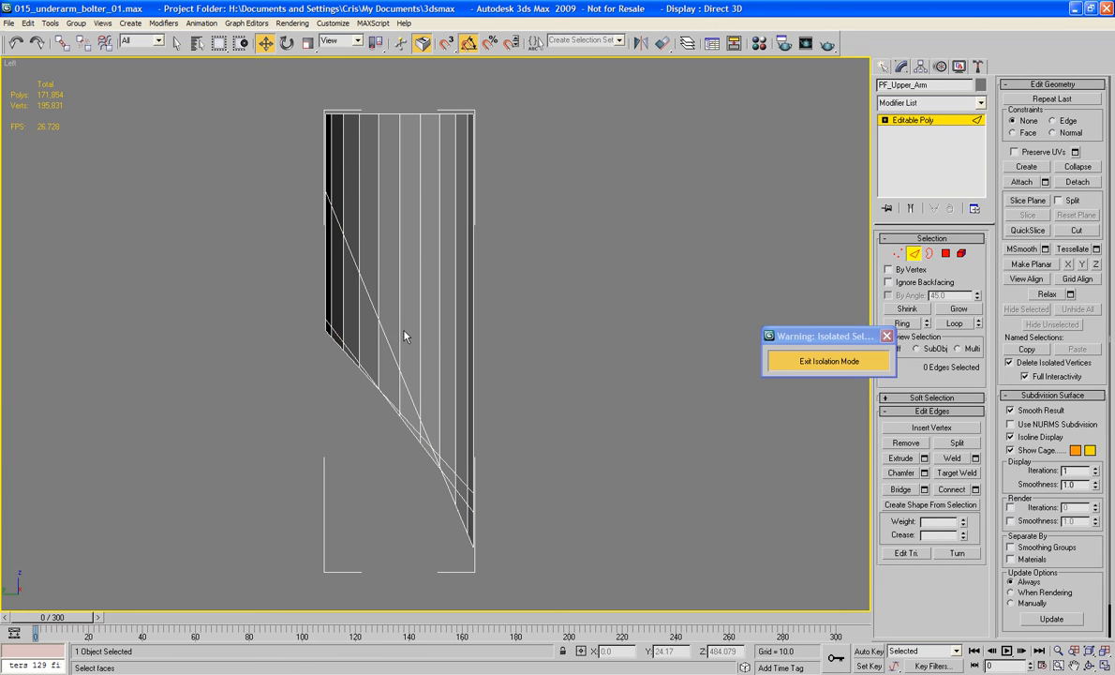
left_click(387, 336)
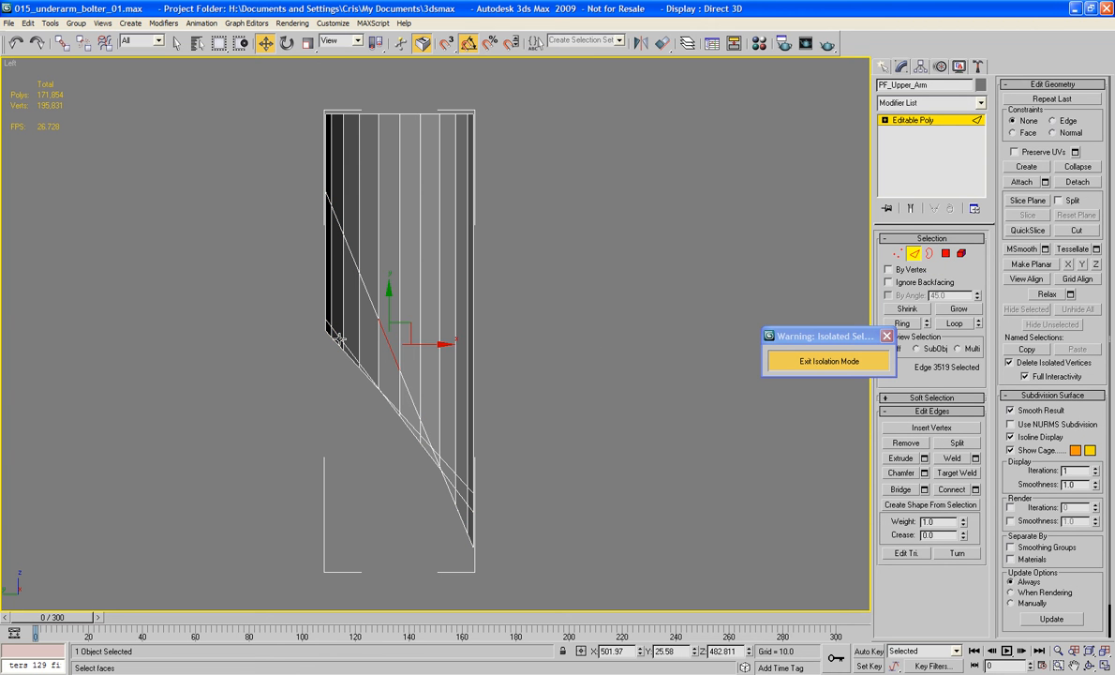
left_click(340, 339, "ctrl")
left_click(458, 495, "ctrl")
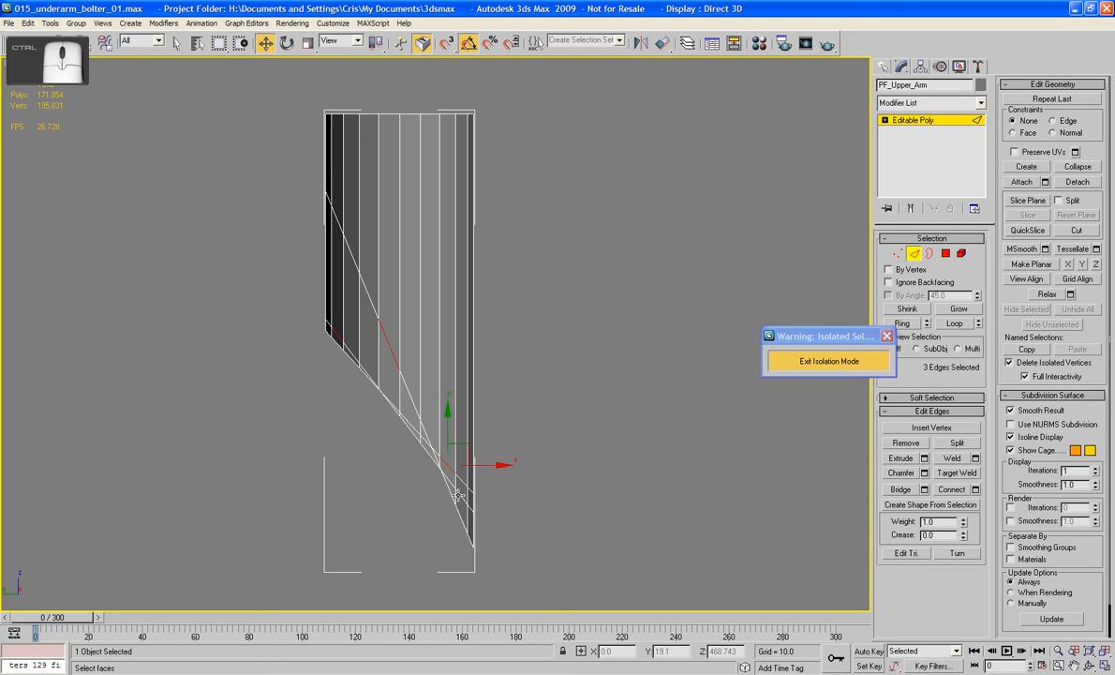
left_click(955, 323)
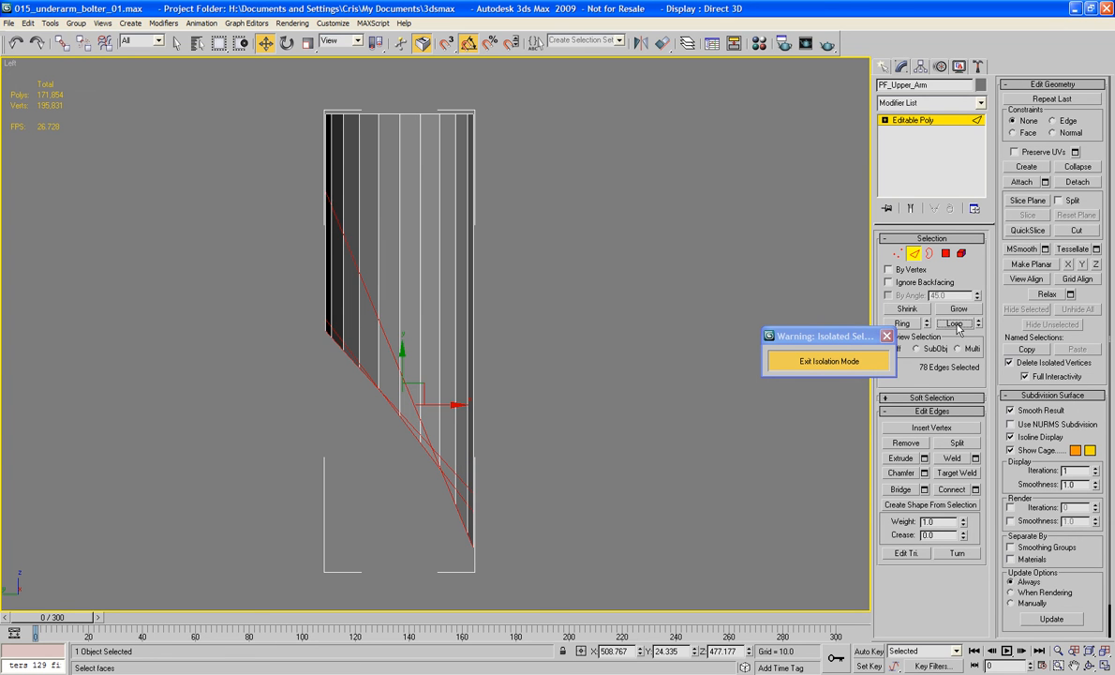
key("BackSpace")
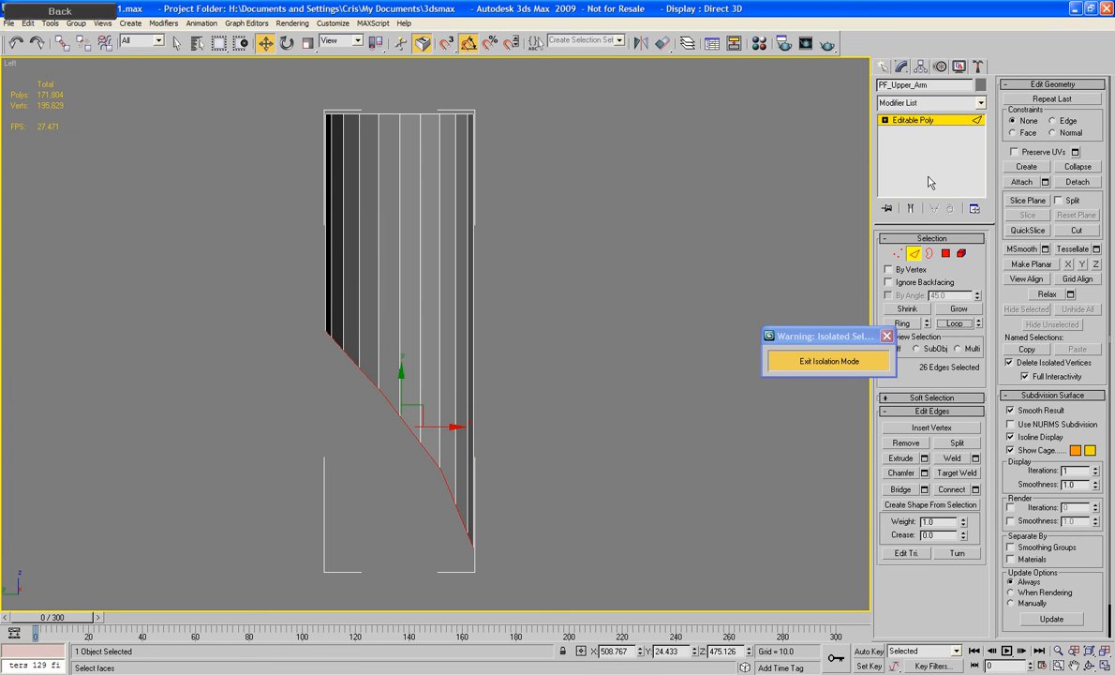
Delete a first group of stray vertices left by the slices on the cylinder's vertical edges.
left_click(898, 254)
middle_click_drag(523, 263, 546, 263)
scroll(546, 262, "up", 3)
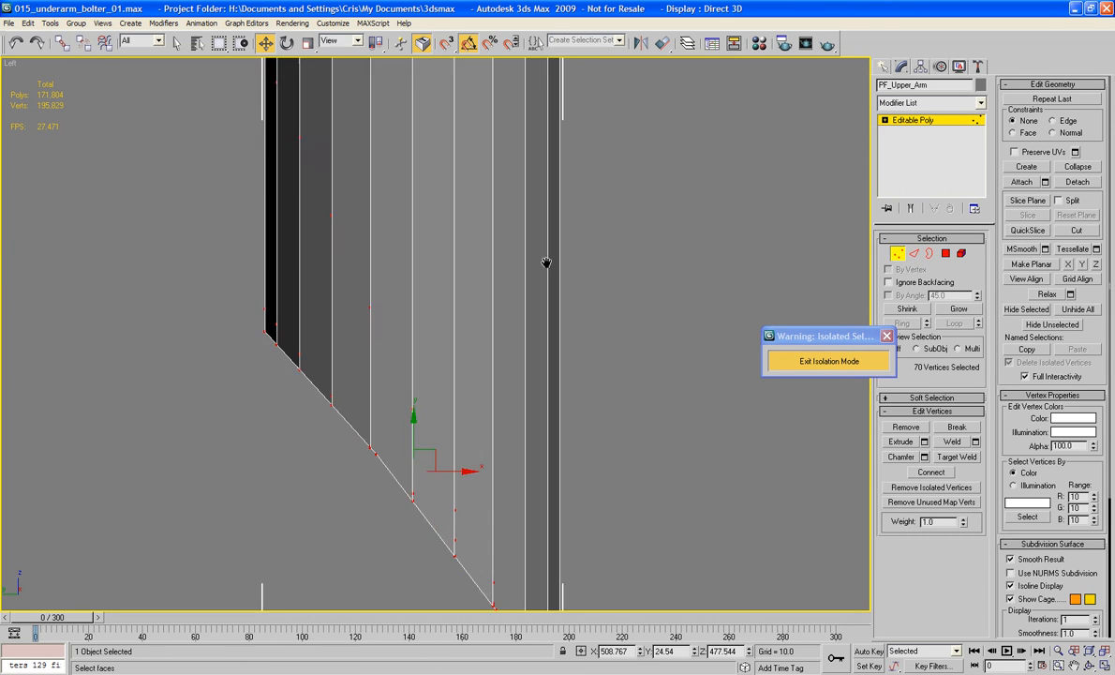
middle_click_drag(235, 175, 246, 313)
scroll(274, 294, "down", 3)
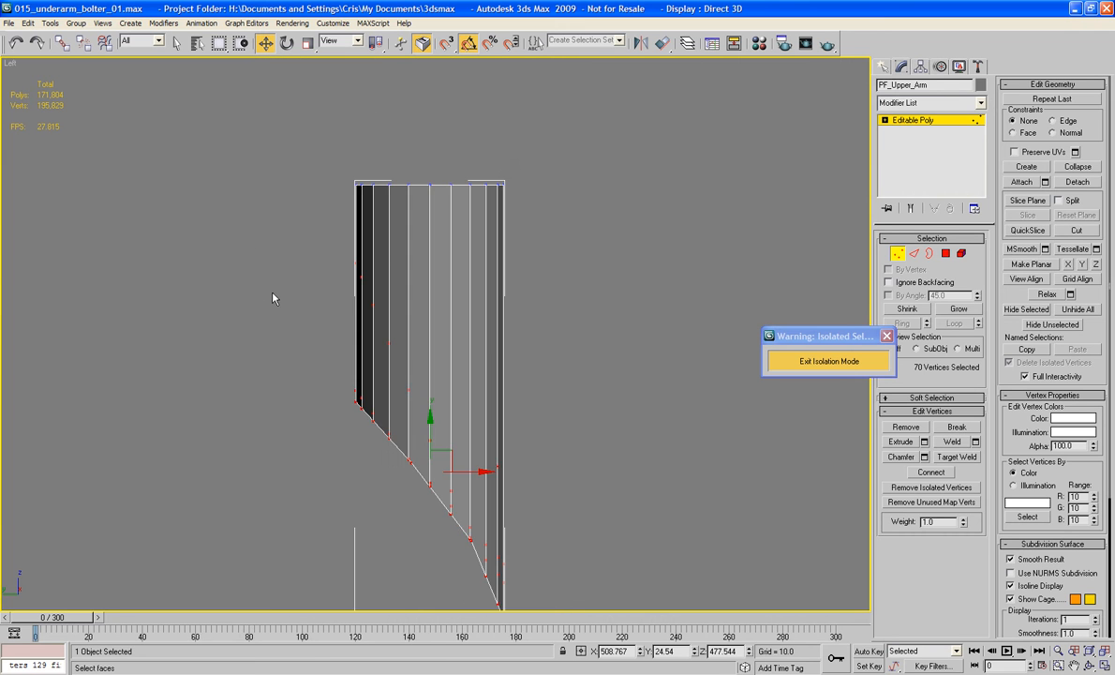
scroll(274, 293, "up", 3)
left_click_drag(521, 434, 595, 368)
key("BackSpace")
middle_click_drag(566, 365, 538, 92)
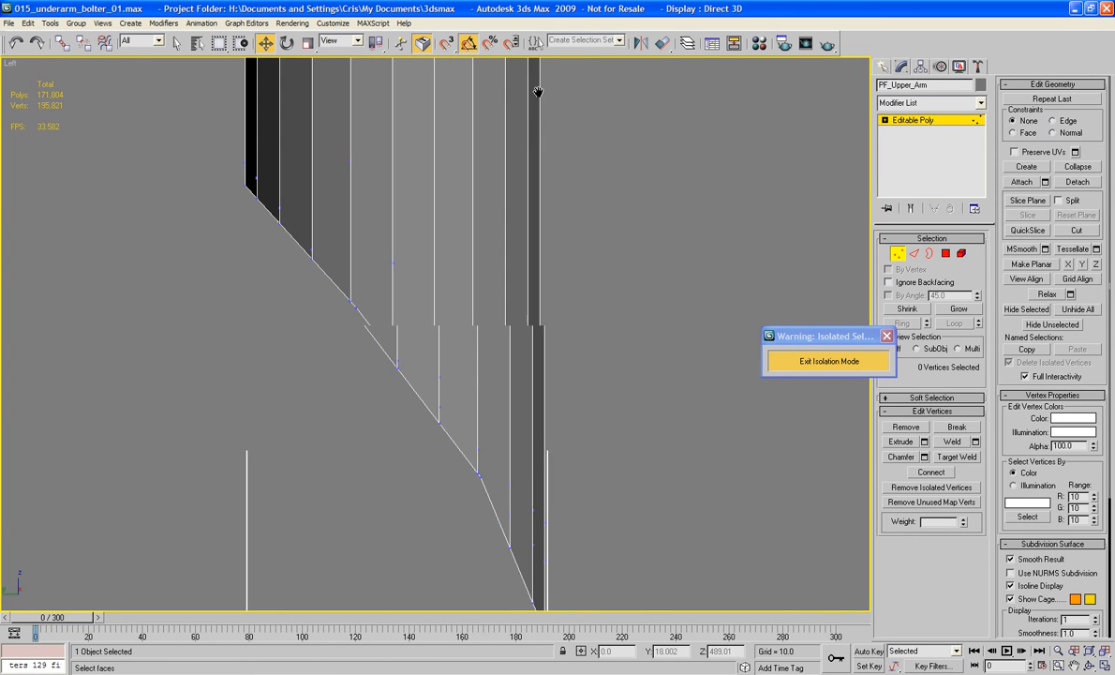
Delete further stray vertices on the cylinder's middle vertical edges, just above the slanted lower end.
middle_click_drag(582, 272, 563, 193)
left_click_drag(609, 261, 412, 315)
key("BackSpace")
left_click_drag(566, 338, 456, 368)
key("BackSpace")
middle_click_drag(563, 390, 560, 361)
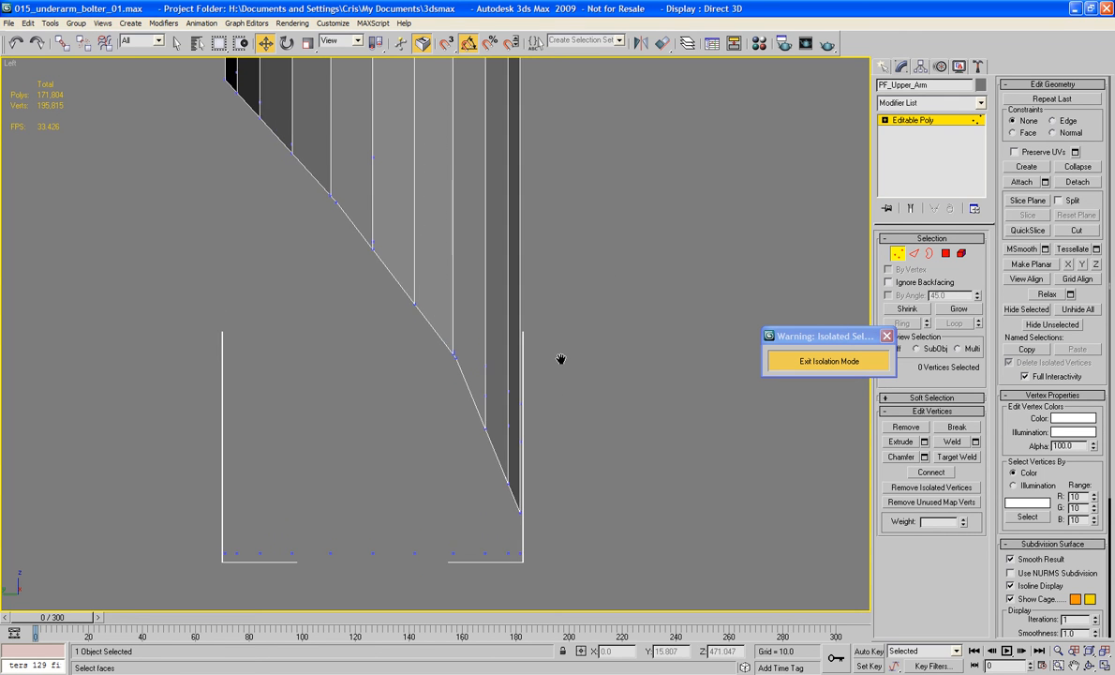
scroll(561, 359, "up", 2)
middle_click_drag(405, 220, 509, 350)
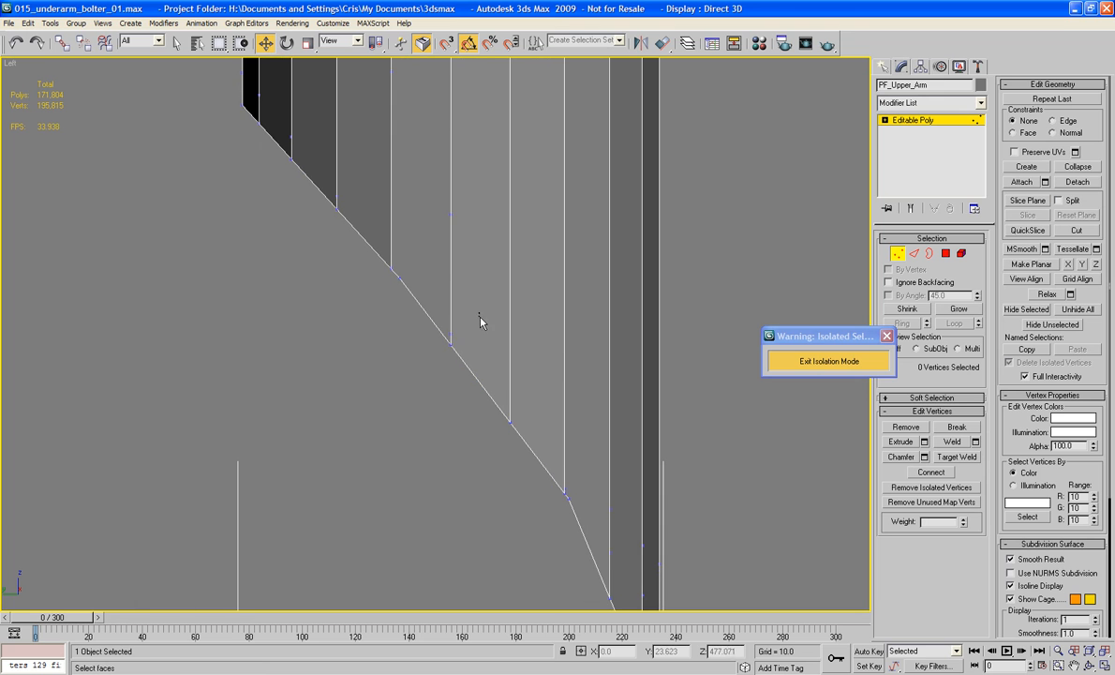
left_click_drag(480, 318, 418, 320)
key("BackSpace")
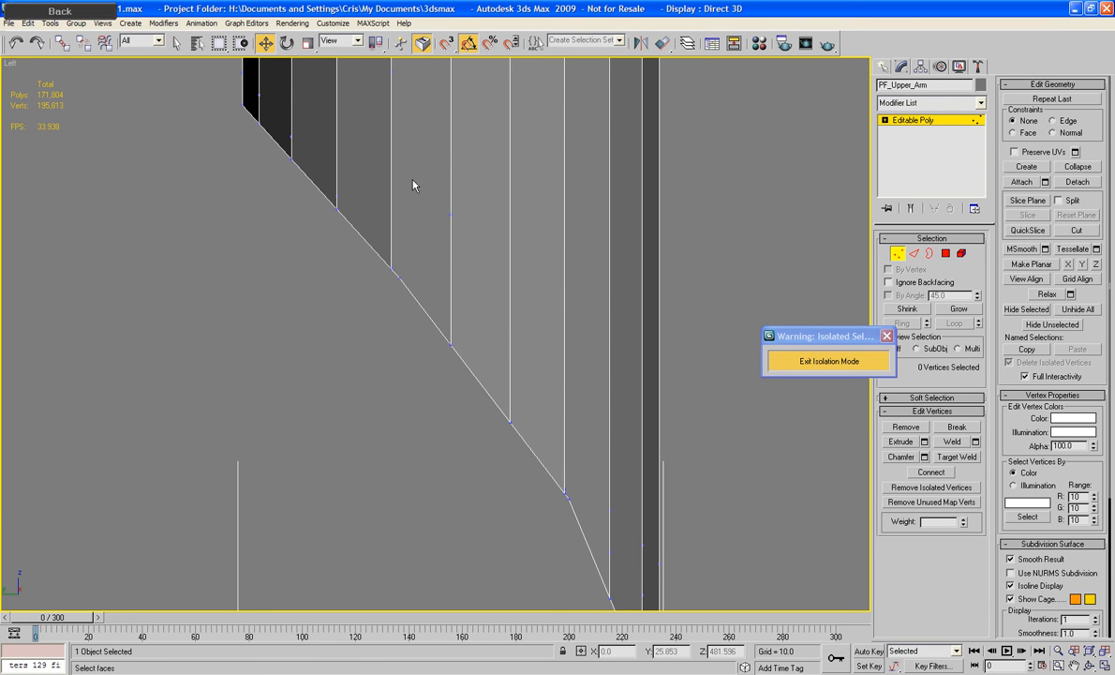
middle_click_drag(413, 184, 436, 276)
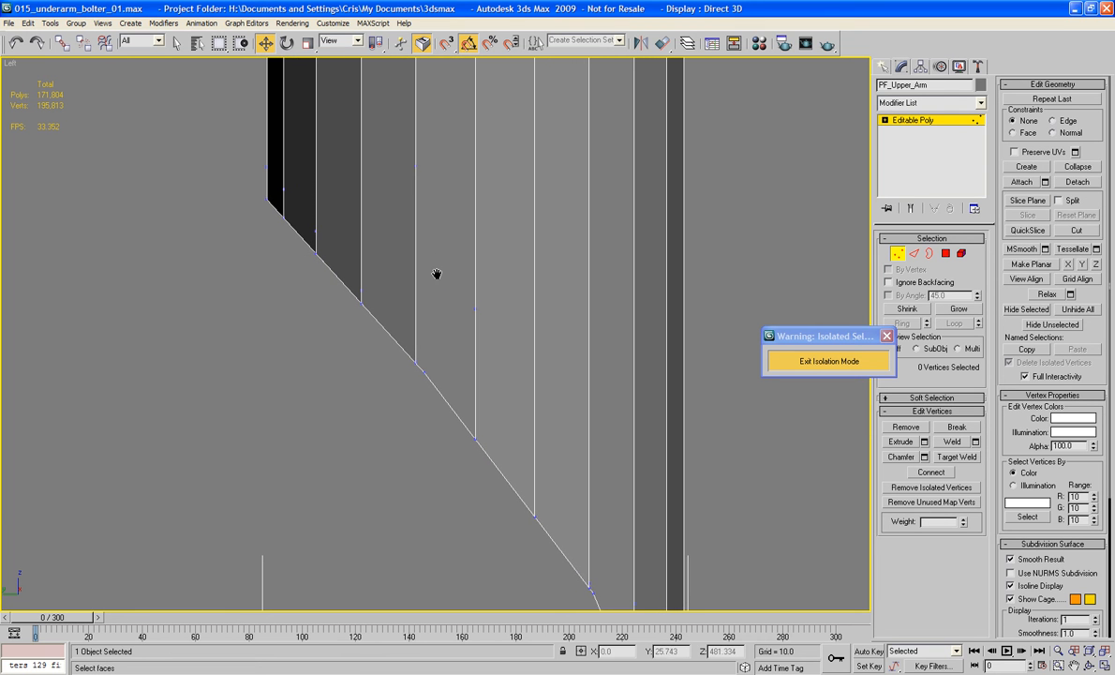
Leave vertex editing, exit isolation mode, and frame the arm area in the Perspective view.
left_click(898, 253)
left_click(794, 362)
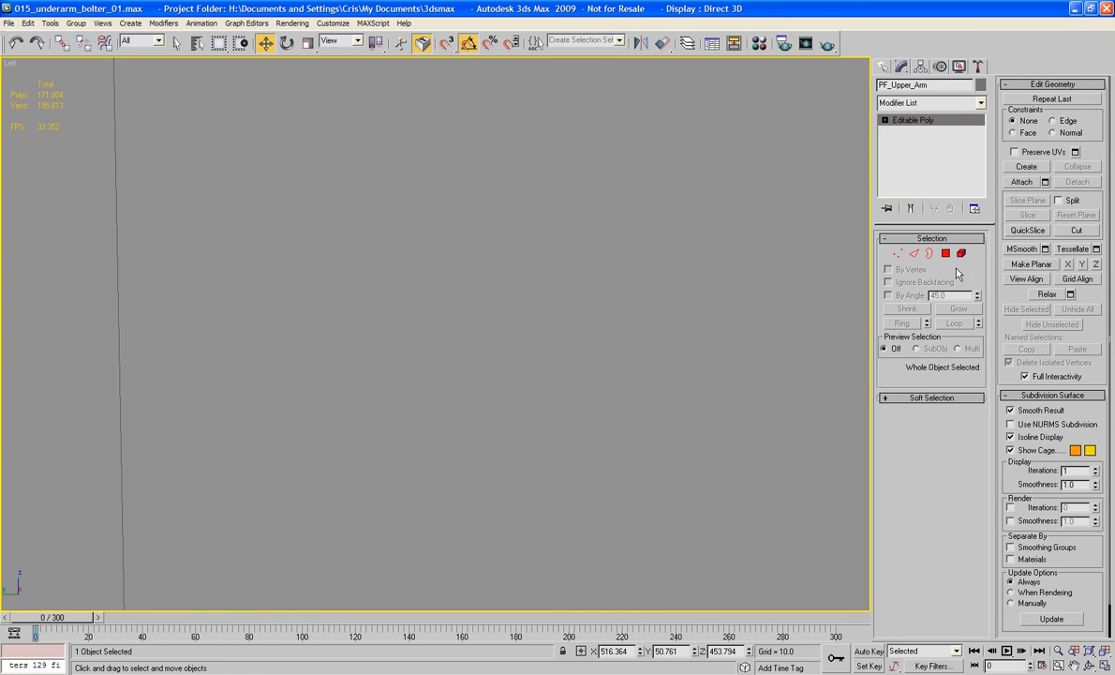
left_click(770, 256)
scroll(769, 258, "down", 5)
scroll(656, 290, "down", 6)
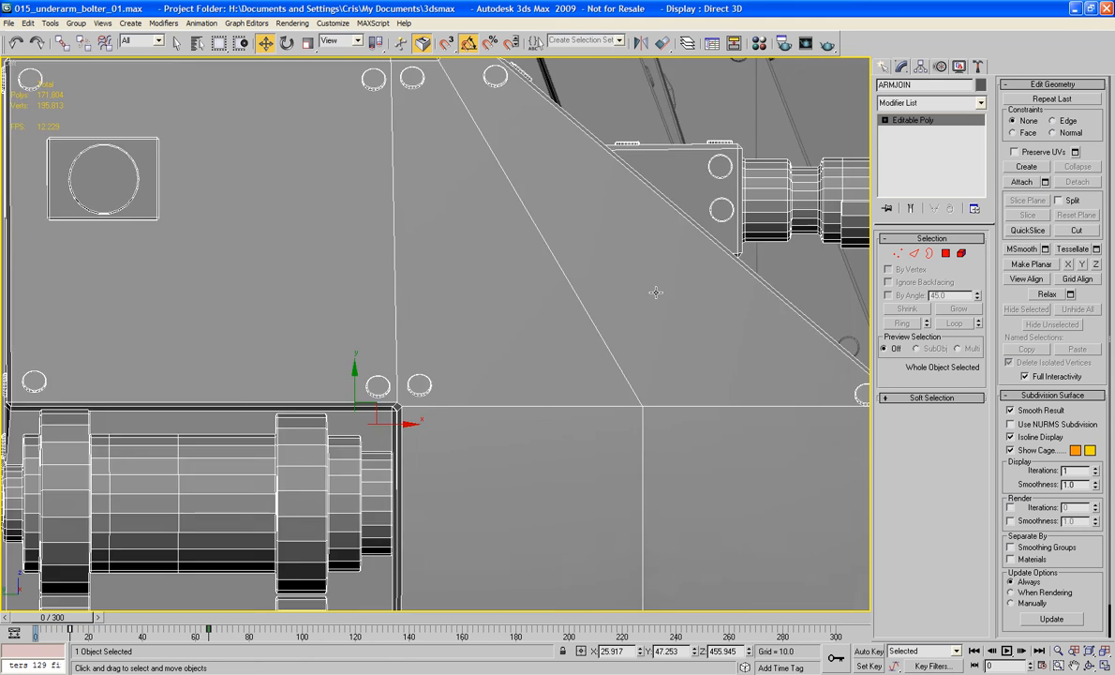
middle_click_drag(656, 290, 489, 303, "alt")
key("t")
key("p")
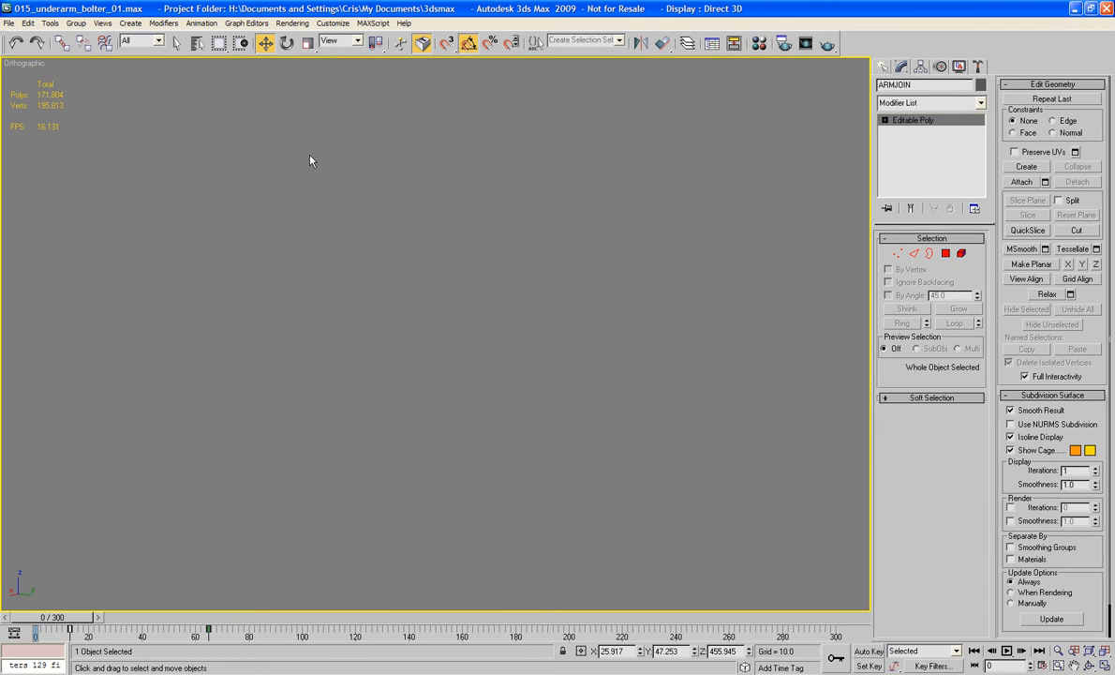
key("p")
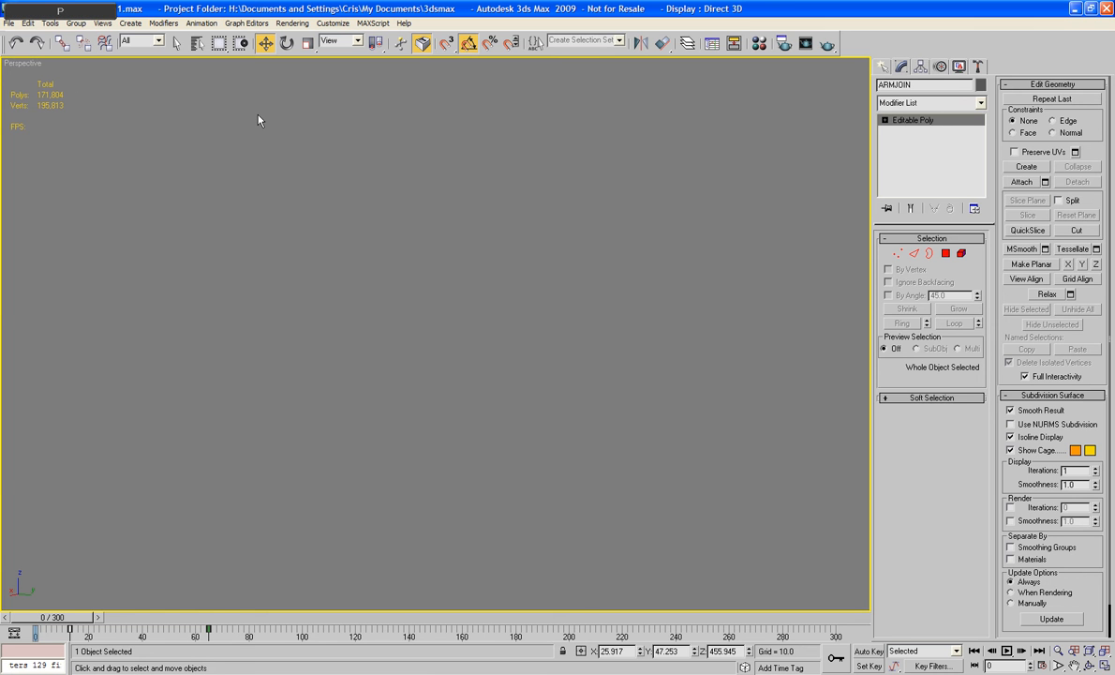
key("z")
middle_click_drag(434, 167, 481, 329, "alt")
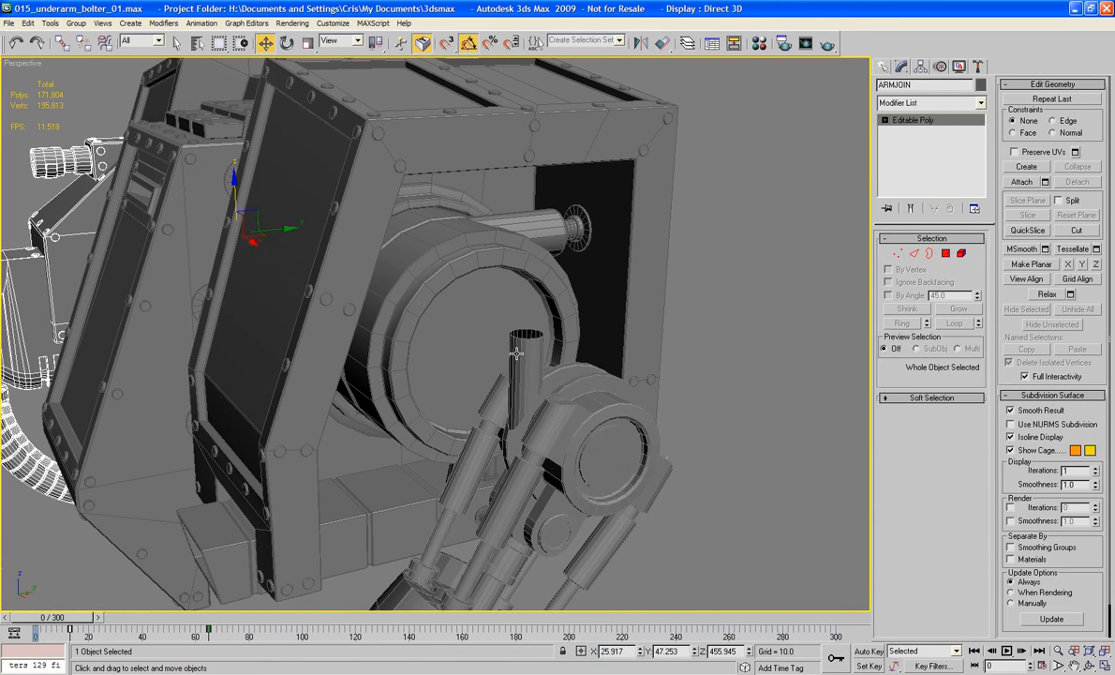
Select the PF_Upper_Arm object, unhide all its polygons, and leave sub-object editing.
left_click(511, 332)
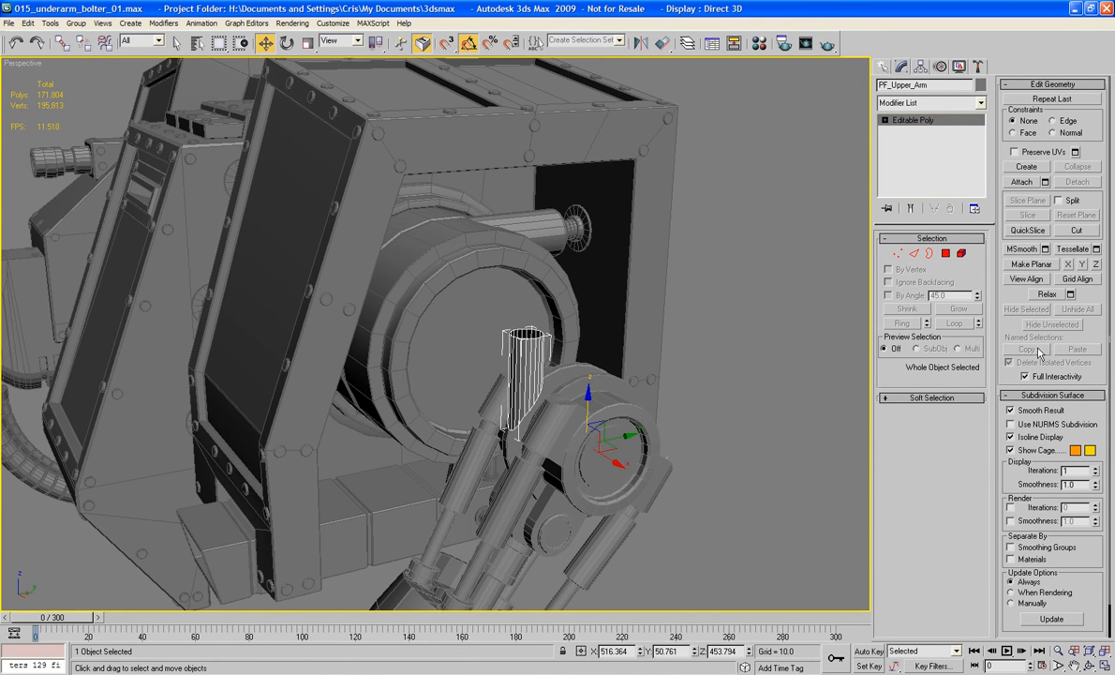
left_click(961, 253)
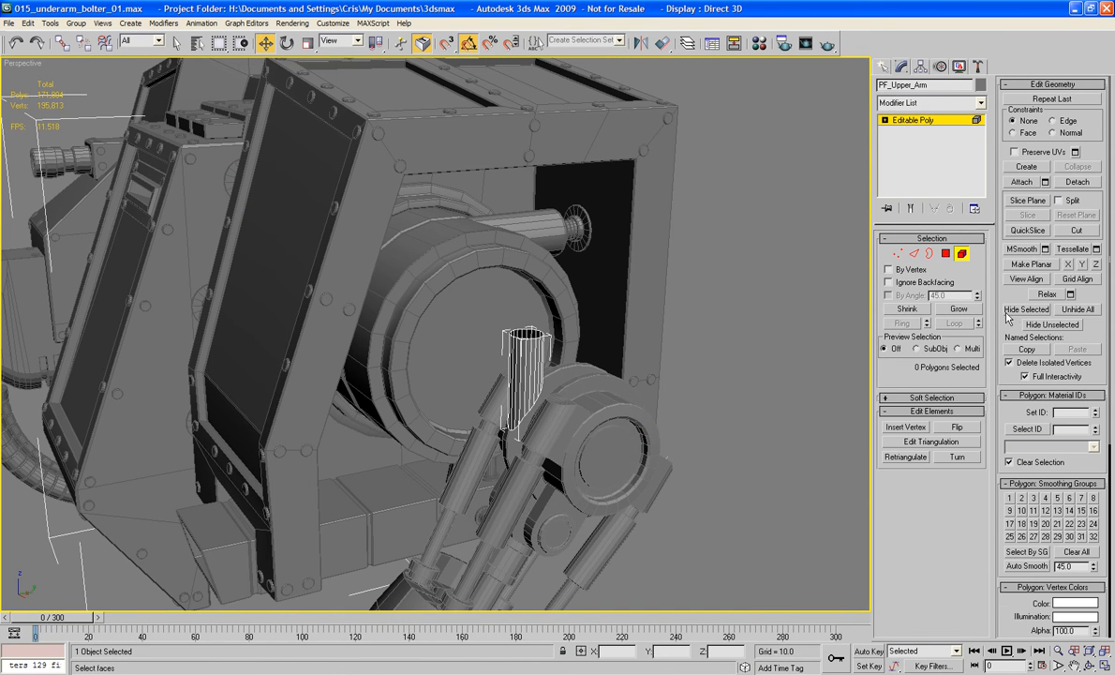
left_click(1060, 312)
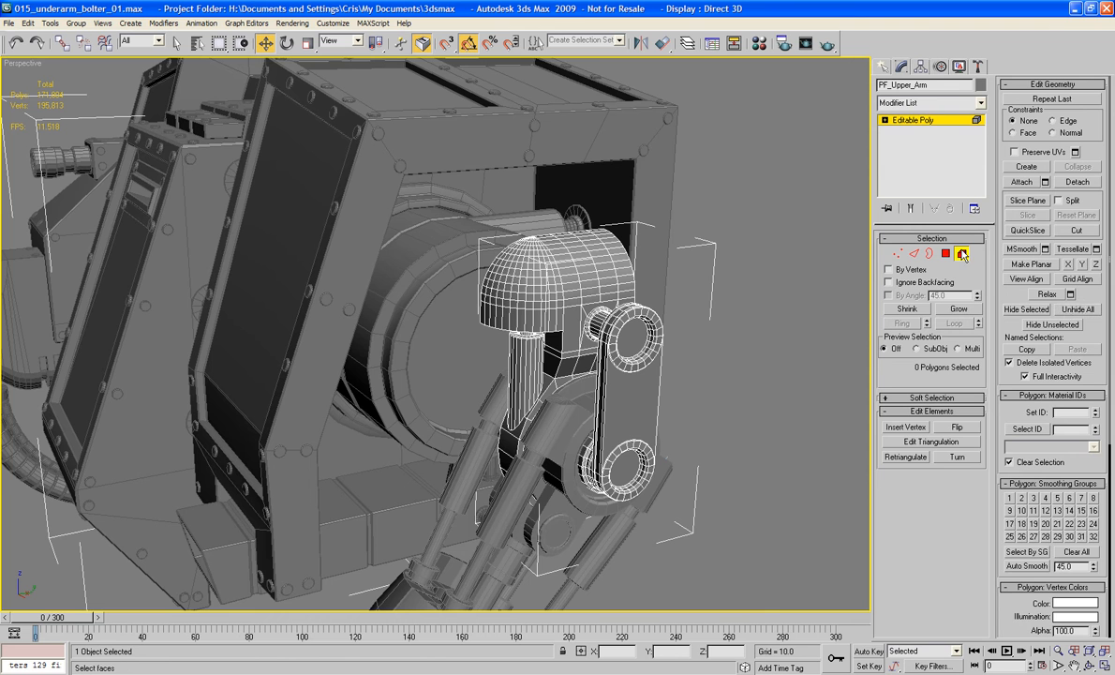
key("4")
middle_click_drag(731, 328, 737, 321, "alt")
middle_click_drag(699, 185, 682, 197, "alt")
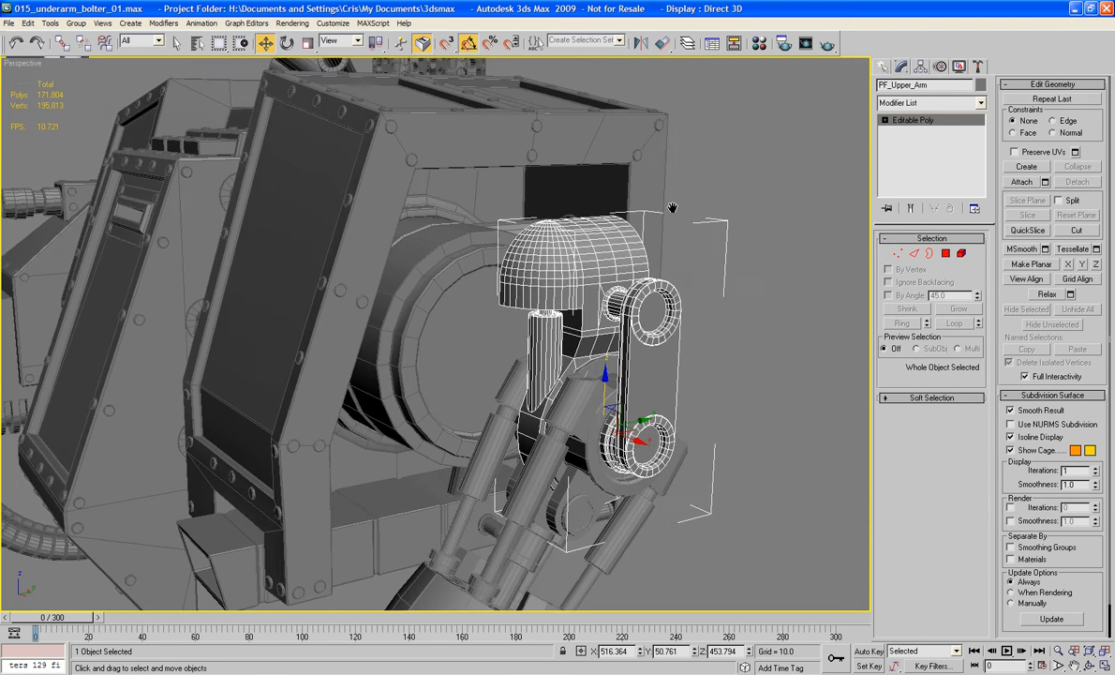
Isolate the upper arm object and frame the cylinder beside the lower ring.
scroll(669, 207, "up", 3)
scroll(669, 207, "down", 6)
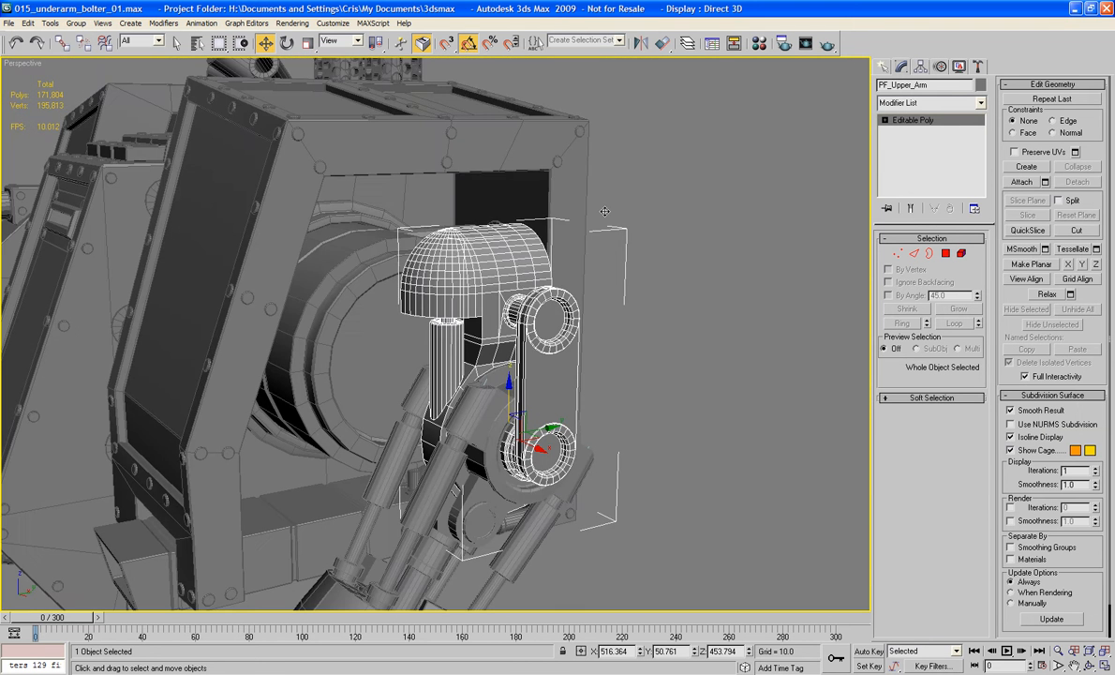
right_click(522, 249)
left_click(544, 149)
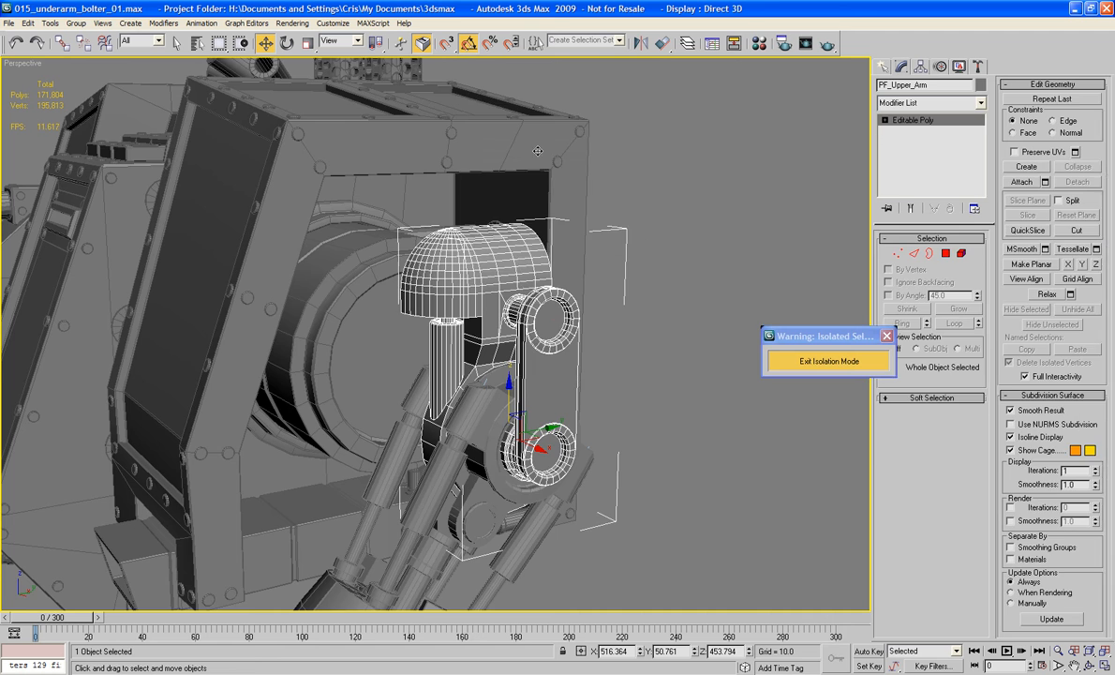
key("z")
middle_click_drag(558, 216, 461, 260, "alt")
scroll(680, 241, "up", 5)
mouse_move(588, 210)
middle_mouse_down()
mouse_move(639, 349)
mouse_move(677, 332)
mouse_move(750, 340)
mouse_move(698, 321)
middle_mouse_up()
Select the wide cylinder's polygons, grow the selection over the rod and its collar, and move them about 0.6 units along X.
left_click_drag(719, 287, 574, 327)
left_click(946, 254)
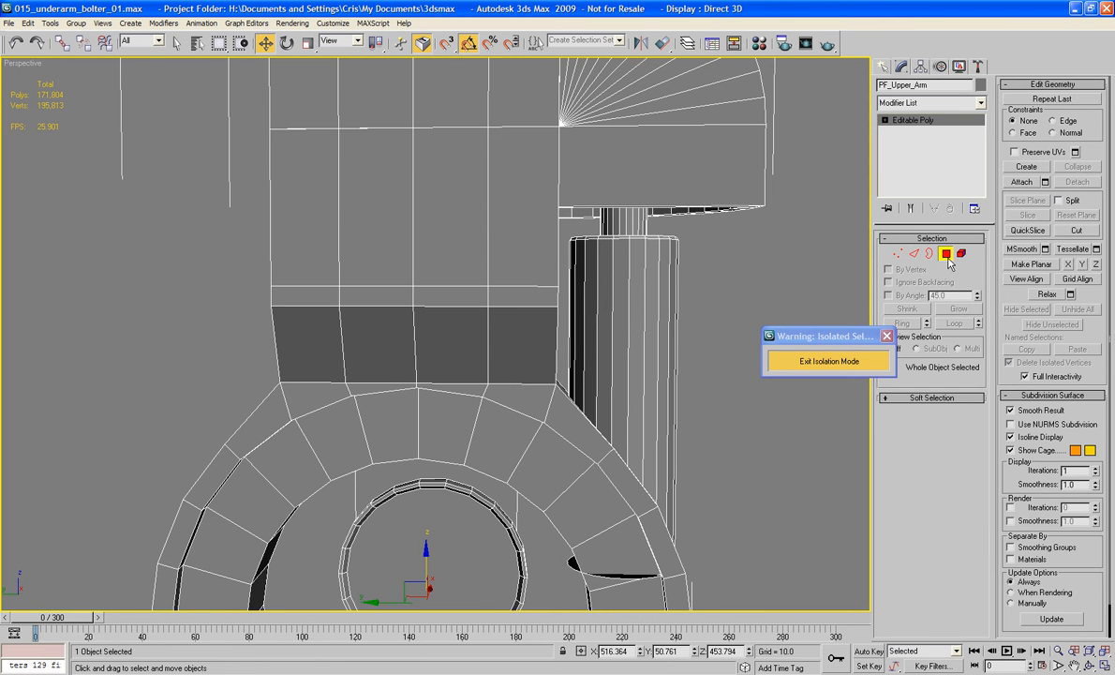
left_click_drag(734, 264, 527, 305)
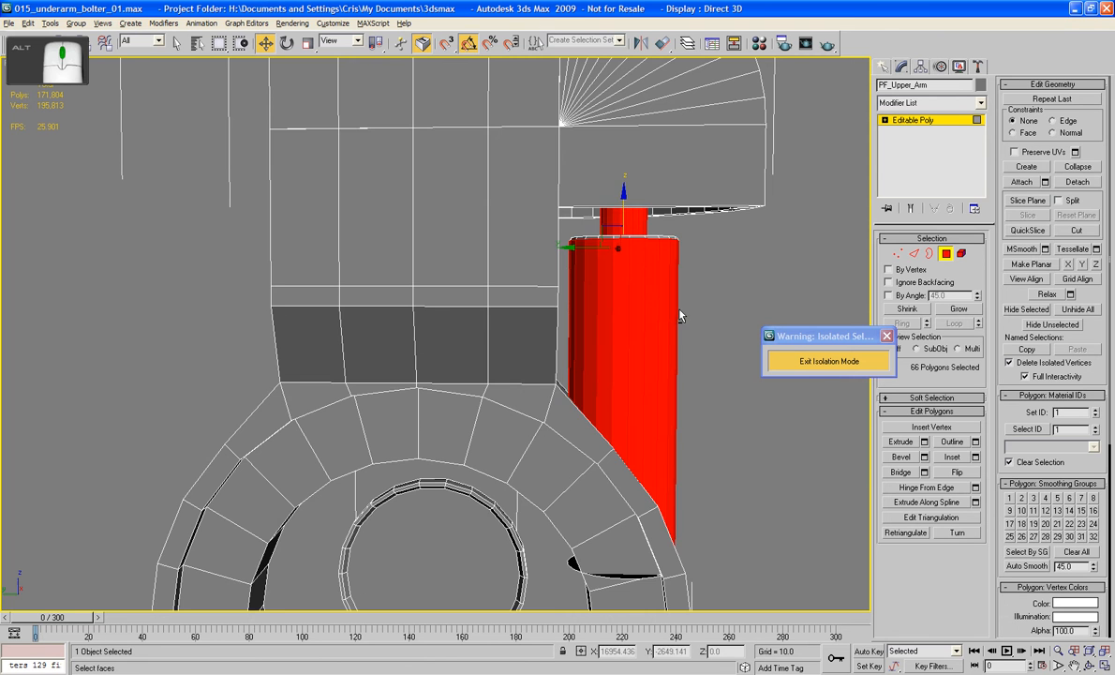
middle_click_drag(677, 313, 608, 307, "alt")
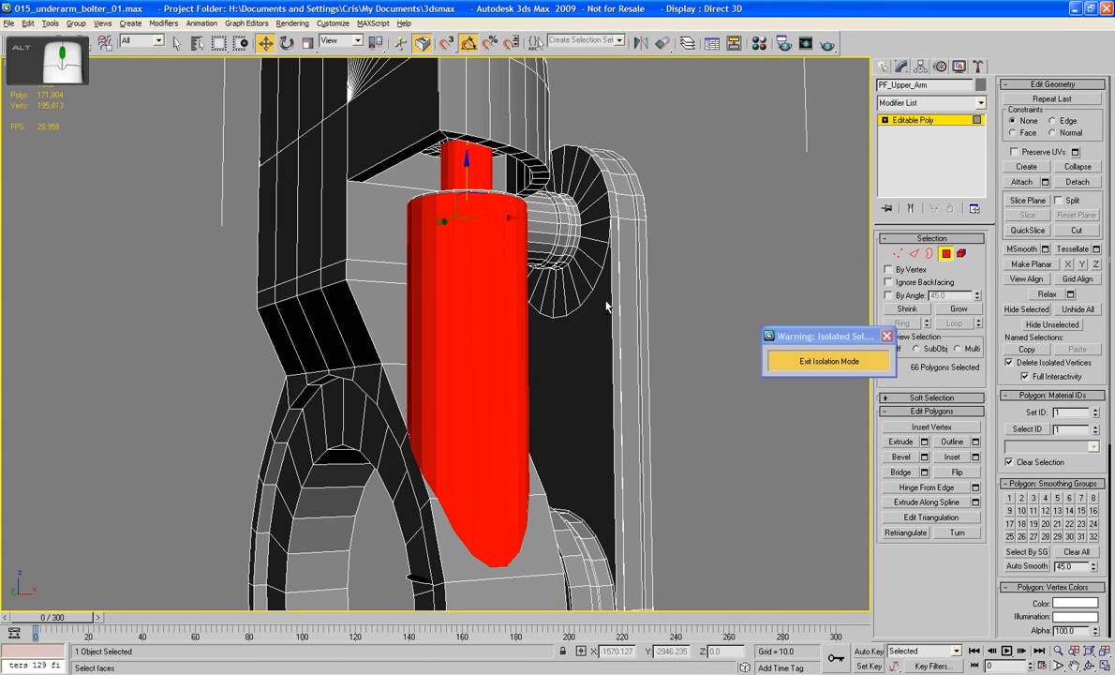
left_click(958, 310)
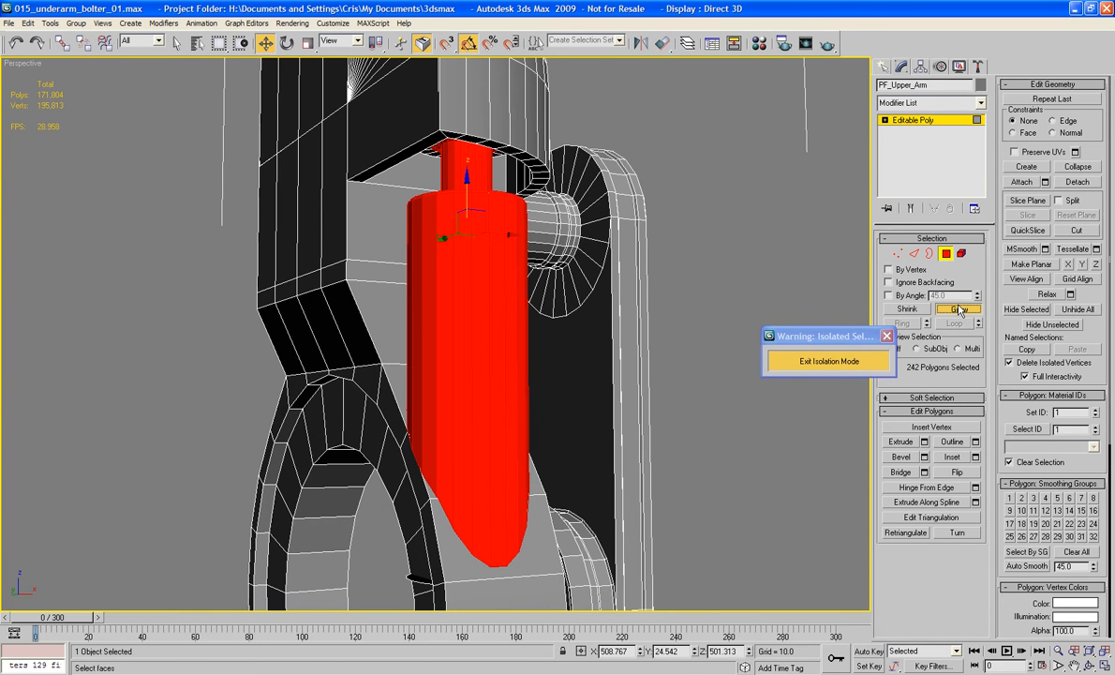
left_click(957, 310)
middle_click_drag(634, 239, 681, 235, "alt")
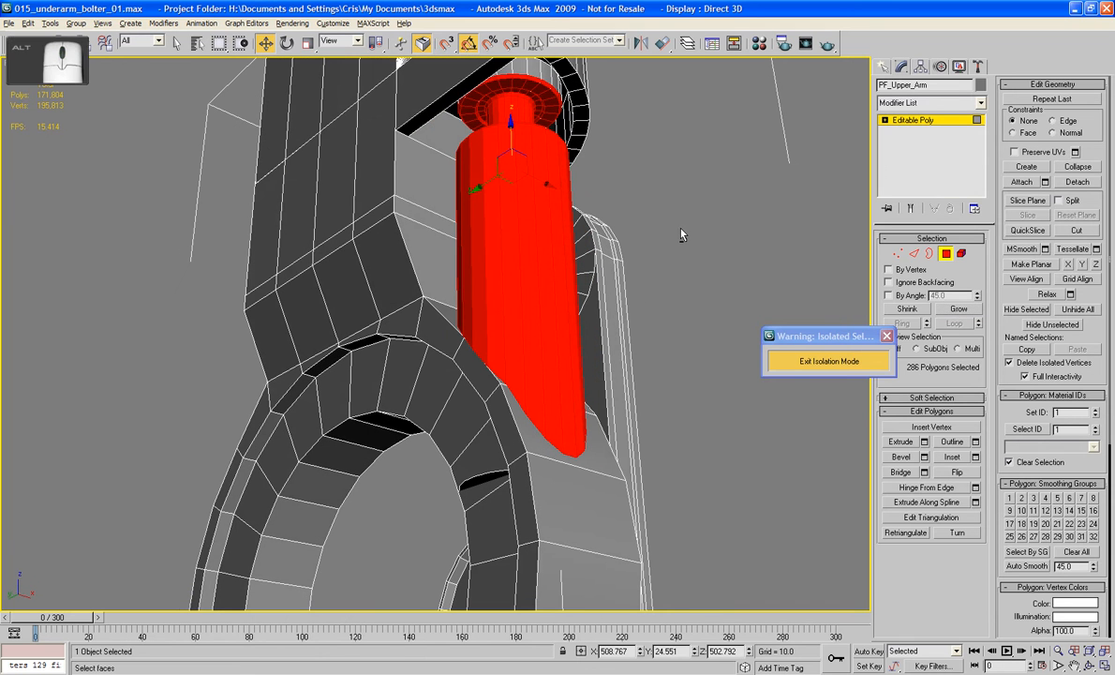
left_click(959, 311)
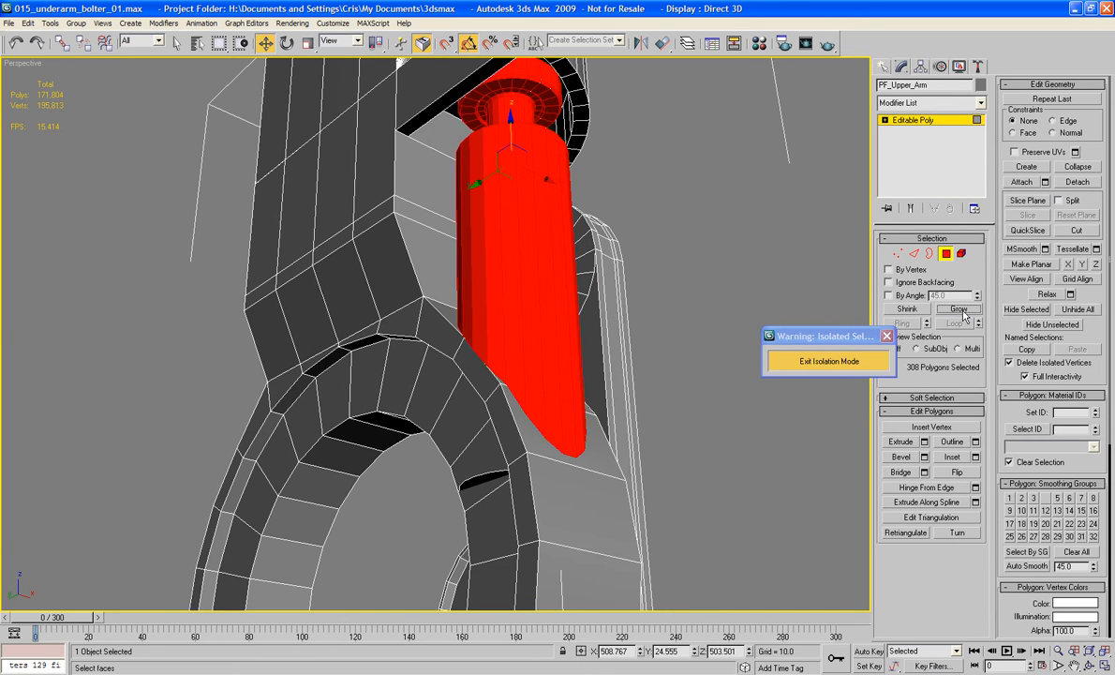
middle_click_drag(628, 167, 701, 169, "alt")
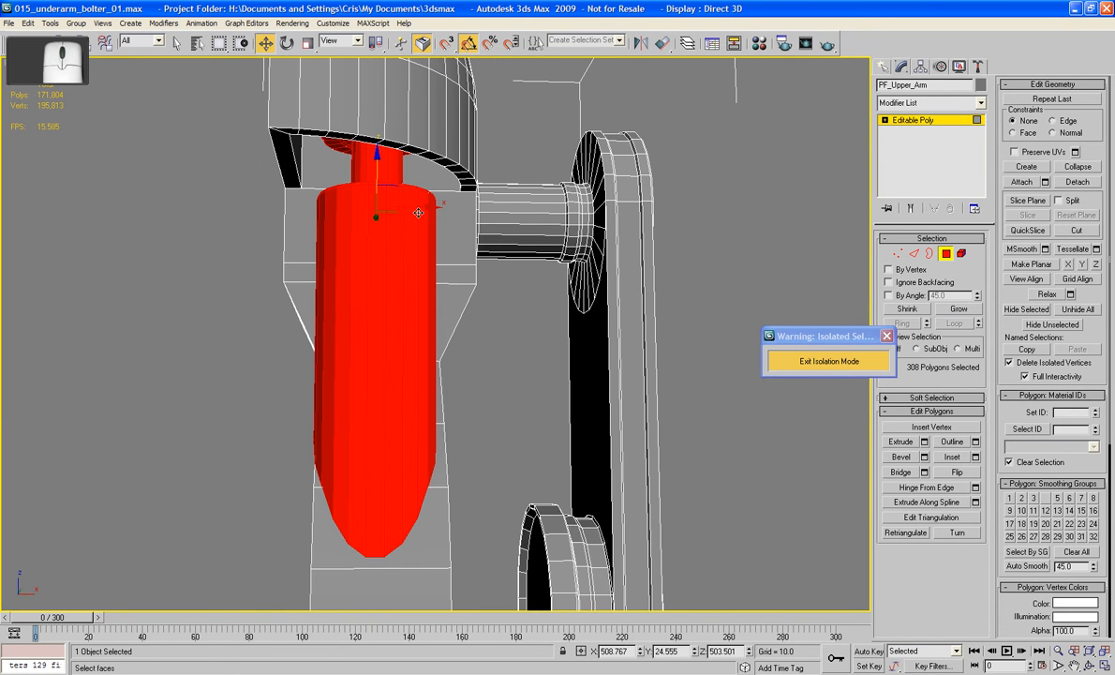
left_click_drag(418, 213, 430, 210)
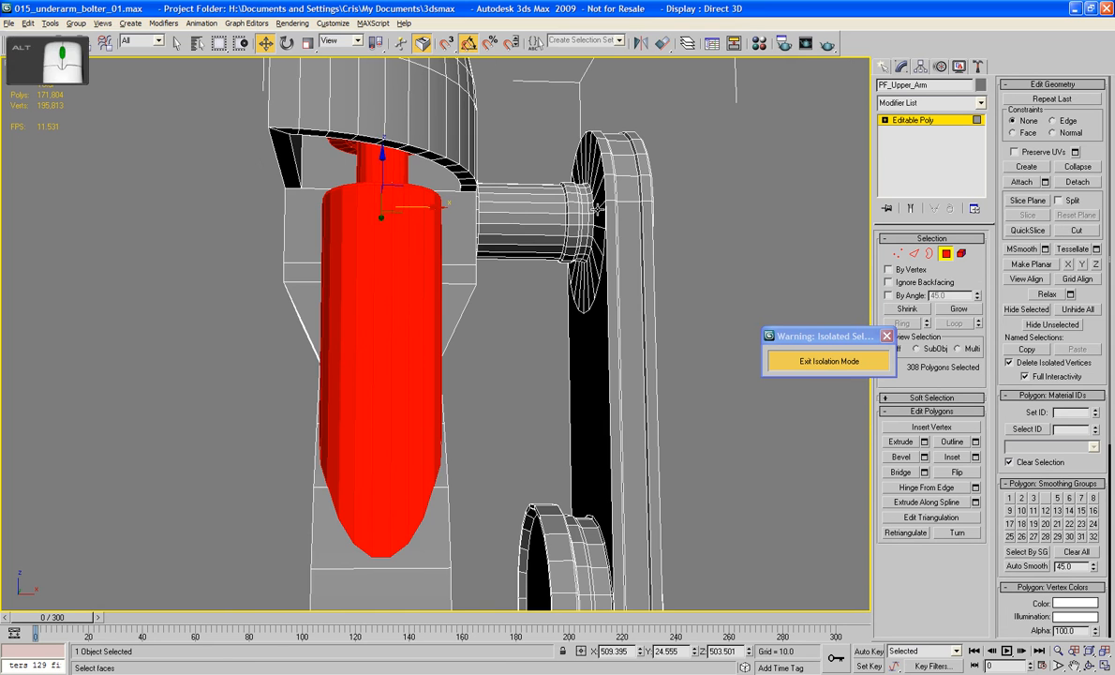
middle_click_drag(430, 211, 716, 252, "alt")
scroll(716, 252, "up", 3)
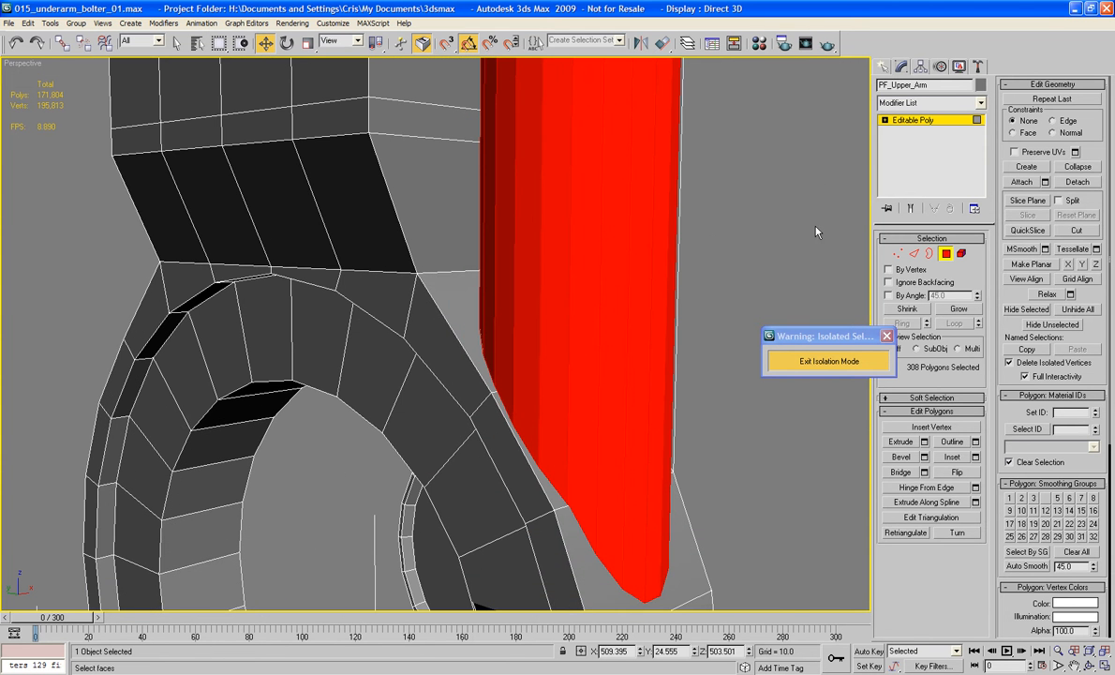
Leave polygon editing on the upper arm and save the scene.
left_click(945, 254)
middle_click_drag(705, 310, 630, 269)
key("ctrl+s")
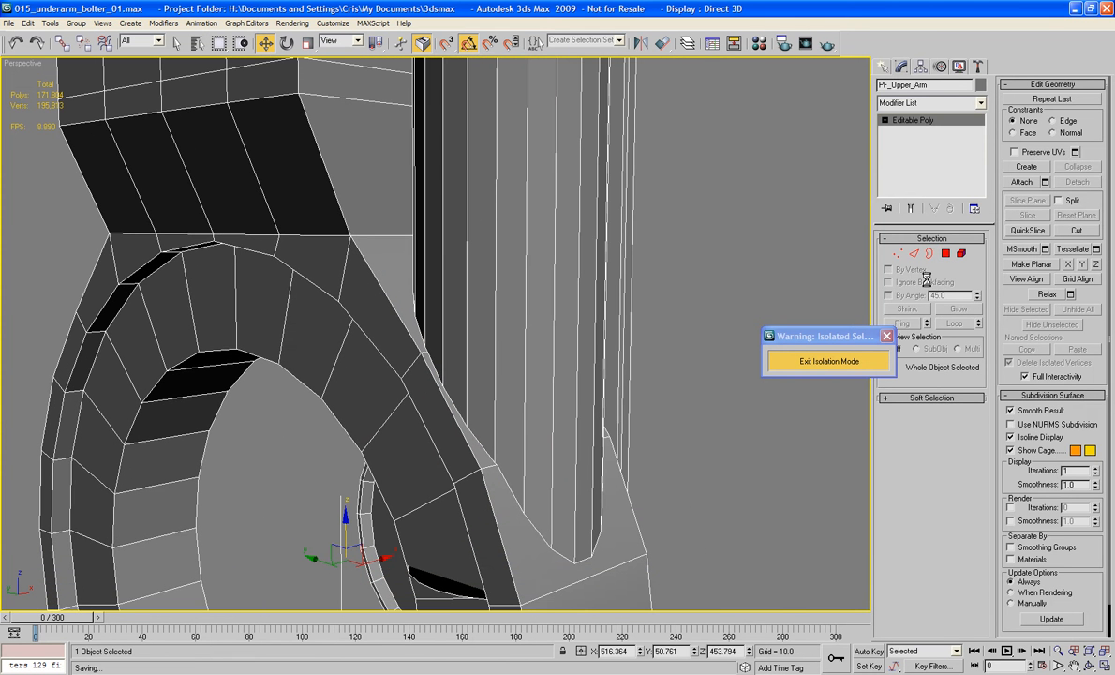
Delete the three arm polygons surrounding the cylinder's slanted lower end beside the ring.
left_click(945, 254)
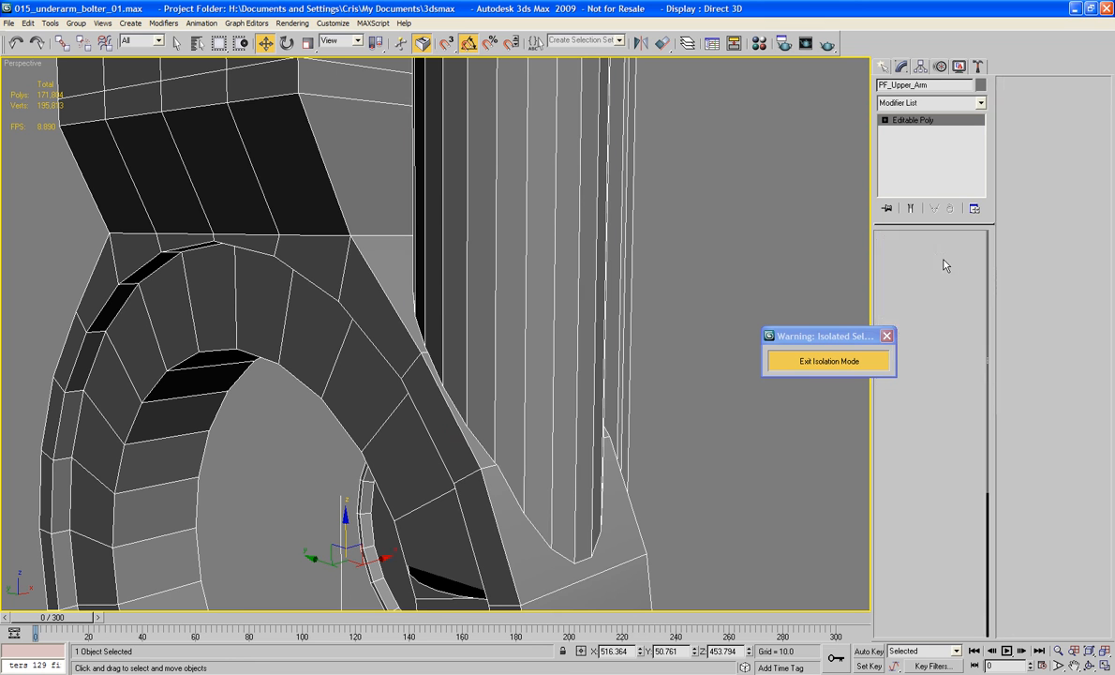
left_click(493, 521)
left_click(506, 478)
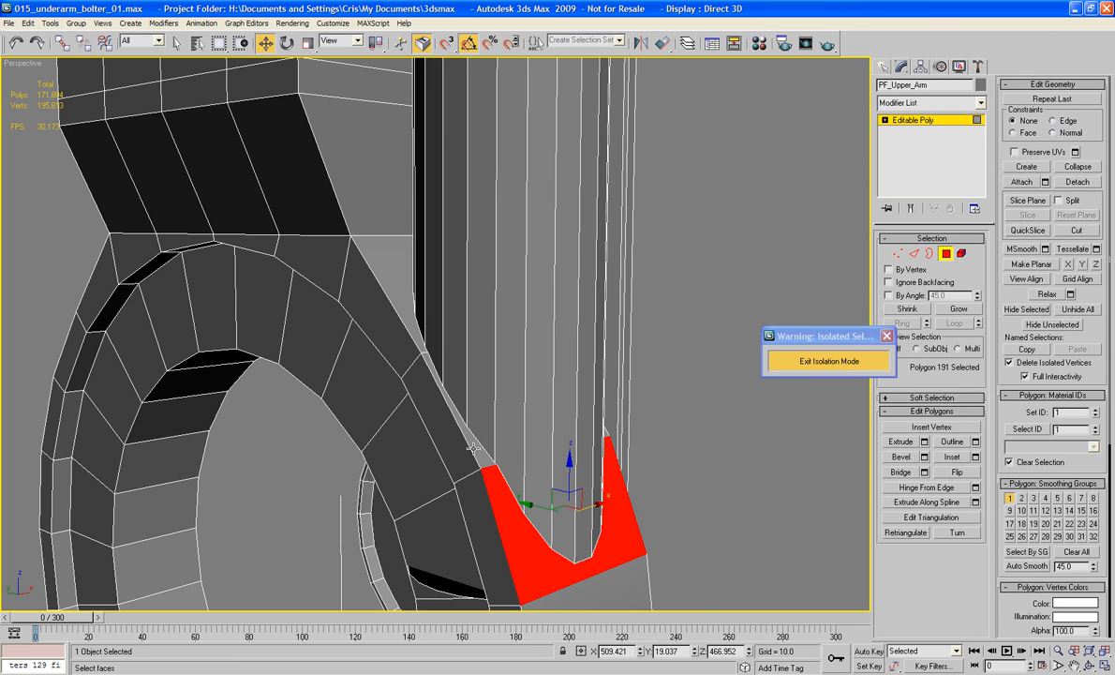
left_click(458, 408, "ctrl")
left_click(398, 293, "ctrl")
middle_click_drag(399, 293, 504, 324, "alt")
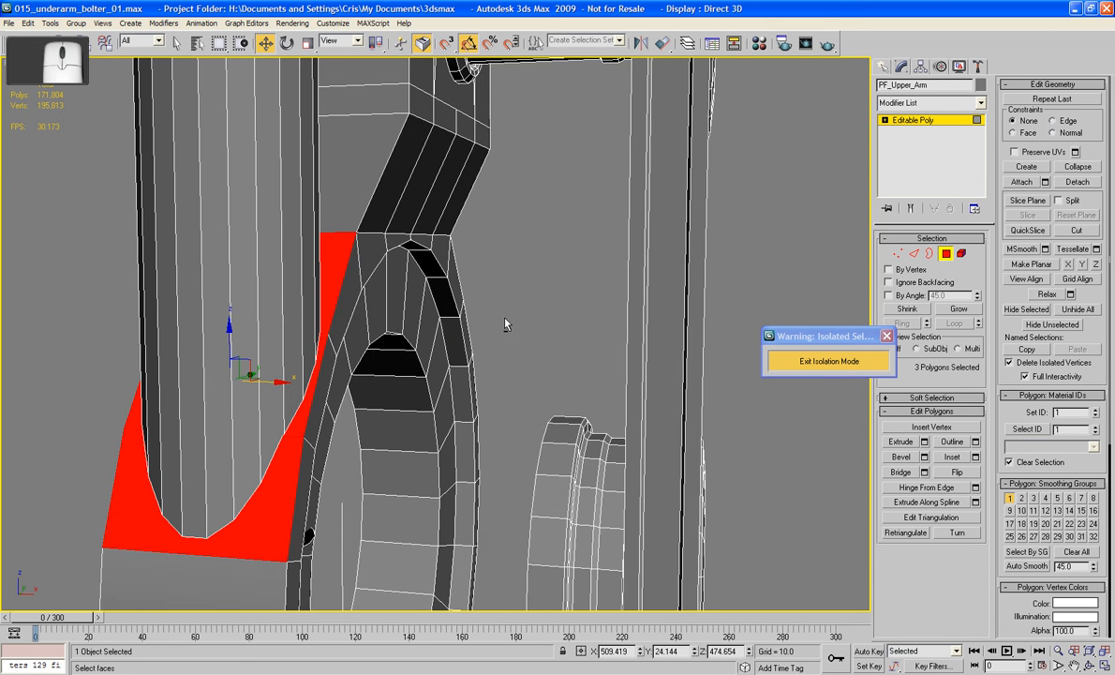
left_click(505, 324)
Bridge a cylinder end edge to the facing ring edge across the narrow gap on one side.
scroll(478, 359, "up", 5)
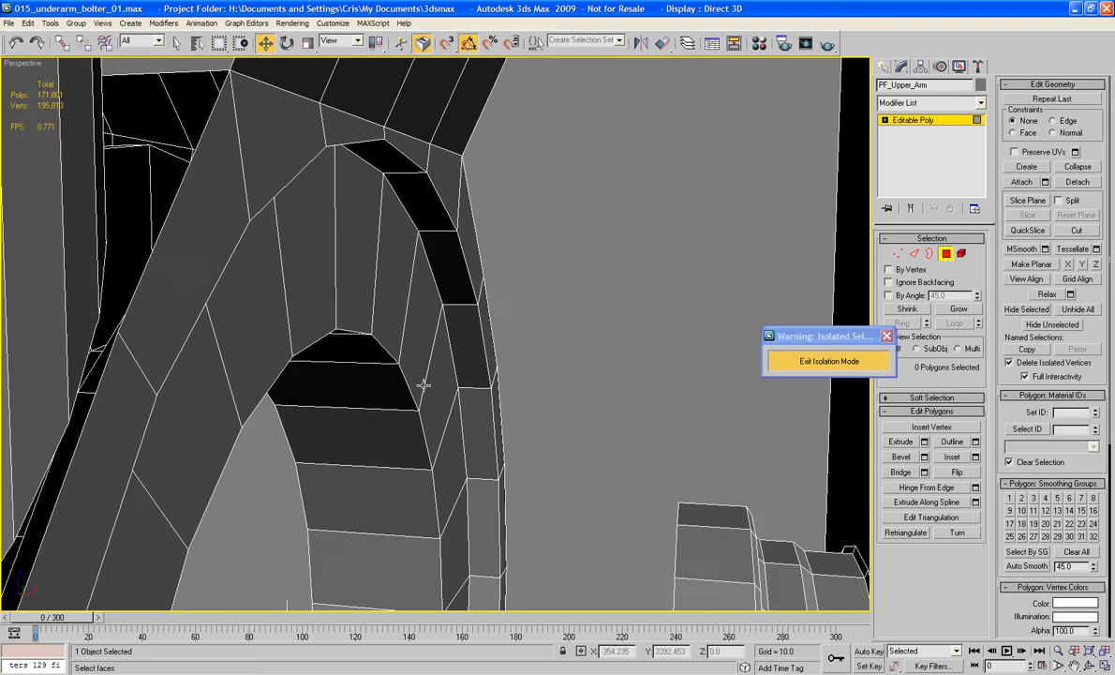
middle_click_drag(478, 359, 507, 305)
middle_click_drag(368, 303, 353, 323, "alt")
middle_click_drag(243, 368, 280, 353, "alt")
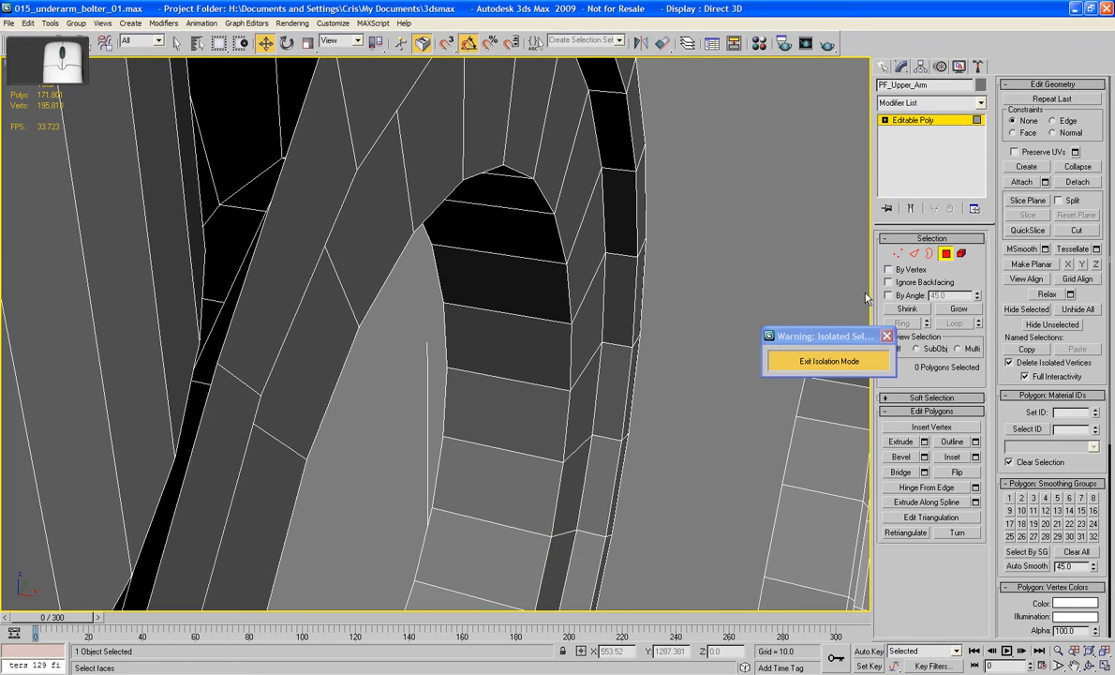
left_click(914, 255)
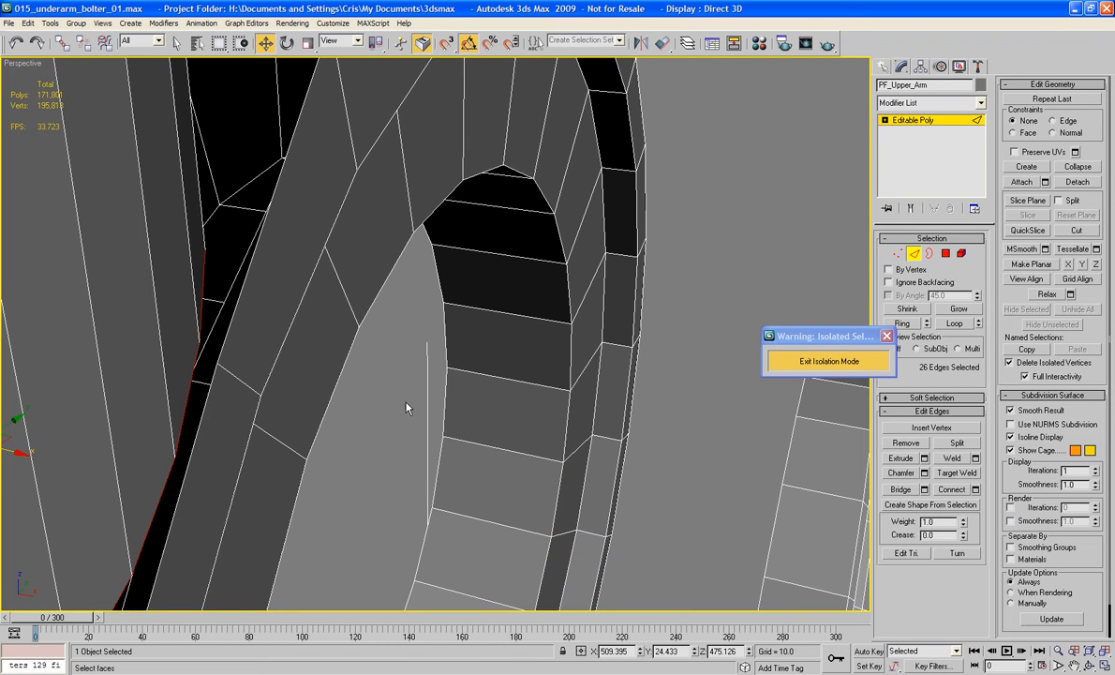
left_click(188, 391)
left_click(196, 438, "ctrl")
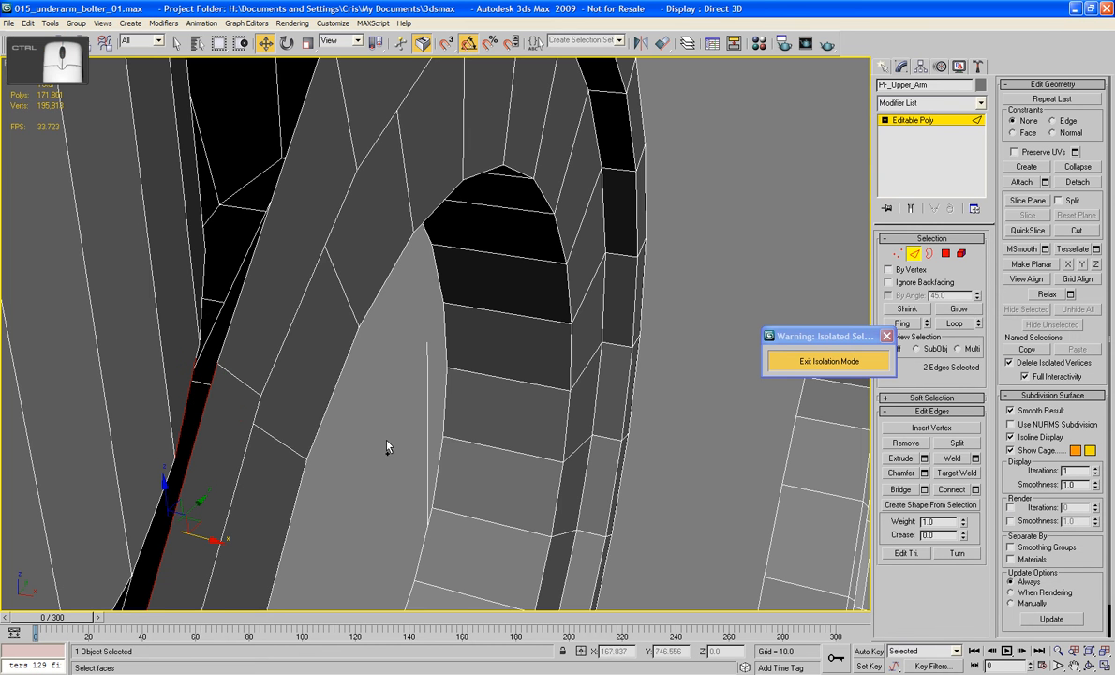
Bridge two pairs of facing edges between the cylinder's slanted end and the ring on the opposite side.
middle_click_drag(489, 393, 479, 288, "alt")
scroll(497, 309, "up", 3)
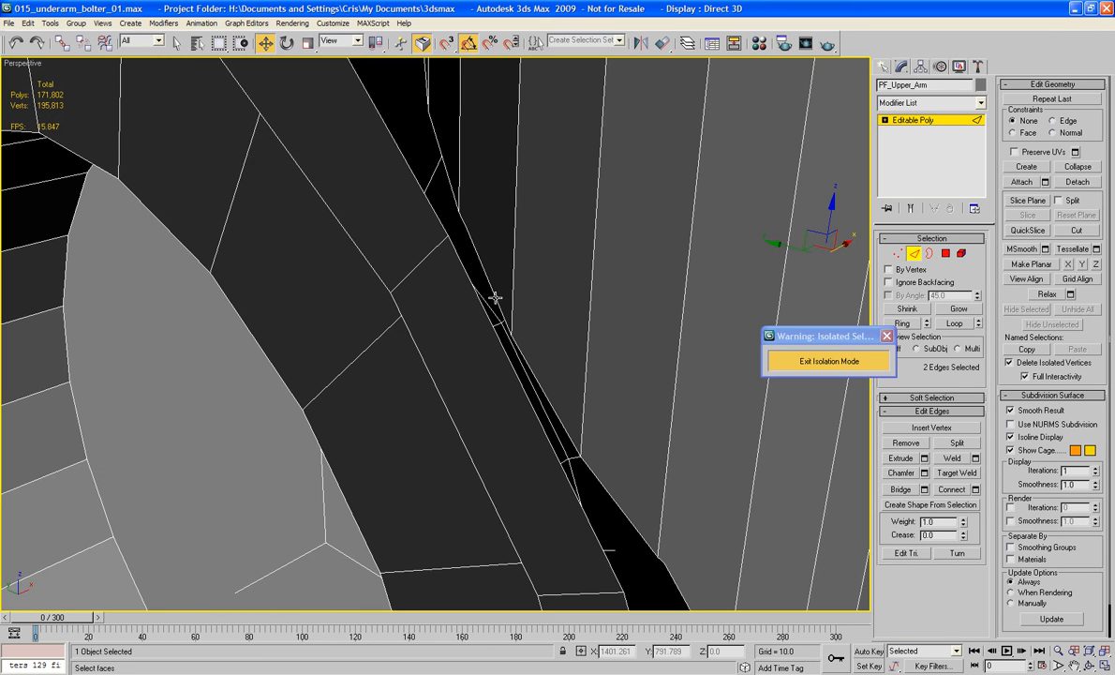
left_click(495, 298)
left_click(478, 302, "ctrl")
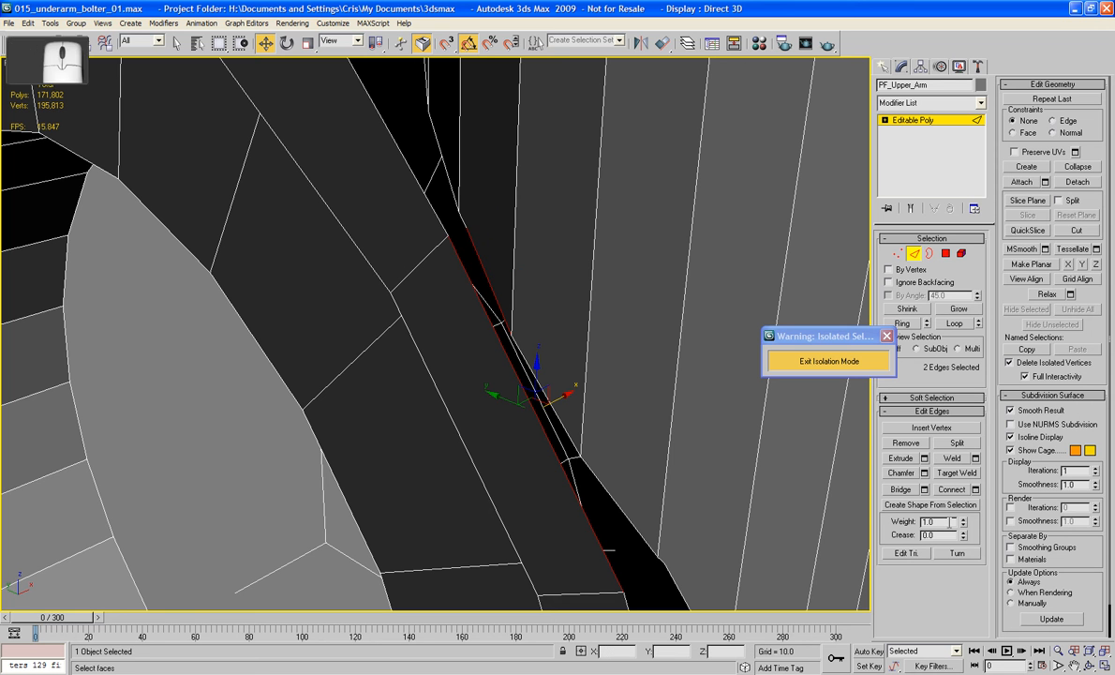
left_click(900, 489)
middle_click_drag(721, 407, 633, 250)
left_click(538, 230)
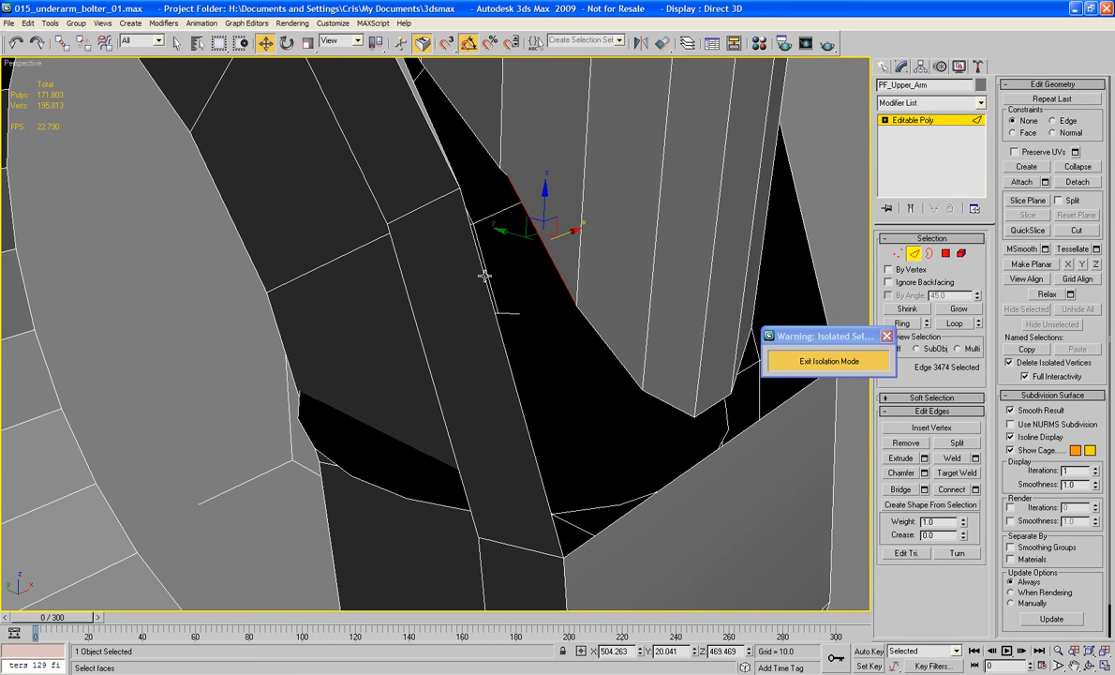
left_click(484, 274, "ctrl")
Back on the first side, bridge the lower cylinder edge to the ring, and the strip's short top edge to the long upper ring edge.
middle_click_drag(851, 463, 417, 282)
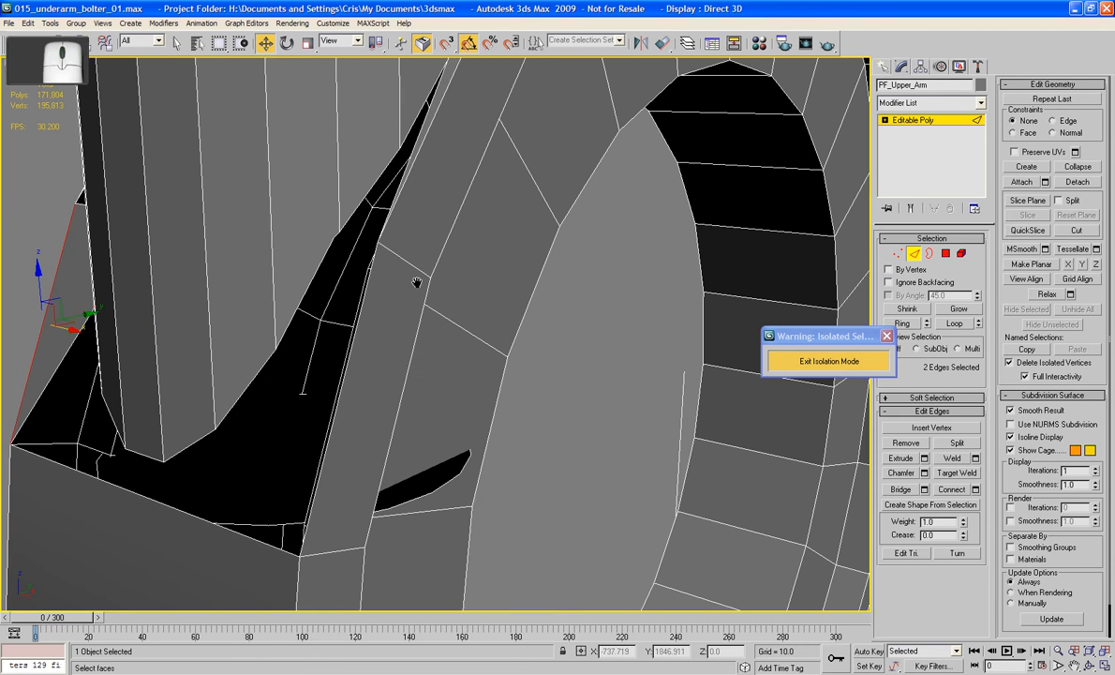
left_click(314, 277)
left_click(352, 337, "ctrl")
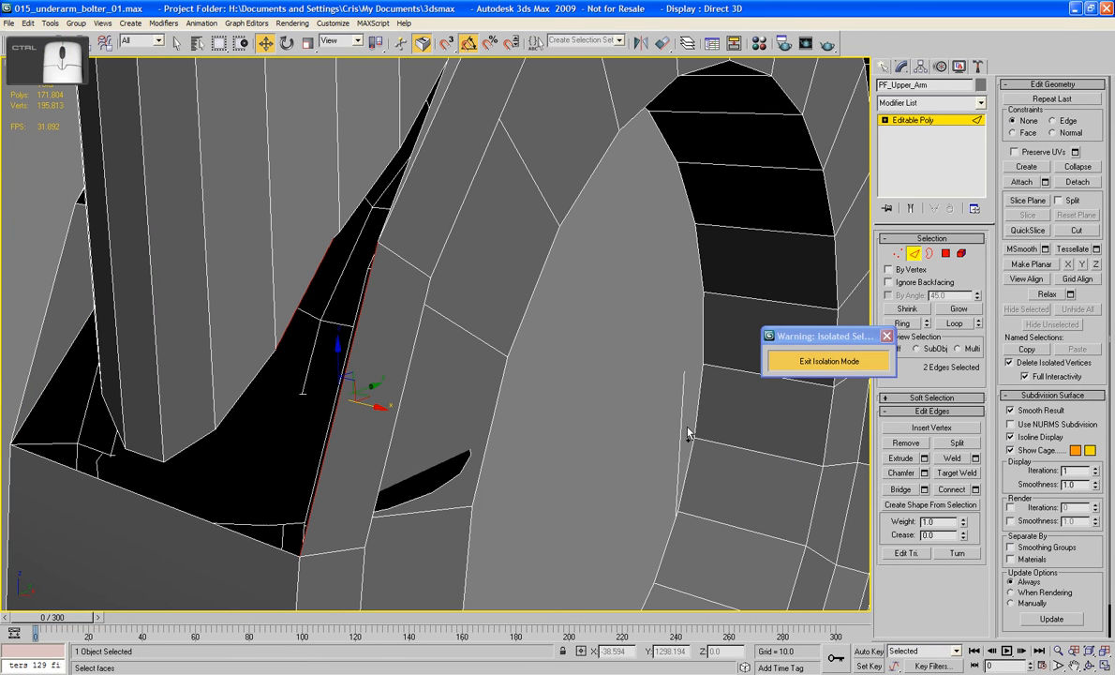
left_click(907, 489)
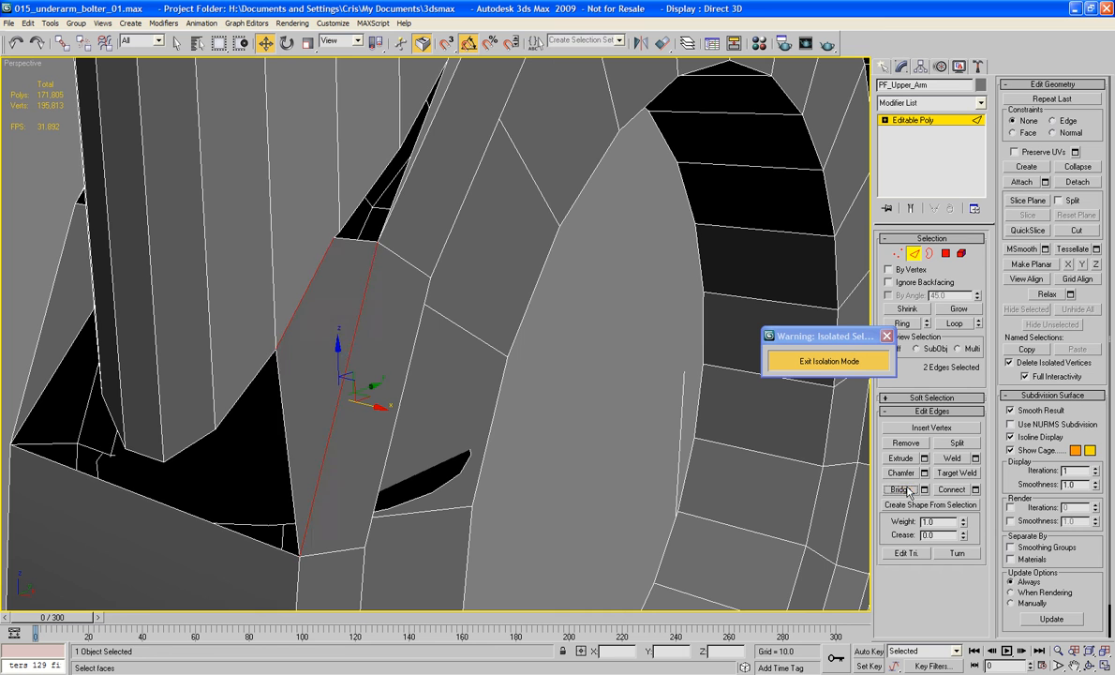
middle_click_drag(717, 408, 576, 321, "alt")
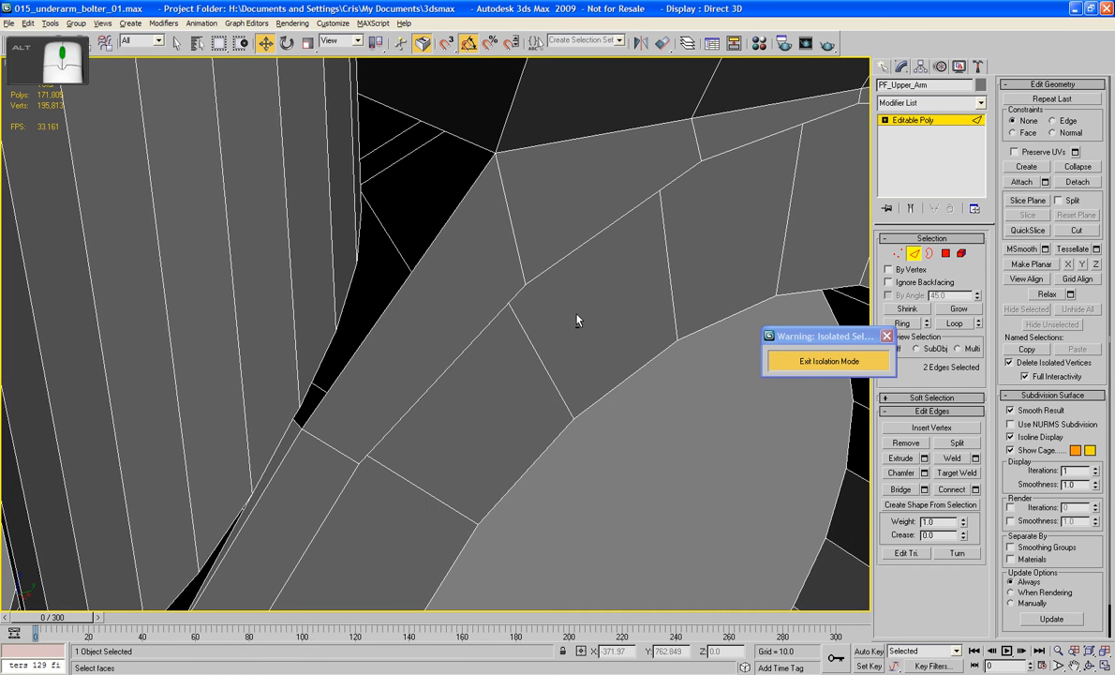
left_click(296, 414)
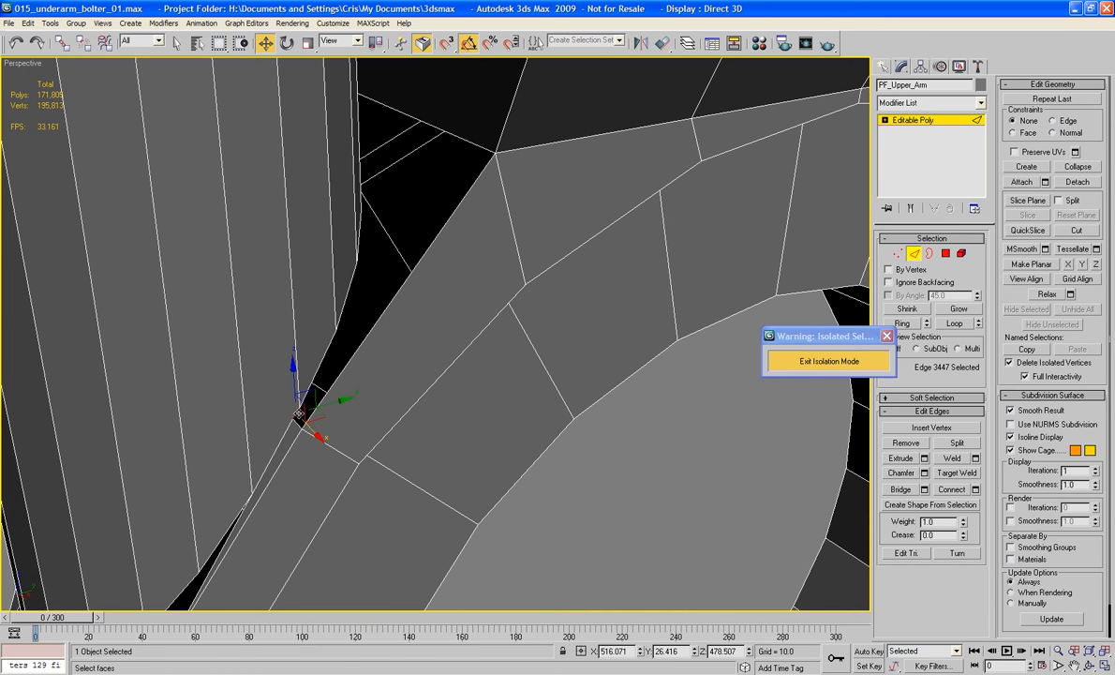
left_click(316, 406, "ctrl")
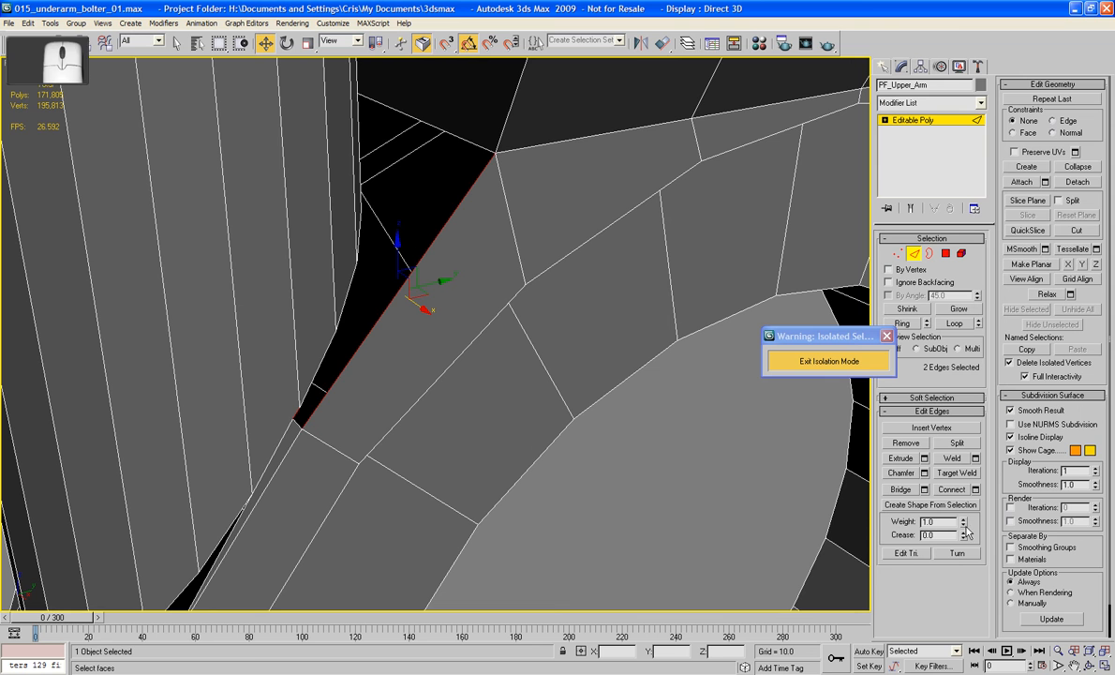
Try to bridge the matching short strip edge to the long upper ring edge on the cylinder's opposite side.
middle_click_drag(590, 418, 511, 443, "alt")
left_click(516, 441)
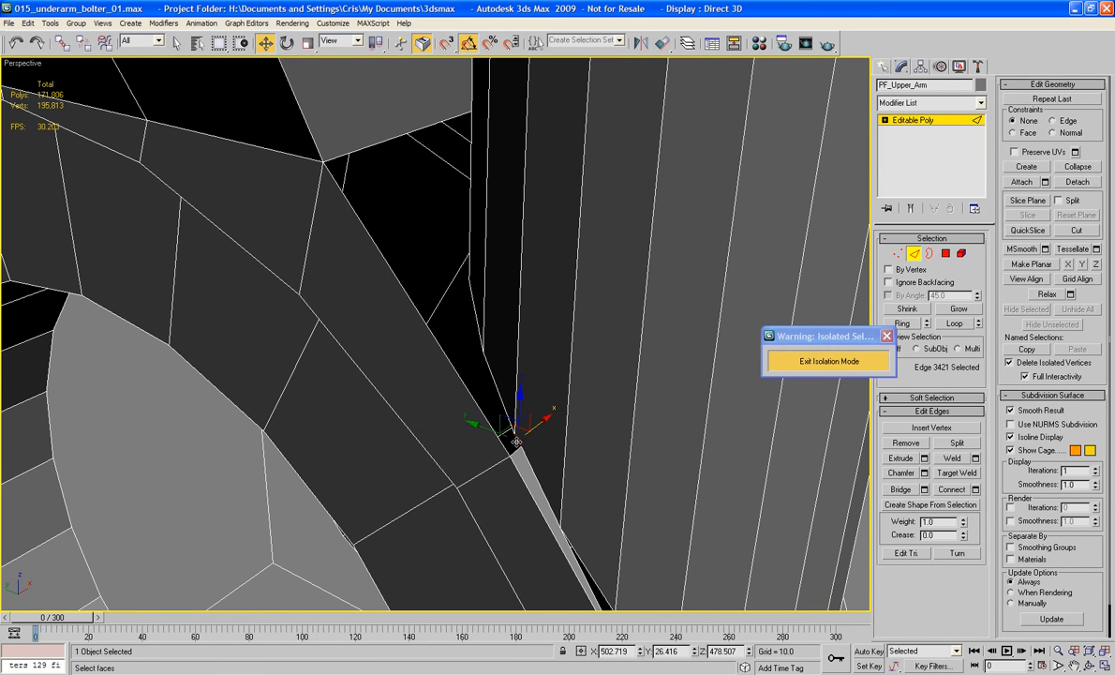
left_click(509, 439, "ctrl")
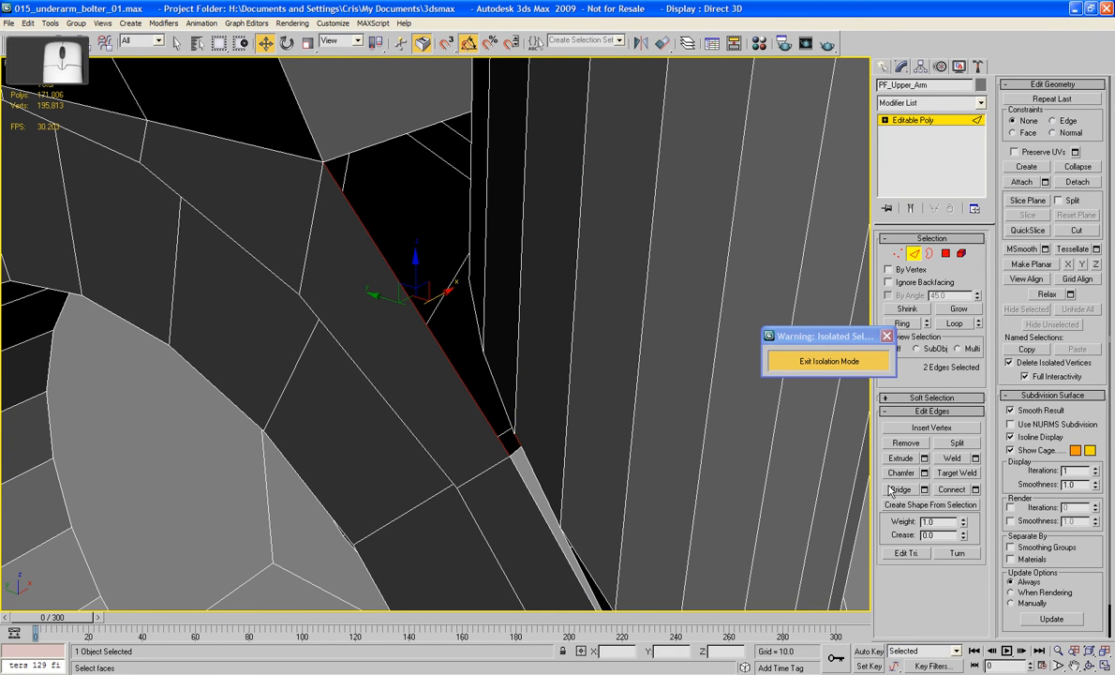
scroll(656, 412, "down", 5)
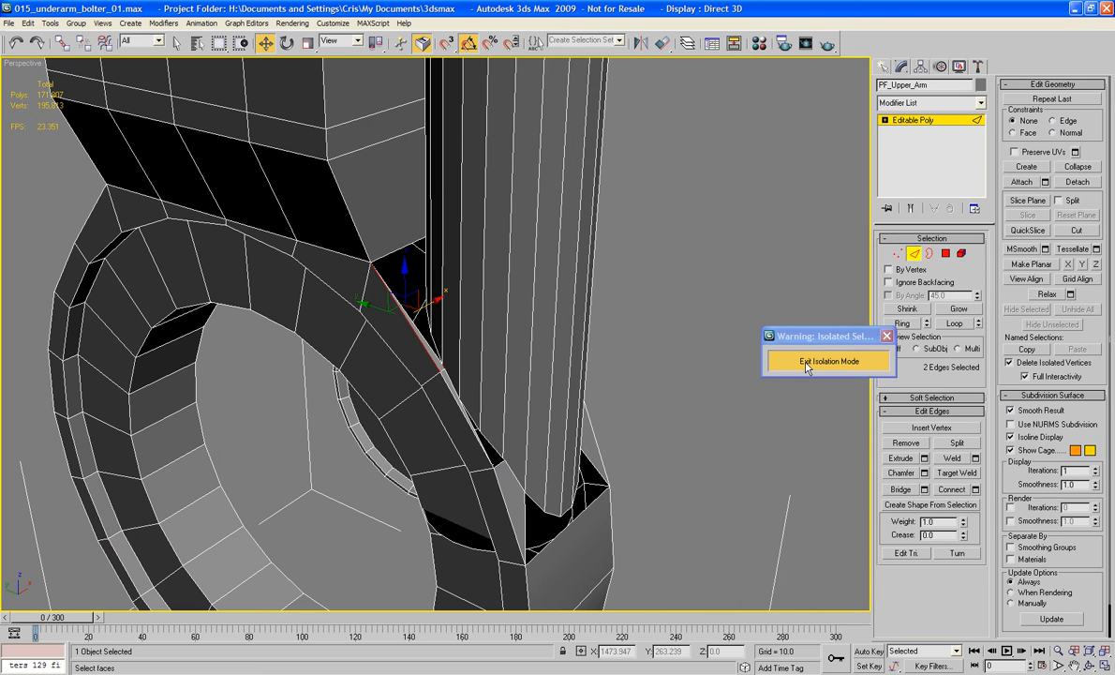
middle_click_drag(601, 234, 528, 251, "alt")
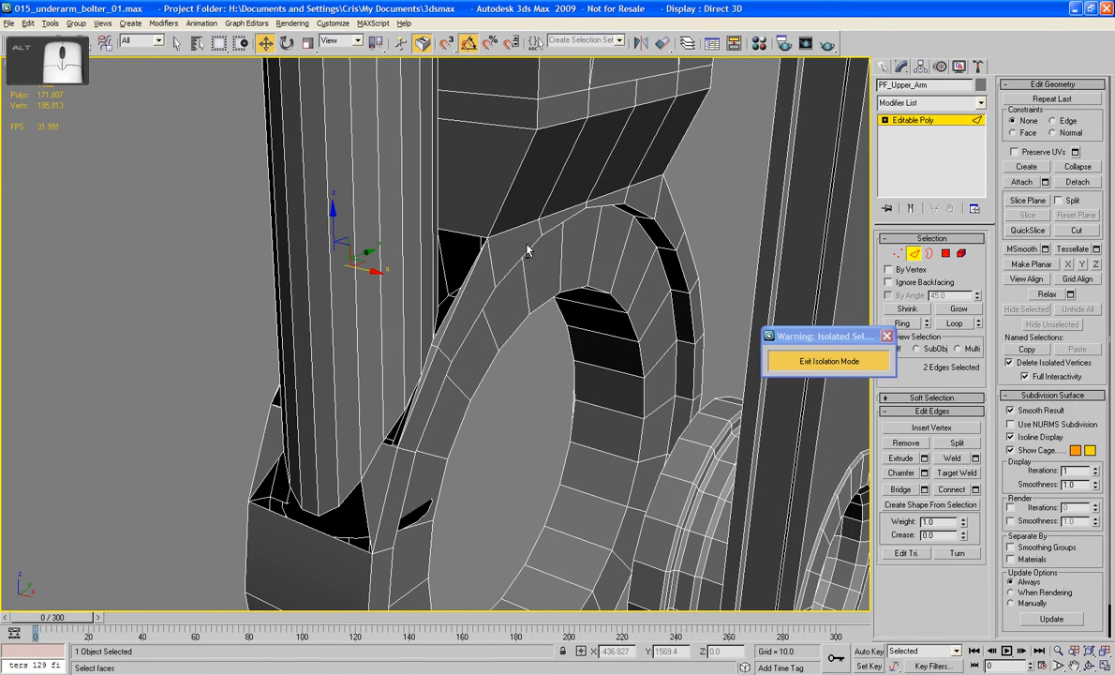
Undo the last bridge and cap all open borders of the upper arm.
left_click(931, 254)
key("ctrl+z")
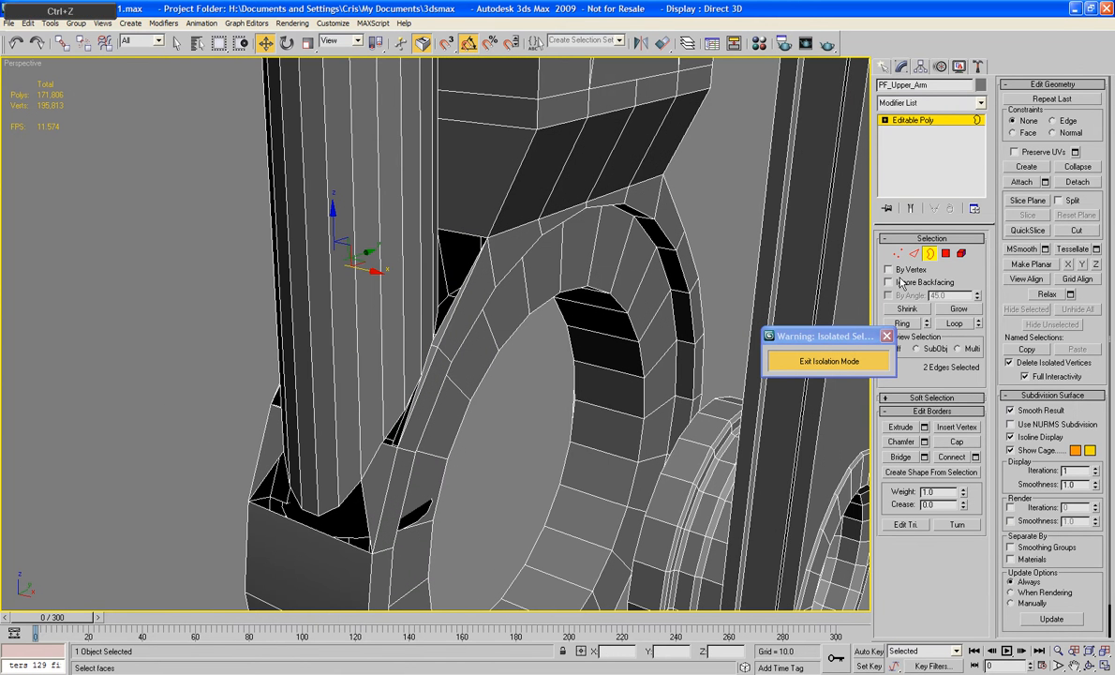
key("ctrl+a")
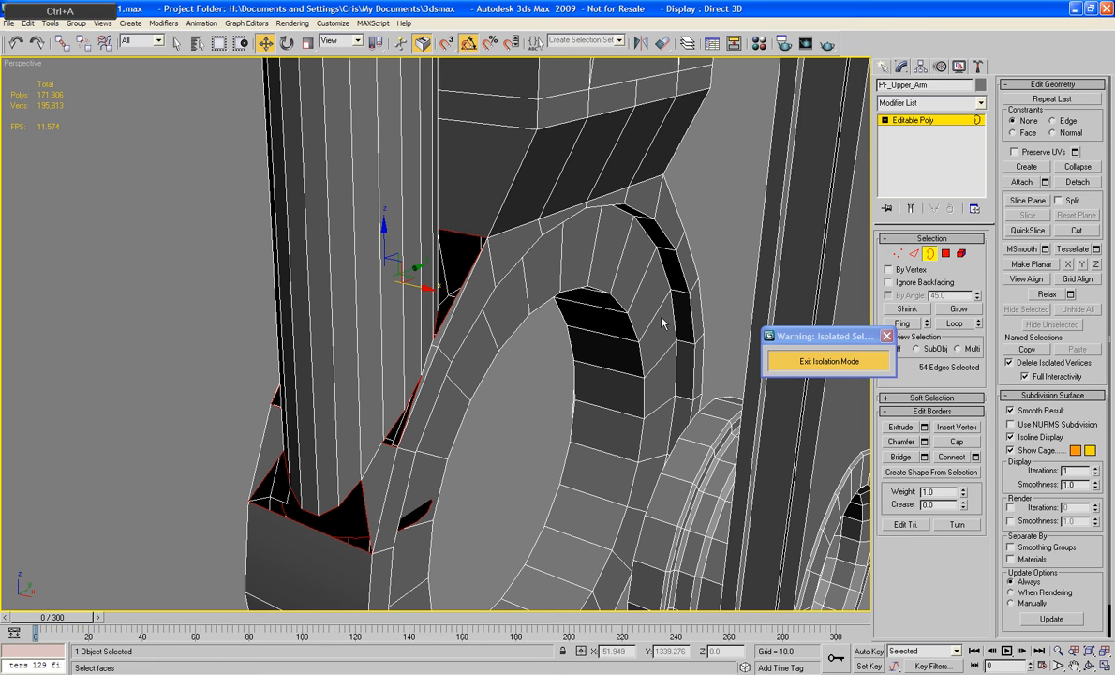
left_click(956, 441)
left_click(171, 282)
Delete the two crescent-shaped leftover polygons protruding through the ring's inner rim.
middle_click_drag(207, 339, 389, 148, "alt")
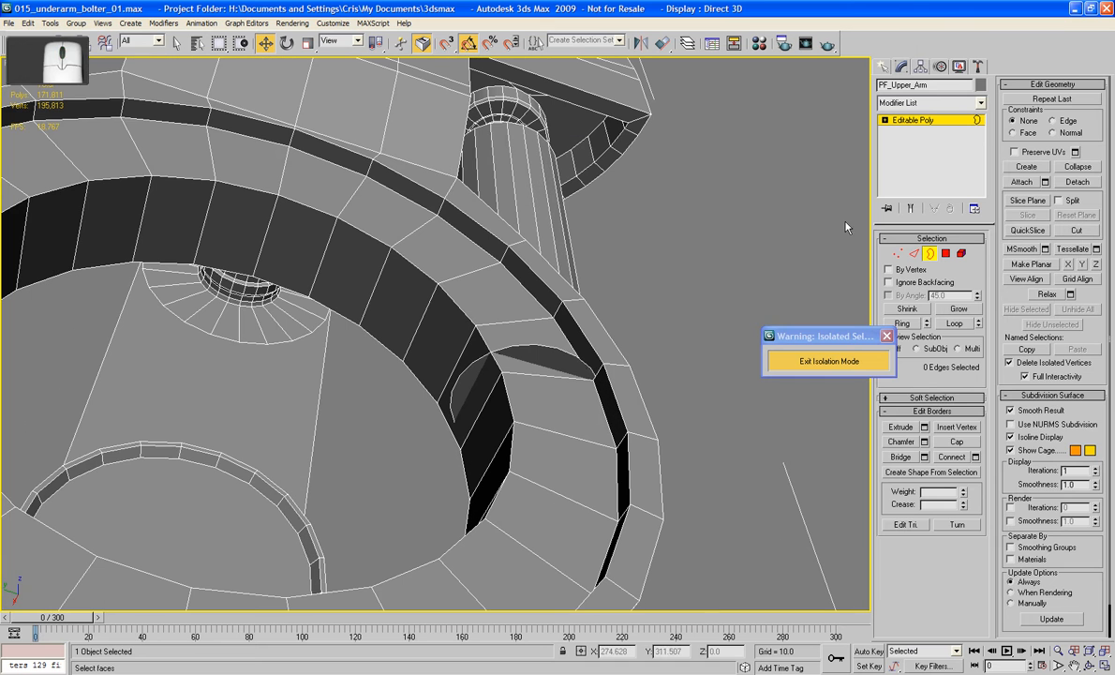
left_click(947, 254)
left_click(518, 369)
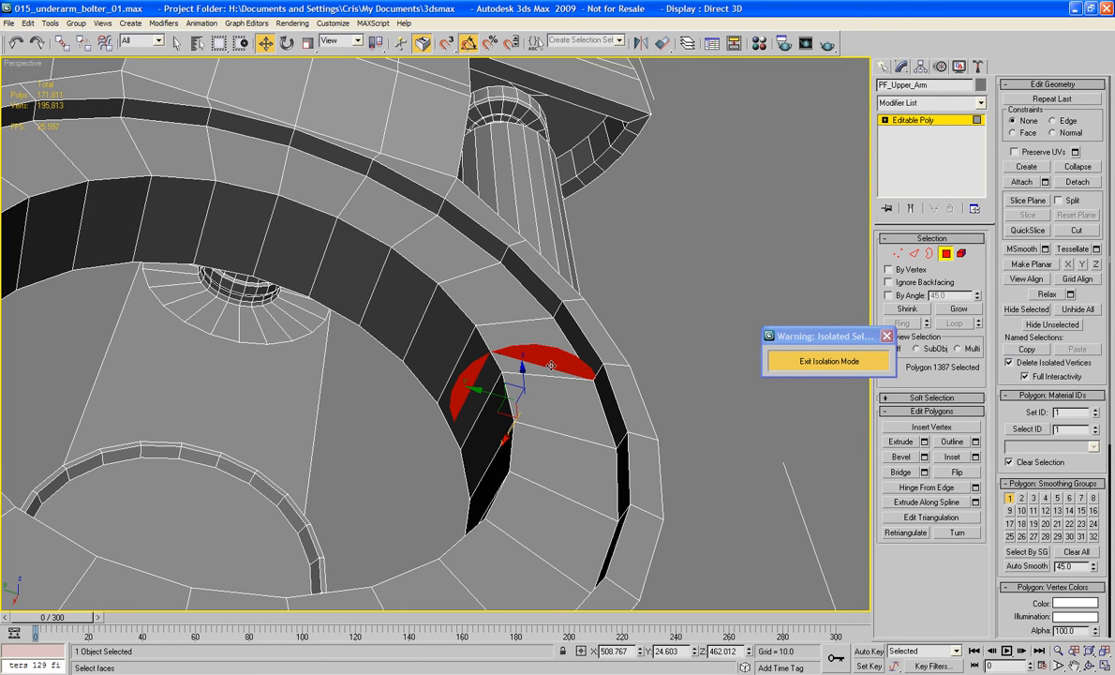
key("Delete")
left_click(553, 362)
key("Delete")
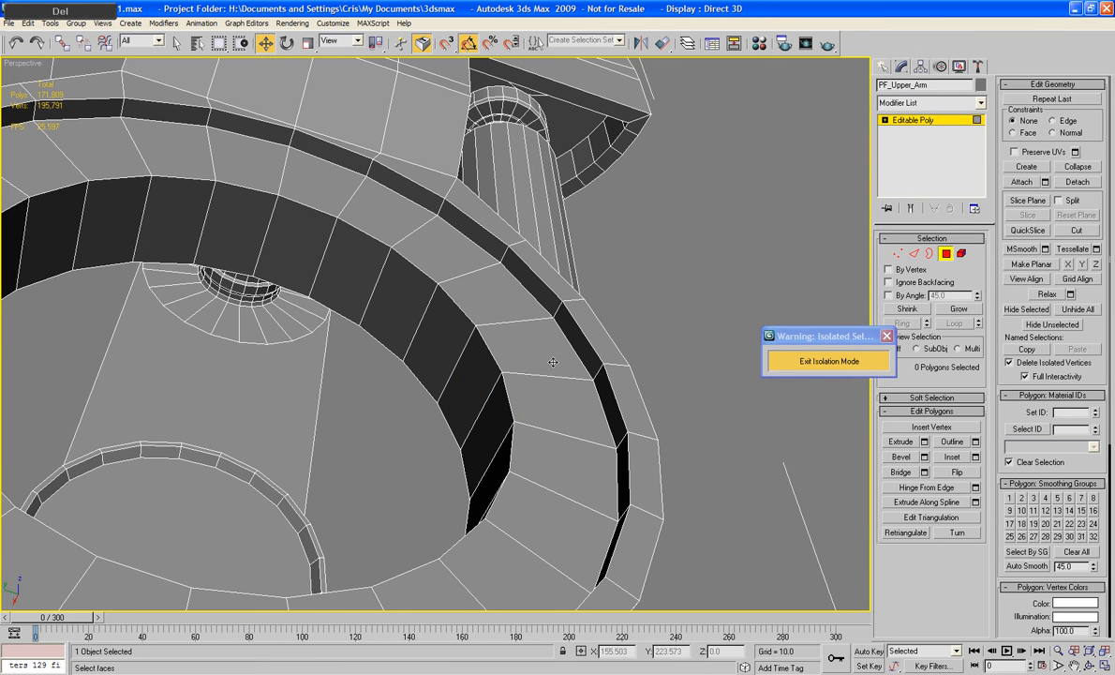
Exit isolation mode, deselect the upper arm and examine how it fits the shoulder and pistons of the whole model.
middle_click_drag(614, 276, 458, 339, "alt")
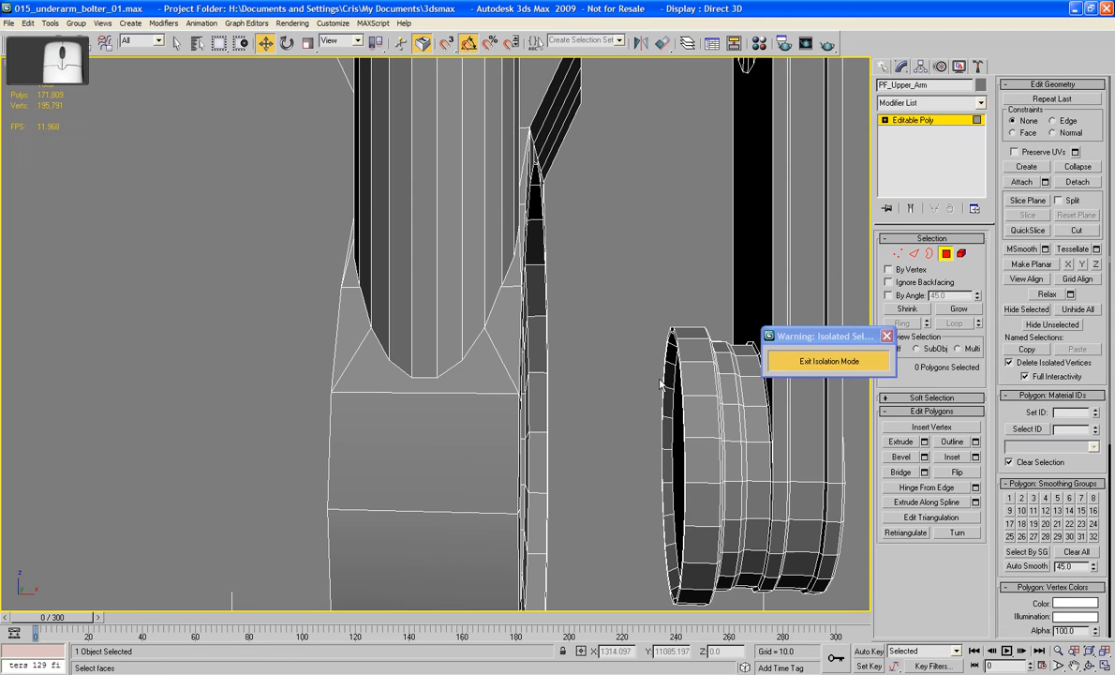
left_click(801, 361)
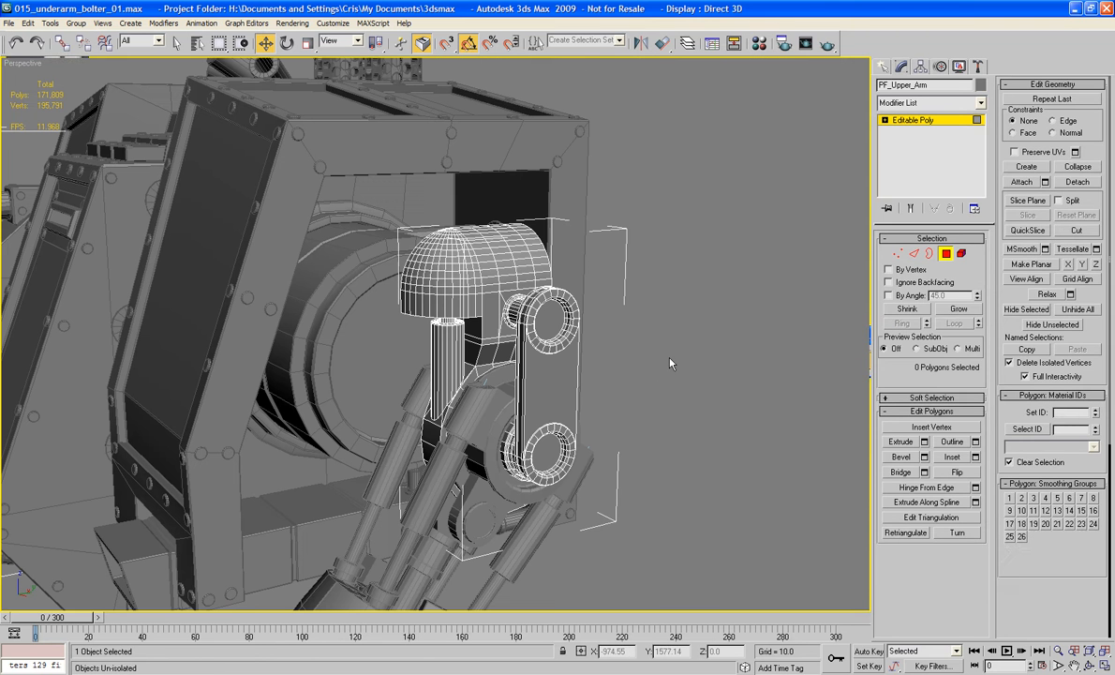
left_click(947, 254)
left_click(739, 351)
middle_click_drag(739, 352, 530, 291, "alt")
key("z")
scroll(703, 352, "up", 2)
middle_click_drag(710, 326, 626, 312, "alt")
scroll(672, 312, "up", 6)
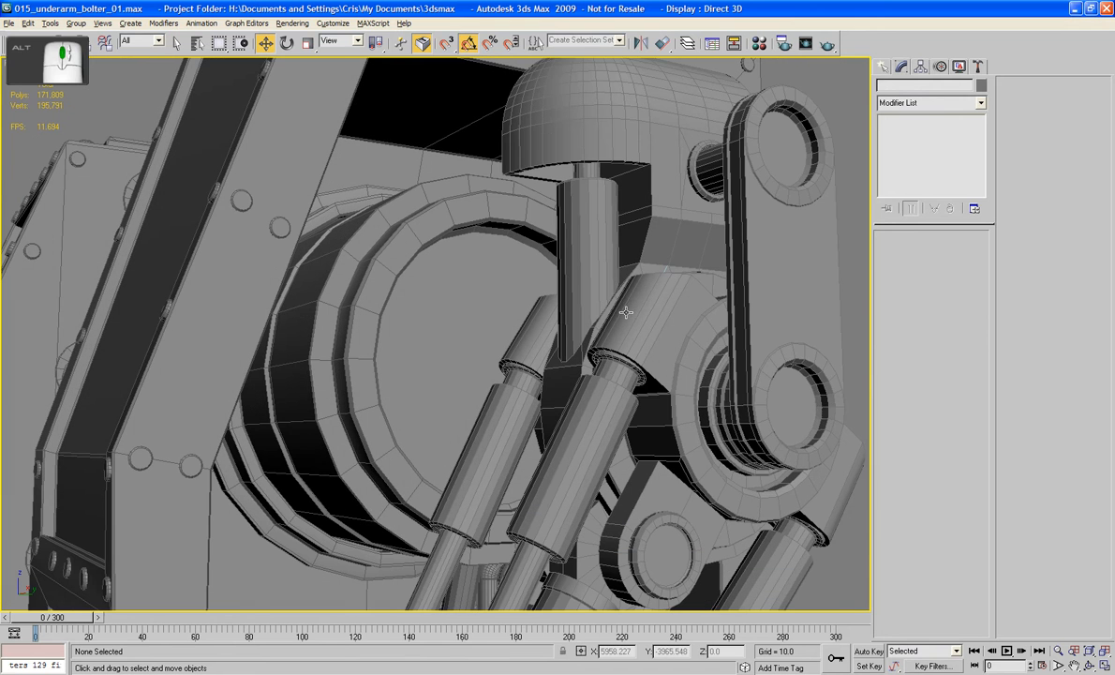
Isolate the upper arm again and enter edge editing near the vertical cylinder beneath the domed top.
left_click(581, 218)
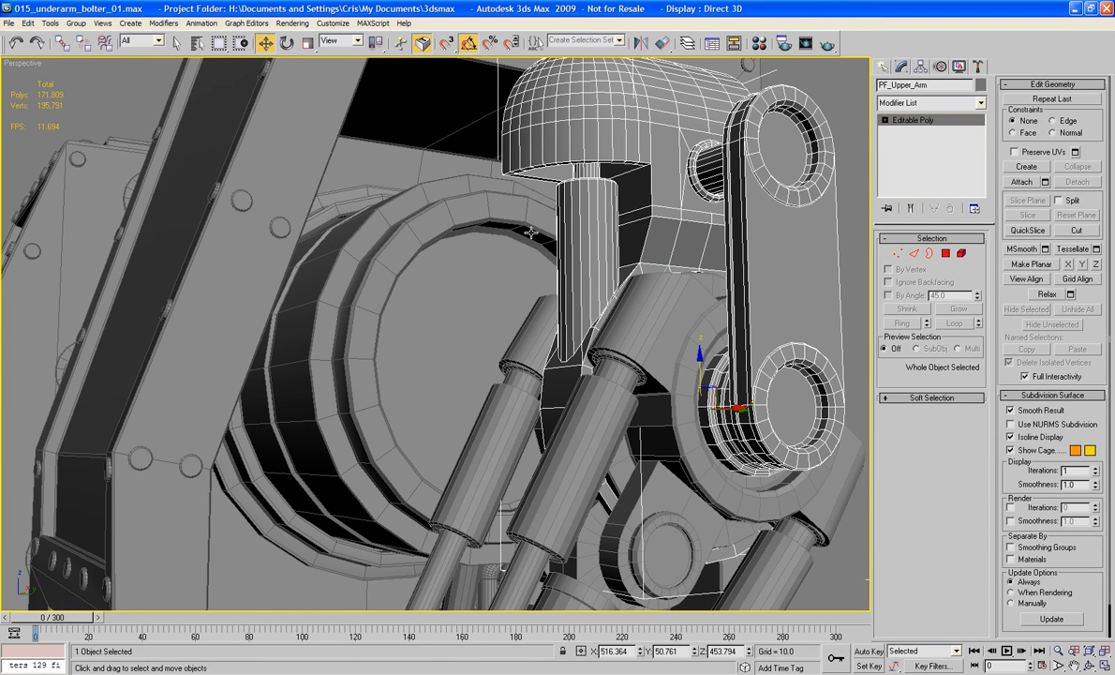
right_click(647, 233)
left_click(678, 135)
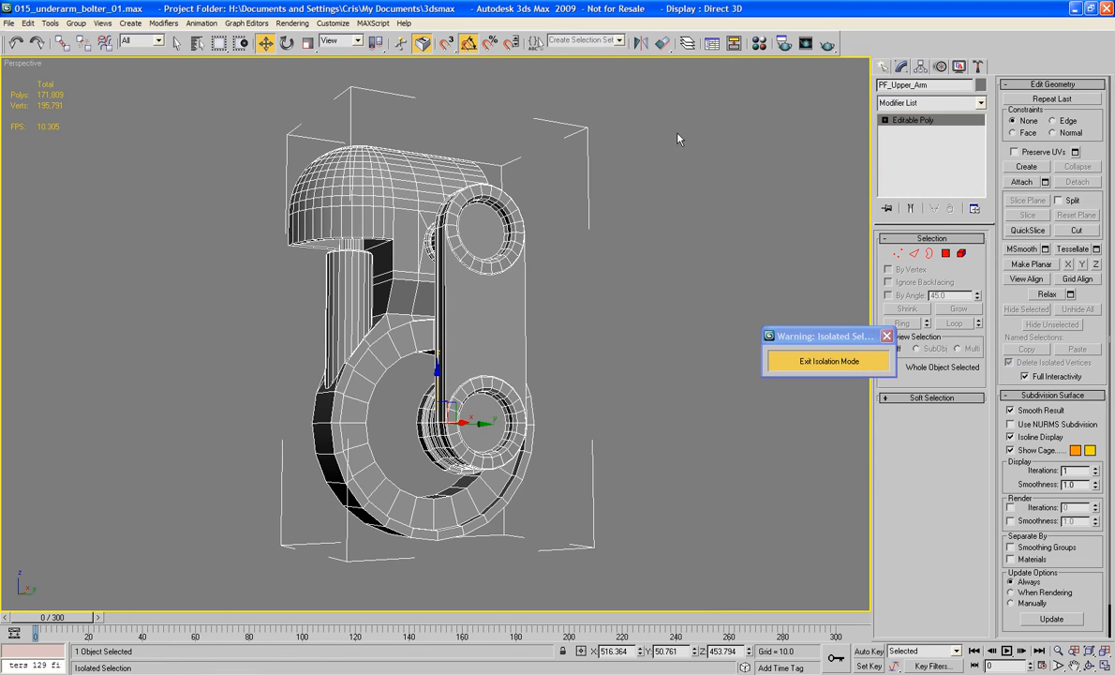
middle_click_drag(655, 304, 684, 267, "alt")
scroll(424, 247, "up", 3)
middle_click_drag(446, 272, 613, 370)
scroll(506, 374, "up", 3)
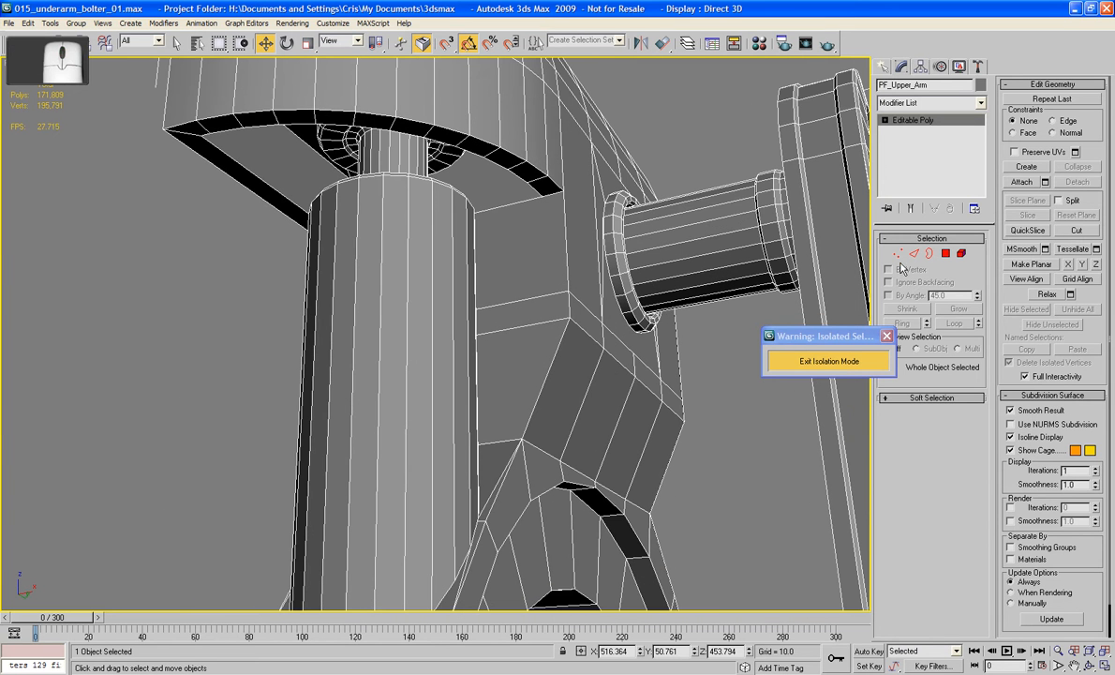
left_click(914, 253)
left_click(432, 338)
middle_click_drag(432, 339, 401, 353, "alt")
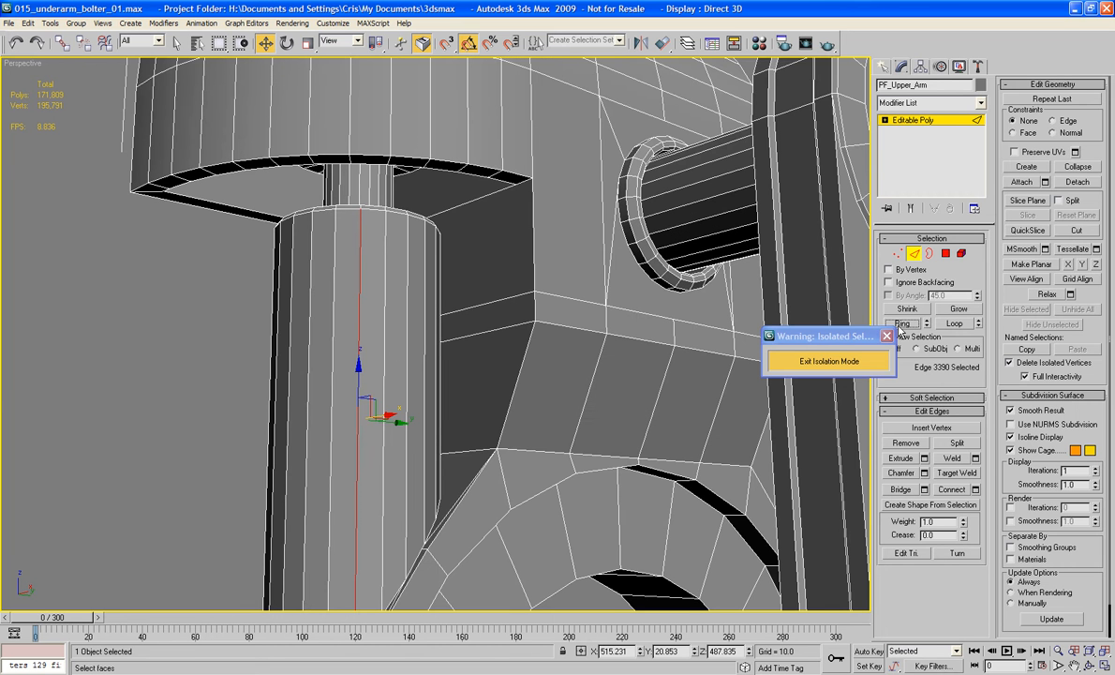
middle_click_drag(454, 310, 412, 343, "alt")
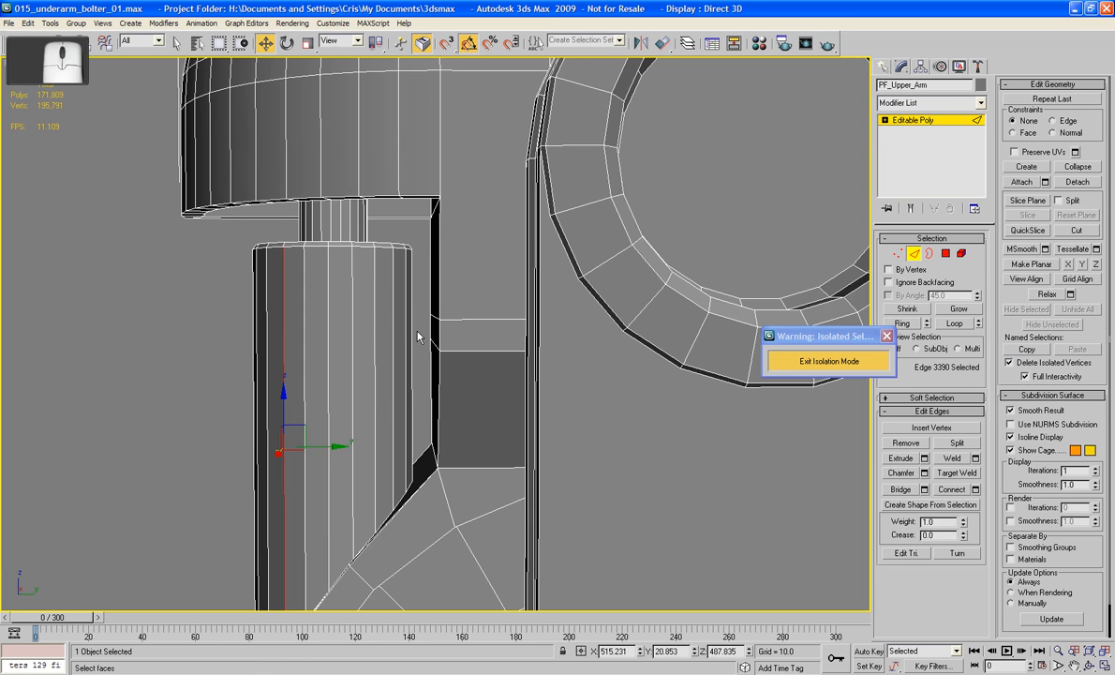
key("alt+r")
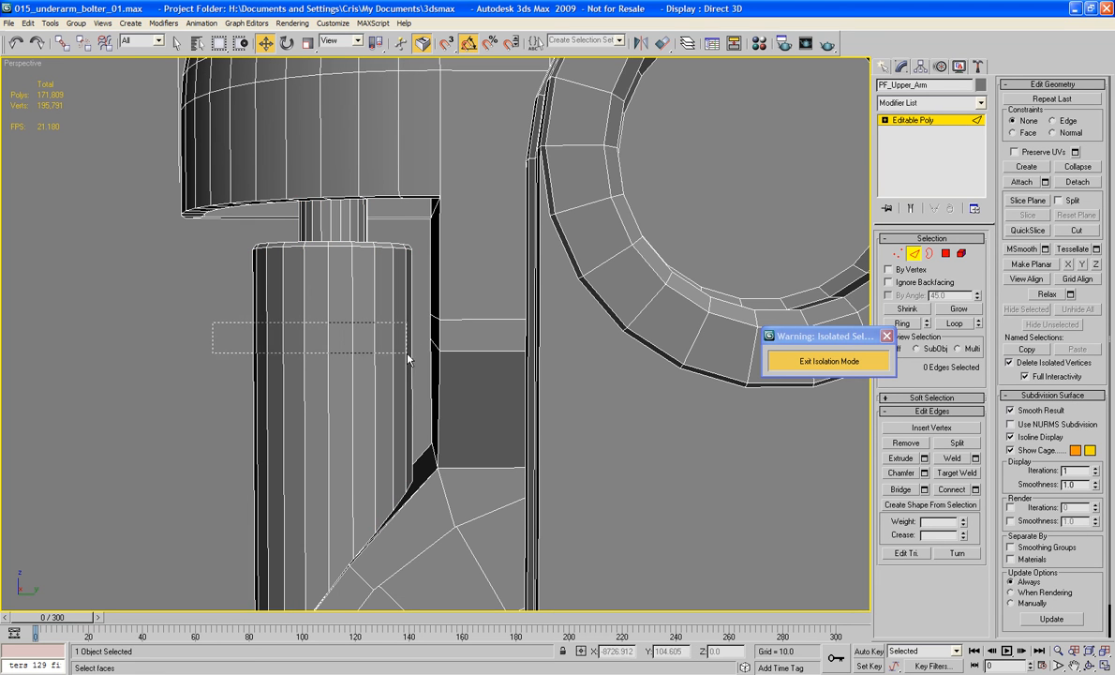
key("alt+l")
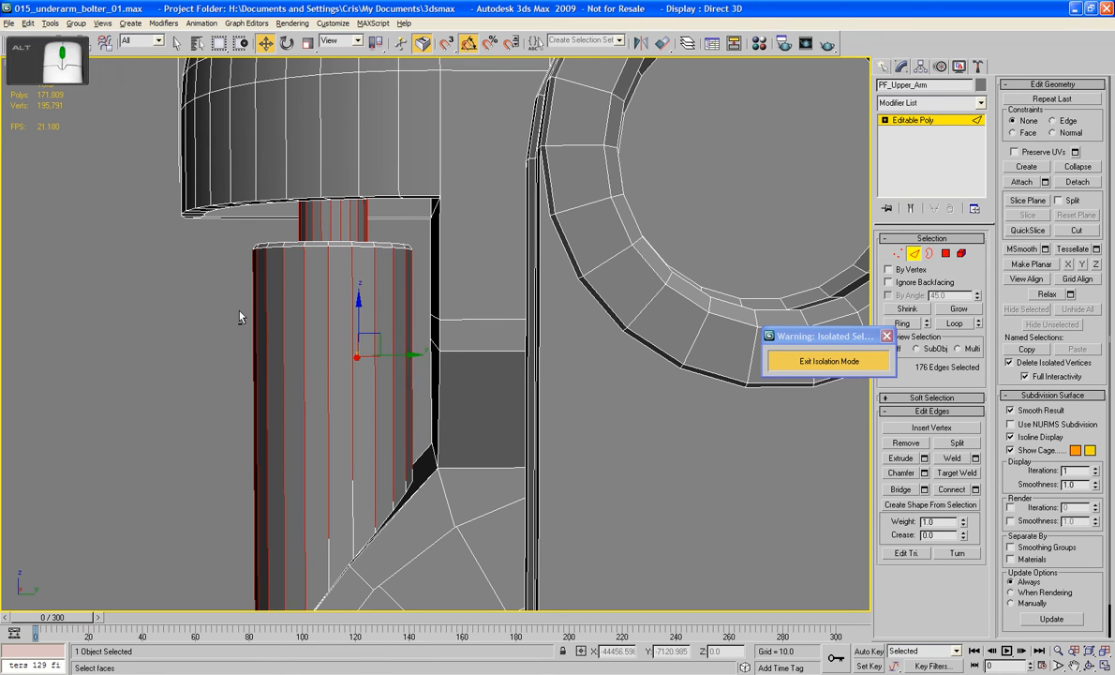
middle_click_drag(242, 314, 212, 278, "alt")
left_click(366, 428)
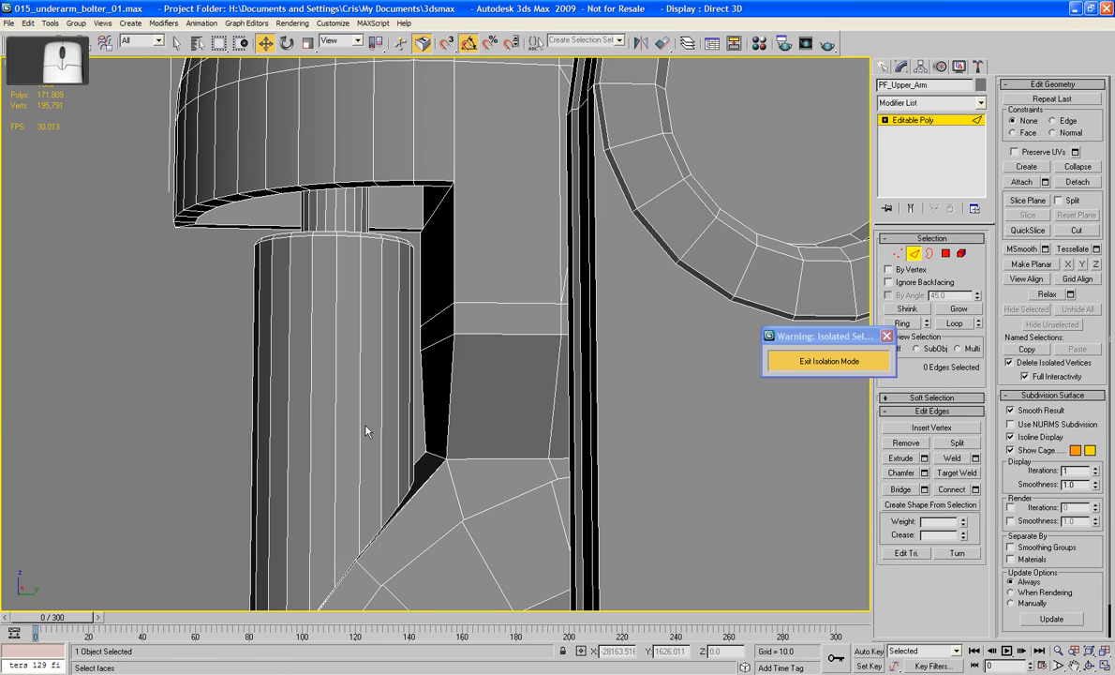
Connect the wide cylinder's vertical edges with a new edge loop and scale that loop flat along Z.
scroll(366, 428, "up", 2)
left_click_drag(417, 436, 253, 439)
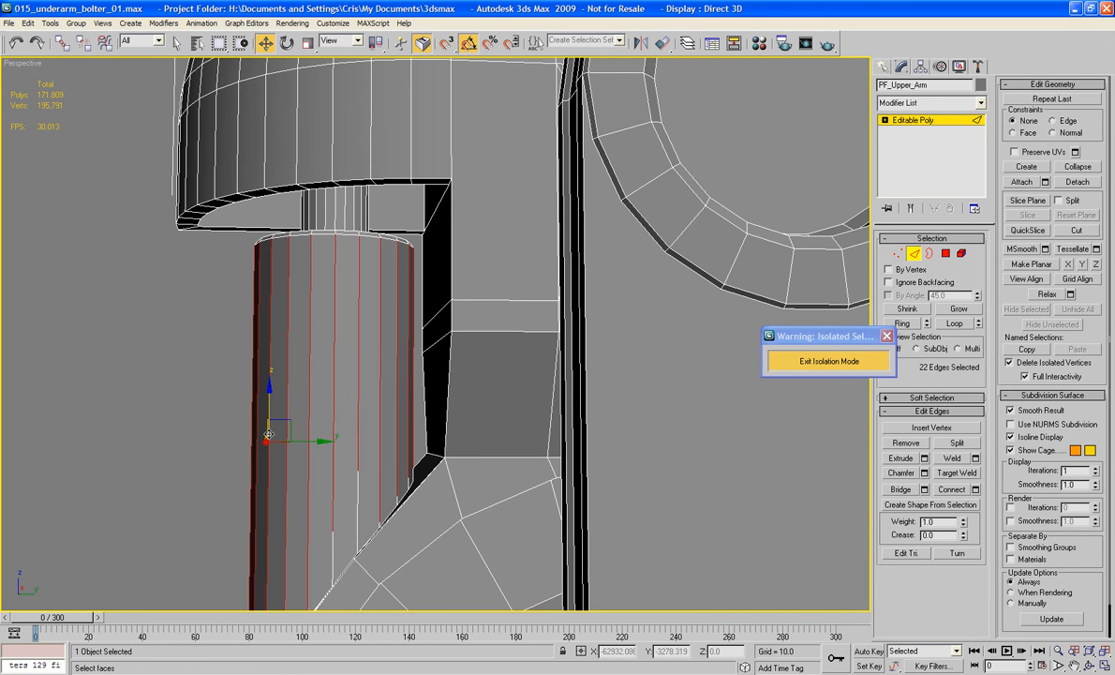
left_click(952, 490)
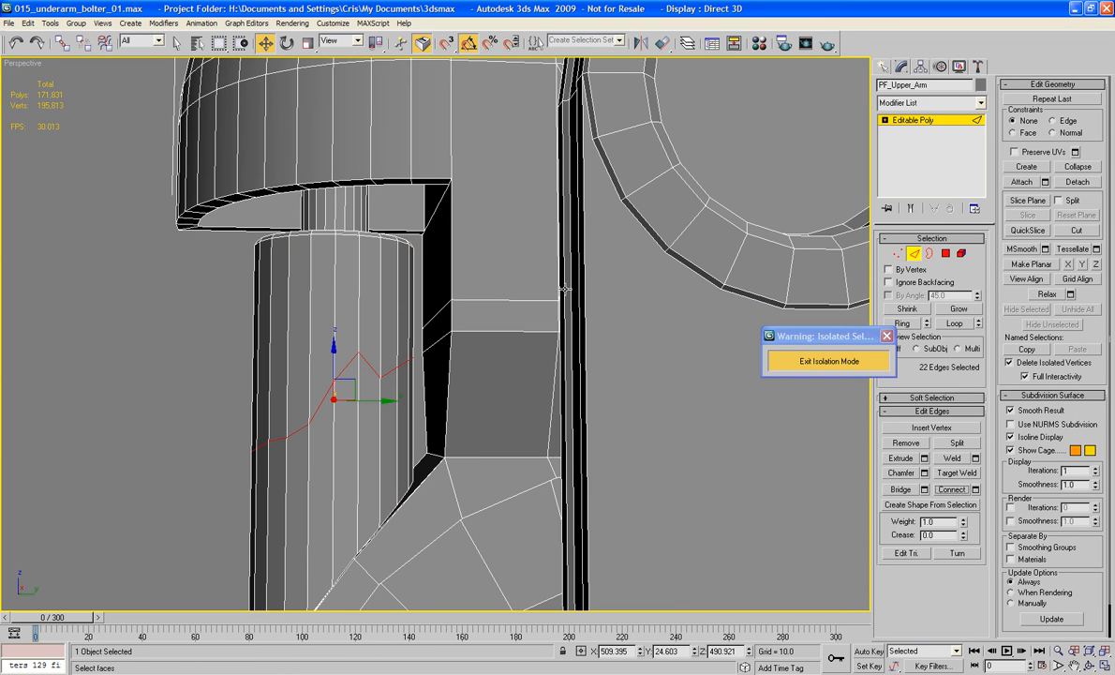
left_click(307, 43)
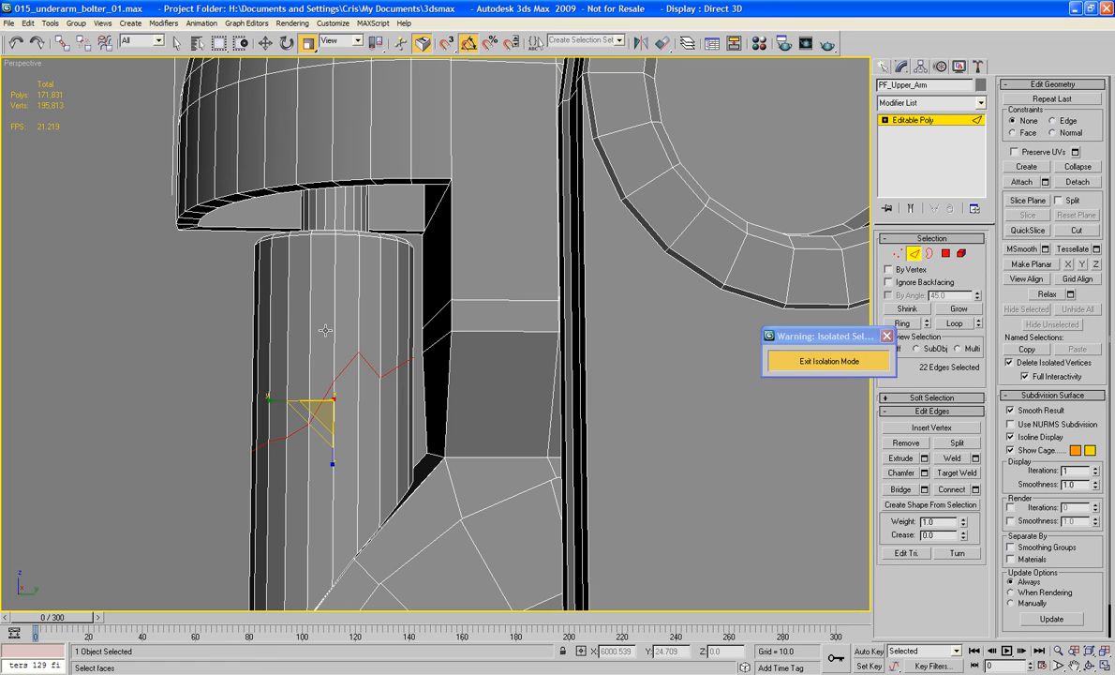
left_click_drag(332, 464, 375, 314)
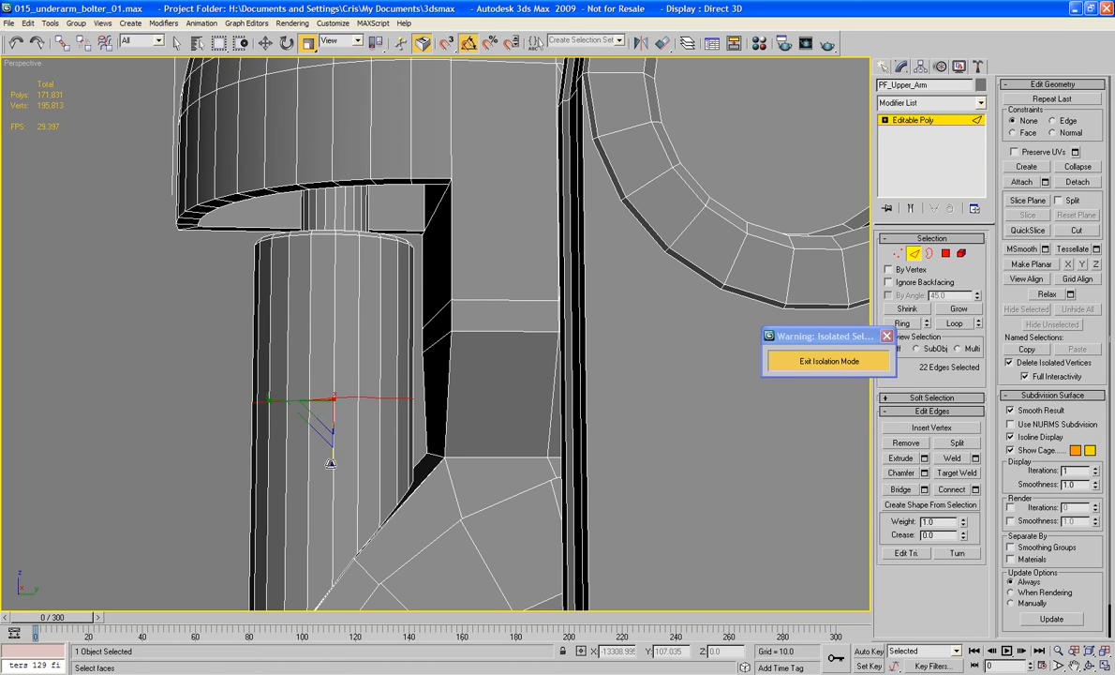
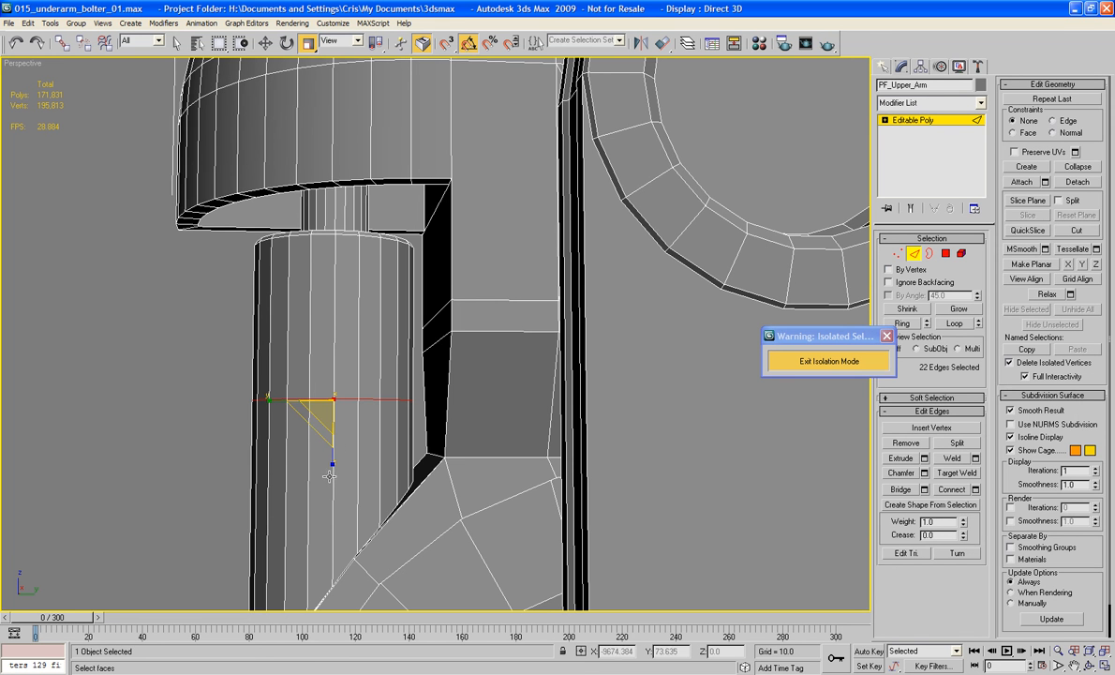
Chamfer the new loop on the vertical cylinder into two widely spaced edge loops.
middle_click_drag(305, 405, 797, 413, "alt")
left_click(900, 473)
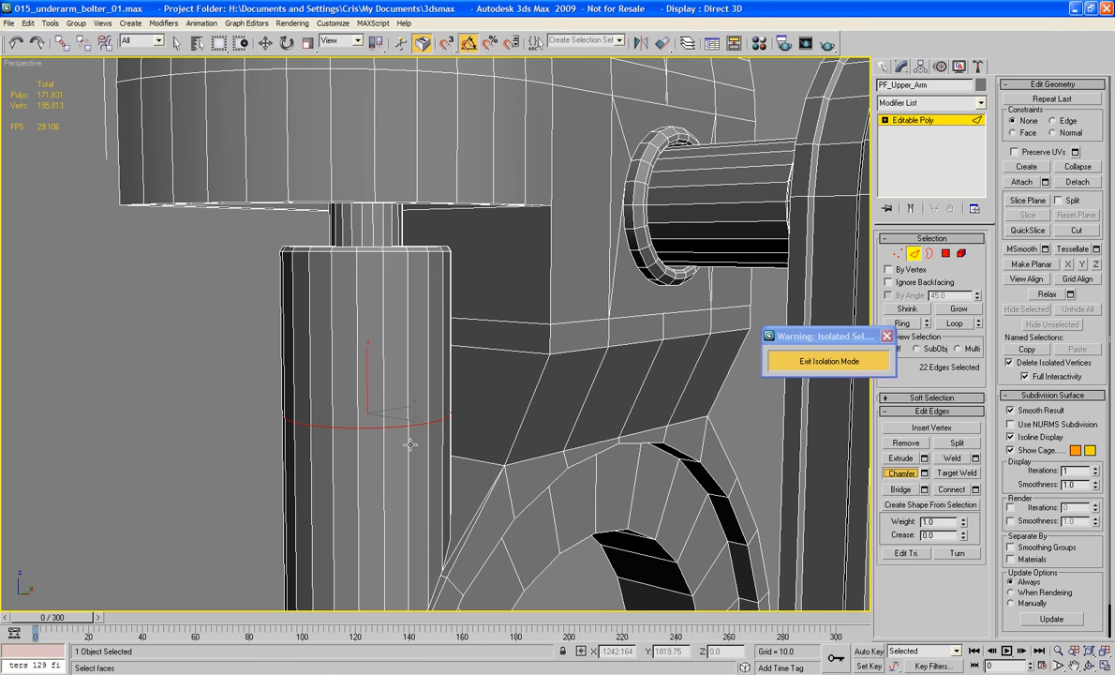
left_click_drag(409, 428, 442, 401)
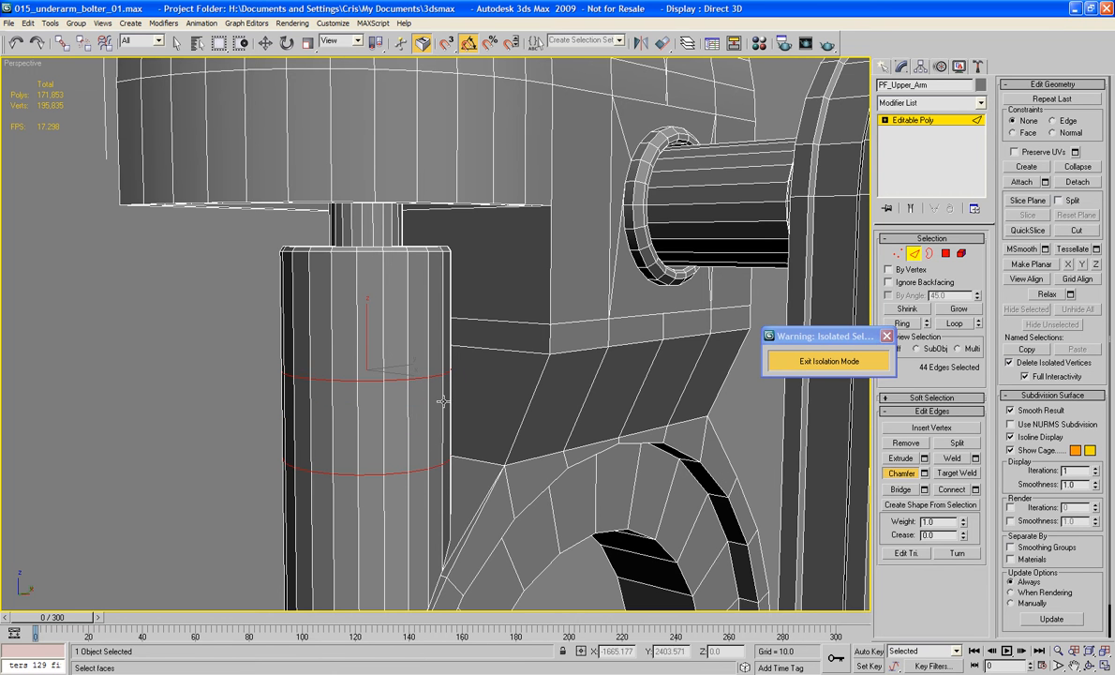
Bevel the cylinder's polygon band between the two loops four times by small amounts, shaping narrow grooves along its upper and lower borders.
left_click(948, 254)
middle_click_drag(525, 395, 463, 381, "alt")
left_click_drag(420, 399, 176, 395)
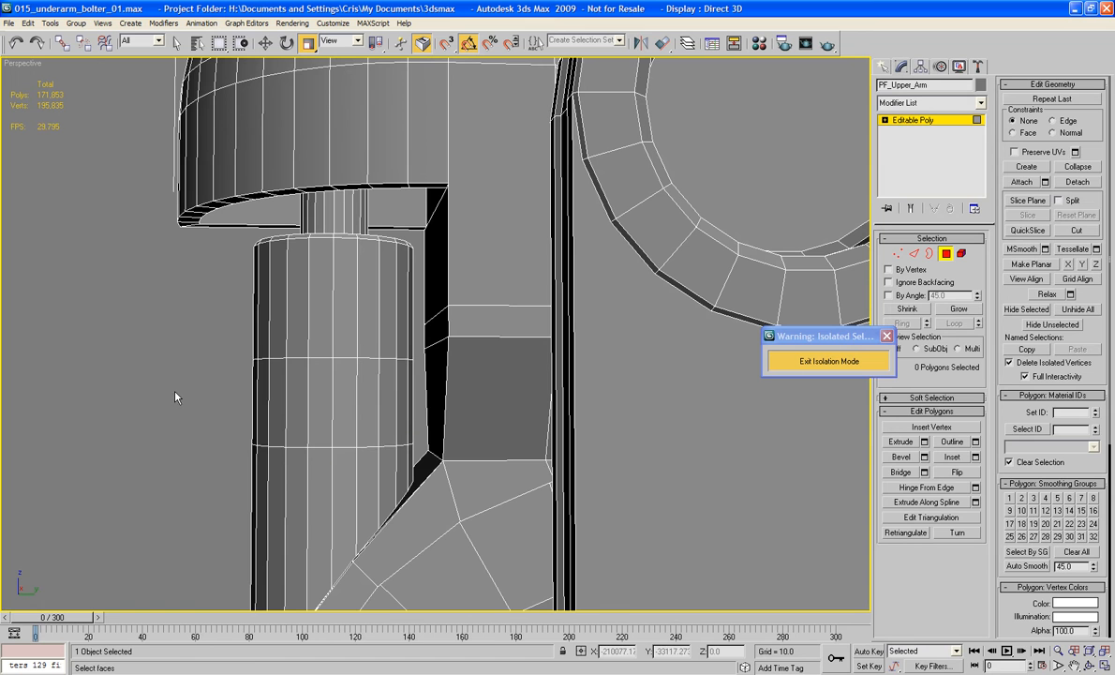
left_click(925, 457)
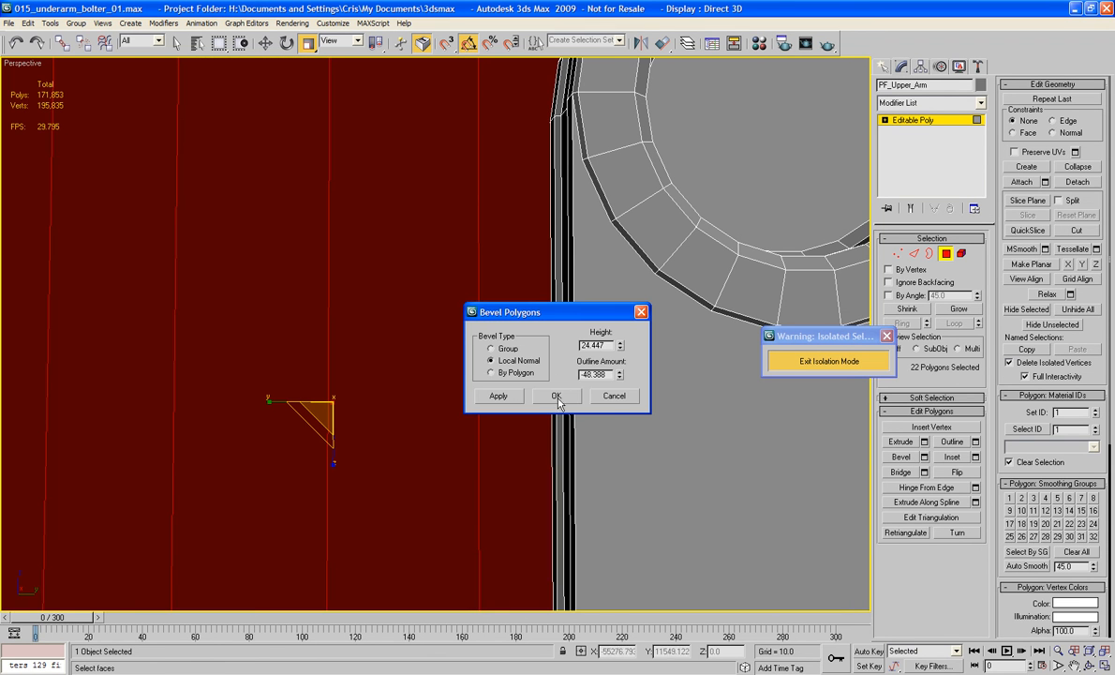
left_click(613, 398)
left_click(890, 459)
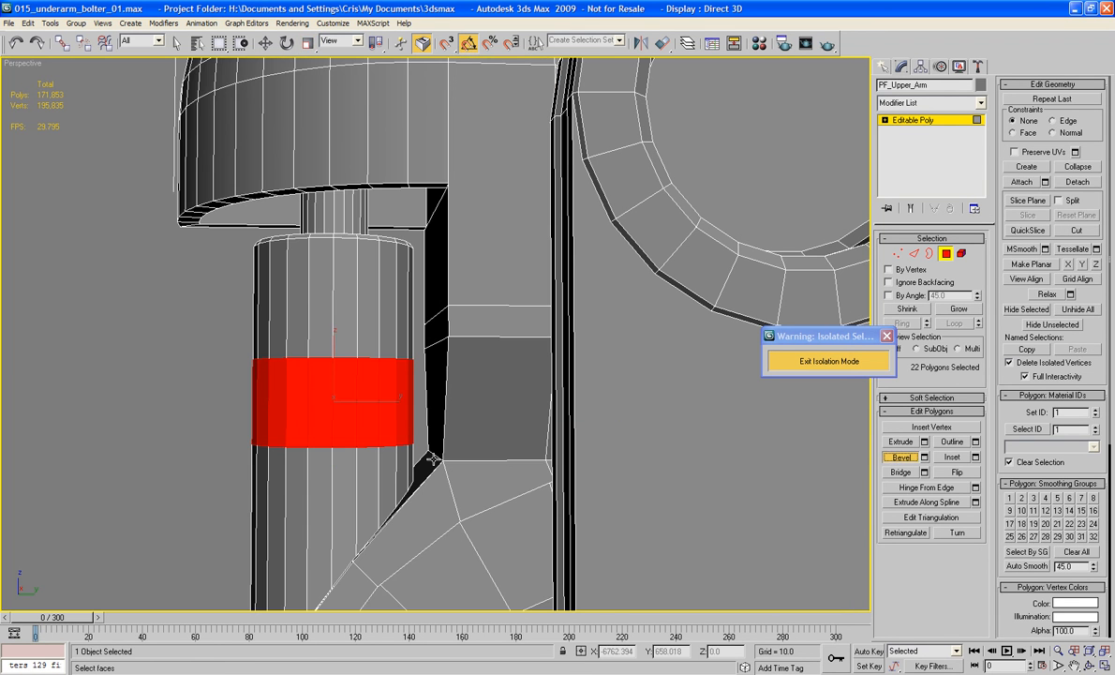
left_click_drag(311, 384, 311, 384)
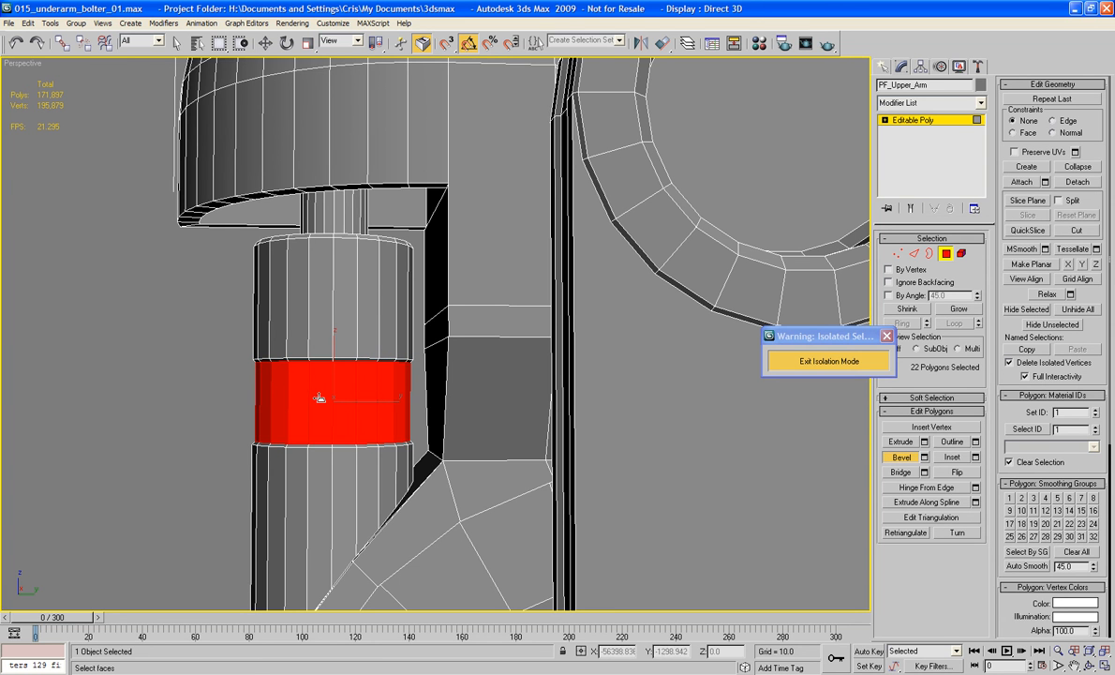
left_click_drag(321, 396, 323, 398)
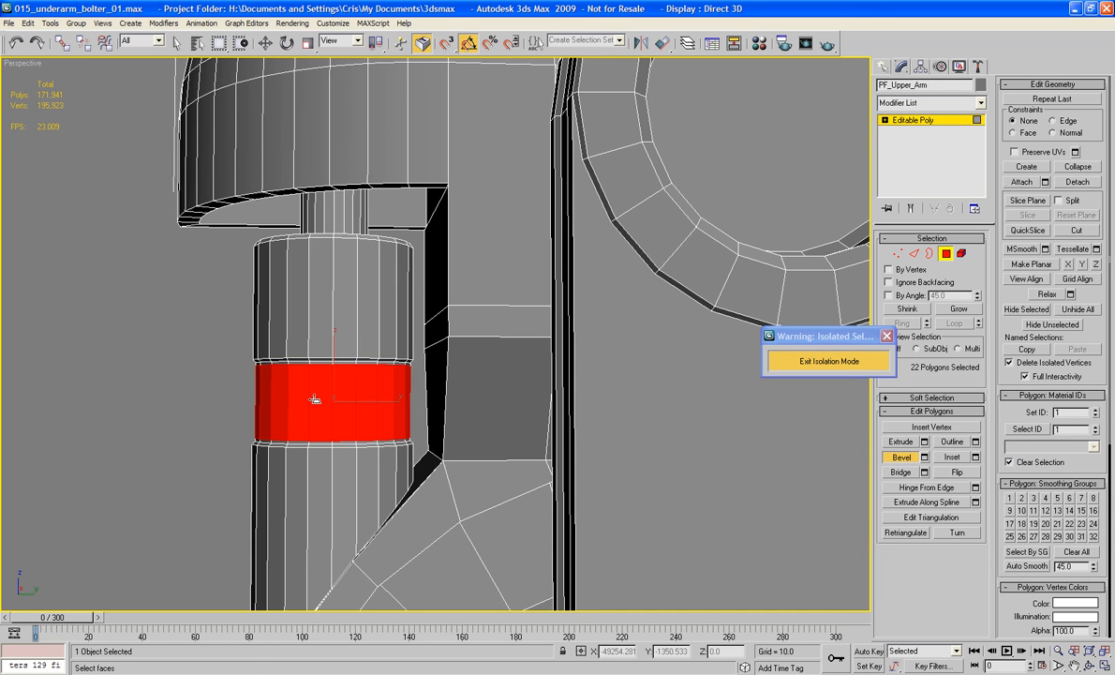
left_click_drag(314, 397, 315, 394)
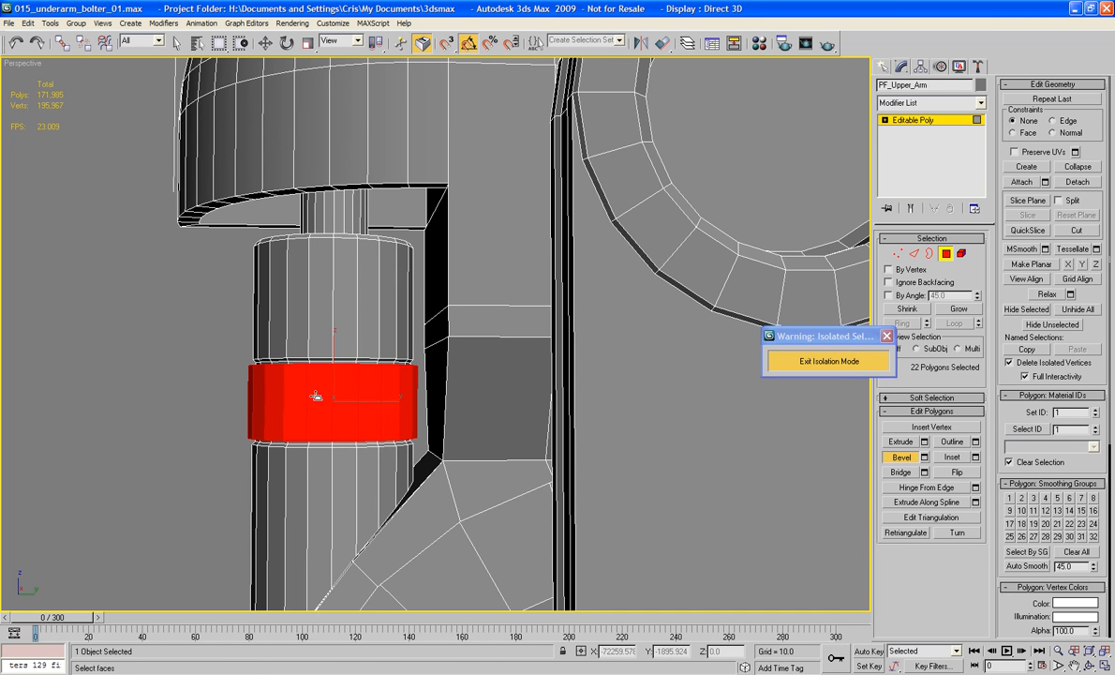
left_click_drag(320, 400, 318, 399)
left_click(125, 414)
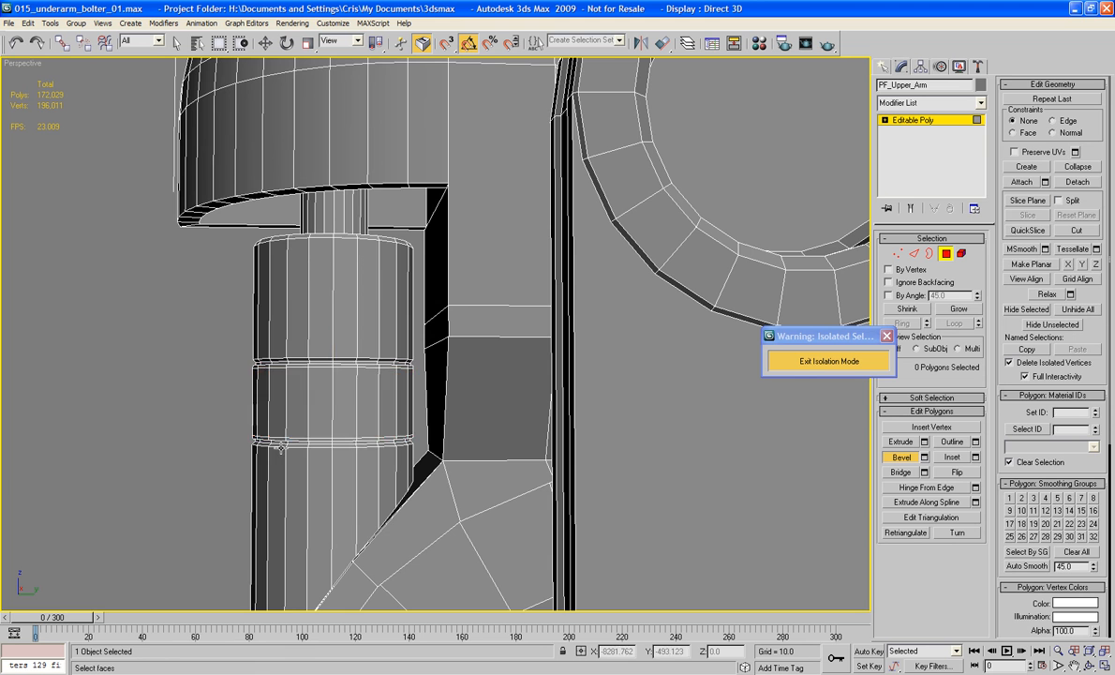
Exit isolation mode and inspect the grooved cylinder and upper arm in the whole model, with edged faces off and on.
middle_click_drag(124, 415, 369, 466, "alt")
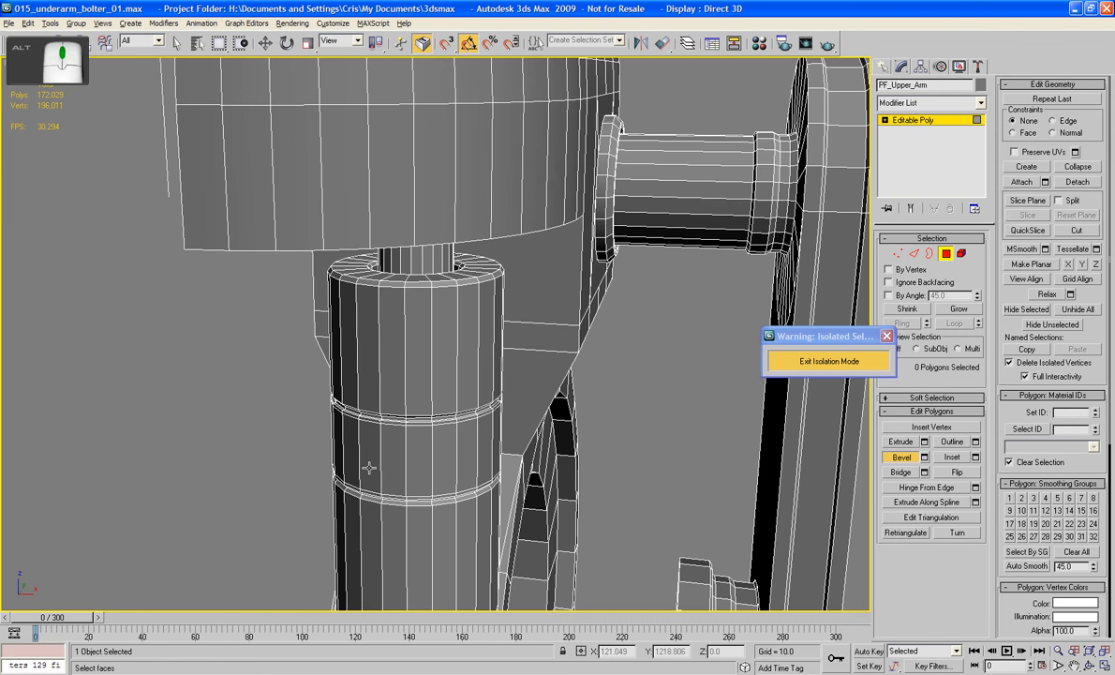
left_click(848, 362)
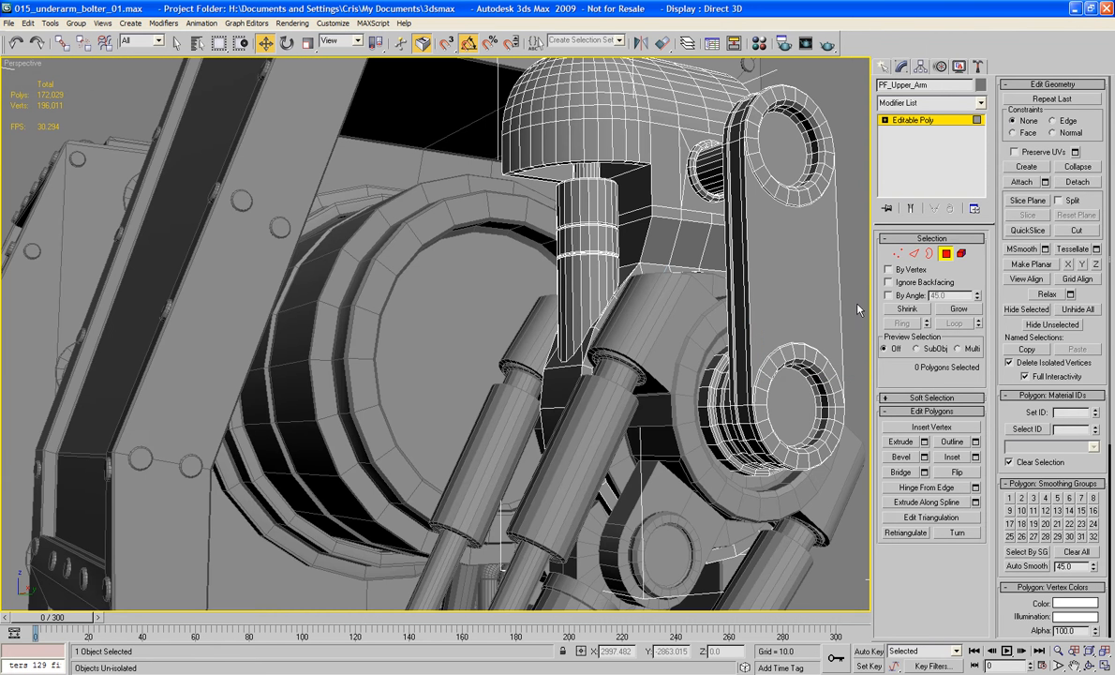
scroll(736, 229, "down", 10)
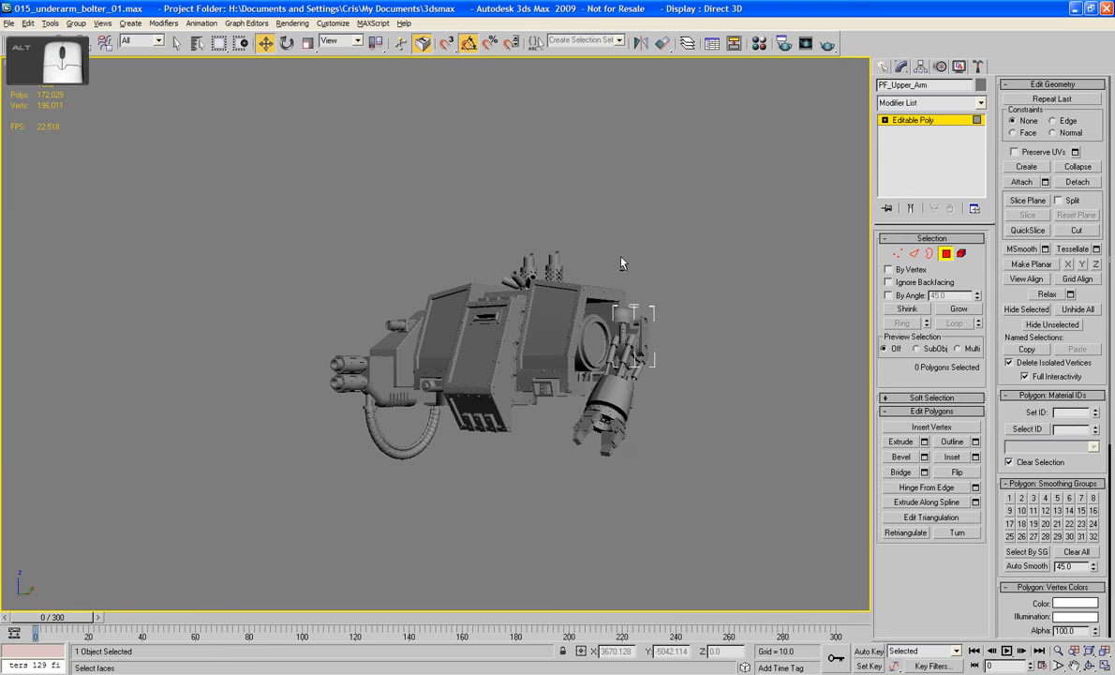
scroll(623, 263, "up", 8)
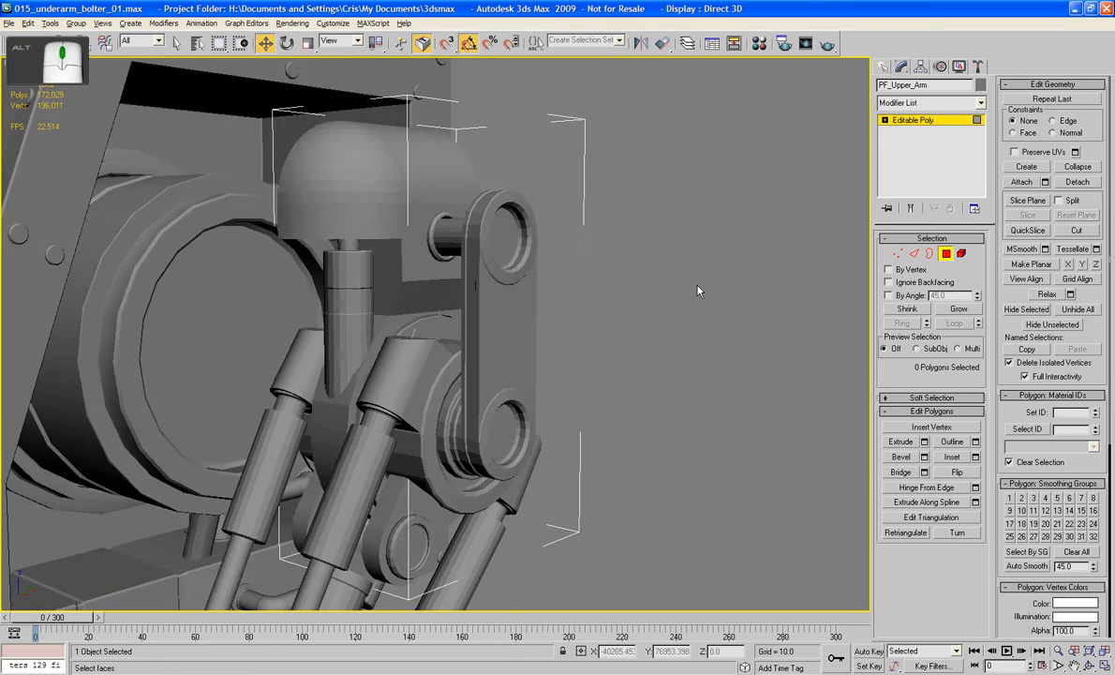
middle_click_drag(697, 292, 543, 287, "alt")
key("F4")
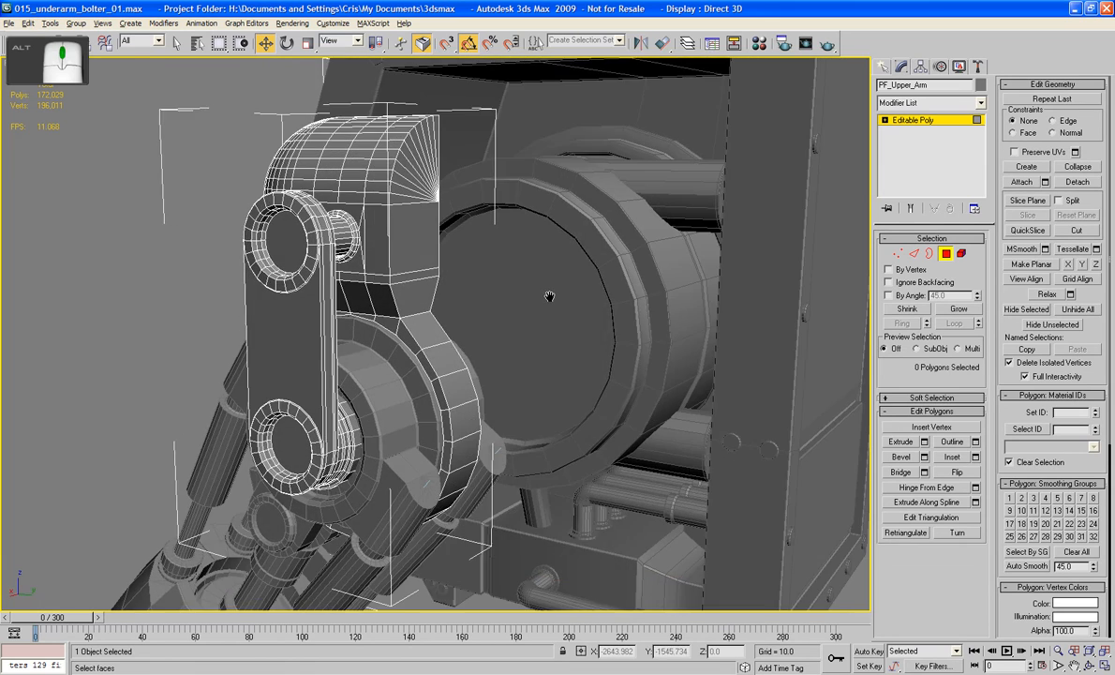
middle_click_drag(549, 296, 519, 398, "alt")
scroll(527, 307, "up", 3)
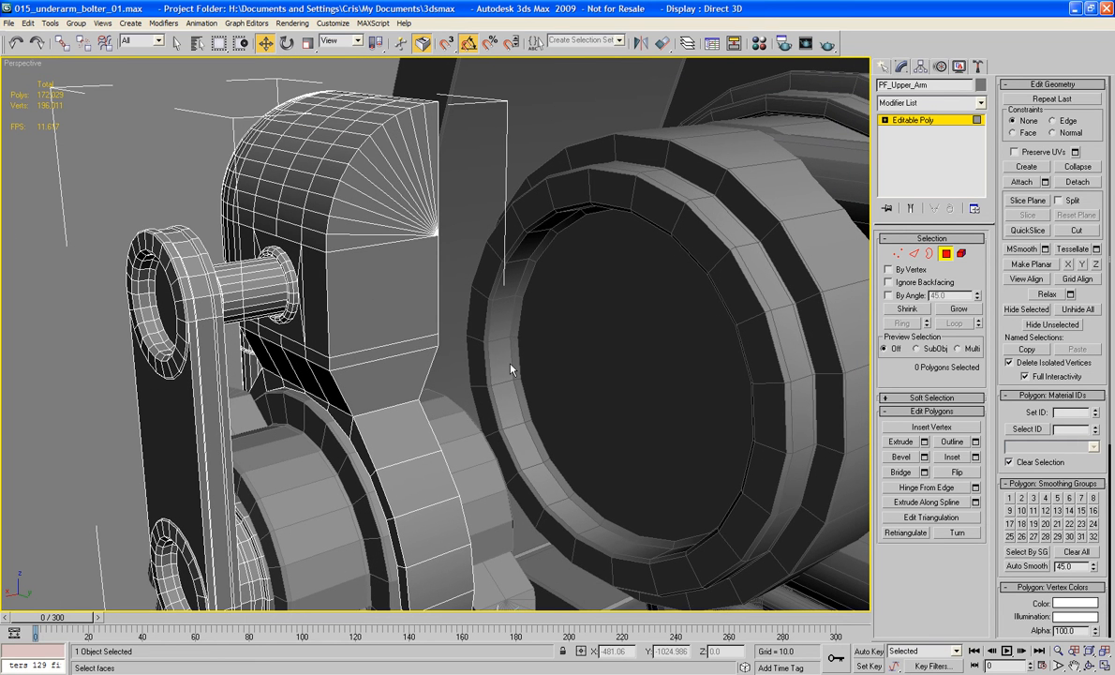
Select the fan of triangular polygons on the rounded top's flat end and delete them.
middle_click_drag(463, 388, 456, 312)
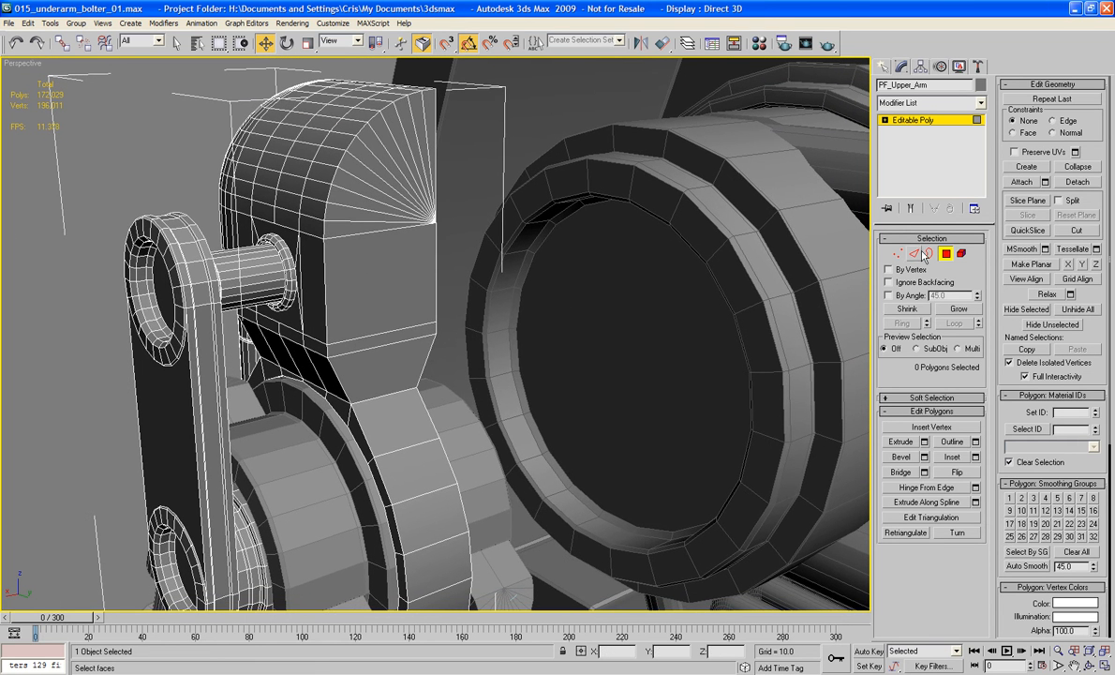
left_click(335, 223)
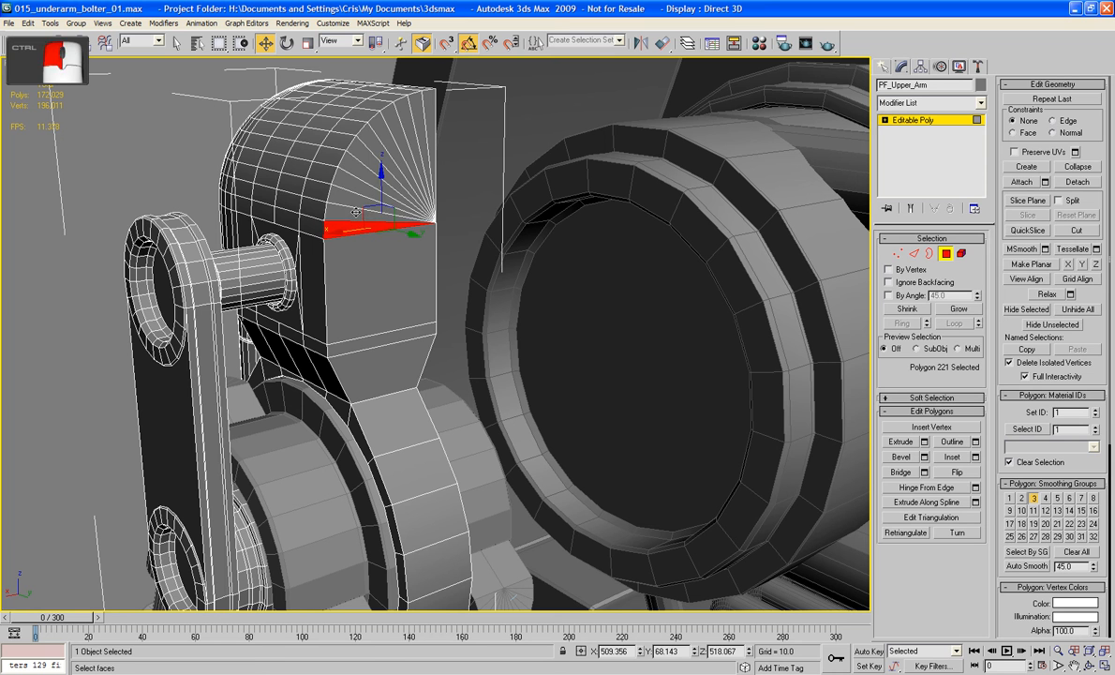
left_click(349, 202, "ctrl")
left_click(368, 194, "ctrl")
left_click(365, 186, "ctrl")
left_click(371, 177, "ctrl")
left_click(377, 167, "ctrl")
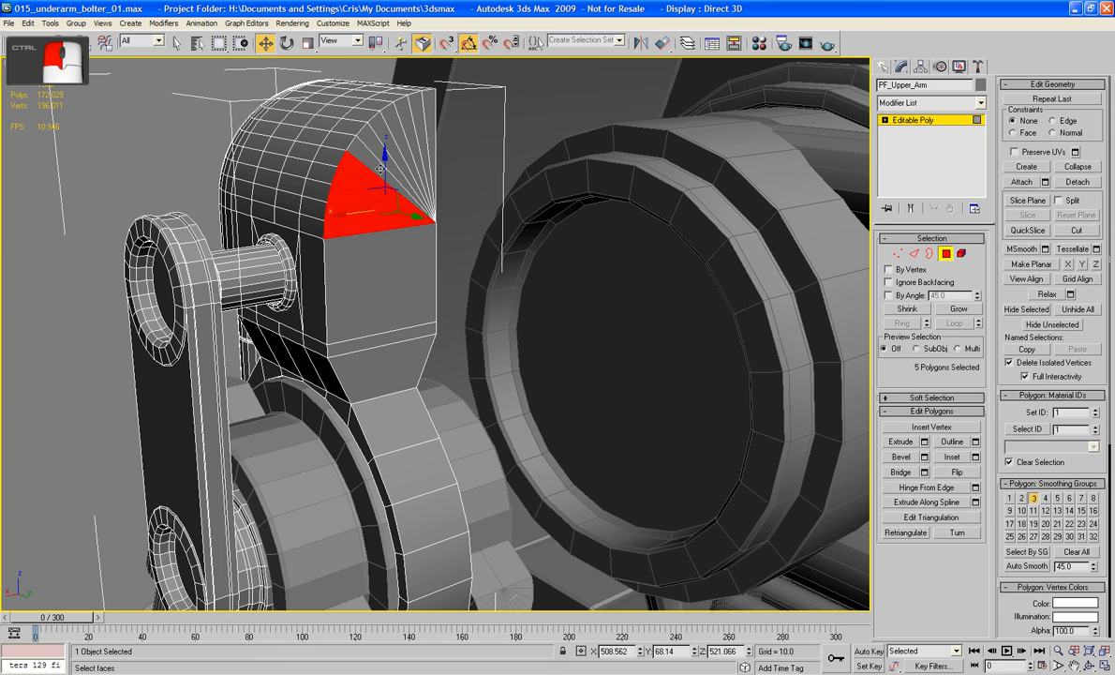
left_click(387, 155, "ctrl")
left_click(400, 143, "ctrl")
left_click(401, 144, "ctrl")
left_click(410, 137, "ctrl")
left_click(419, 131, "ctrl")
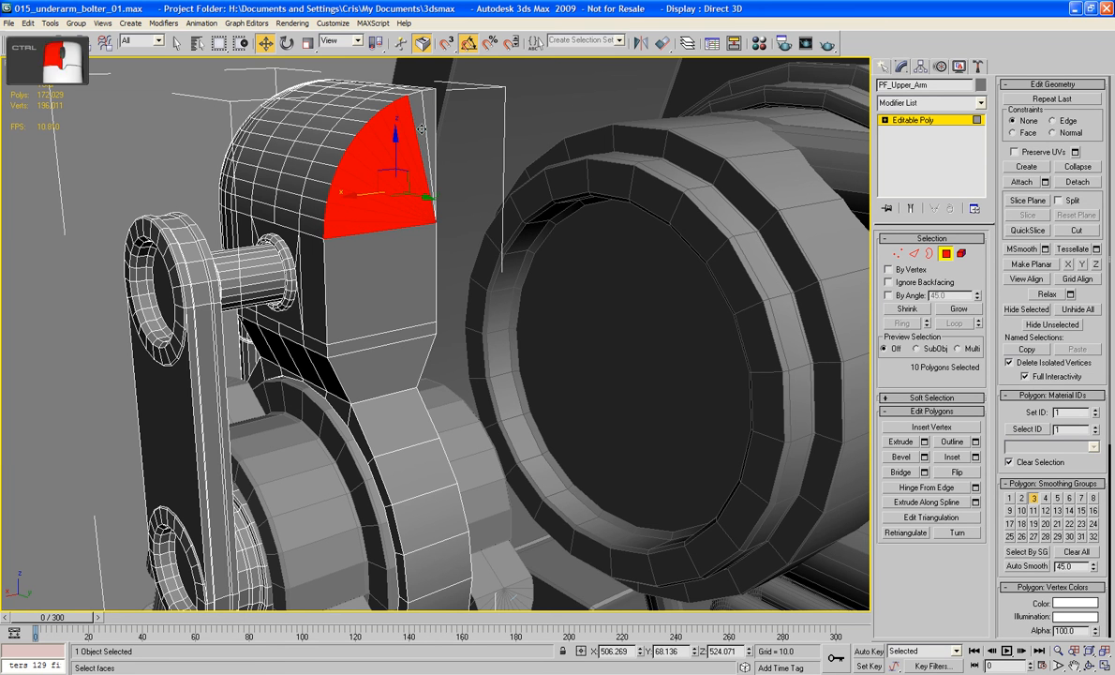
left_click(425, 123, "ctrl")
key("Delete")
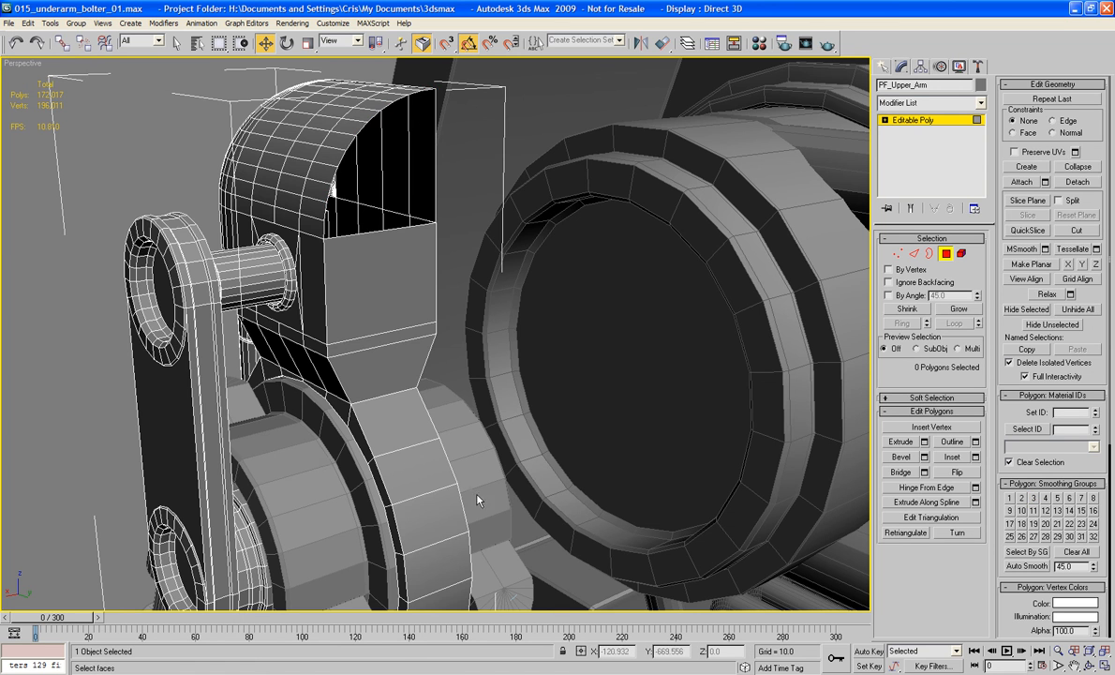
Inset two adjacent polygons slightly as one group on the curved rim below the upper arm's neck.
middle_click_drag(477, 500, 369, 413, "alt")
left_click(361, 421)
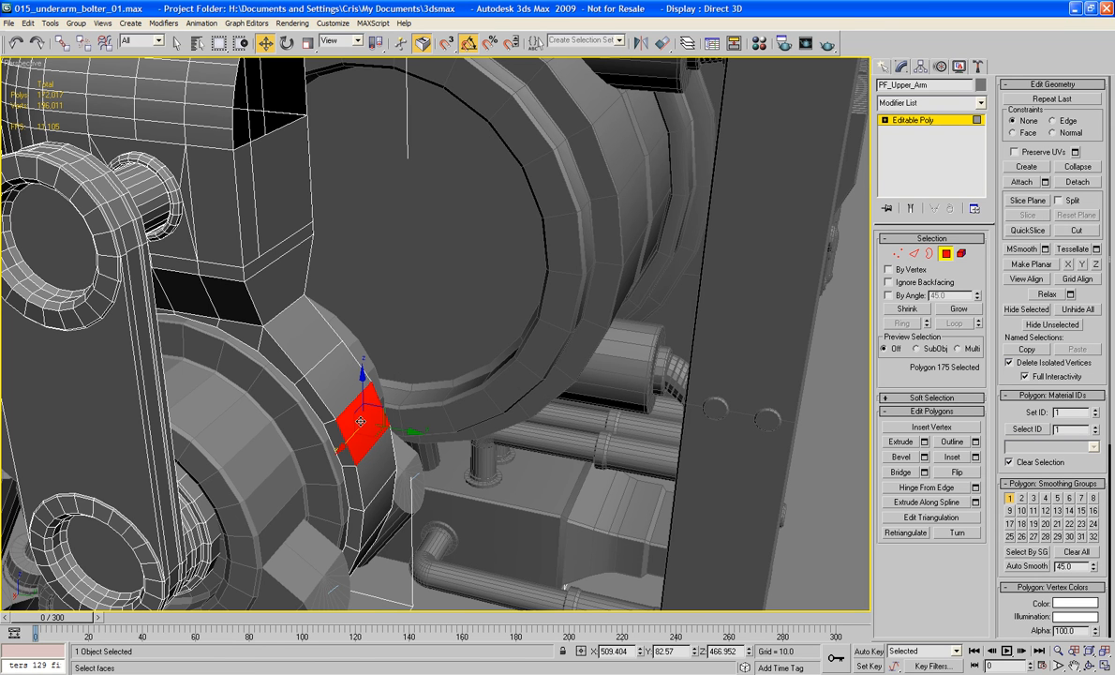
left_click(367, 469, "ctrl")
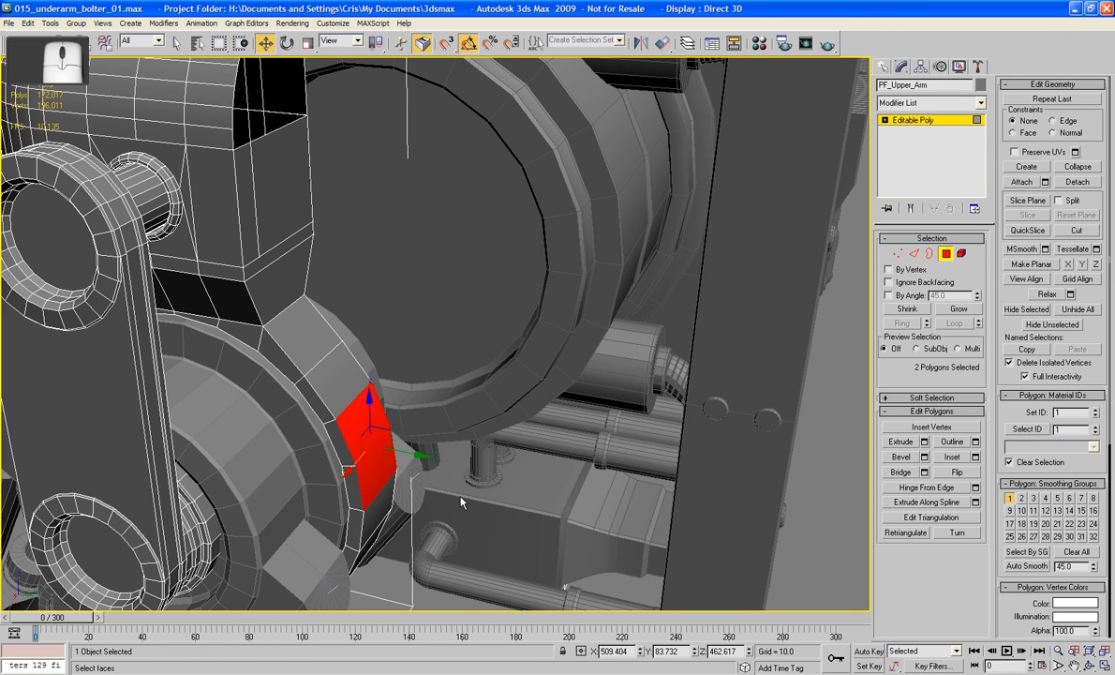
left_click(918, 488)
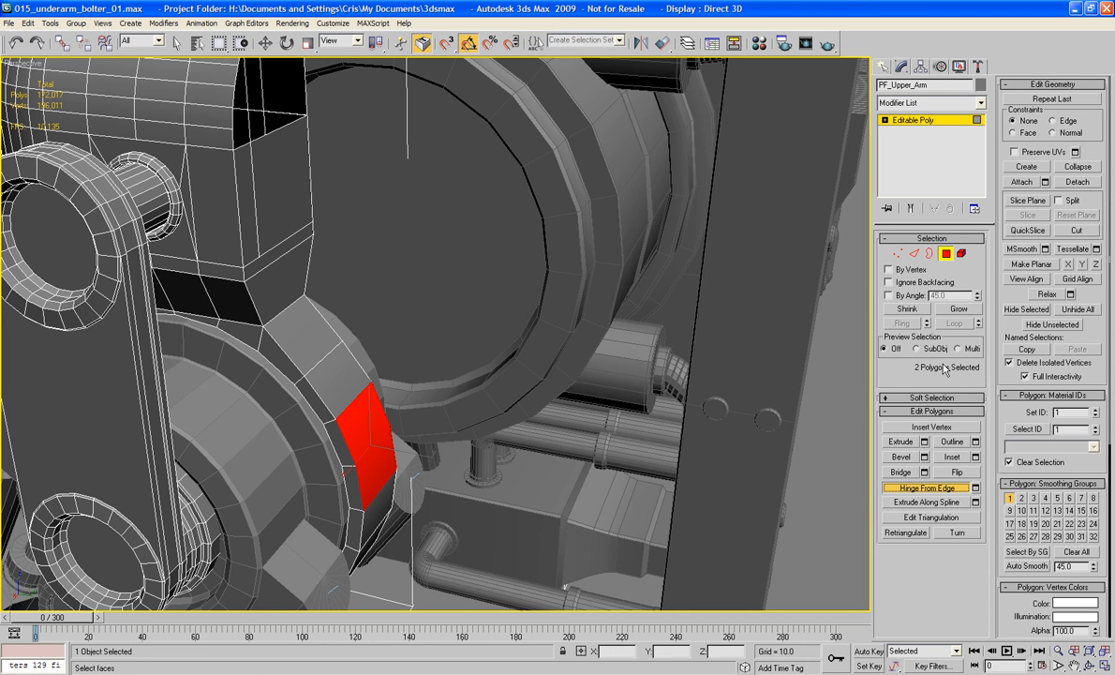
left_click(958, 458)
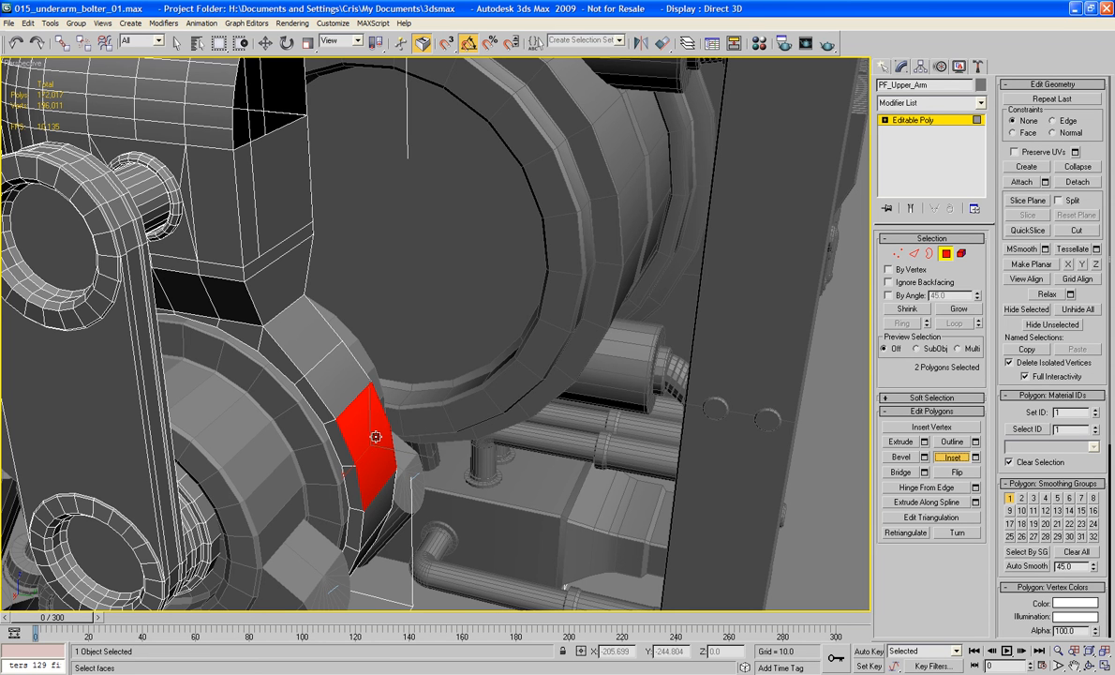
left_click_drag(374, 443, 374, 437)
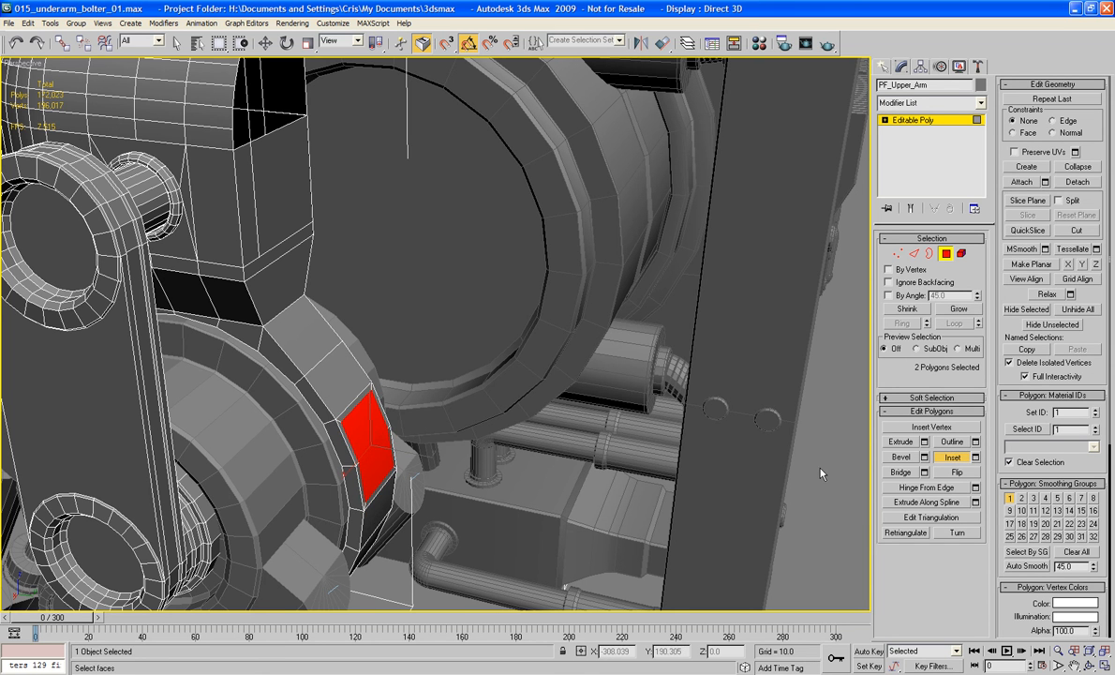
Try hinging the two inset rim polygons outward freehand from their lower edge.
left_click(924, 489)
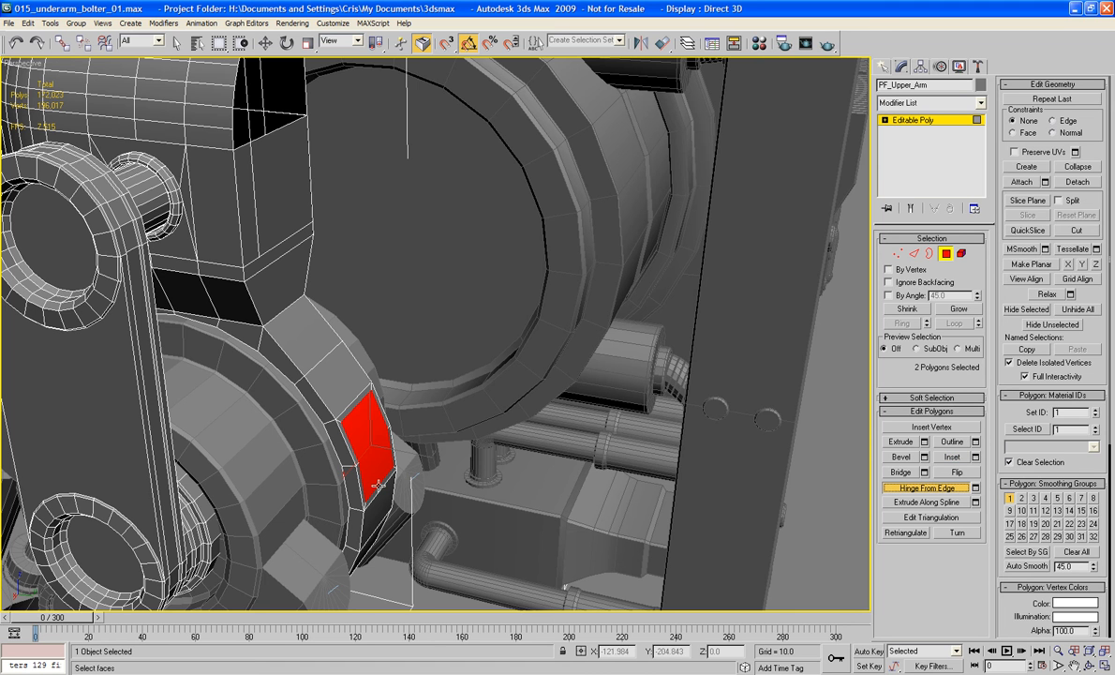
left_click_drag(381, 484, 381, 440)
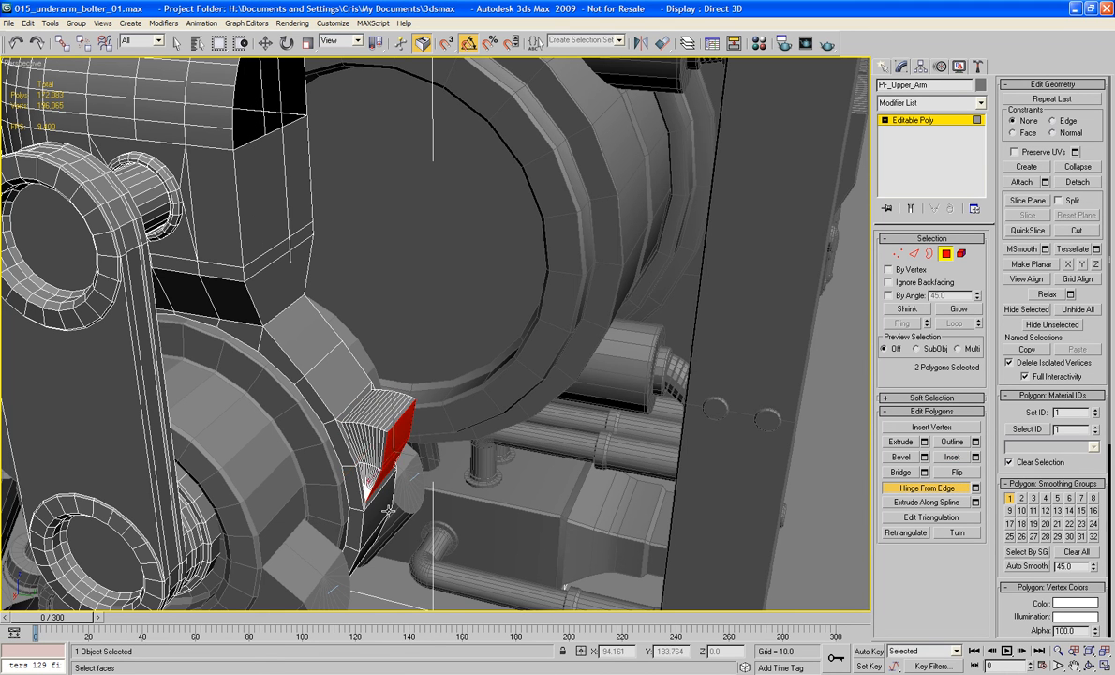
key("ctrl+z")
Hinge the two inset rim polygons outward from their lower edge at an angle of 32 with 1 segment.
left_click(975, 487)
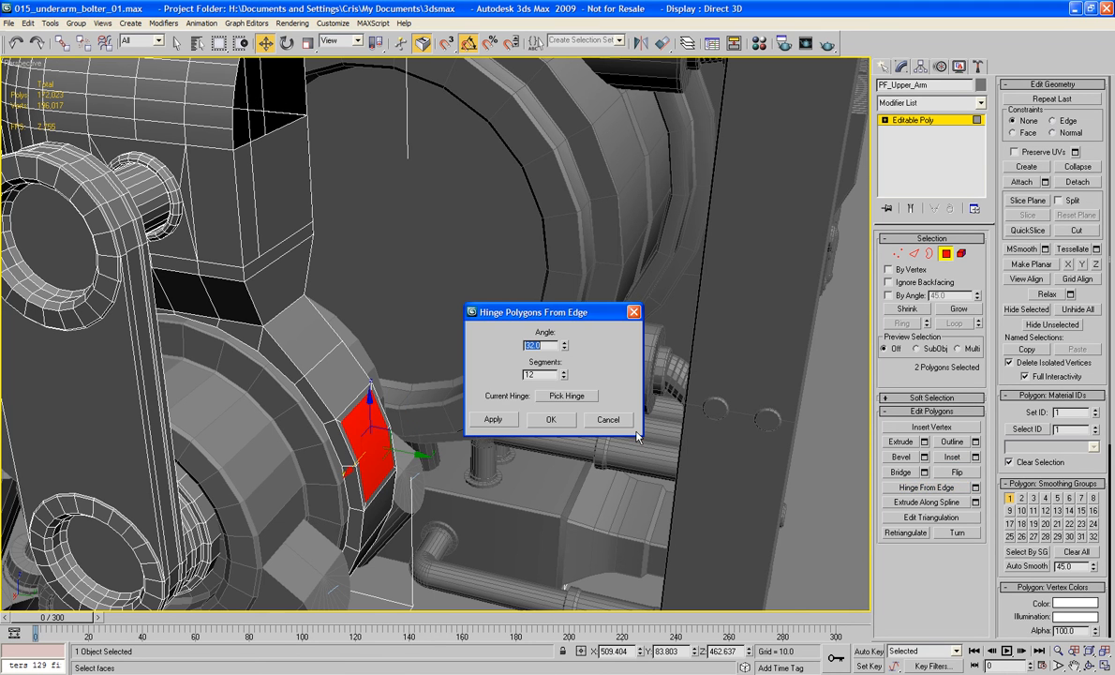
right_click(564, 376)
left_click(566, 395)
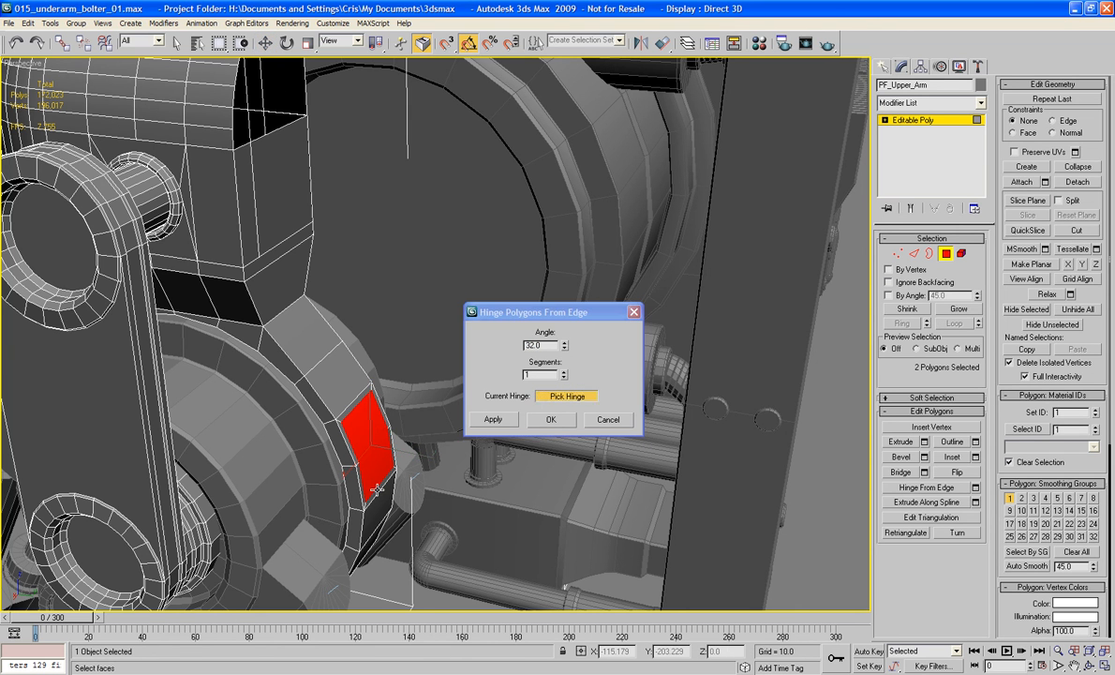
left_click(376, 488)
left_click(550, 419)
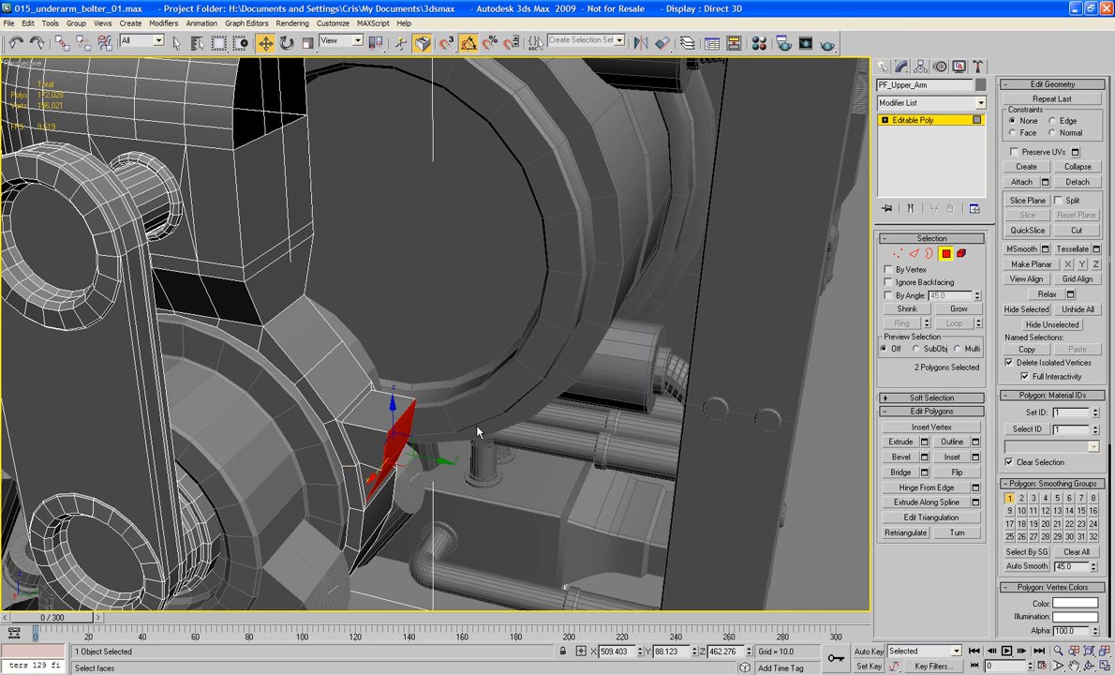
Move the middle edge of the hinged wedge's slanted face slightly inward along Y to straighten the face.
middle_click_drag(450, 403, 491, 447, "alt")
scroll(491, 448, "up", 3)
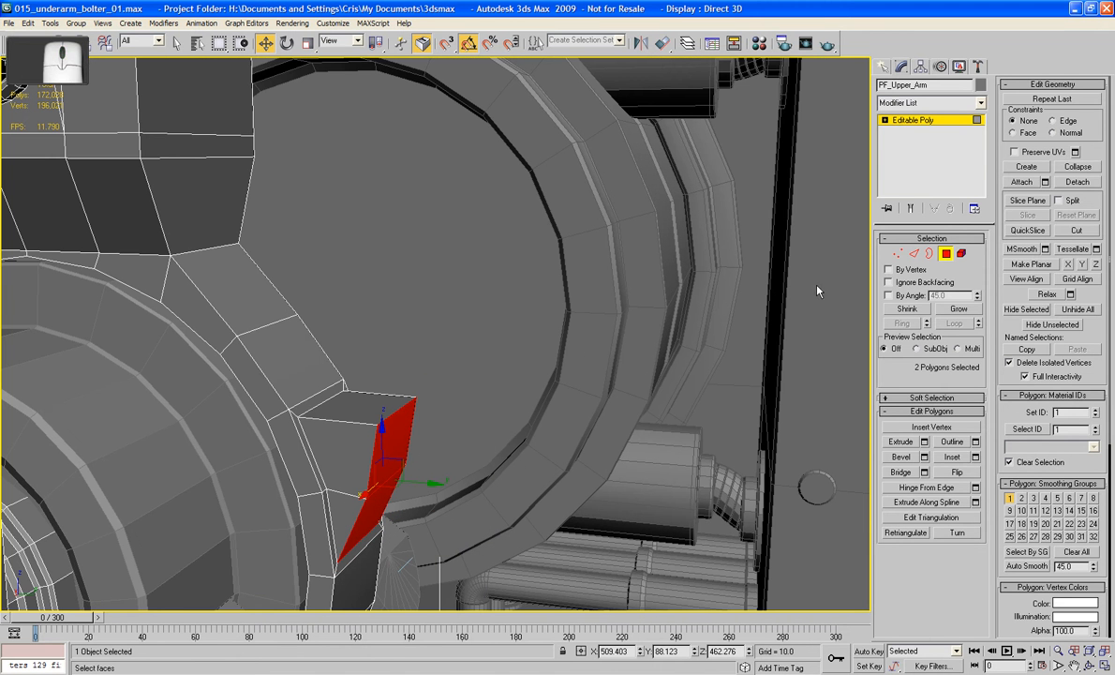
key("2")
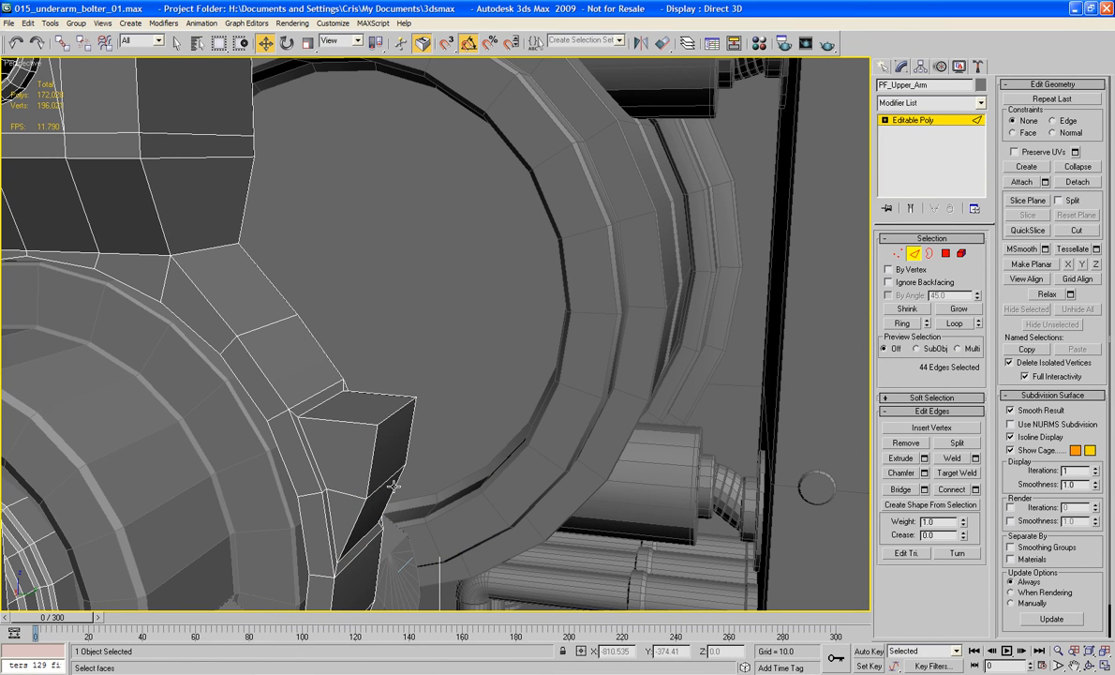
left_click(387, 473)
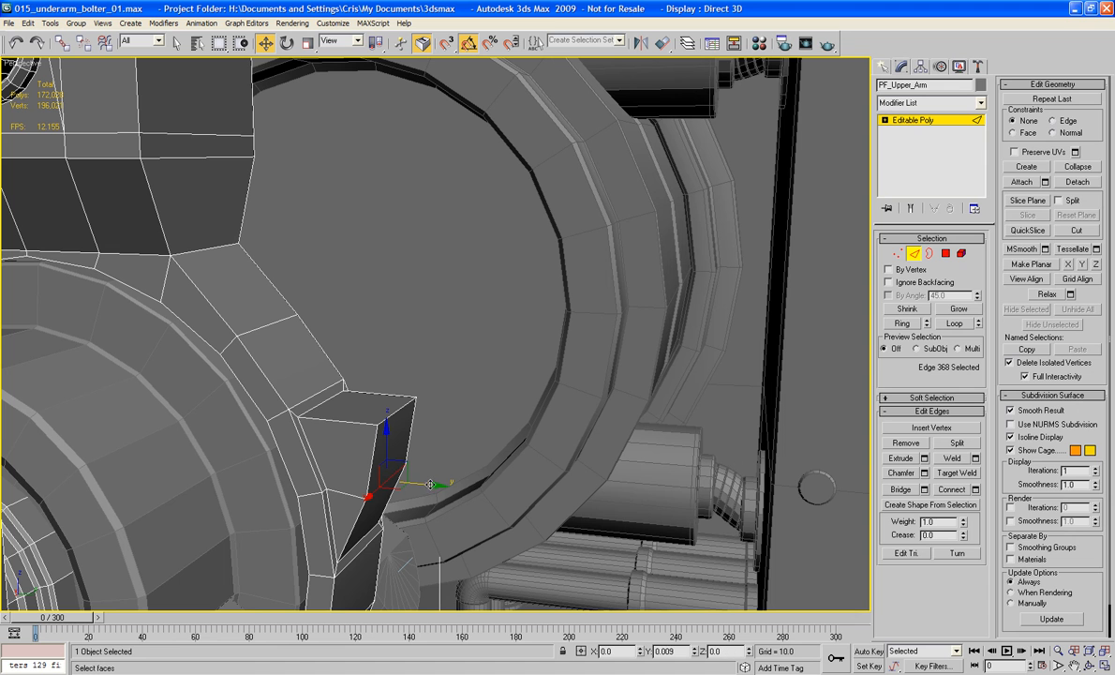
left_click_drag(425, 483, 411, 478)
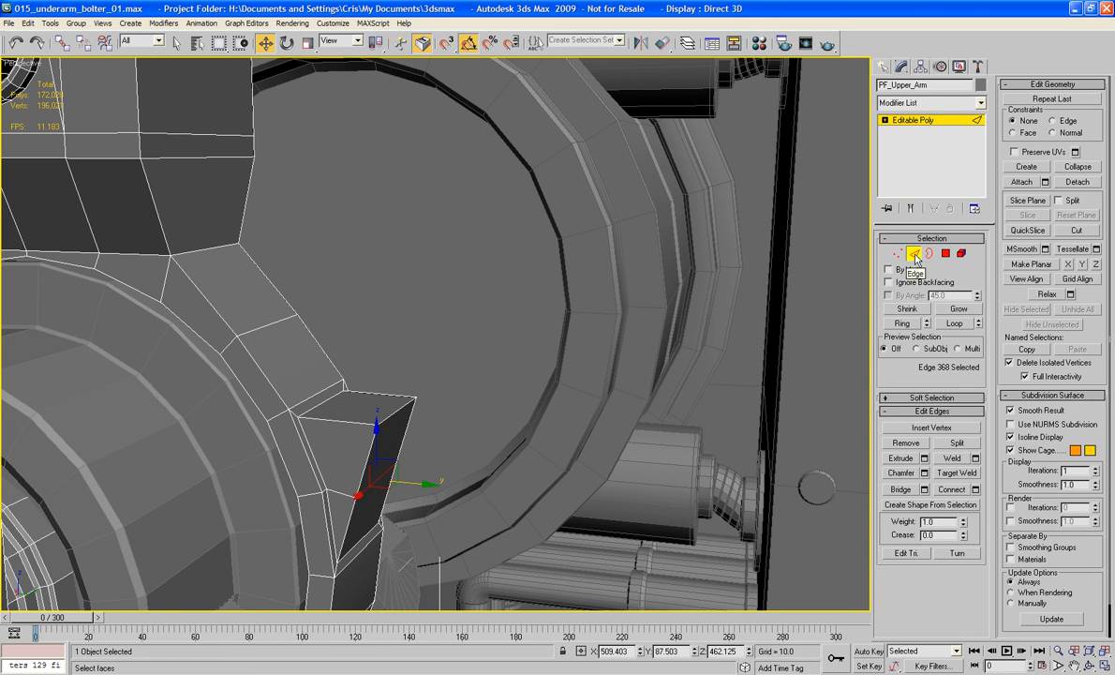
left_click(945, 253)
left_click(366, 408)
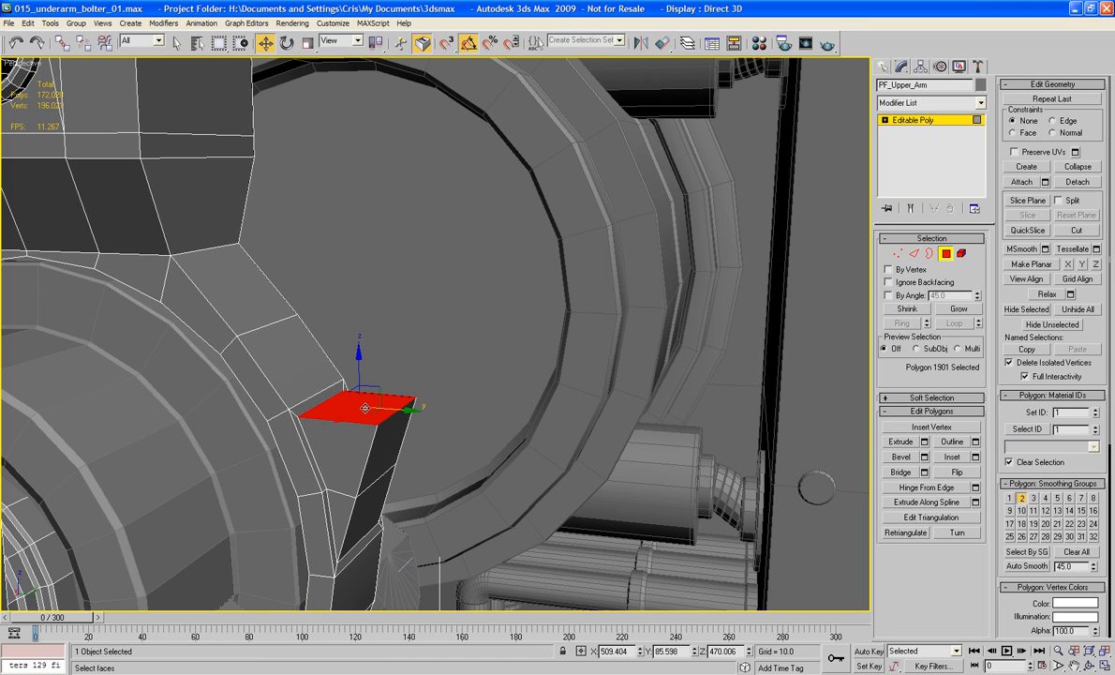
key("r")
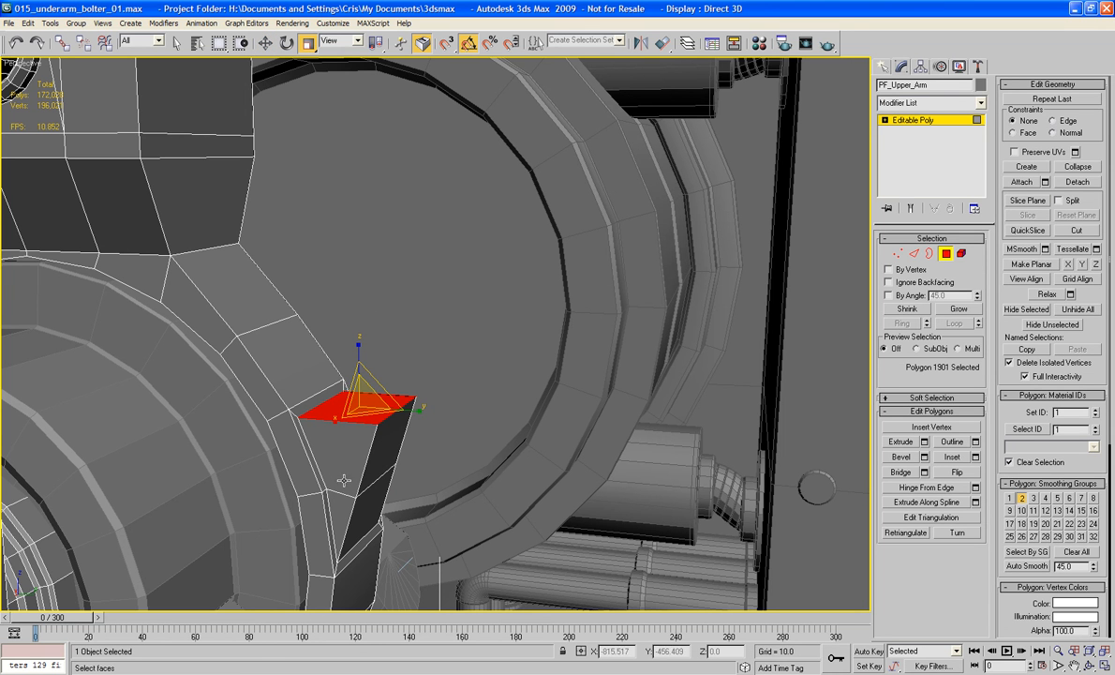
Chamfer the four long side edges of the hinged wedge's slanted face by a small amount and leave edge editing.
left_click(914, 253)
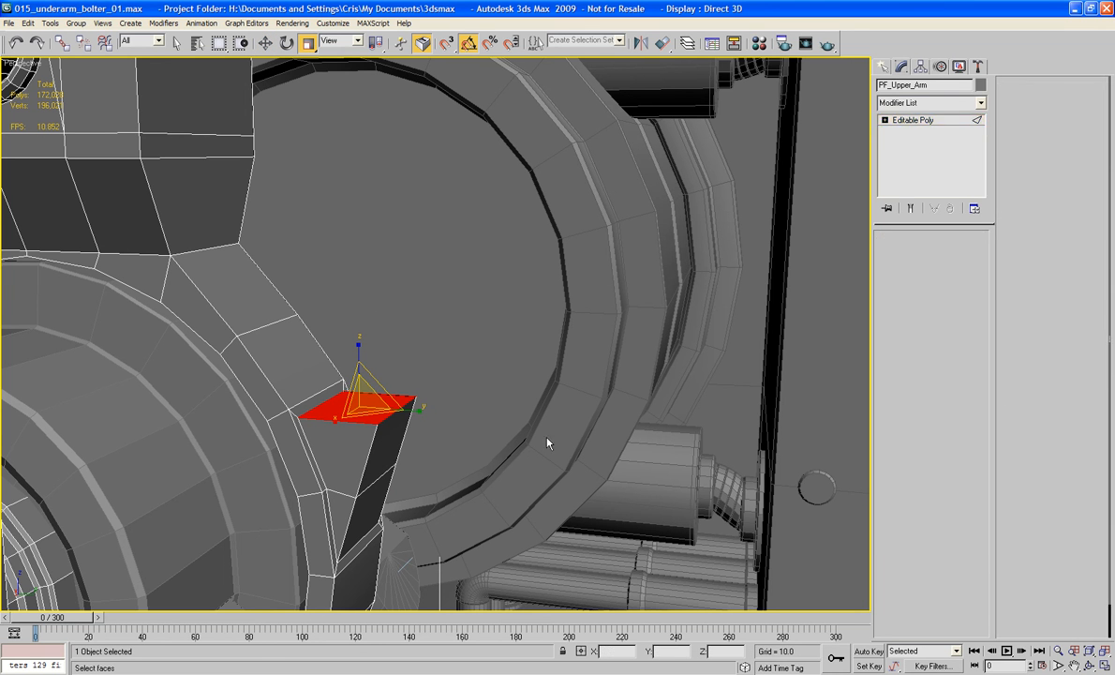
left_click(369, 461)
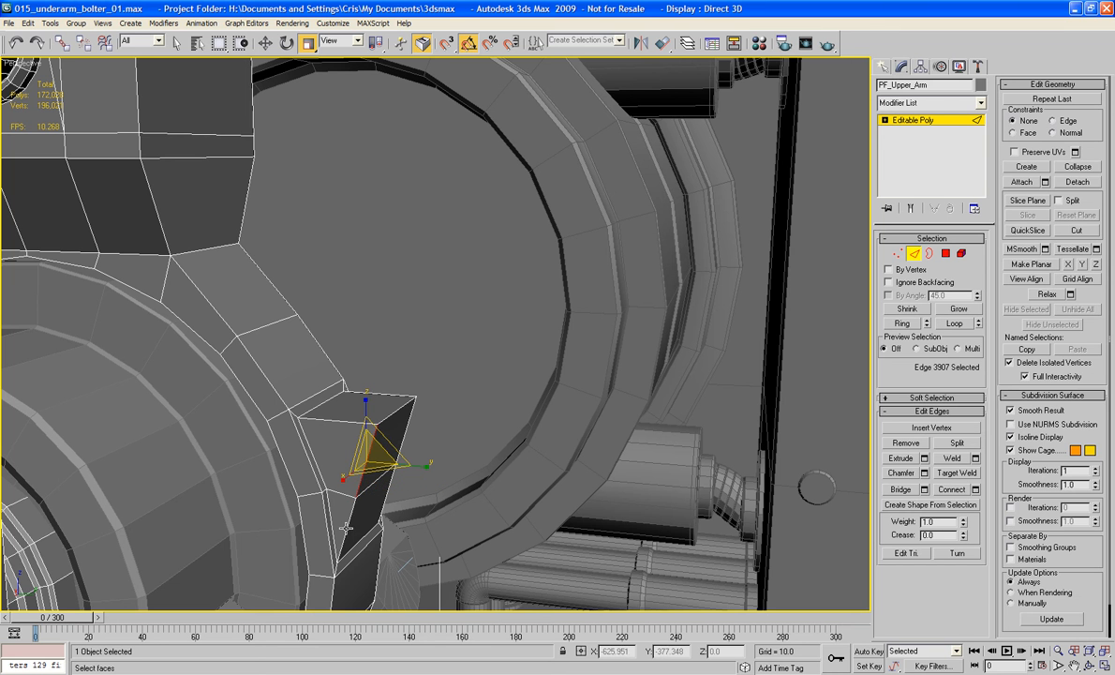
left_click(347, 528, "ctrl")
left_click(401, 444, "ctrl")
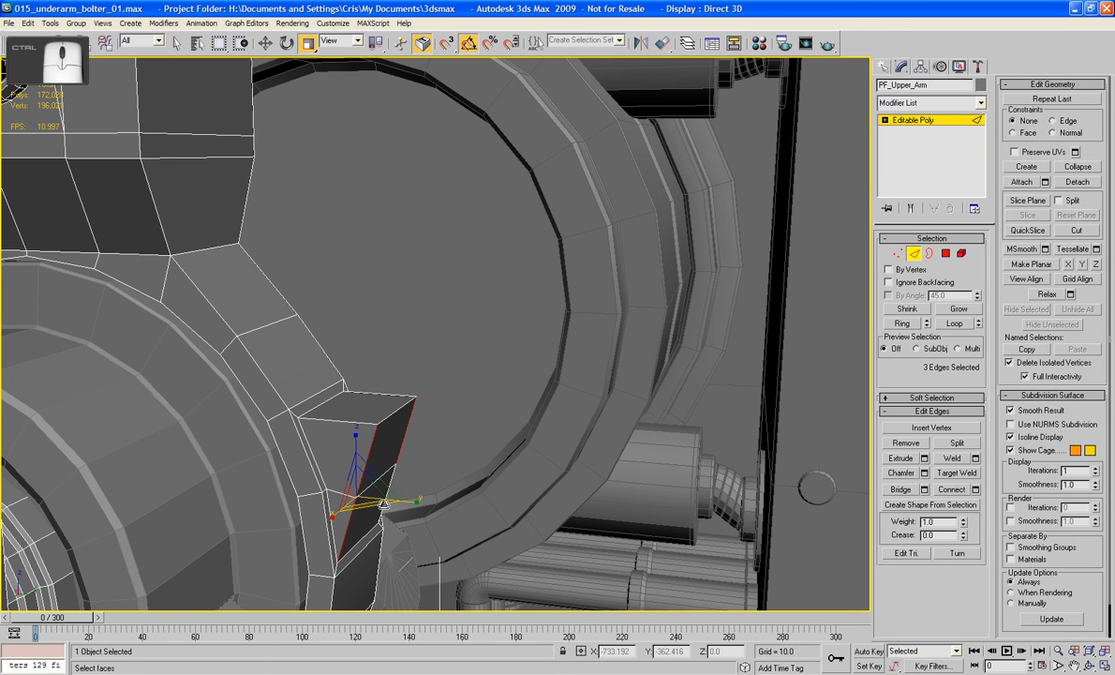
left_click(383, 503, "ctrl")
middle_click_drag(418, 429, 400, 458, "alt")
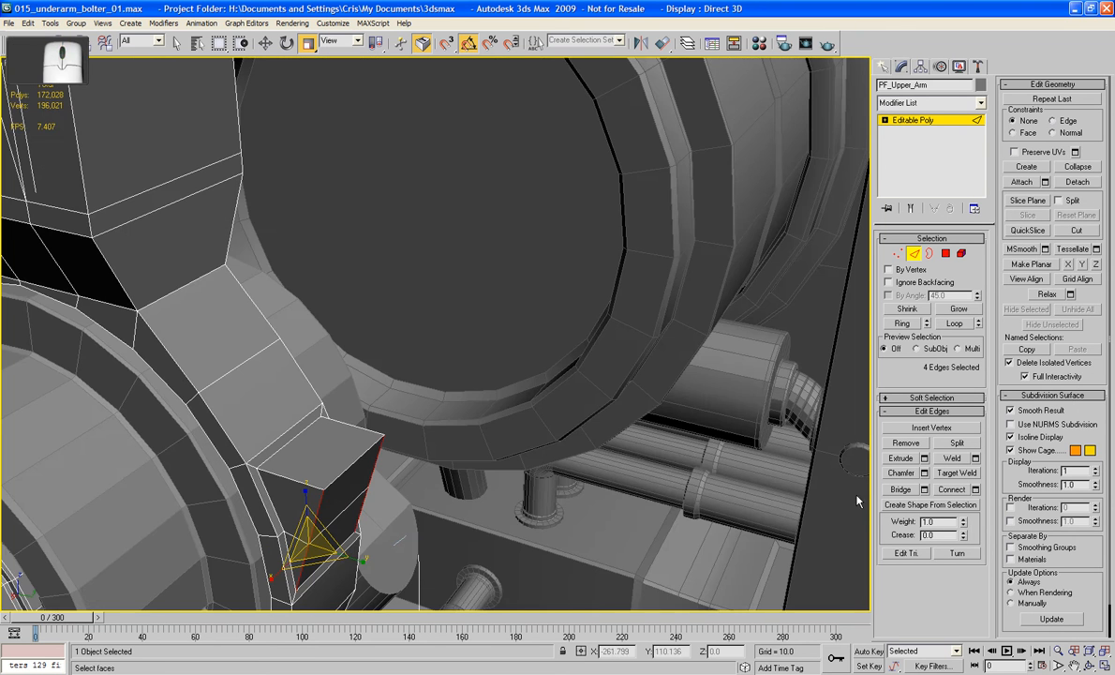
left_click(902, 473)
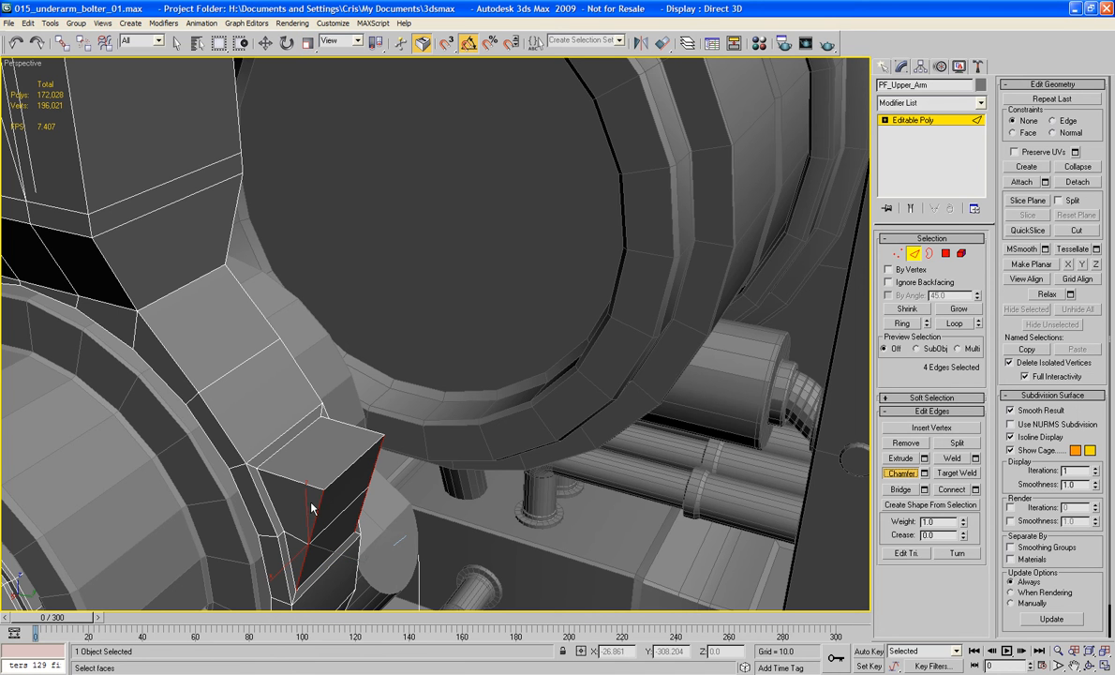
left_click_drag(317, 508, 327, 498)
scroll(561, 406, "down", 3)
middle_click_drag(562, 422, 675, 309)
left_click(913, 254)
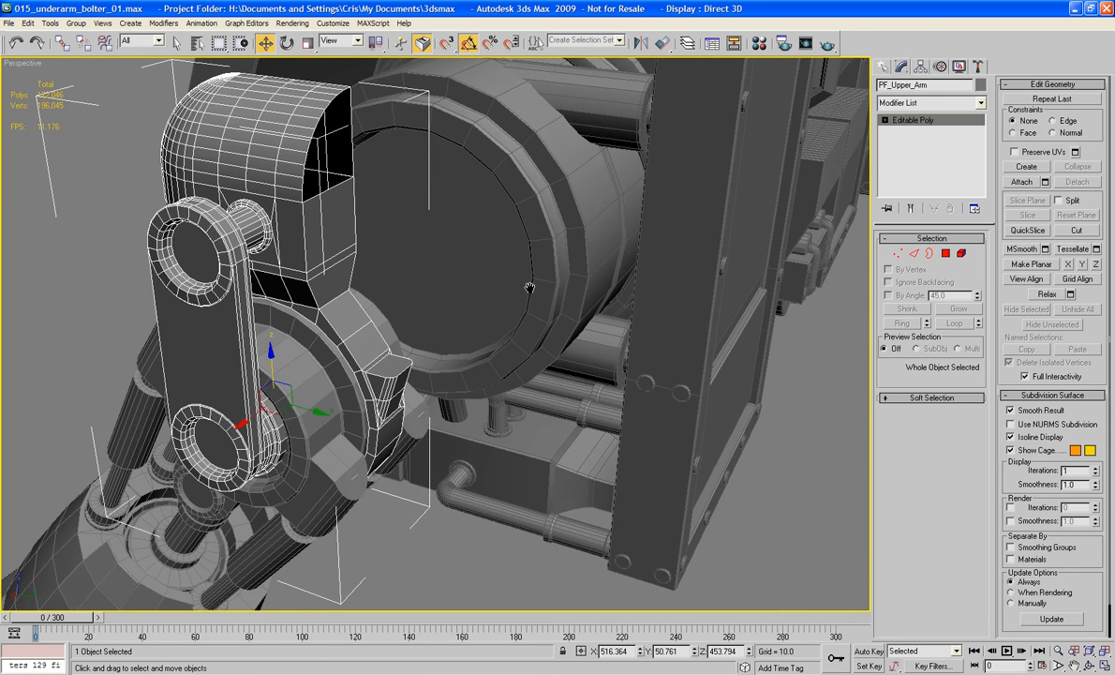
Create a thin 22-sided cylinder with AutoGrid on the flat face just below the opening in the rounded top.
scroll(579, 406, "up", 5)
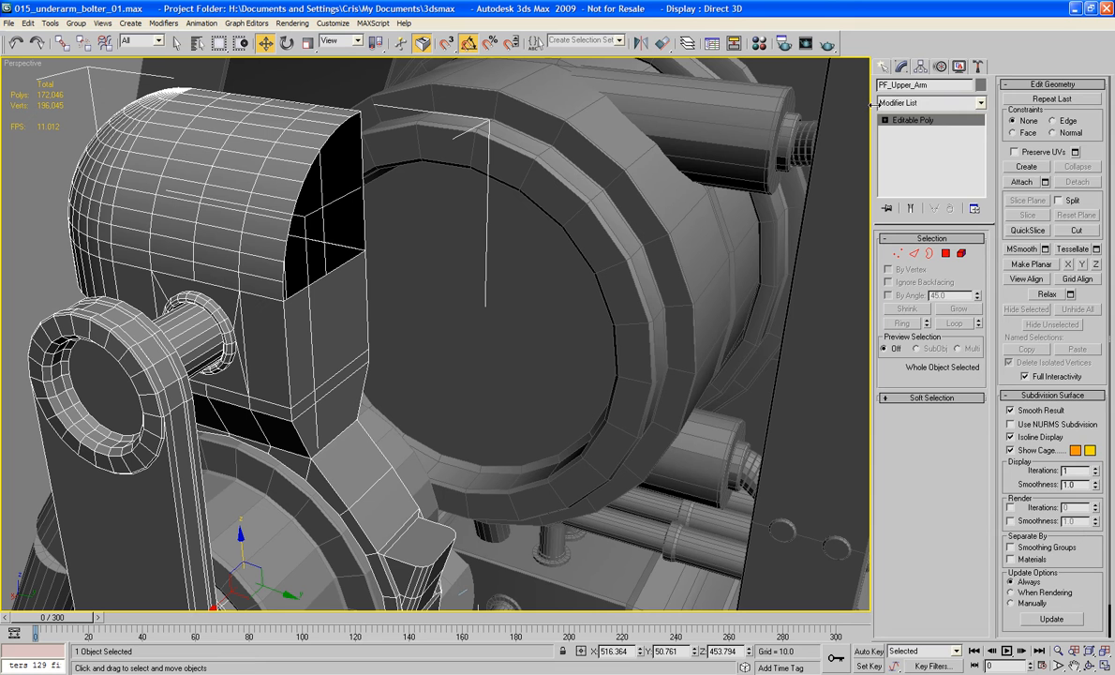
left_click(883, 68)
left_click(905, 179)
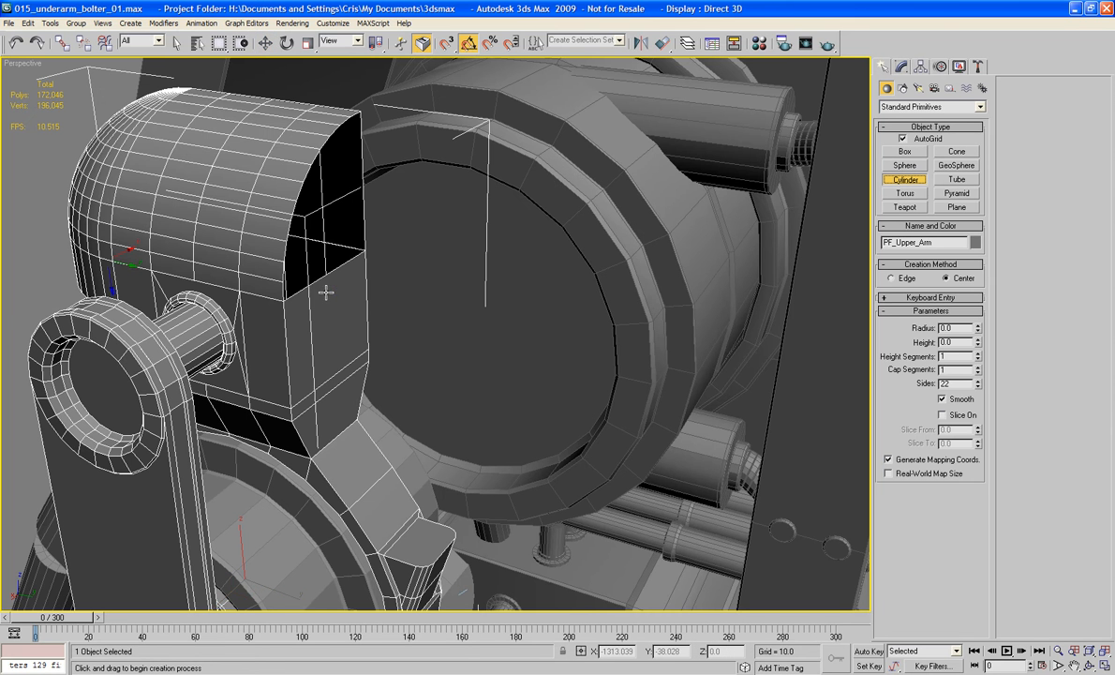
middle_click_drag(331, 302, 300, 301, "alt")
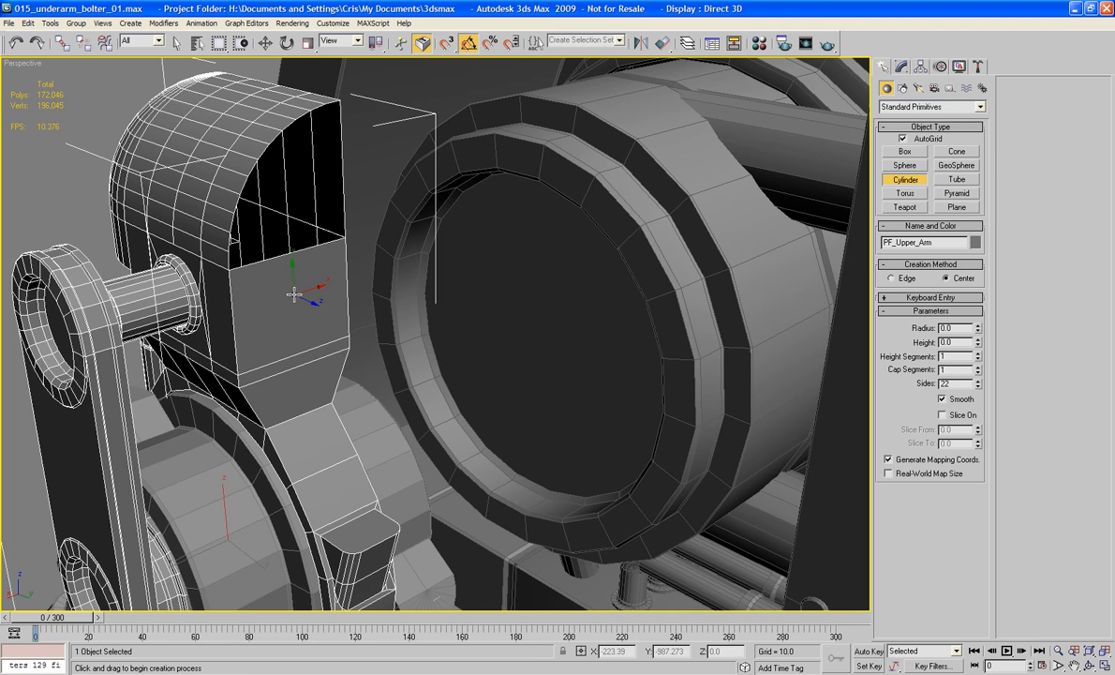
left_click_drag(293, 296, 300, 326)
left_click(300, 326)
right_click(294, 279)
Convert the new cylinder to an editable poly and delete its hidden back cap polygon.
right_click(292, 278)
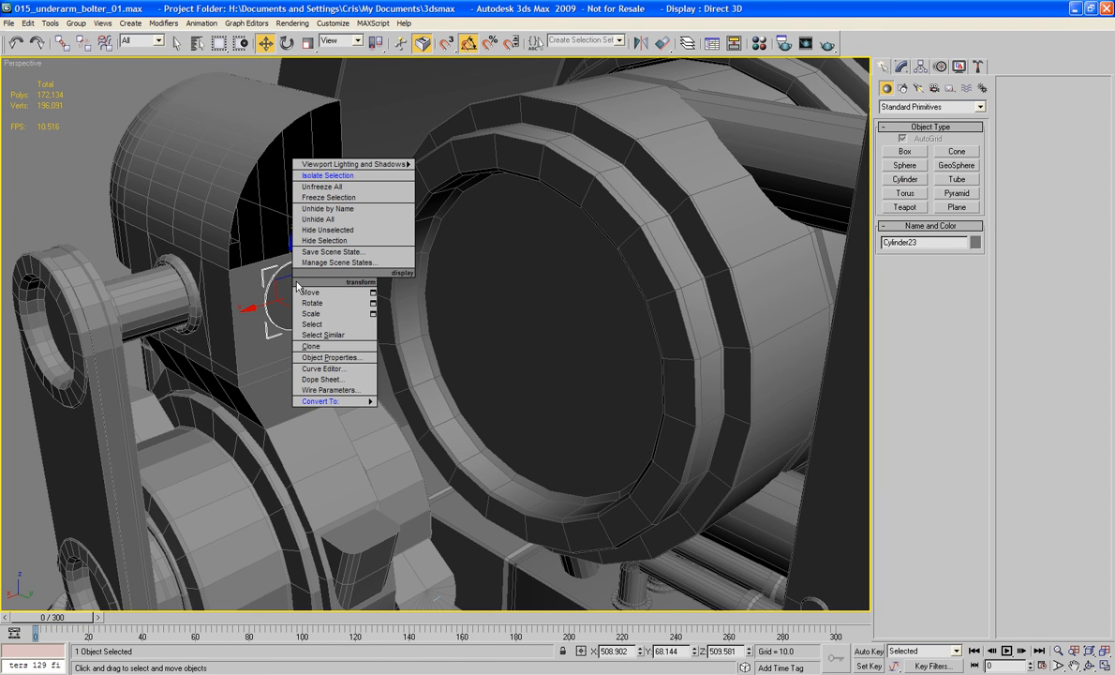
mouse_move(329, 405)
left_click(424, 411)
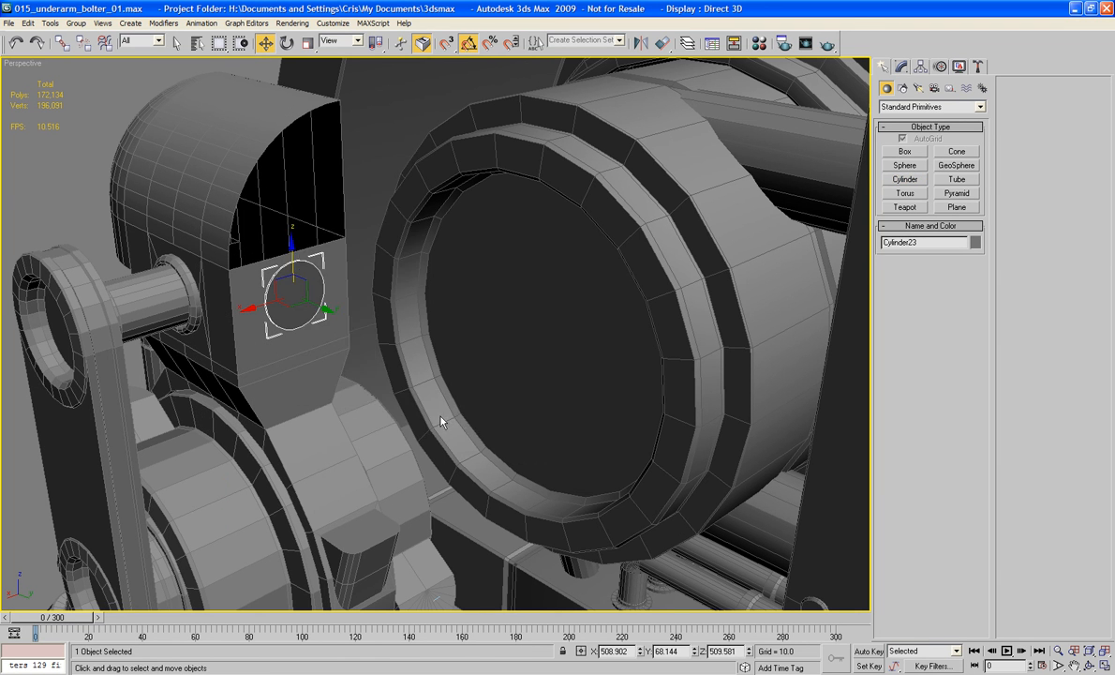
left_click(946, 253)
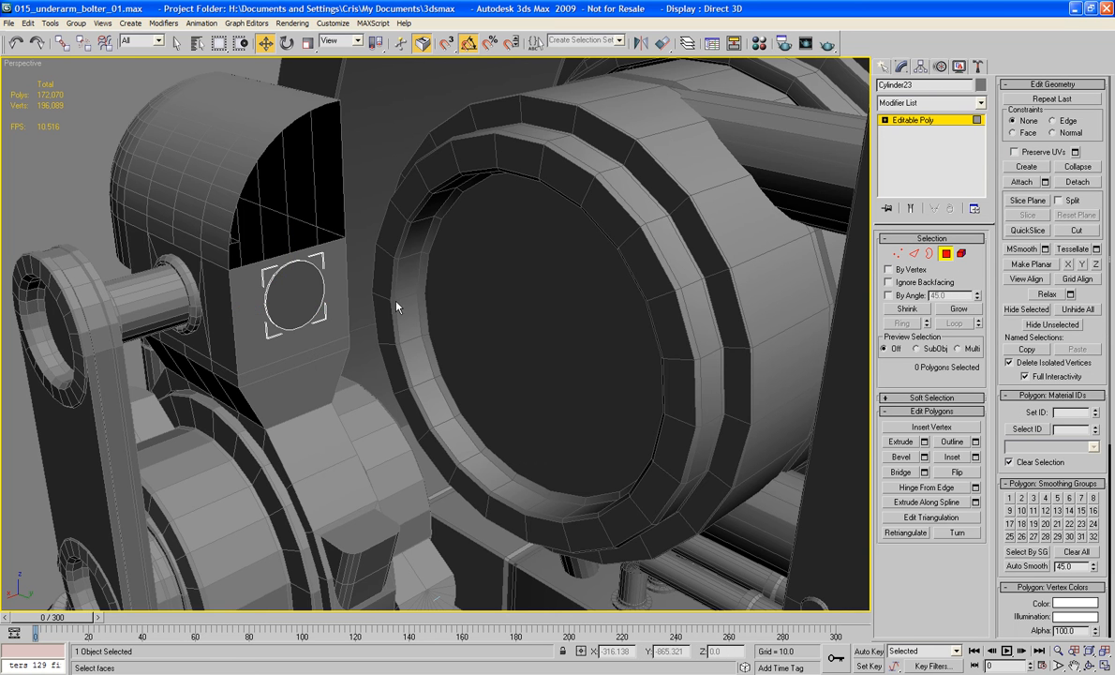
left_click(303, 291)
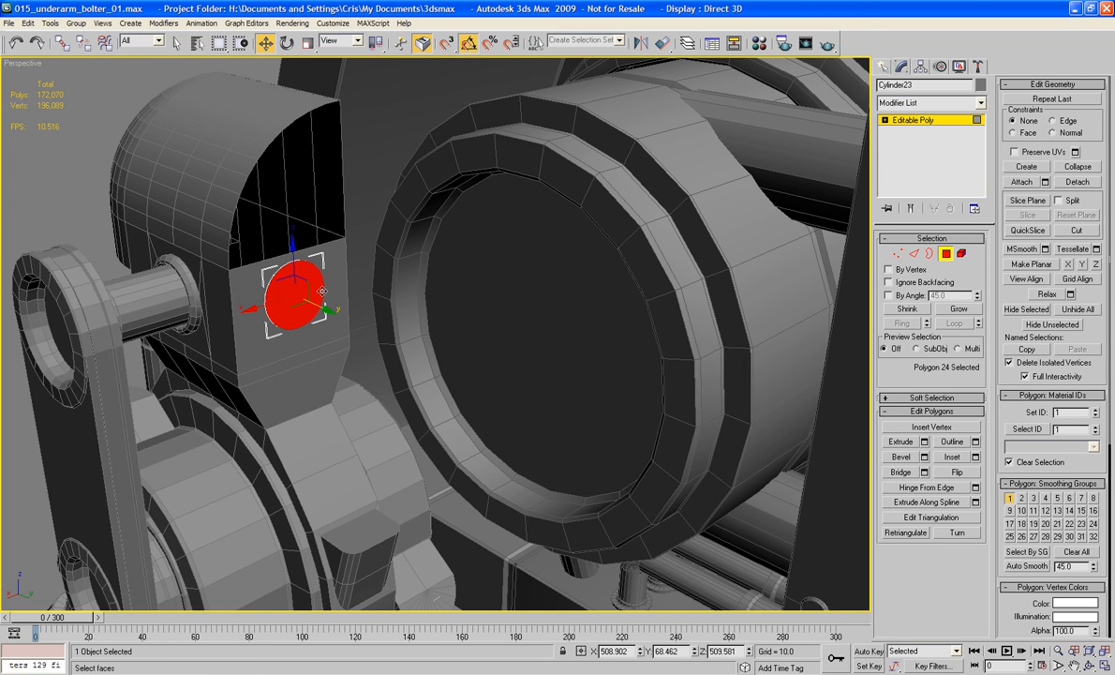
left_click(952, 311)
key("ctrl+i")
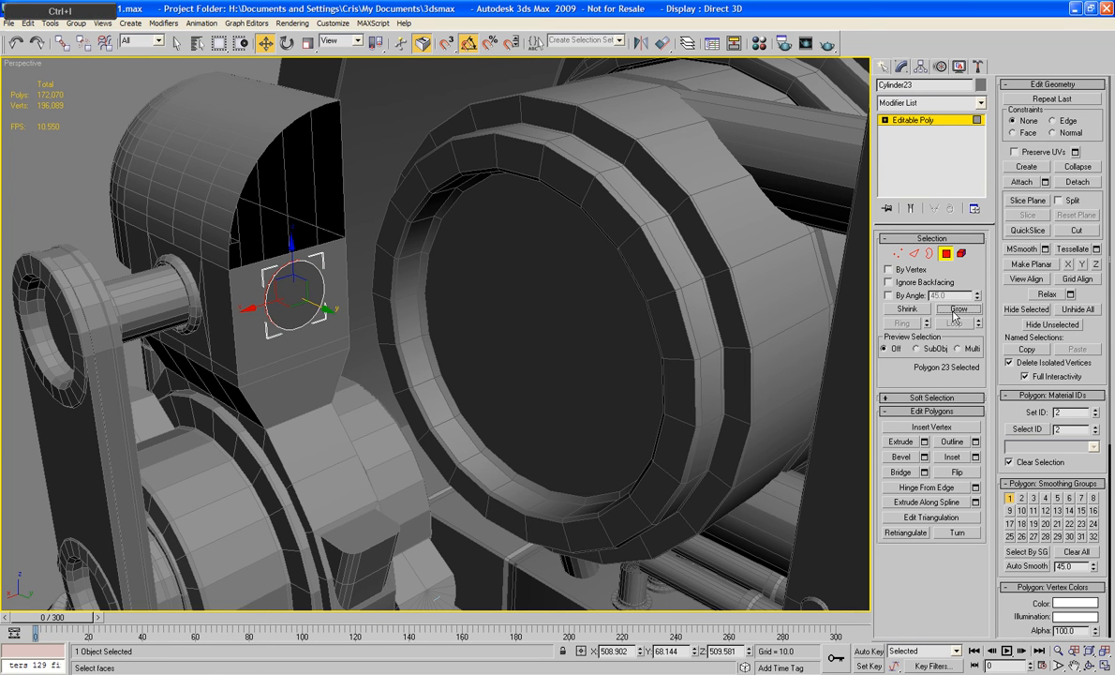
key("Delete")
left_click(945, 253)
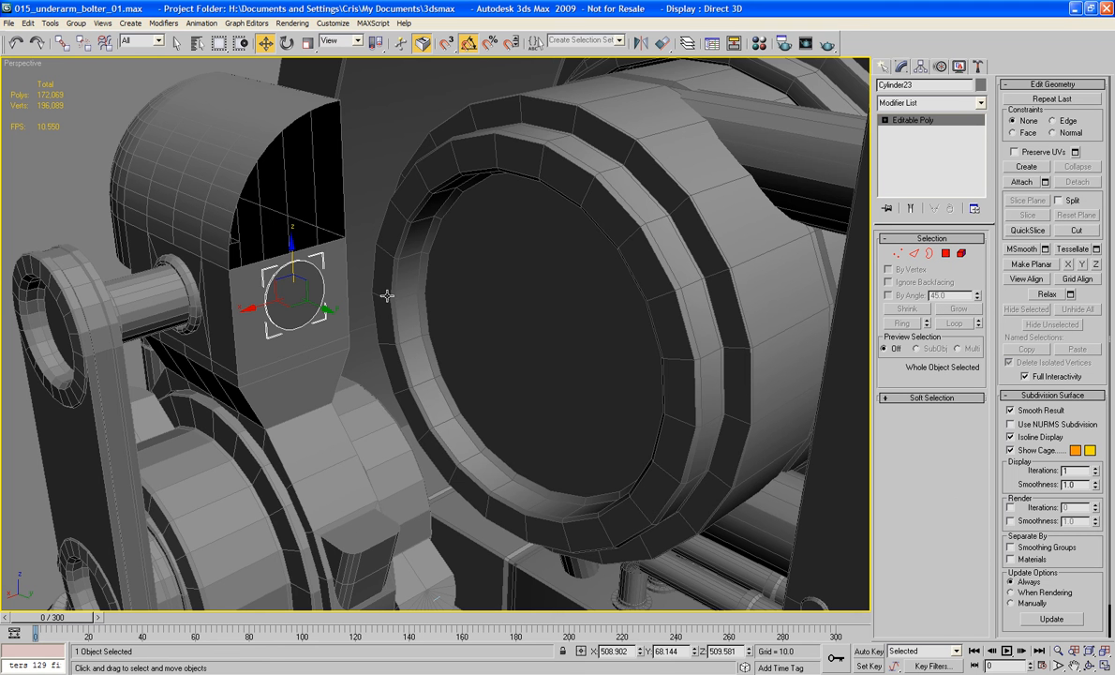
Raise the cylinder along Z into the opening of the rounded top and attach it to PF_Upper_Arm.
left_click_drag(293, 258, 294, 168)
middle_click_drag(334, 252, 501, 400, "alt")
scroll(353, 233, "up", 3)
scroll(388, 349, "up", 2)
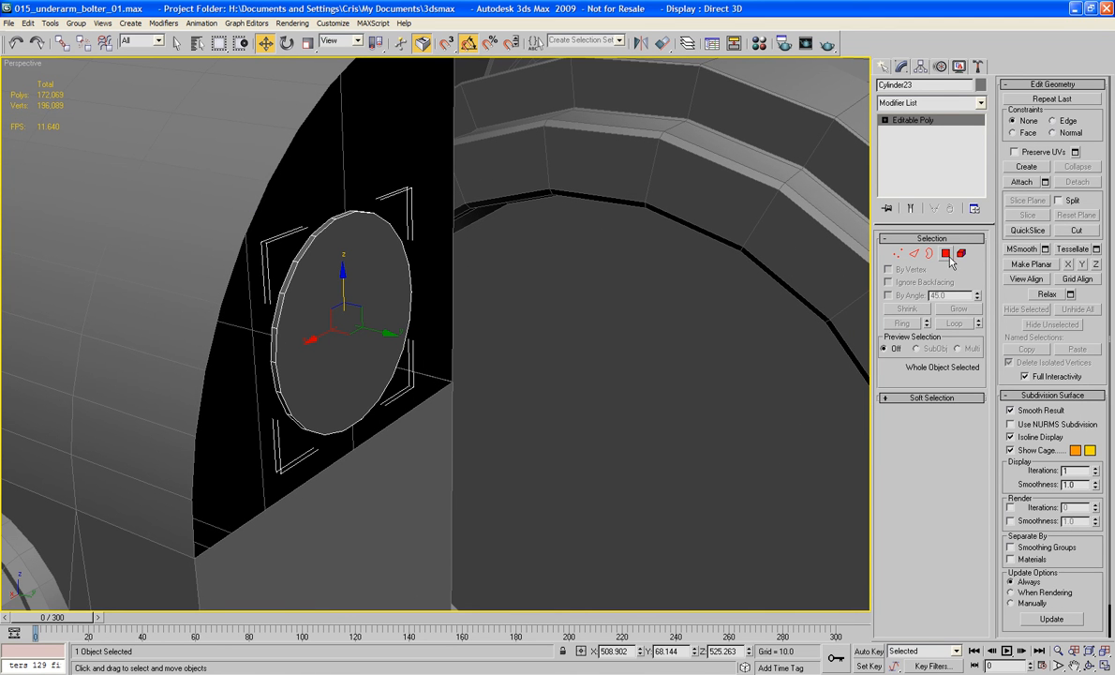
left_click(228, 175)
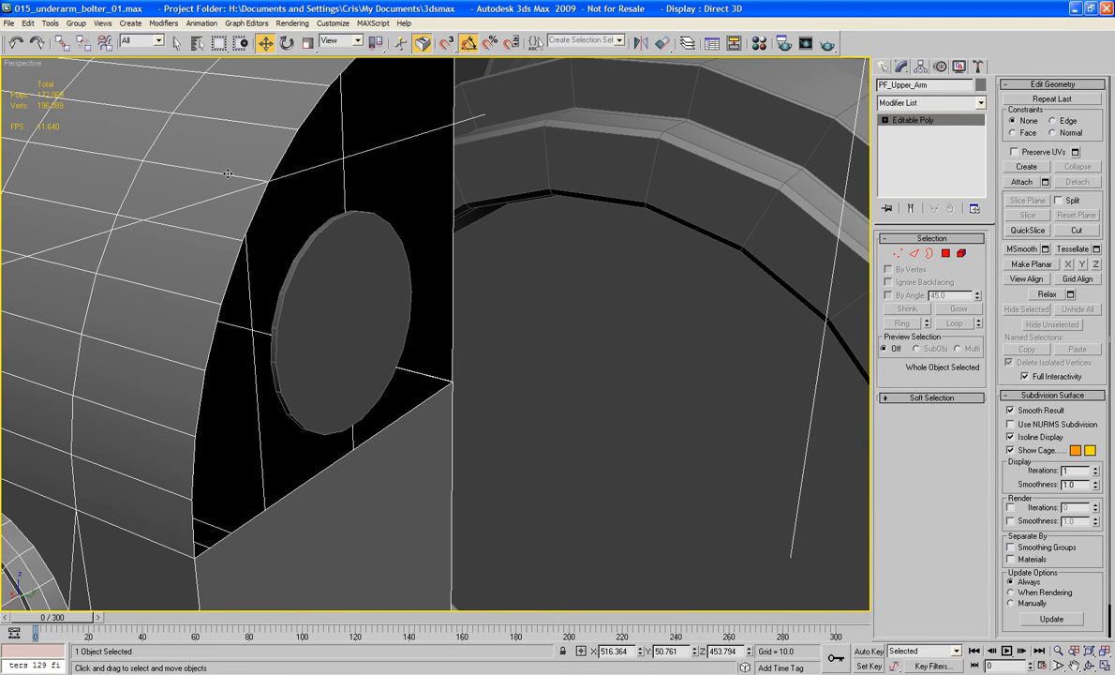
left_click(1022, 182)
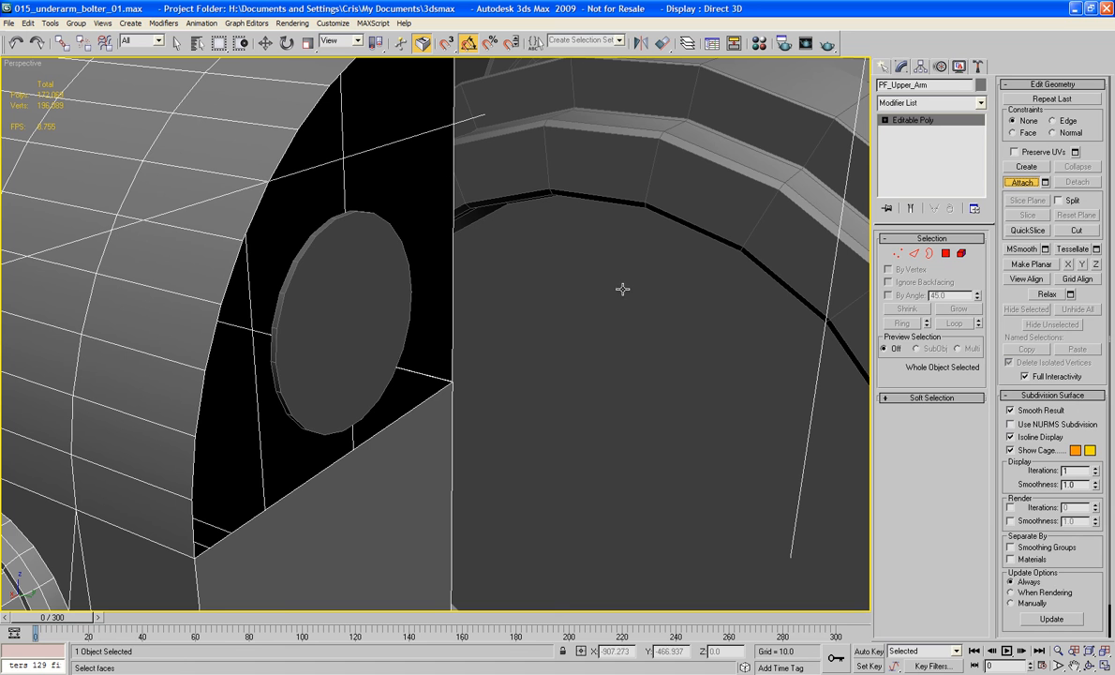
left_click(398, 316)
Bridge a back rim edge of the cylinder to the nearest edge of the opening's curved side.
left_click(914, 253)
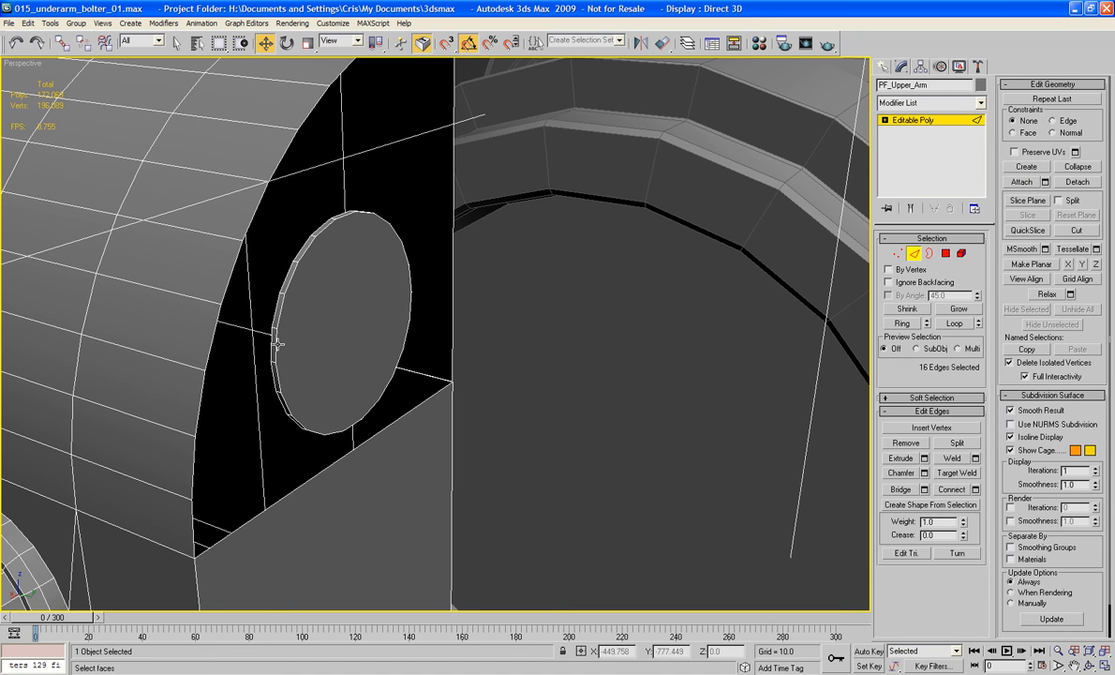
left_click(278, 305)
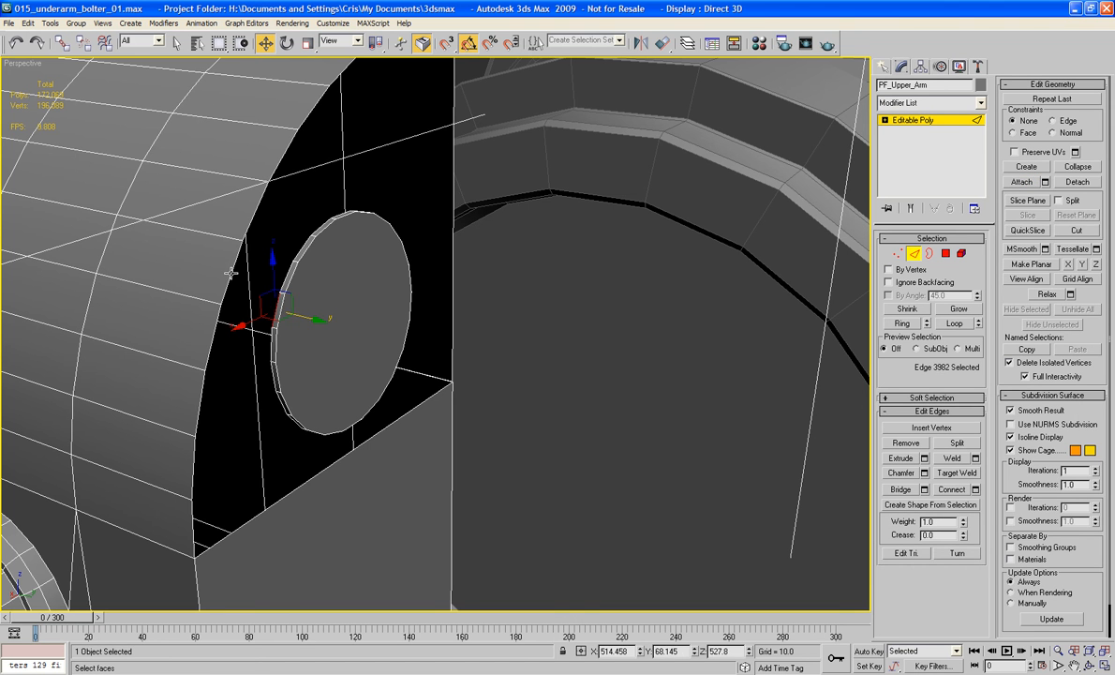
left_click(232, 263, "ctrl")
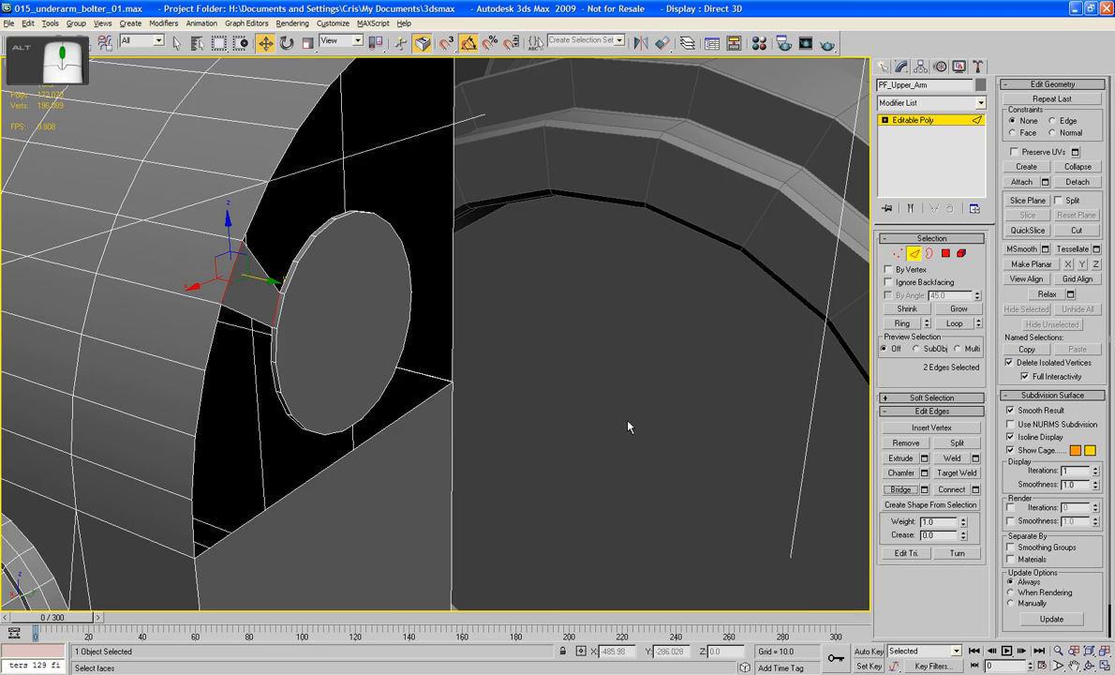
Bridge a rim edge on the cylinder's opposite side to the long straight vertical edge of the opening.
middle_click_drag(583, 390, 577, 450, "alt")
scroll(325, 351, "down", 2)
middle_click_drag(325, 350, 467, 316)
scroll(216, 267, "up", 3)
middle_click_drag(215, 267, 327, 325)
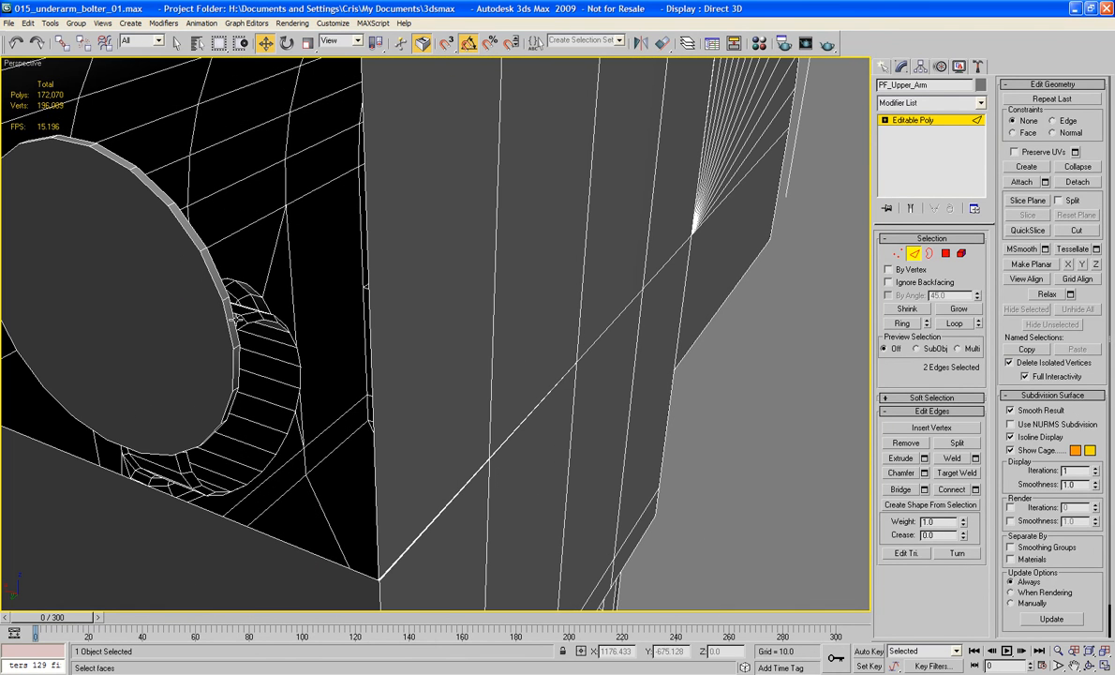
left_click(228, 305)
left_click(371, 306, "ctrl")
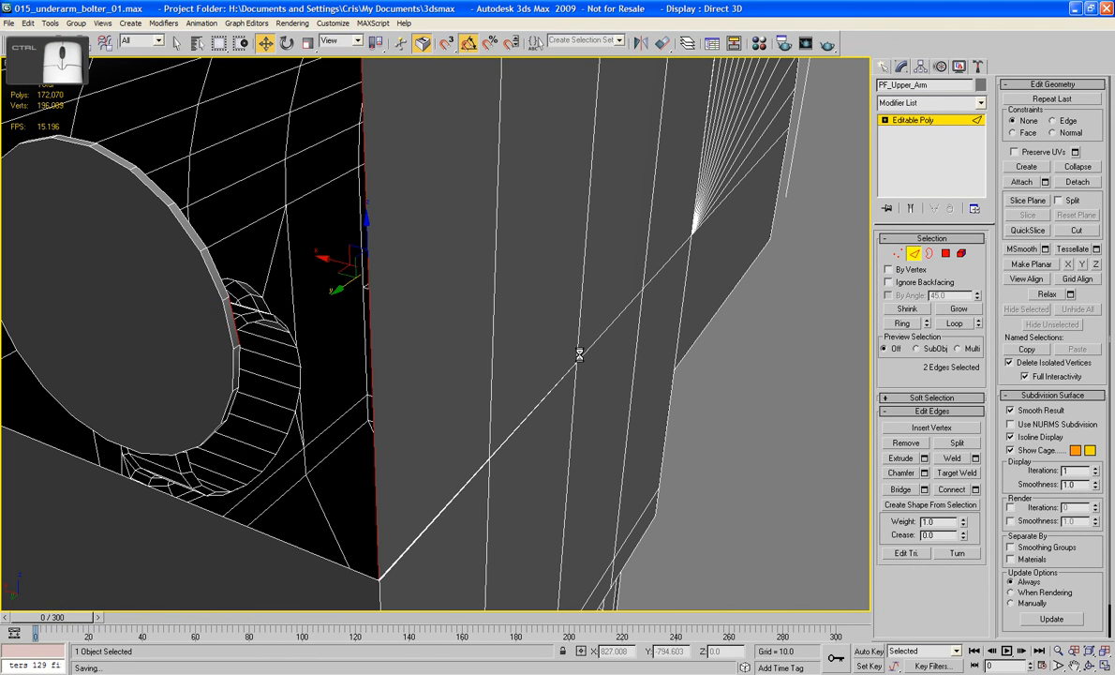
Cap the two remaining border gaps above and below the cylinder to close the flat end, and leave border editing.
middle_click_drag(848, 459, 629, 459, "alt")
scroll(629, 460, "down", 3)
mouse_move(633, 398)
middle_mouse_down()
mouse_move(639, 491)
mouse_move(647, 476)
mouse_move(608, 391)
mouse_move(619, 394)
middle_mouse_up()
scroll(619, 394, "up", 3)
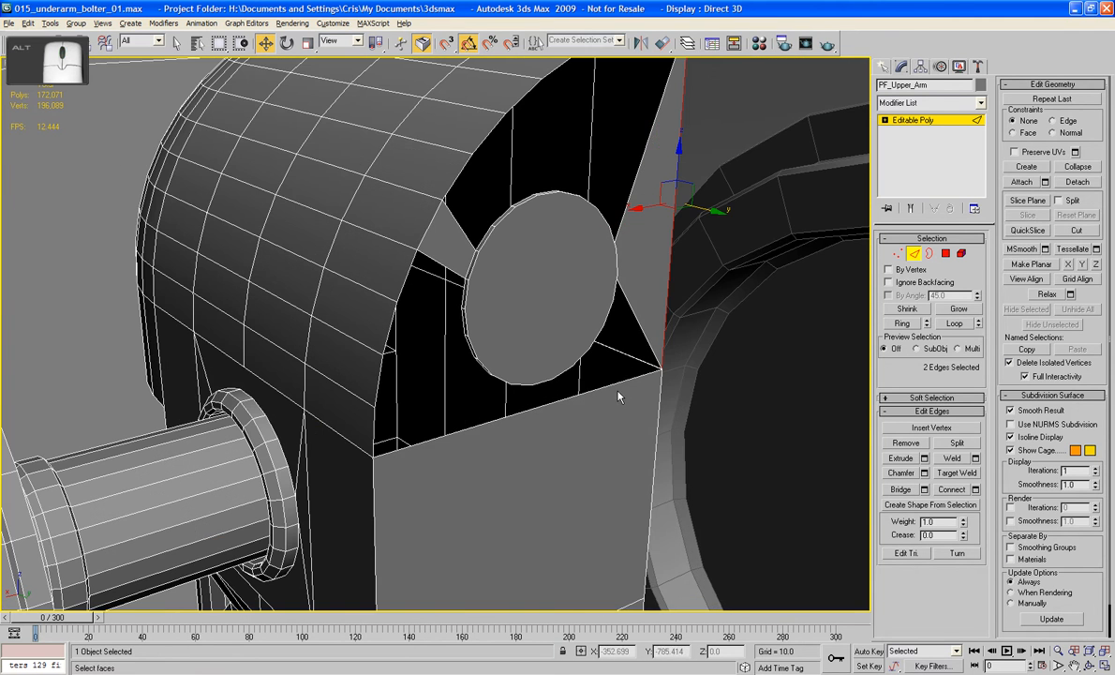
left_click(930, 255)
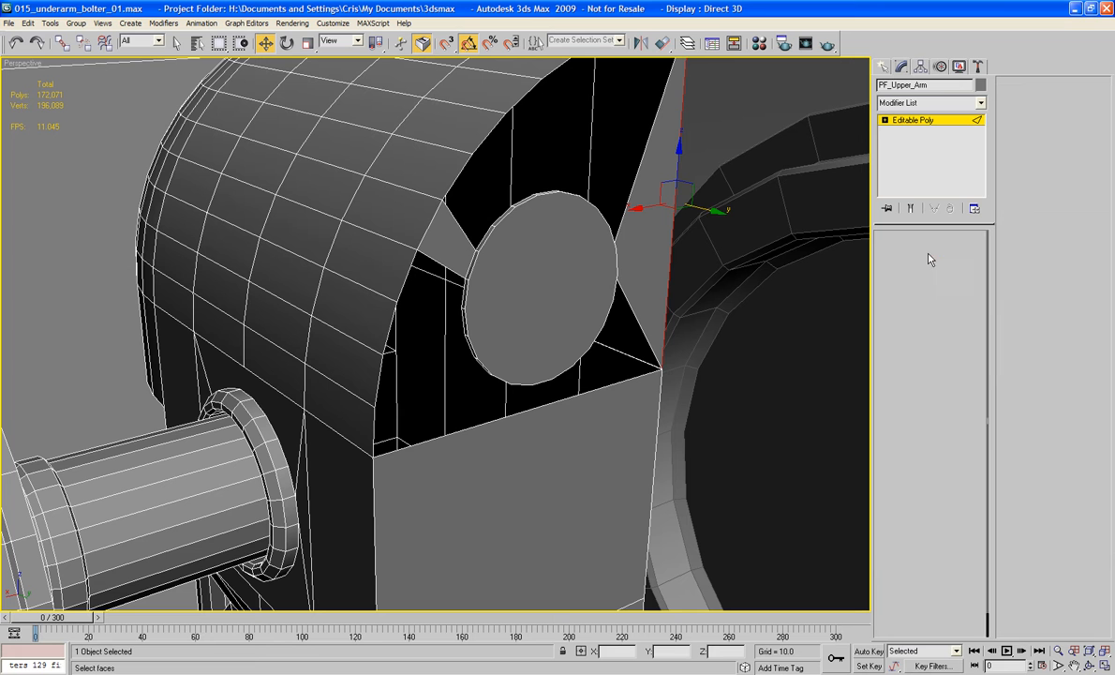
left_click(489, 227)
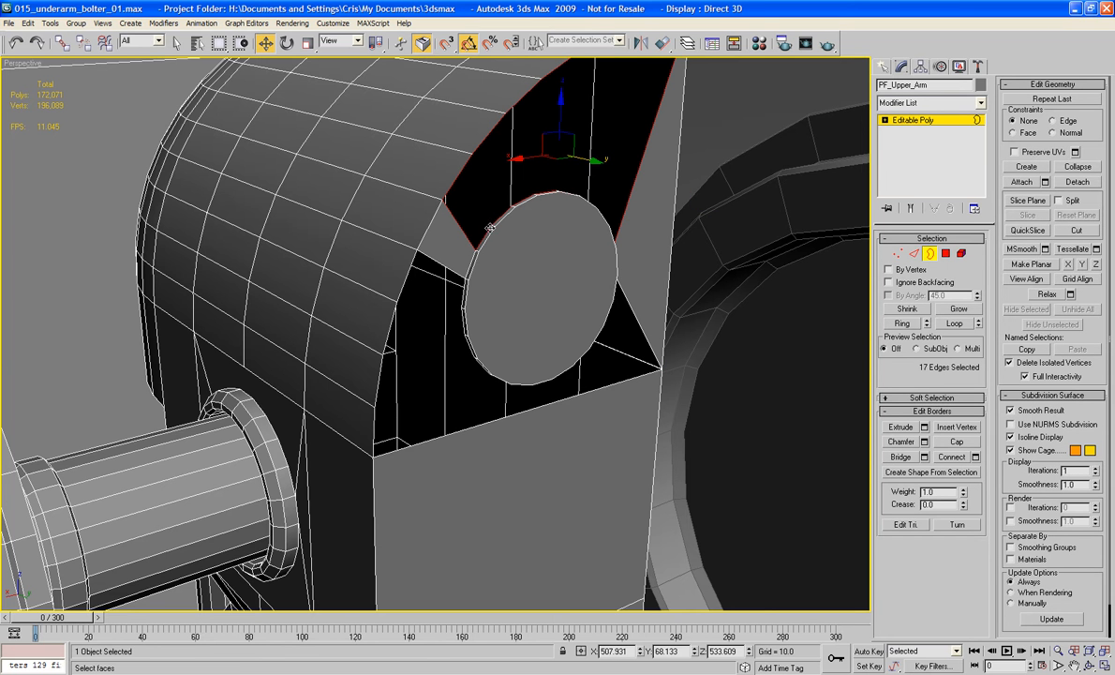
left_click(956, 441)
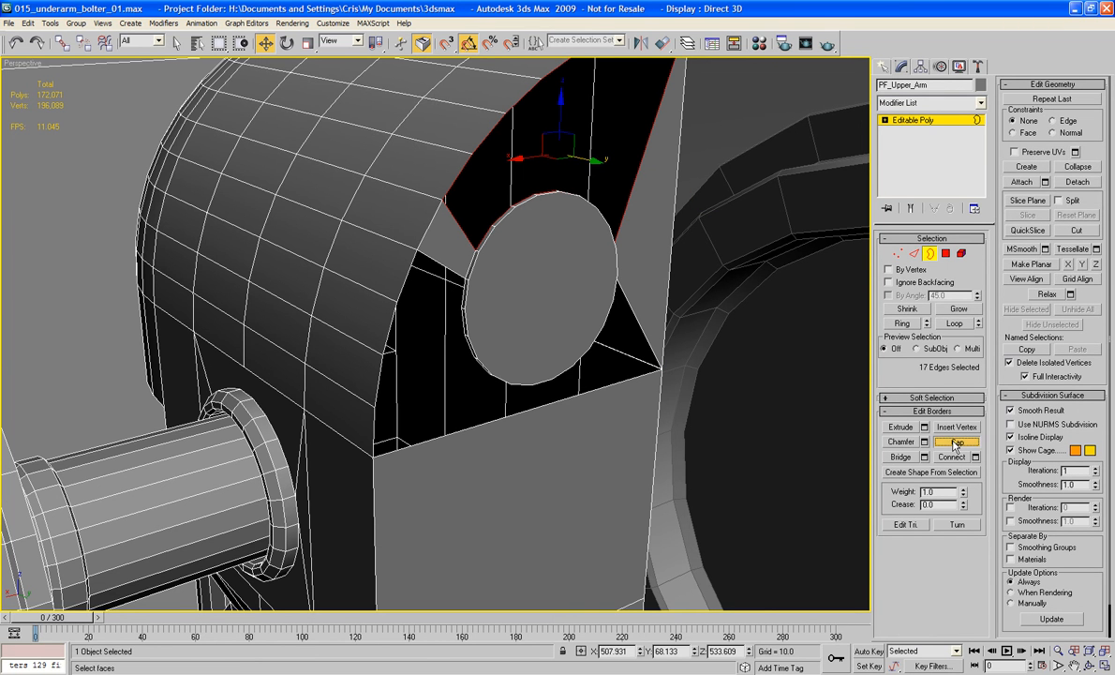
left_click(578, 398)
left_click(971, 442)
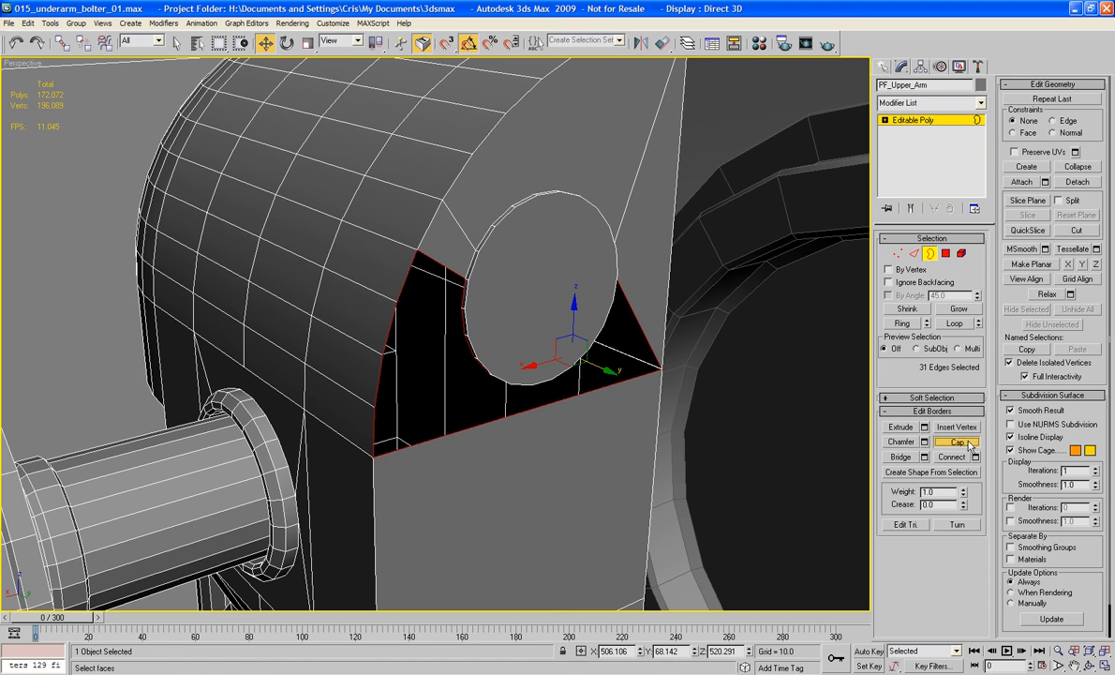
left_click(931, 254)
middle_click_drag(599, 401, 553, 353)
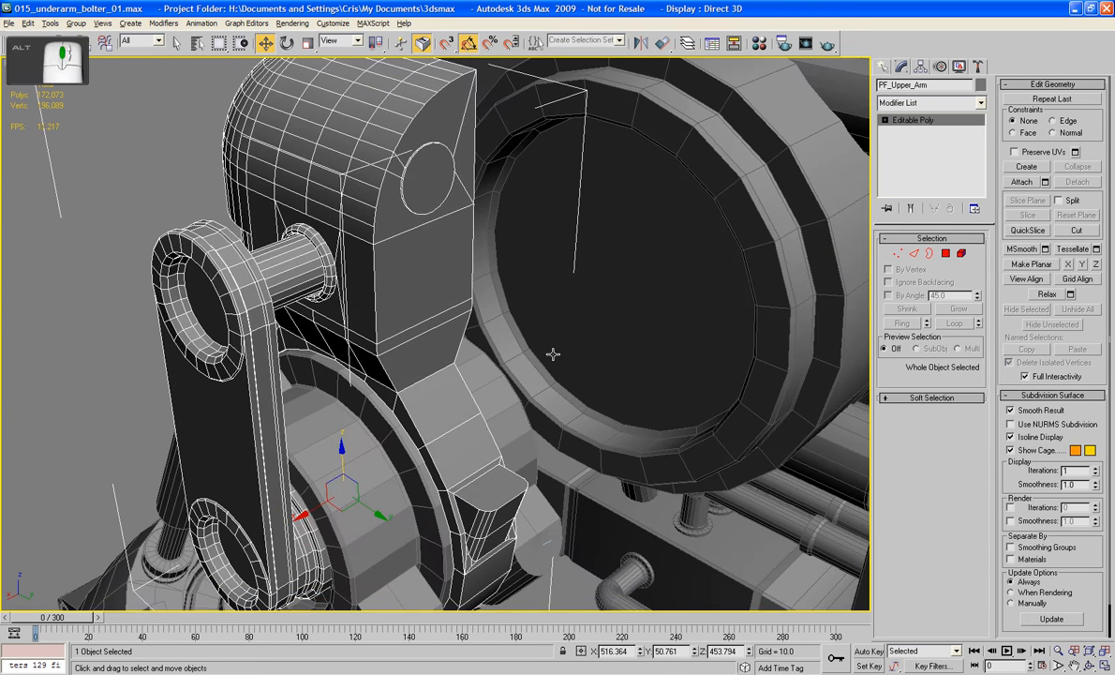
Bevel the circular face on the upper arm's end block inward to form a recessed hole with a raised, bevelled rim.
left_click(947, 255)
left_click(428, 178)
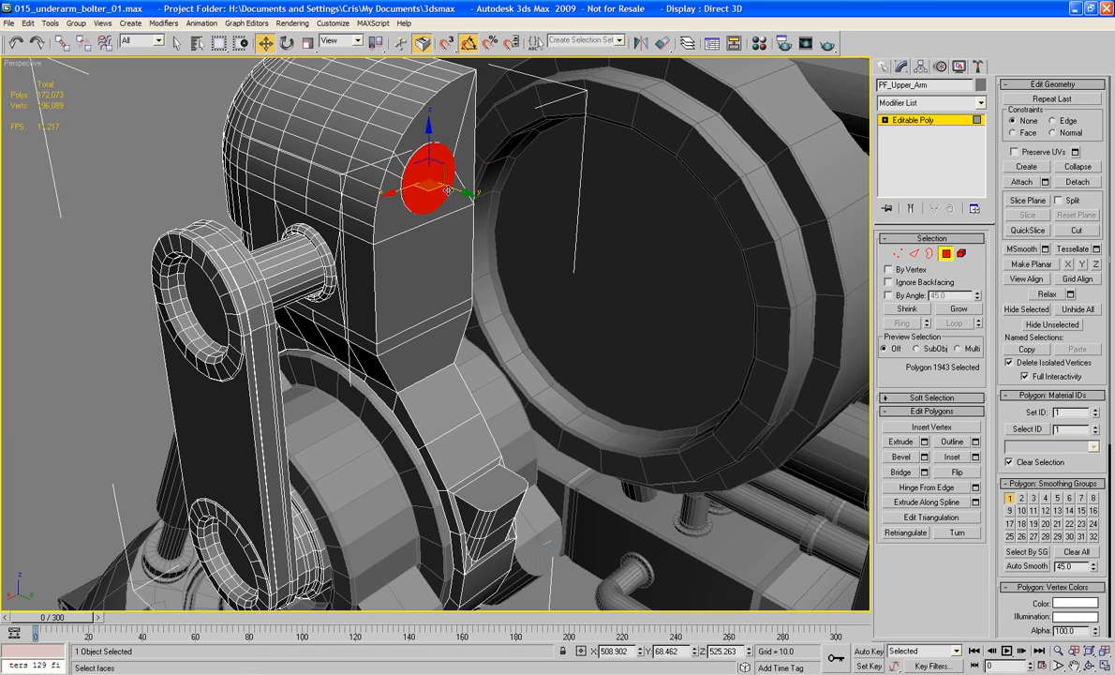
middle_click_drag(429, 178, 581, 264, "alt")
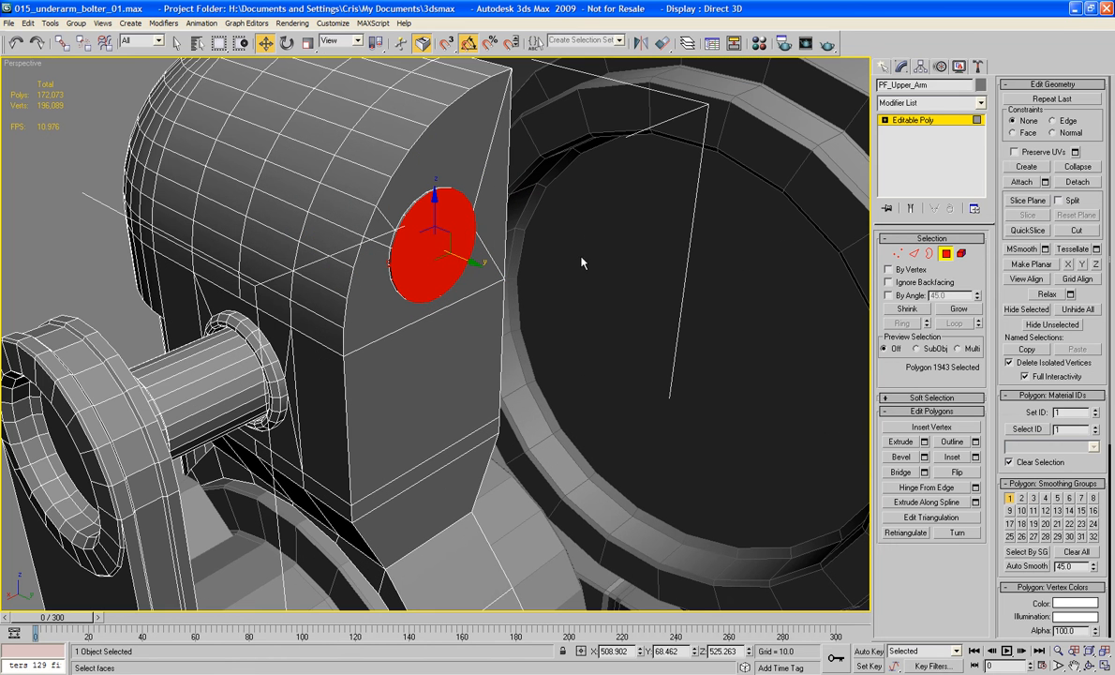
left_click(900, 457)
left_click_drag(405, 234, 437, 265)
middle_click_drag(438, 264, 398, 193, "alt")
left_click(398, 195)
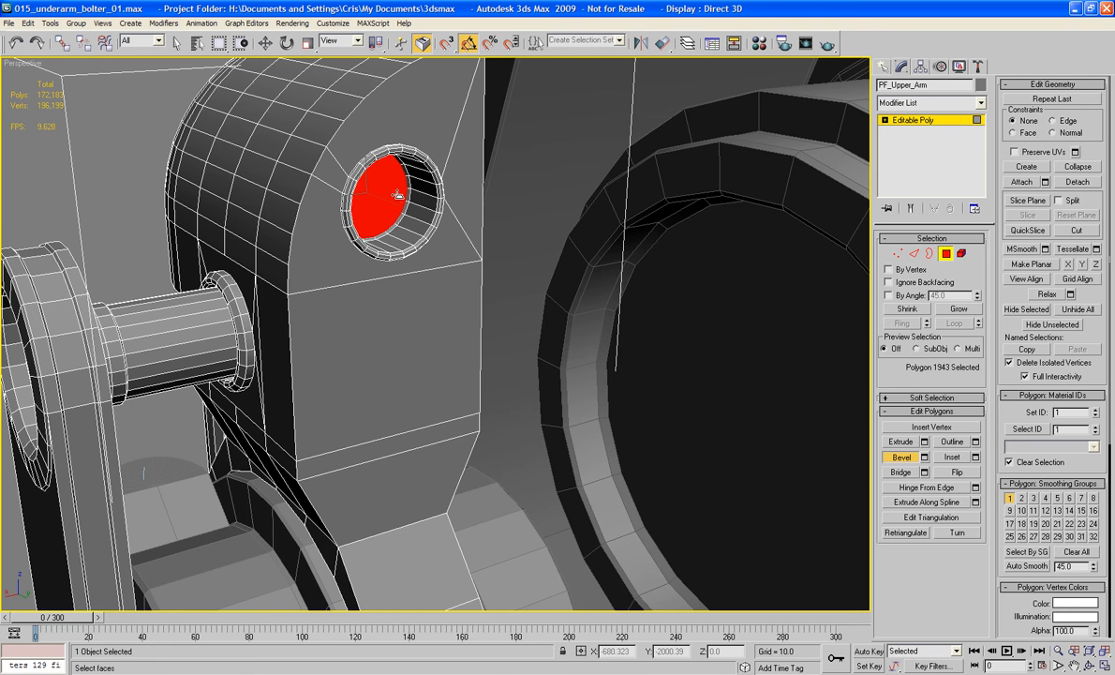
Bevel the recess floor inward to a much smaller disc and move that disc down about 1.8 units in Z.
middle_click_drag(373, 194, 367, 296, "alt")
scroll(362, 200, "up", 3)
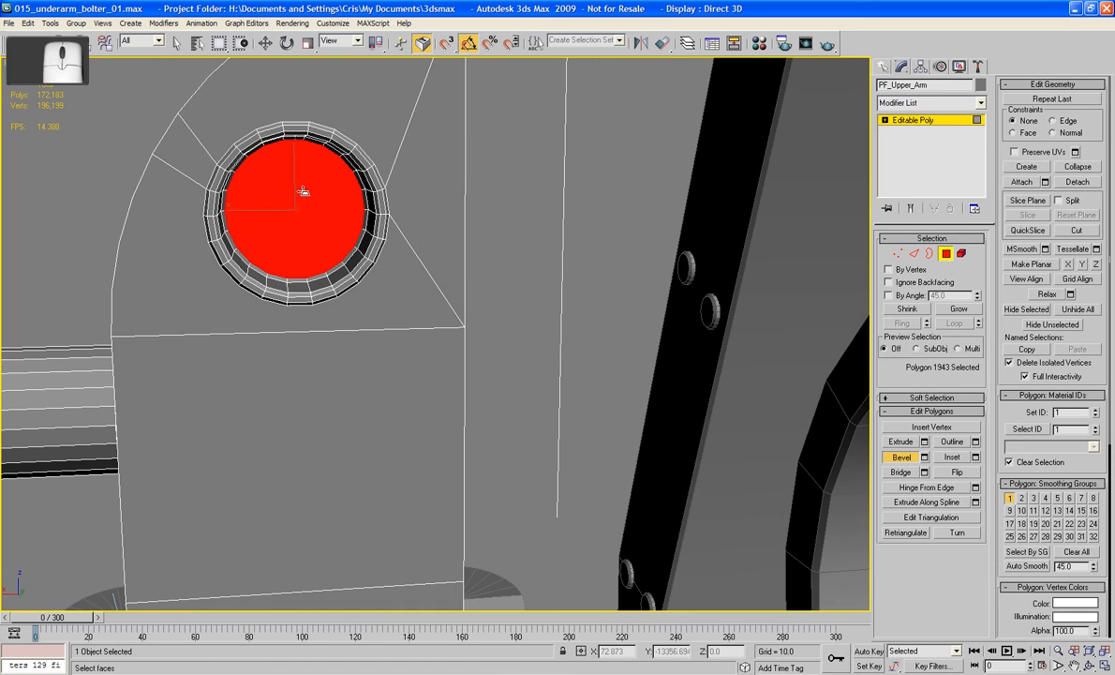
left_click_drag(297, 214, 297, 212)
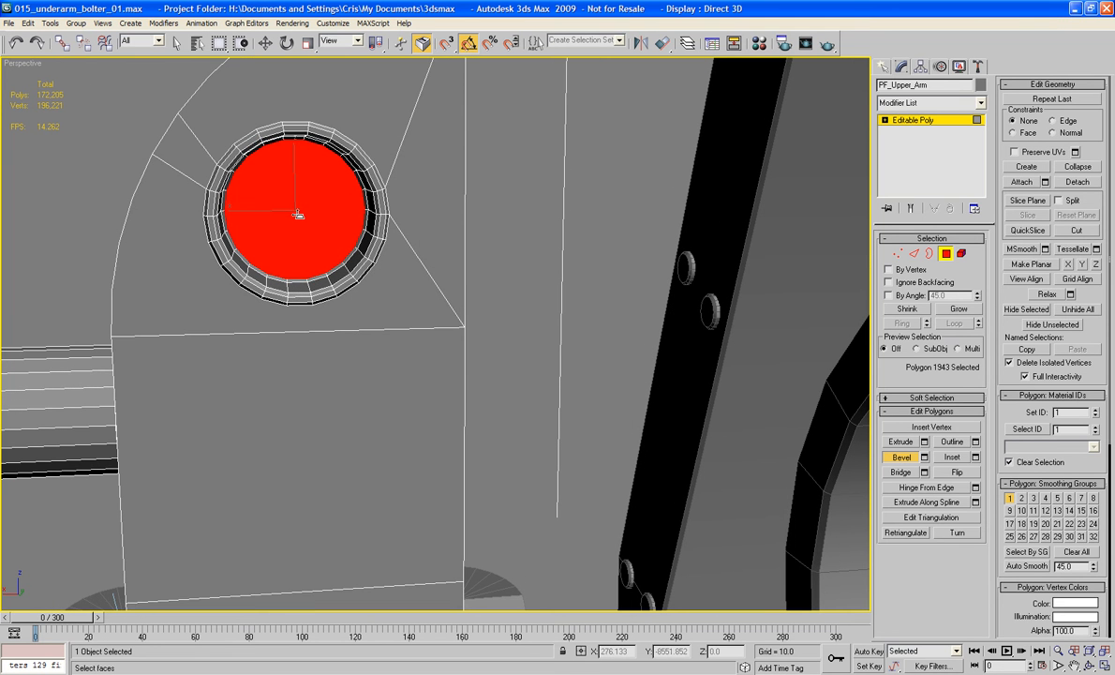
left_click(299, 228)
scroll(299, 228, "down", 3)
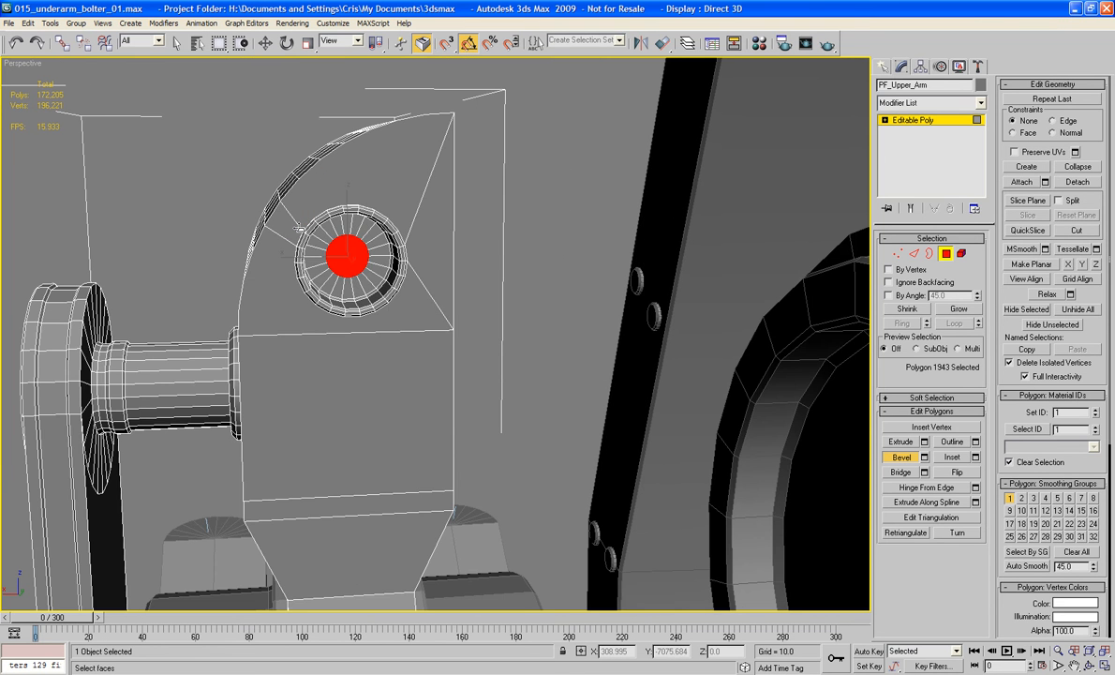
key("w")
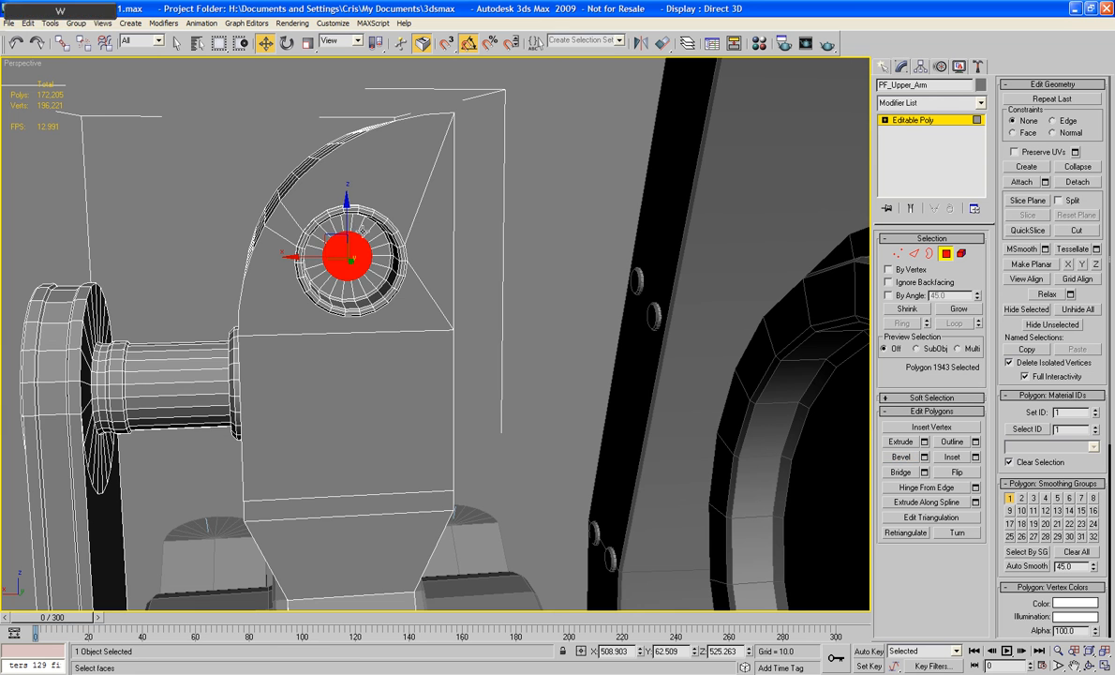
left_click_drag(355, 219, 354, 240)
Bevel the small disc outward into a round pipe protruding from the recess, stepping up to a slightly thicker outer section.
middle_click_drag(354, 240, 375, 244, "alt")
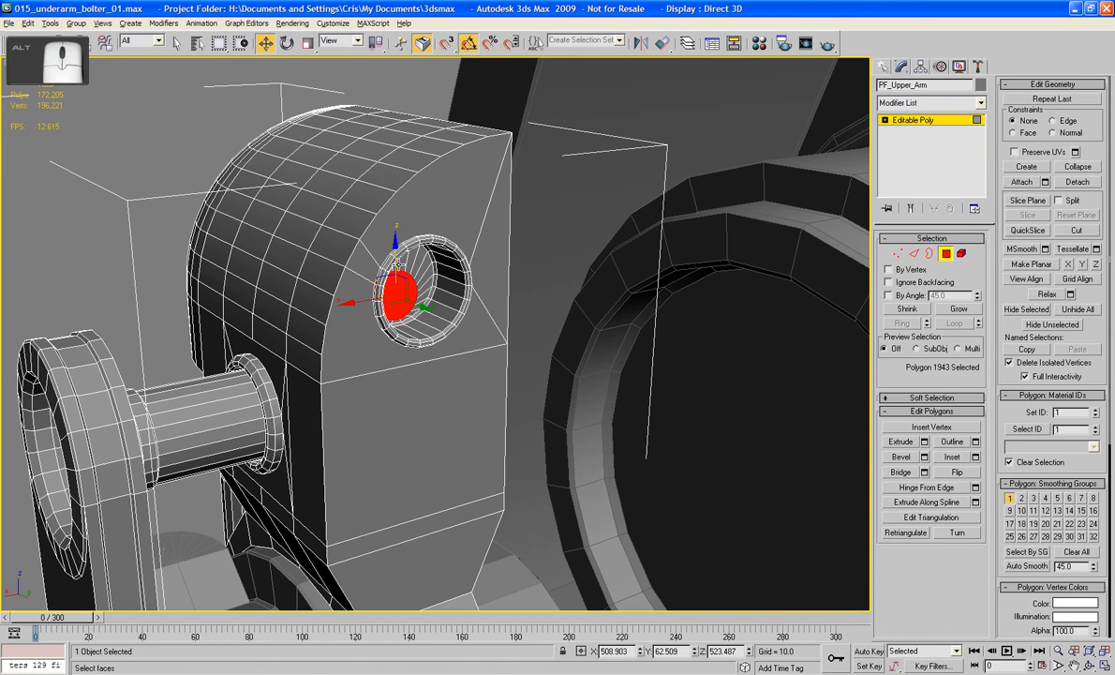
left_click(895, 457)
left_click_drag(398, 303, 403, 263)
left_click(403, 264)
middle_click_drag(574, 409, 553, 315, "alt")
scroll(553, 316, "up", 3)
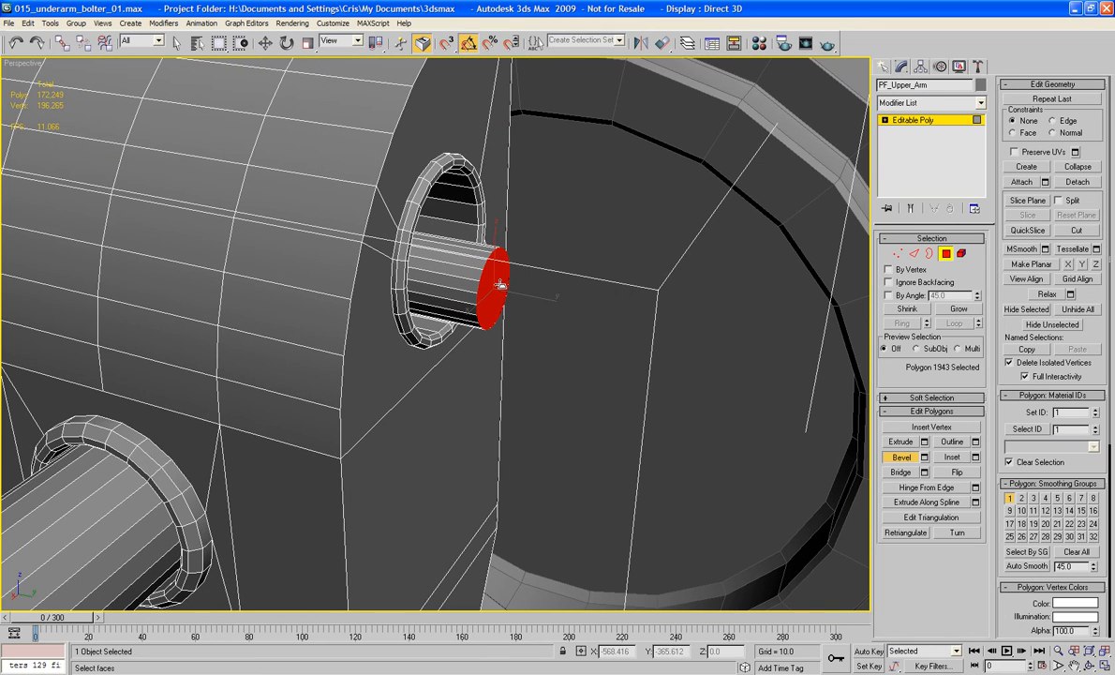
mouse_move(495, 279)
left_mouse_down()
mouse_move(497, 288)
mouse_move(502, 261)
left_mouse_up()
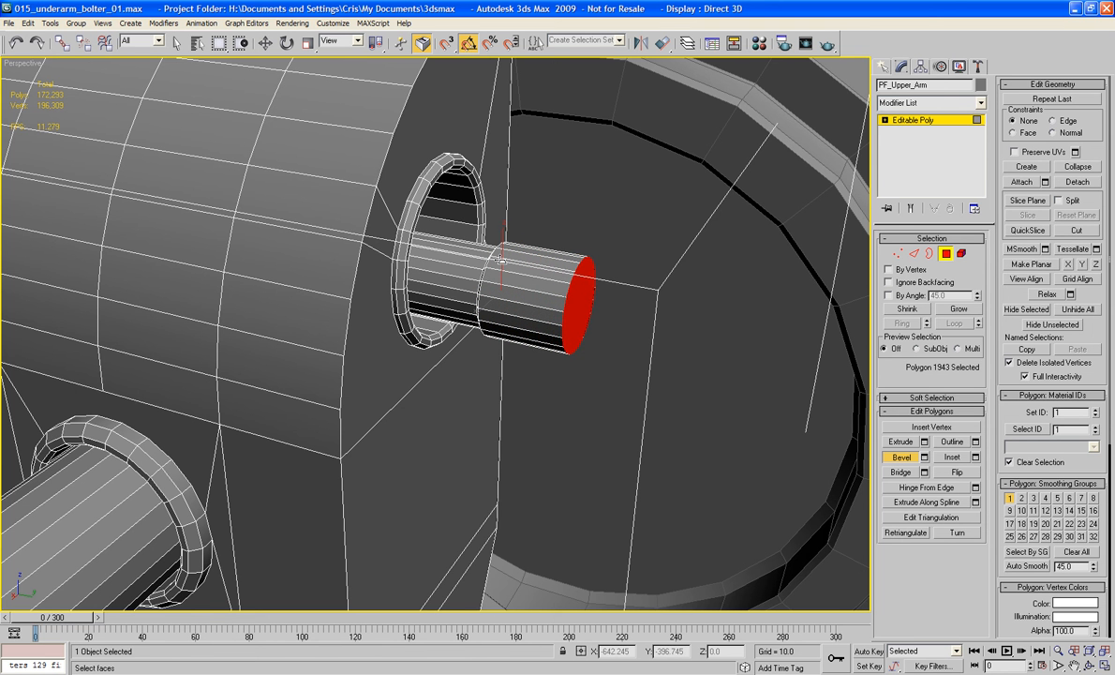
Set up Hinge From Edge for the pipe's end face, picking an edge on the lower side of that face as the hinge.
middle_click_drag(623, 323, 684, 347, "alt")
left_click(975, 487)
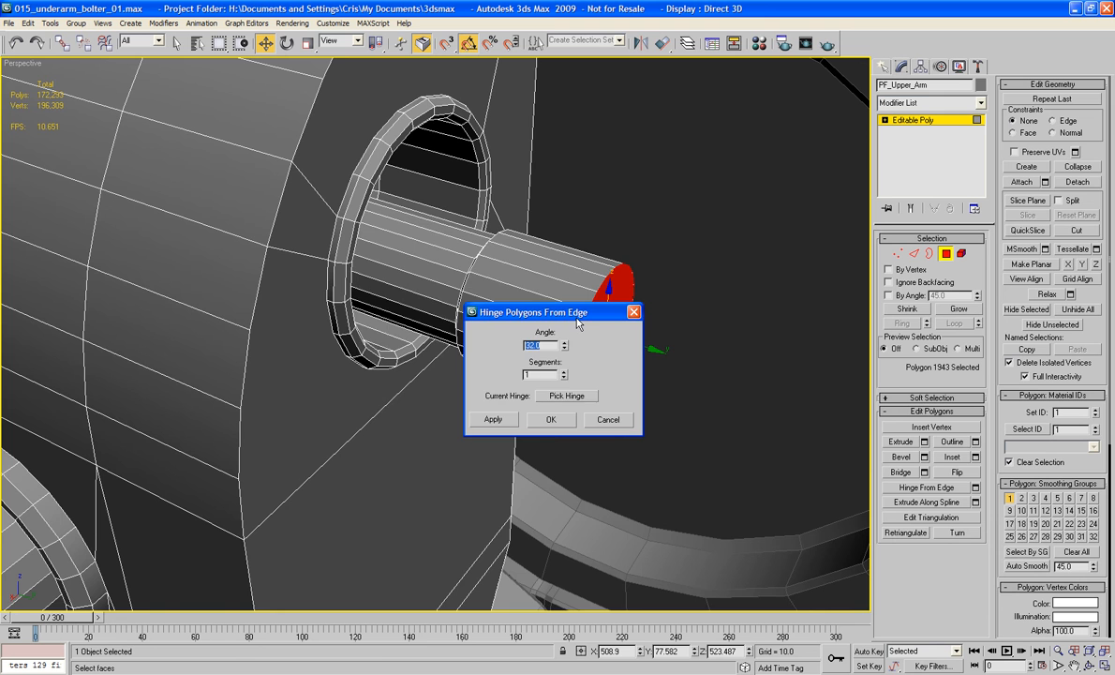
left_click_drag(578, 315, 410, 292)
middle_click_drag(533, 360, 532, 405, "alt")
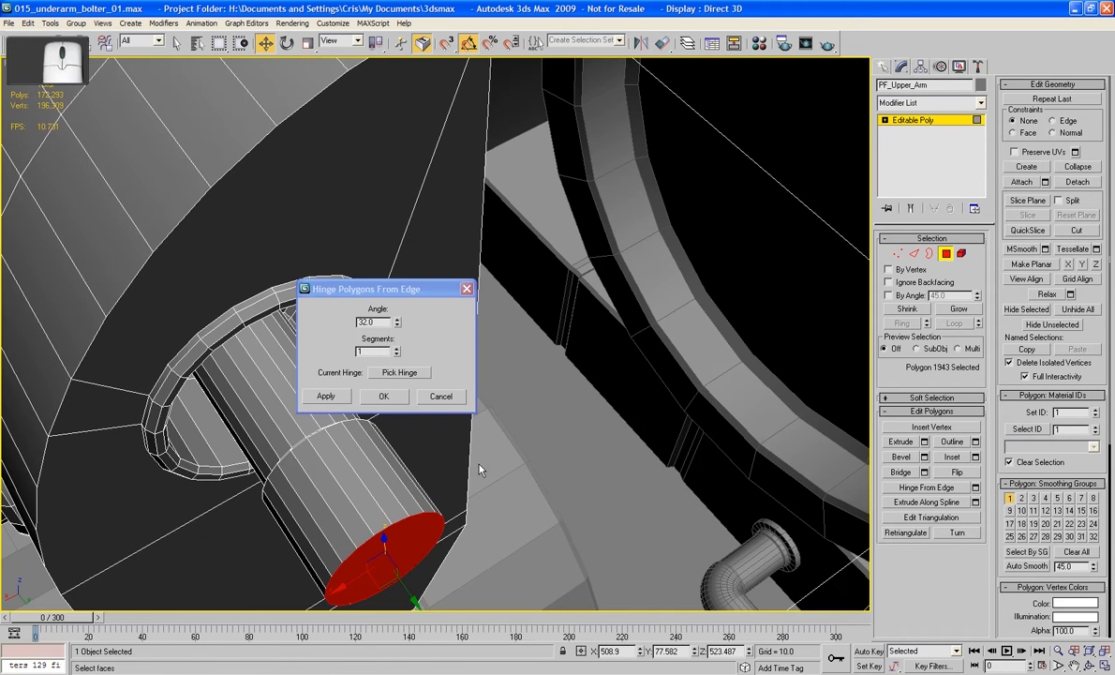
middle_click_drag(479, 463, 359, 466, "alt")
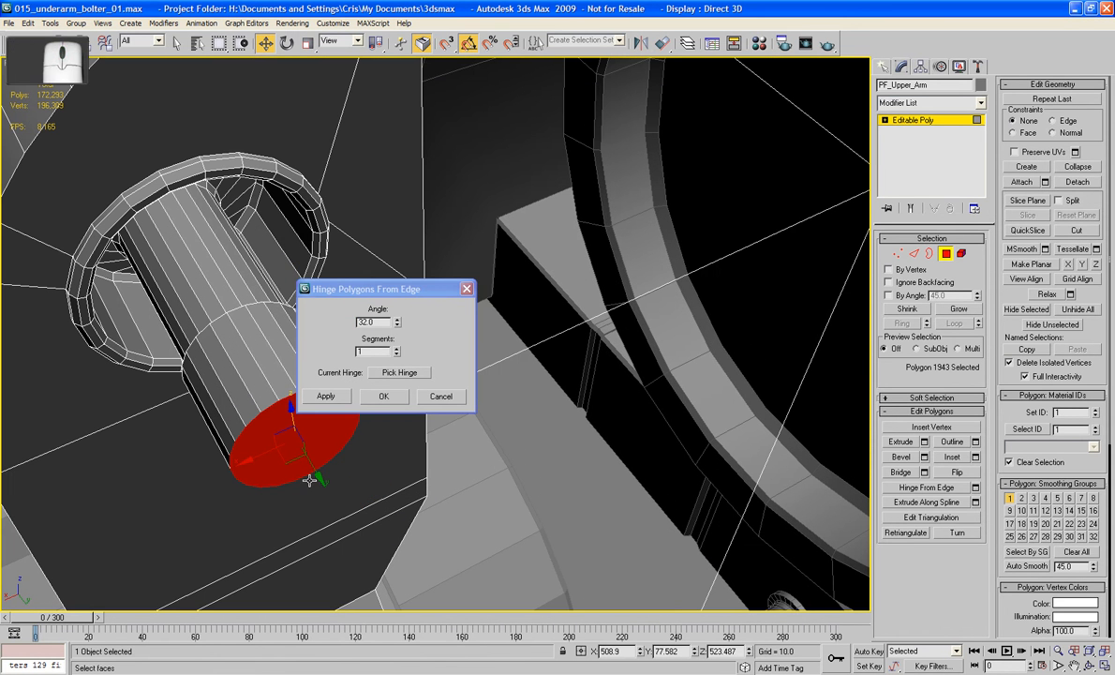
left_click(400, 372)
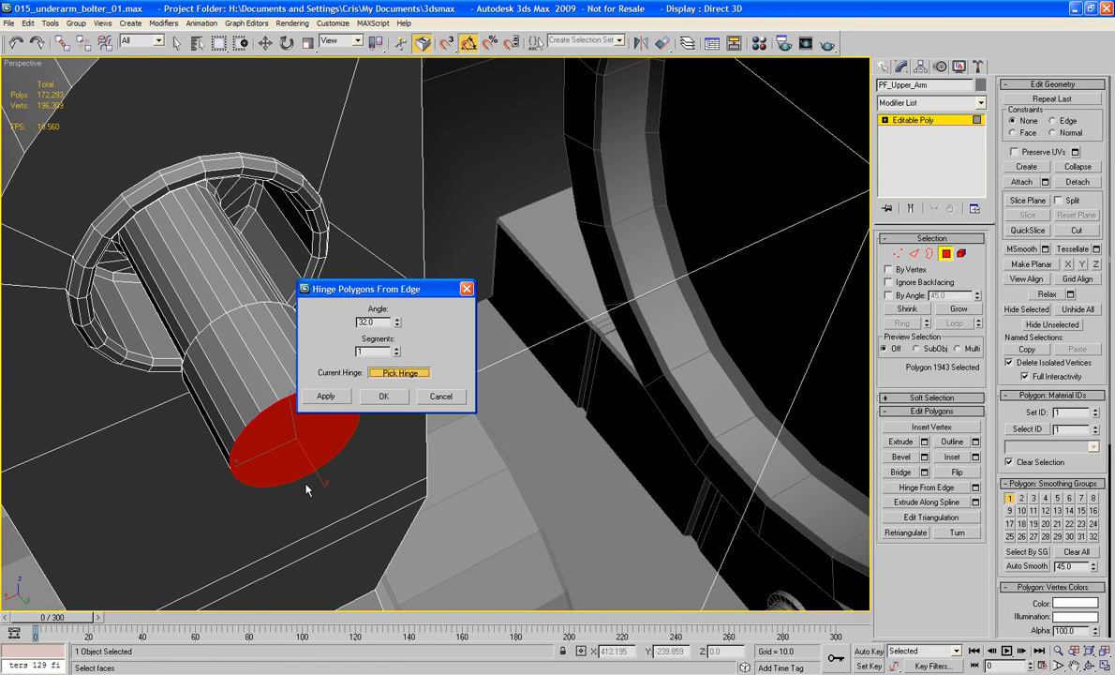
left_click(370, 433)
Hinge the pipe's end face through a 90-degree angle with 9 segments to form the downward elbow.
double_click(379, 322)
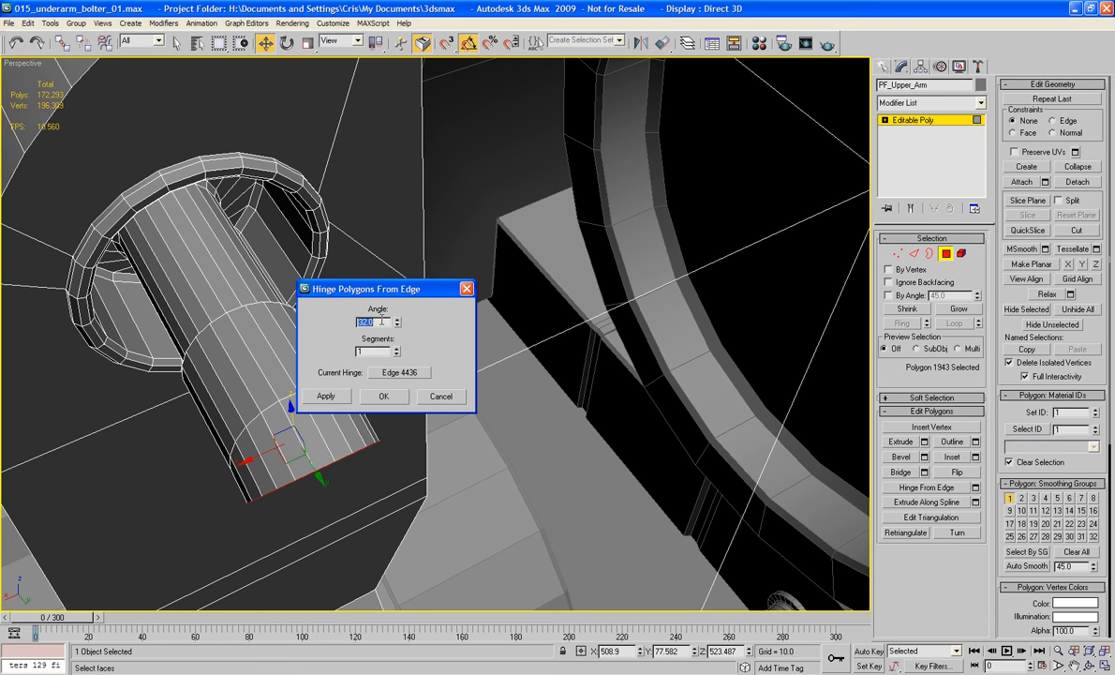
type("09")
key("Tab")
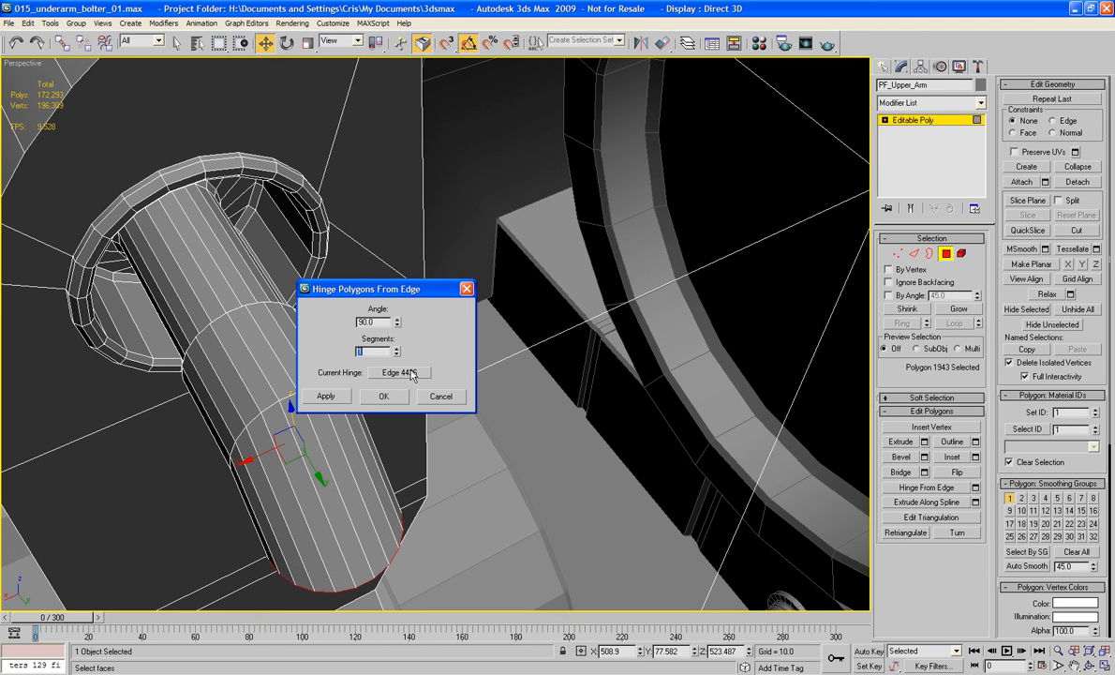
type("10")
key("Tab")
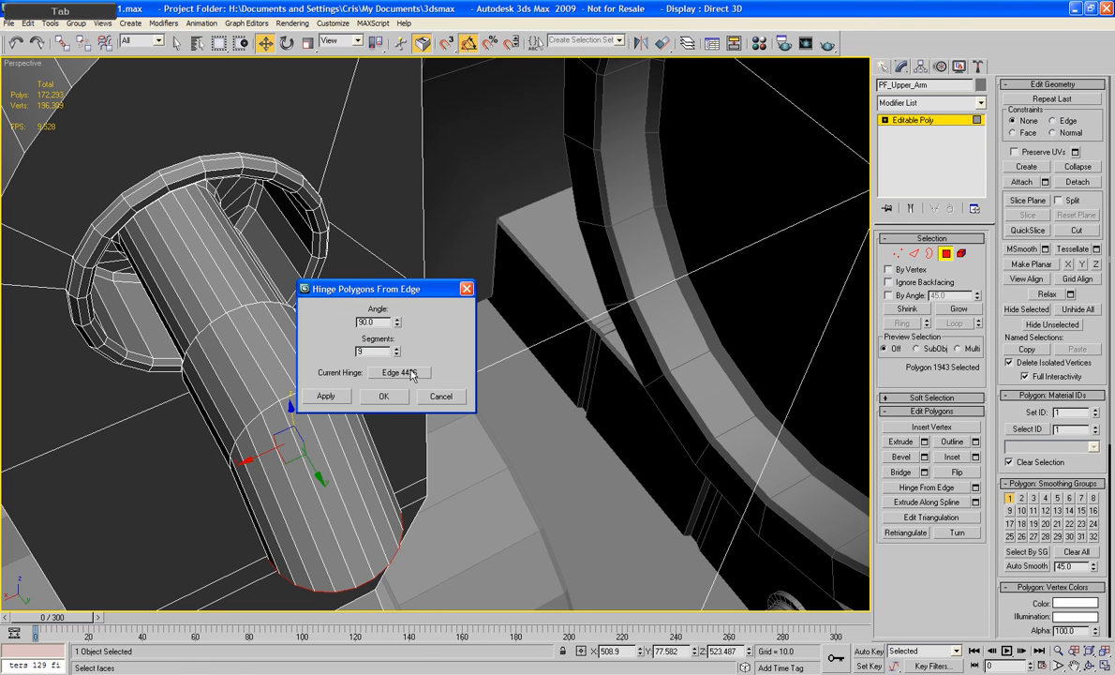
left_click(402, 400)
Extrude the elbow's end face downward by 46.514 as a group to form the long vertical pipe.
middle_click_drag(402, 399, 448, 371, "alt")
middle_click_drag(607, 310, 545, 210, "alt")
scroll(566, 321, "down", 5)
left_click(923, 443)
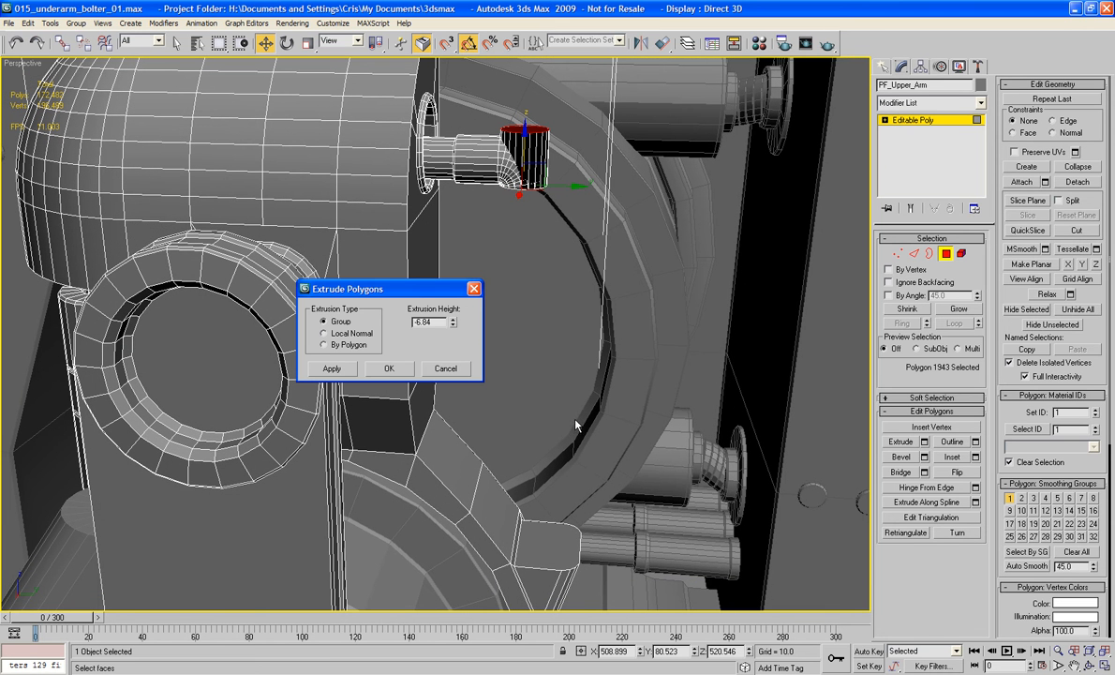
left_click_drag(454, 324, 455, 493)
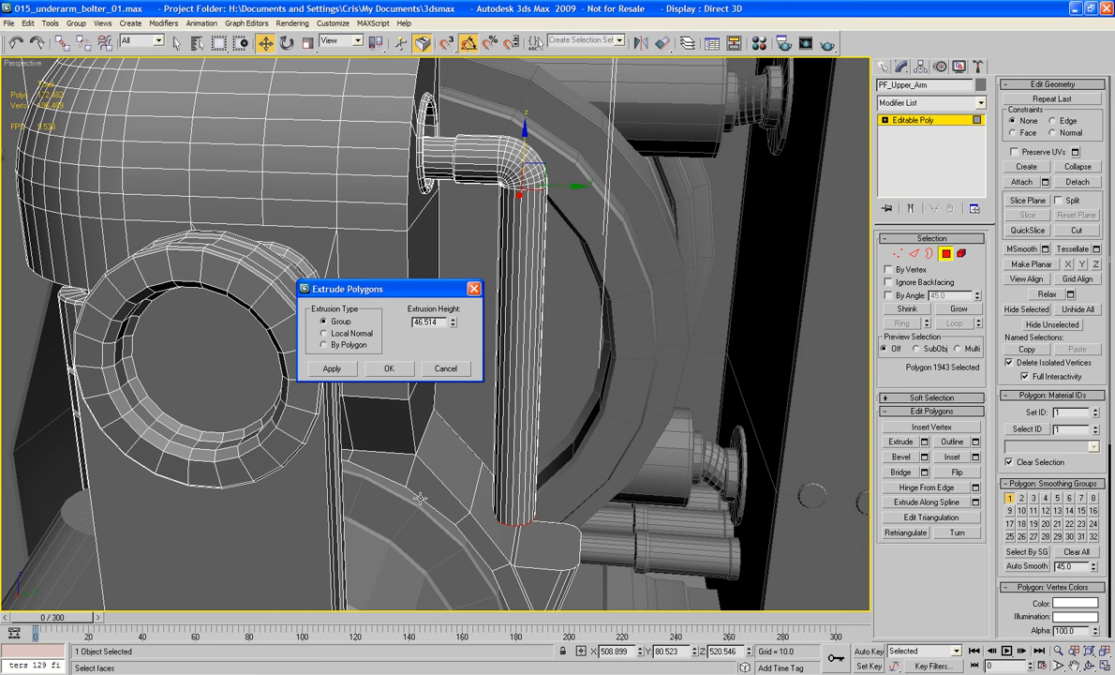
left_click(388, 368)
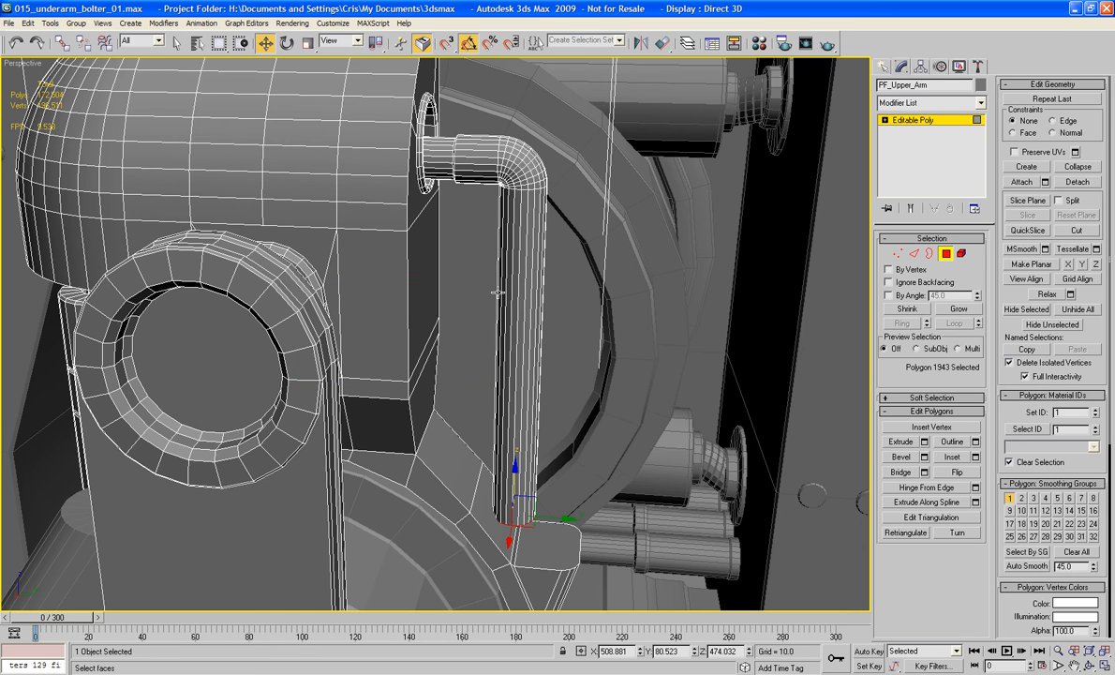
Select the polygons of the vertical pipe, the elbow and the thicker horizontal section.
left_click(898, 253)
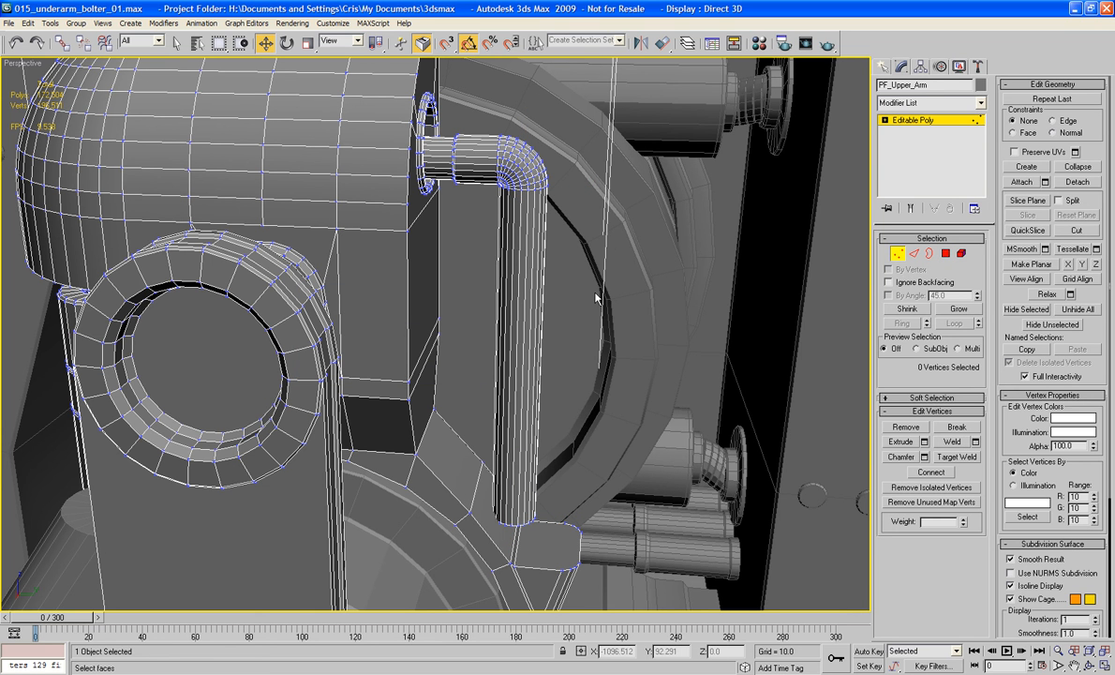
left_click(947, 254)
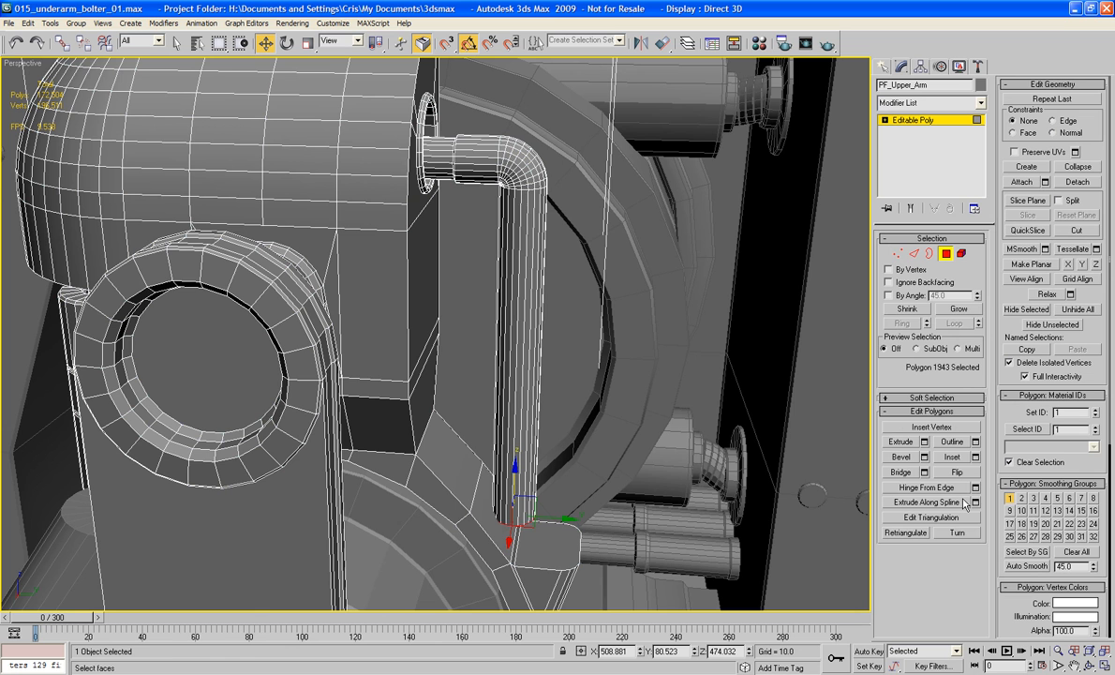
left_click(952, 310)
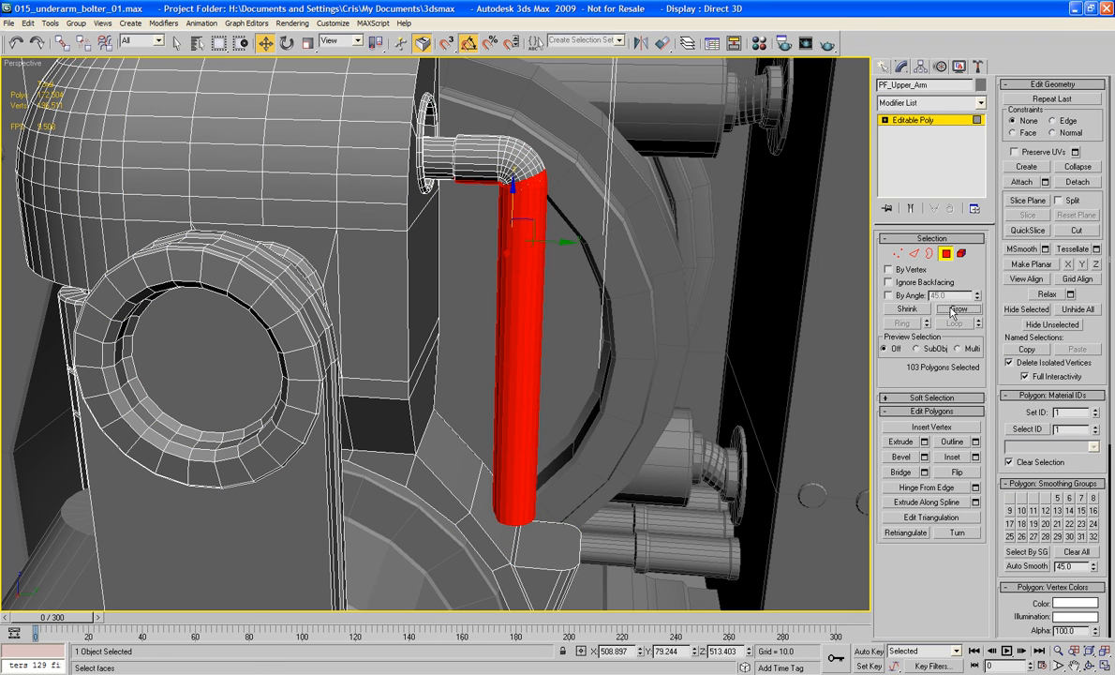
key("ctrl+z")
key("ctrl+z")
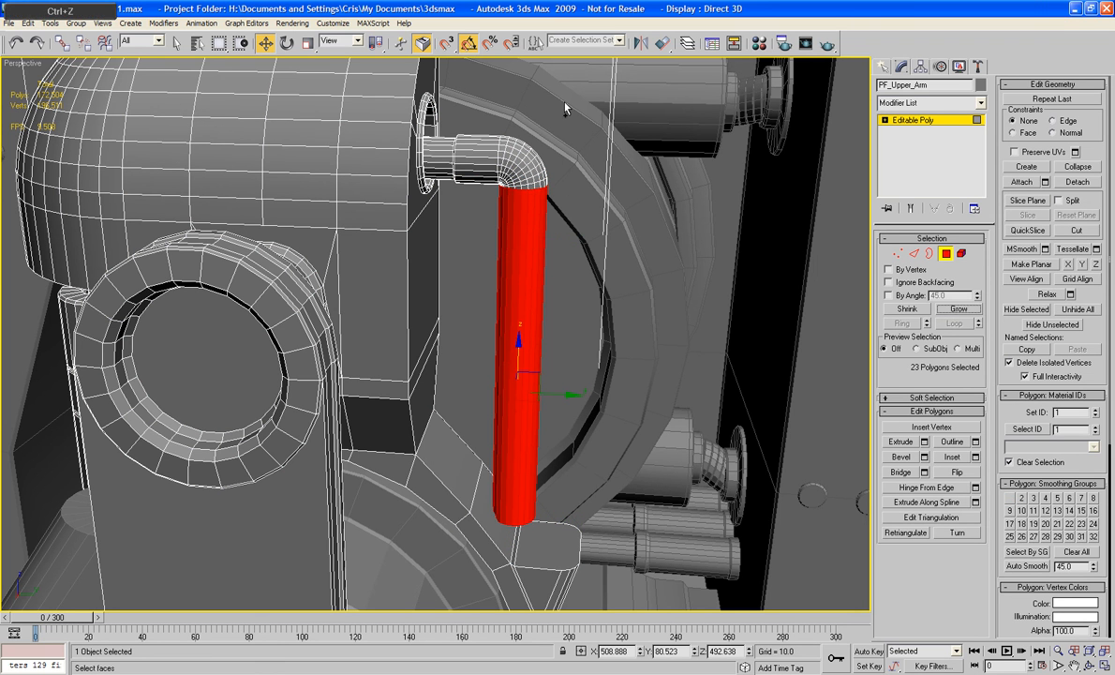
left_click_drag(563, 103, 461, 209, "ctrl")
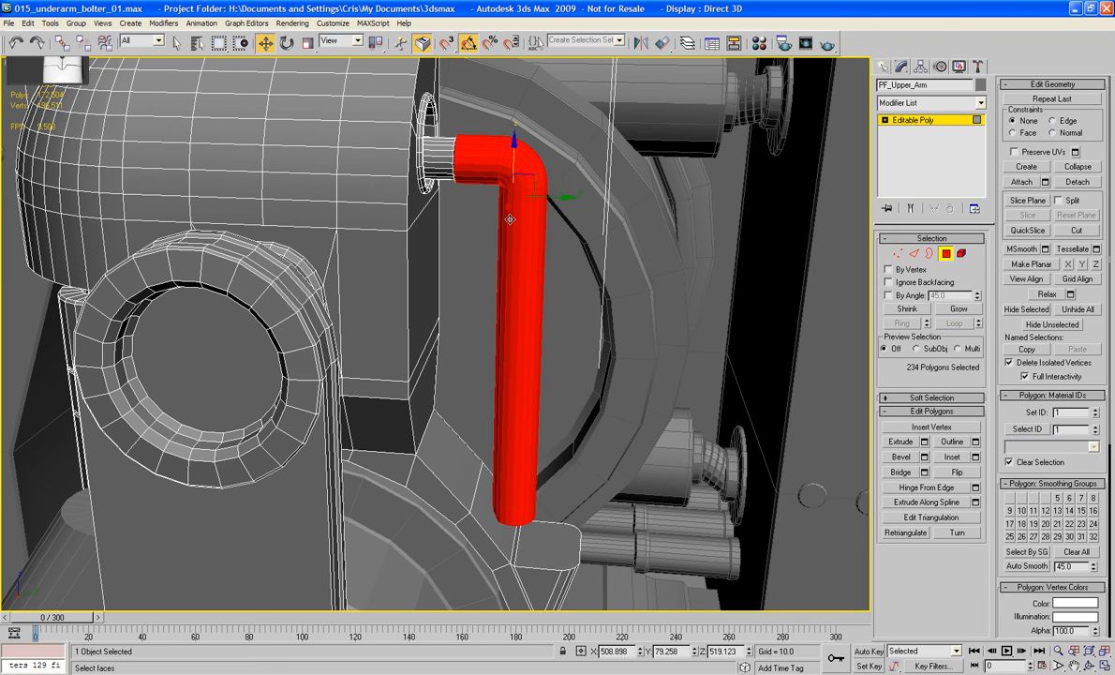
left_click(895, 255, "ctrl")
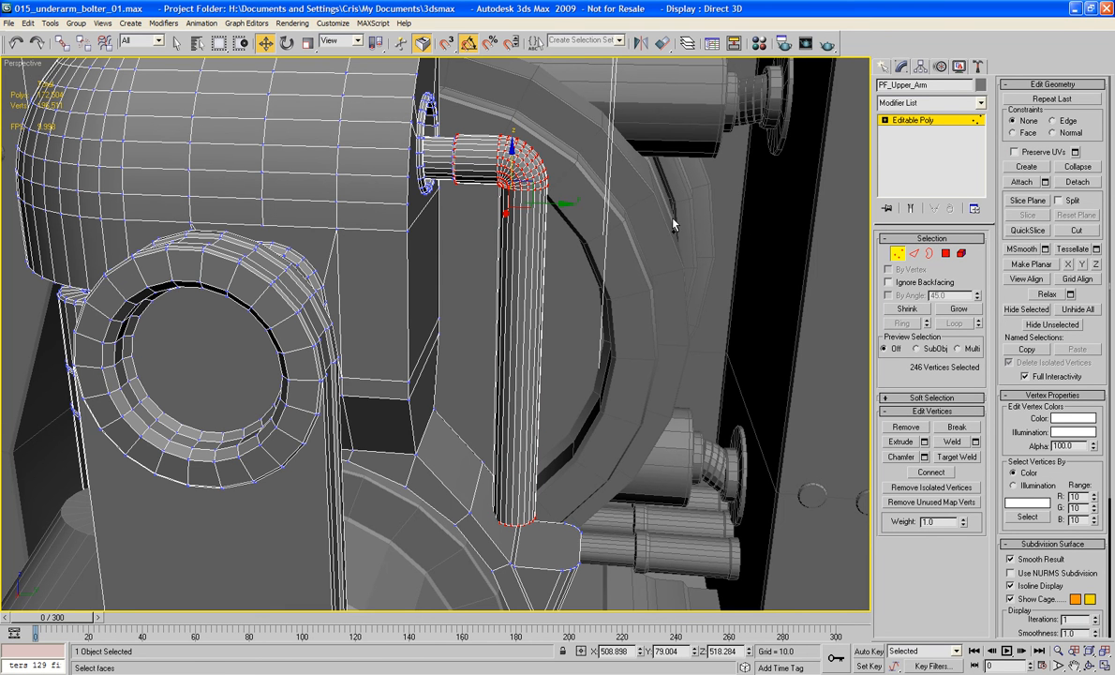
key("ctrl+z")
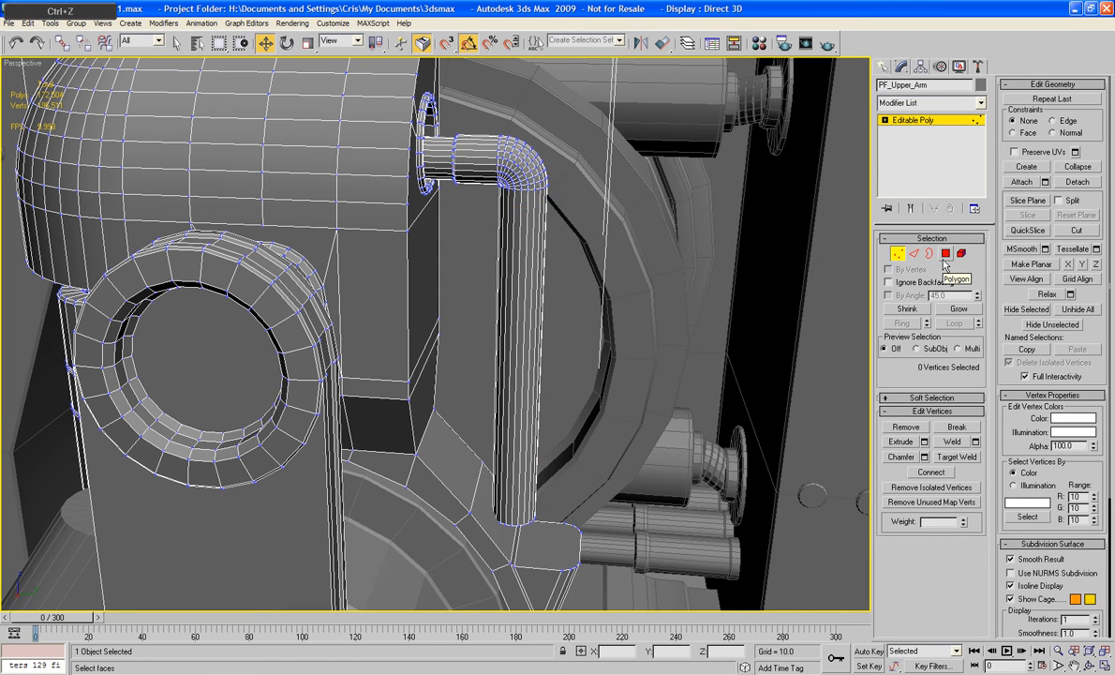
left_click(945, 256)
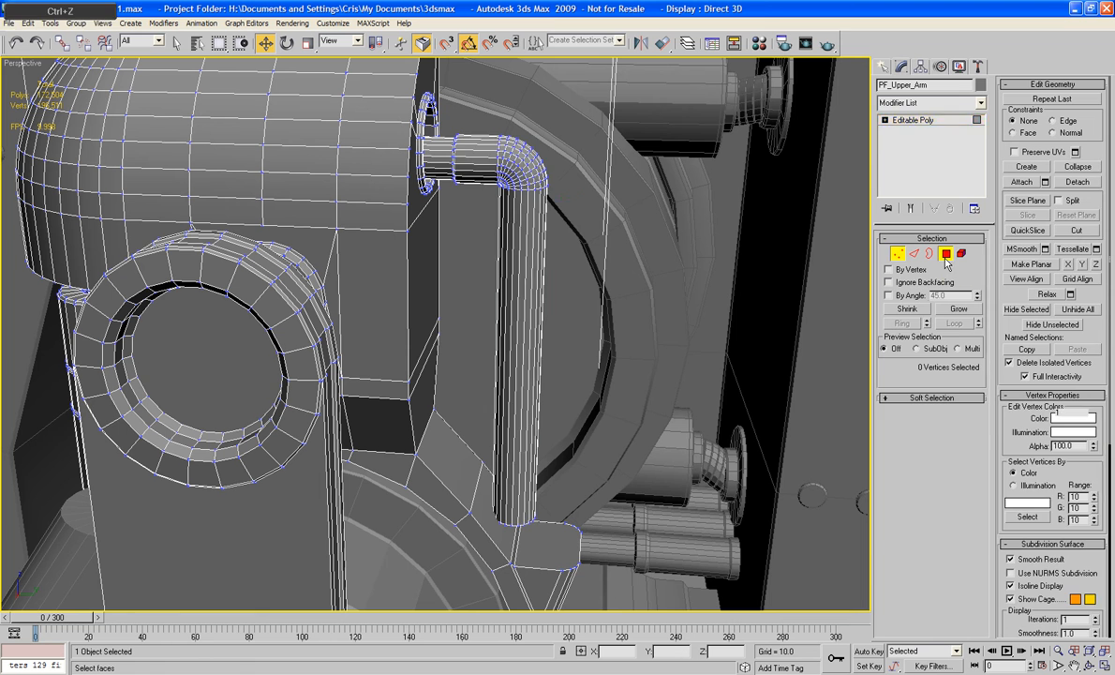
Shrink the selection to the elbow and vertical pipe and move them 4.805 units outward along Y.
left_click(907, 309)
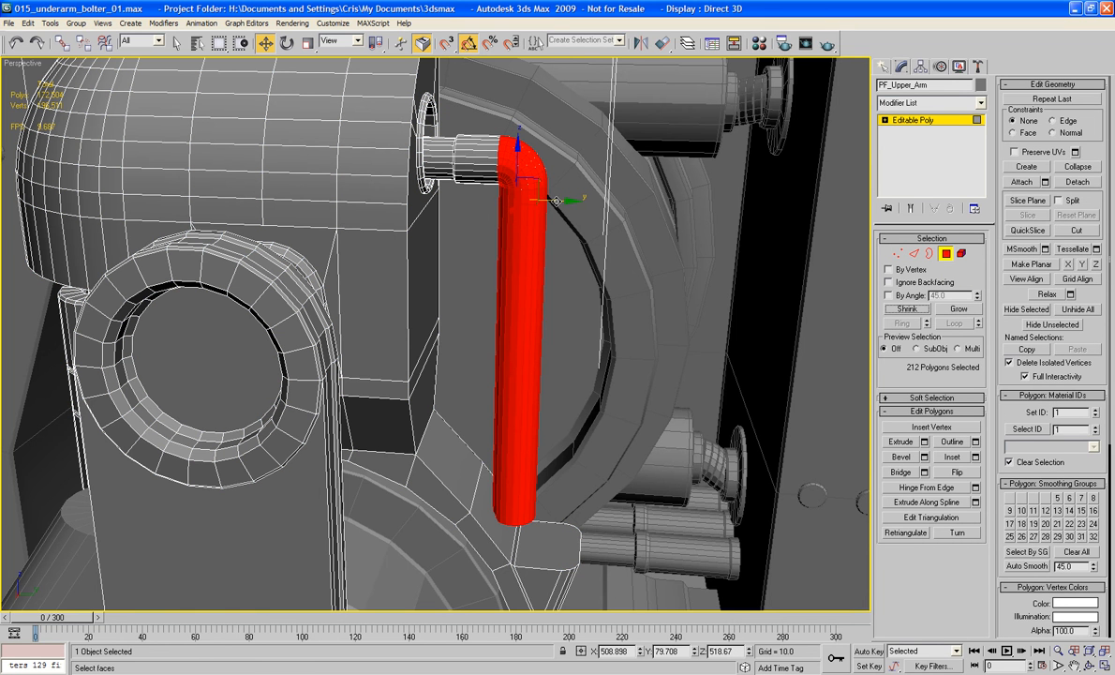
left_click_drag(557, 201, 594, 224)
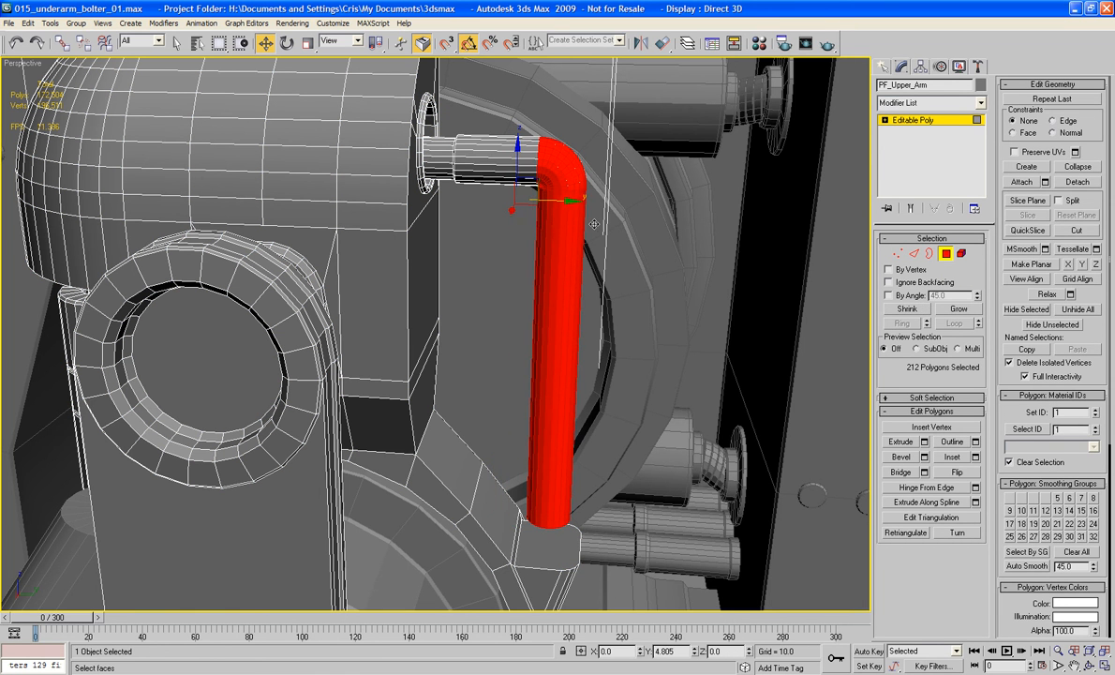
Select the vertical pipe's bottom end face and bevel it outward to start a wider collar.
middle_click_drag(563, 250, 558, 47, "alt")
scroll(556, 46, "up", 3)
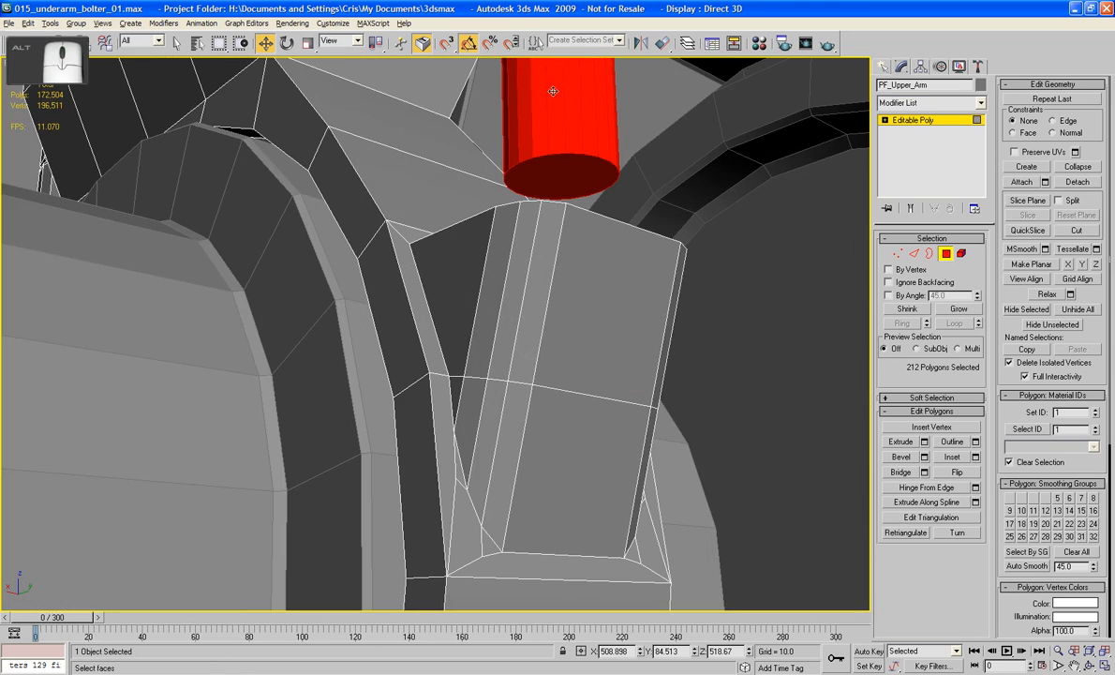
mouse_move(584, 112)
middle_mouse_down("alt")
mouse_move(605, 164)
mouse_move(603, 105)
middle_mouse_up("alt")
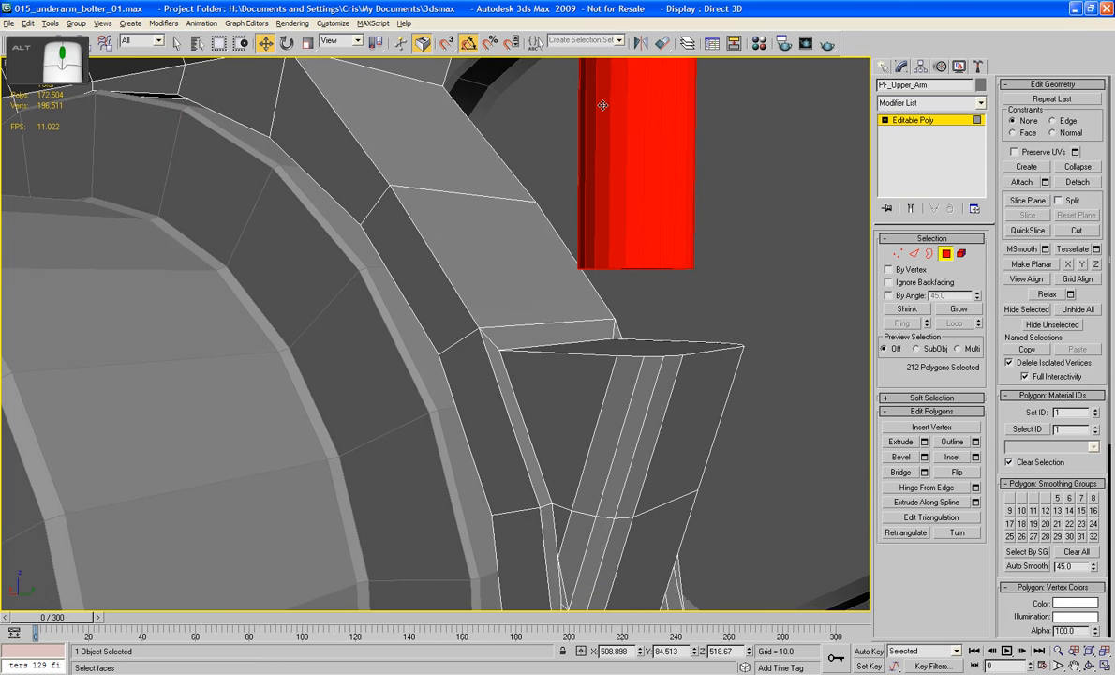
left_click(767, 299)
middle_click_drag(767, 299, 740, 295, "alt")
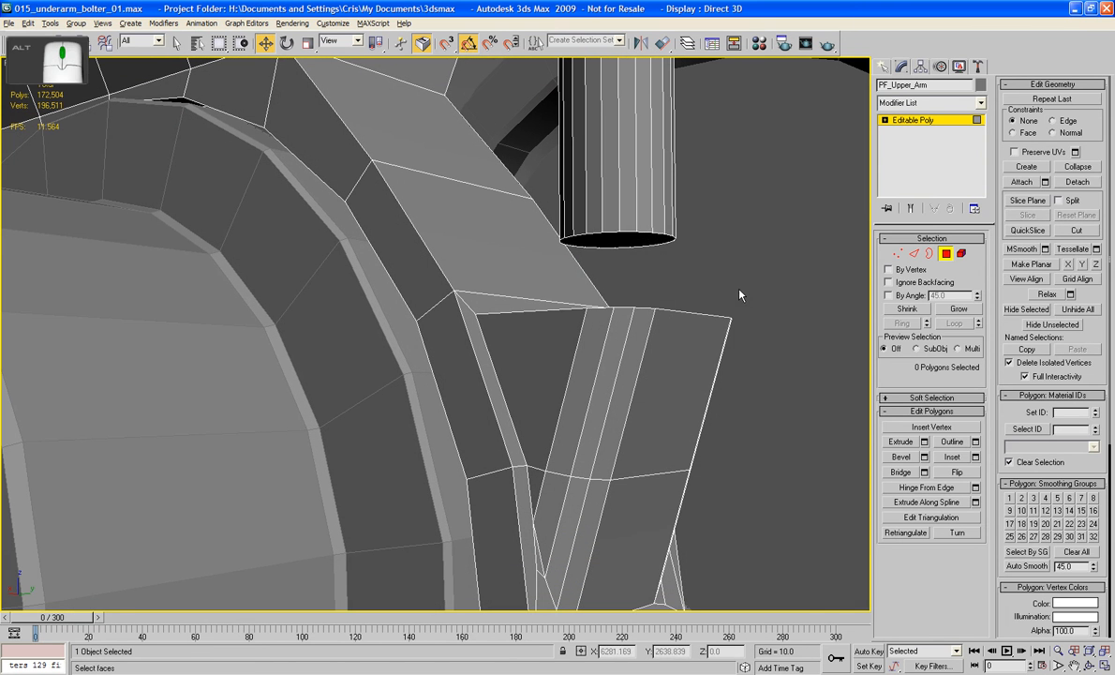
left_click(629, 235)
left_click(900, 458)
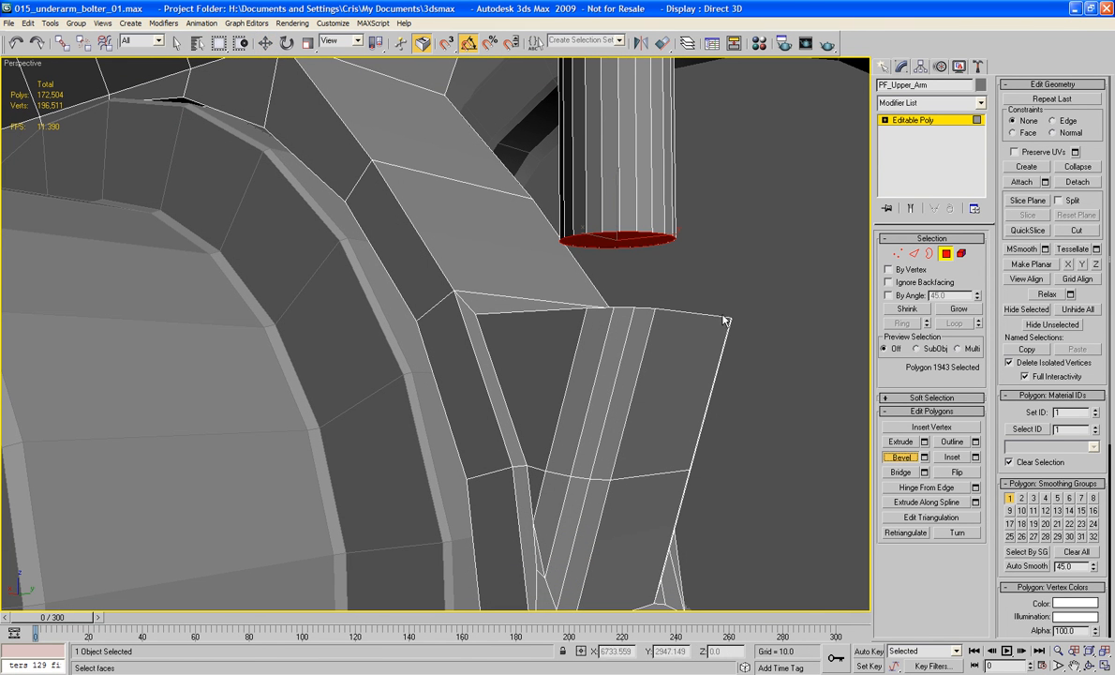
left_click_drag(630, 235, 629, 255)
left_click(630, 236)
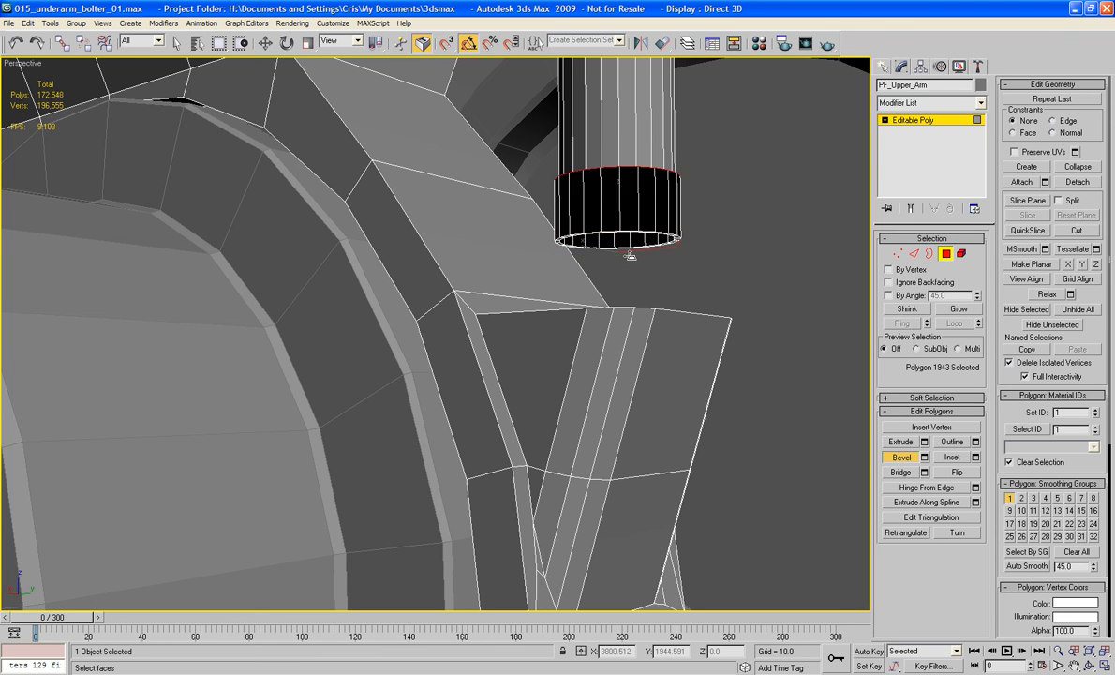
Bevel the collar's end face in further stages to form a thick rounded sleeve reaching the bracket's top.
middle_click_drag(633, 205, 637, 249, "alt")
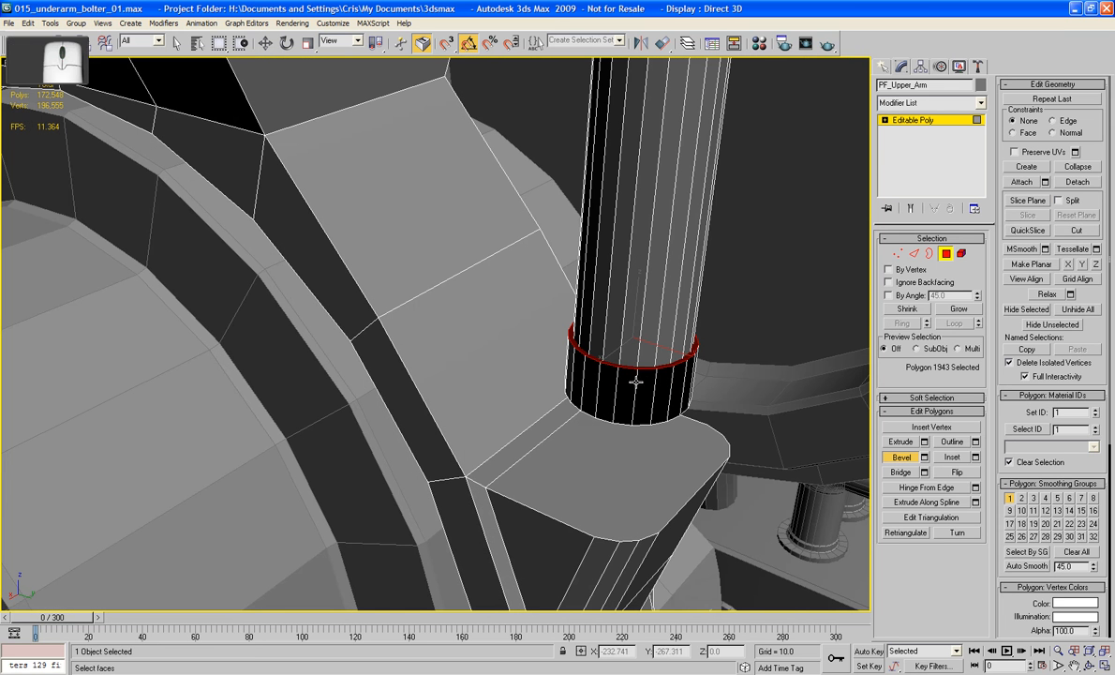
mouse_move(642, 370)
left_mouse_down()
mouse_move(655, 361)
mouse_move(659, 376)
mouse_move(660, 336)
mouse_move(660, 426)
mouse_move(664, 399)
left_mouse_up()
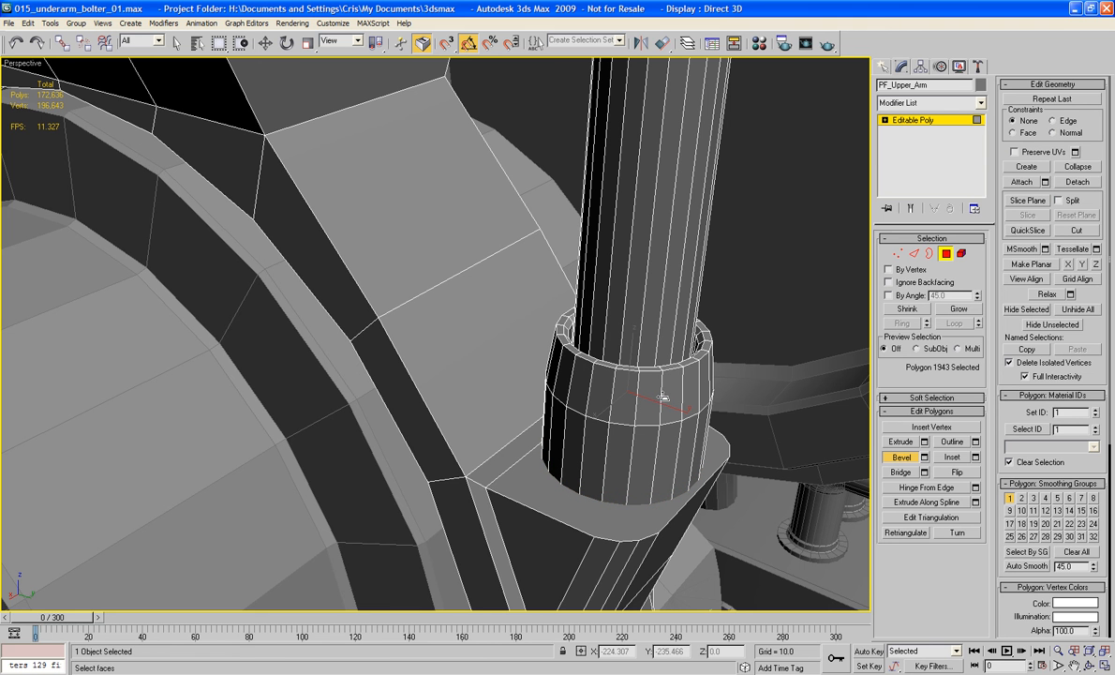
left_click_drag(662, 399, 664, 399)
Nudge the collar's bottom face about 0.014 units along Z to align it with the bracket's top surface.
middle_click_drag(662, 398, 726, 395, "alt")
key("f")
key("z")
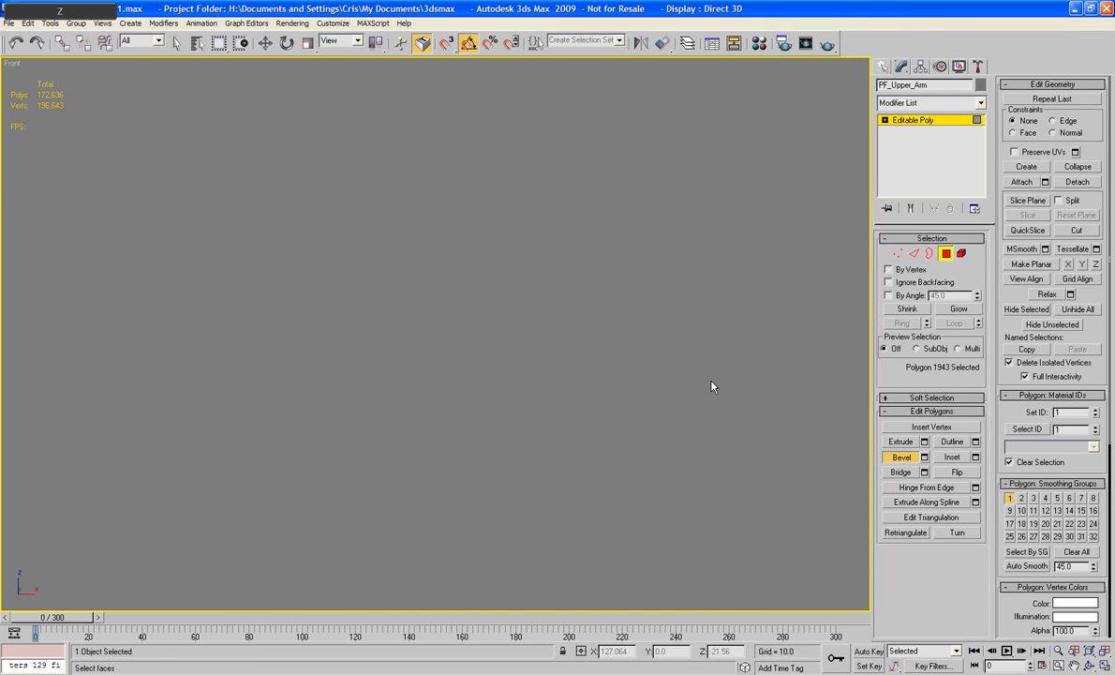
key("p")
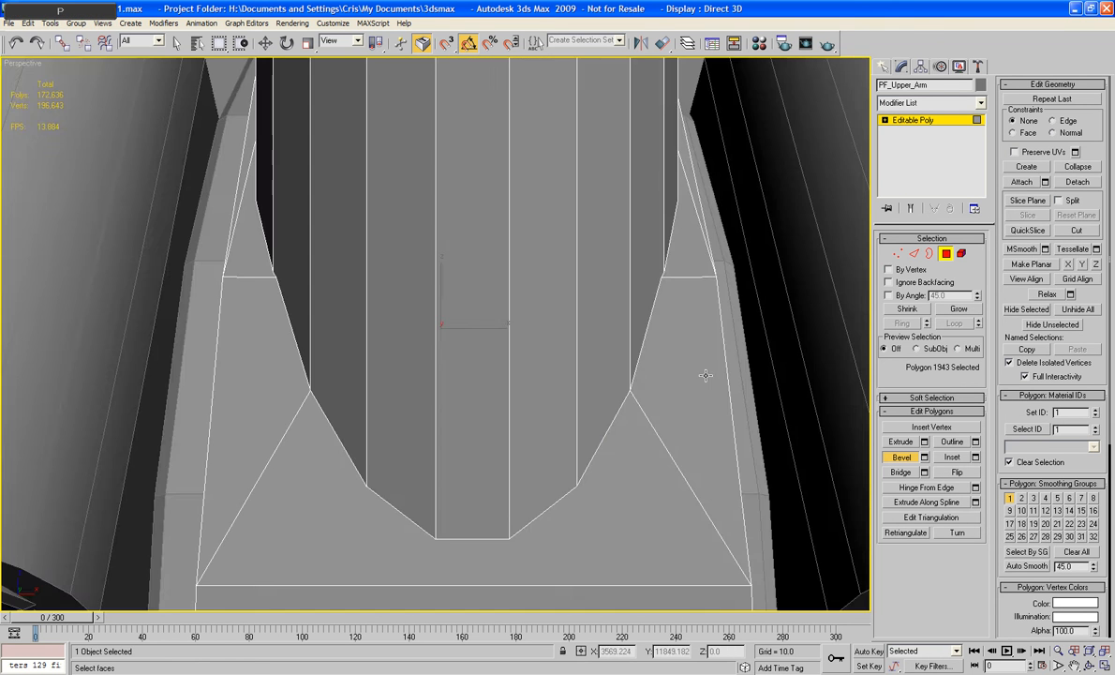
key("z")
middle_click_drag(704, 379, 478, 316, "alt")
key("w")
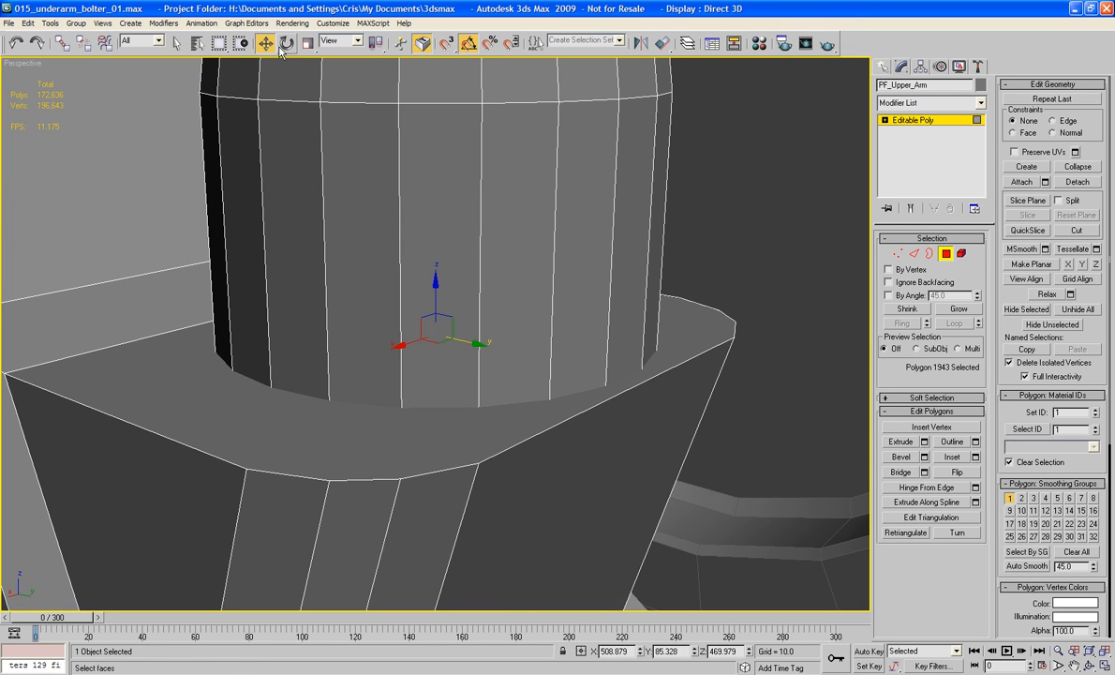
left_click_drag(436, 286, 436, 289)
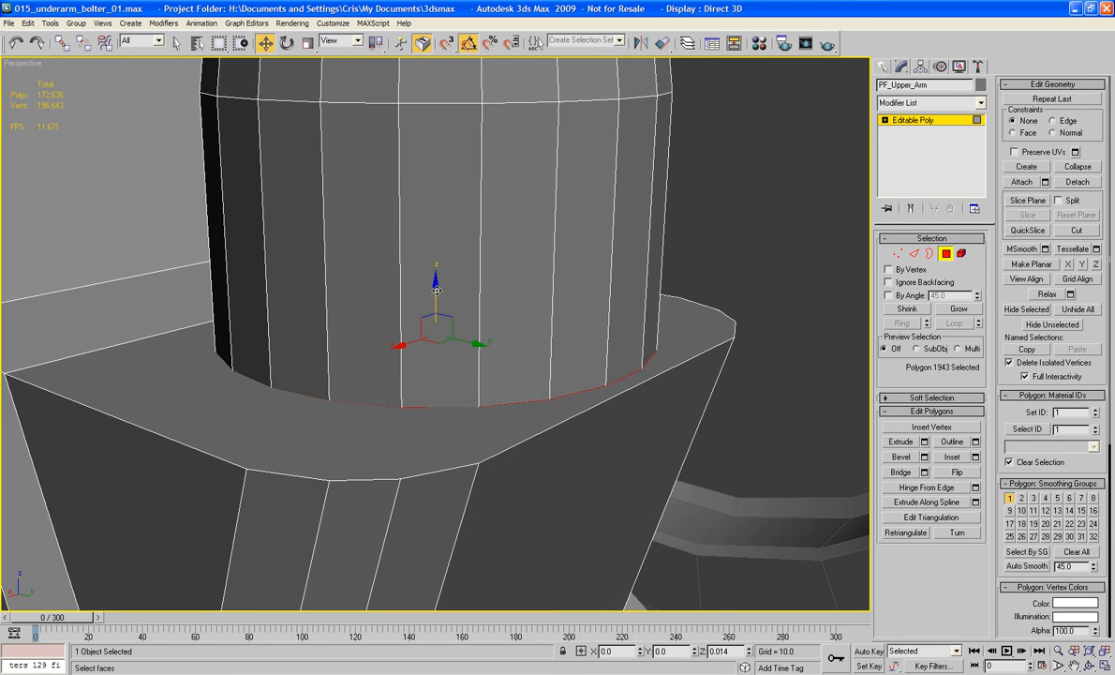
Delete the collar's bottom face together with the bracket's top polygon.
left_click(947, 258)
left_click(946, 257)
key("Delete")
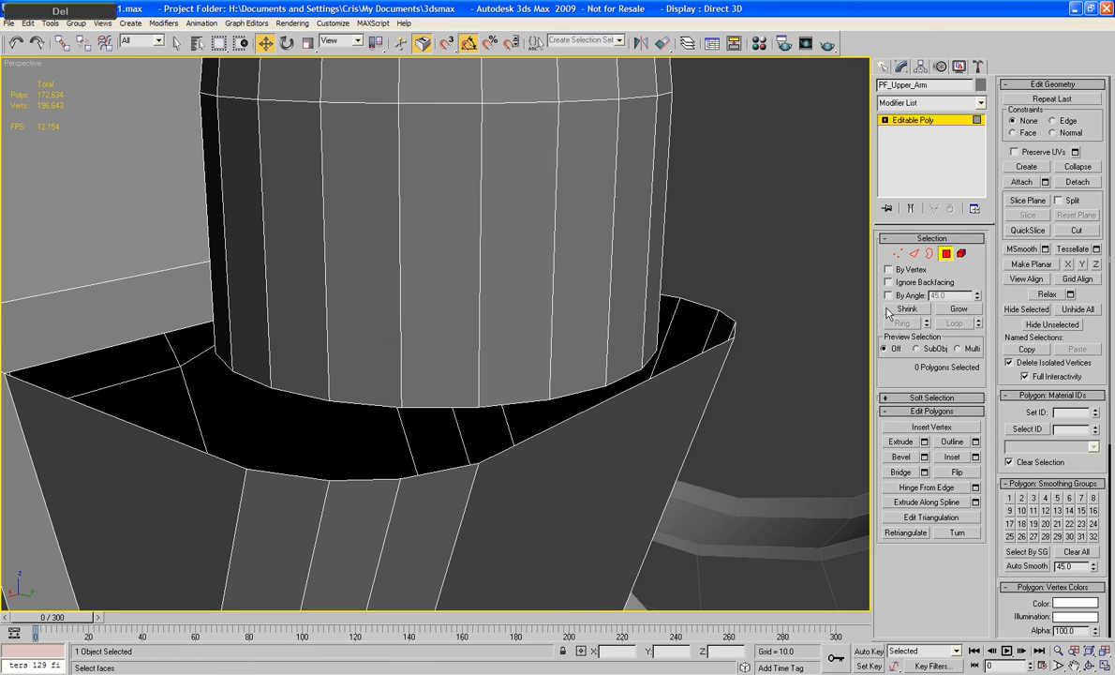
Bridge one bottom edge of the collar to the adjacent long edge of the bracket's open top.
left_click(914, 254)
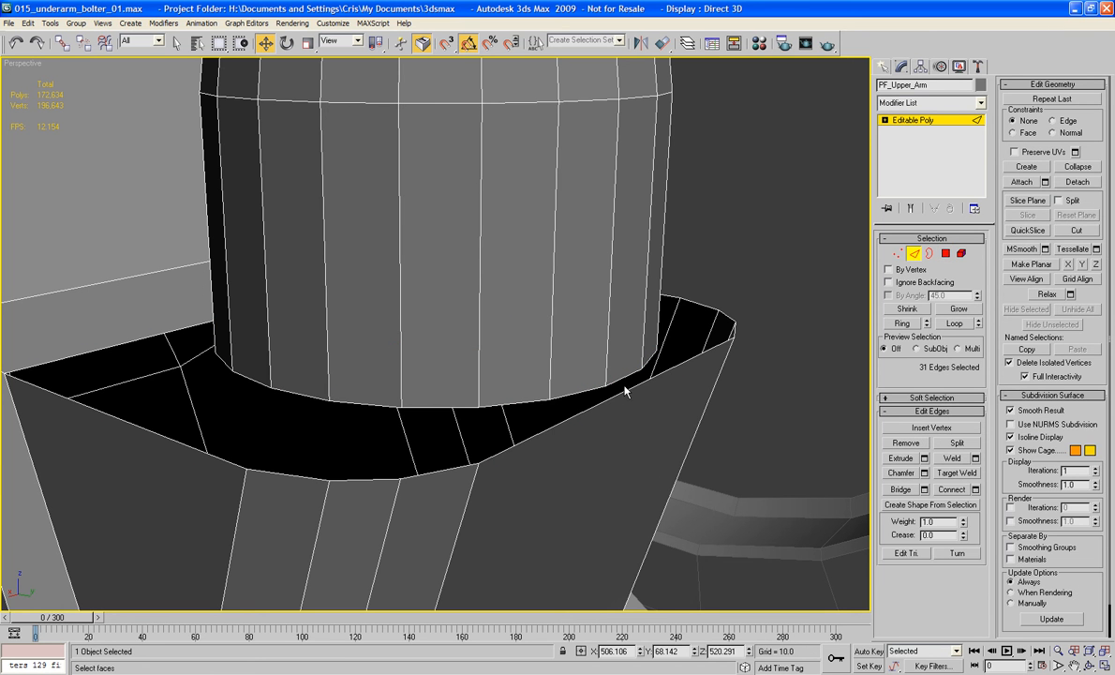
left_click(625, 391)
left_click(553, 425, "ctrl")
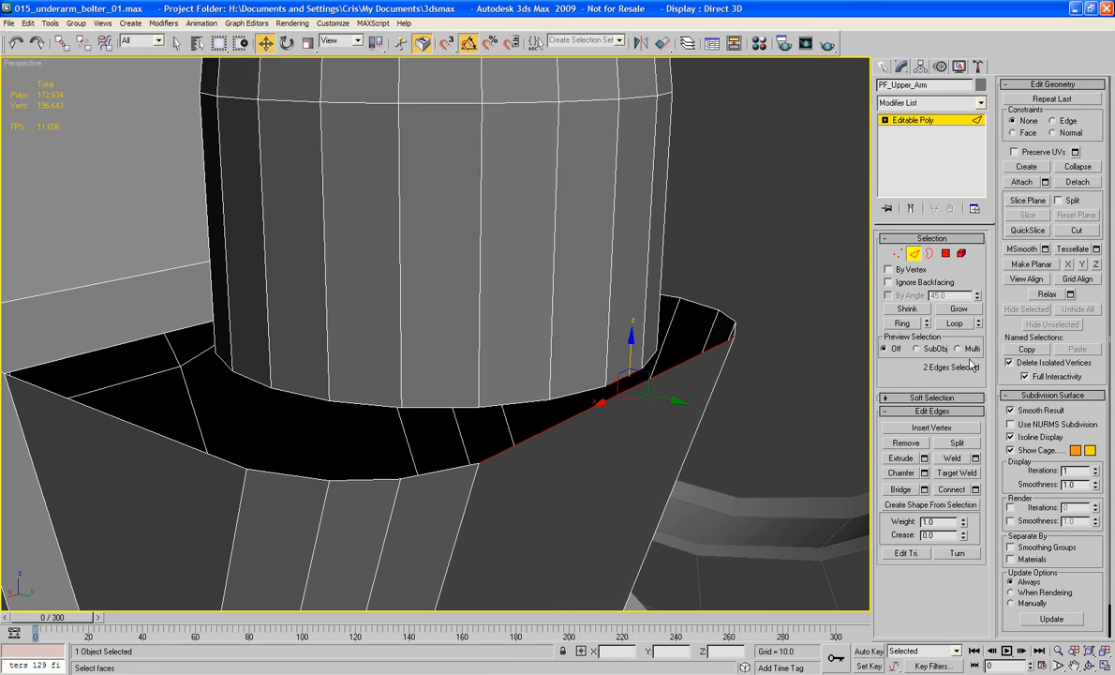
left_click(898, 490)
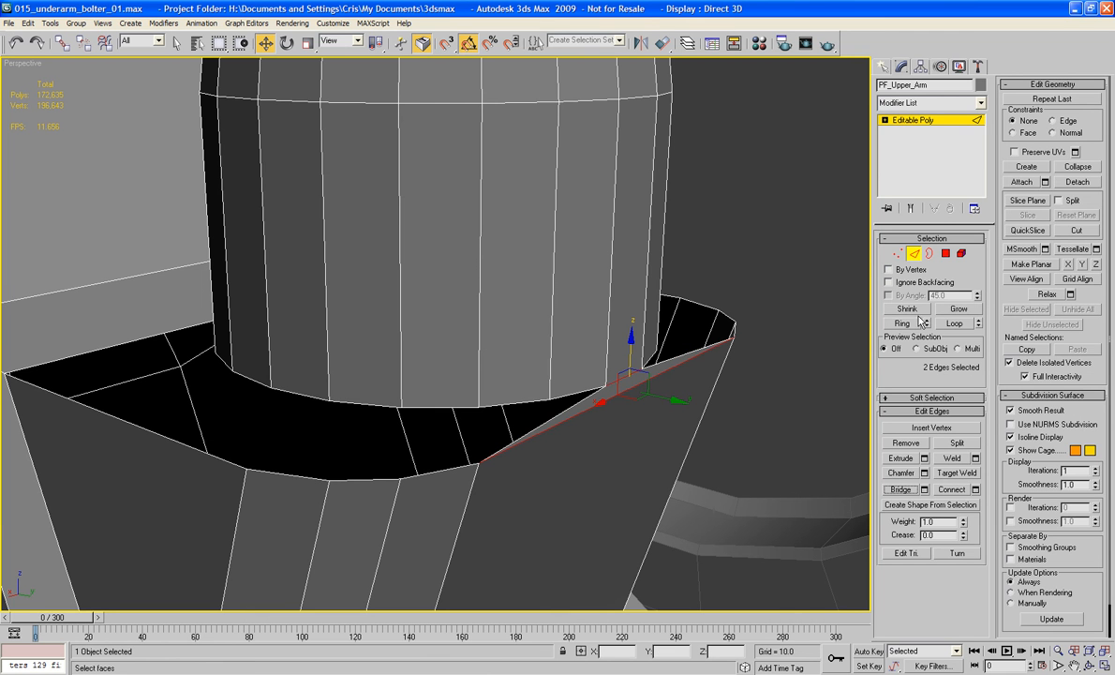
Cap the remaining open border between the collar and the bracket's top, and leave border editing.
left_click(928, 253)
left_click(525, 401)
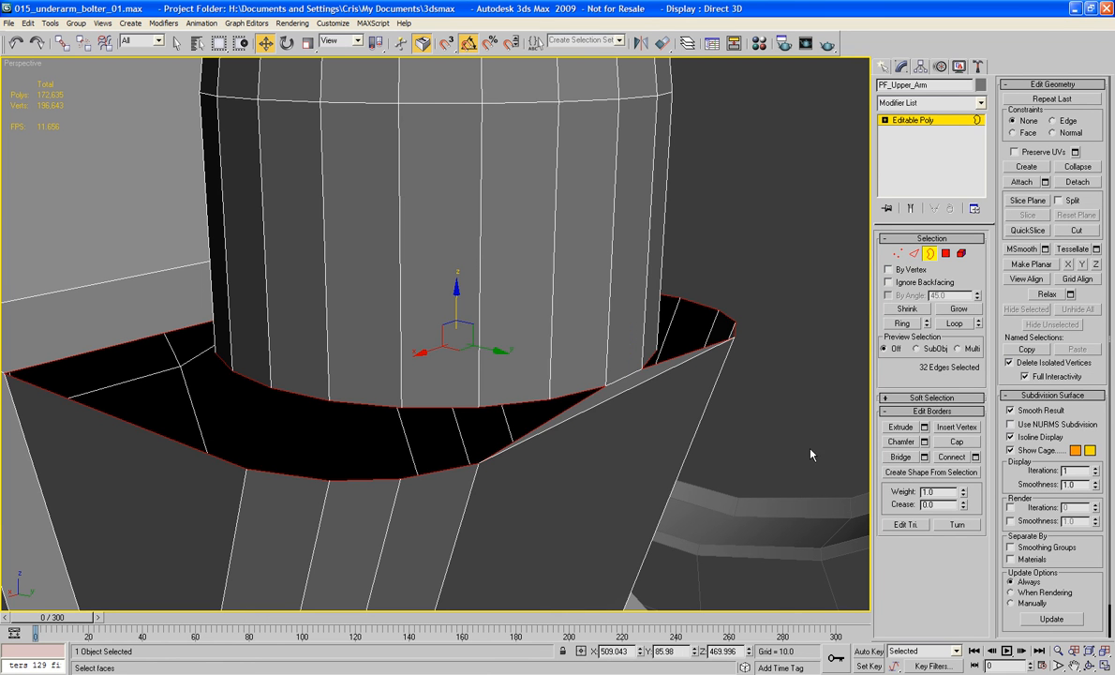
left_click(956, 443)
left_click(931, 254)
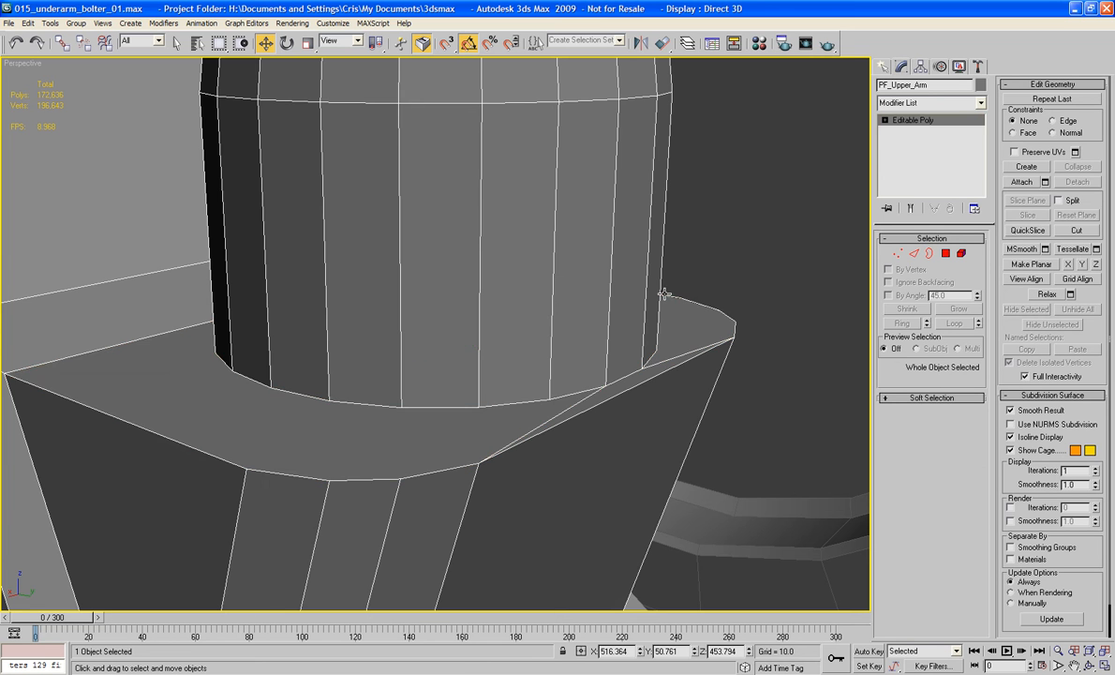
Select the three stacked polygons on the upper arm's end below the pipe hole and inset them slightly as a group.
middle_click_drag(662, 293, 600, 418)
scroll(606, 269, "down", 5)
scroll(606, 269, "down", 8)
scroll(600, 418, "up", 8)
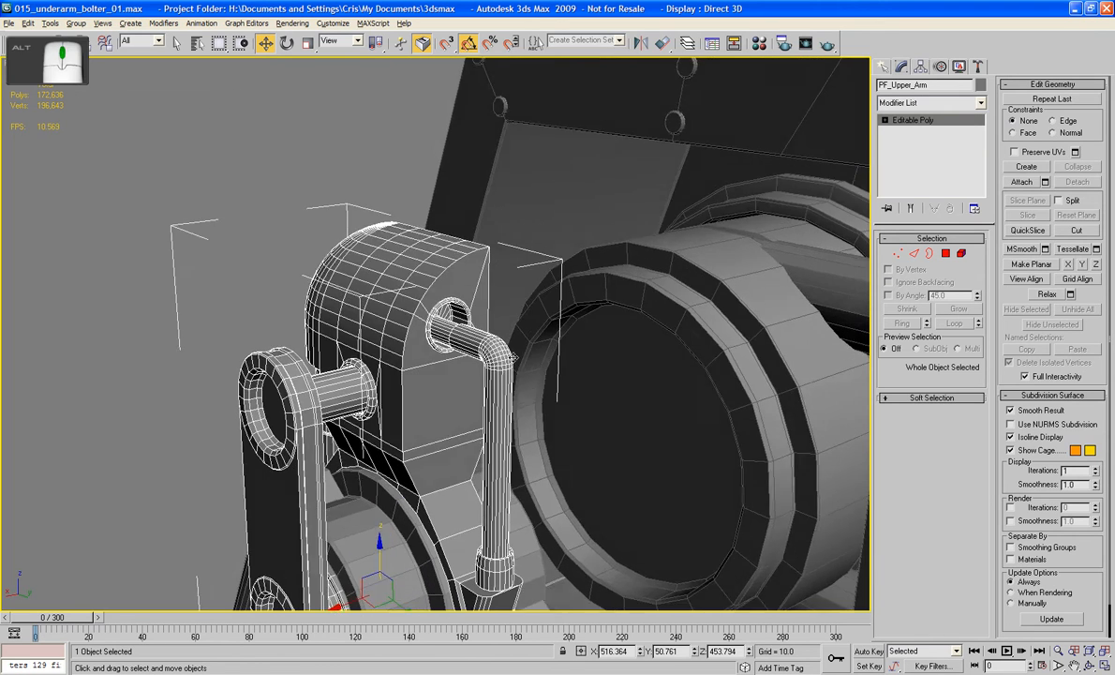
middle_click_drag(529, 296, 578, 132)
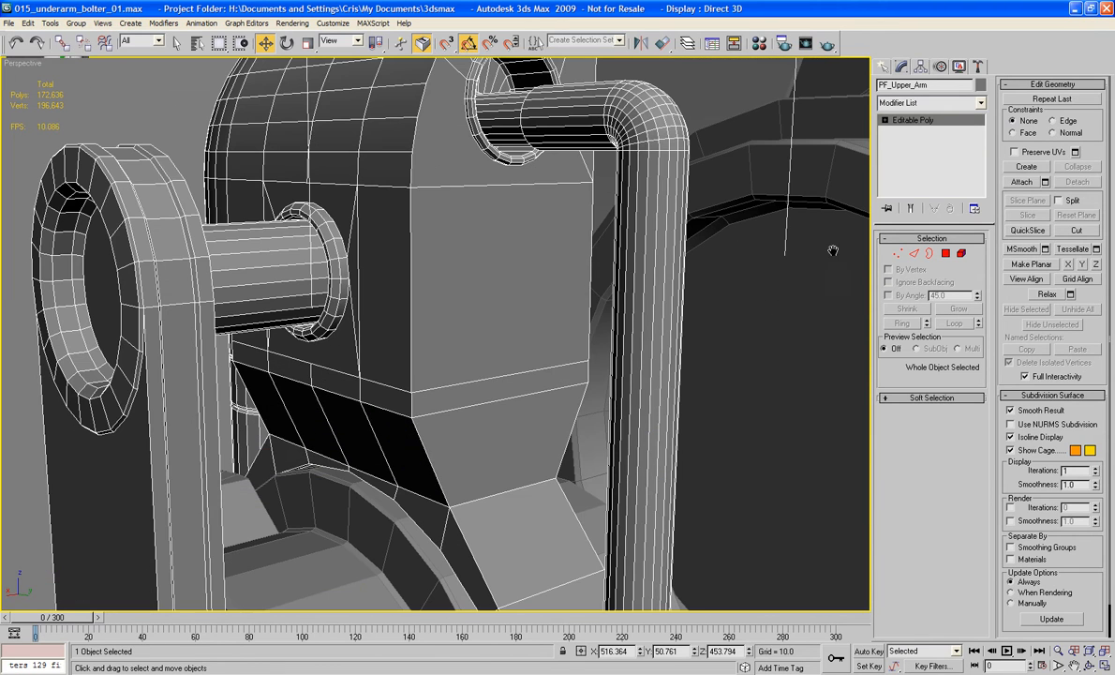
left_click(946, 253)
left_click(491, 291)
left_click(497, 405, "ctrl")
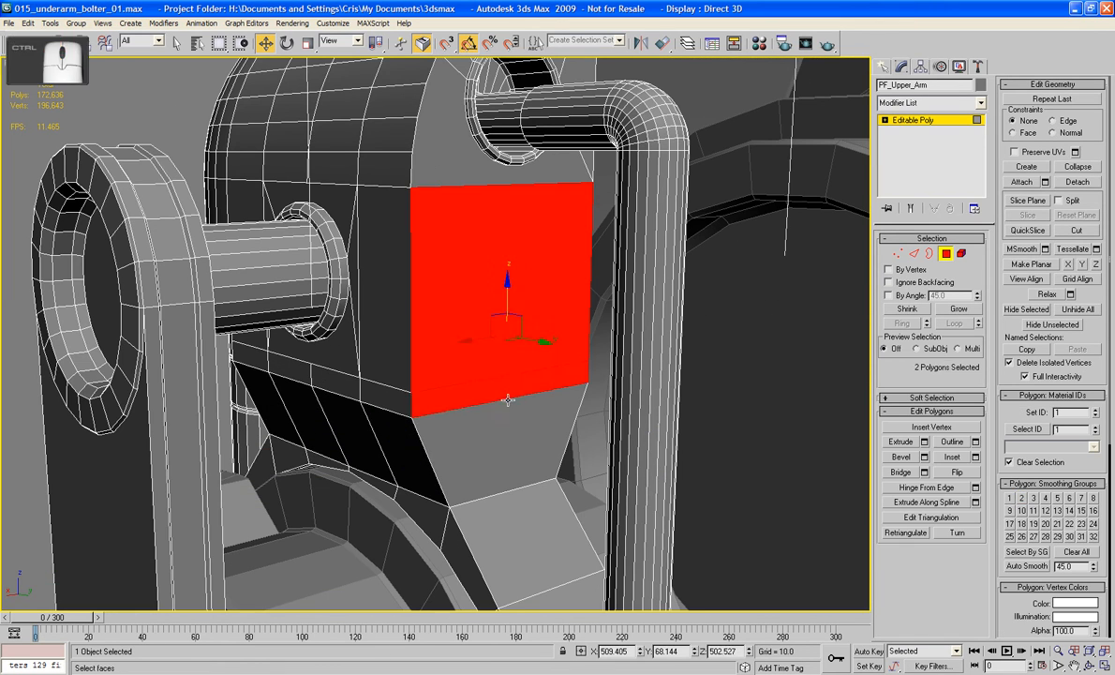
left_click(496, 459, "ctrl")
left_click(952, 456)
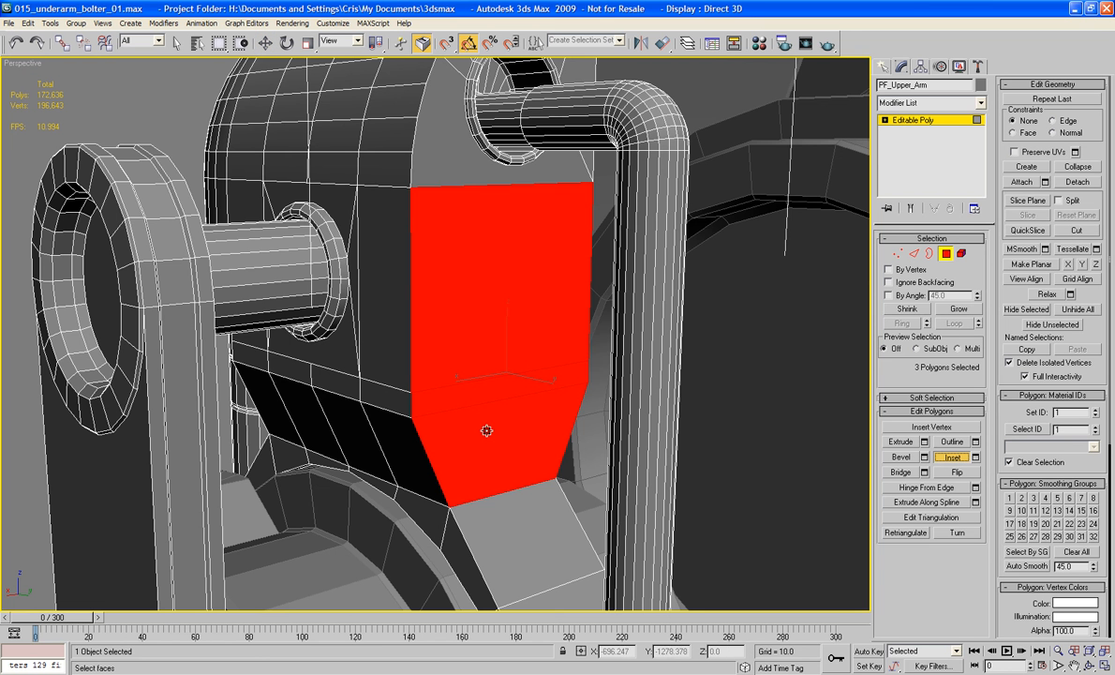
left_click_drag(488, 428, 478, 410)
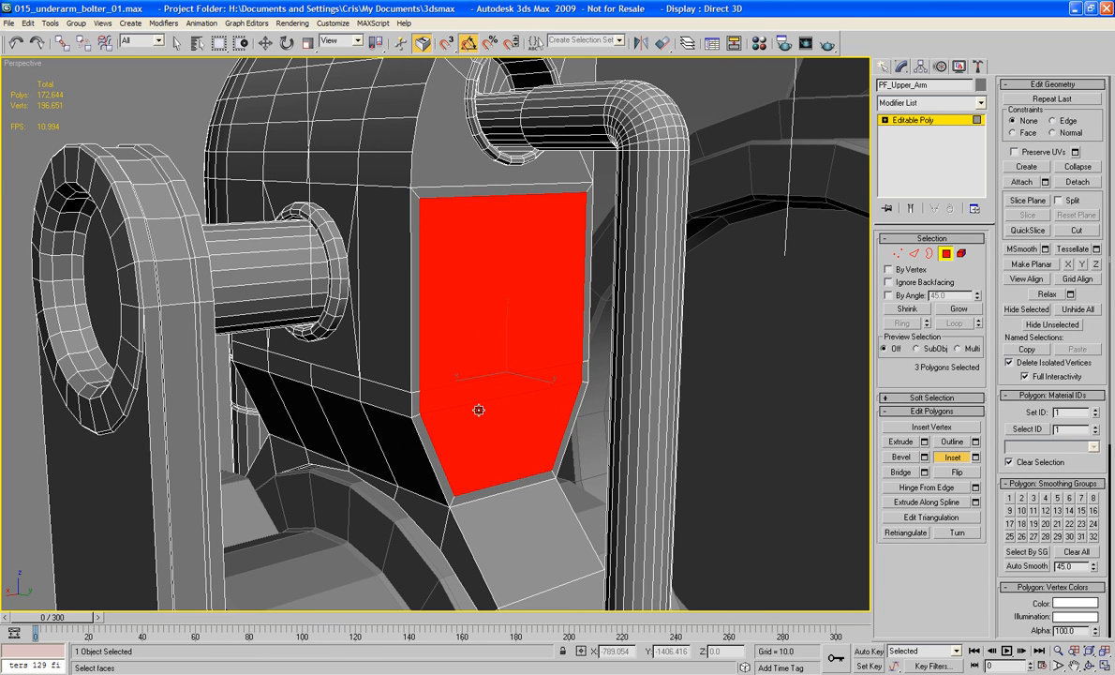
Extrude the inset polygons outward towards the vertical pipe to form a raised block.
mouse_move(471, 406)
middle_mouse_down("alt")
mouse_move(419, 408)
mouse_move(488, 416)
mouse_move(496, 433)
mouse_move(465, 422)
middle_mouse_up("alt")
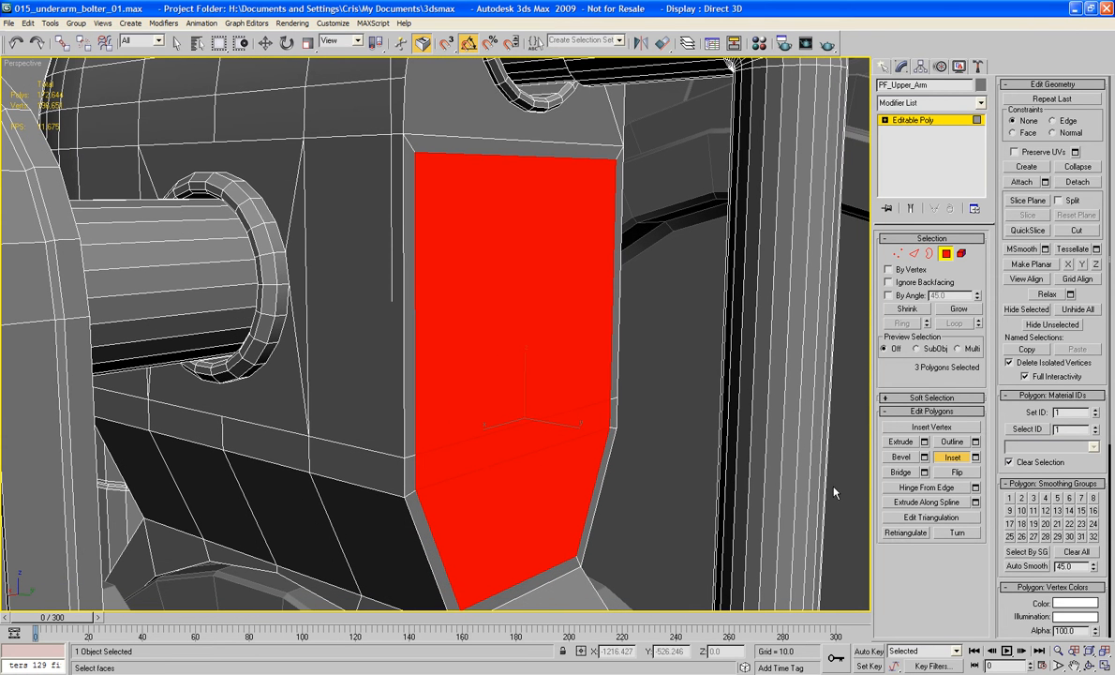
left_click(900, 441)
left_click_drag(475, 391, 488, 362)
middle_click_drag(488, 353, 462, 259)
scroll(479, 290, "down", 3)
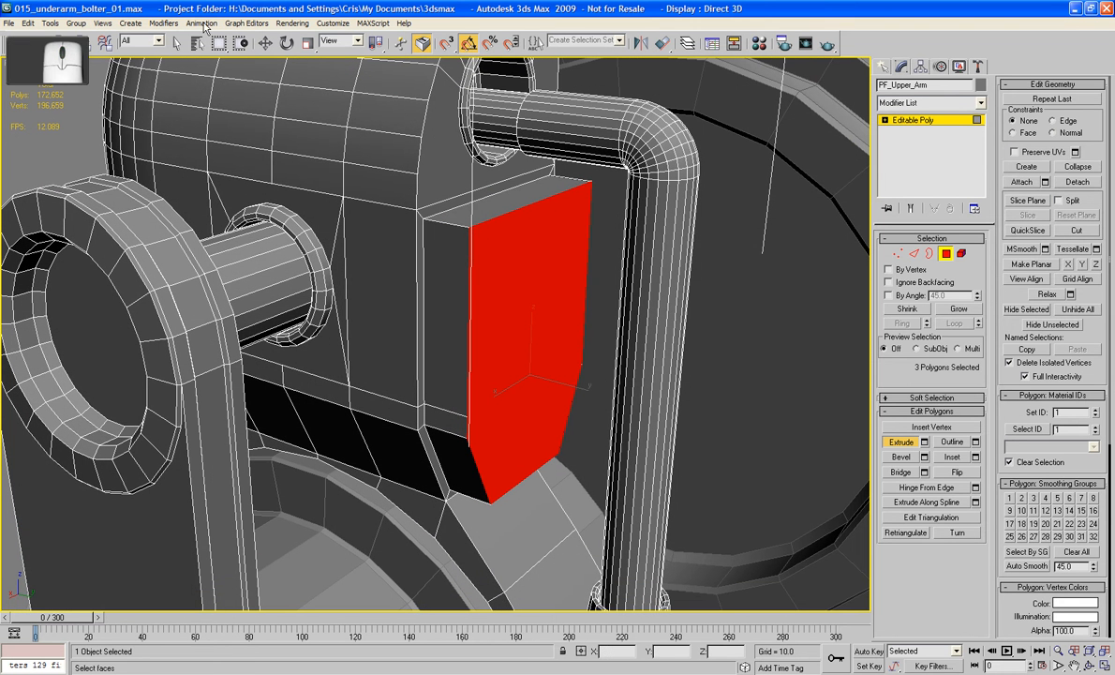
Move the raised block's top outer edge down and inward to slope its upper side.
left_click(263, 44)
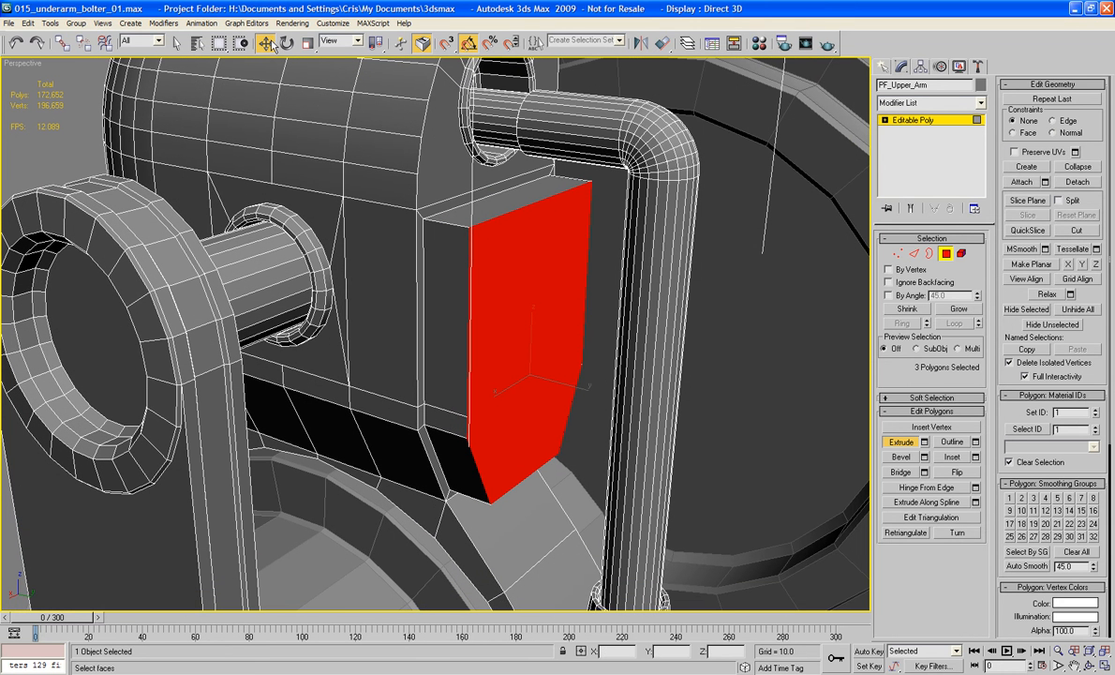
left_click(916, 254)
left_click(536, 205)
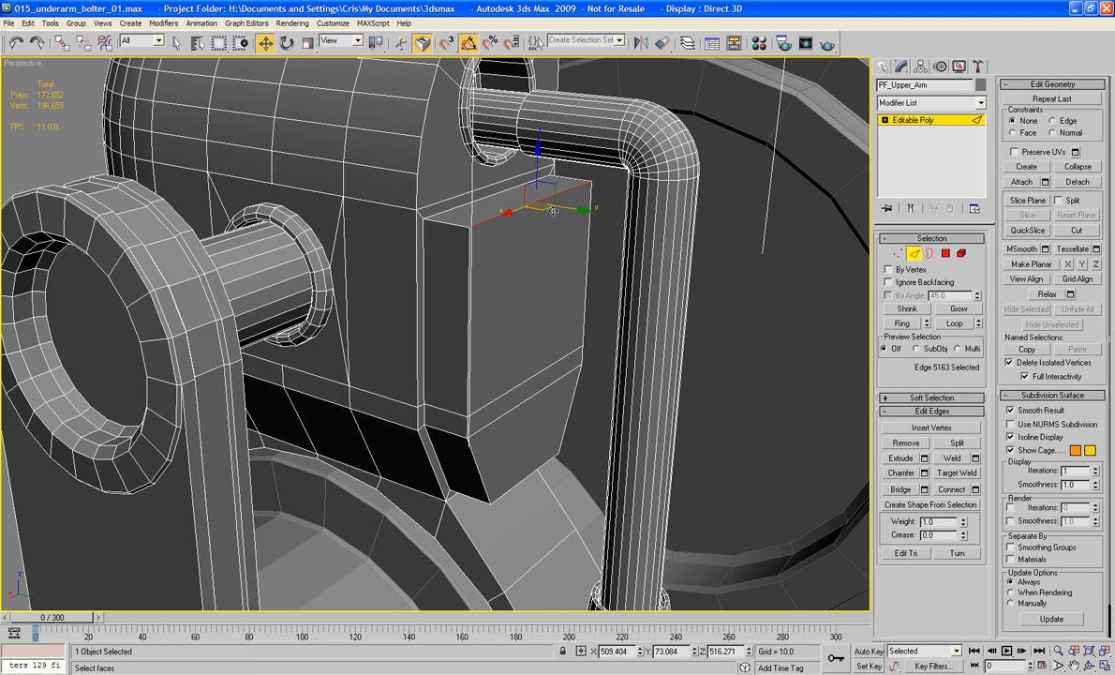
mouse_move(540, 203)
left_mouse_down()
mouse_move(562, 206)
mouse_move(518, 187)
mouse_move(538, 266)
mouse_move(528, 213)
left_mouse_up()
Move the raised block's bottom outer edge inward and up to about Y 70.409 and Z 489.692.
middle_click_drag(533, 371, 523, 454, "alt")
left_click(521, 461)
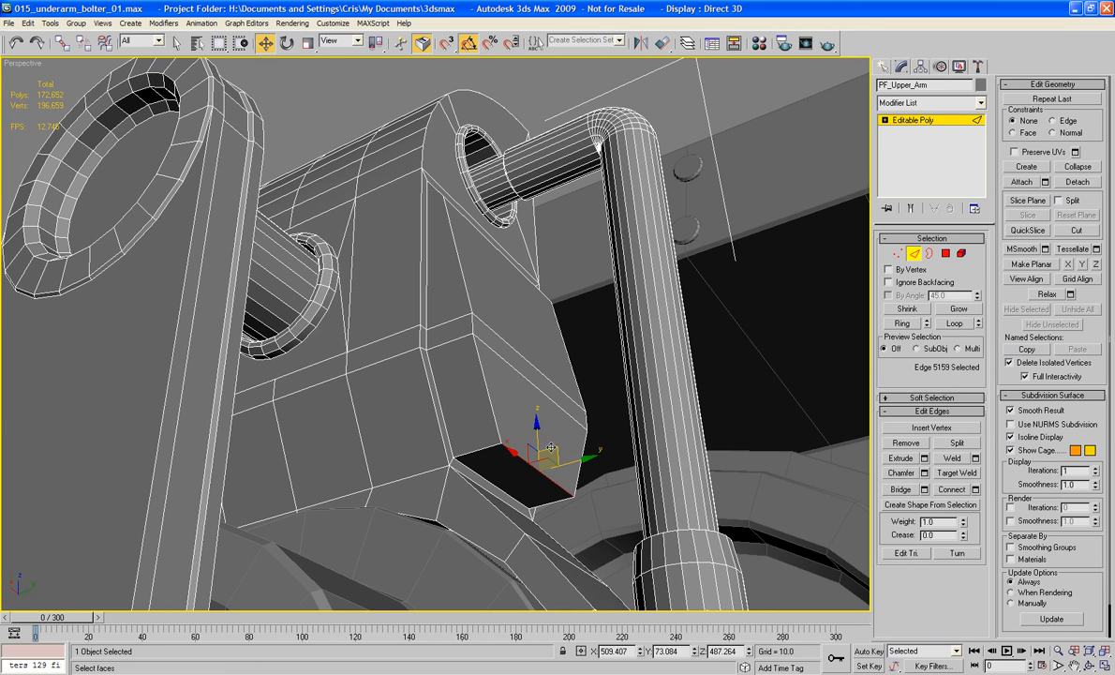
left_click_drag(555, 449, 519, 418)
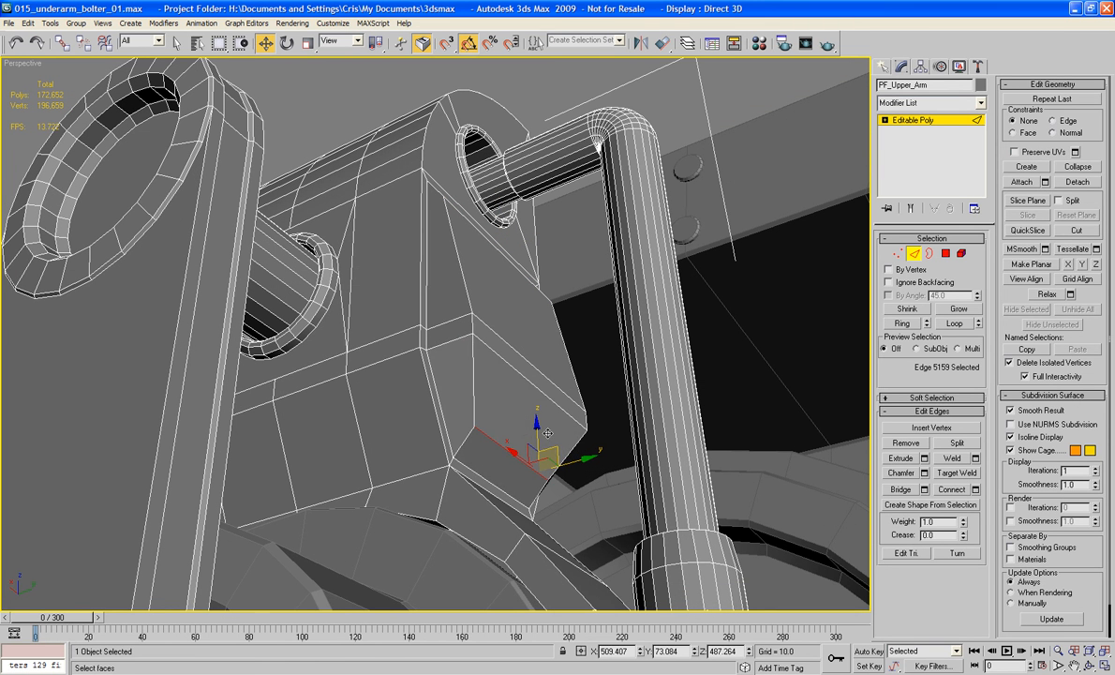
Scale the block's bottom outer edge to about 114% along X and leave edge editing.
middle_click_drag(552, 403, 511, 481, "alt")
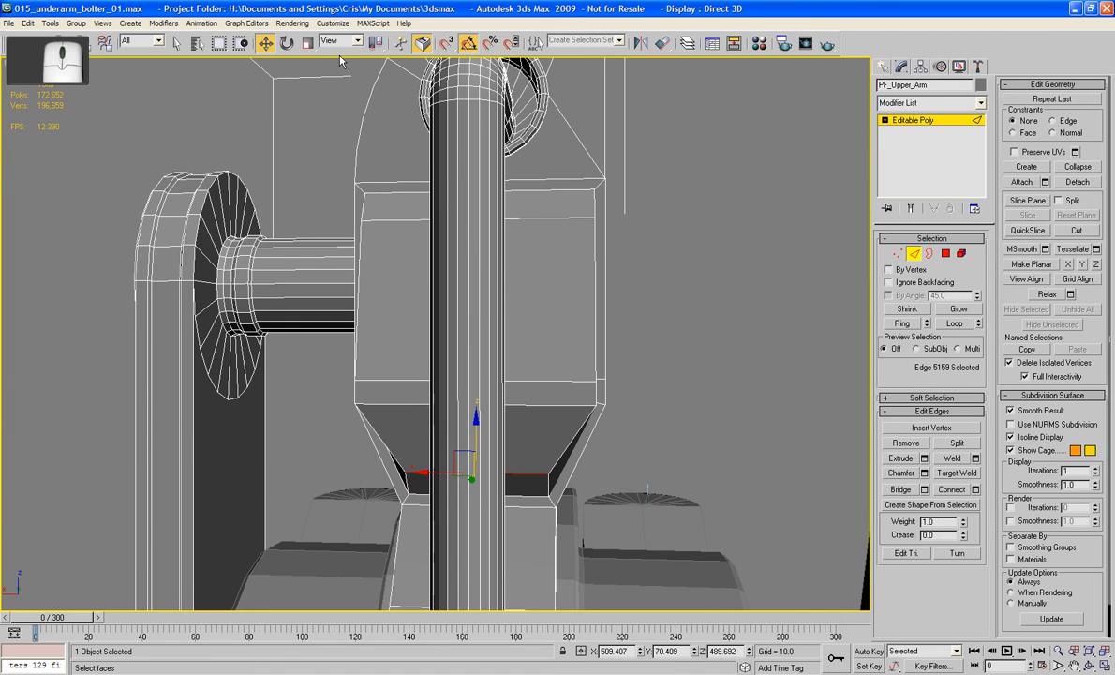
left_click(307, 44)
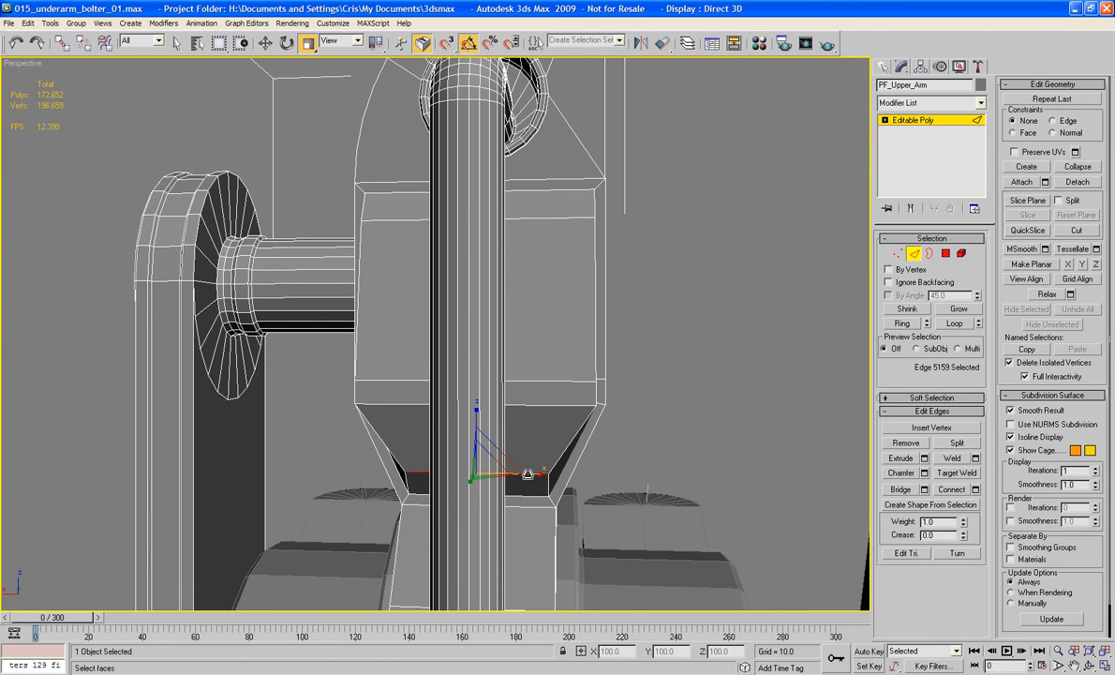
left_click_drag(530, 471, 533, 472)
left_click_drag(533, 473, 536, 478)
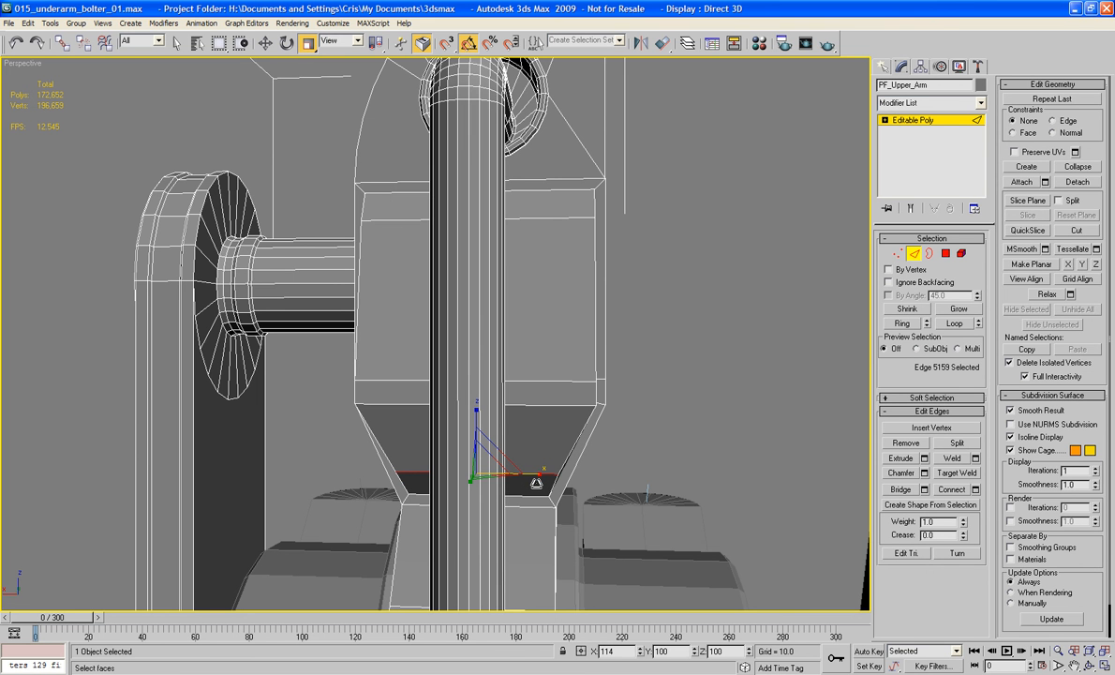
left_click_drag(536, 483, 536, 480)
middle_click_drag(562, 427, 502, 420, "alt")
left_click(915, 254)
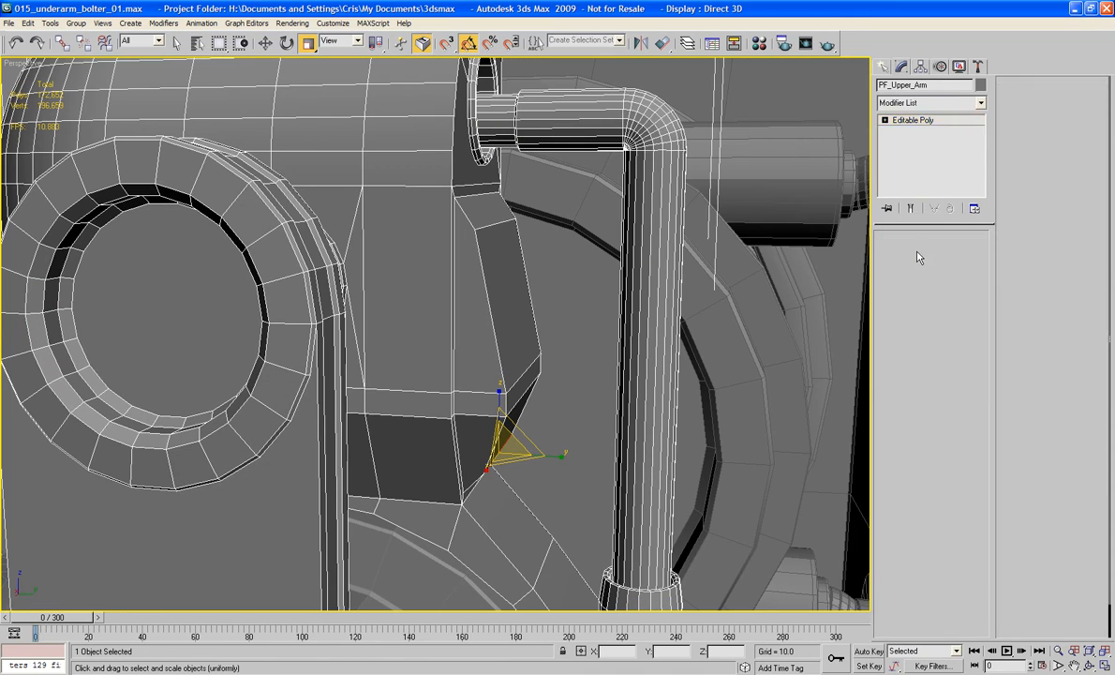
Bevel a patch of 18 polygons, six by three, on the housing's curved side inward to form a recessed panel, then clear the selection.
scroll(553, 288, "down", 8)
middle_click_drag(552, 288, 525, 286, "alt")
scroll(452, 368, "up", 4)
left_click(946, 254)
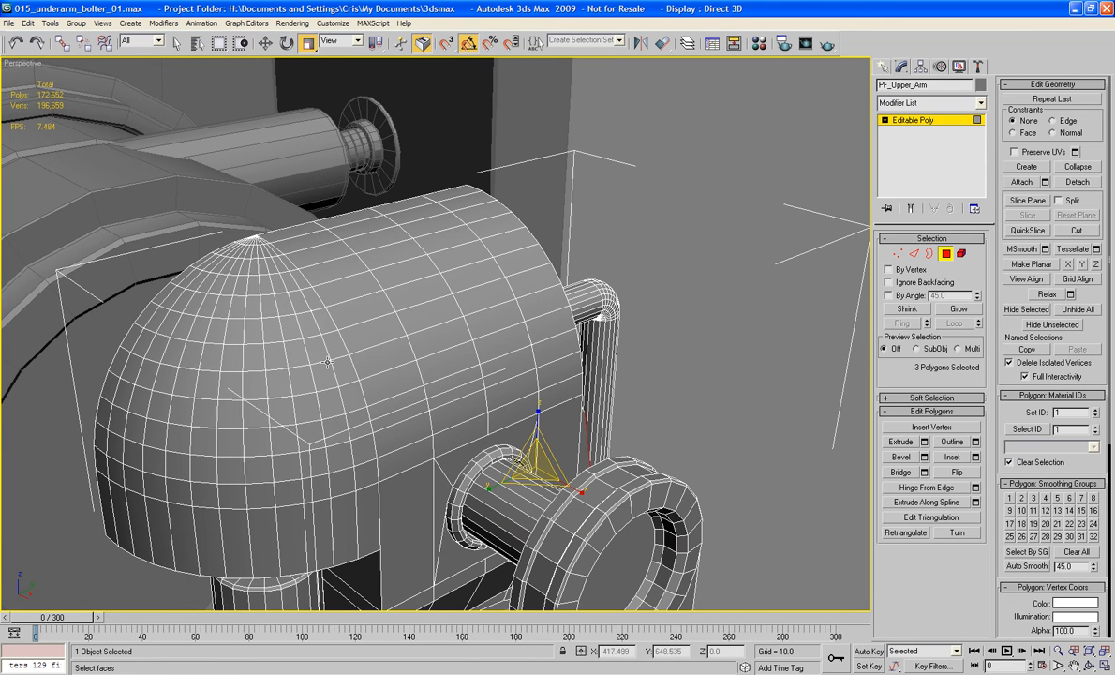
left_click(351, 309)
left_click(356, 329, "ctrl")
left_click(366, 354, "ctrl")
left_click(388, 394, "ctrl")
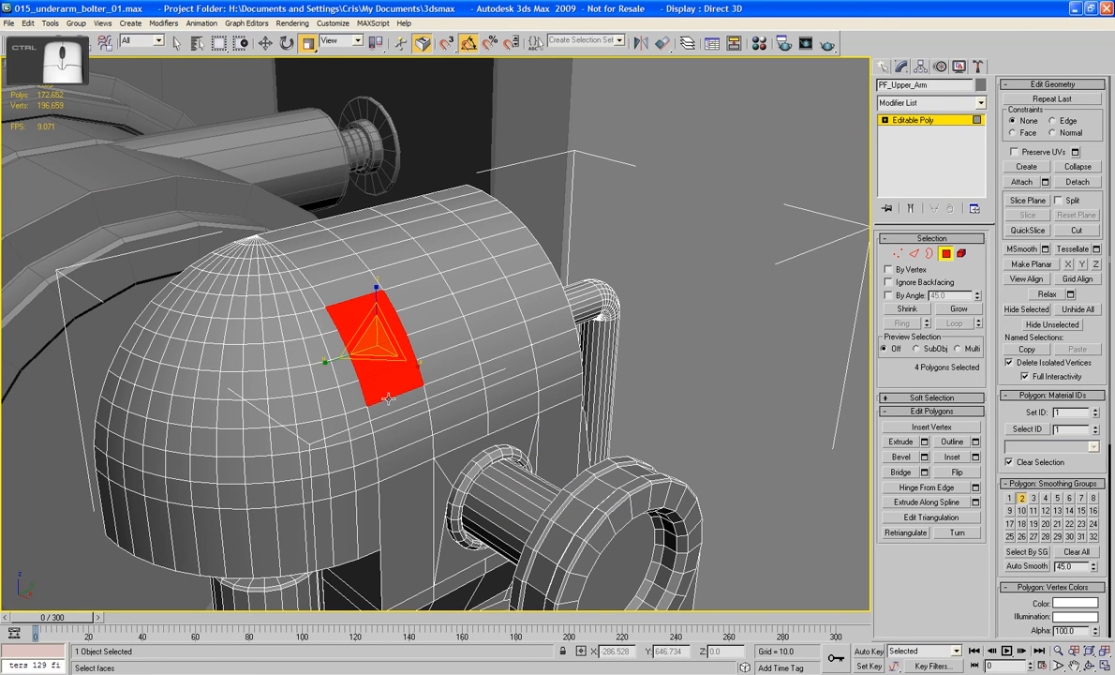
left_click(392, 415, "ctrl")
left_click(398, 440, "ctrl")
left_click(448, 394, "ctrl")
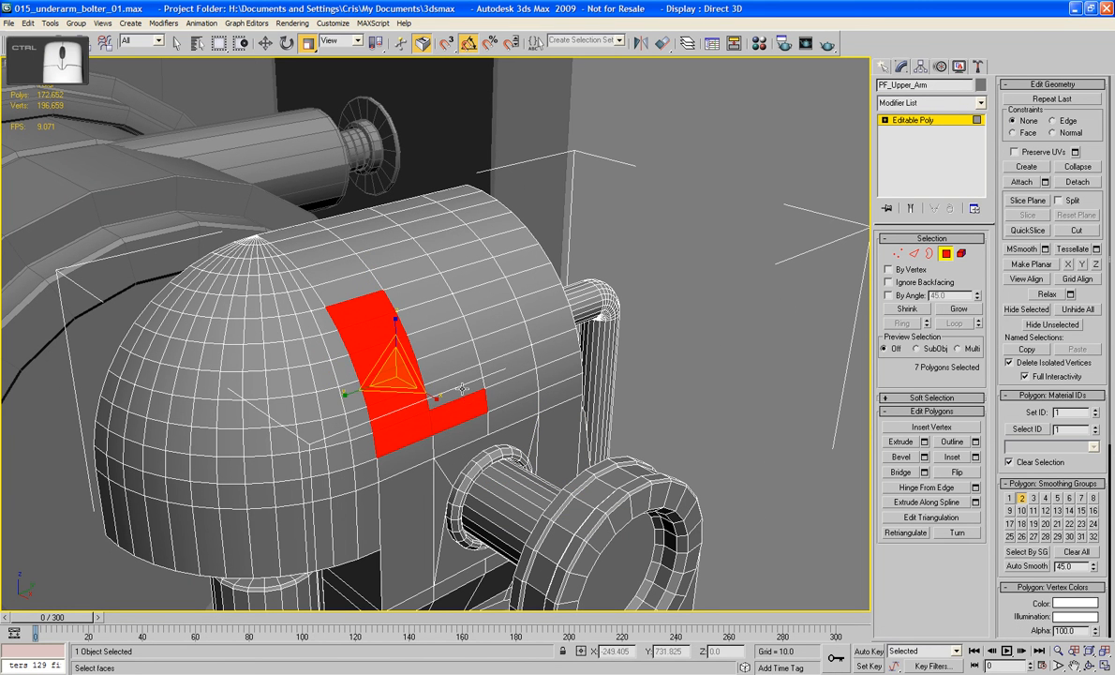
left_click(474, 386, "ctrl")
left_click(499, 377, "ctrl")
left_click(523, 369, "ctrl")
left_click(503, 323, "ctrl")
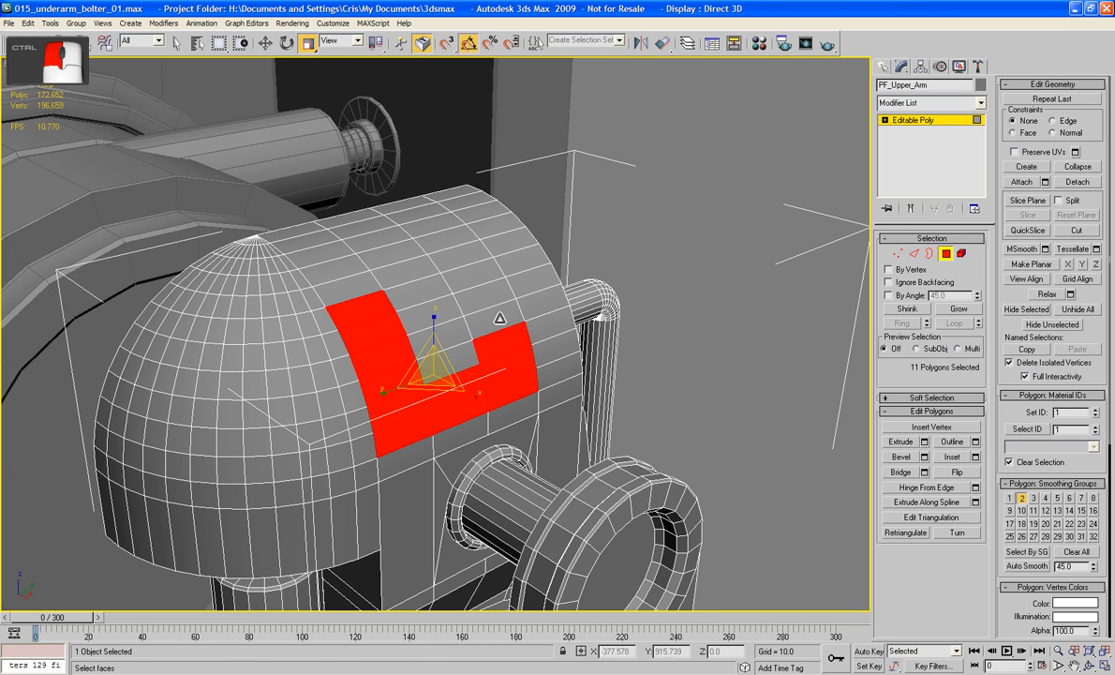
left_click(487, 286, "ctrl")
left_click(451, 274, "ctrl")
left_click(417, 279, "ctrl")
left_click(439, 318, "ctrl")
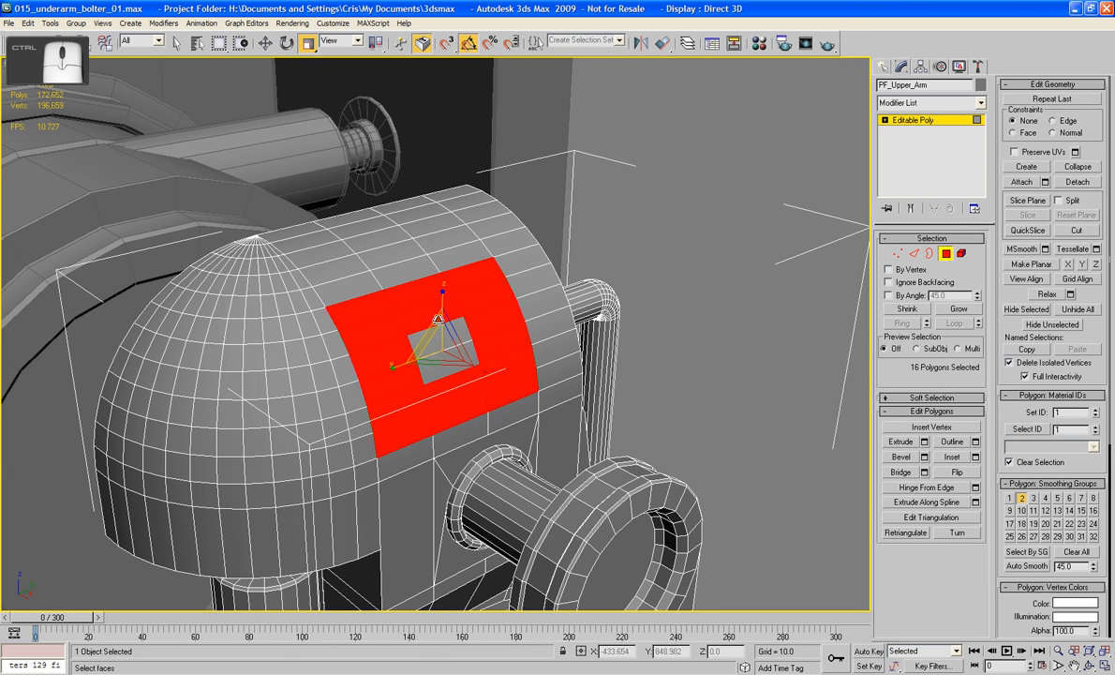
left_click(424, 369, "ctrl")
left_click(457, 361, "ctrl")
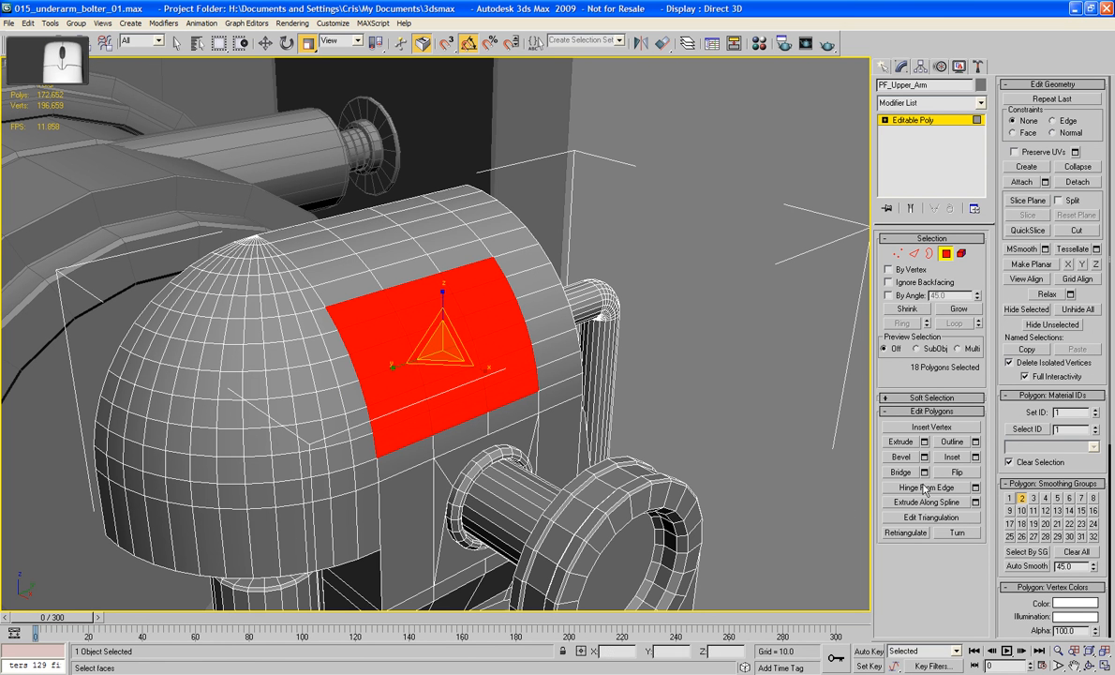
left_click(900, 456)
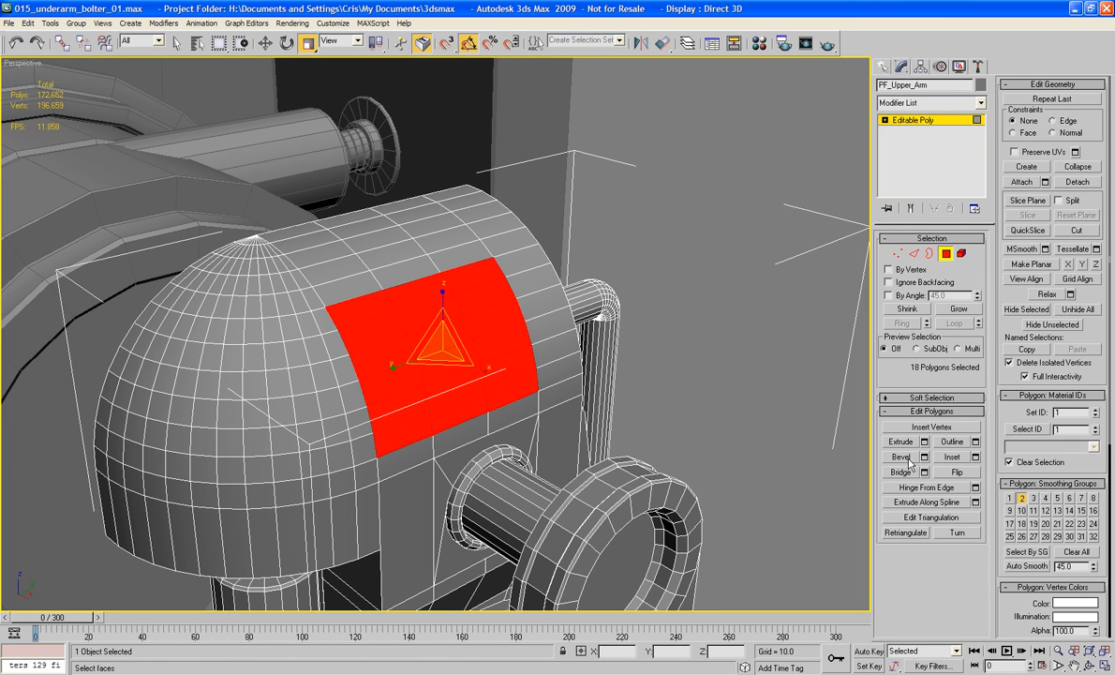
left_click_drag(351, 309, 372, 318)
left_click(371, 317)
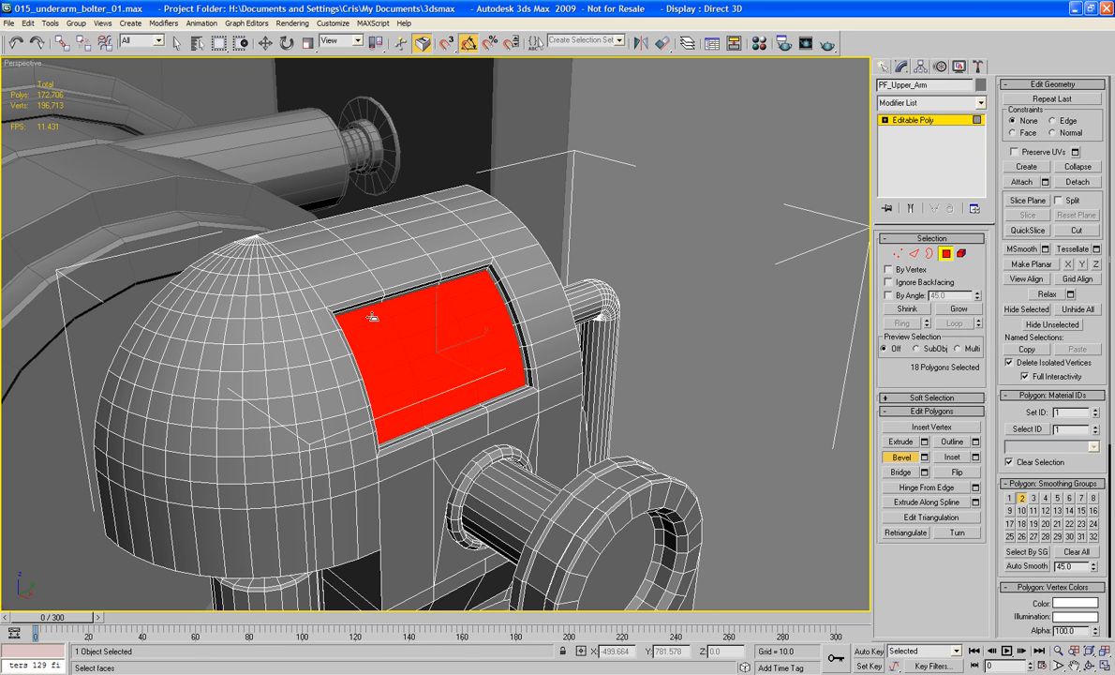
left_click(681, 354)
Bevel a three-by-three patch of polygons on the housing's rounded end inward to form a square recess, saving the scene along the way.
key("F4")
middle_click_drag(680, 347, 661, 328, "alt")
scroll(684, 334, "down", 4)
scroll(689, 341, "up", 3)
scroll(689, 341, "up", 3)
middle_click_drag(480, 326, 591, 326)
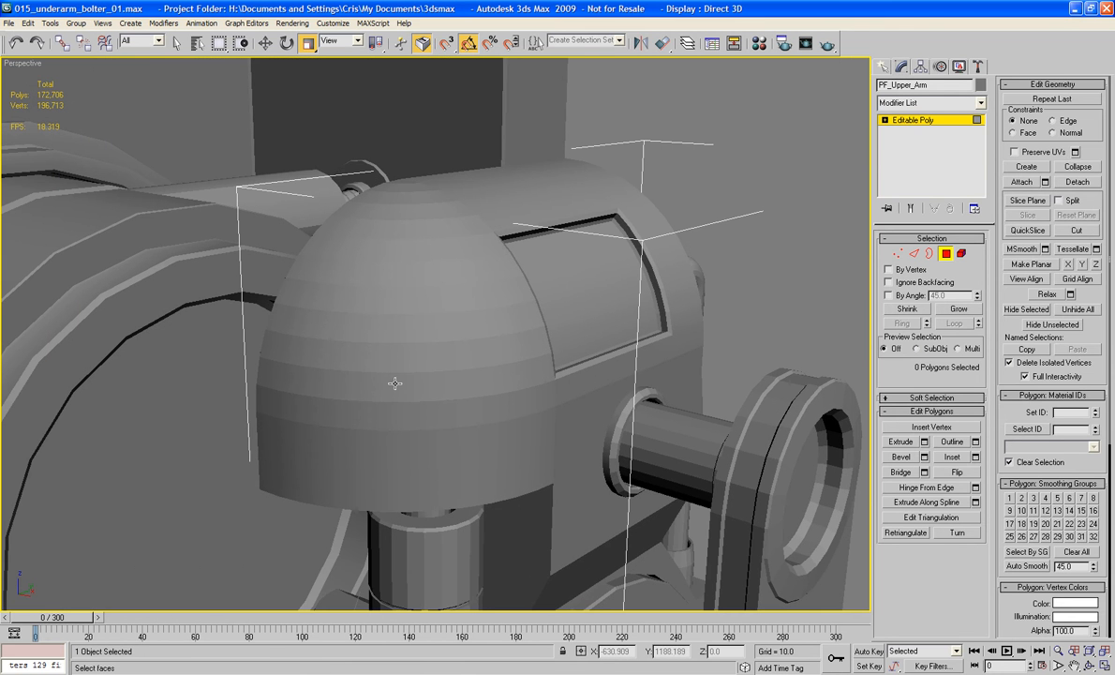
left_click(411, 419)
left_click(392, 418, "ctrl")
key("ctrl+s")
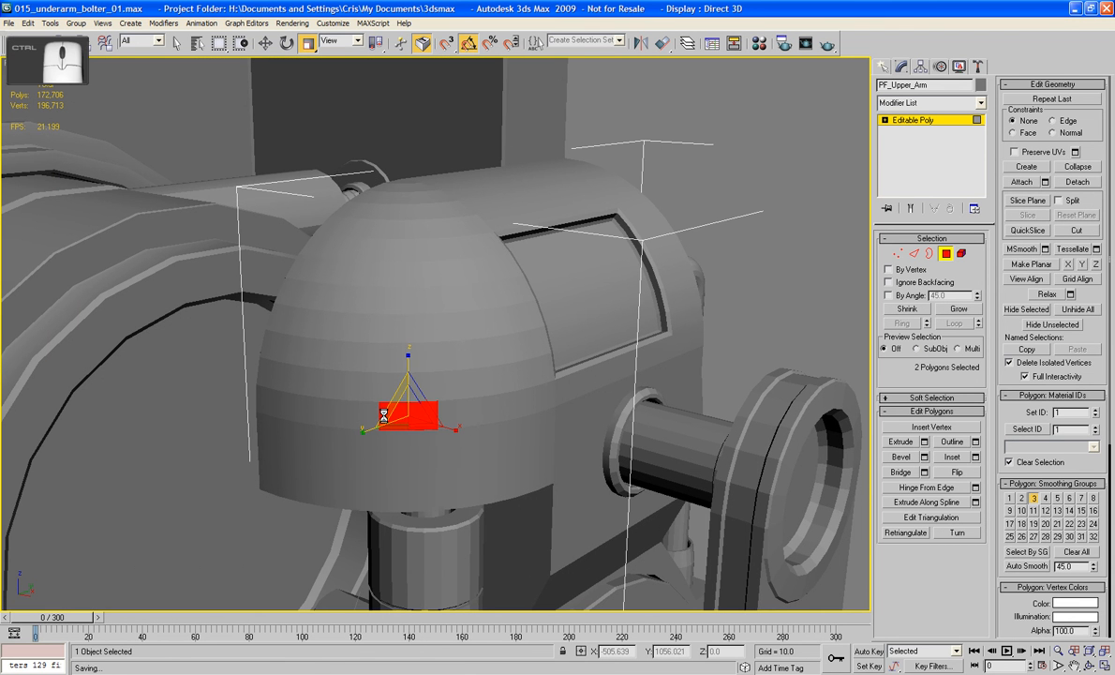
left_click(366, 413)
left_click(393, 418, "ctrl")
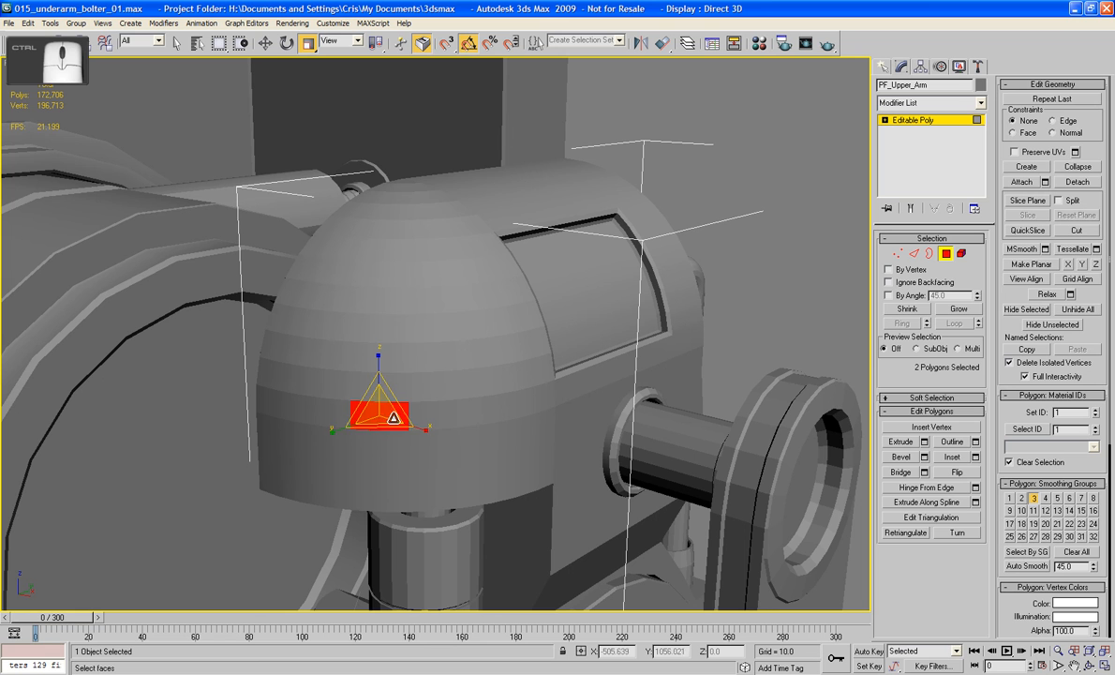
left_click(415, 415, "ctrl")
left_click(417, 387, "ctrl")
left_click(392, 385, "ctrl")
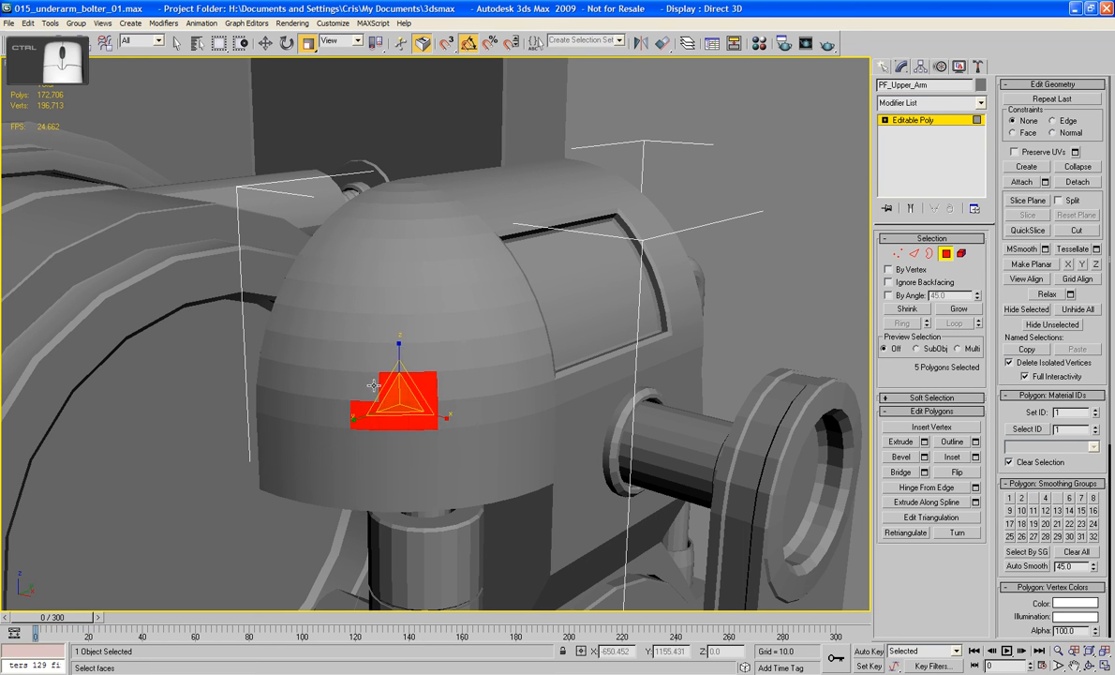
left_click(366, 384, "ctrl")
left_click(368, 358, "ctrl")
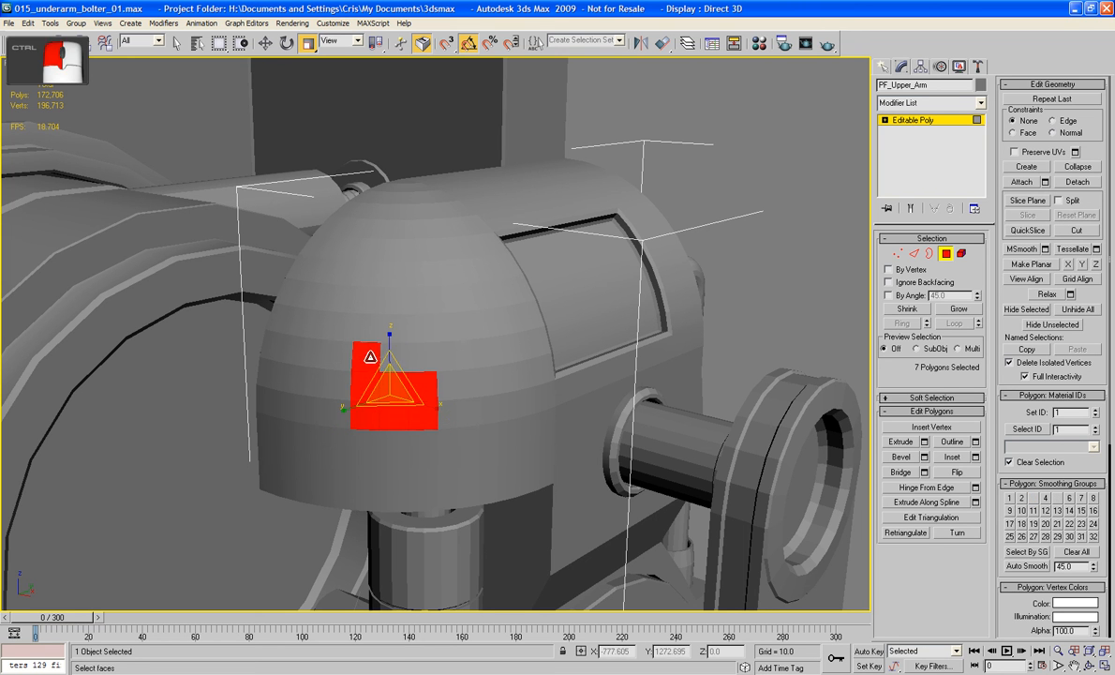
left_click(394, 357, "ctrl")
left_click(421, 357, "ctrl")
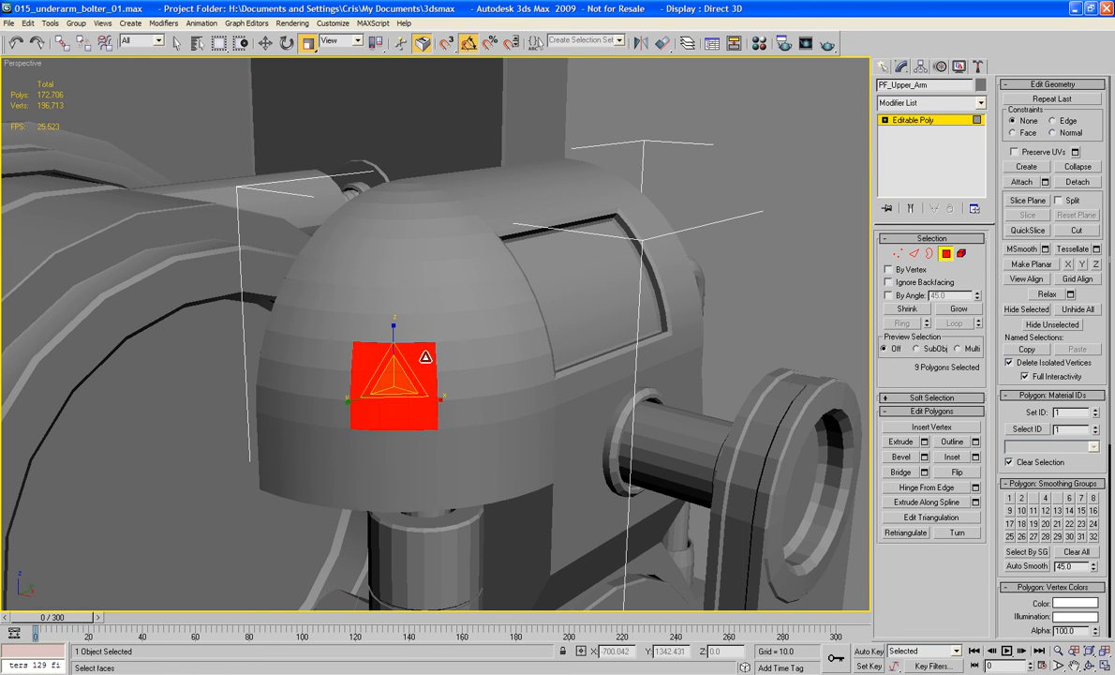
left_click_drag(428, 346, 428, 353)
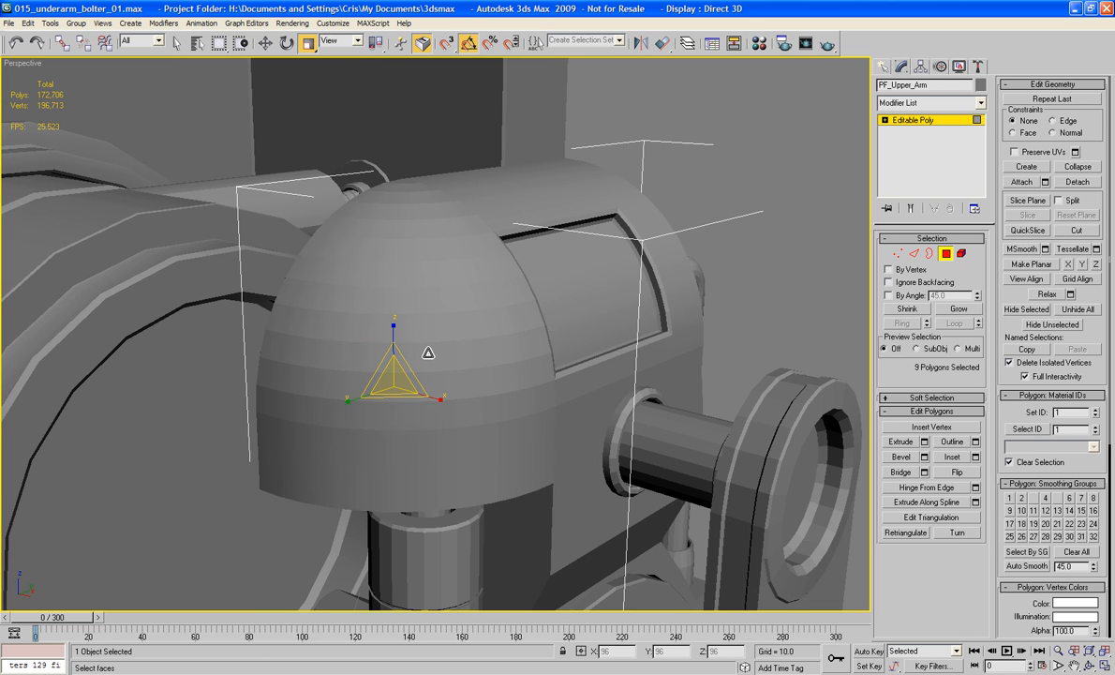
key("ctrl+z")
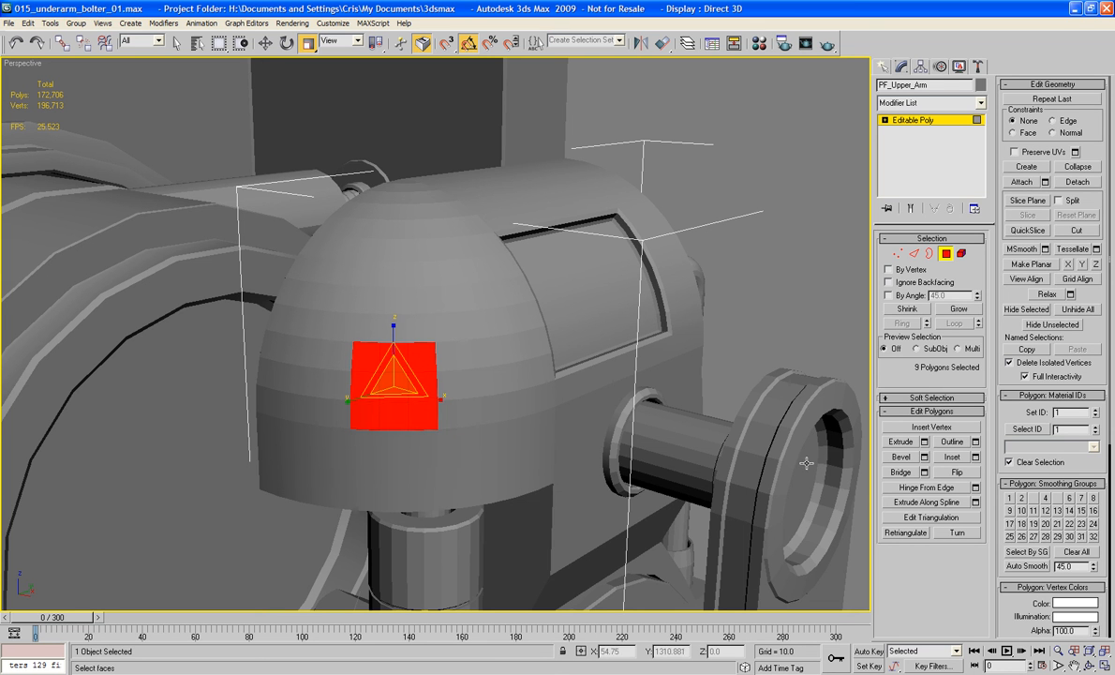
left_click(899, 457)
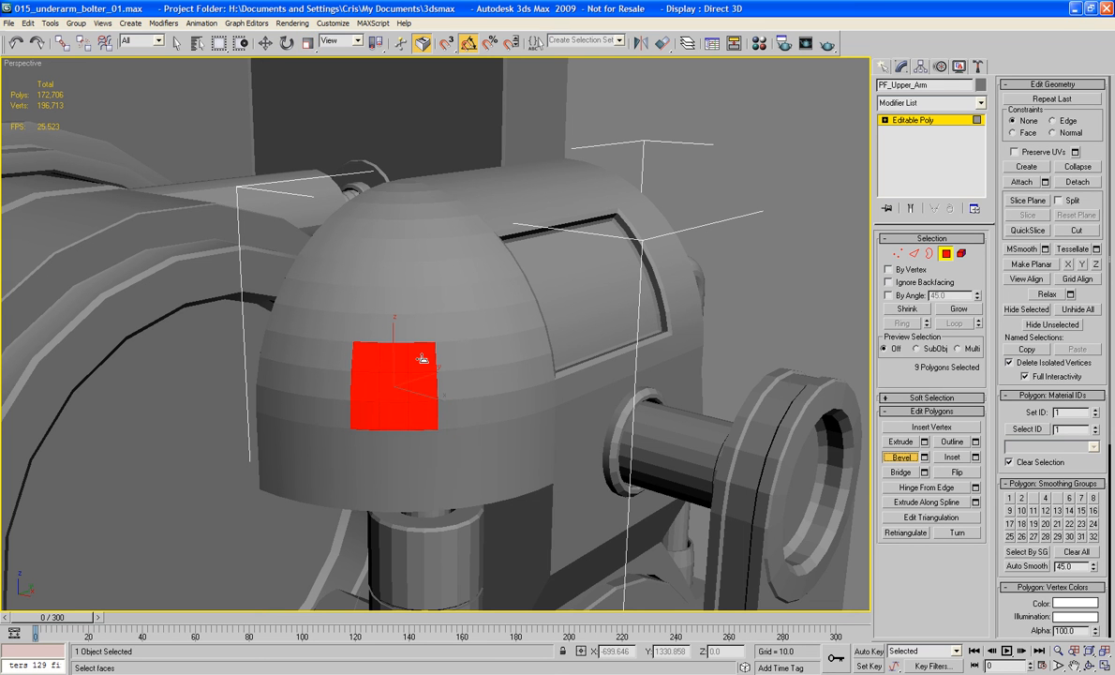
left_click_drag(422, 359, 418, 357)
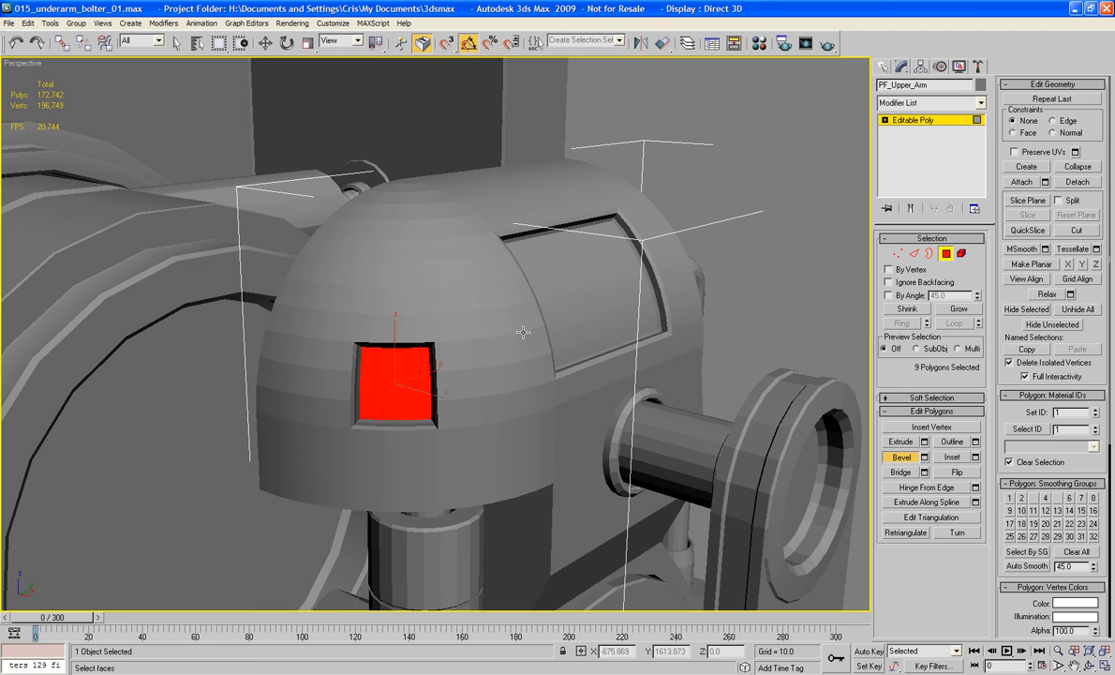
Bevel the square recess's floor back outward until nearly flush with the dome, leaving a thin groove around it, and leave polygon editing.
middle_click_drag(440, 343, 649, 336, "alt")
scroll(346, 349, "up", 3)
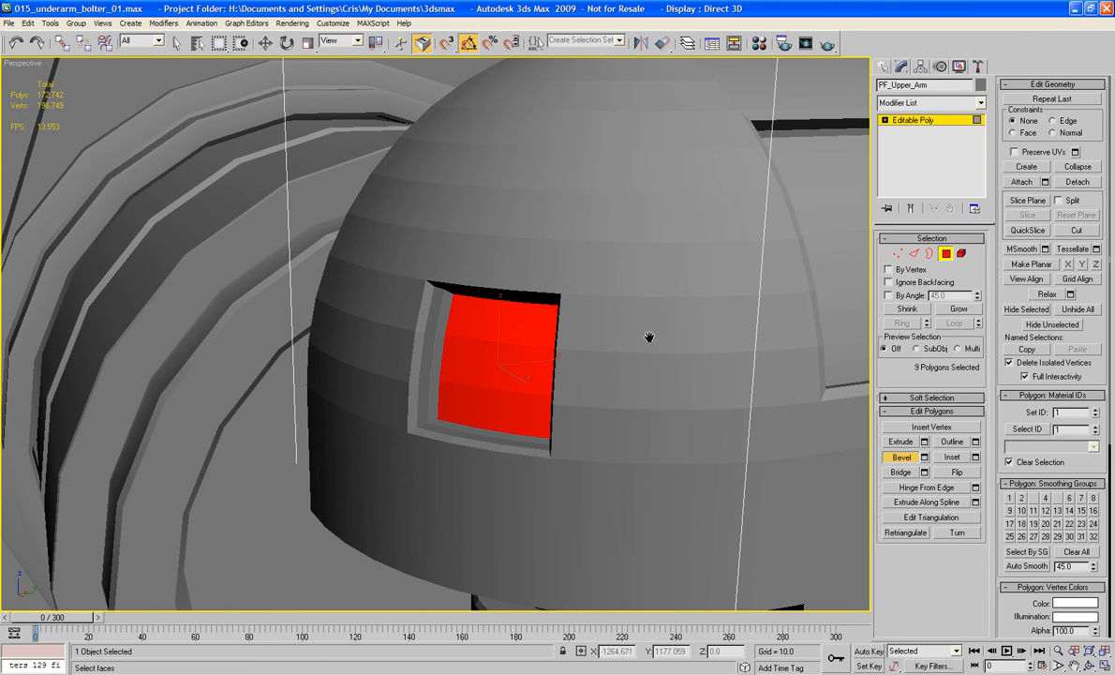
key("F4")
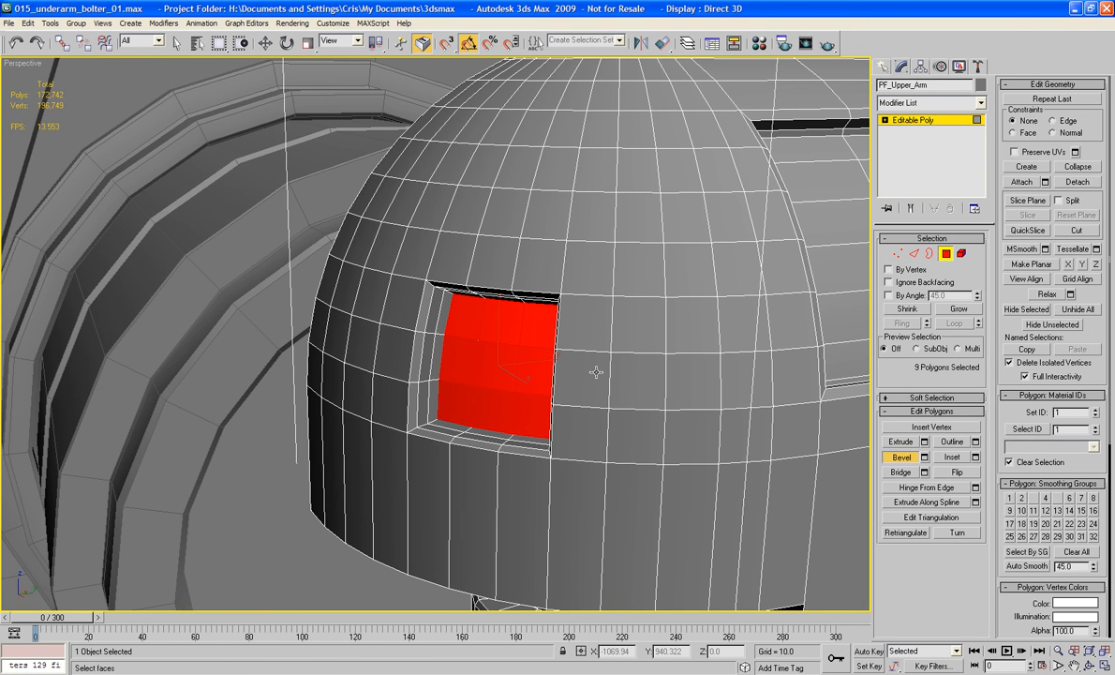
left_click_drag(501, 336, 498, 343)
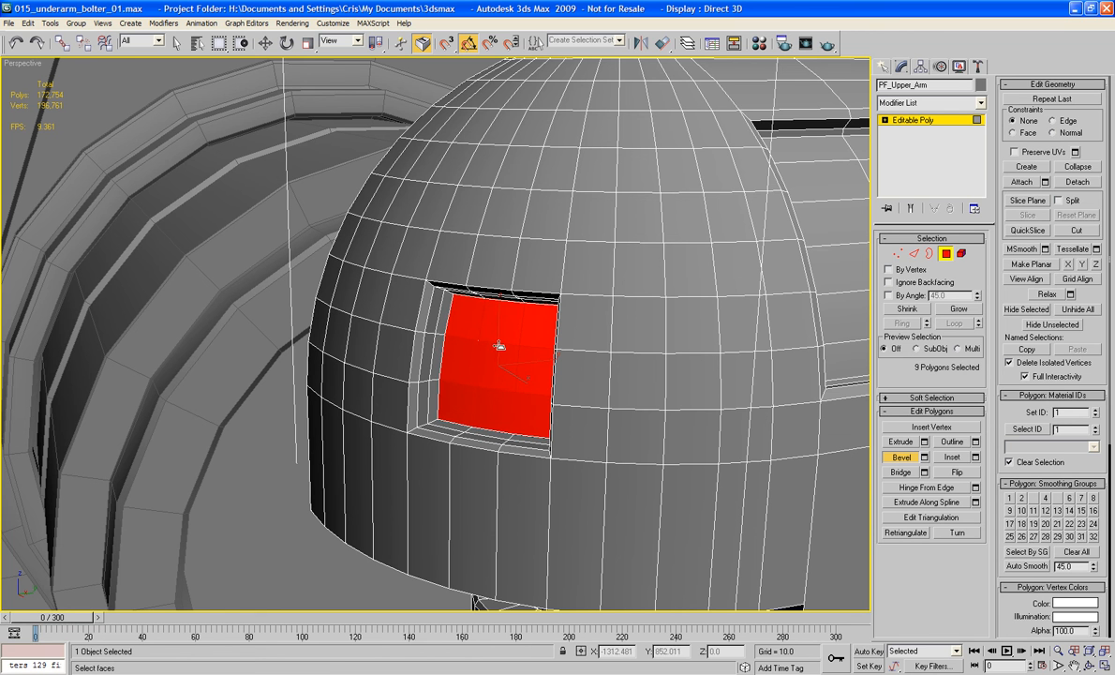
left_click_drag(499, 345, 500, 339)
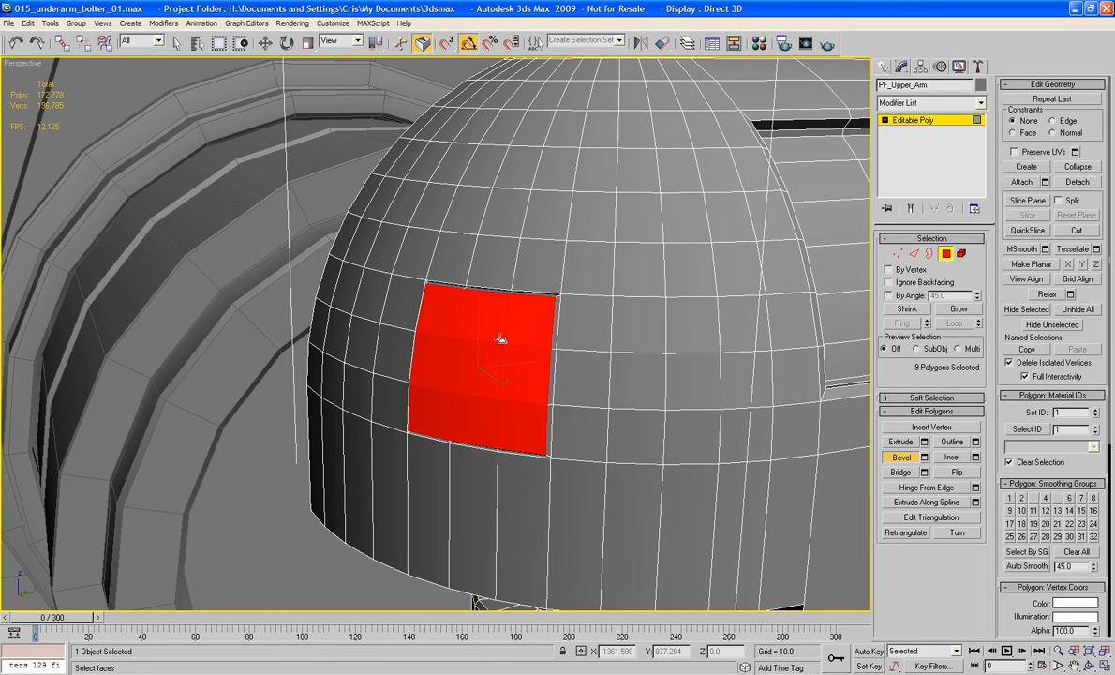
left_click(944, 255)
Isolate the upper arm object from the rest of the mech and clear the selection.
middle_click_drag(641, 272, 719, 295, "alt")
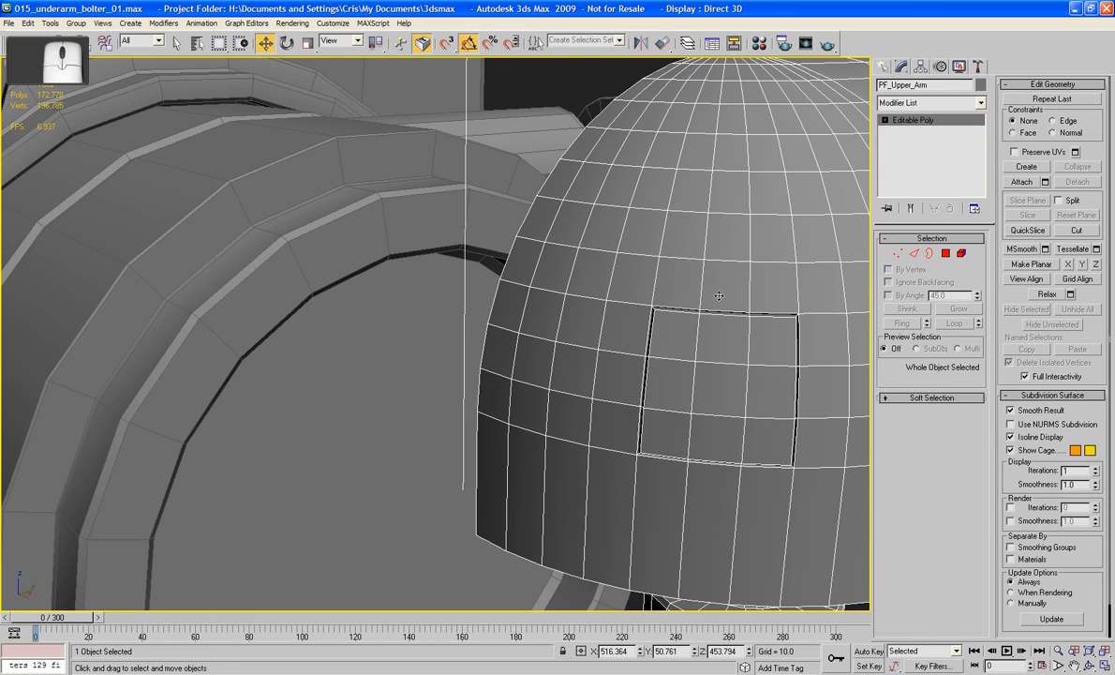
key("F4")
middle_click_drag(721, 345, 599, 297)
scroll(596, 302, "down", 3)
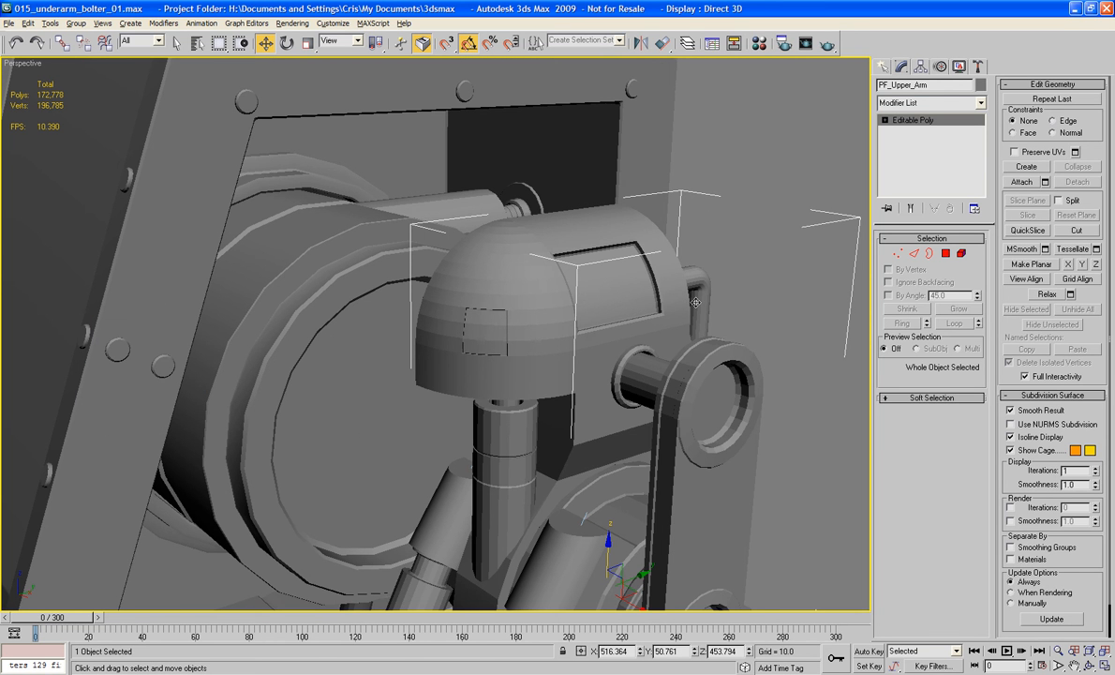
middle_click_drag(696, 302, 293, 290, "alt")
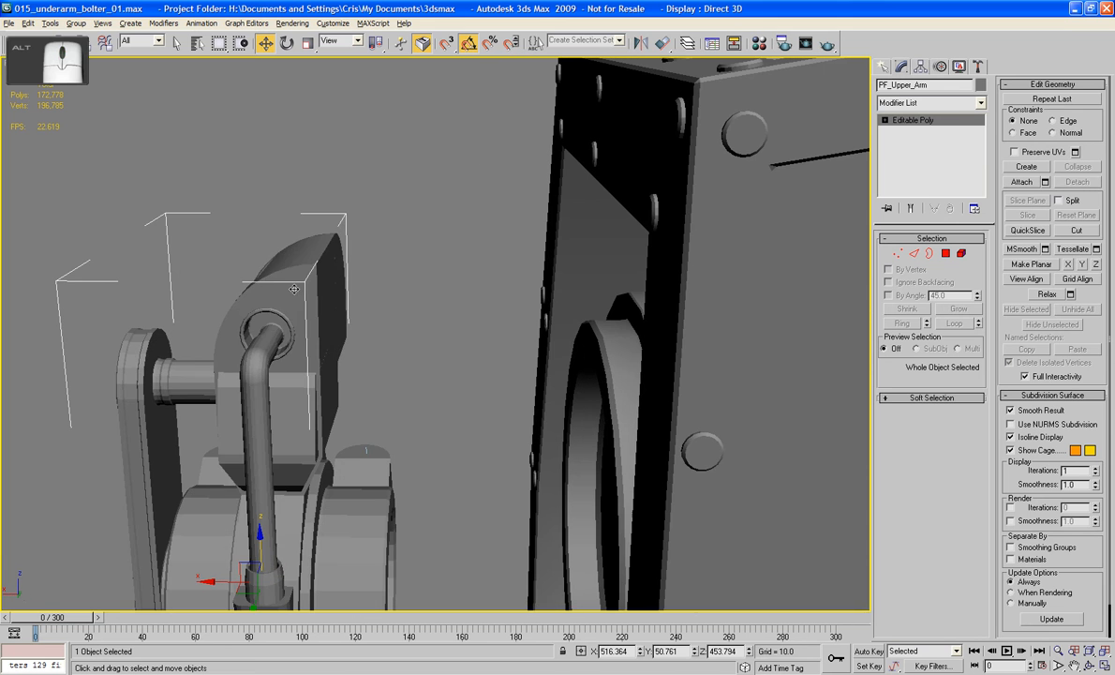
right_click(265, 272)
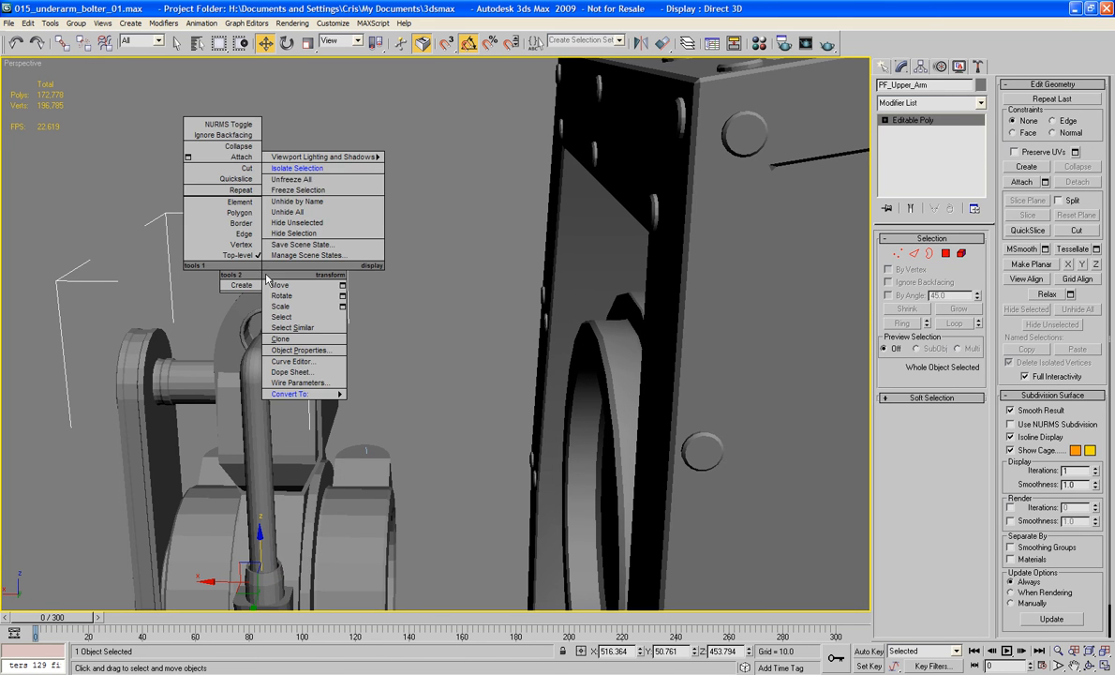
left_click(288, 168)
left_click(623, 219)
Examine the isolated upper arm's flat back face and pipe end with its wireframe edges shown.
middle_click_drag(623, 219, 487, 258, "alt")
middle_click_drag(400, 248, 431, 194, "alt")
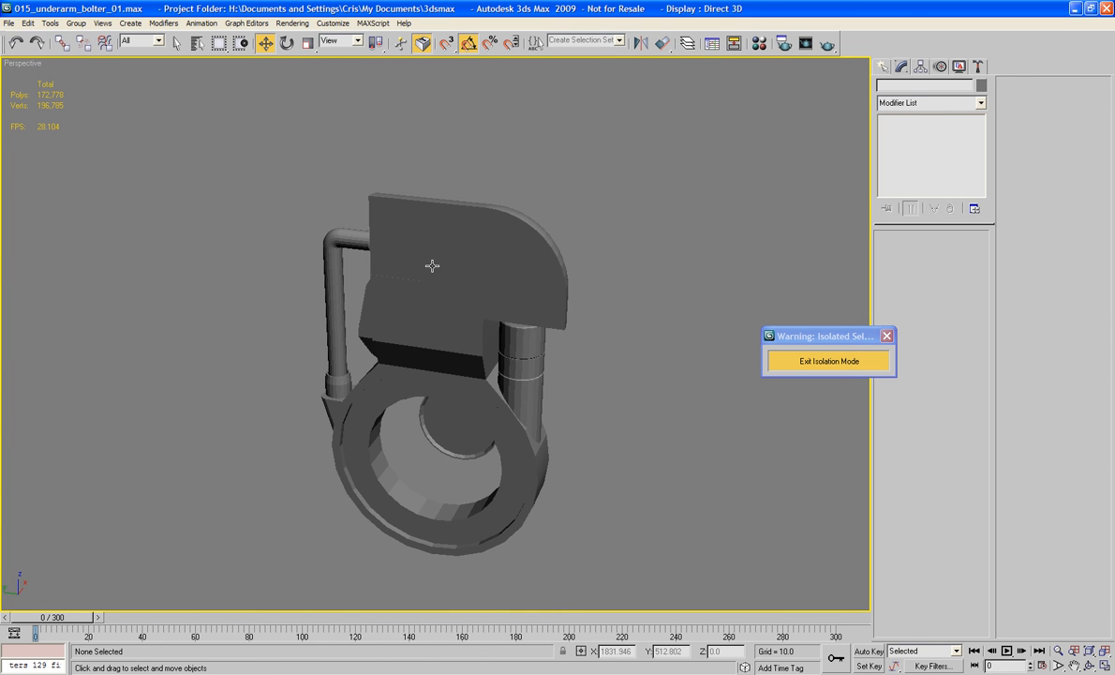
middle_click_drag(432, 266, 433, 348, "alt")
scroll(435, 337, "up", 5)
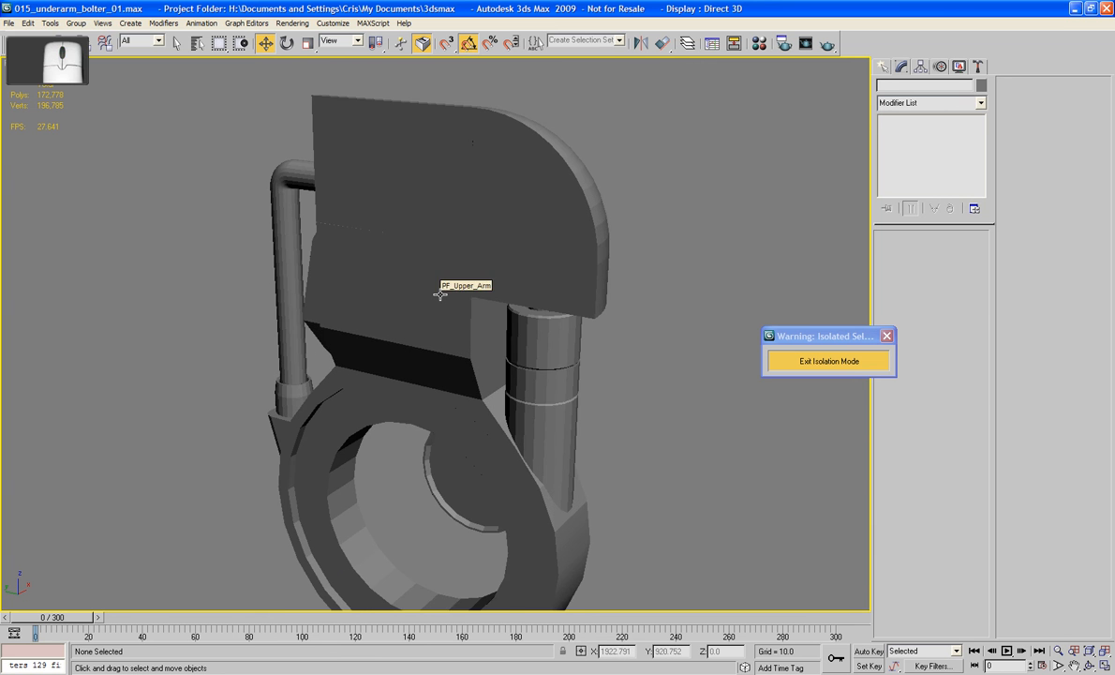
key("F4")
left_click(448, 194)
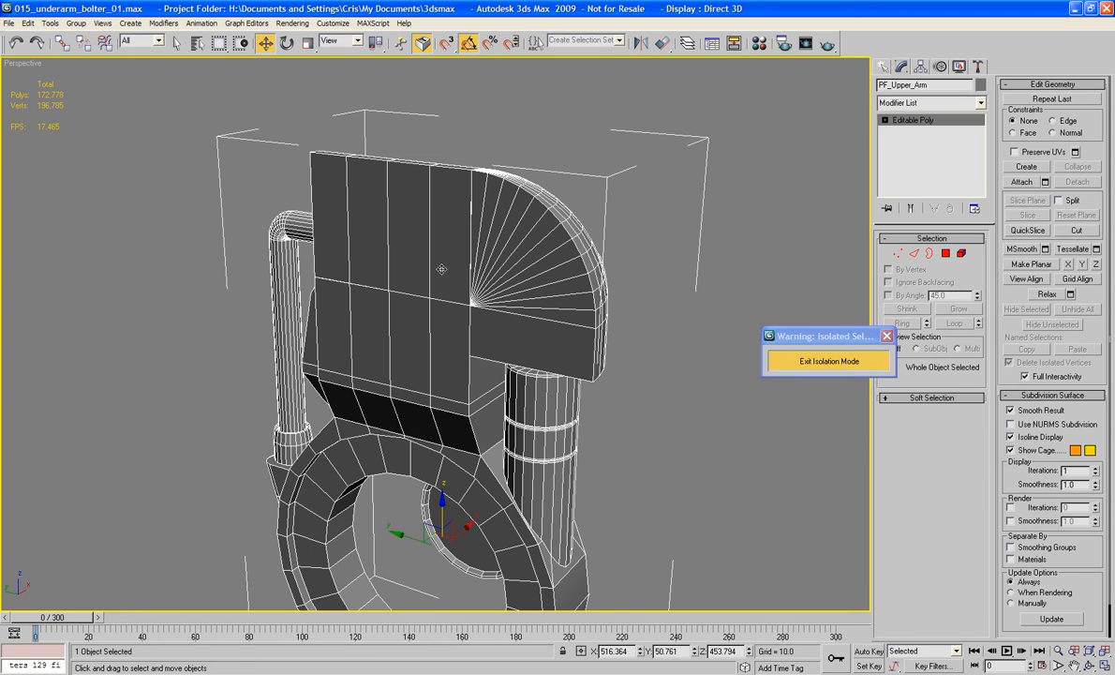
middle_click_drag(448, 194, 423, 276, "alt")
middle_click_drag(484, 350, 543, 212, "alt")
scroll(531, 320, "up", 2)
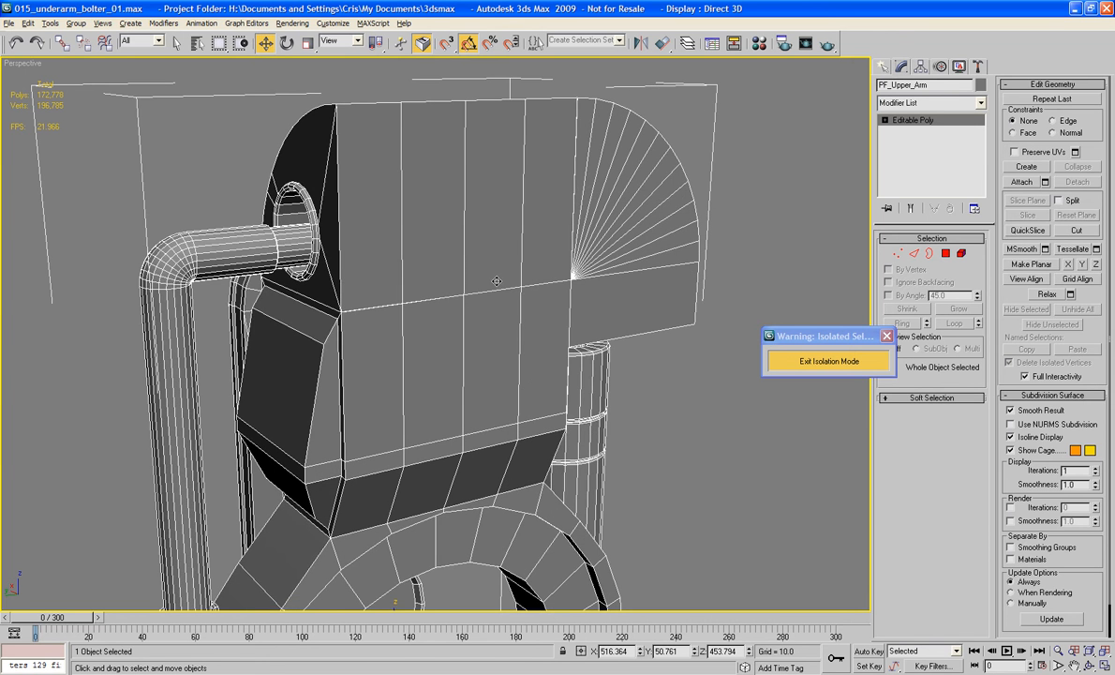
middle_click_drag(496, 281, 459, 290, "alt")
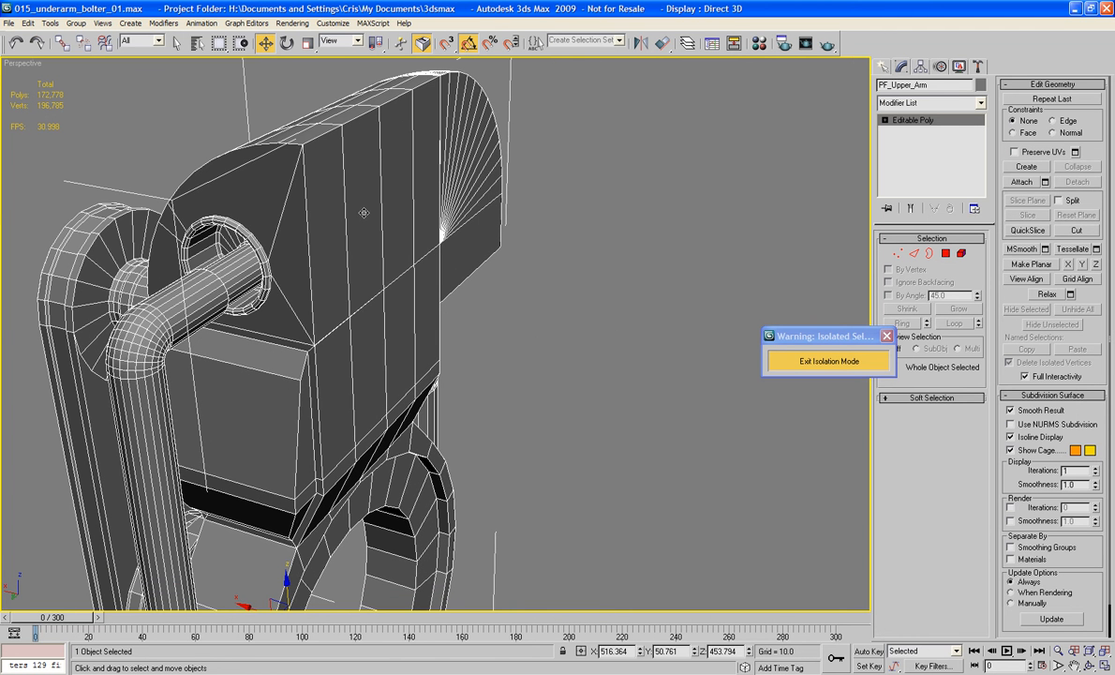
middle_click_drag(700, 421, 754, 194, "alt")
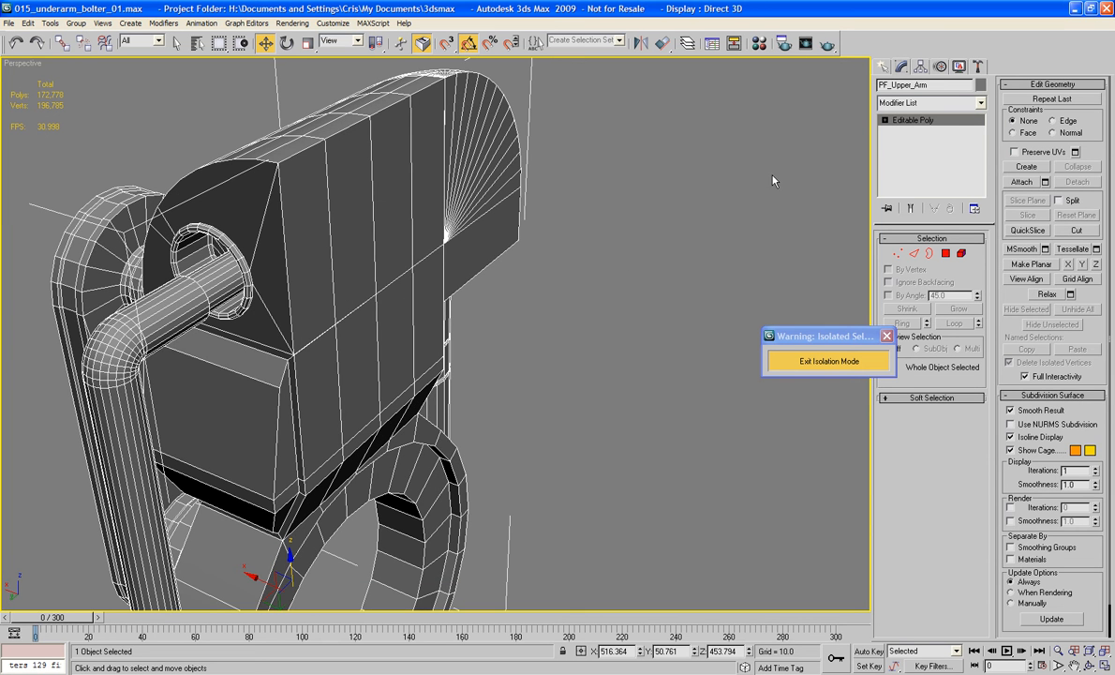
middle_click_drag(417, 335, 386, 322, "alt")
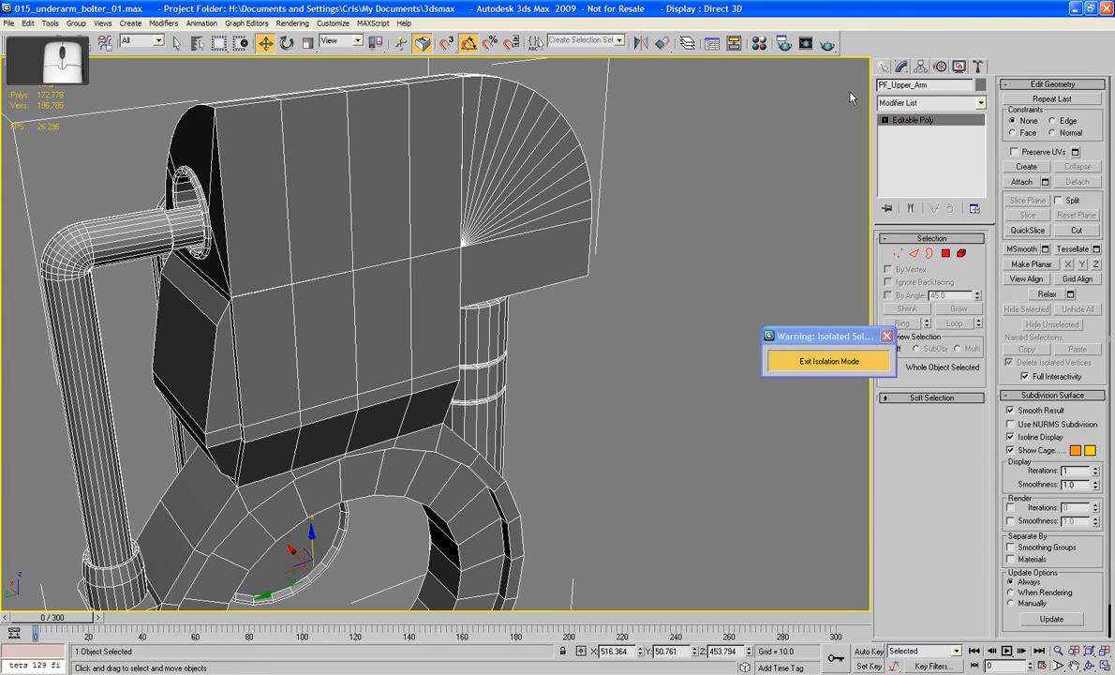
Create a sphere of about 17.8 radius on the upper arm's flat back face and raise it about 1.7 units.
left_click(883, 68)
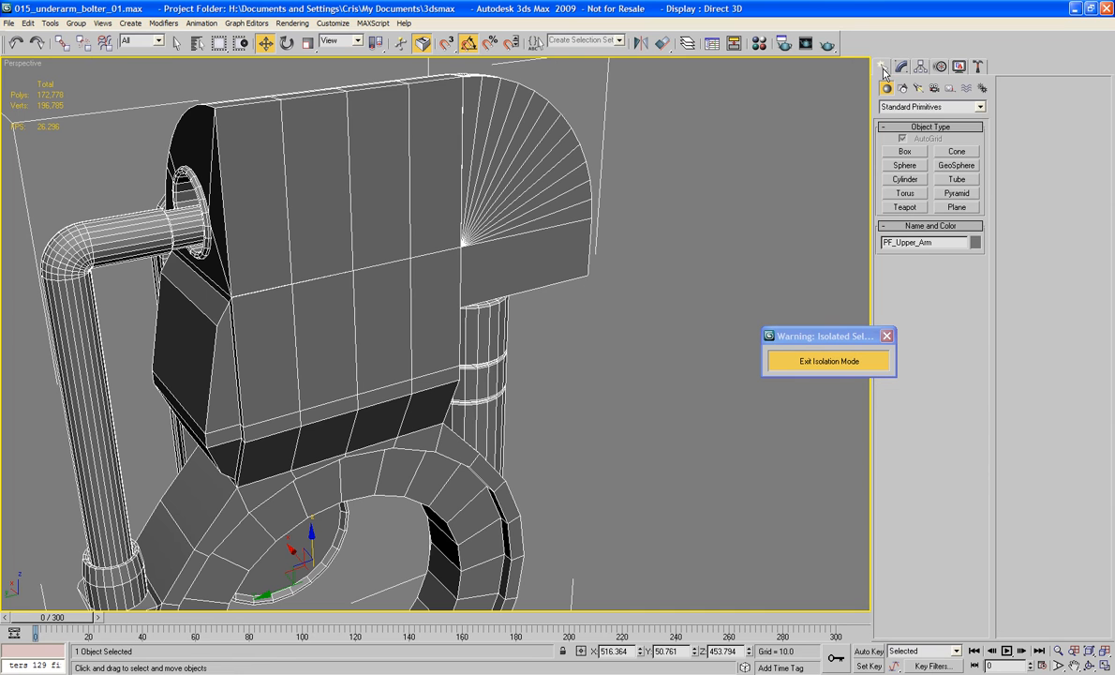
left_click(905, 165)
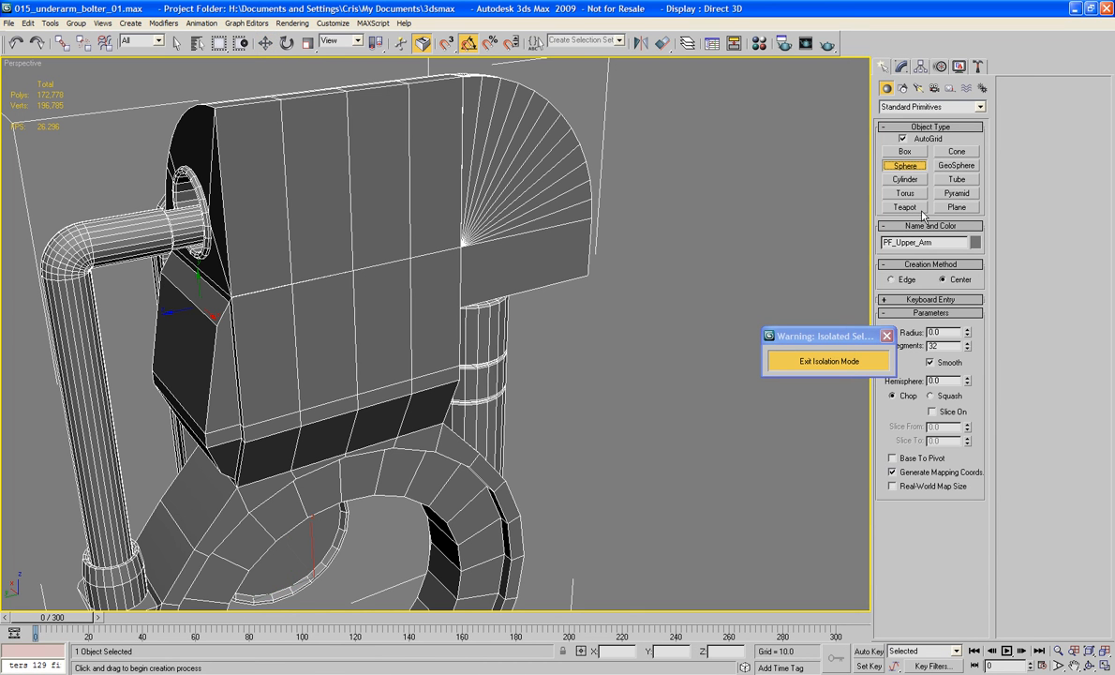
double_click(945, 346)
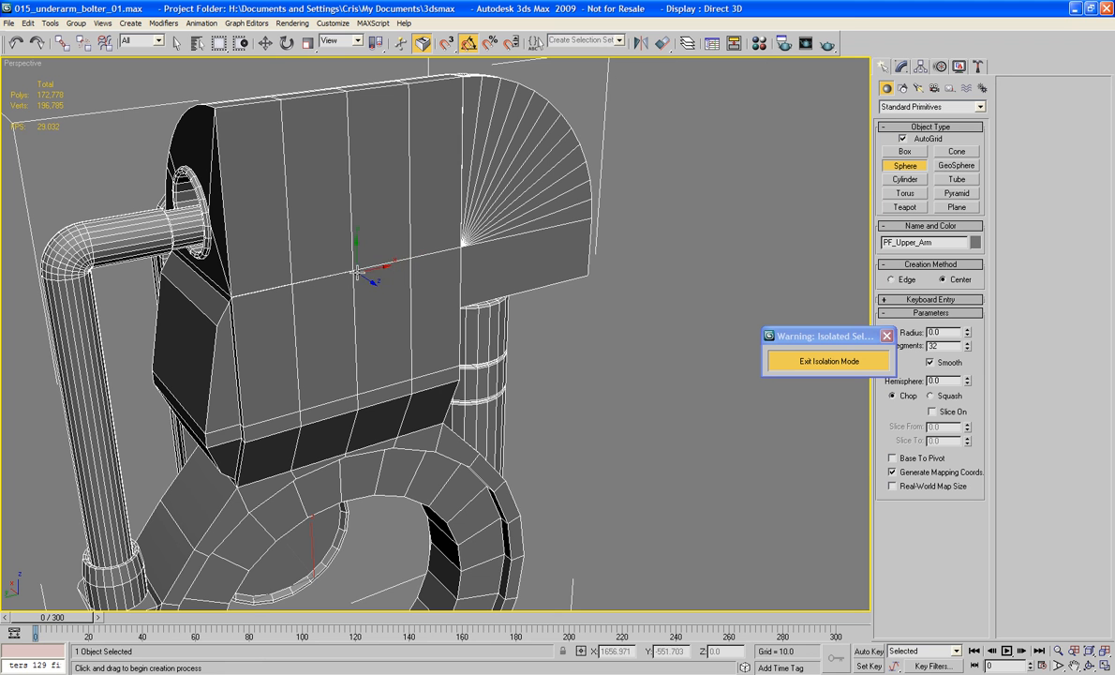
left_click_drag(358, 269, 372, 386)
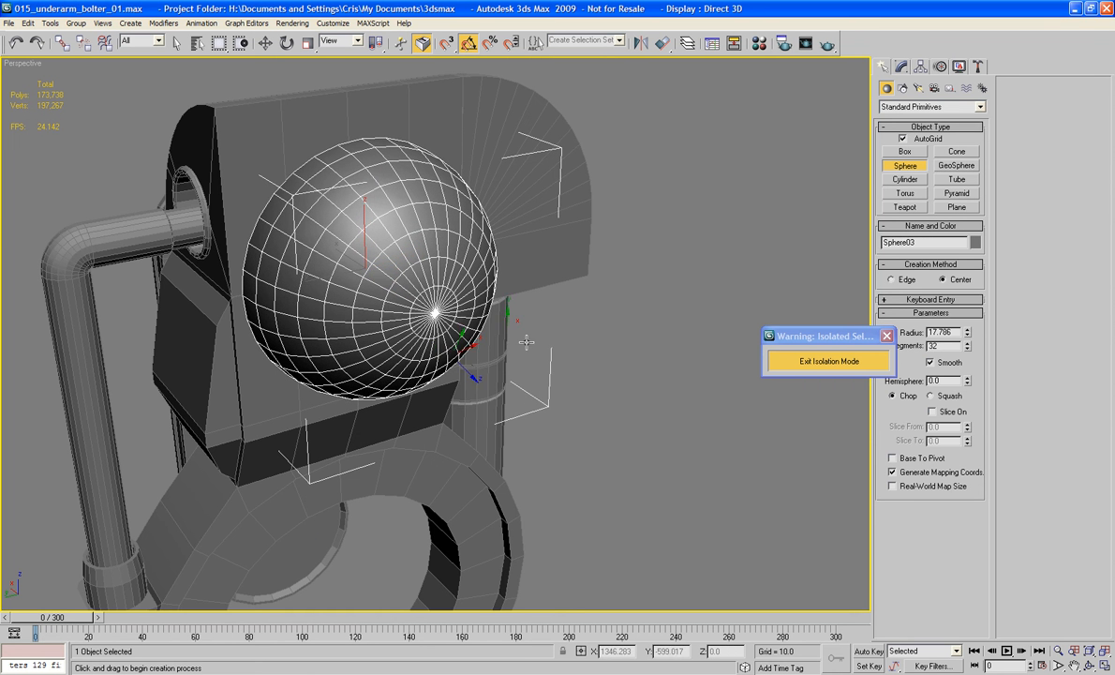
key("w")
middle_click_drag(527, 342, 441, 281, "alt")
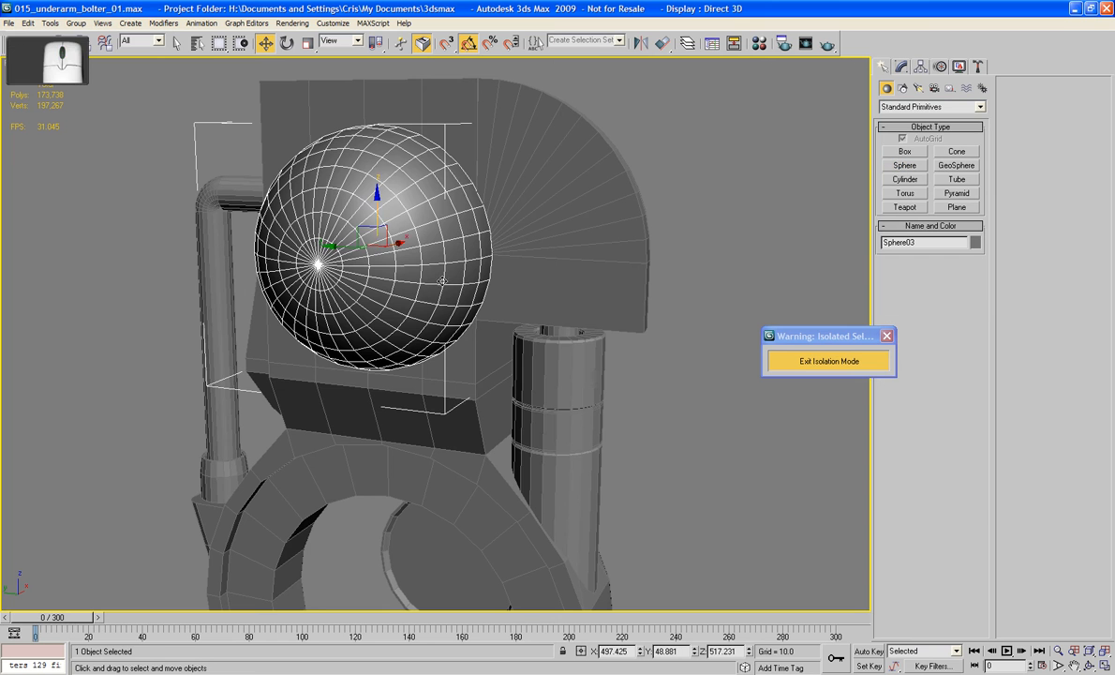
left_click_drag(378, 213, 381, 201)
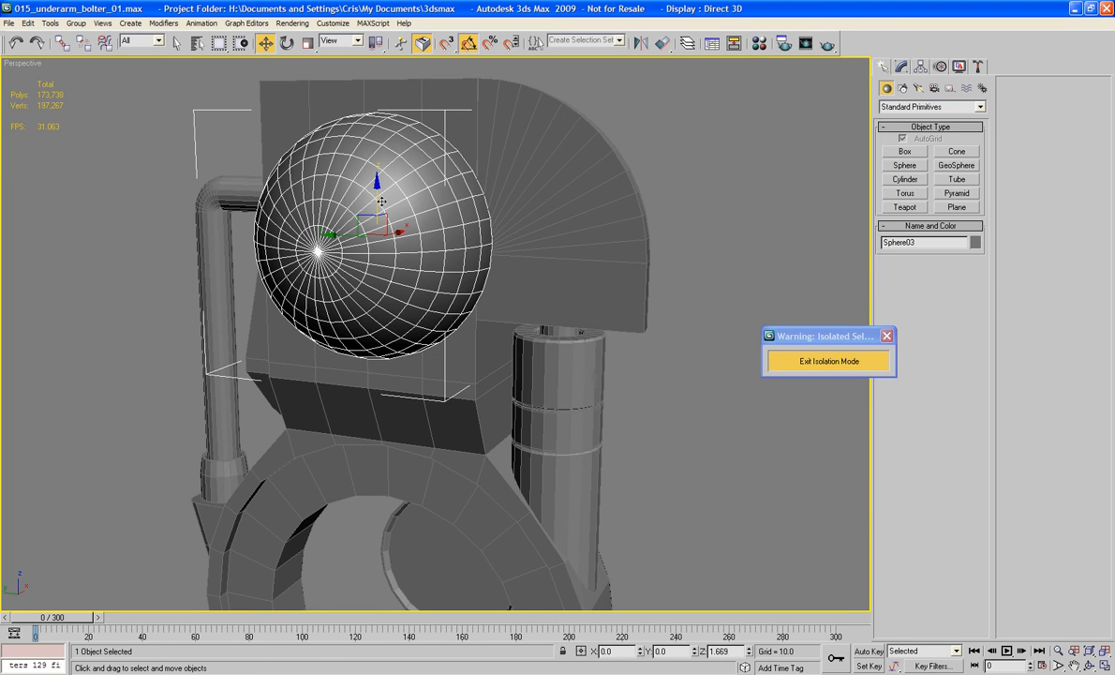
Set the sphere's hemisphere value to 0.5 and convert it to an editable poly.
left_click(902, 68)
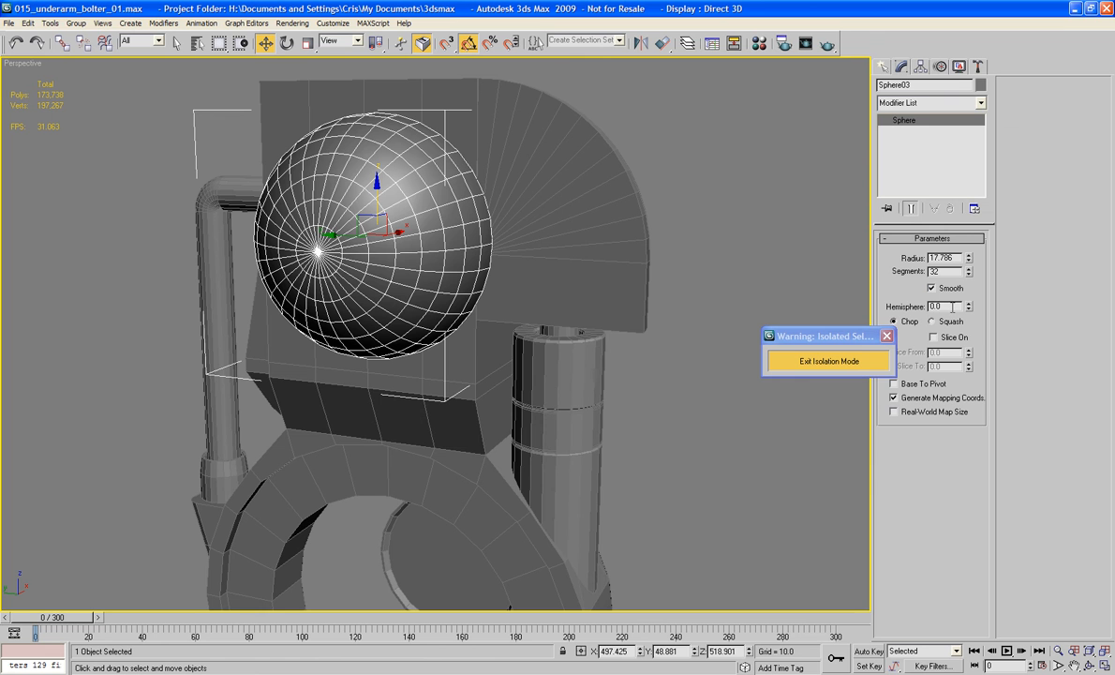
type("0.5")
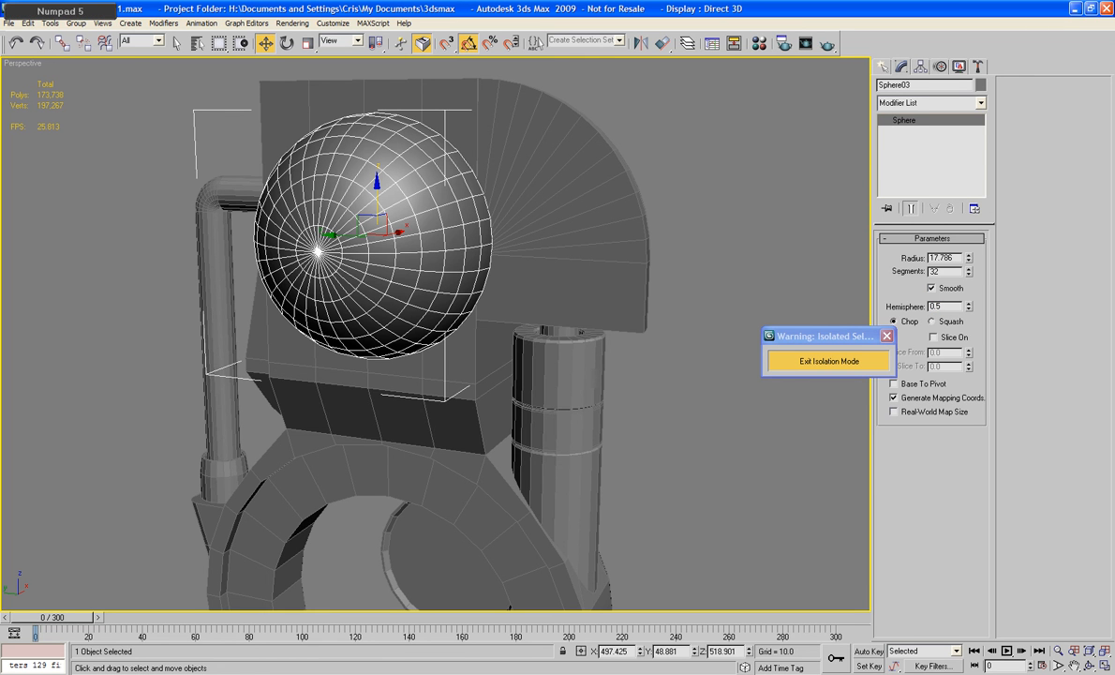
key("Tab")
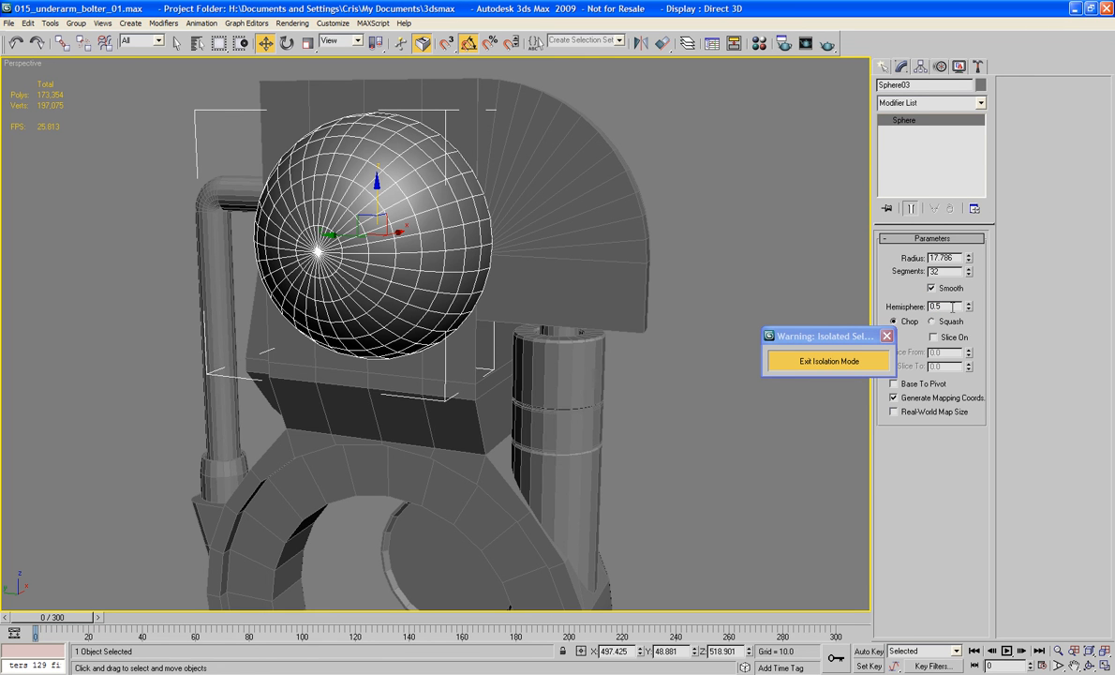
right_click(414, 251)
mouse_move(459, 380)
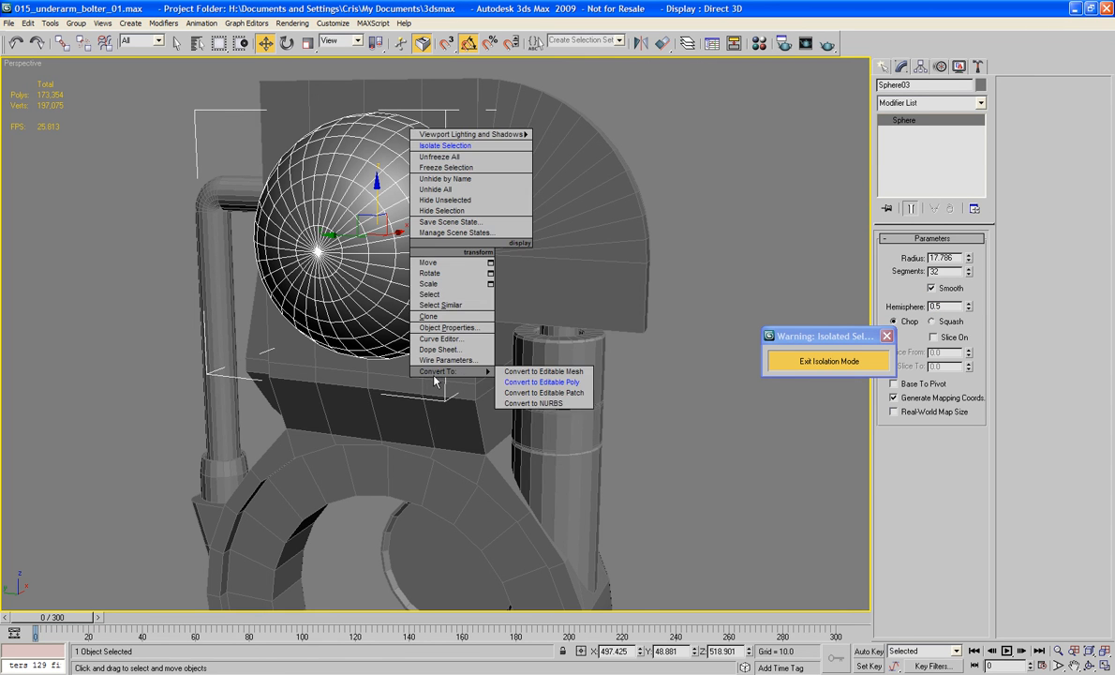
left_click(510, 379)
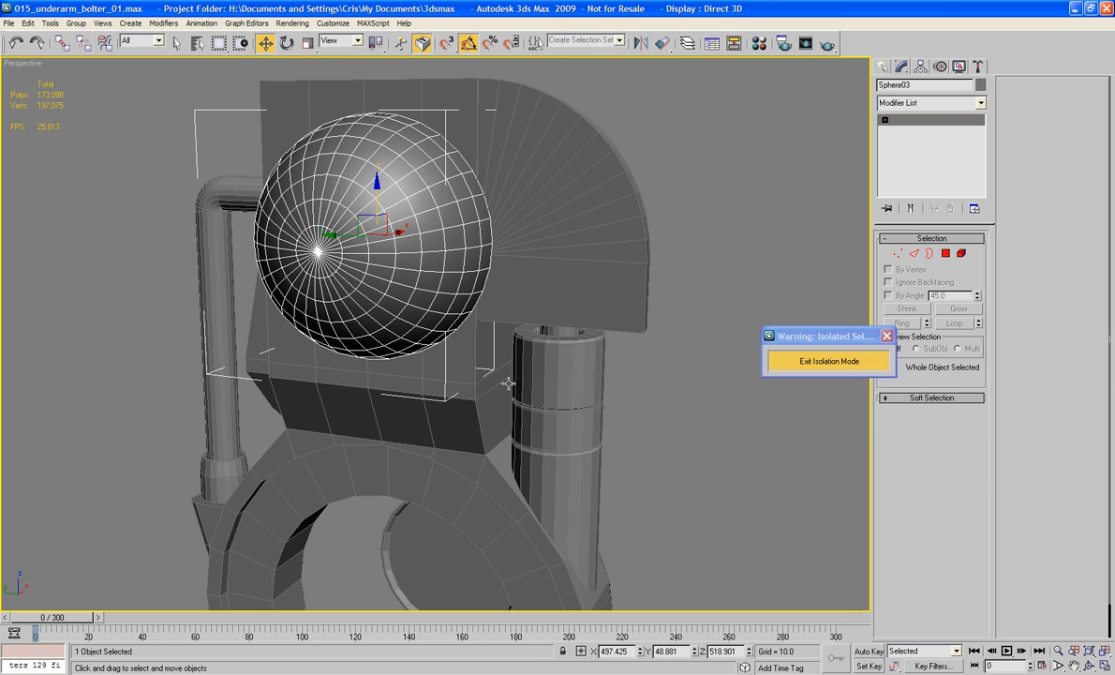
Rotate the hemisphere 180 degrees about the Y axis so its flat side faces outward, and switch to the Move tool.
left_click(286, 45)
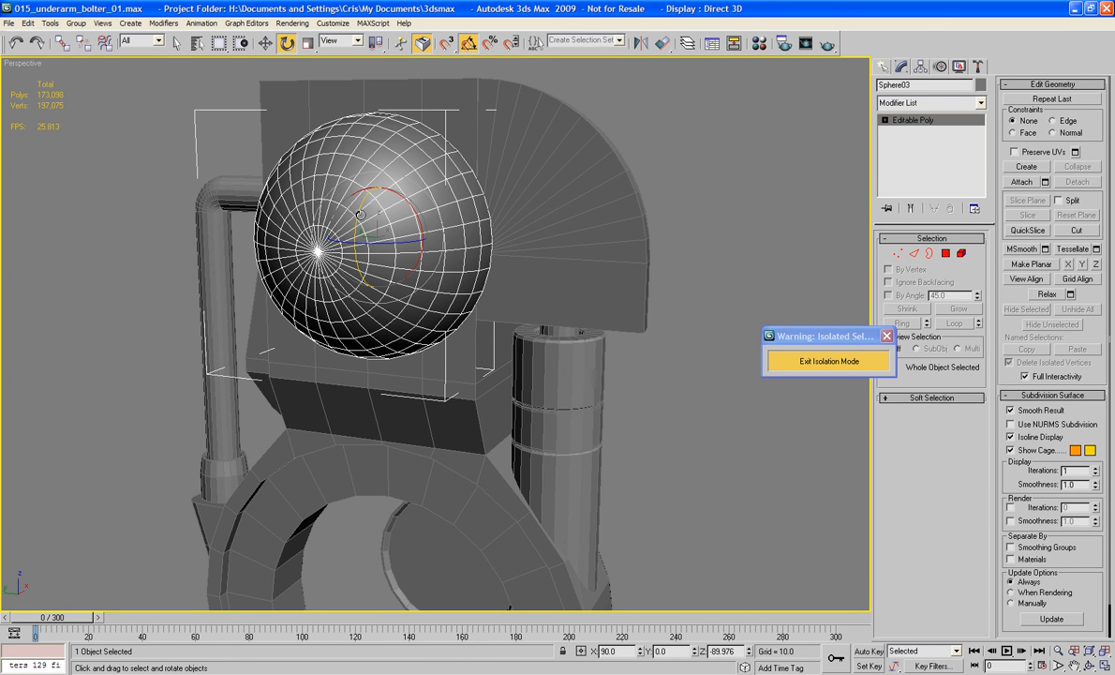
left_click_drag(360, 215, 364, 340)
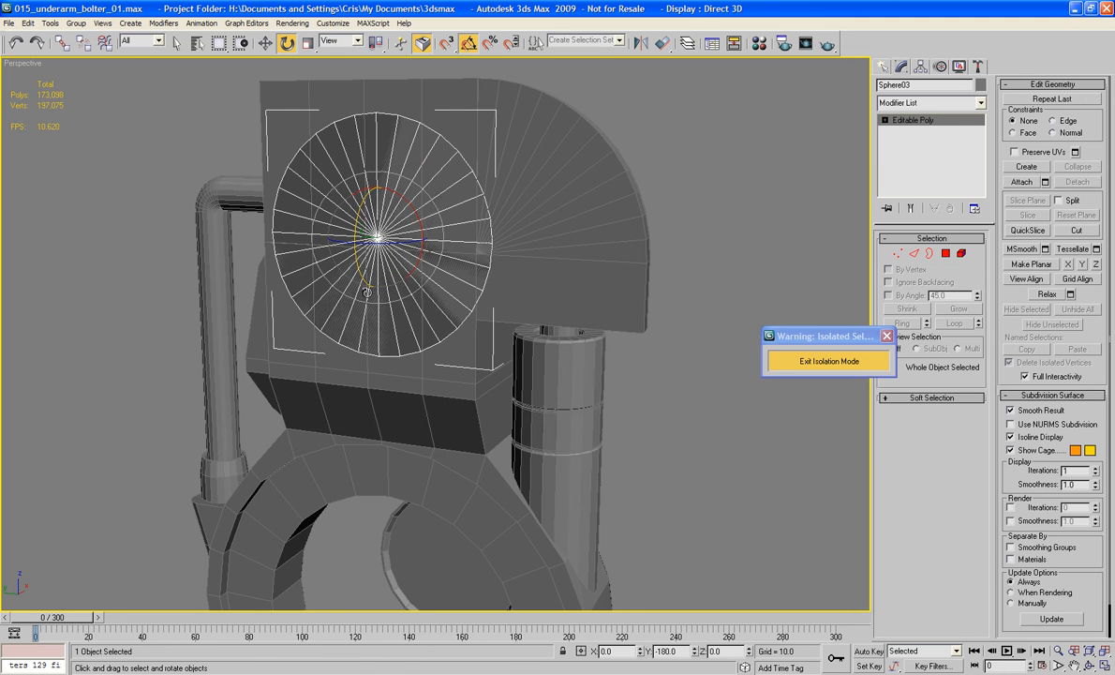
middle_click_drag(370, 217, 297, 96, "alt")
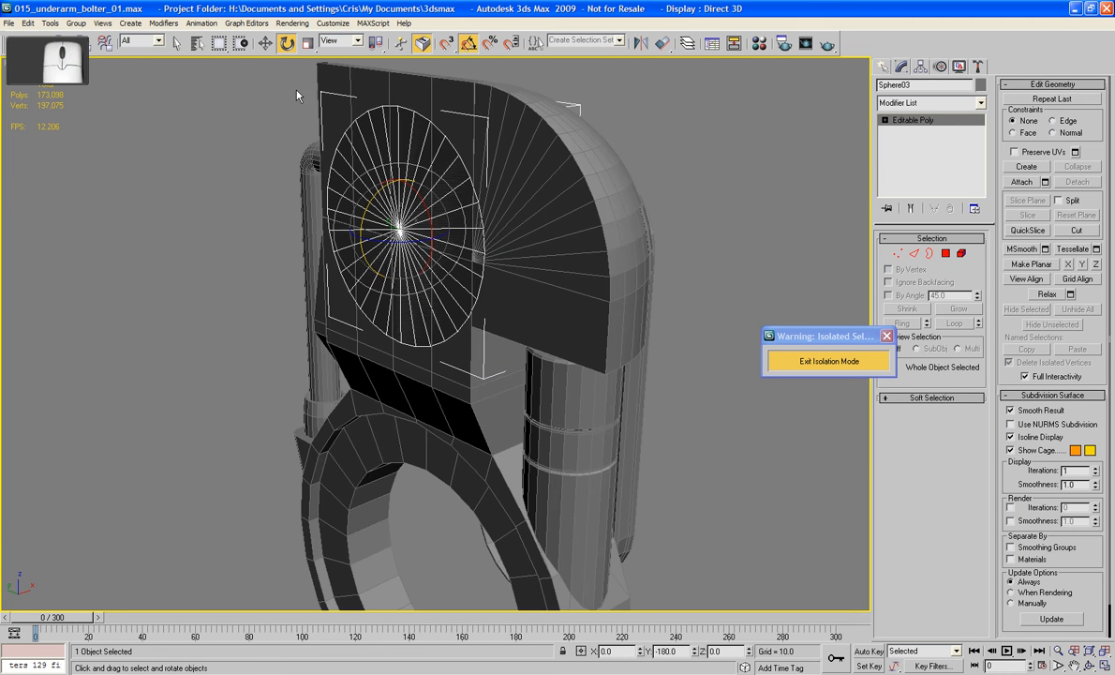
left_click(267, 43)
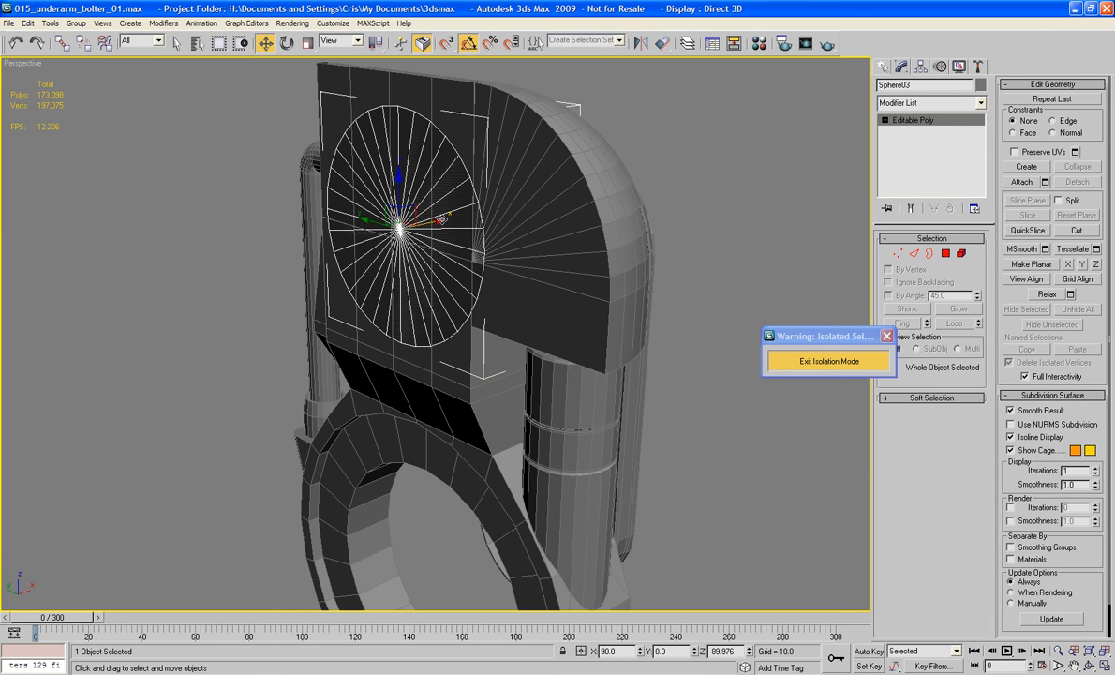
left_click_drag(440, 220, 194, 249, "shift")
left_click(553, 398)
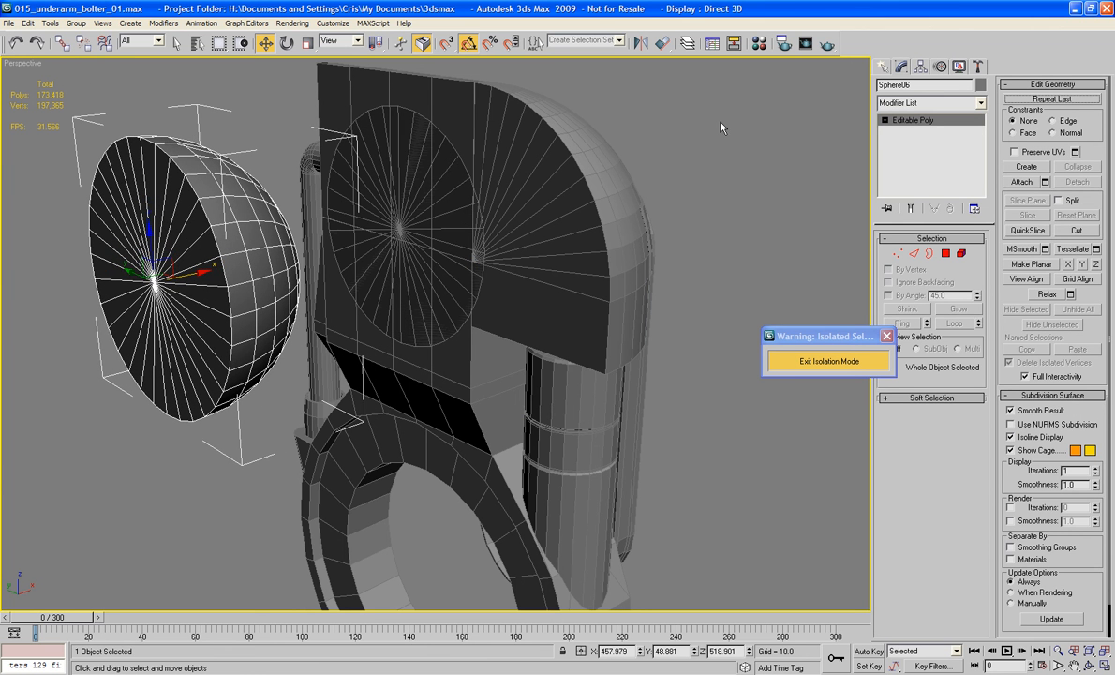
key("ctrl+z")
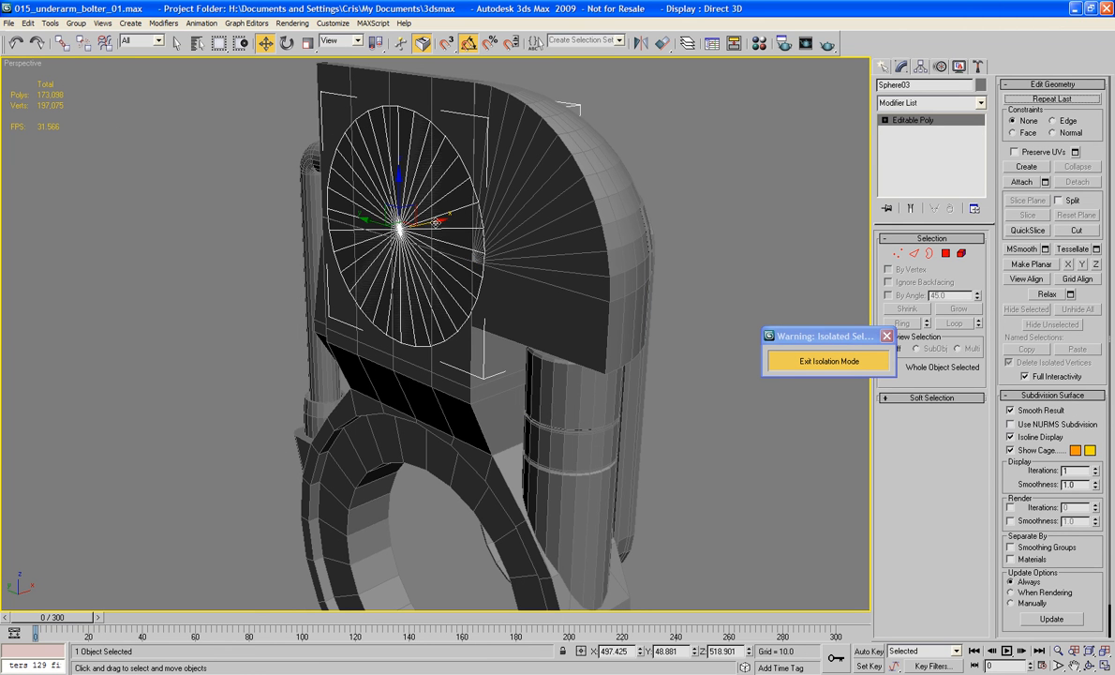
Make one copy of the hemisphere outward along X, clear of the arm, and reselect the original embedded in the arm.
left_click_drag(437, 231, 204, 253, "shift")
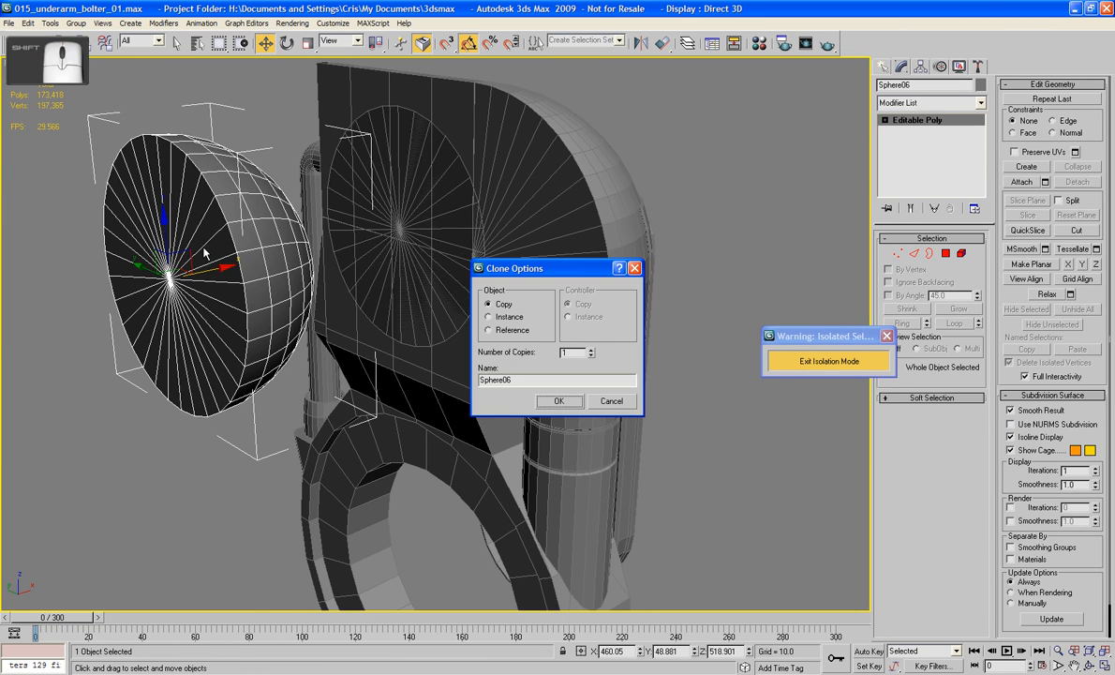
left_click(552, 404)
left_click(719, 181)
left_click(400, 222)
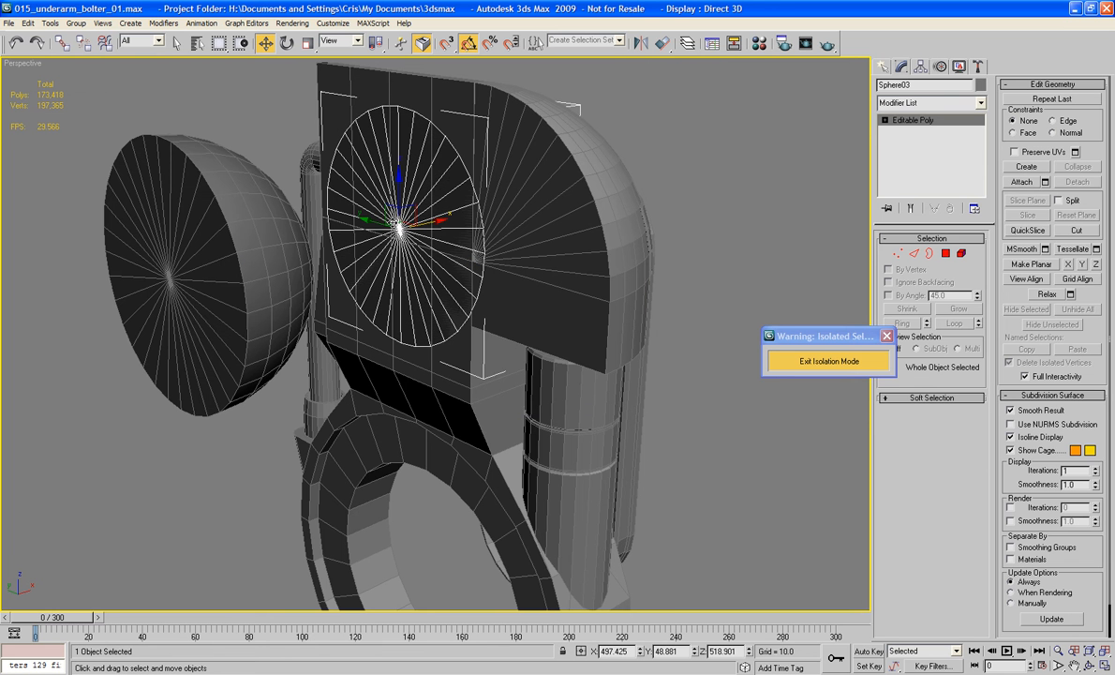
Check the arm object's name and rename the embedded hemisphere PF_Upper_Arm.
left_click(589, 220)
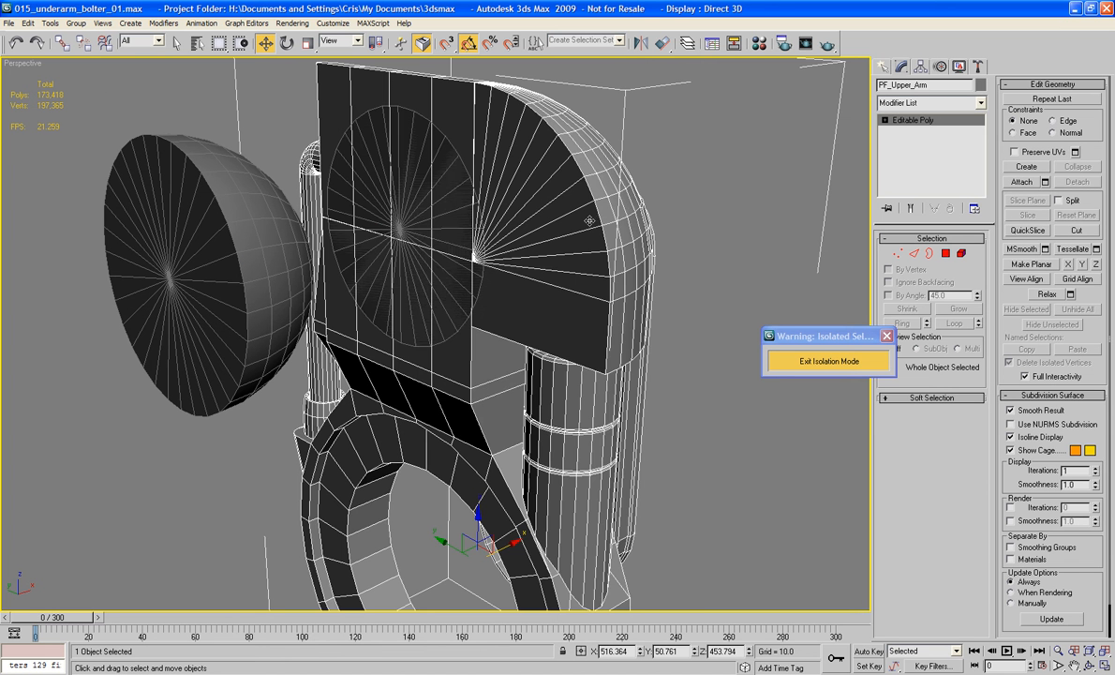
left_click(445, 226)
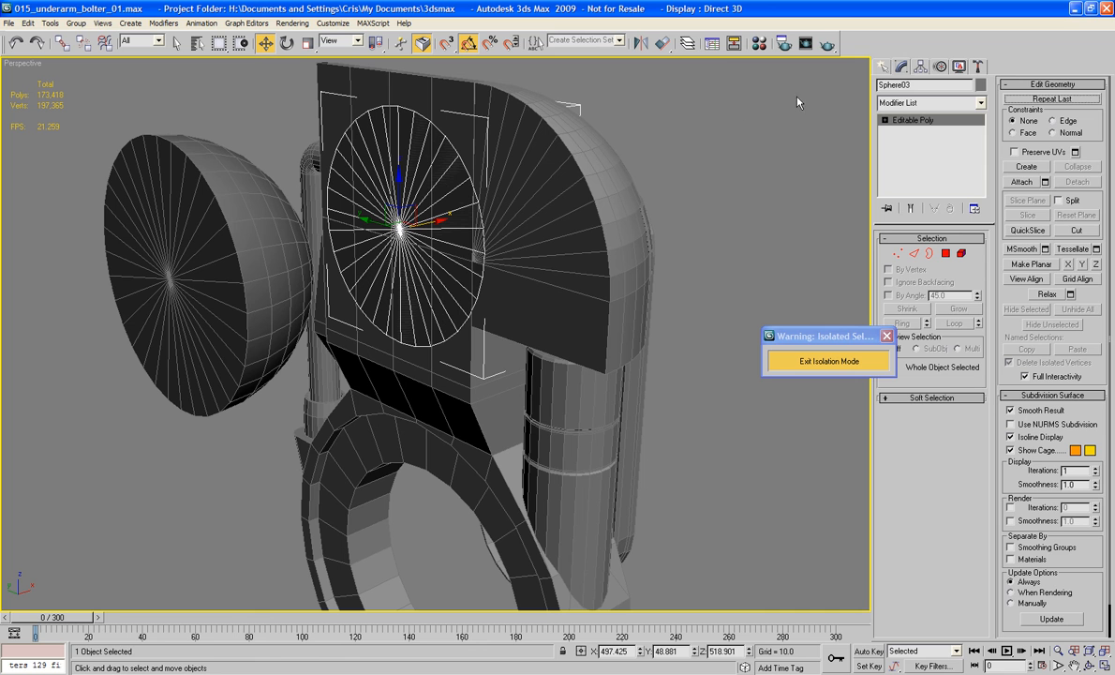
type("PF_Upper_Arm")
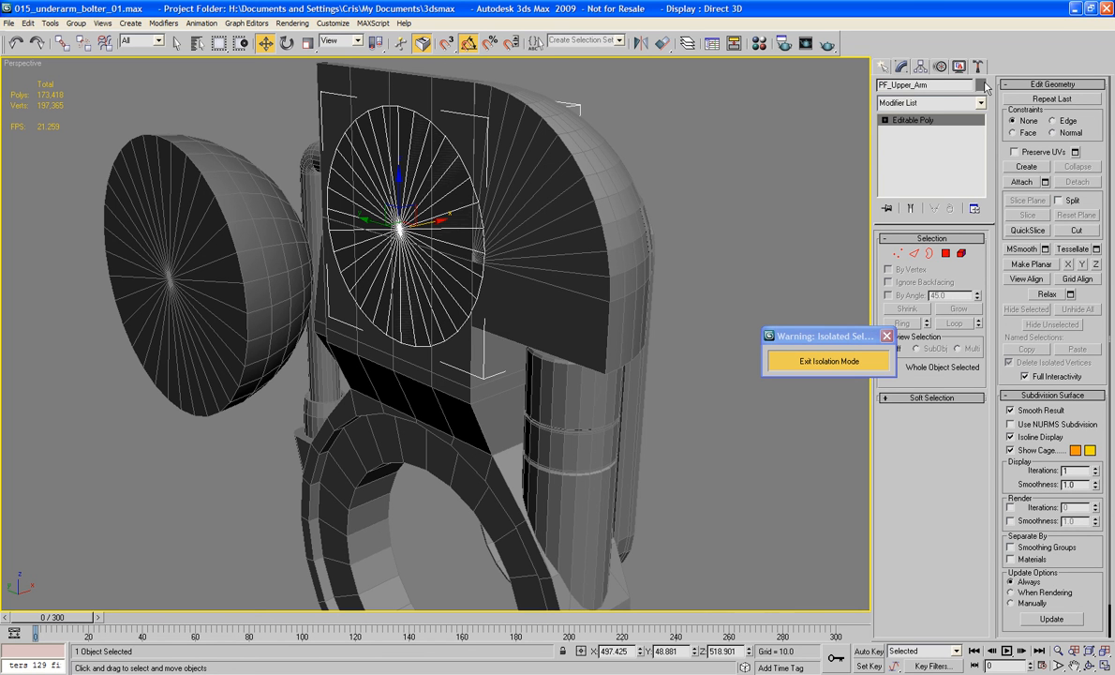
Select the edge loop around the embedded hemisphere's flat cap and convert it to a polygon selection.
left_click(1025, 183)
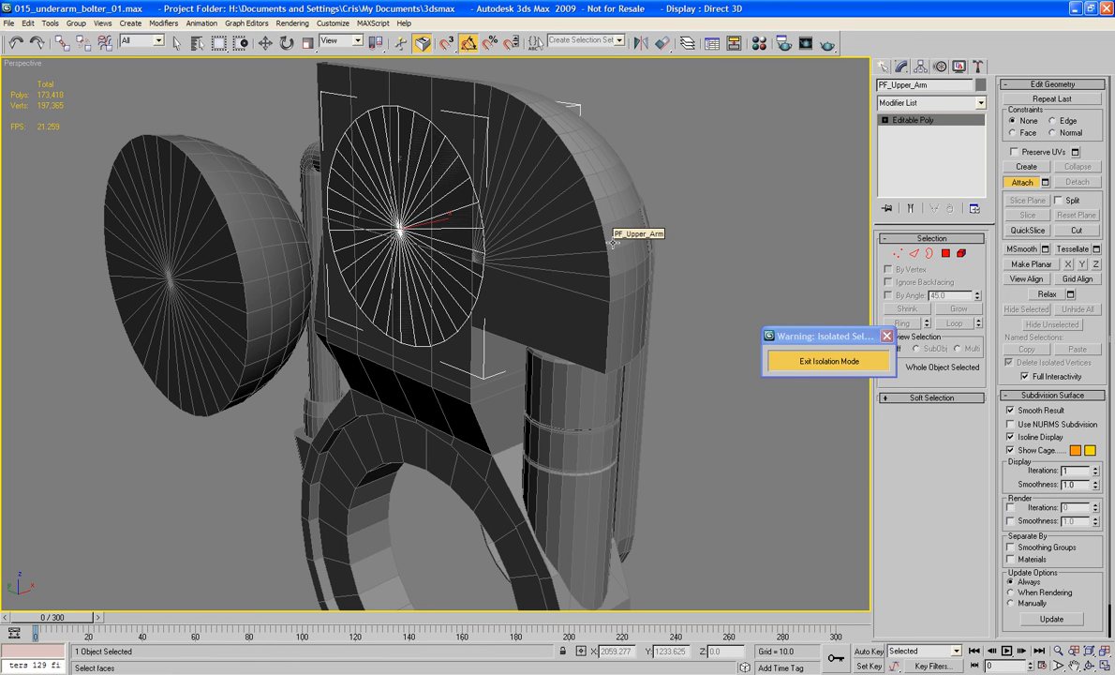
left_click(916, 255)
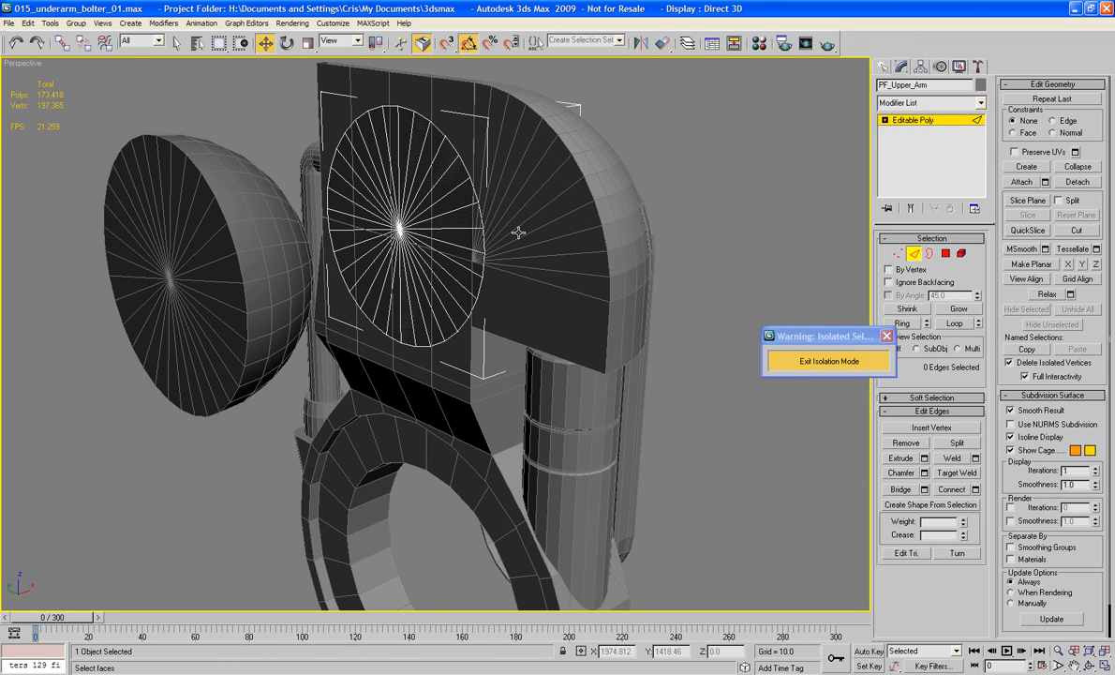
left_click(478, 225)
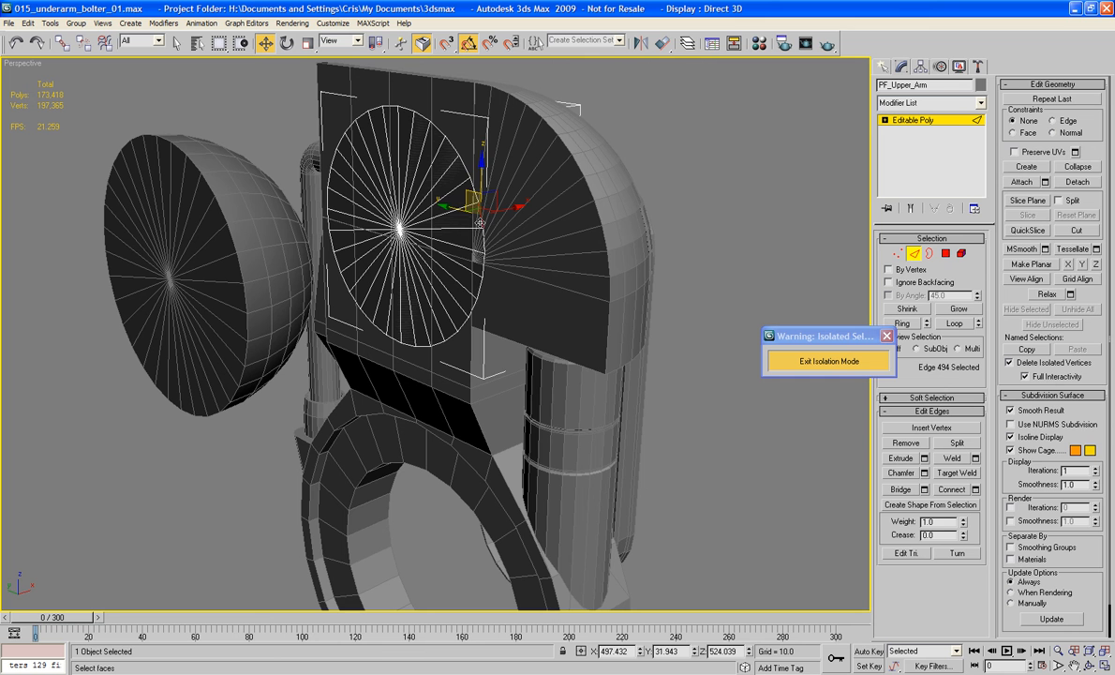
left_click(955, 324)
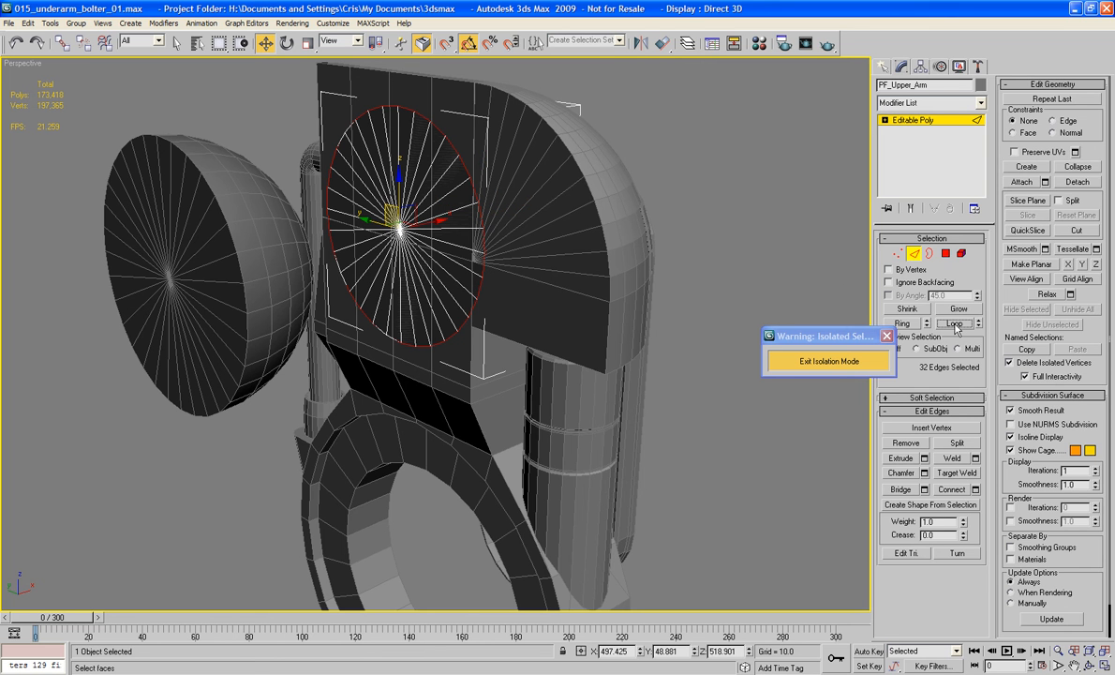
left_click(946, 254, "ctrl")
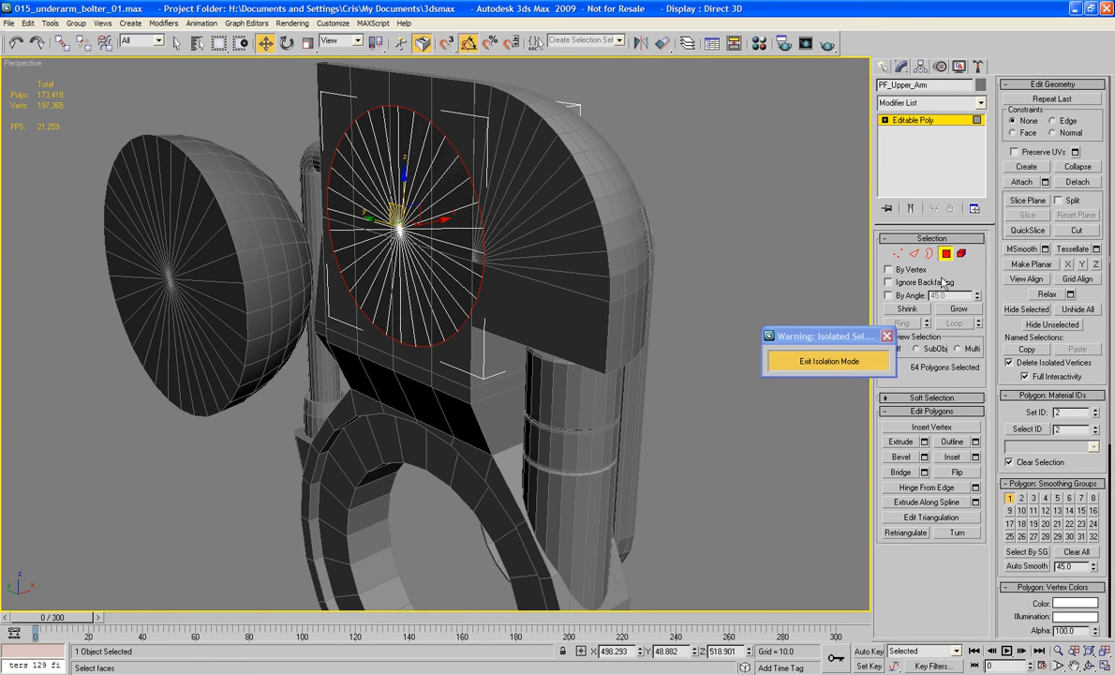
Inspect the polygon selection in wireframe, then grow it across the flat cap and shrink it once.
key("F3")
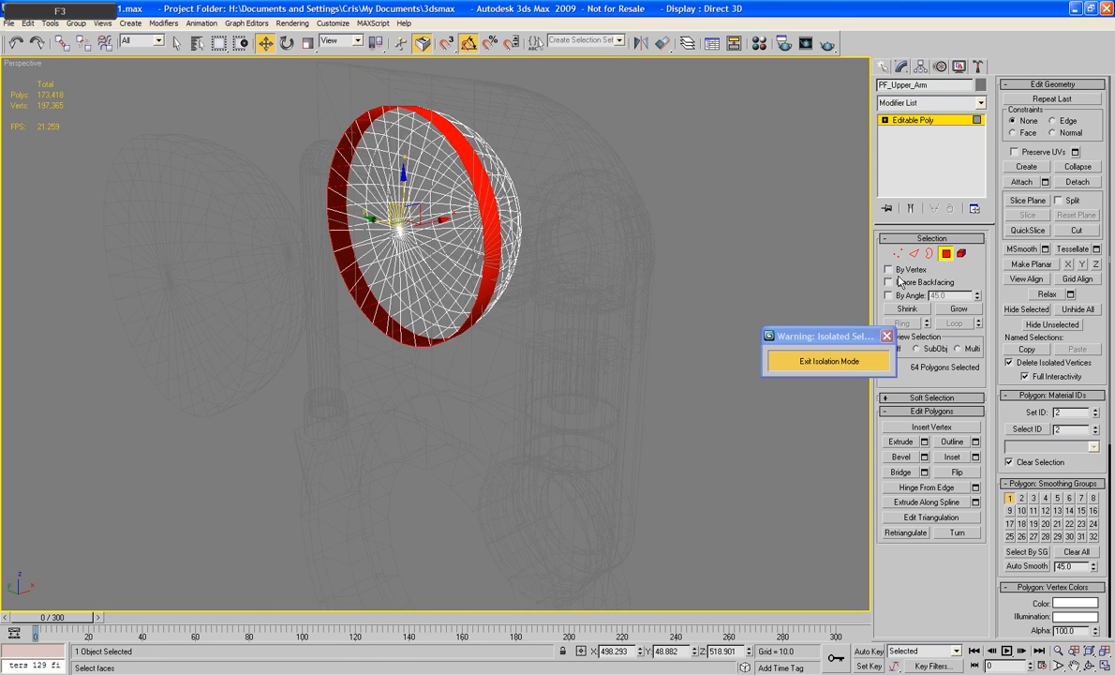
key("F3")
left_click(950, 309)
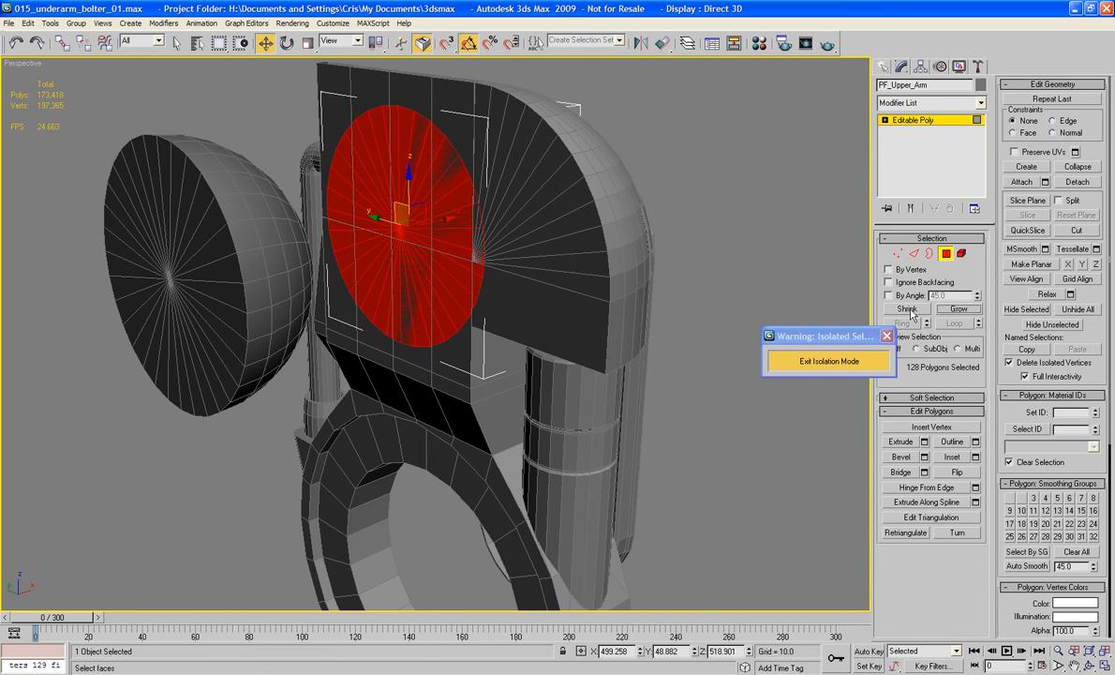
left_click(910, 310)
key("Delete")
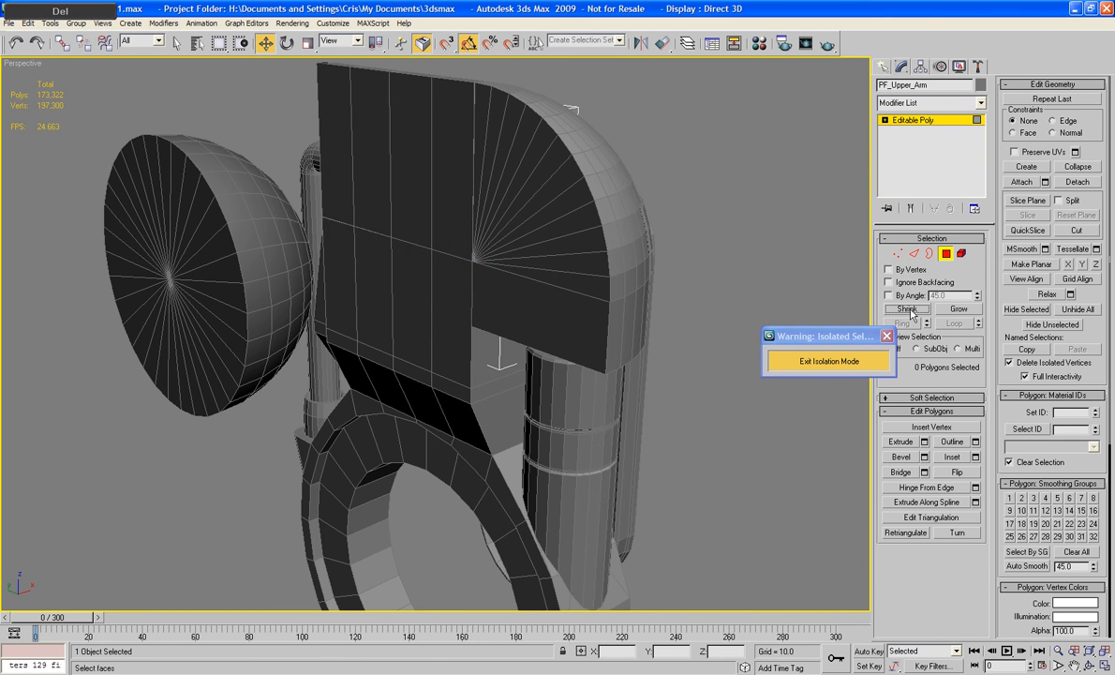
key("F3")
middle_click_drag(748, 209, 647, 210, "alt")
key("ctrl+z")
Shrink the selection to only the flat cap polygons and delete them, leaving the hemisphere an open shell.
left_click(895, 309)
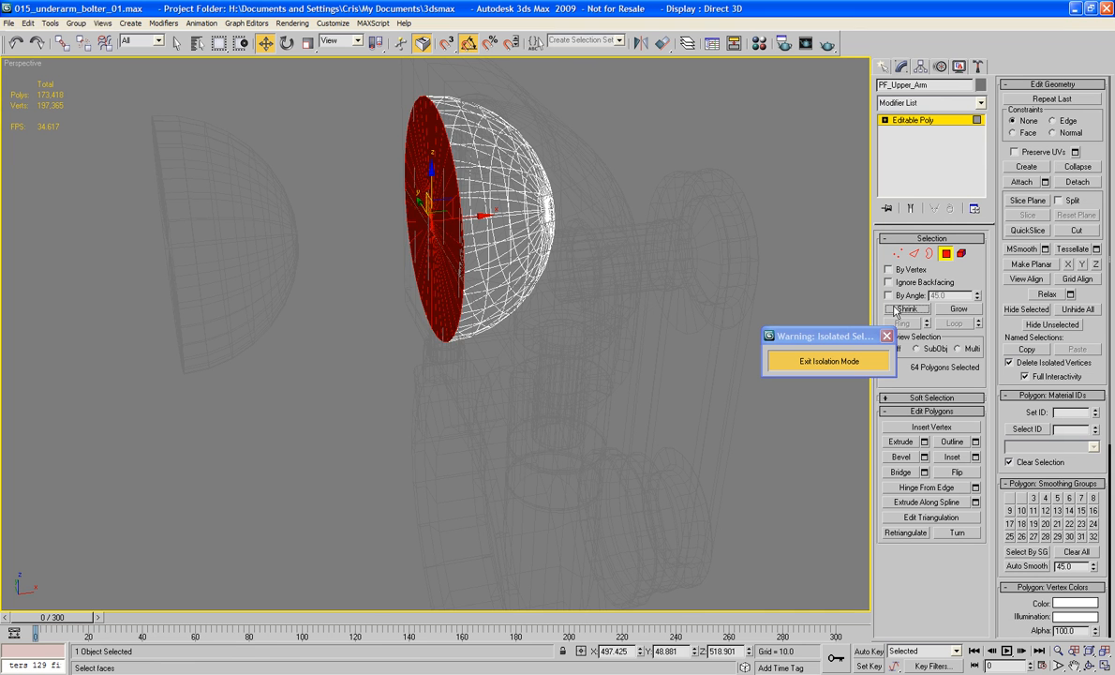
key("Delete")
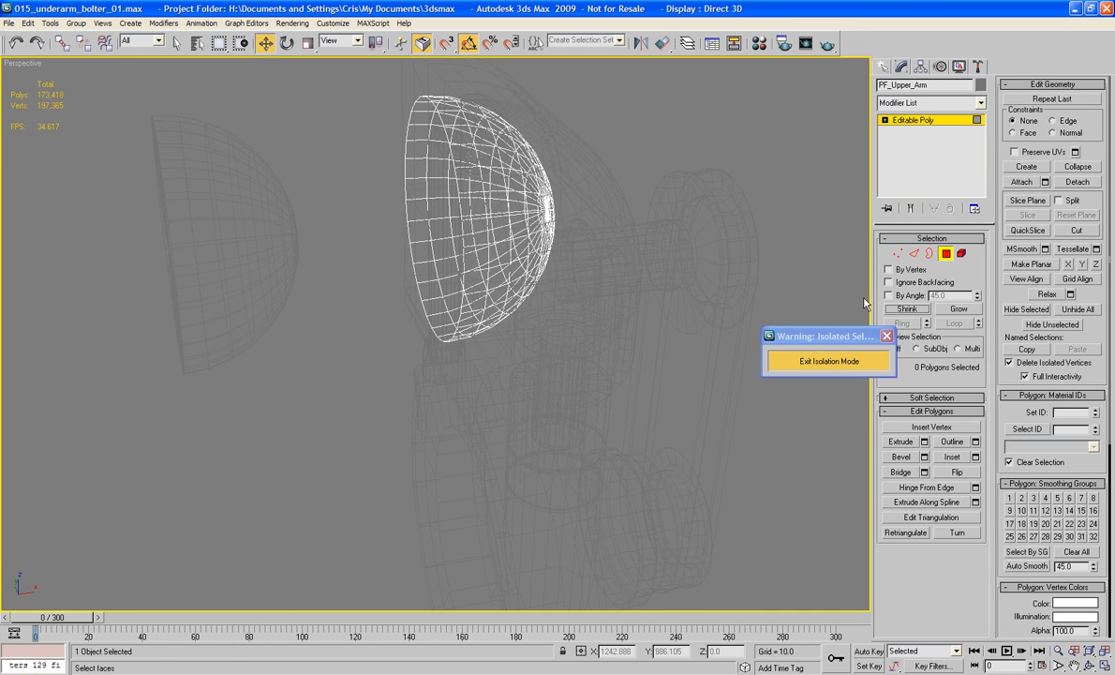
key("F3")
mouse_move(596, 291)
middle_mouse_down("alt")
mouse_move(635, 247)
mouse_move(630, 259)
mouse_move(664, 251)
mouse_move(664, 306)
middle_mouse_up("alt")
scroll(664, 251, "up", 4)
scroll(664, 284, "down", 4)
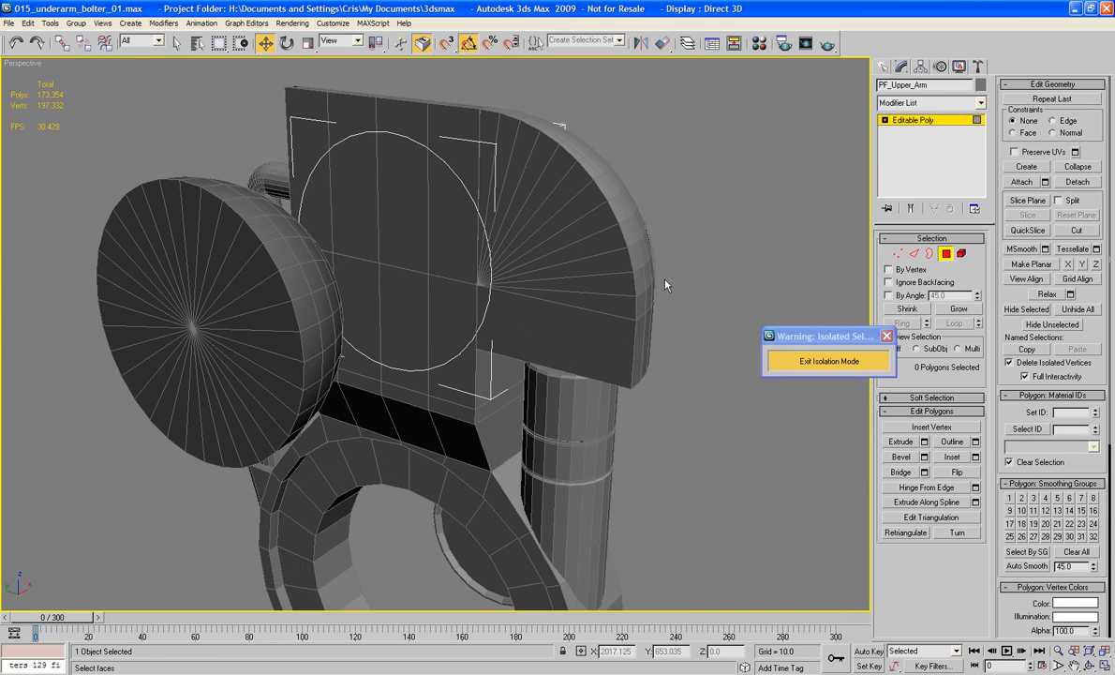
Leave polygon editing, attach the upper arm to the open hemisphere shell and exit isolation to show the whole mech.
left_click(946, 254)
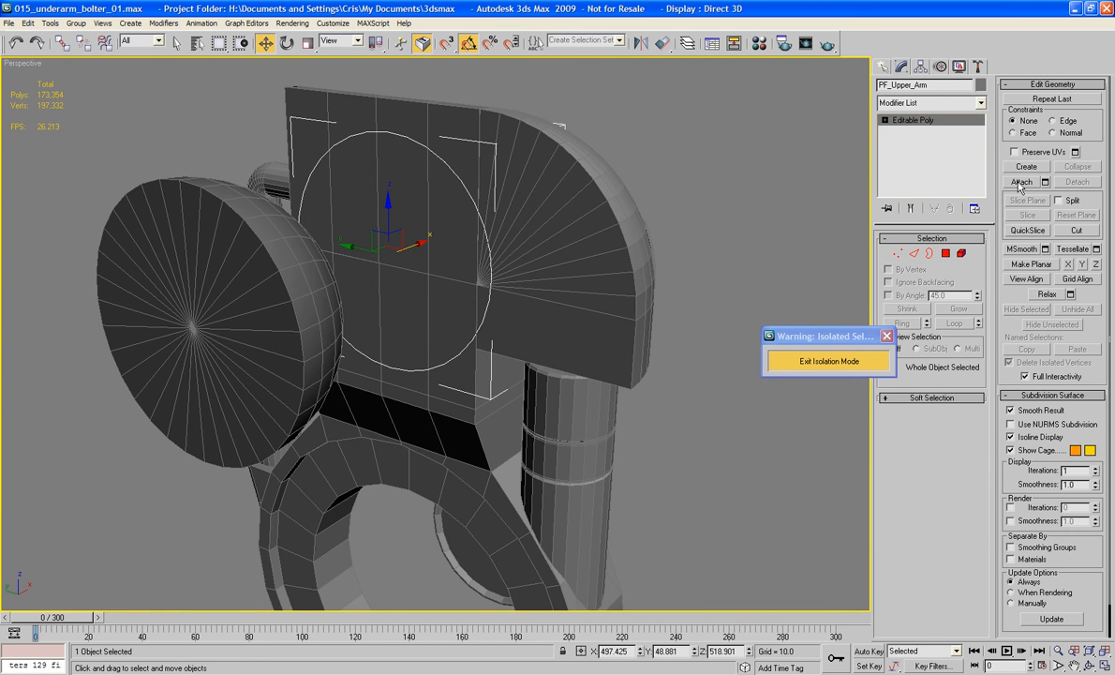
left_click(1020, 182)
key("alt+q")
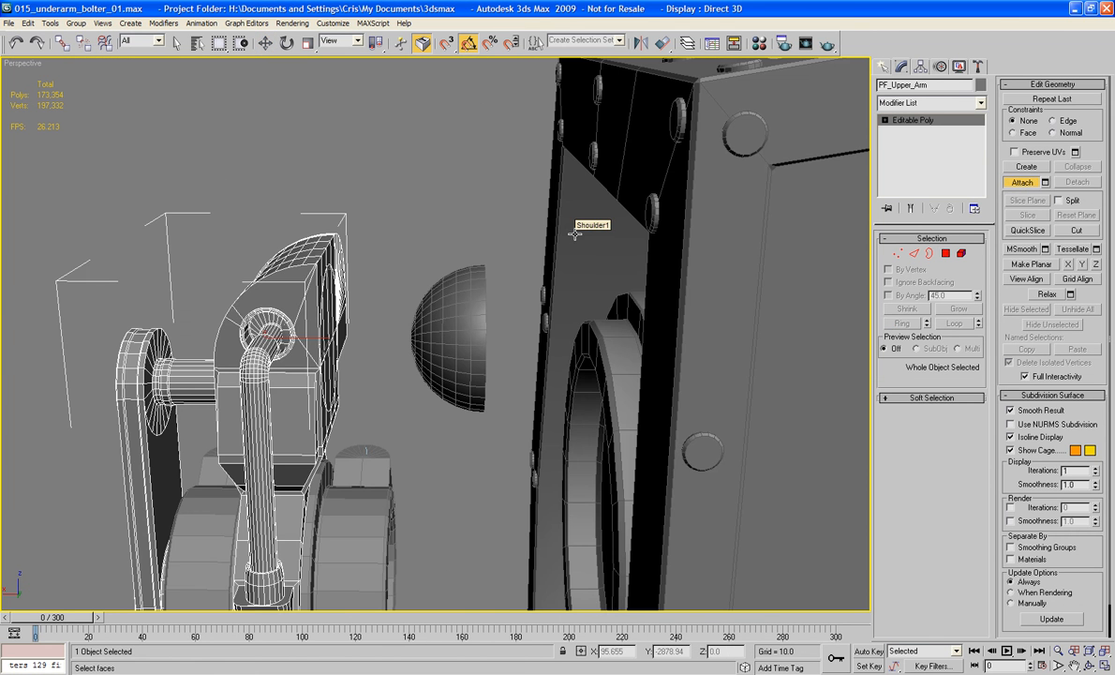
Select the fan of polygons and the adjoining strip on the upper arm's back face beside the hemisphere and delete them.
scroll(544, 221, "down", 6)
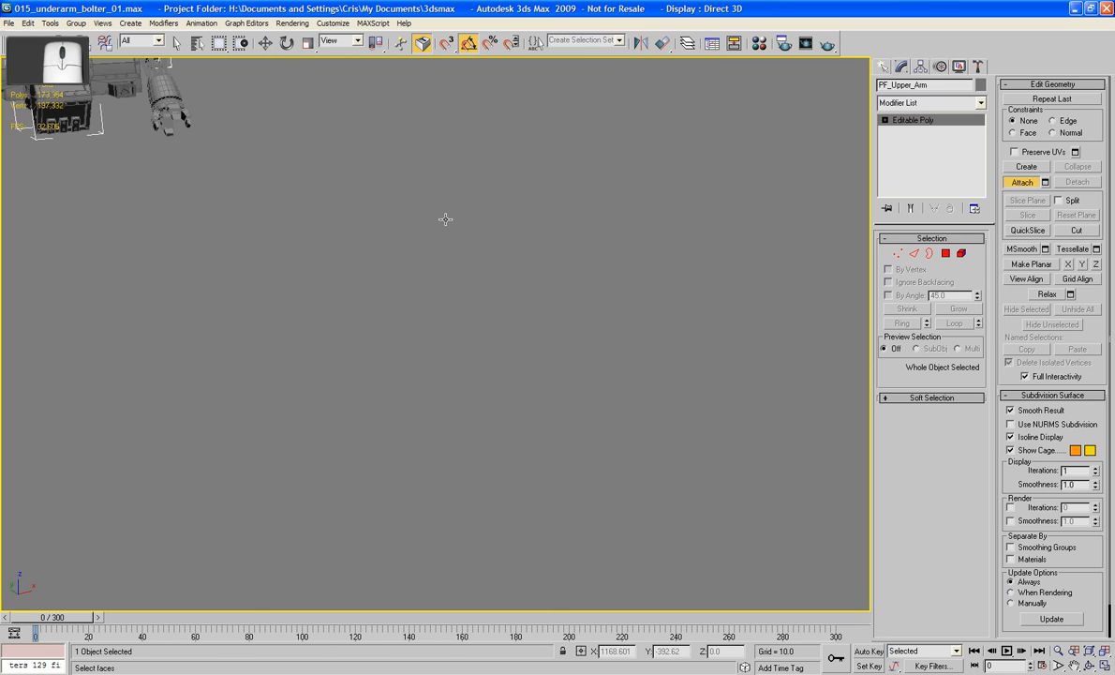
key("z")
mouse_move(550, 269)
middle_mouse_down("alt")
mouse_move(501, 269)
mouse_move(529, 269)
middle_mouse_up("alt")
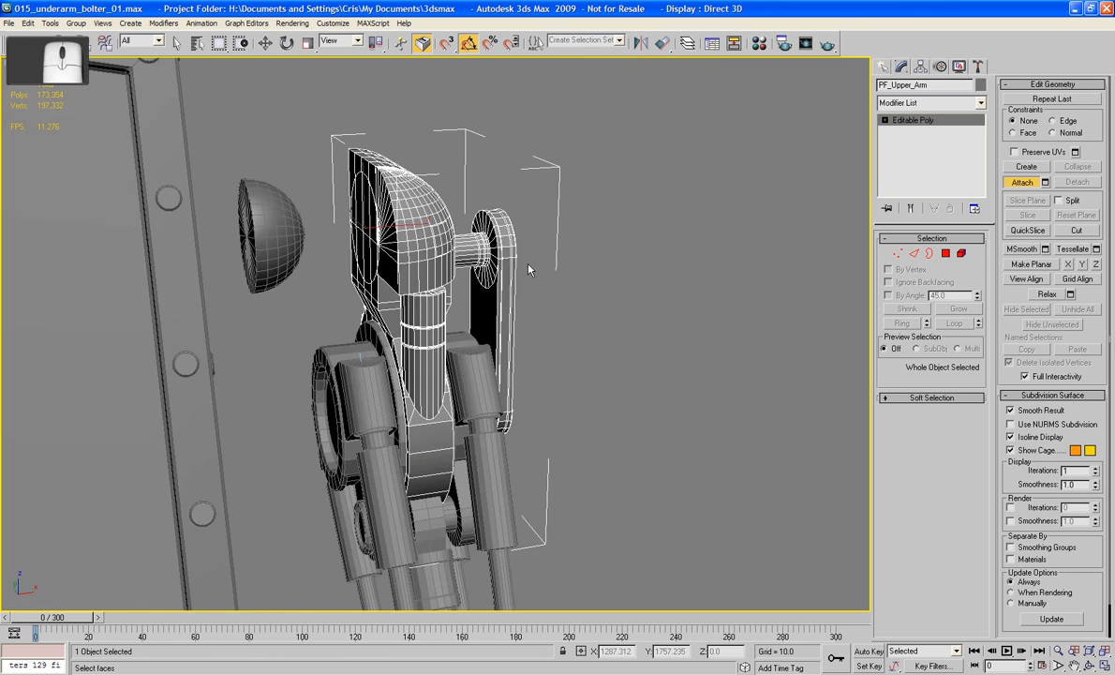
scroll(528, 269, "up", 5)
middle_click_drag(538, 321, 595, 386, "alt")
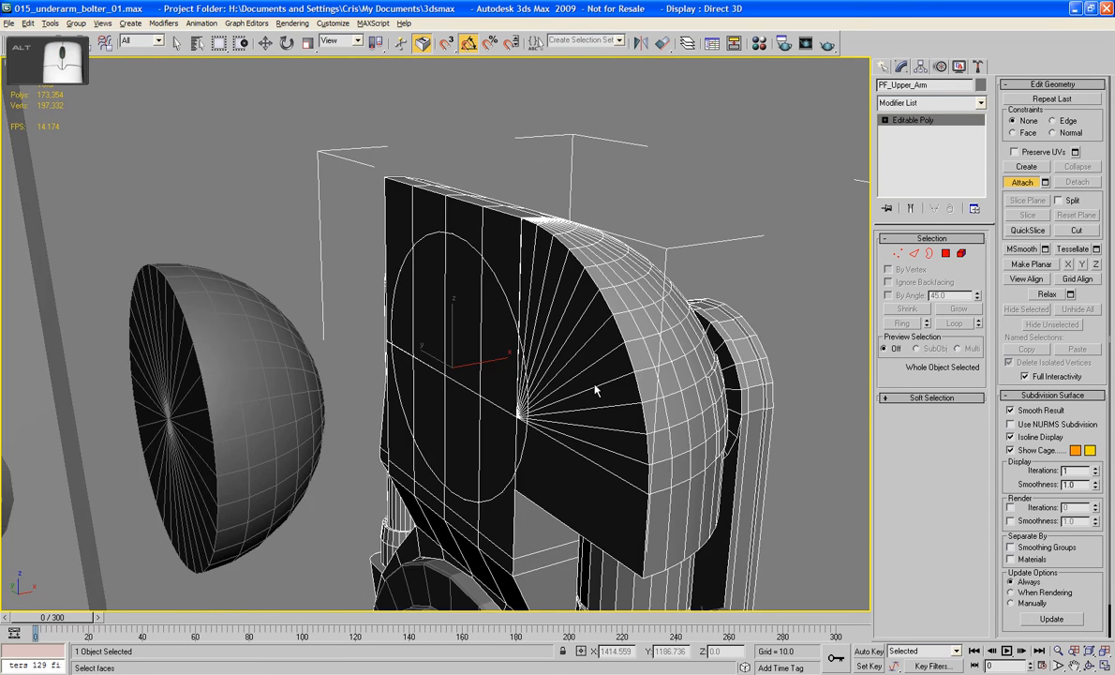
scroll(595, 389, "up", 4)
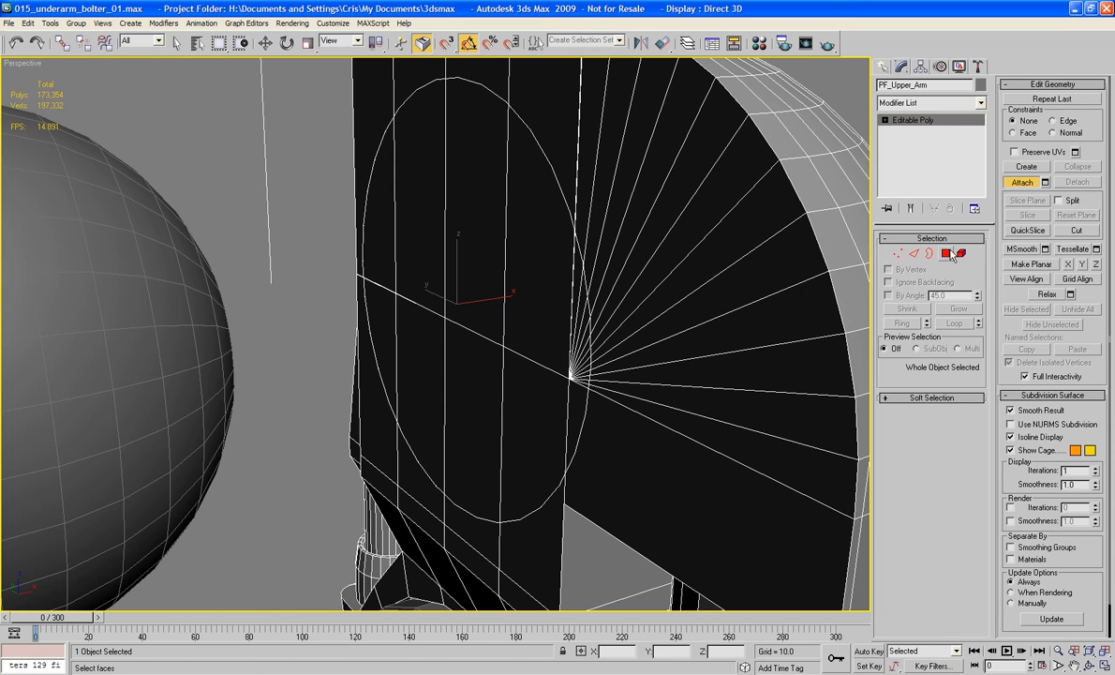
left_click(948, 254)
key("w")
left_click(574, 403)
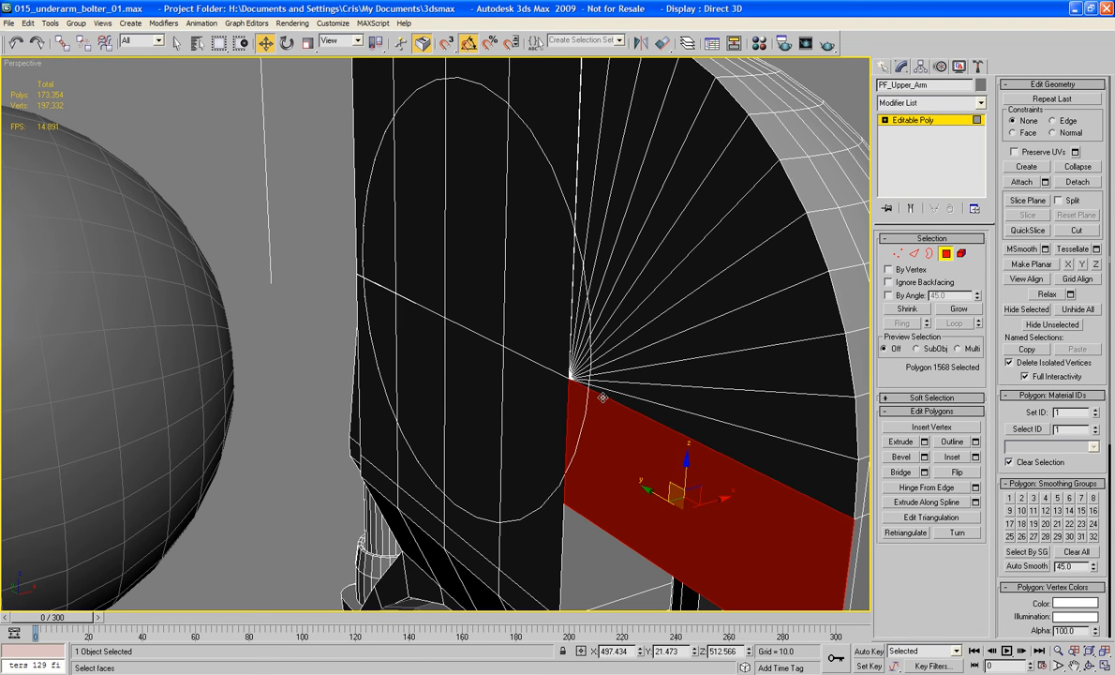
left_click(590, 394, "ctrl")
left_click(614, 385, "ctrl")
left_click(634, 356, "ctrl")
left_click(637, 337, "ctrl")
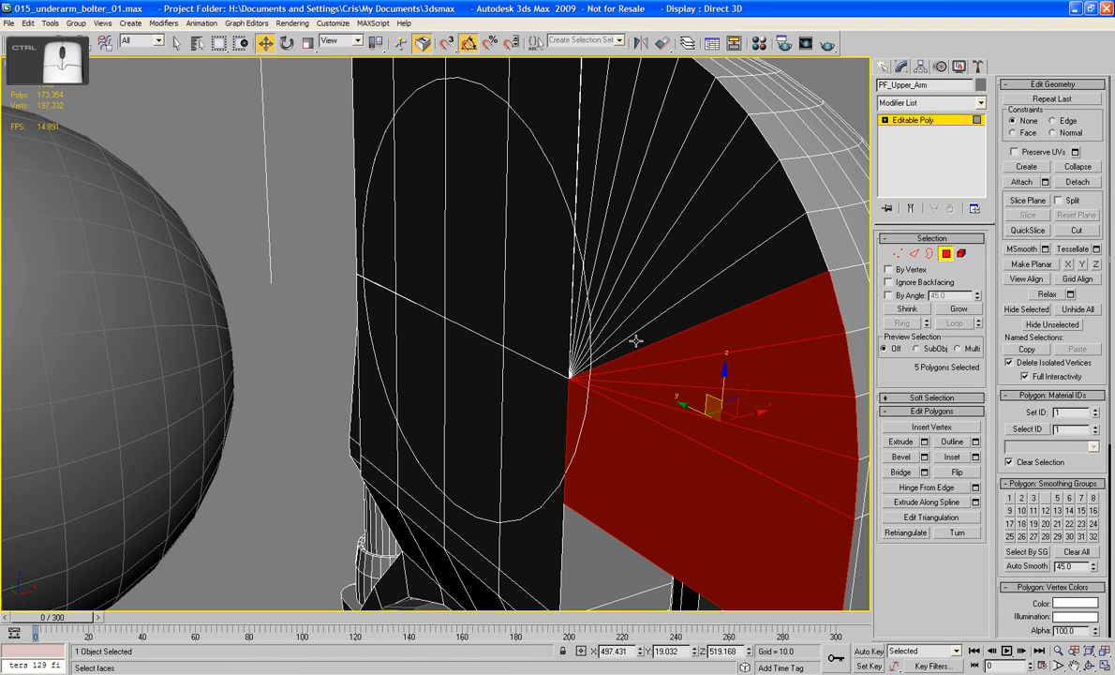
left_click(638, 326, "ctrl")
left_click(640, 297, "ctrl")
left_click(640, 274, "ctrl")
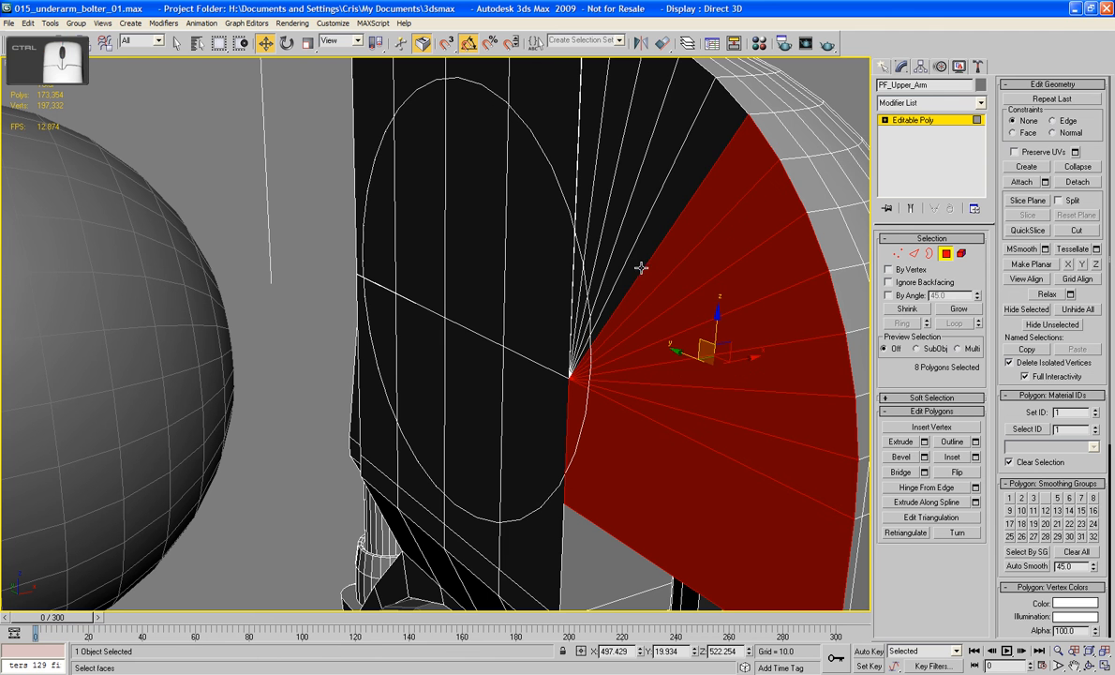
left_click(641, 255, "ctrl")
left_click(633, 237, "ctrl")
left_click(621, 208, "ctrl")
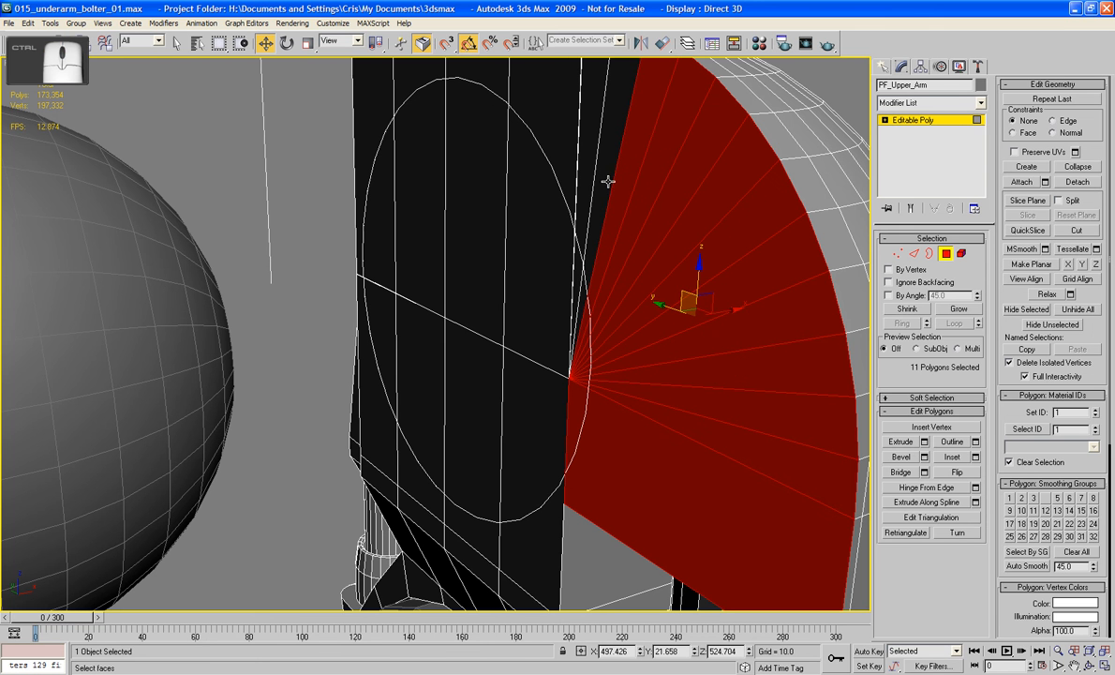
left_click(596, 159, "ctrl")
left_click(589, 158, "ctrl")
middle_click_drag(589, 158, 634, 217, "alt")
left_click(631, 216)
key("Delete")
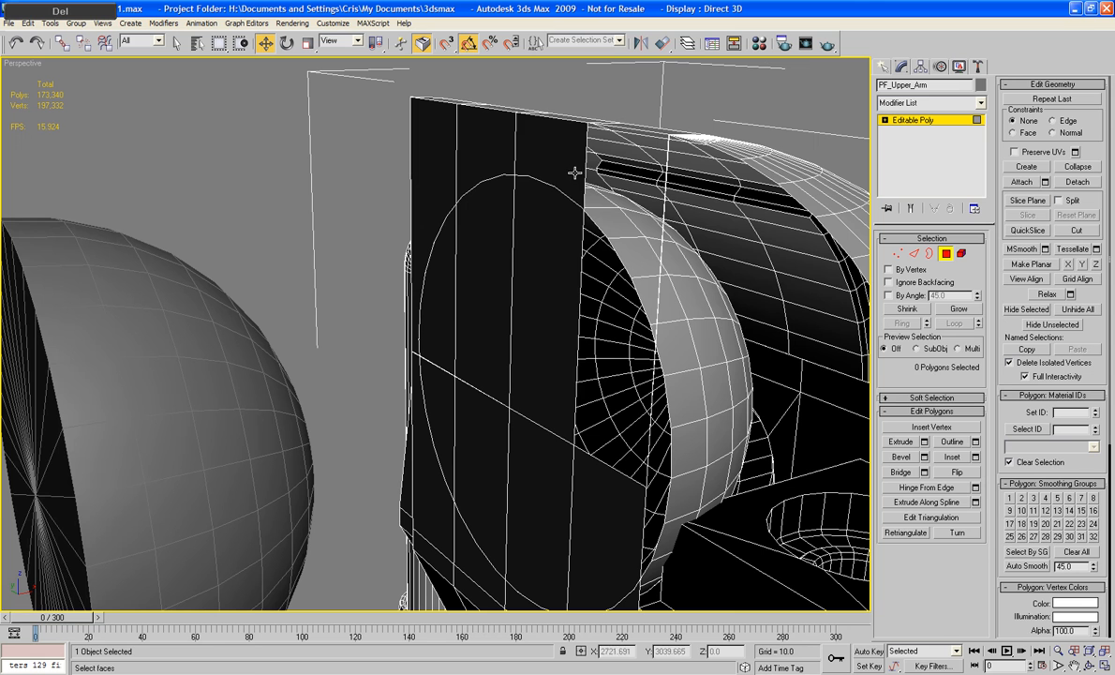
Delete the remaining upper vertical strips of the arm's back face that cover the hemisphere opening.
left_click(539, 152)
key("Delete")
left_click(483, 140)
key("Delete")
left_click(425, 140)
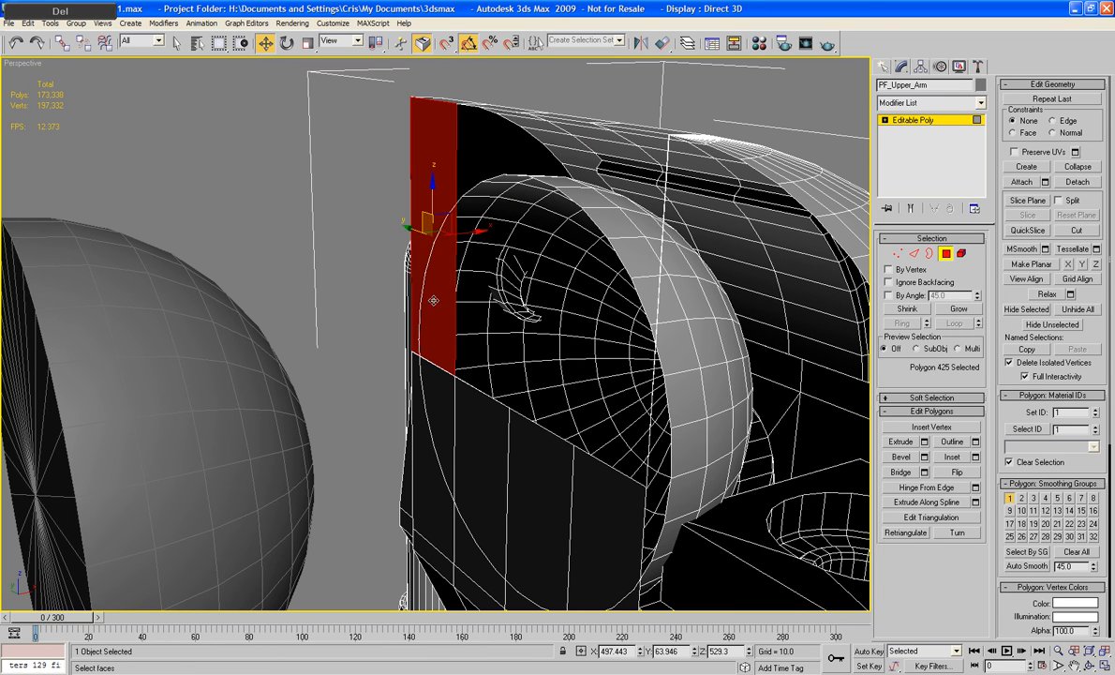
key("Delete")
Delete the lower vertical strips of the arm's back face to fully uncover the hemisphere opening.
left_click(440, 410)
key("Delete")
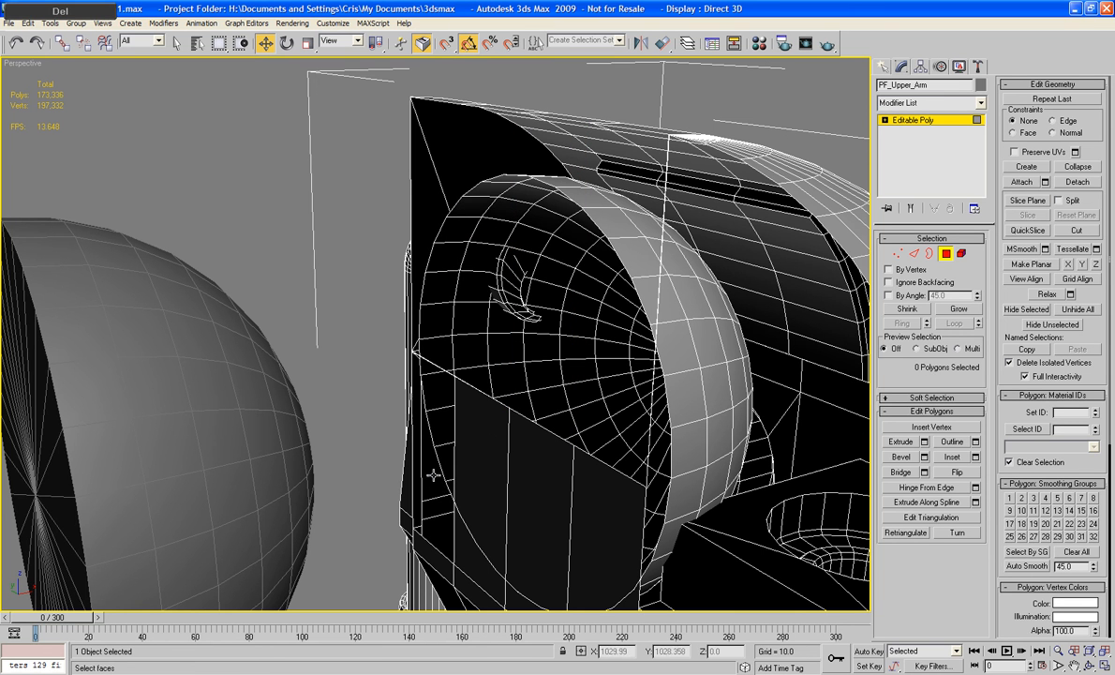
left_click(461, 536)
key("Delete")
left_click(565, 510)
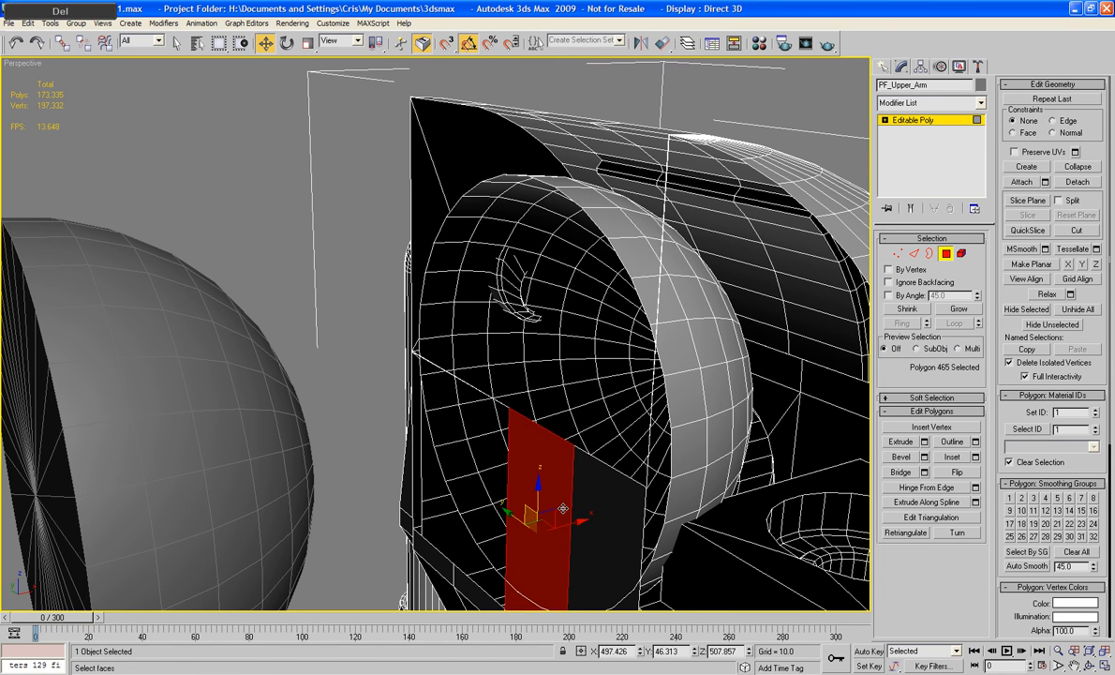
key("Delete")
left_click(596, 515)
middle_click_drag(630, 514, 596, 278)
key("Delete")
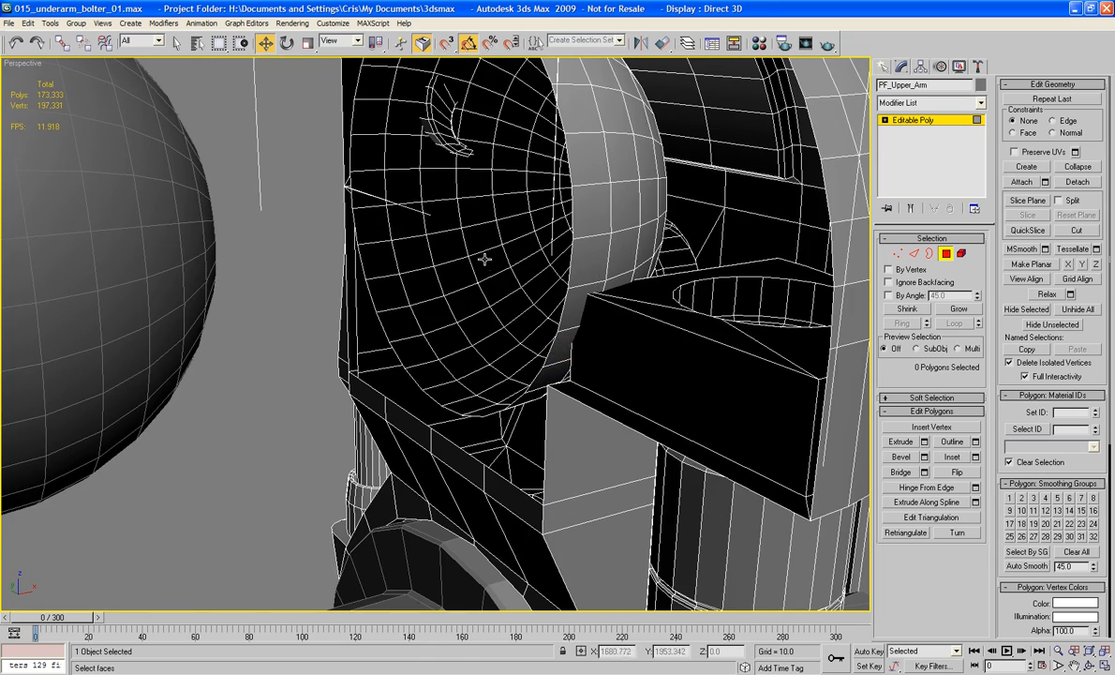
Select the polygons around the bent pipe's base via an edge loop, grow them once and move them outward clear of the hemisphere.
middle_click_drag(485, 259, 682, 270, "alt")
middle_click_drag(490, 143, 503, 266)
scroll(545, 279, "up", 3)
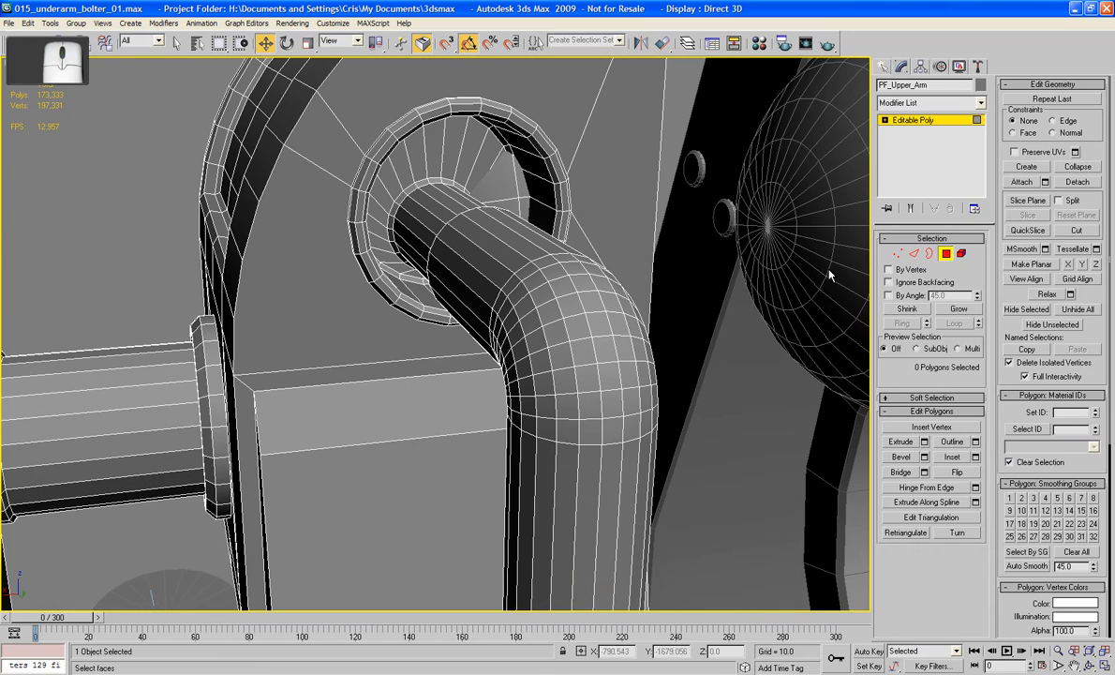
left_click(917, 254)
left_click(408, 187)
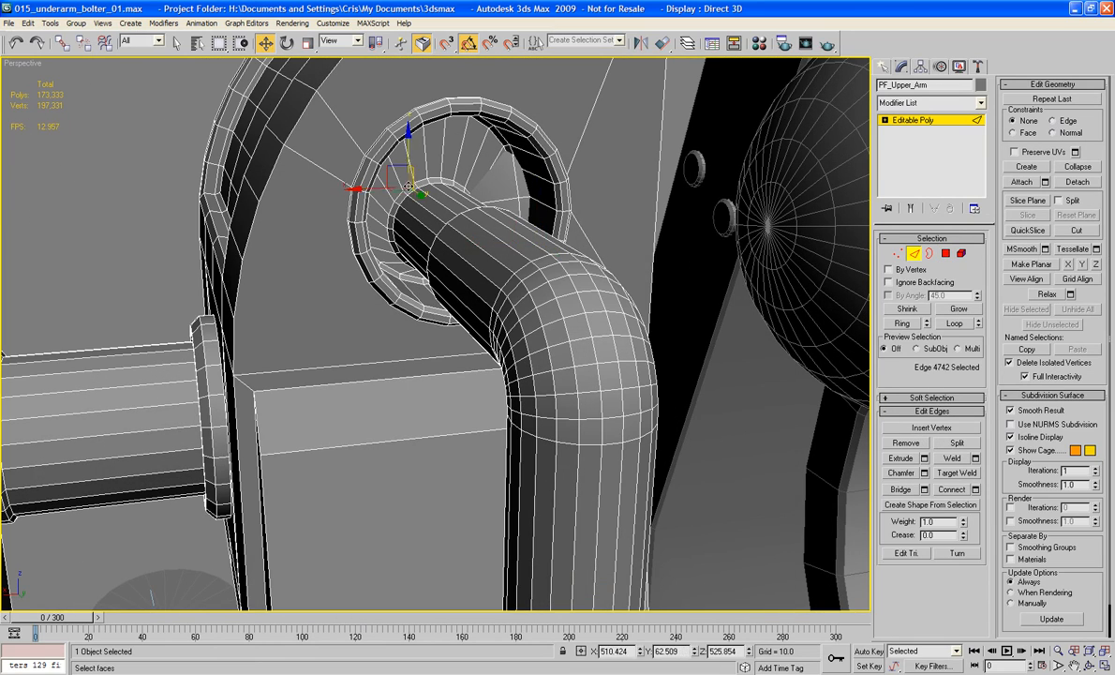
left_click(952, 323)
left_click(946, 253)
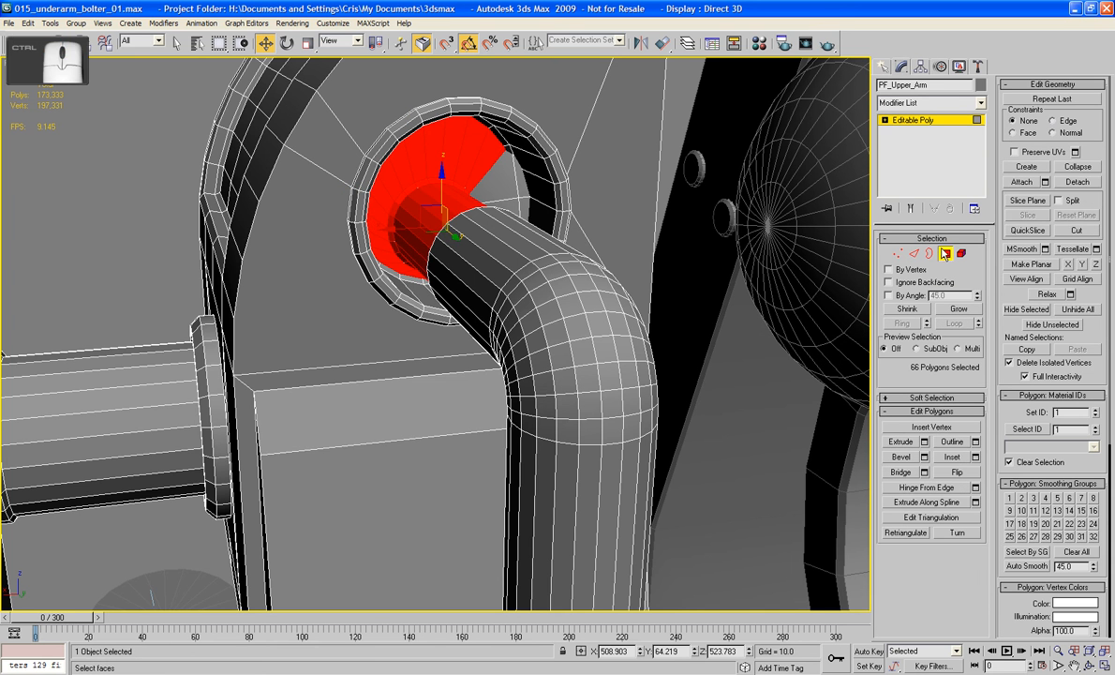
middle_click_drag(709, 236, 695, 265, "alt")
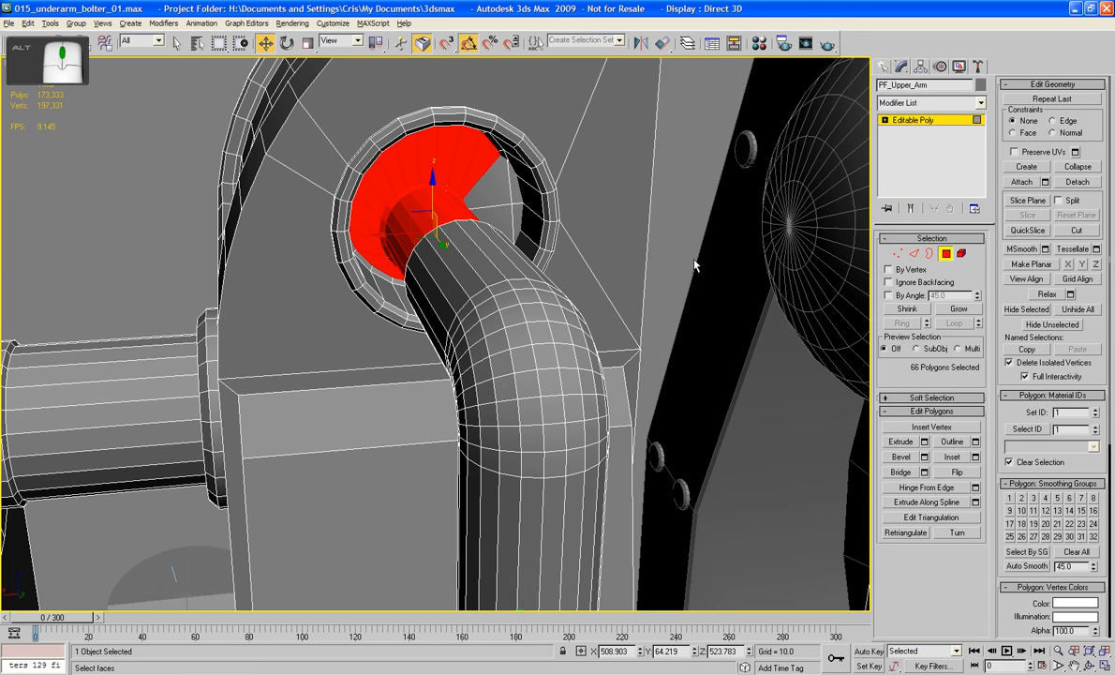
left_click(956, 311)
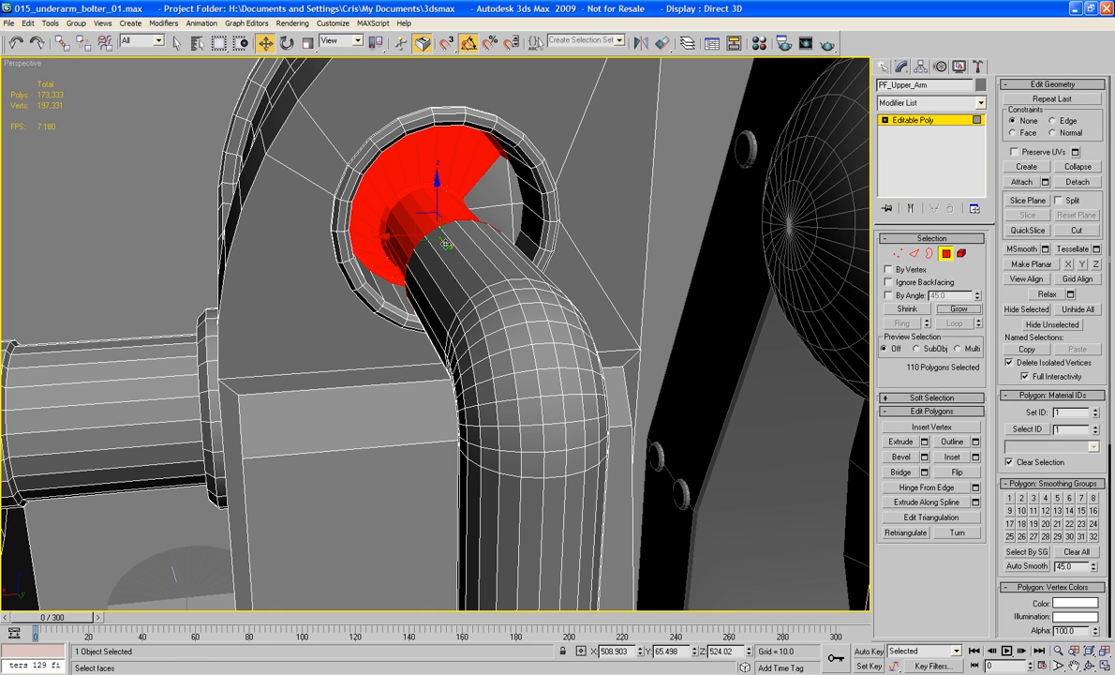
left_click_drag(443, 248, 465, 278)
left_click(671, 204)
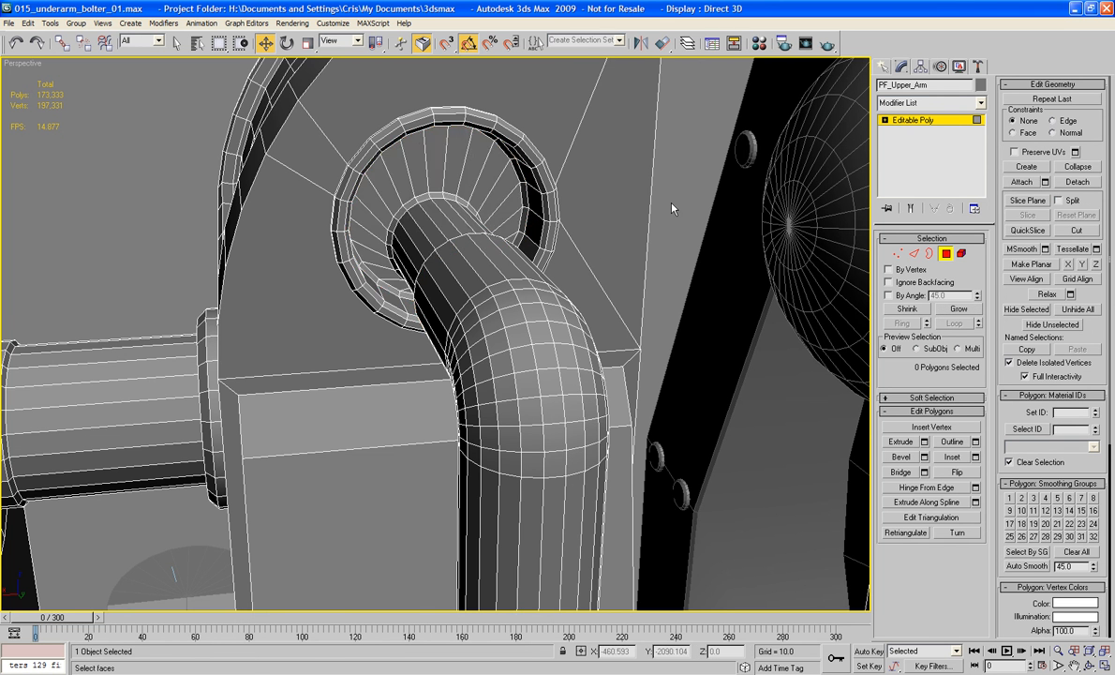
Select the hemisphere element in the upper arm and flip its normals so the inside faces outward.
middle_click_drag(671, 204, 521, 234, "alt")
scroll(469, 194, "down", 4)
scroll(505, 208, "up", 2)
middle_click_drag(730, 266, 720, 254, "alt")
left_click(962, 255)
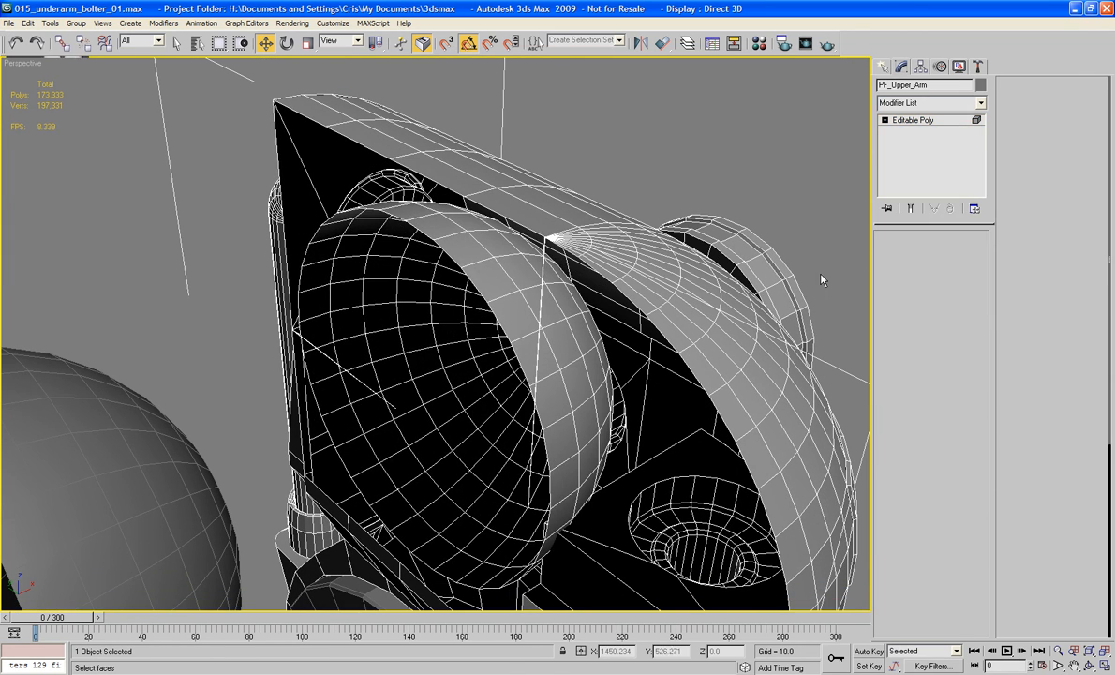
left_click(520, 337)
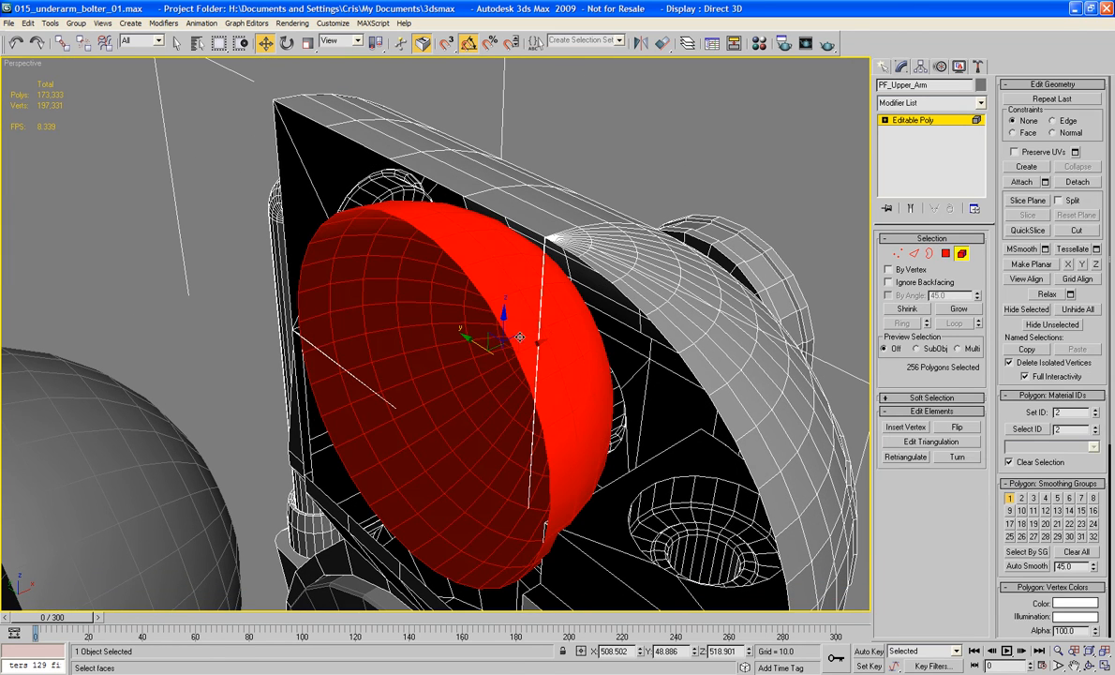
left_click(957, 429)
left_click(962, 254)
middle_click_drag(834, 239, 820, 207, "alt")
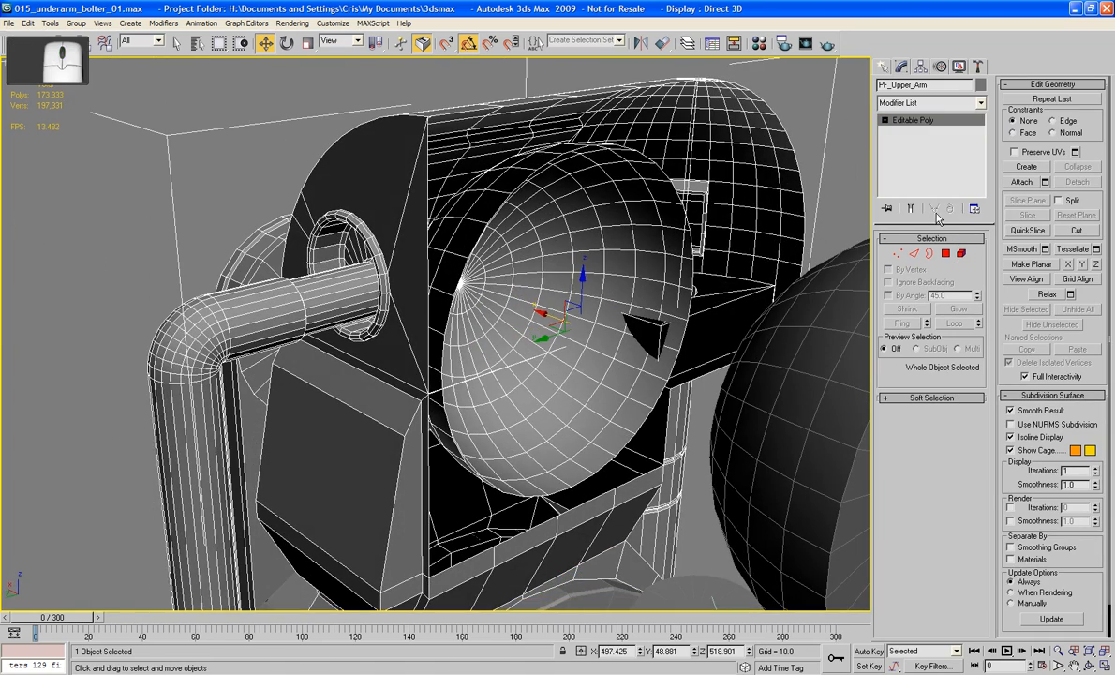
Select the two open vertical edges where the arm's side wall meets the back face and bridge them.
left_click(912, 254)
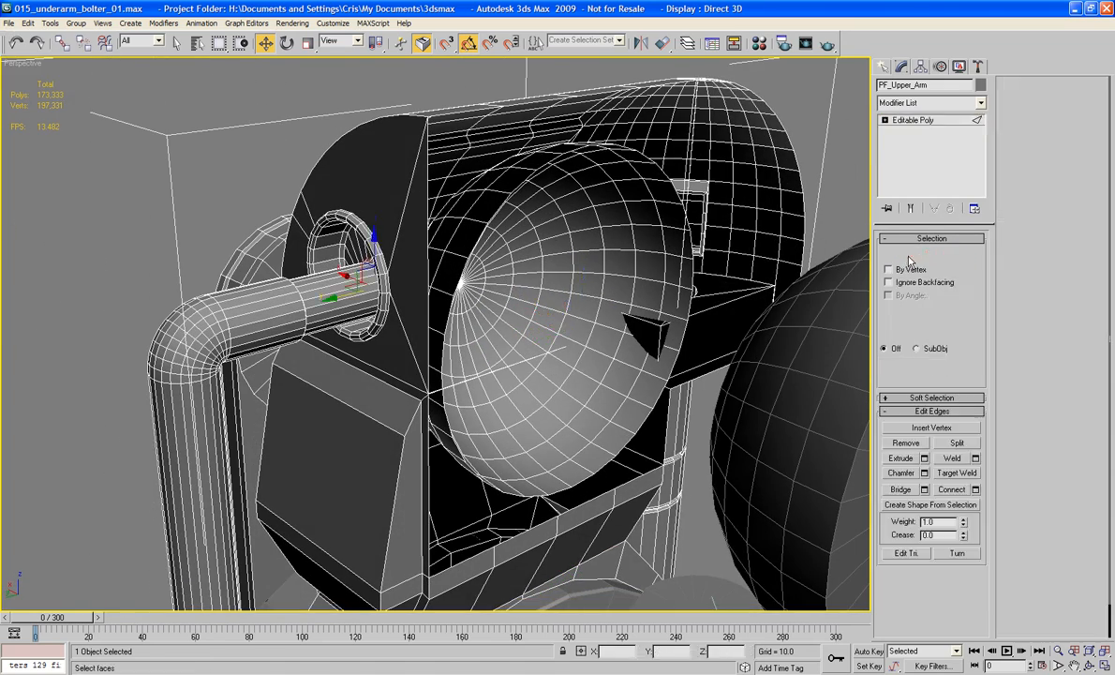
left_click(428, 347)
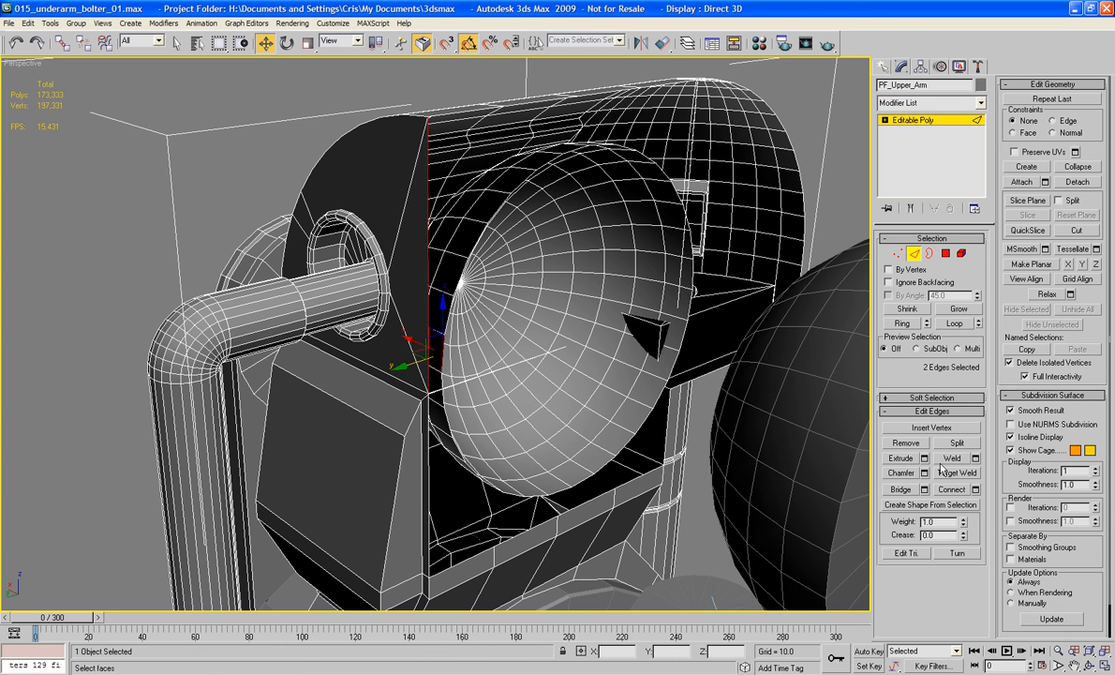
left_click(900, 489)
middle_click_drag(792, 268, 758, 262, "alt")
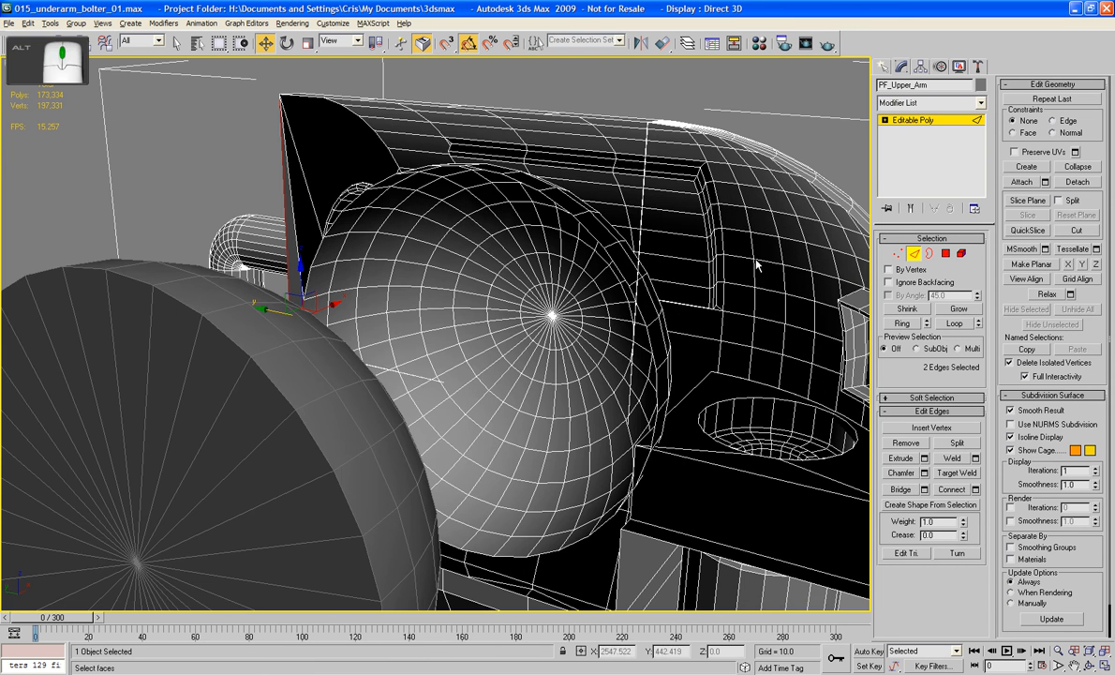
Try to cap the open border between the arm's back face outline and the hemisphere rim.
left_click(930, 255)
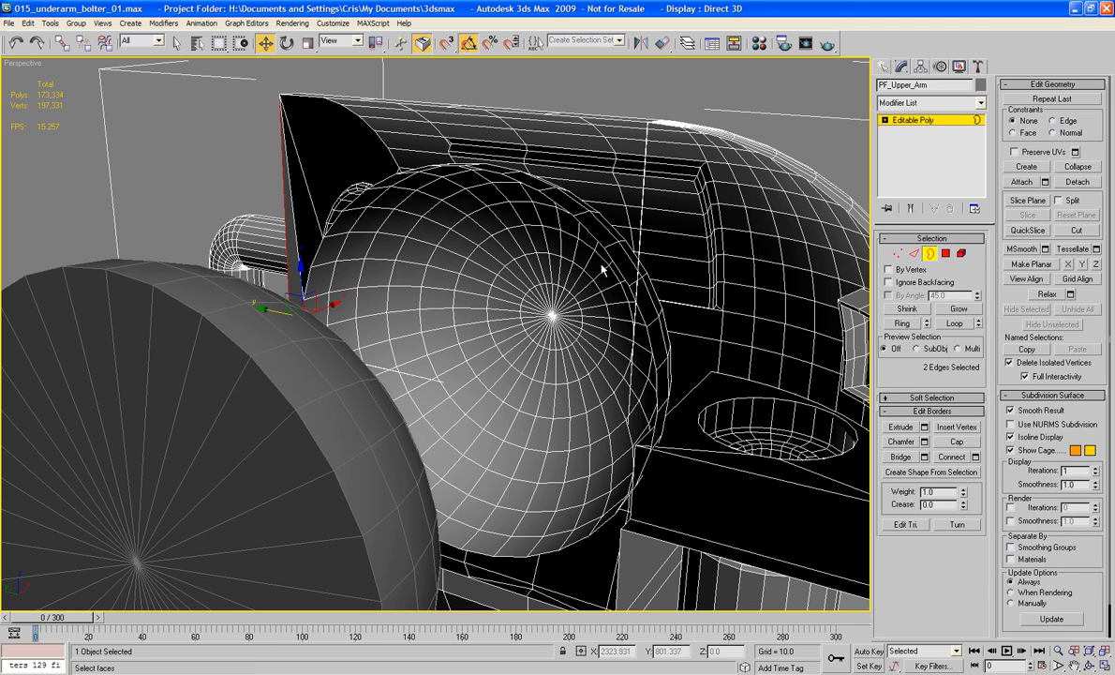
left_click(617, 264)
left_click(954, 444)
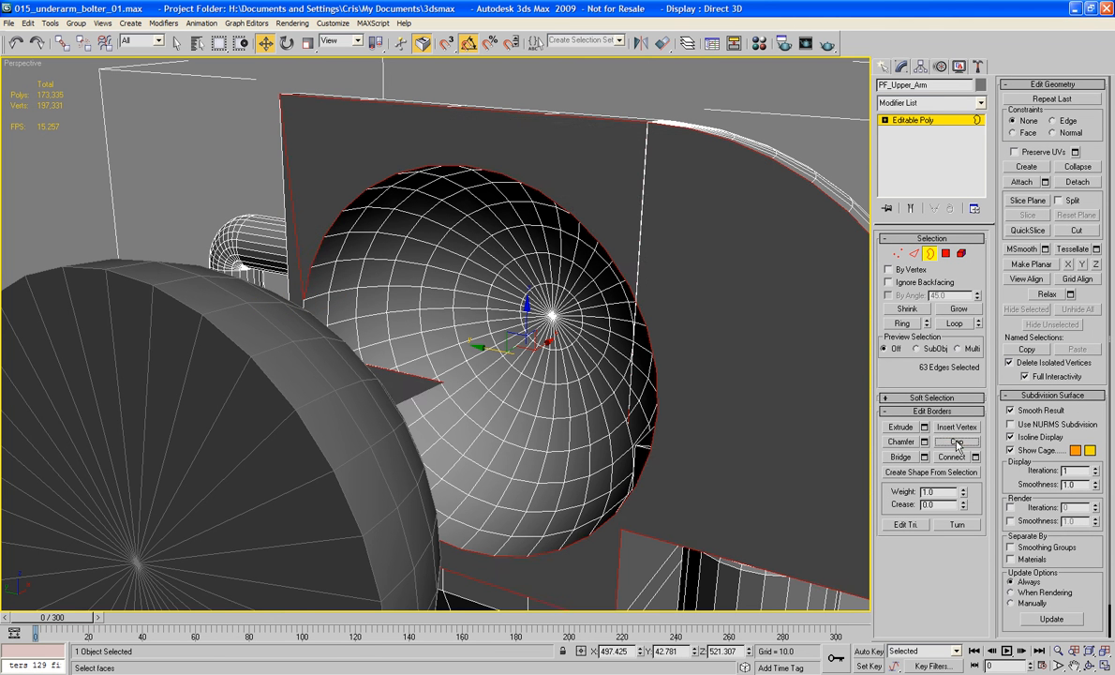
middle_click_drag(709, 326, 704, 295)
left_click(929, 255)
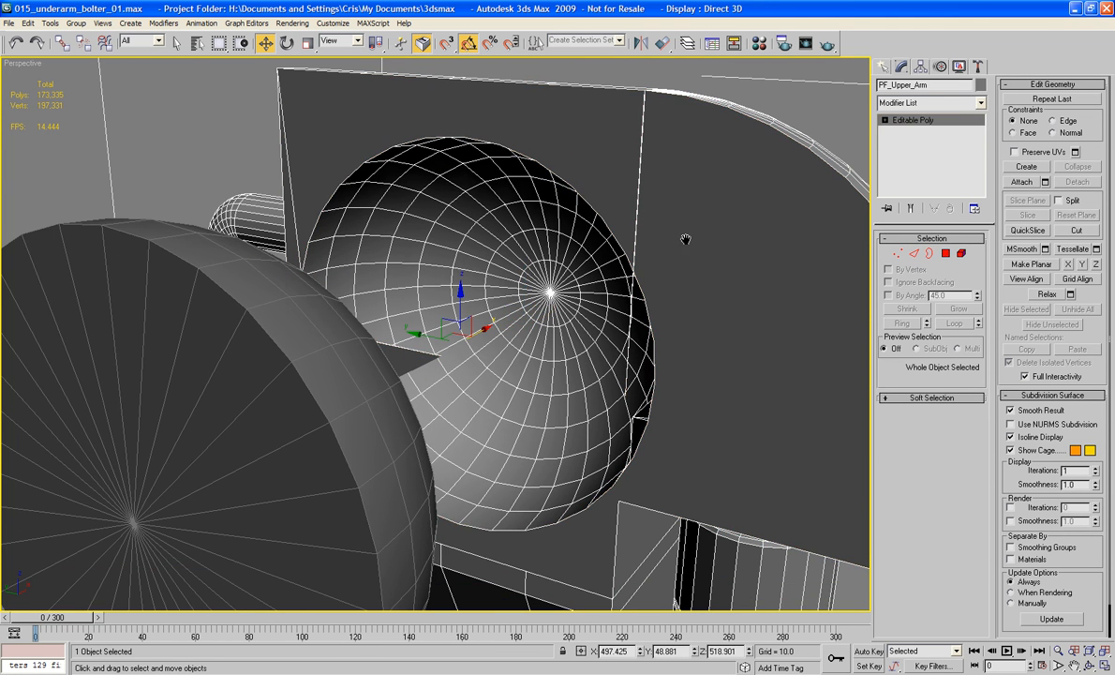
Undo the cap on the arm's back face.
middle_click_drag(684, 239, 626, 243, "alt")
scroll(562, 225, "up", 5)
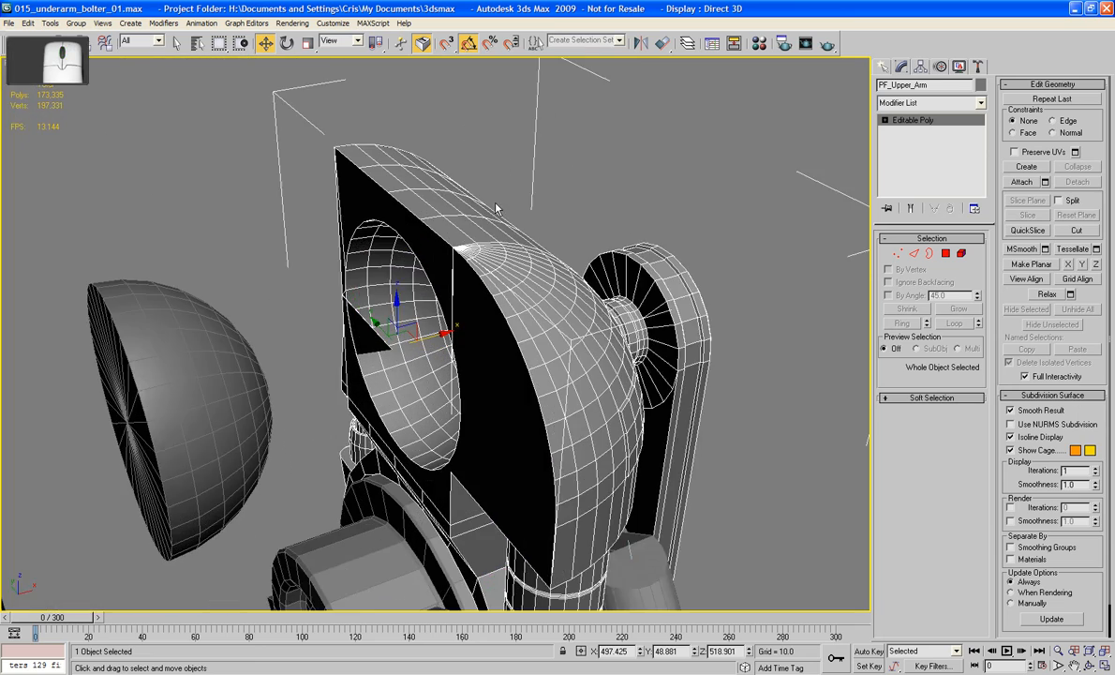
middle_click_drag(514, 170, 228, 285, "alt")
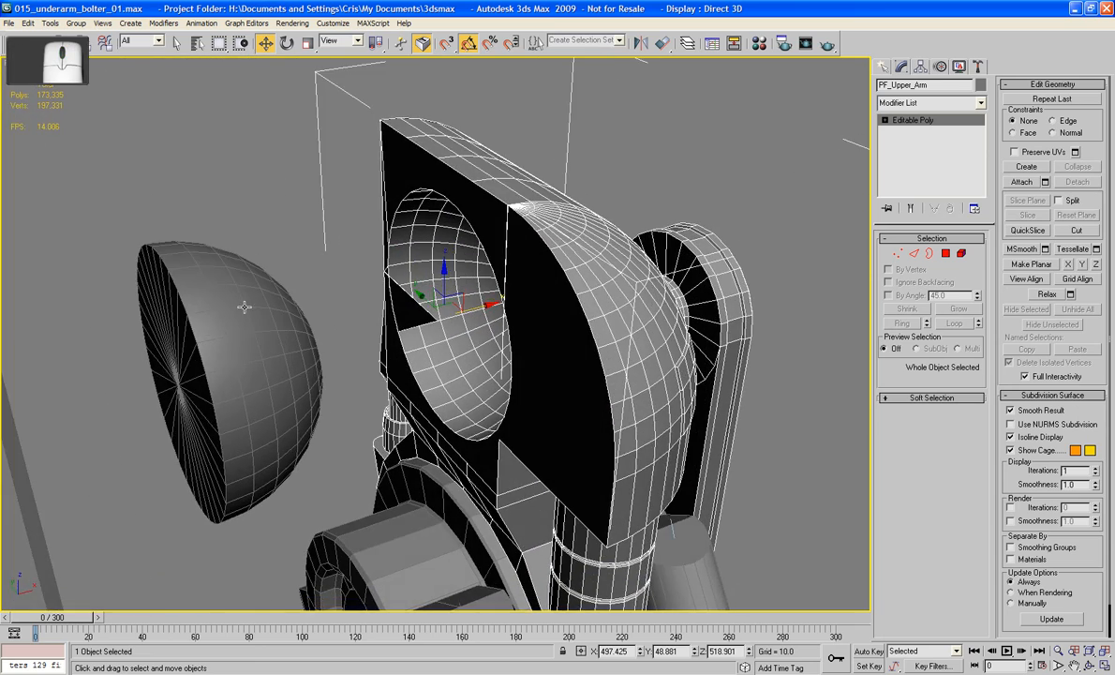
middle_click_drag(344, 295, 456, 248, "alt")
key("ctrl+z")
Select the stray edge that crosses the hemisphere opening from the arm's side wall.
scroll(469, 295, "up", 4)
scroll(466, 238, "up", 2)
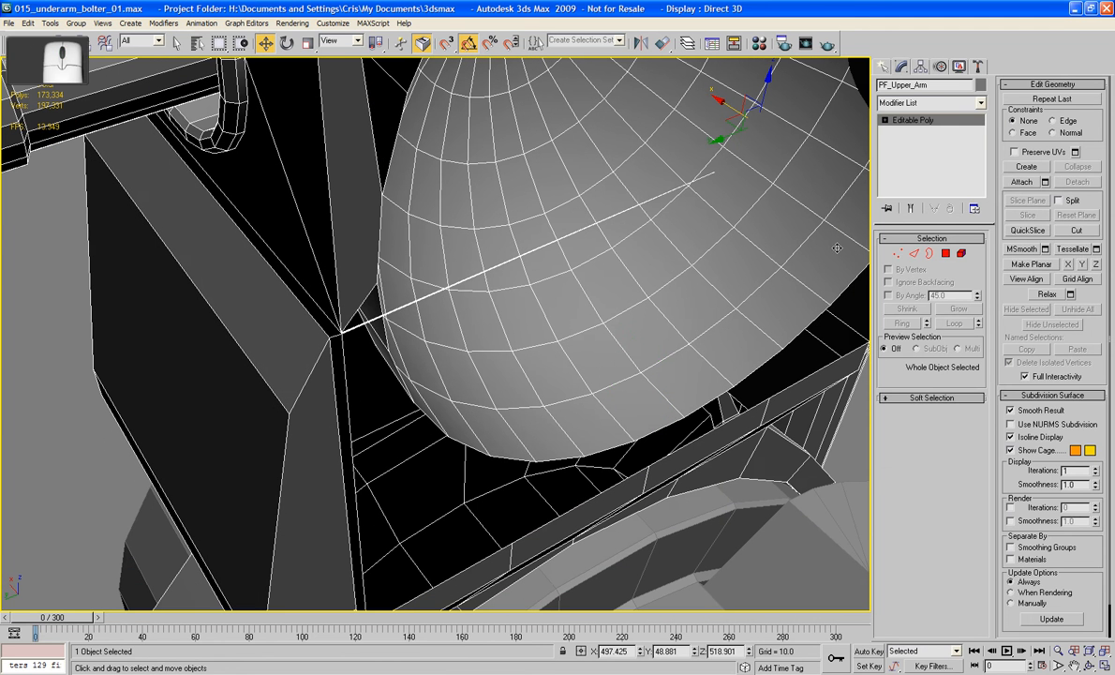
left_click(918, 258)
left_click(508, 260)
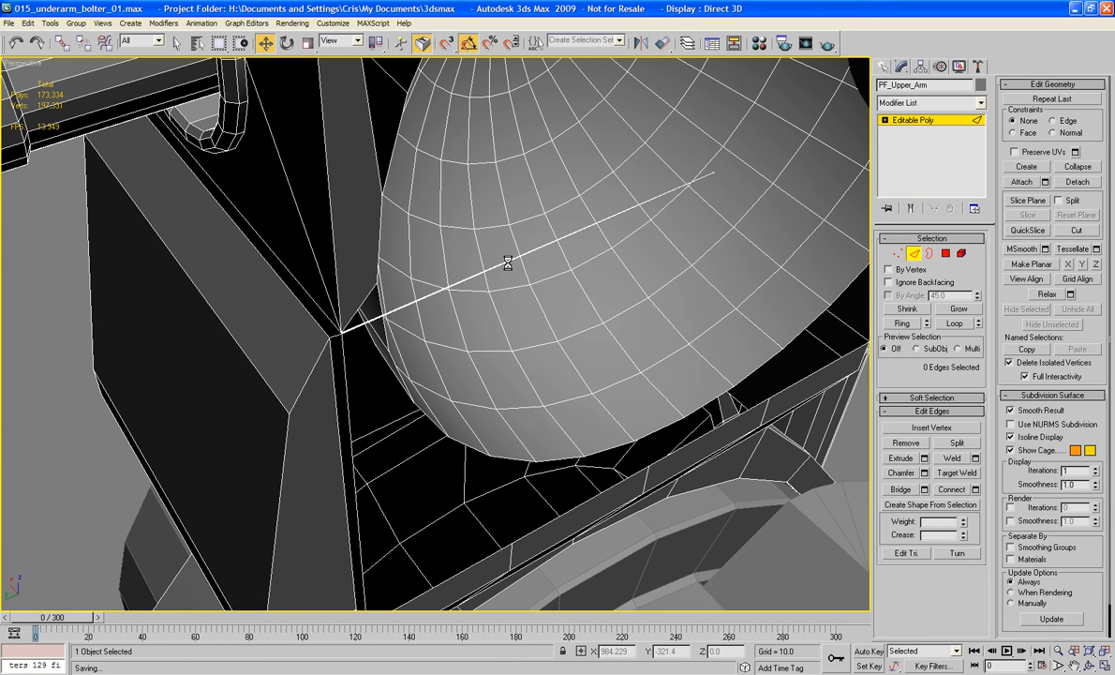
left_click(508, 263)
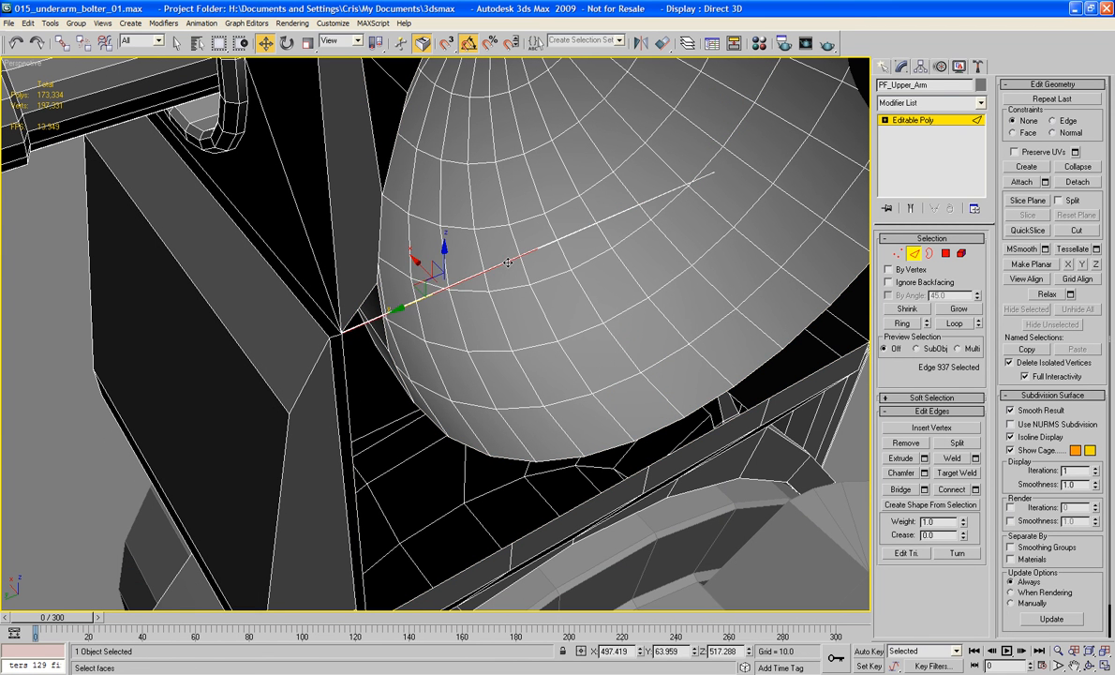
Save the scene under the existing file name workbench.max.
left_click(13, 25)
left_click(26, 119)
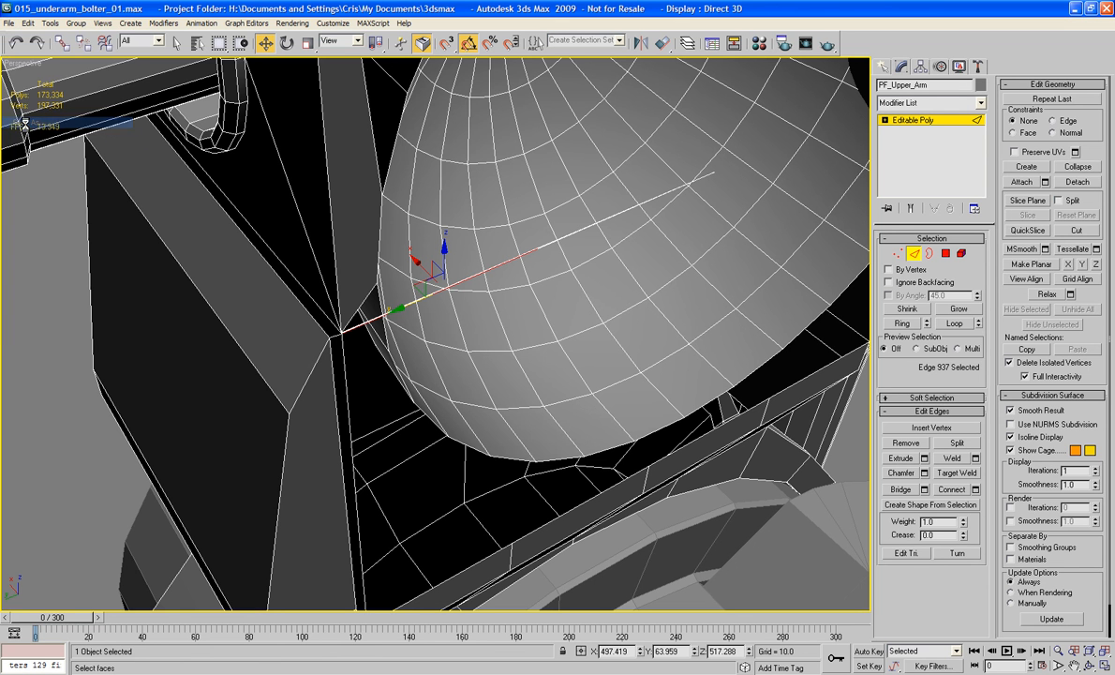
key("BackSpace")
type("work")
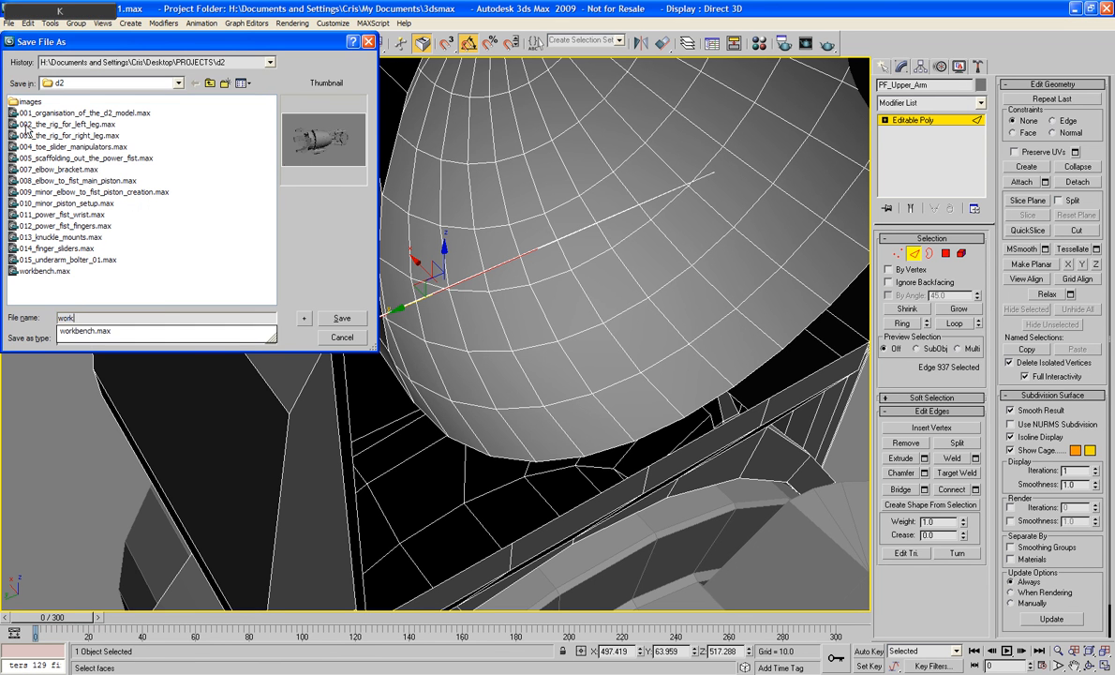
key("Down")
key("Return")
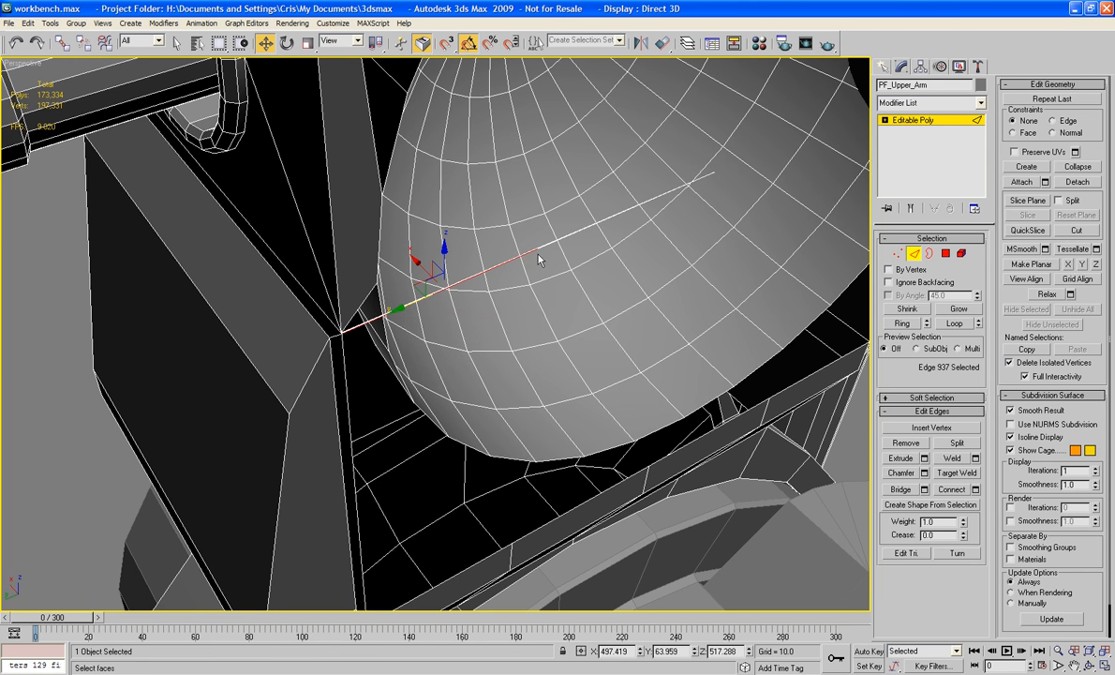
Delete all the overlapping stray edges that run from the arm's side wall corner across the hemisphere opening.
key("Delete")
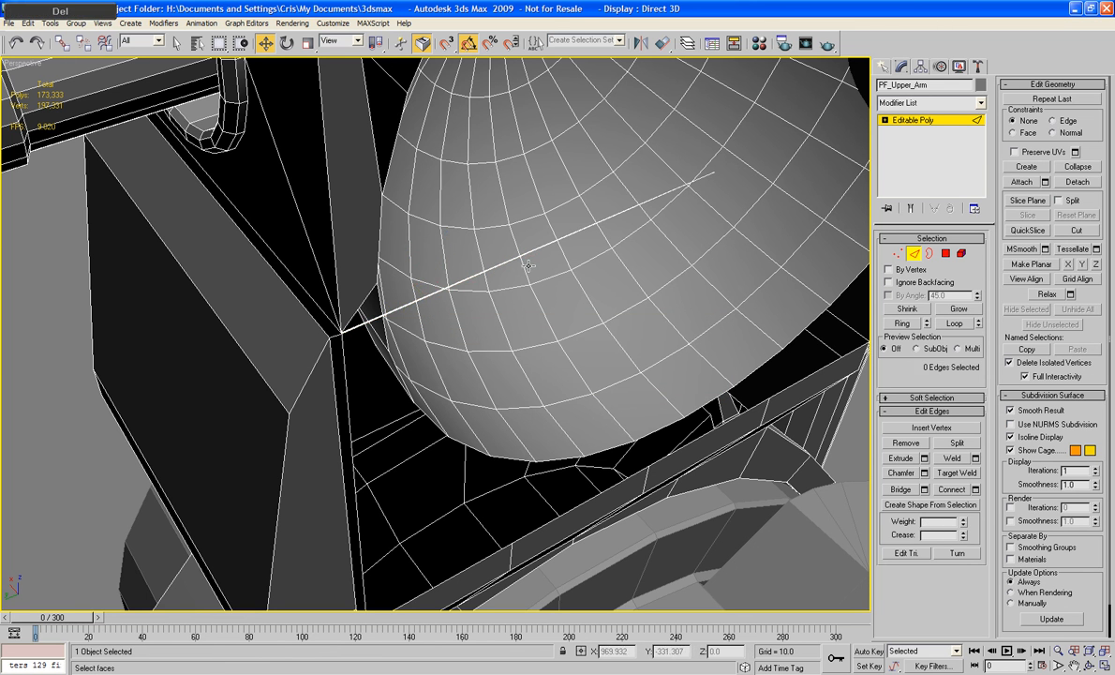
left_click(496, 234)
key("Delete")
left_click(496, 234)
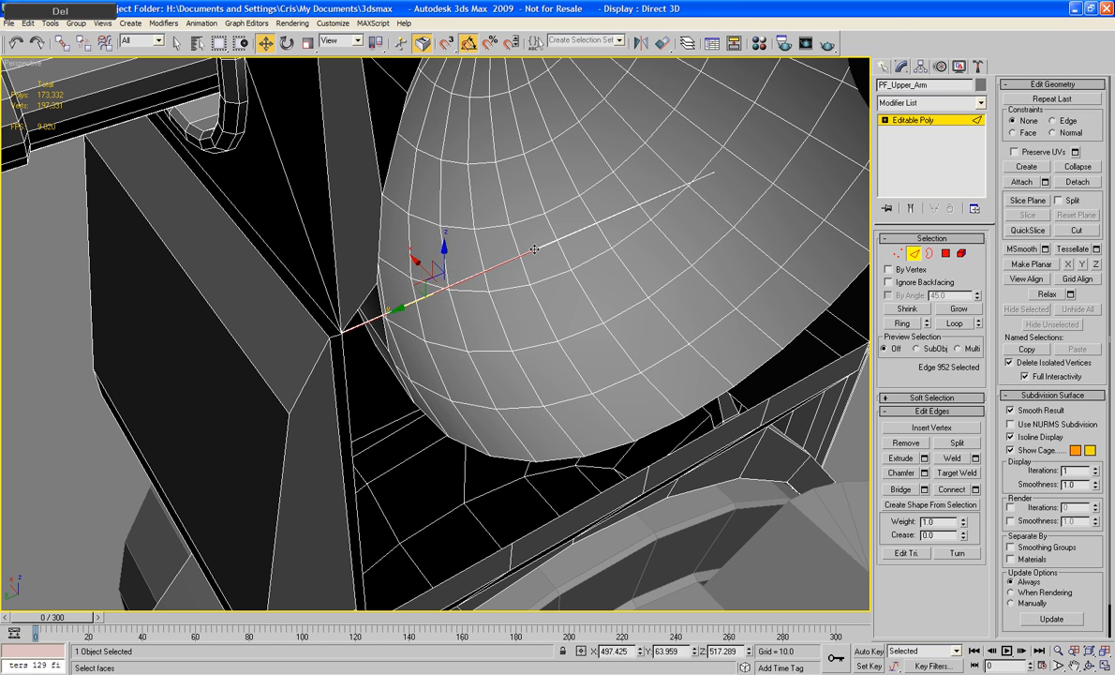
key("Delete")
left_click(534, 248)
key("Delete")
left_click(534, 248)
key("Delete")
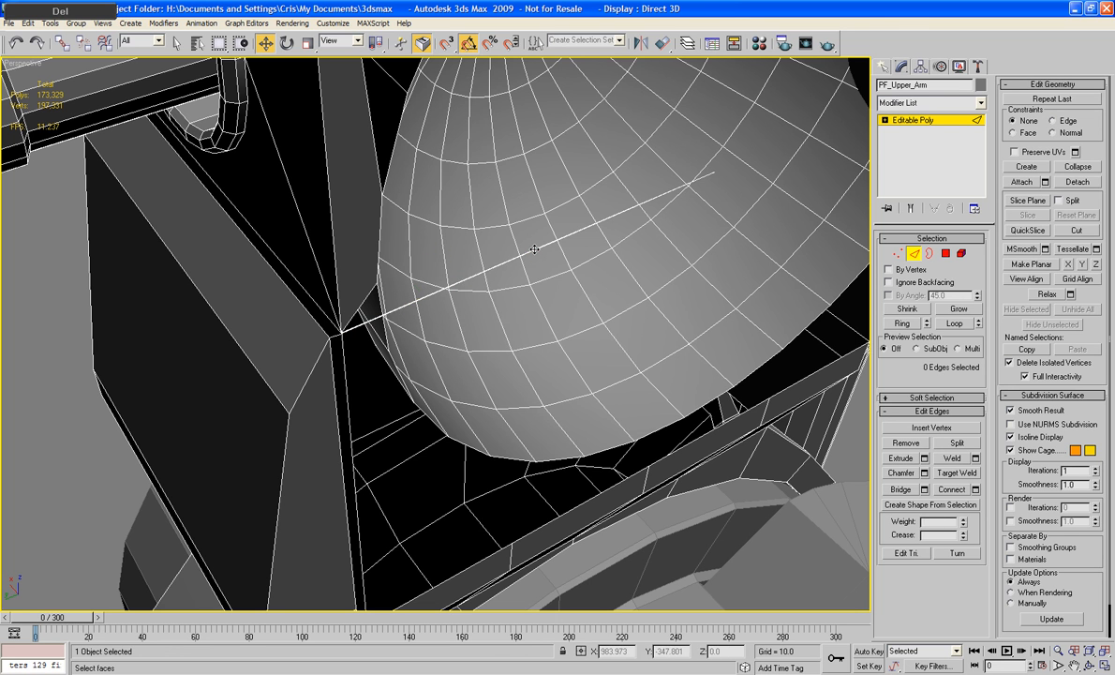
left_click(534, 249)
key("Delete")
left_click(534, 248)
key("Delete")
left_click(534, 248)
key("Delete")
left_click(534, 248)
key("Delete")
left_click(534, 248)
key("Delete")
left_click(535, 249)
key("Delete")
left_click(534, 248)
key("Delete")
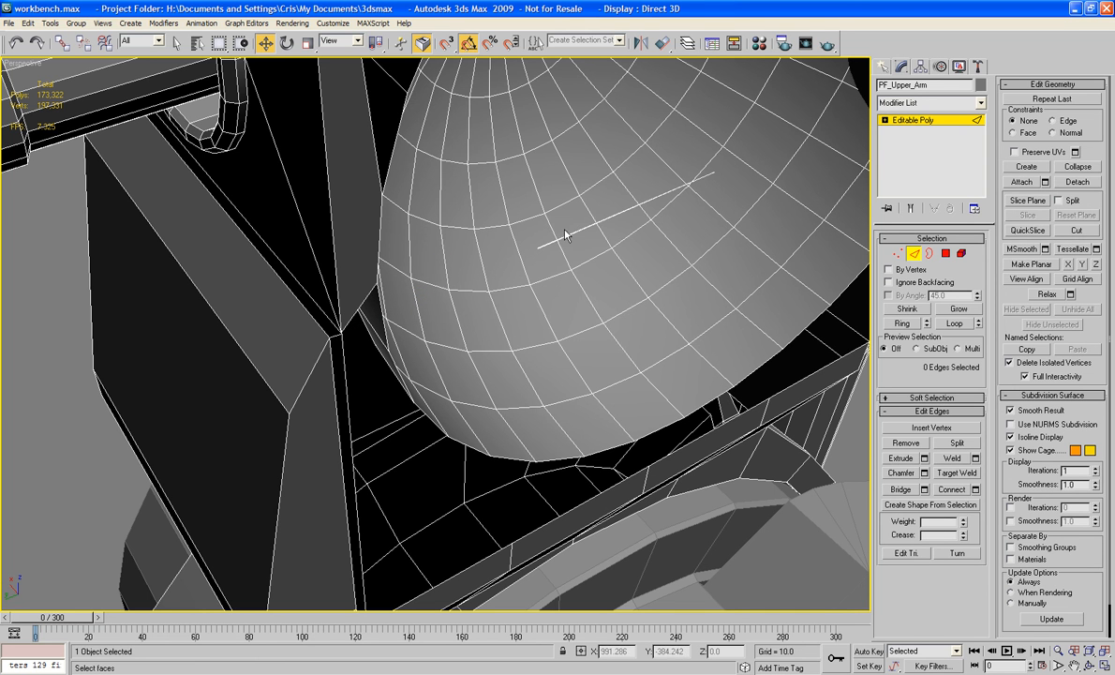
Delete the remaining stacked stray edges that float over the middle of the hemisphere opening.
left_click(566, 233)
key("Delete")
left_click(566, 232)
key("Delete")
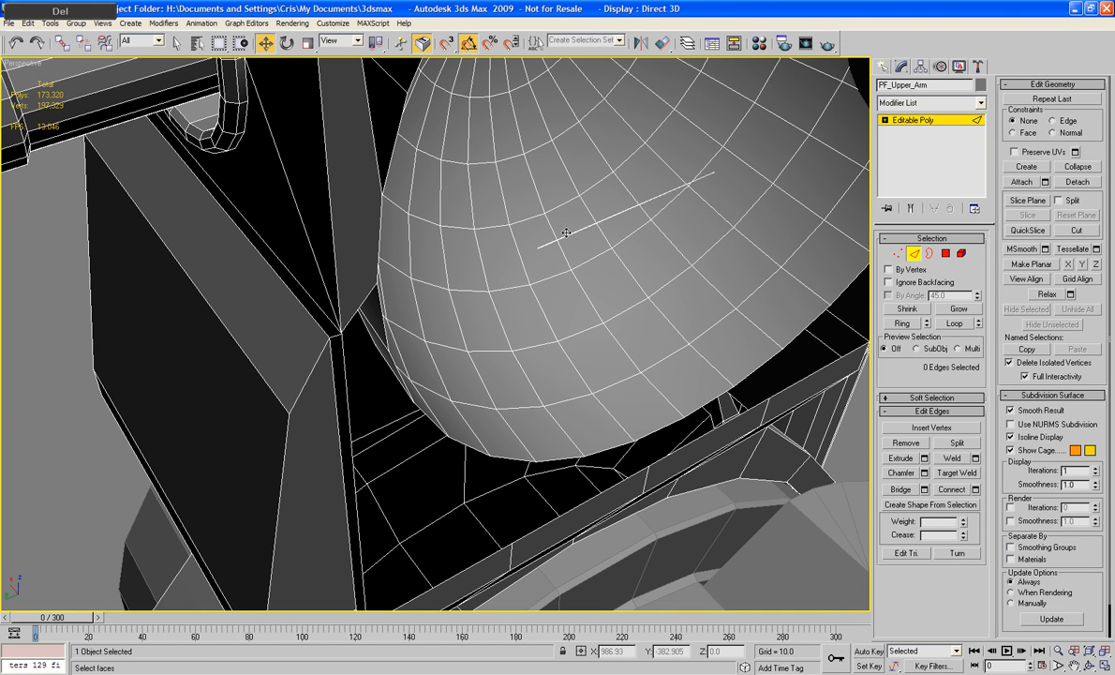
left_click(566, 232)
key("Delete")
left_click(566, 232)
key("Delete")
left_click(566, 234)
key("Delete")
left_click(566, 233)
key("Delete")
left_click(566, 233)
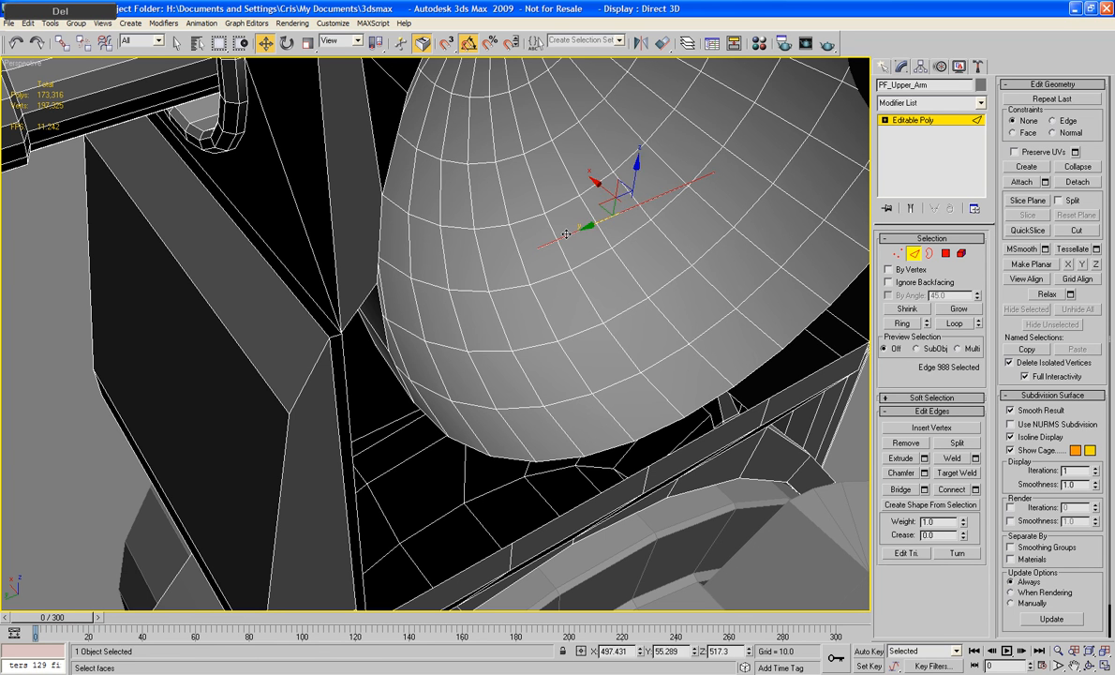
key("Delete")
left_click(566, 234)
key("Delete")
left_click(566, 233)
key("Delete")
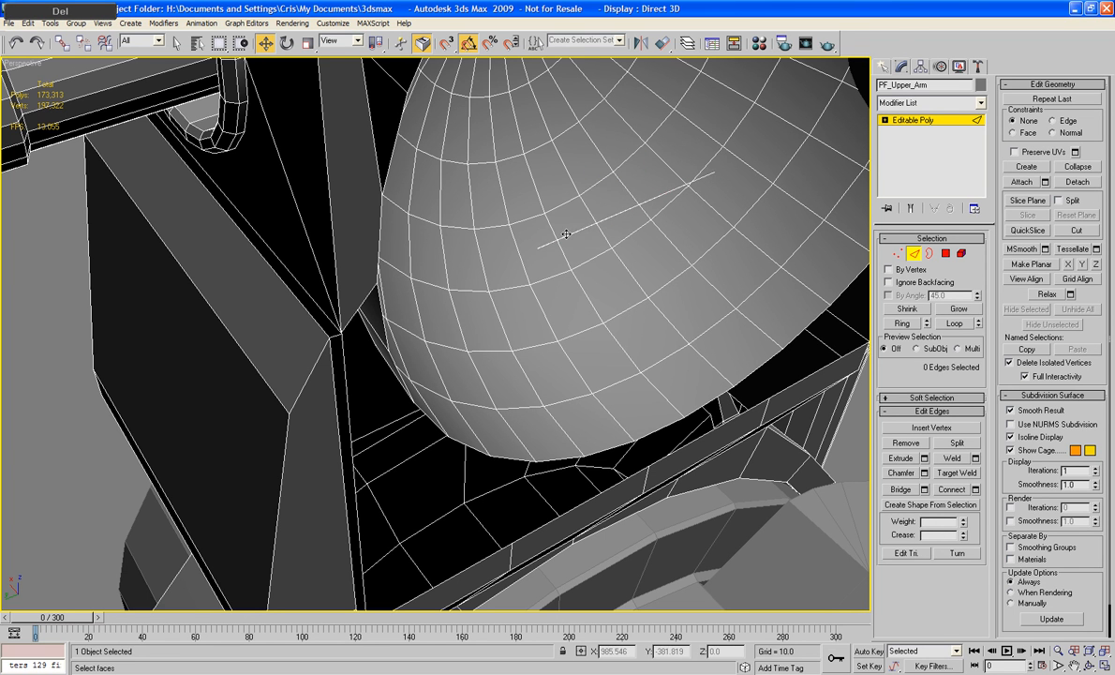
left_click(566, 233)
key("Delete")
left_click(566, 234)
key("Delete")
left_click(566, 233)
key("Delete")
left_click(566, 233)
key("Delete")
scroll(505, 256, "down", 5)
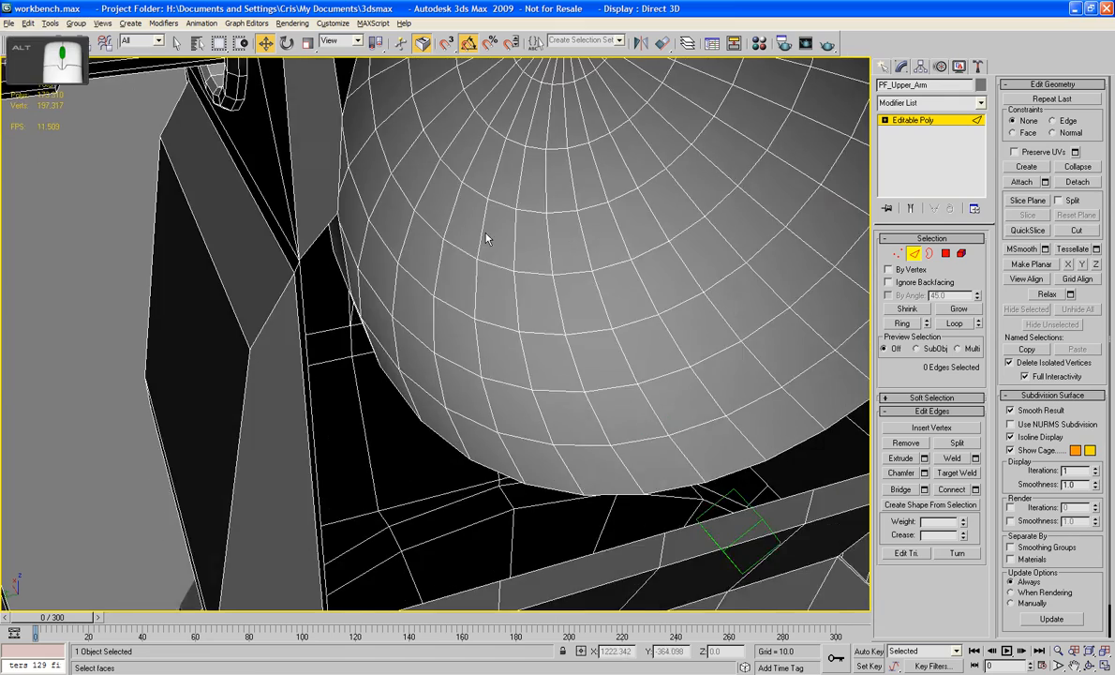
middle_click_drag(488, 236, 431, 252, "alt")
scroll(514, 230, "up", 3)
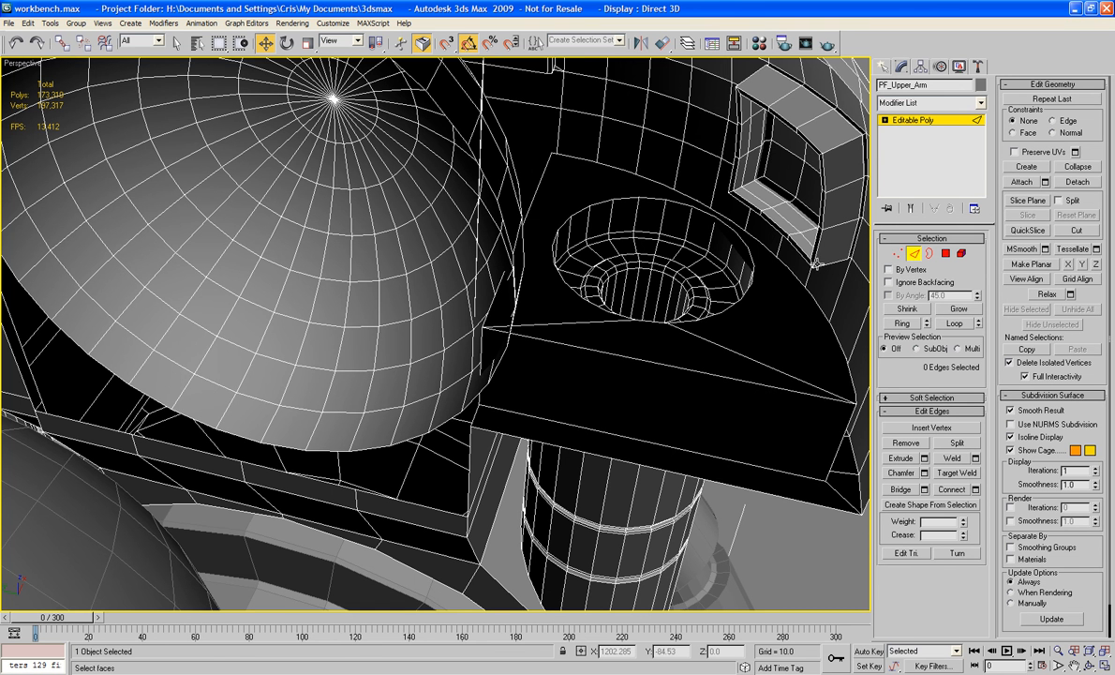
Select the long edge beside the round recess inside the arm and nudge it along the Y axis.
middle_click_drag(741, 284, 714, 293, "alt")
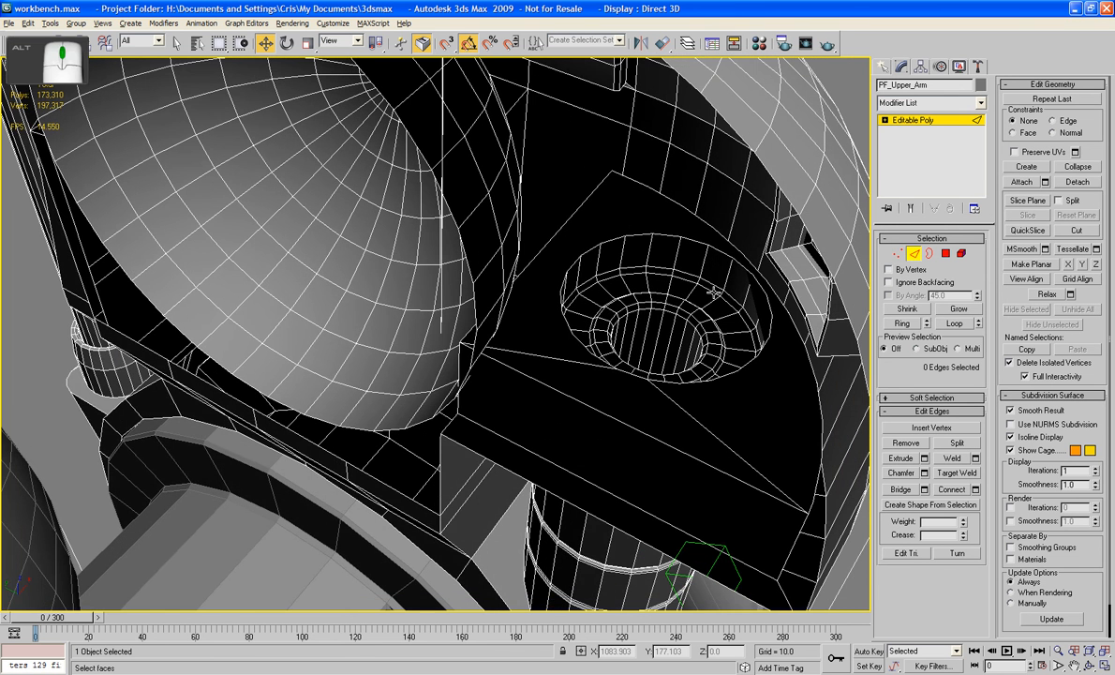
left_click(565, 222)
left_click_drag(498, 236, 513, 255)
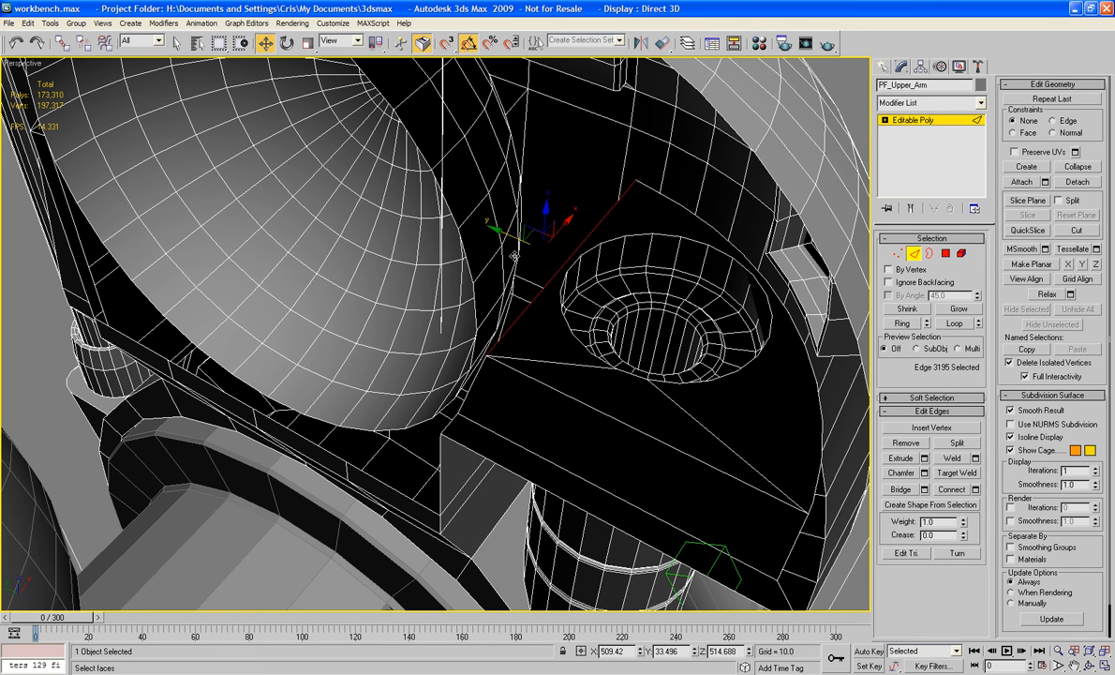
middle_click_drag(514, 256, 589, 303, "alt")
middle_click_drag(586, 319, 493, 203, "alt")
middle_click_drag(197, 185, 214, 294)
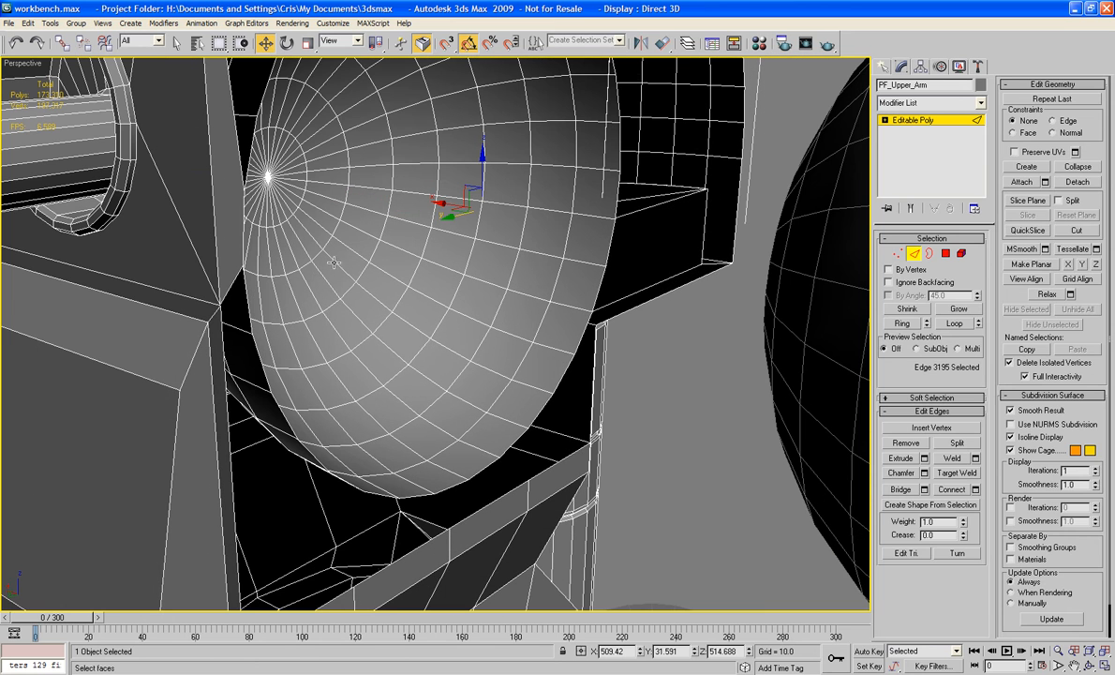
Select the open border of the arm's back face and inspect its outline up to the rounded end for stray edges.
key("3")
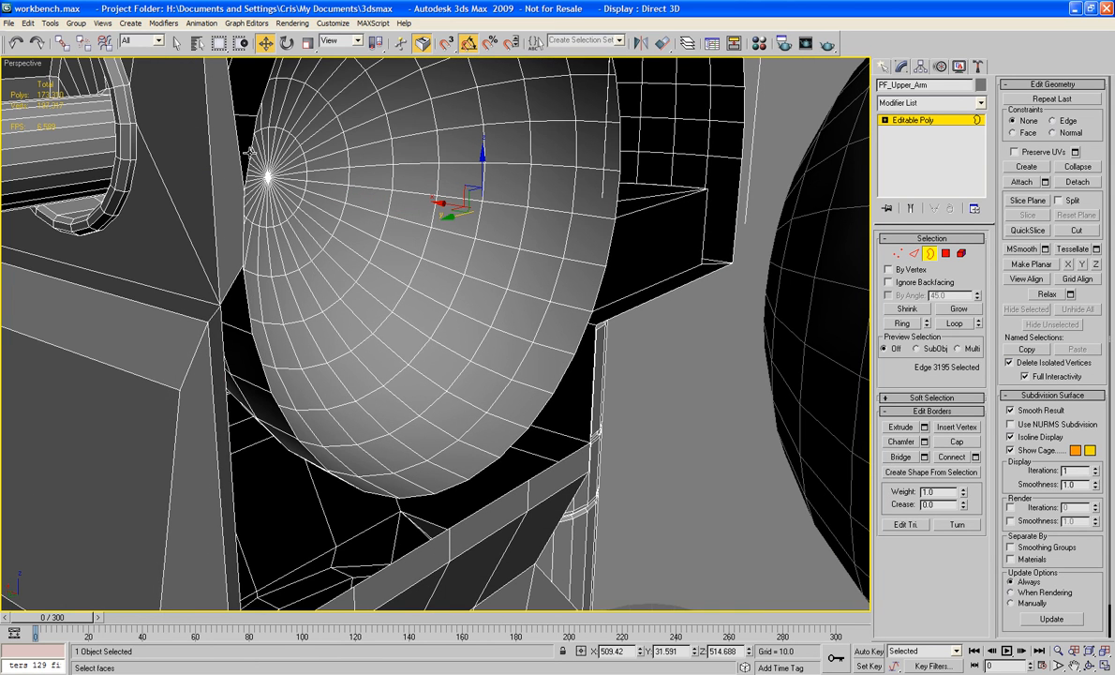
left_click(250, 151)
middle_click_drag(301, 177, 441, 490, "alt")
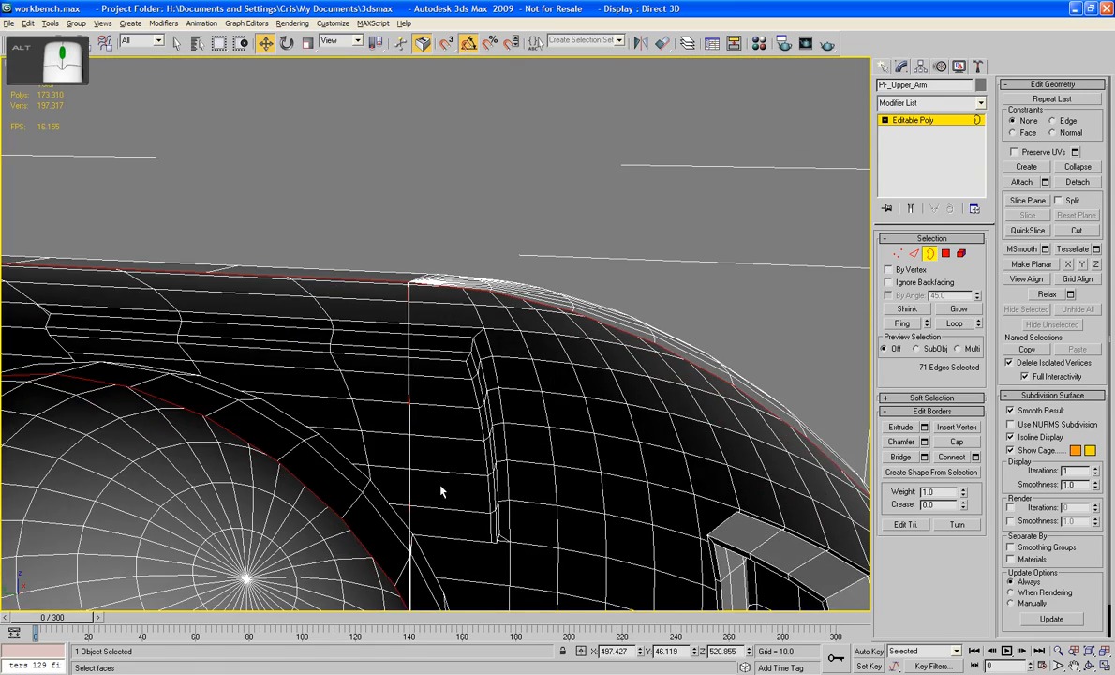
Clear the border selection and delete the stray vertical edges hanging from the top of the arm's rounded end.
key("2")
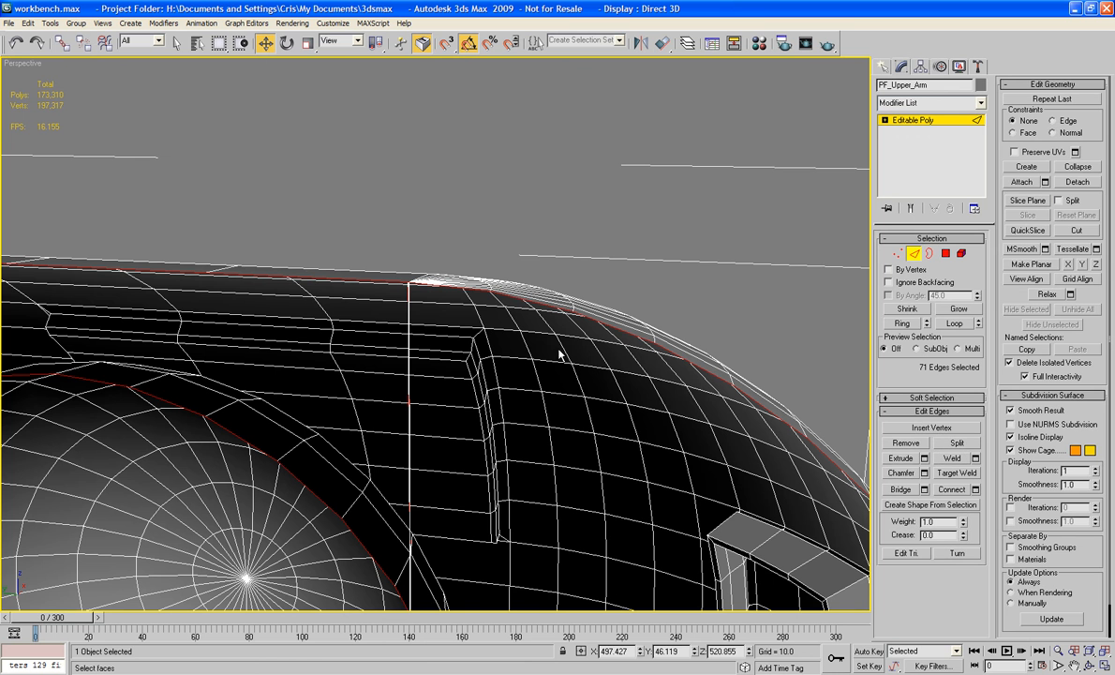
key("ctrl+d")
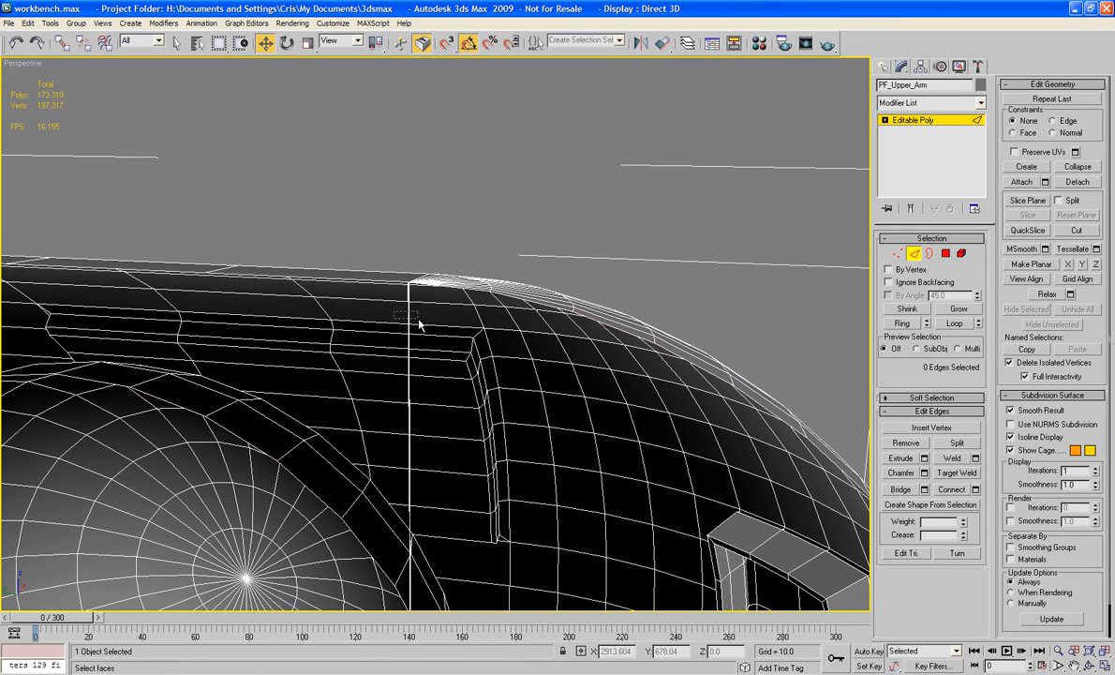
left_click_drag(419, 320, 433, 320)
key("ctrl+d")
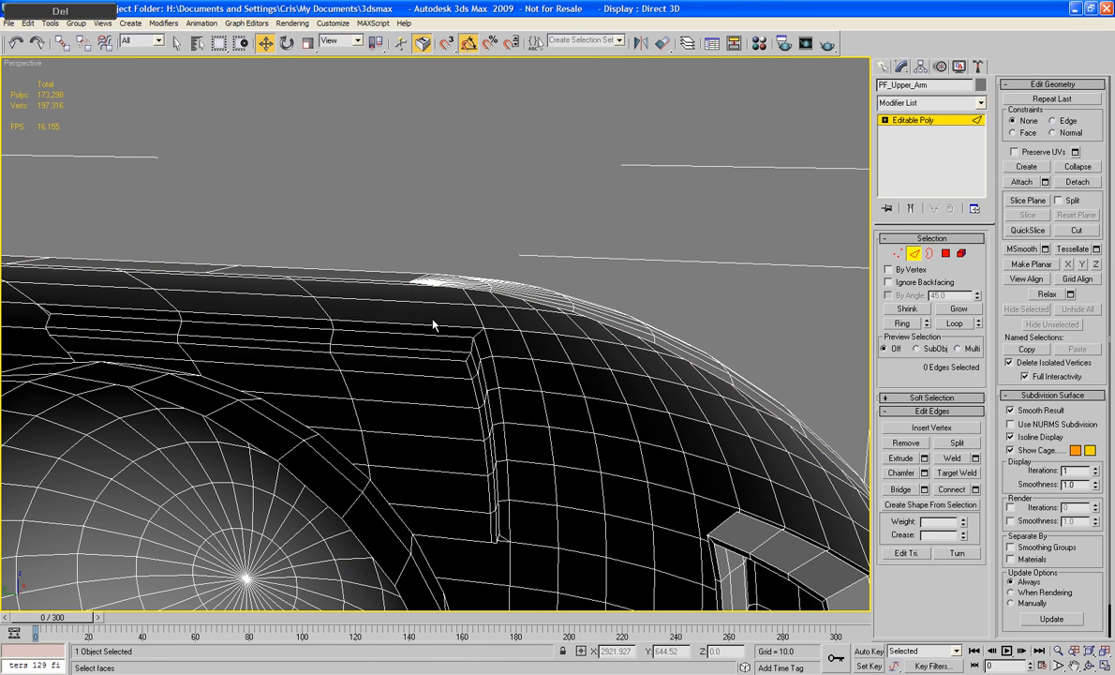
Select the coincident vertices where the edges fan out on top of the arm and weld them with a 0.1 threshold.
middle_click_drag(433, 326, 502, 397, "alt")
scroll(501, 397, "up", 5)
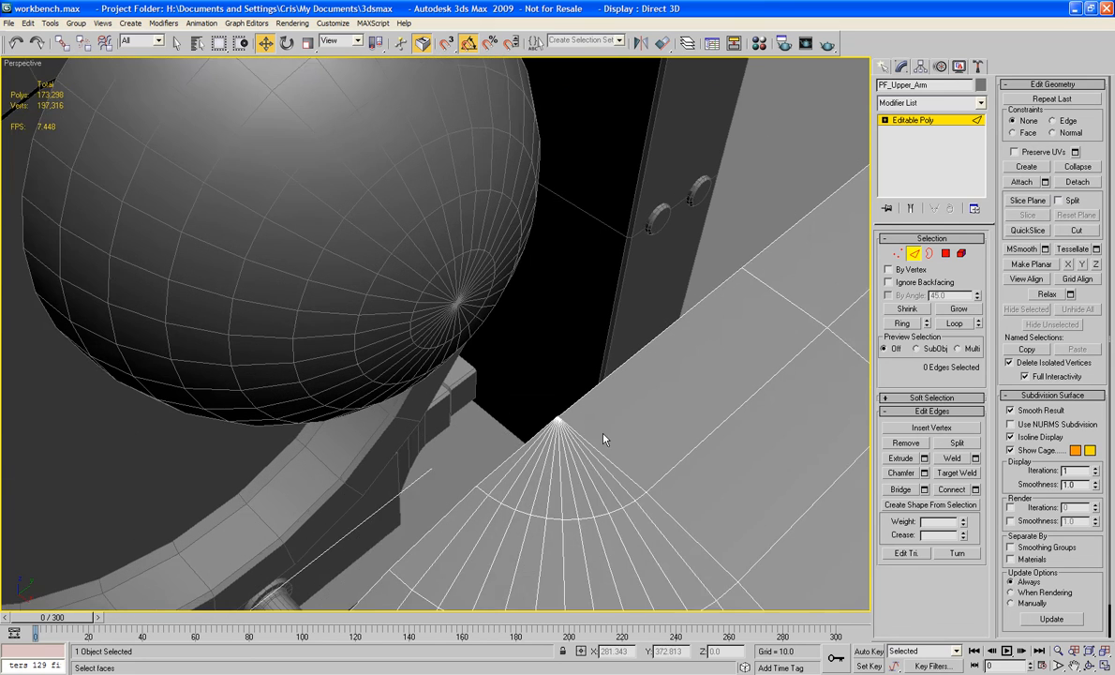
middle_click_drag(605, 436, 548, 412, "alt")
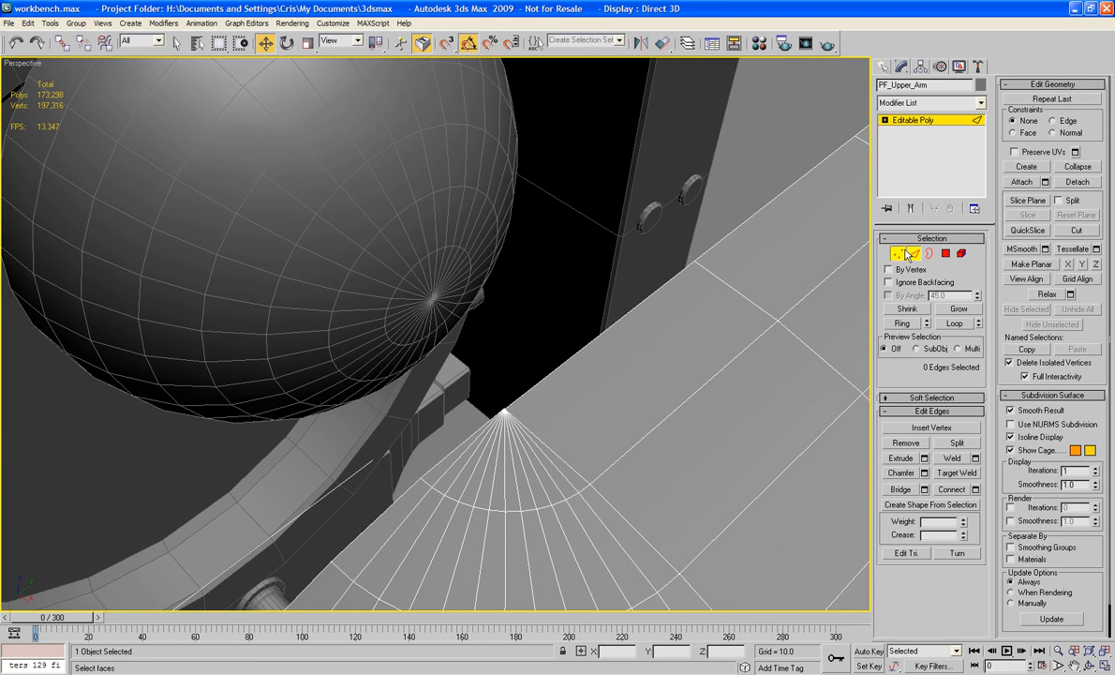
left_click(901, 253)
left_click_drag(517, 423, 517, 424)
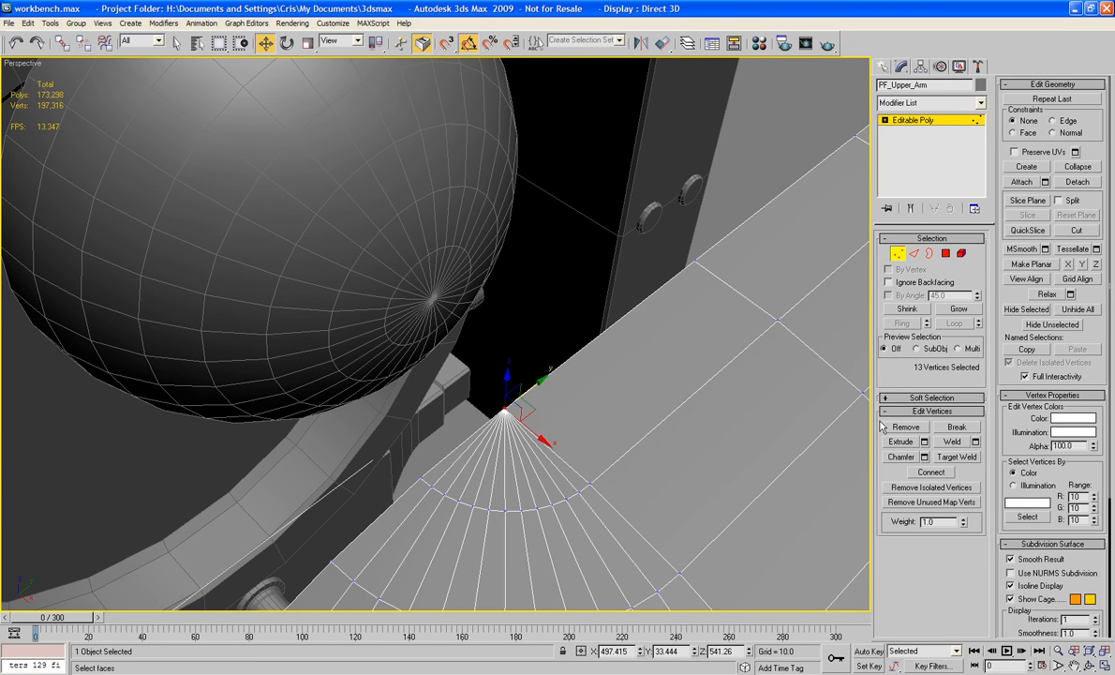
left_click(976, 442)
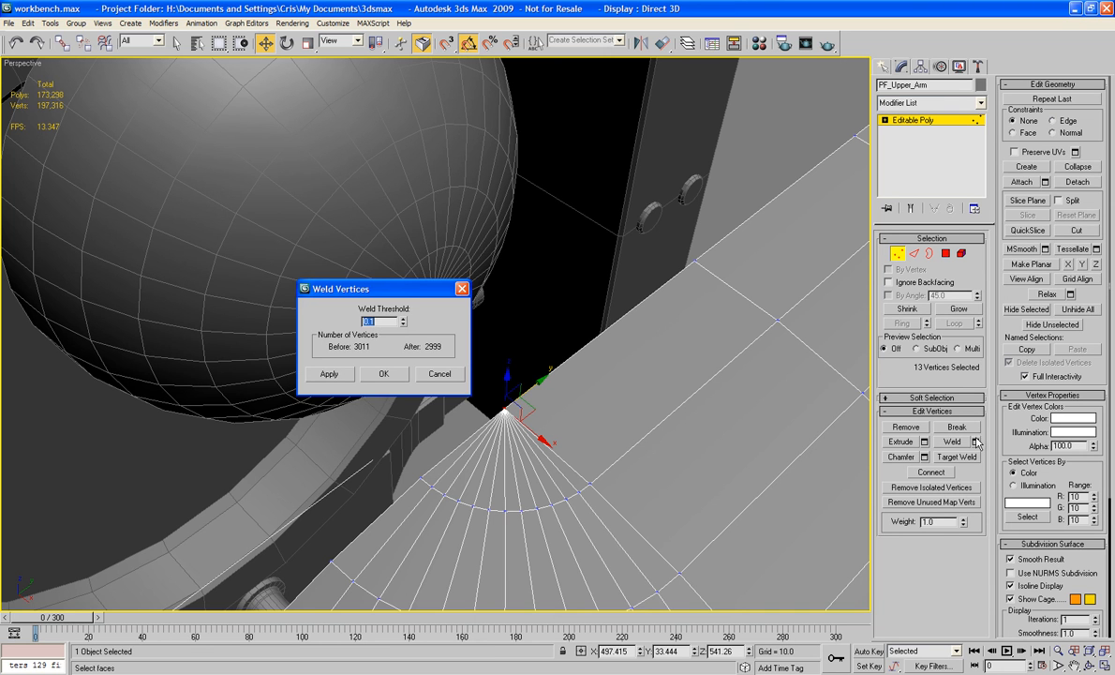
left_click(384, 375)
Cap the open border between the arm's back face outline and the hemisphere rim.
middle_click_drag(488, 440, 456, 323, "alt")
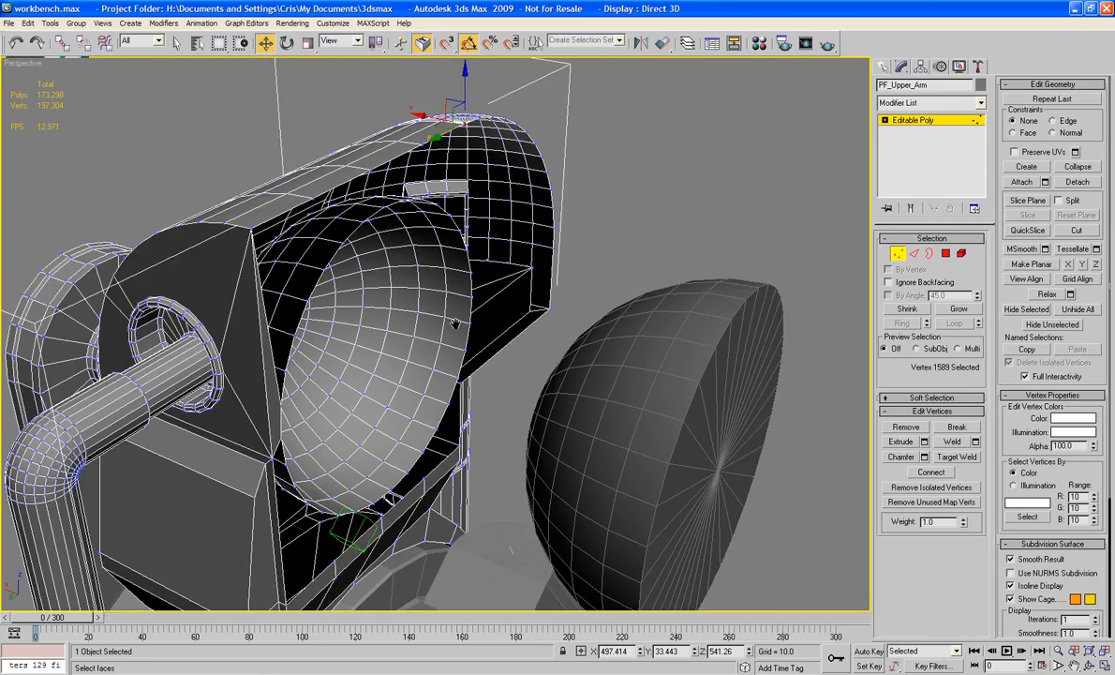
scroll(455, 323, "up", 2)
middle_click_drag(451, 274, 450, 343)
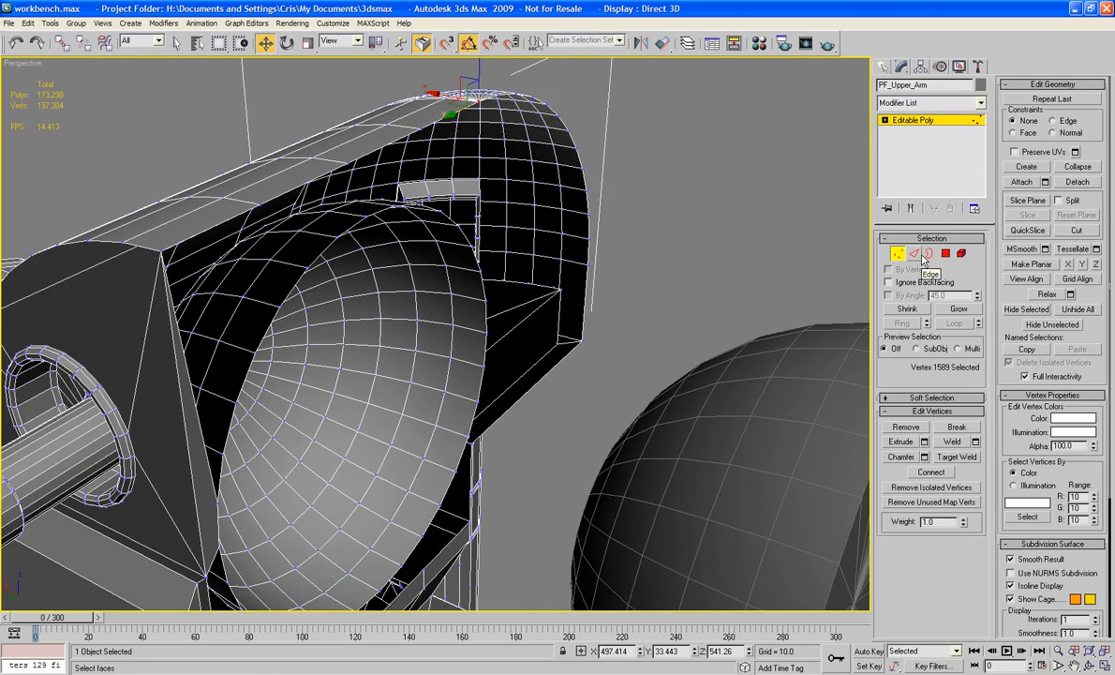
key("3")
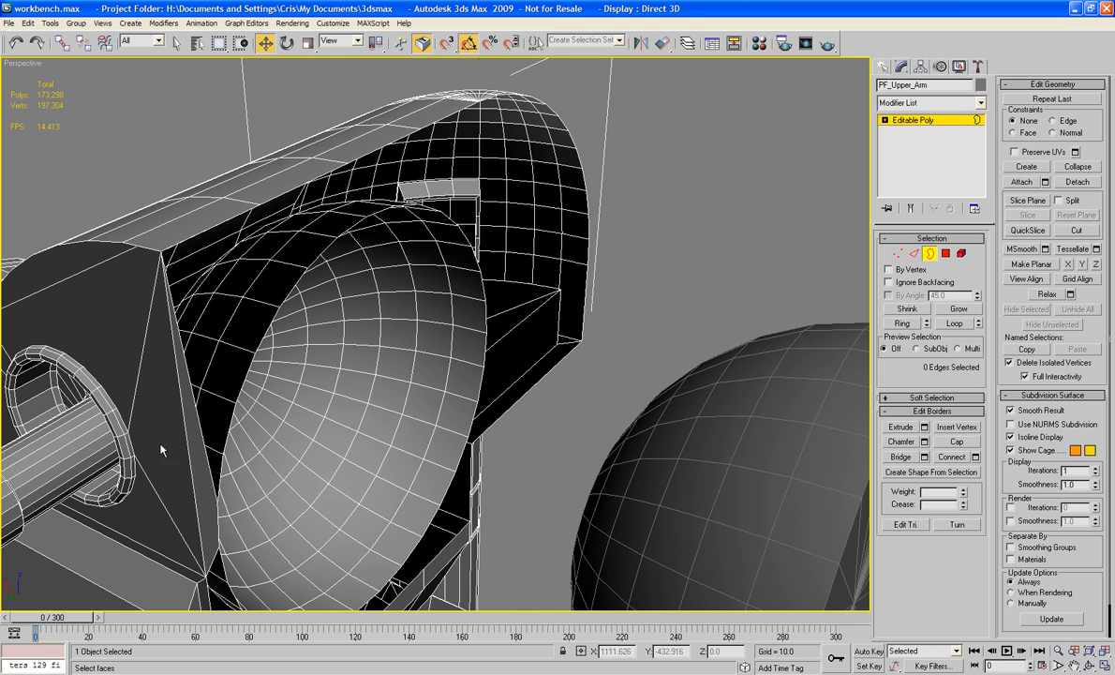
left_click(227, 431)
left_click(954, 442)
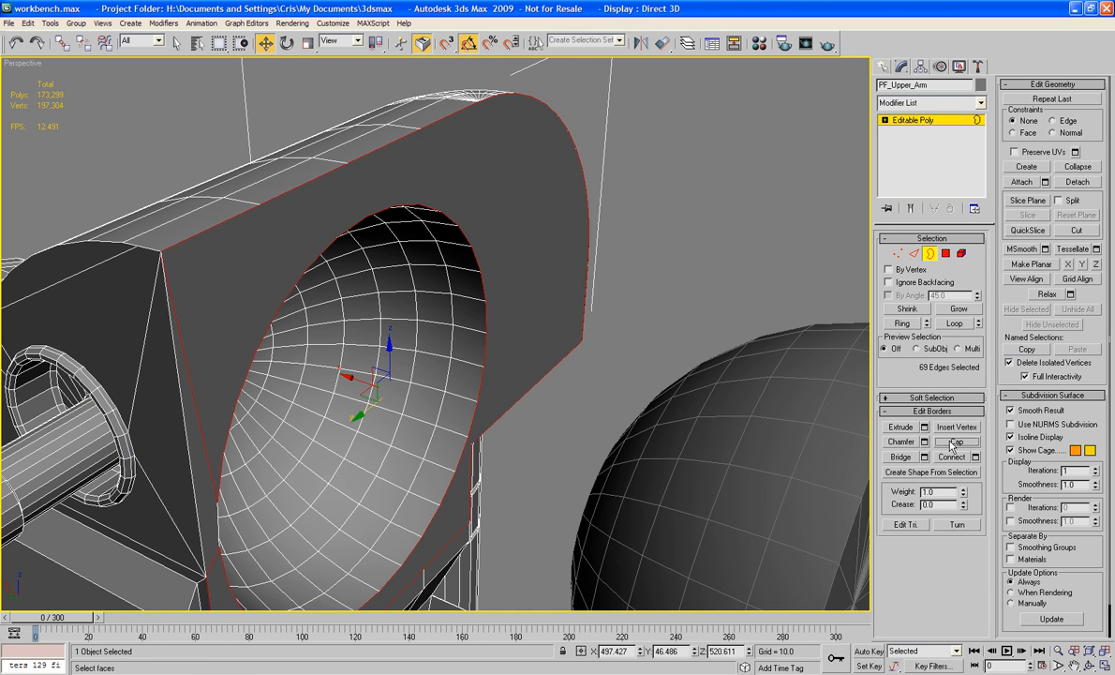
key("3")
Select every vertex of the upper arm and weld them with a 0.1 threshold.
middle_click_drag(583, 276, 652, 245, "alt")
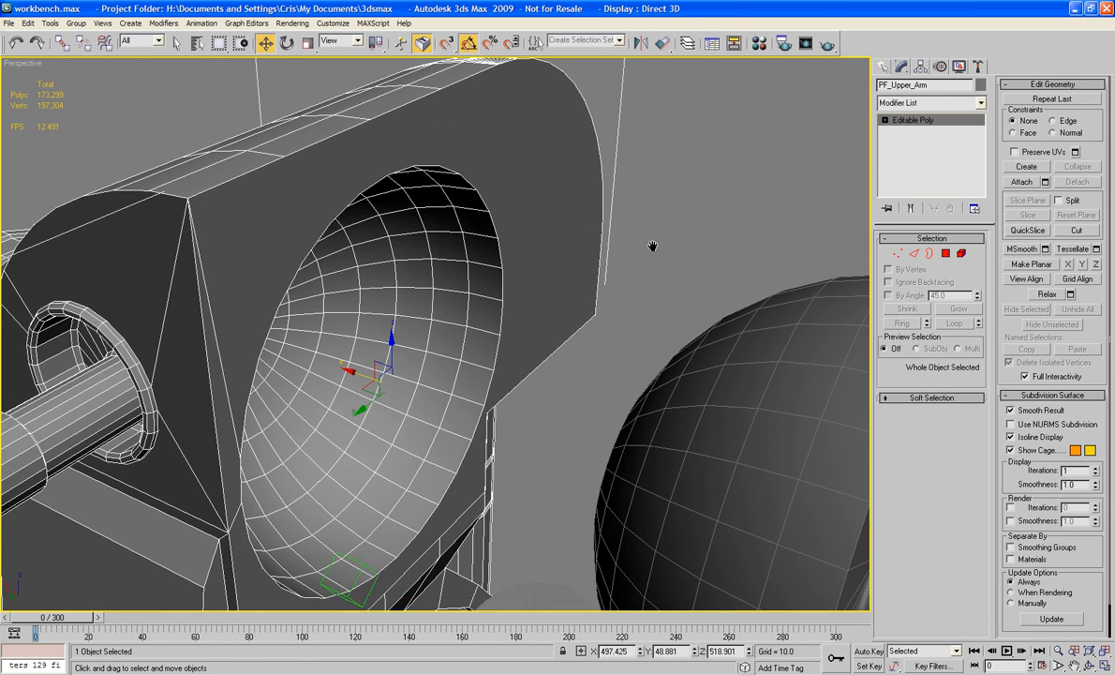
left_click(898, 254)
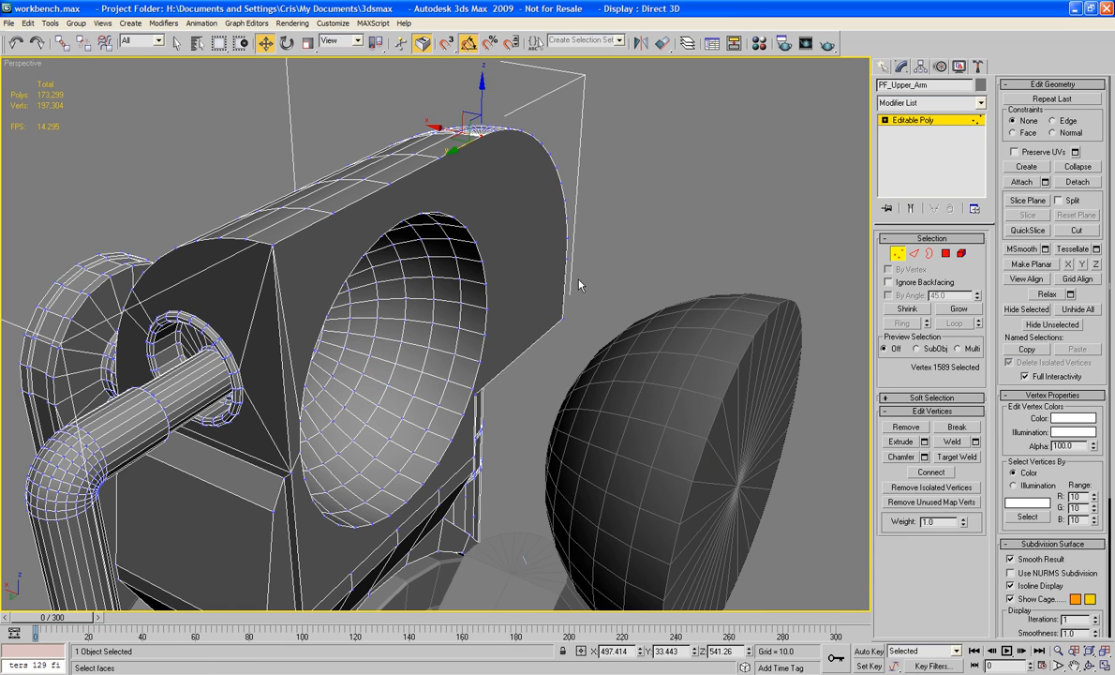
key("ctrl+a")
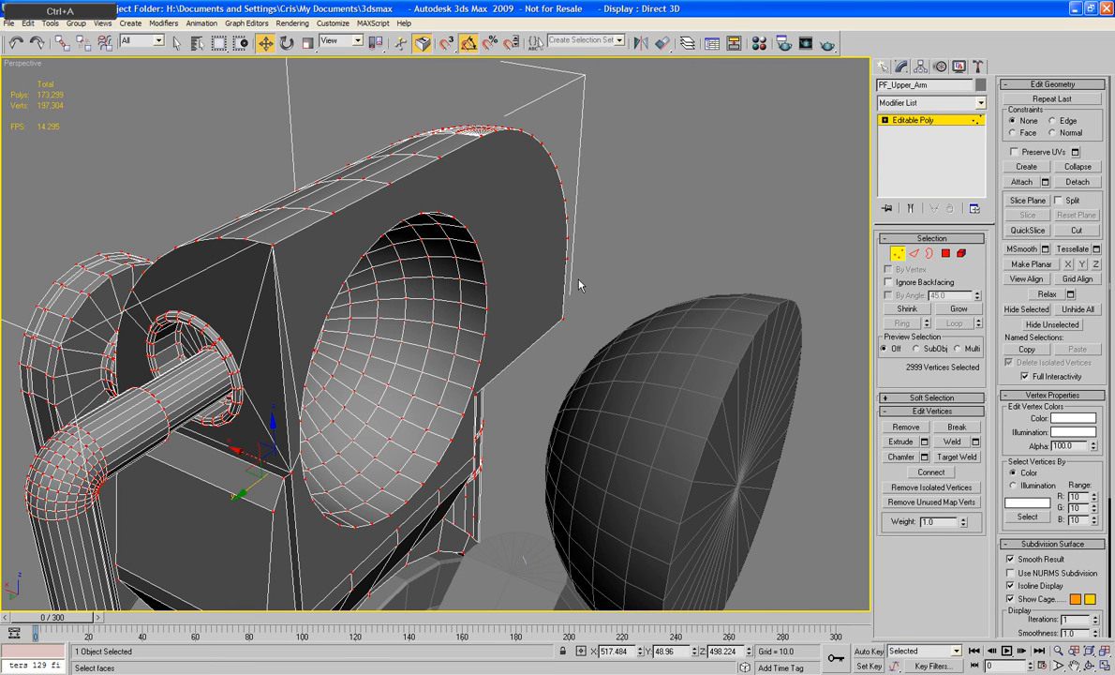
left_click(974, 442)
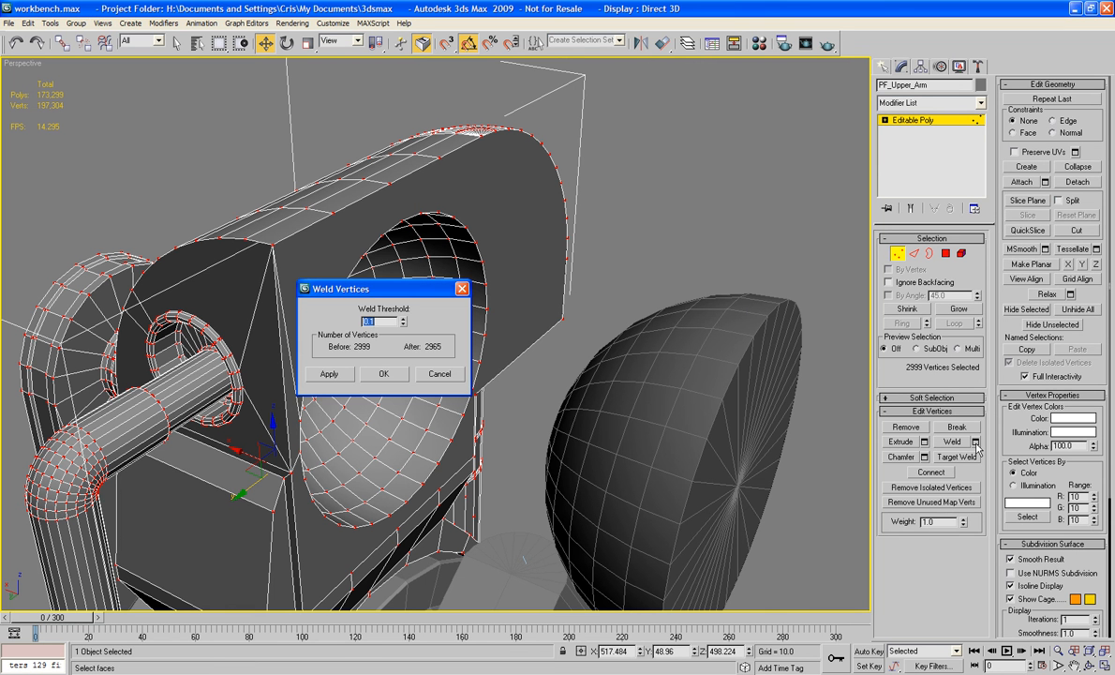
left_click(382, 374)
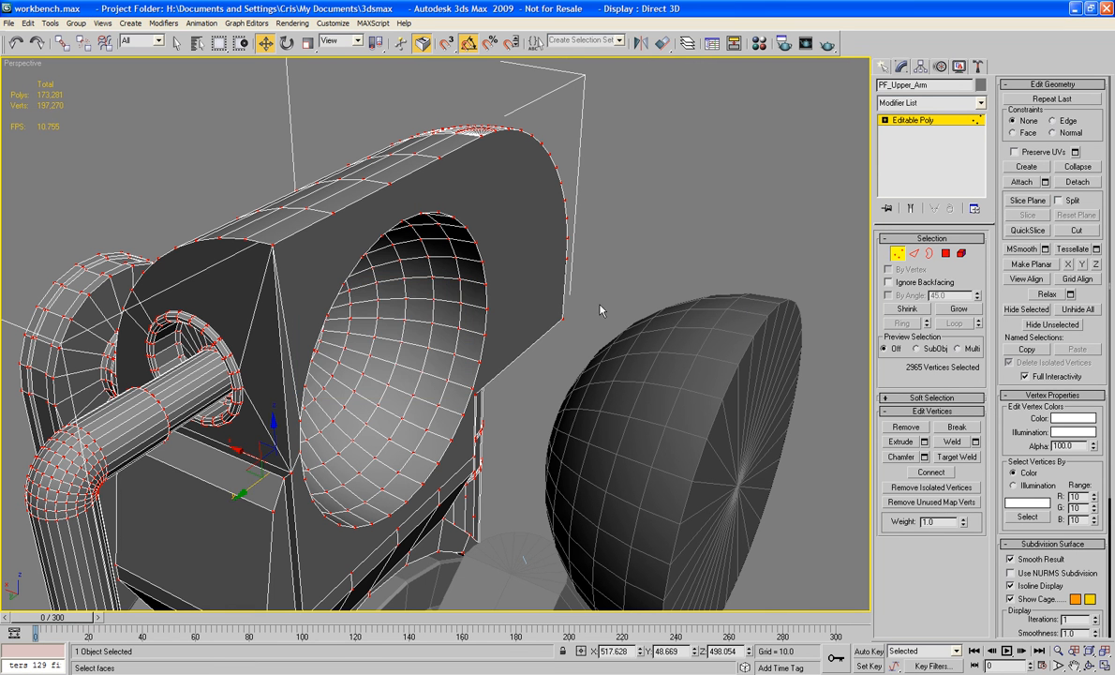
left_click(901, 257)
Leave the upper arm's vertex editing and select the loose hemisphere copy beside its socket.
middle_click_drag(783, 239, 655, 234, "alt")
middle_click_drag(537, 398, 497, 234, "alt")
left_click(400, 321)
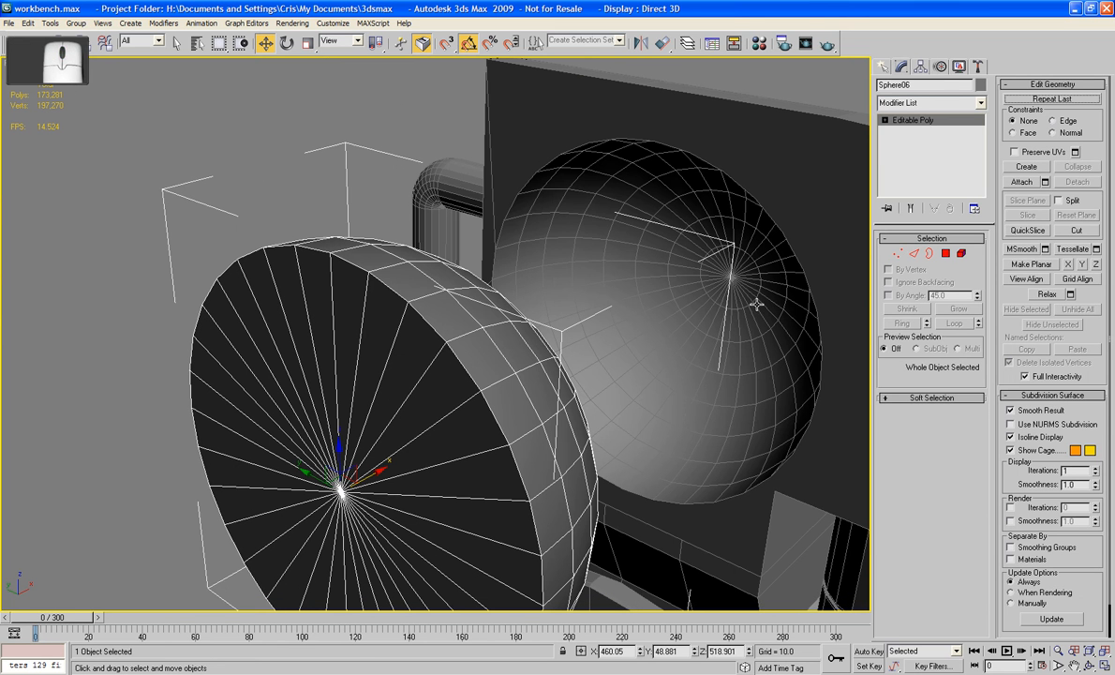
Try to align the hemisphere copy to Shoulder1, pivot point to pivot point on X, Y and Z.
left_click(662, 44)
left_click(616, 183)
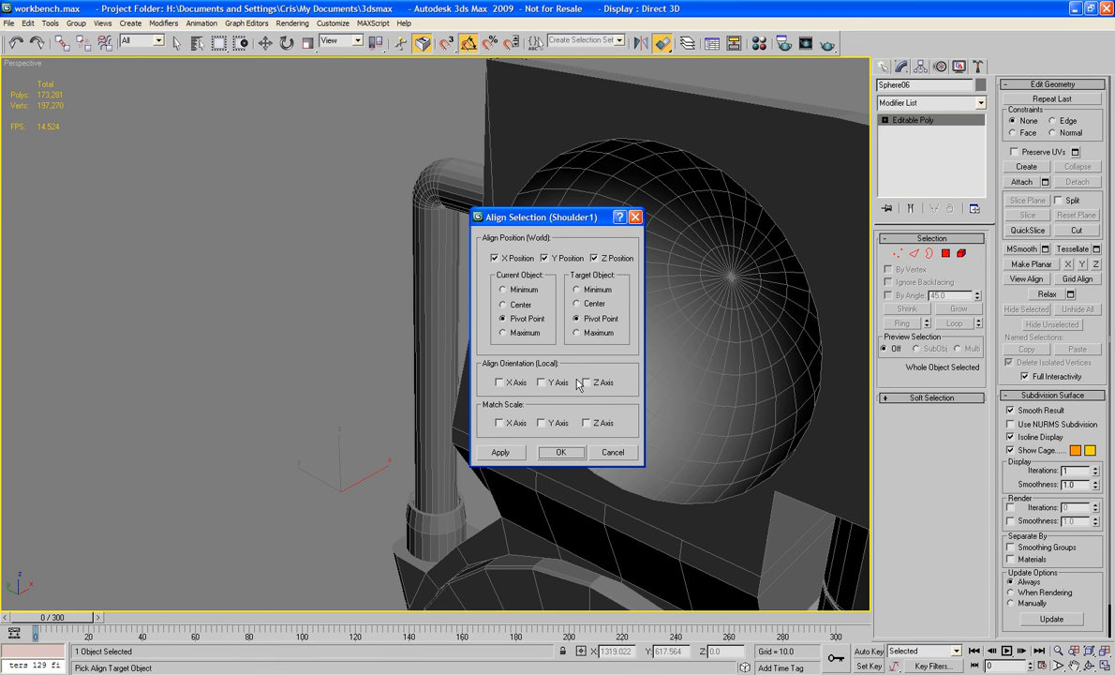
left_click(560, 454)
scroll(505, 423, "up", 8)
scroll(553, 423, "down", 3)
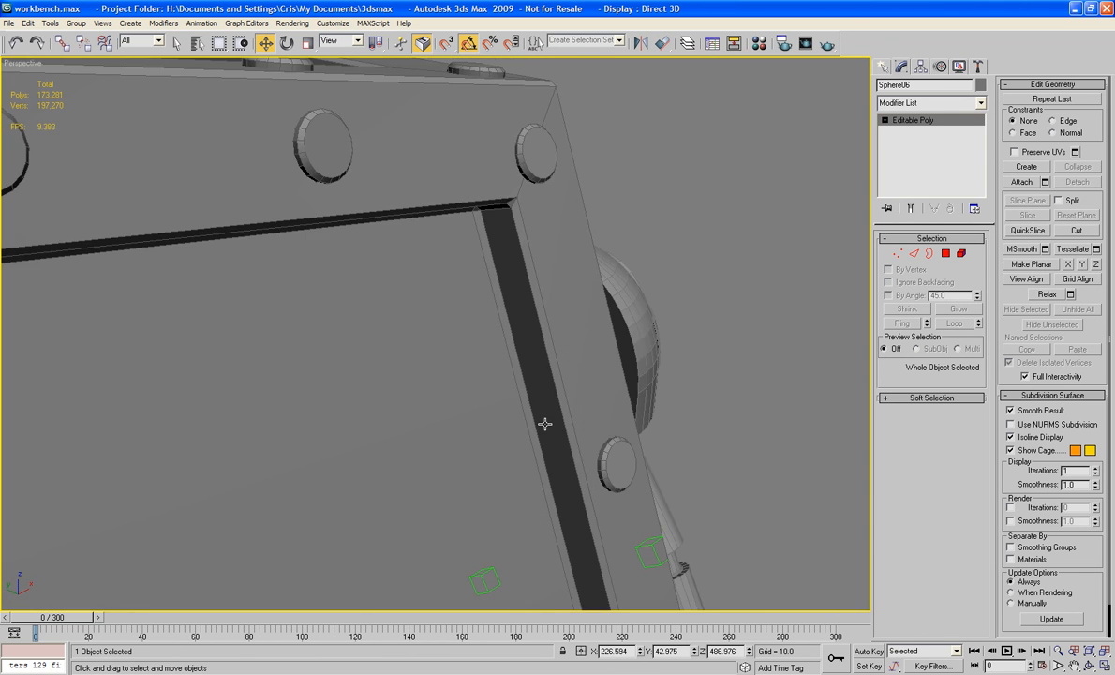
scroll(544, 423, "down", 4)
scroll(542, 418, "up", 4)
middle_click_drag(589, 463, 522, 391, "alt")
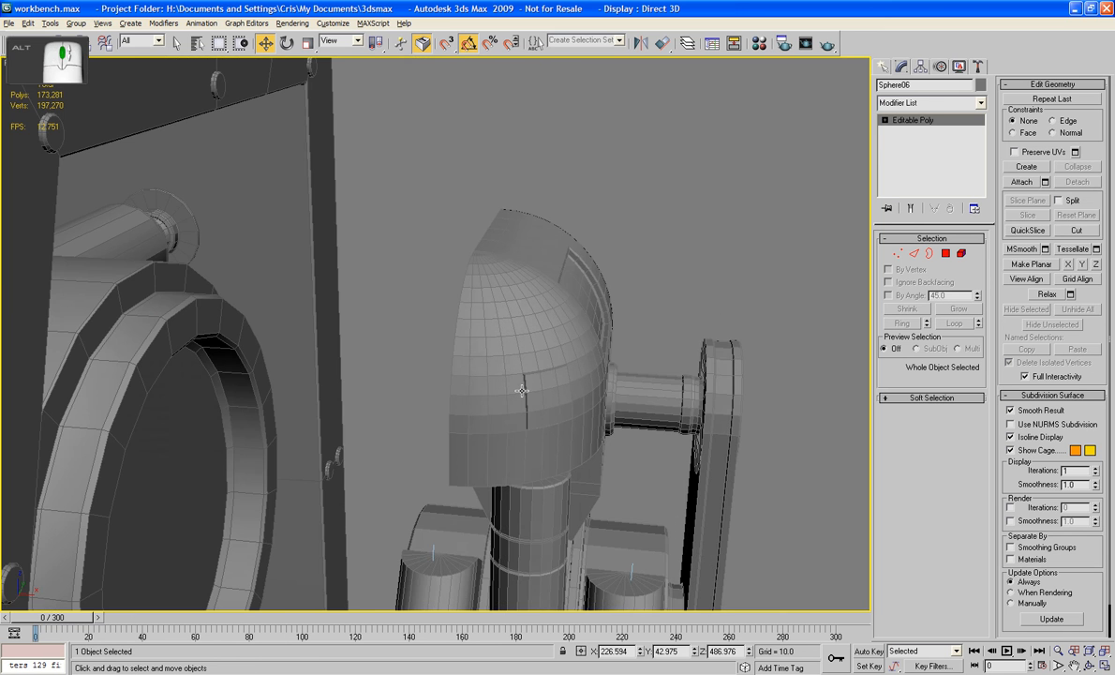
Using wireframe display, align the hemisphere copy's pivot to the upper arm's pivot on X, Y and Z, and restore shaded display.
key("F3")
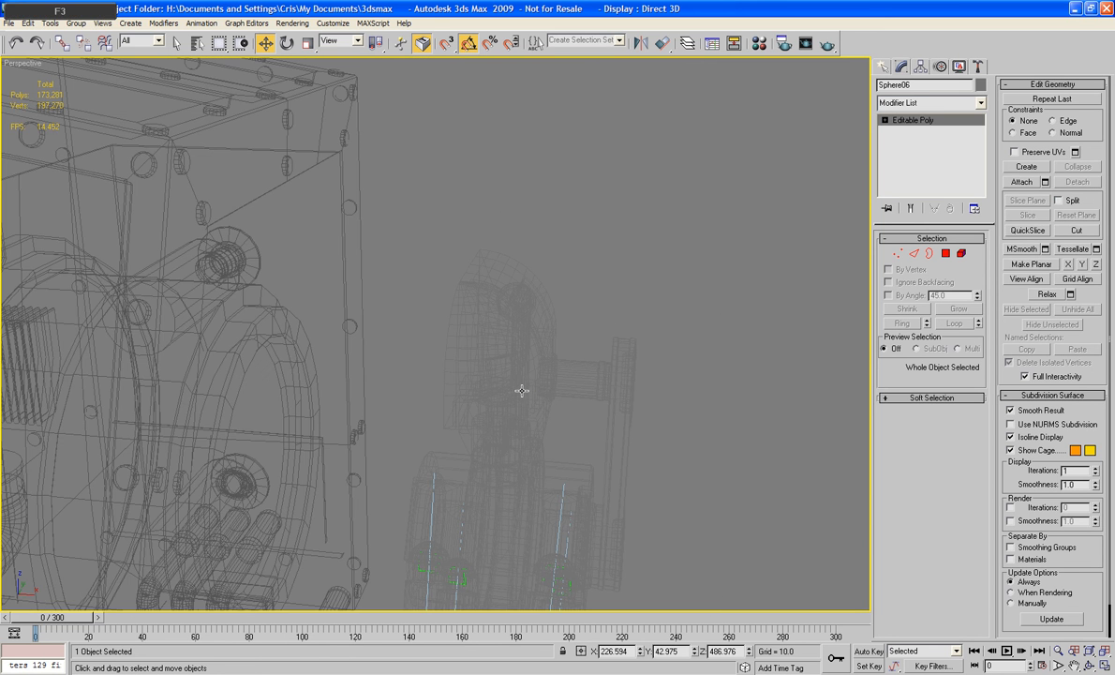
scroll(522, 391, "down", 5)
middle_click_drag(405, 387, 445, 384, "alt")
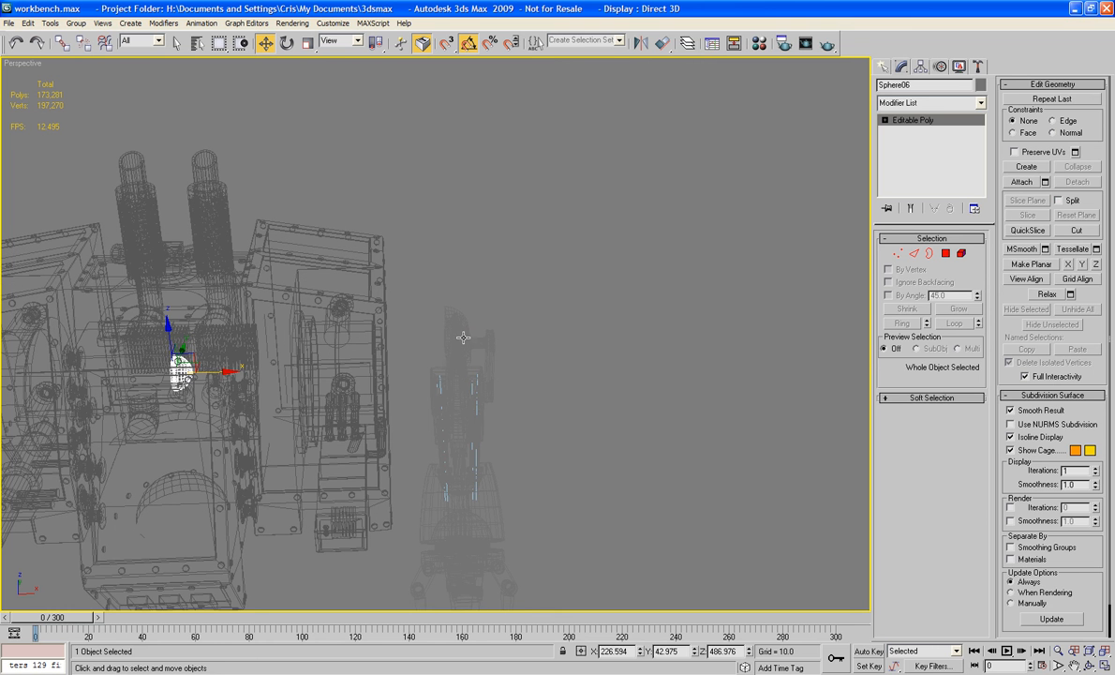
left_click(663, 44)
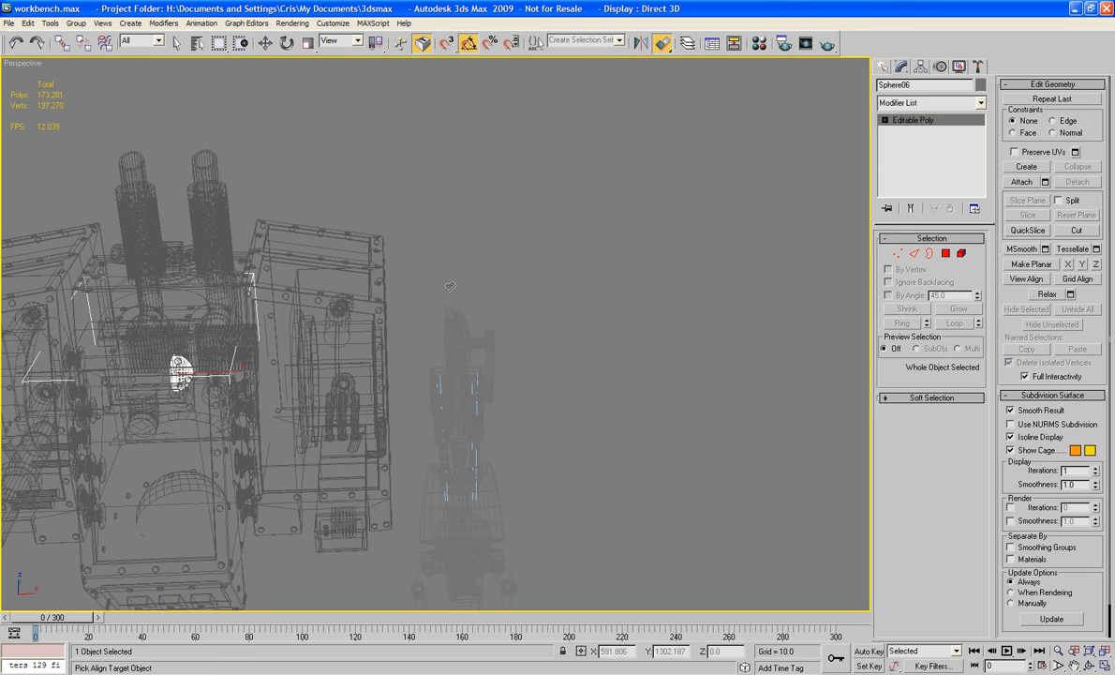
left_click(450, 335)
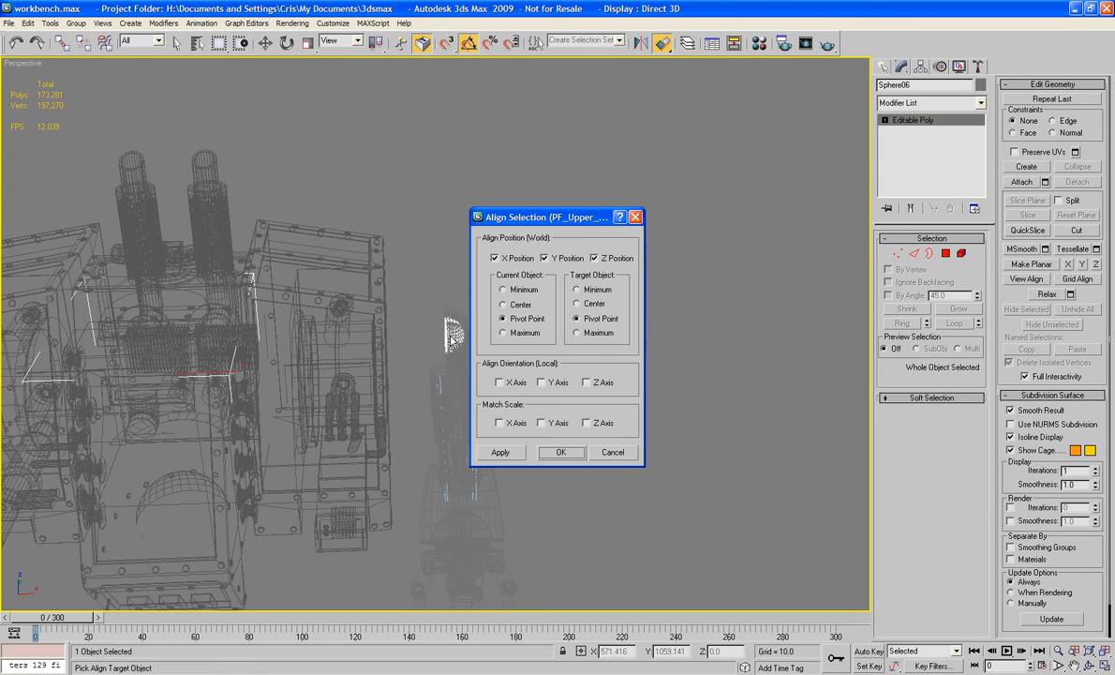
left_click(553, 452)
left_click(615, 366)
middle_click_drag(615, 366, 656, 386, "alt")
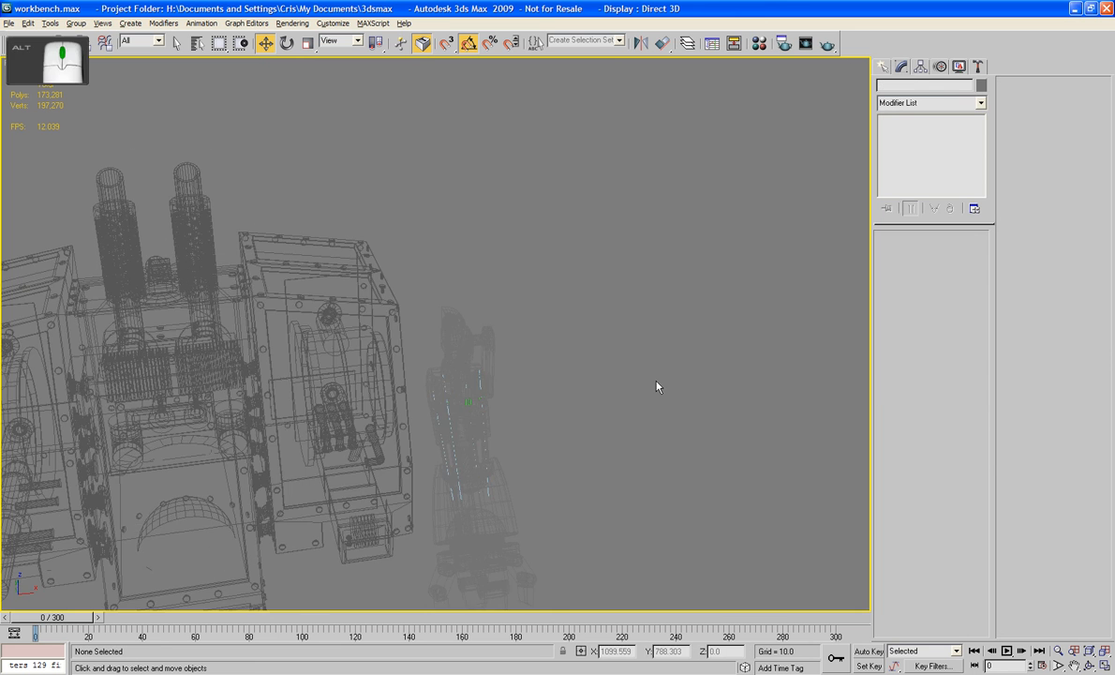
scroll(657, 385, "up", 6)
key("F3")
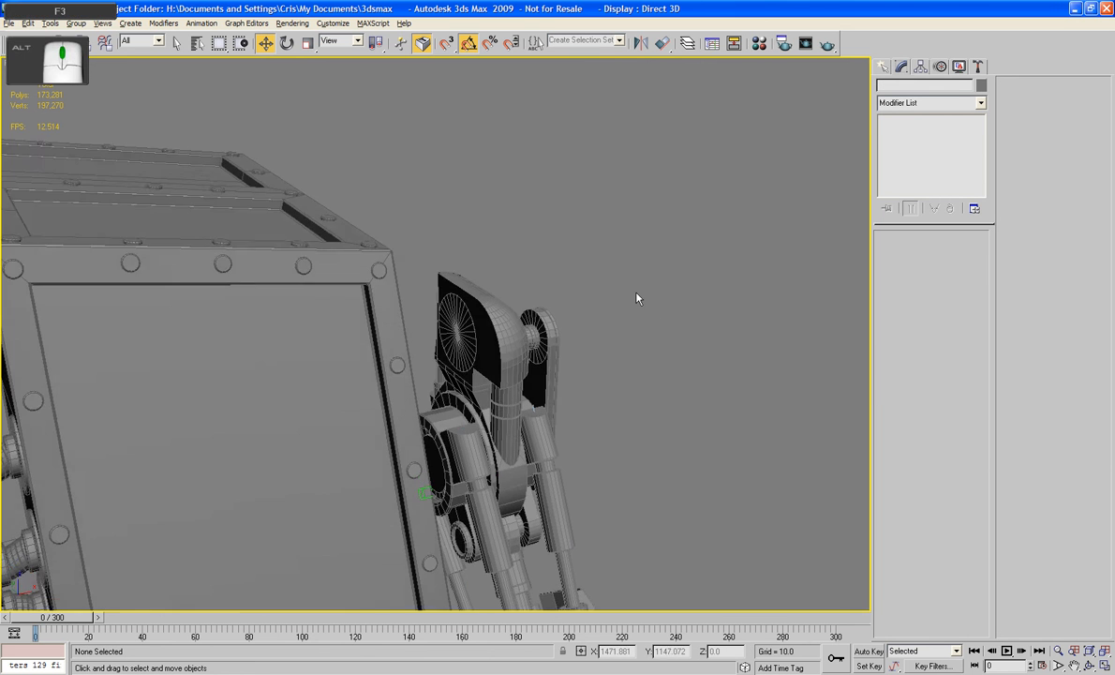
Isolate the upper arm together with the hemisphere in its socket and clear the selection.
middle_click_drag(636, 298, 622, 291, "alt")
left_click_drag(603, 236, 440, 332)
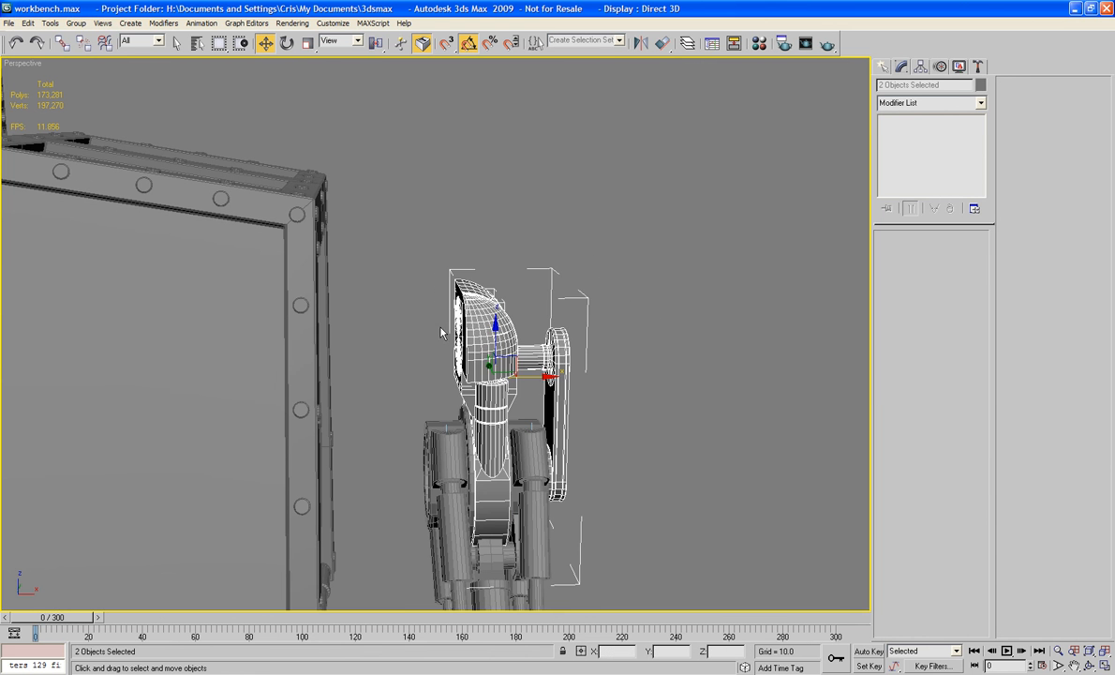
right_click(440, 332)
left_click(522, 224)
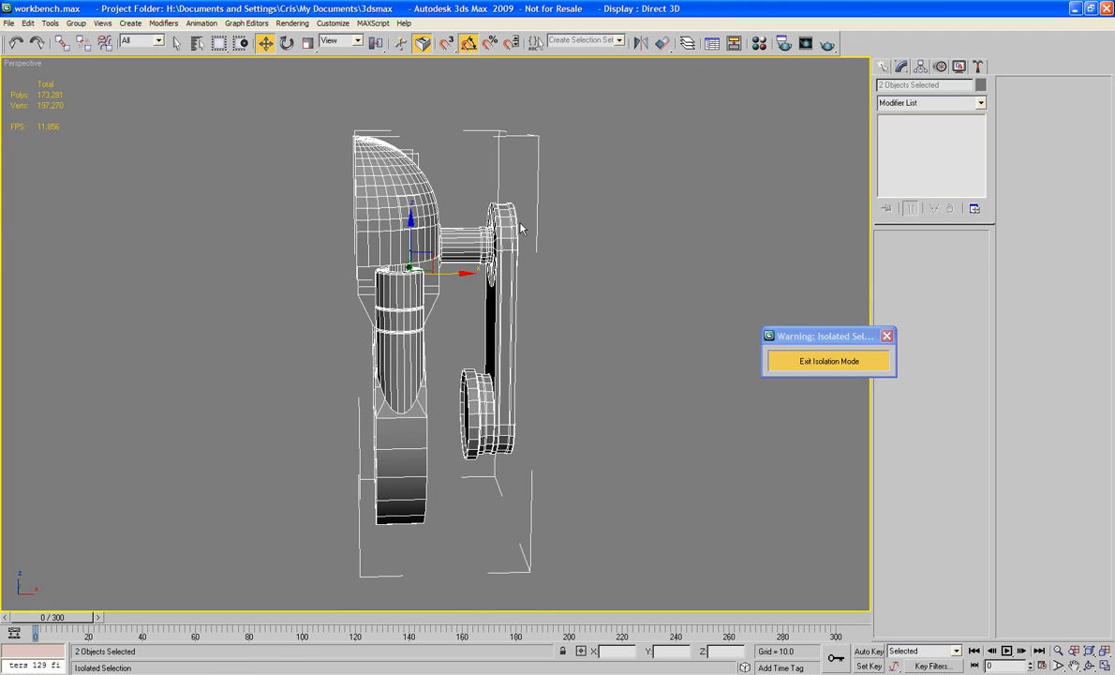
middle_click_drag(512, 217, 475, 211, "alt")
left_click(698, 214)
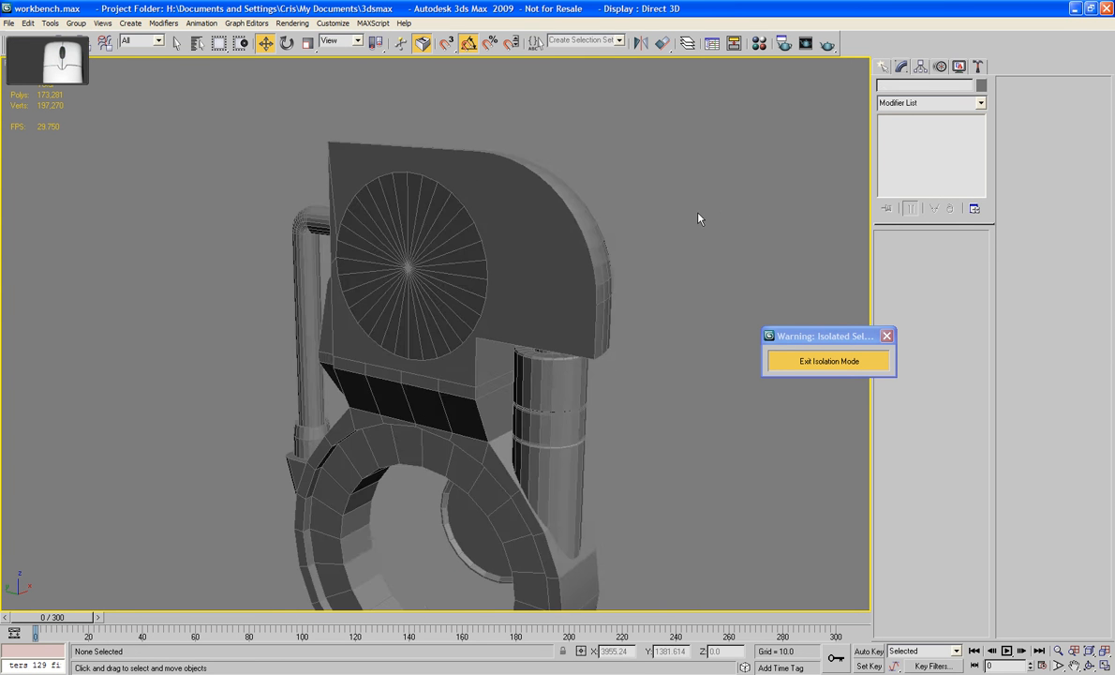
middle_click_drag(560, 238, 508, 247, "alt")
Rename the hemisphere in the arm socket Main_Upper_Chasis_To_PF_Arm_Mount and exit isolation mode.
left_click(361, 249)
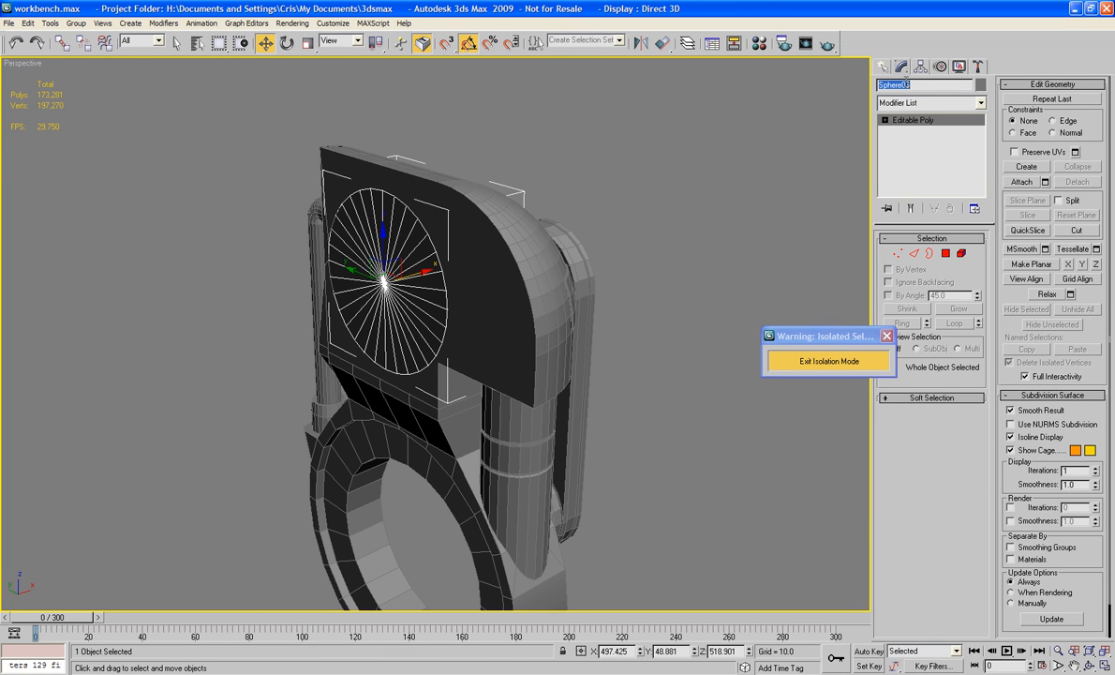
type("Main_Upper_Chasis_T")
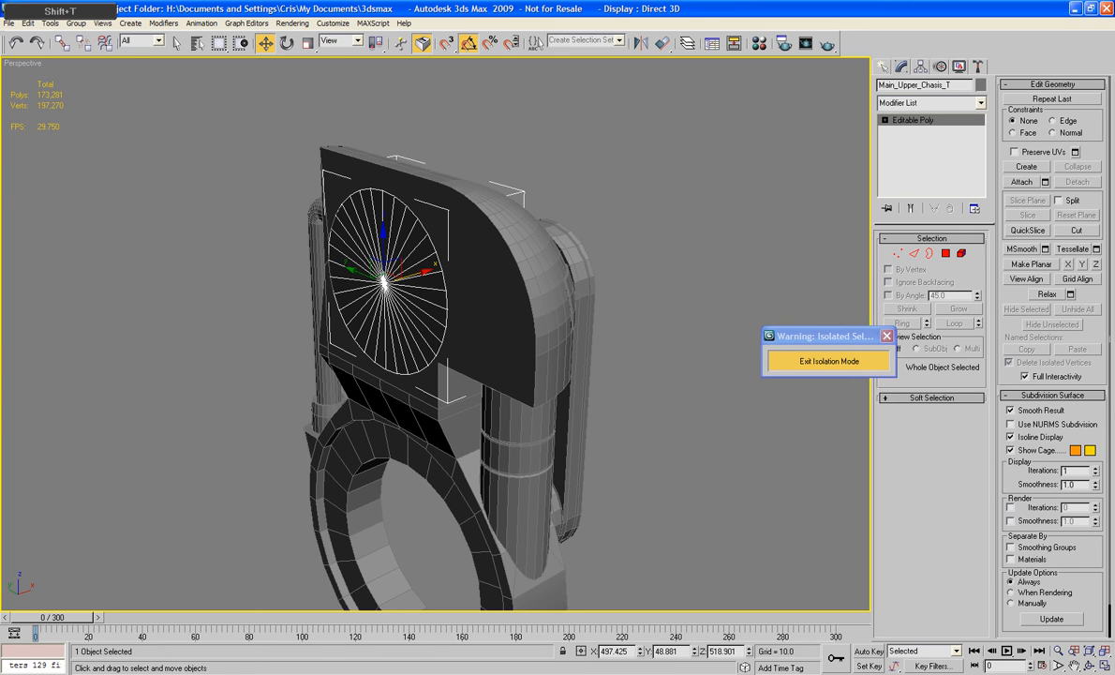
type("Arm")
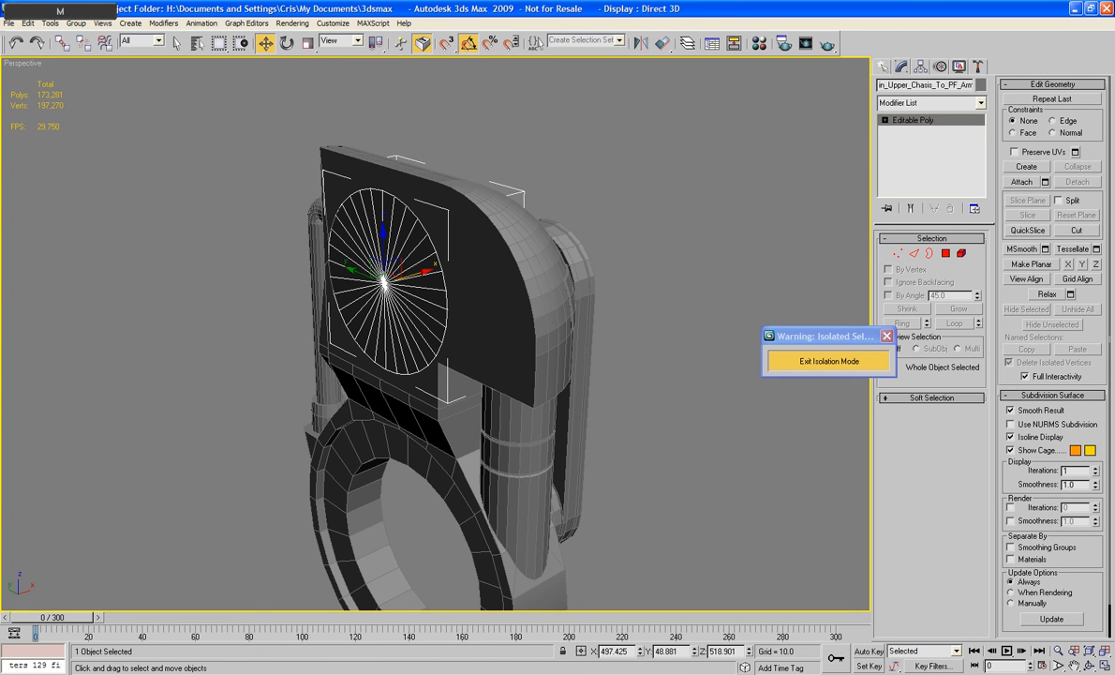
type("_Mount")
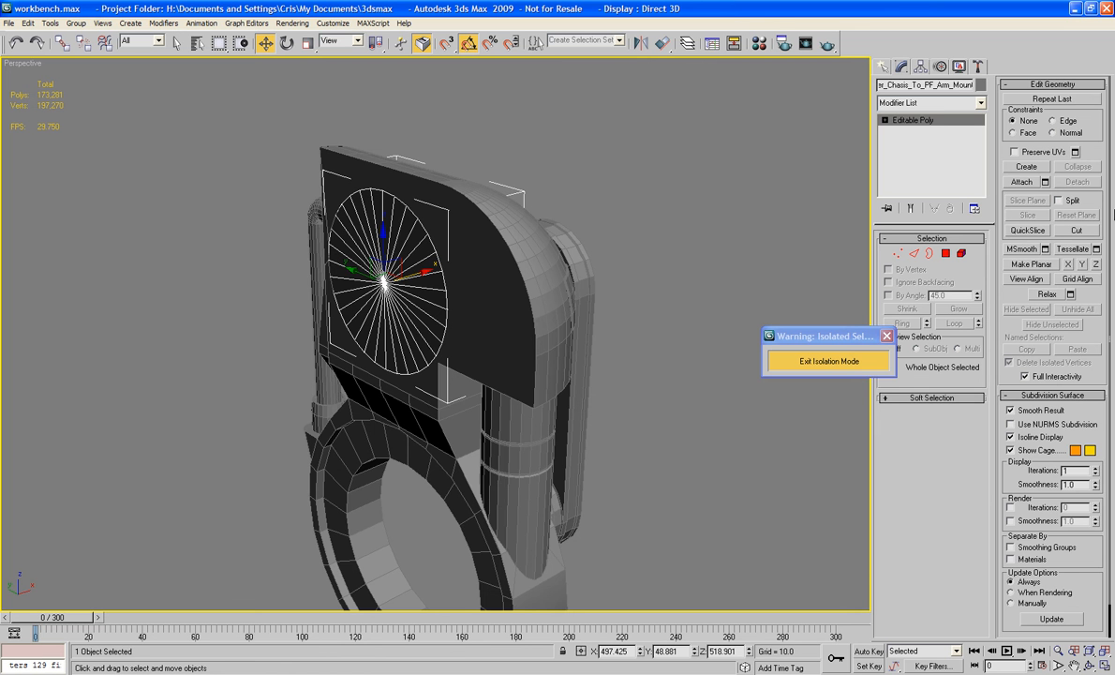
left_click(829, 361)
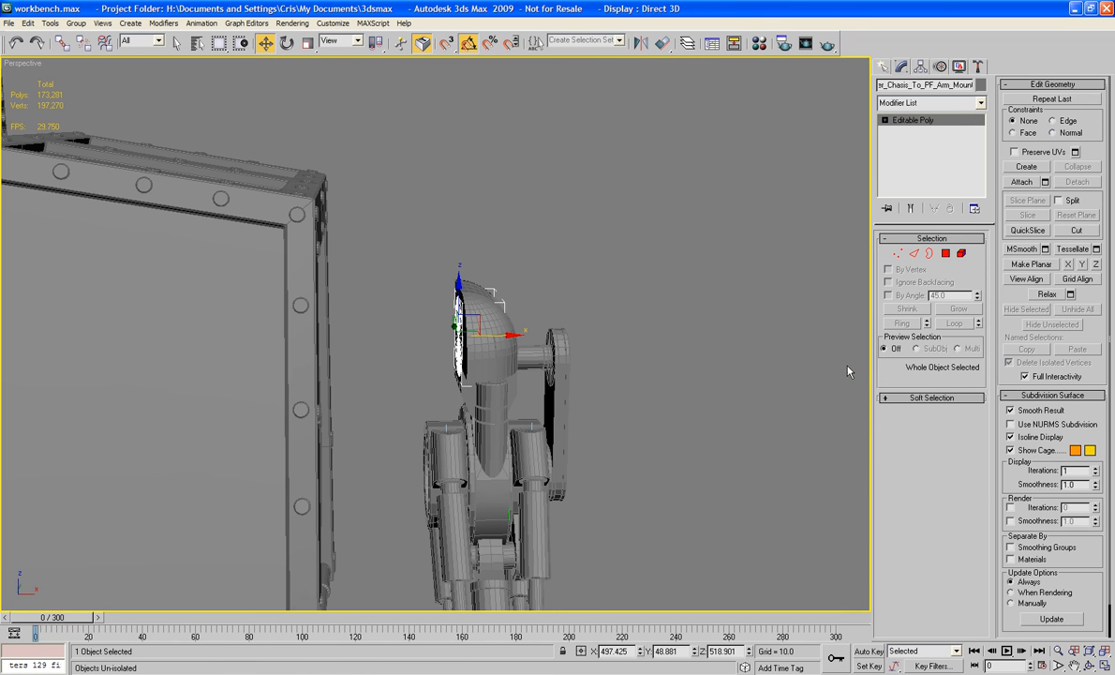
Hide the Upper_Torso layer and unhide the Scaffold_Power_Fist layer, keeping the Rig layer hidden.
left_click(687, 44)
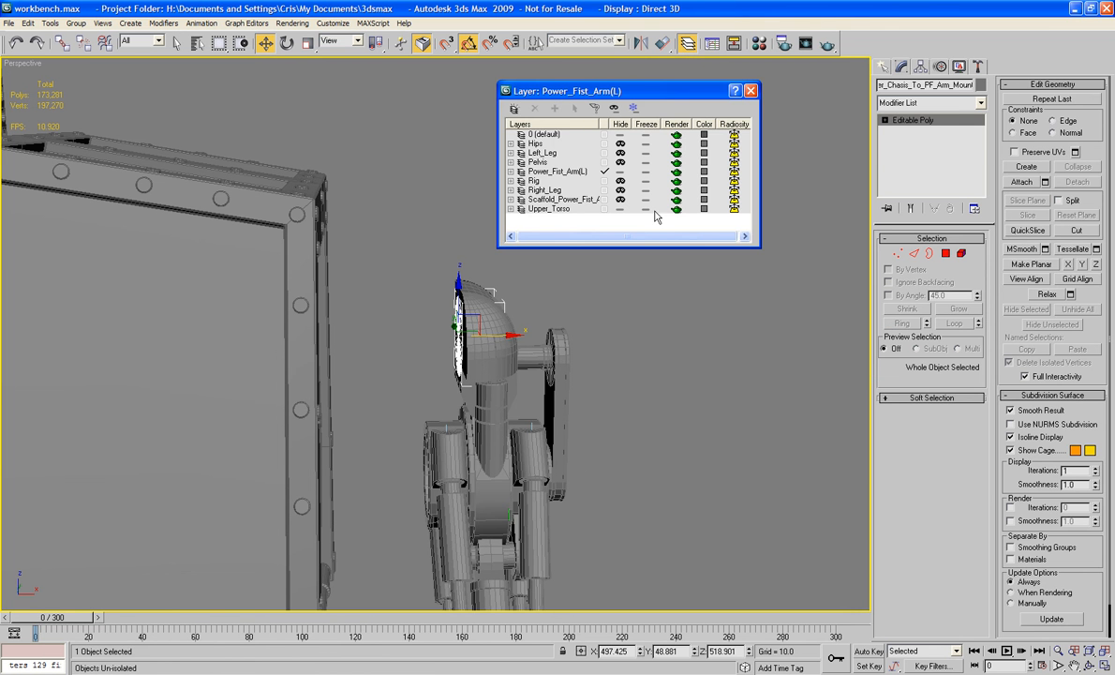
left_click(621, 209)
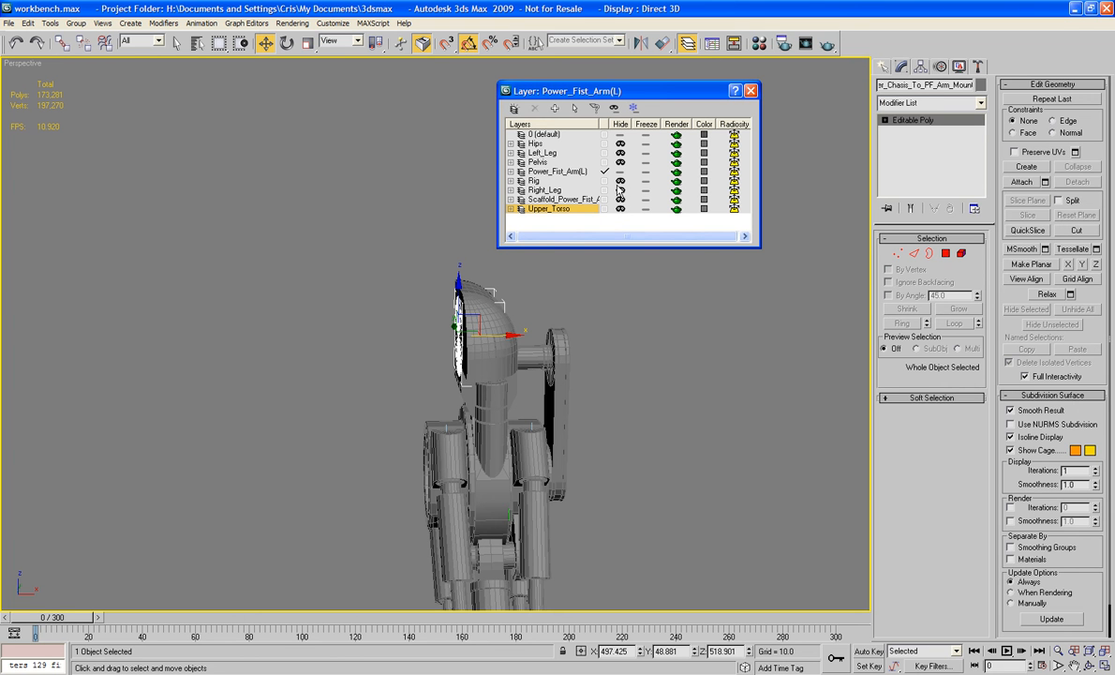
left_click(620, 181)
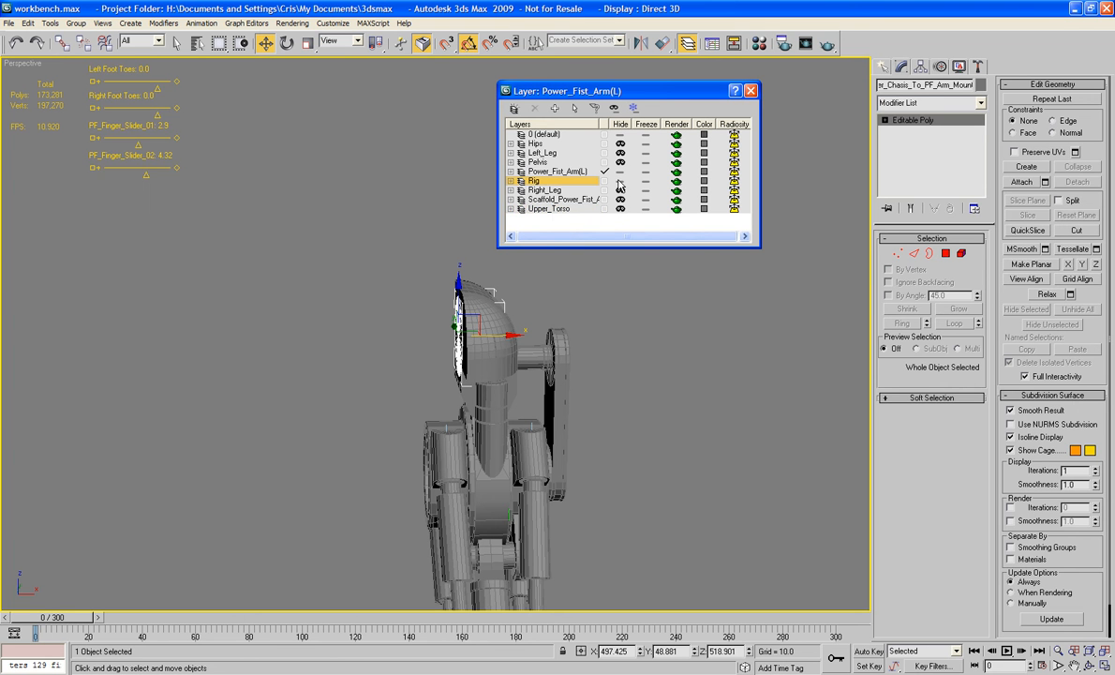
left_click(620, 182)
left_click(620, 199)
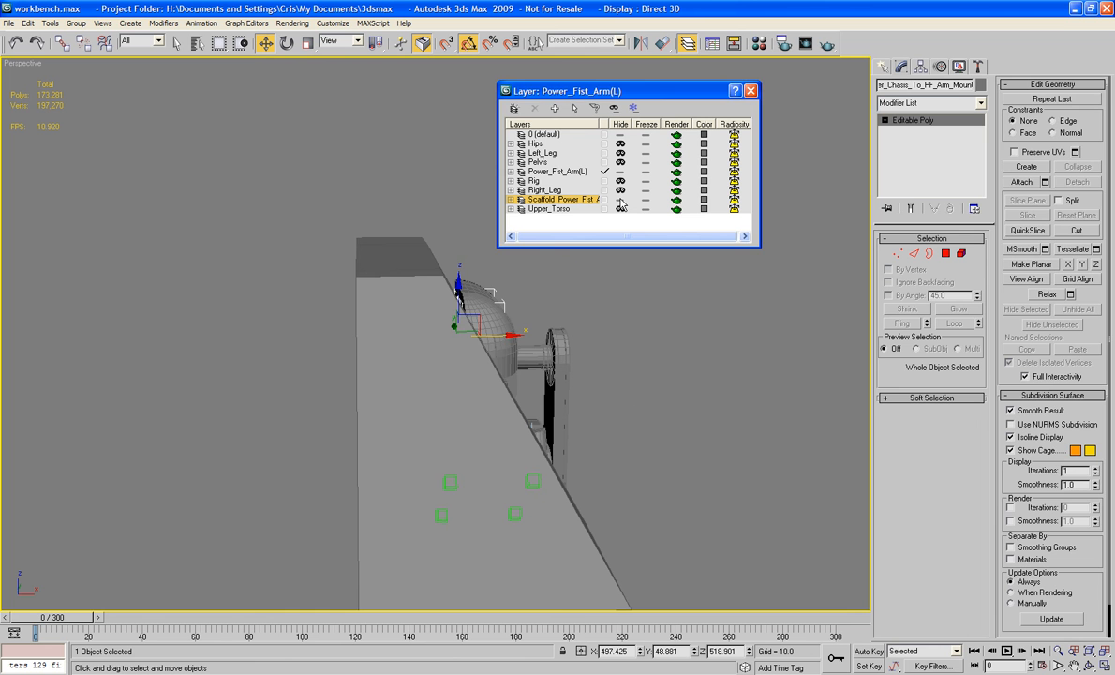
Clear the object selection and close the layer manager.
scroll(631, 378, "down", 4)
scroll(631, 378, "down", 3)
middle_click_drag(631, 379, 593, 369, "alt")
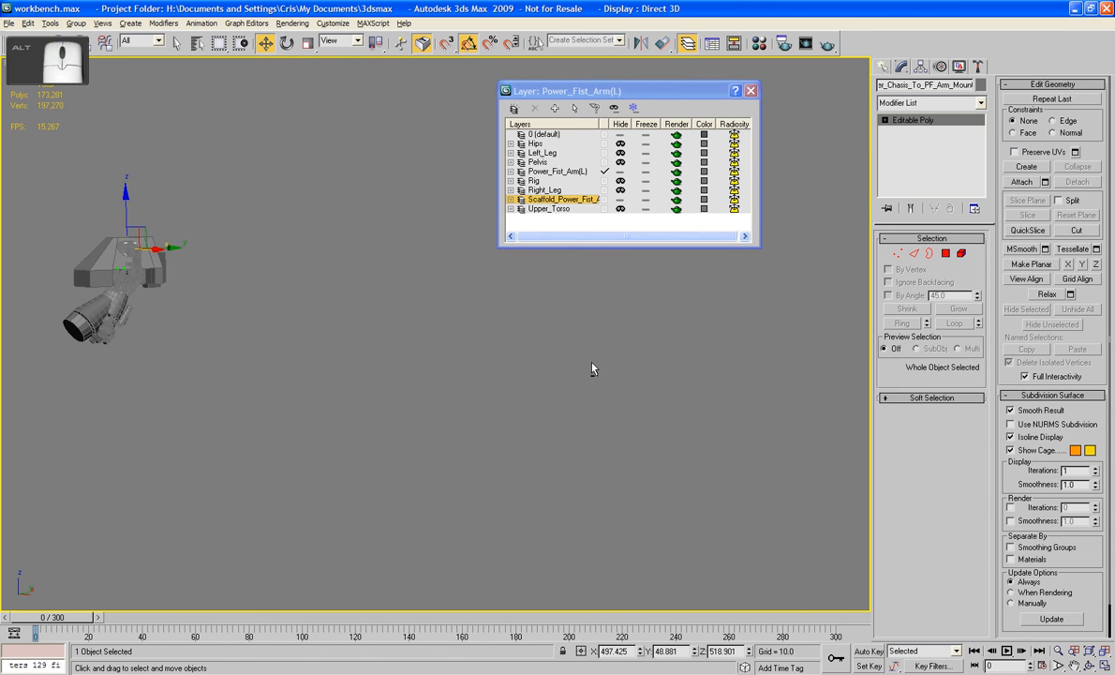
key("z")
scroll(521, 353, "down", 5)
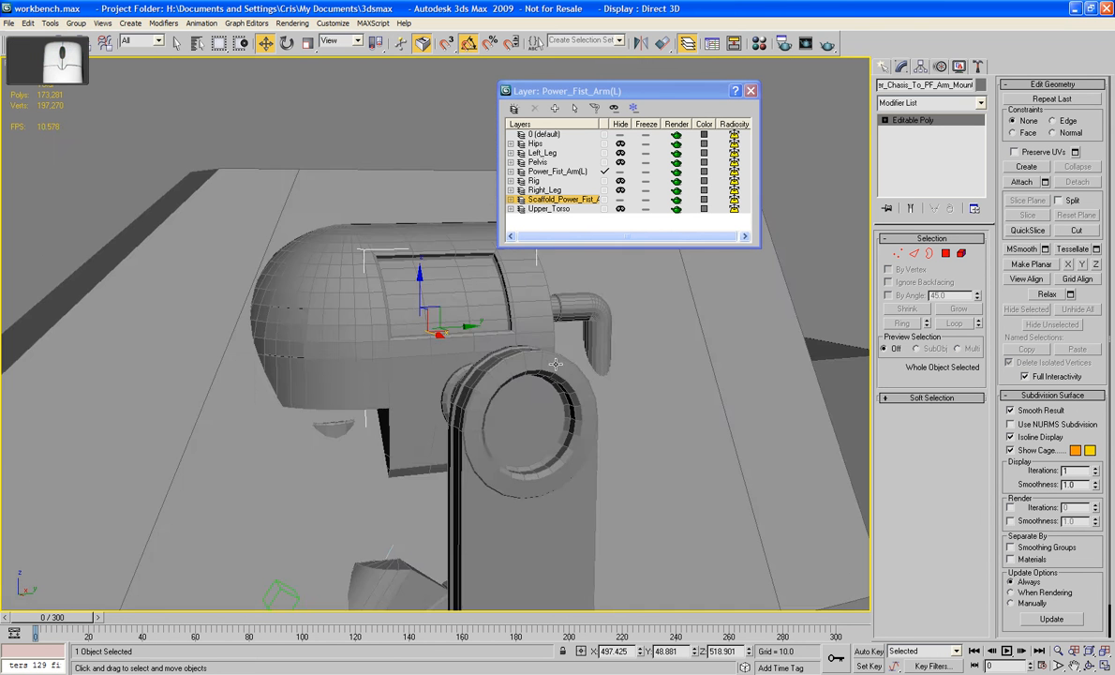
mouse_move(562, 360)
middle_mouse_down("alt")
mouse_move(610, 379)
mouse_move(634, 357)
mouse_move(614, 332)
mouse_move(595, 376)
mouse_move(559, 362)
middle_mouse_up("alt")
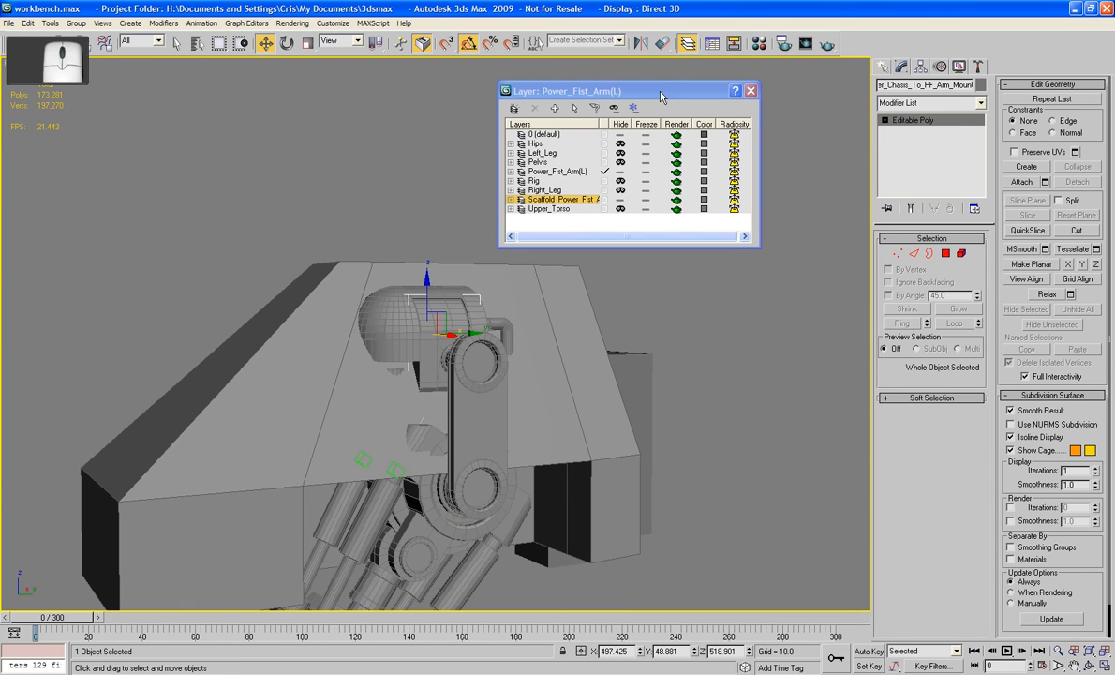
left_click_drag(609, 91, 747, 80)
left_click(566, 156)
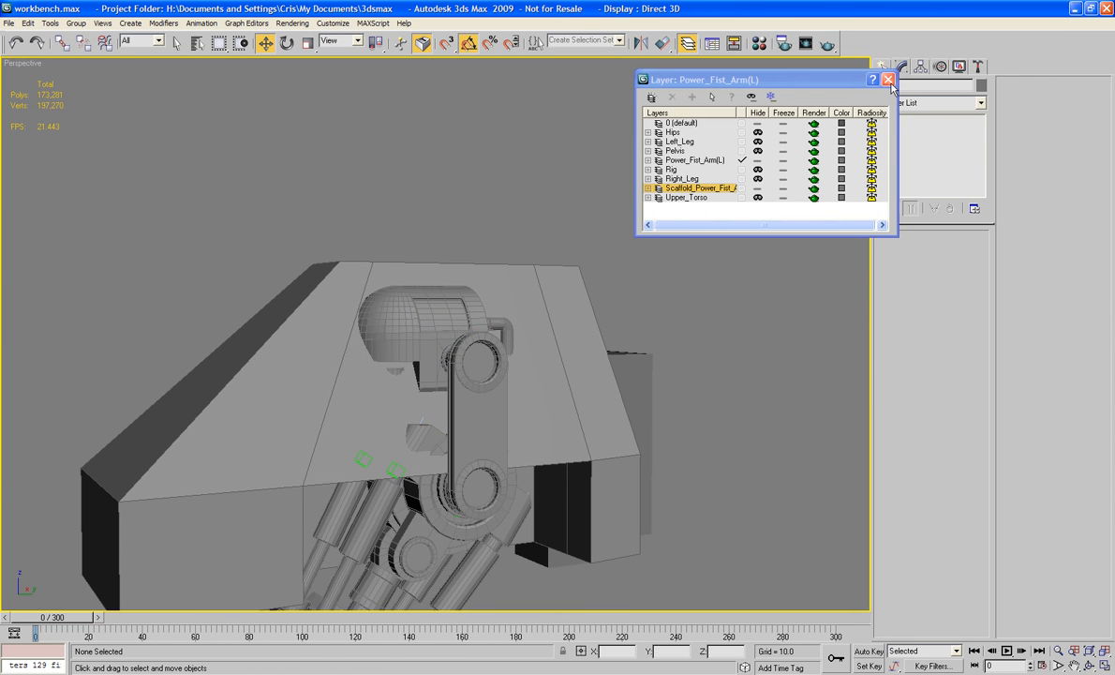
left_click(889, 78)
Delete the five inner recess polygons of the ARMJOIN01 scaffold block around the arm.
middle_click_drag(680, 207, 588, 108)
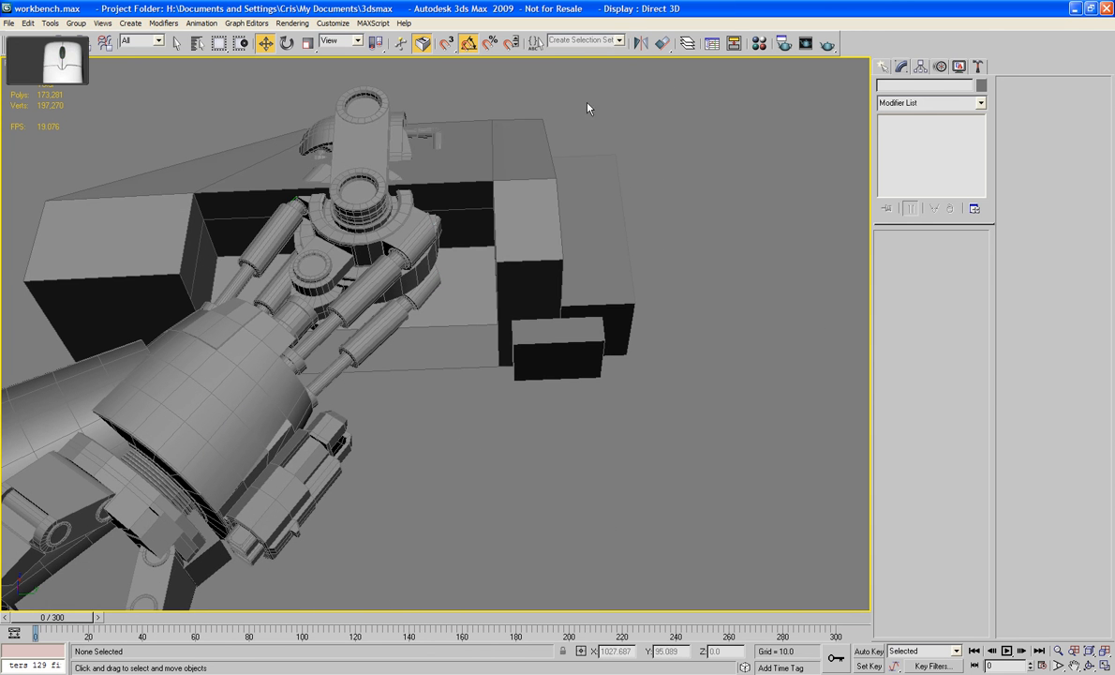
left_click(484, 237)
left_click(944, 253)
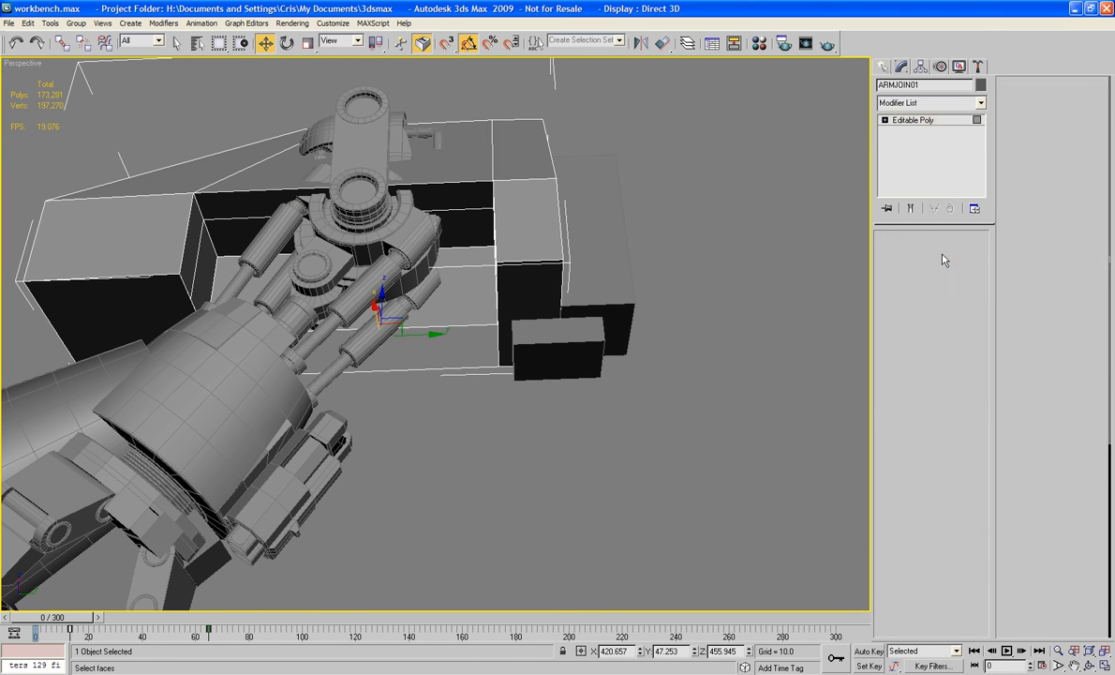
left_click(409, 276)
left_click(469, 237, "ctrl")
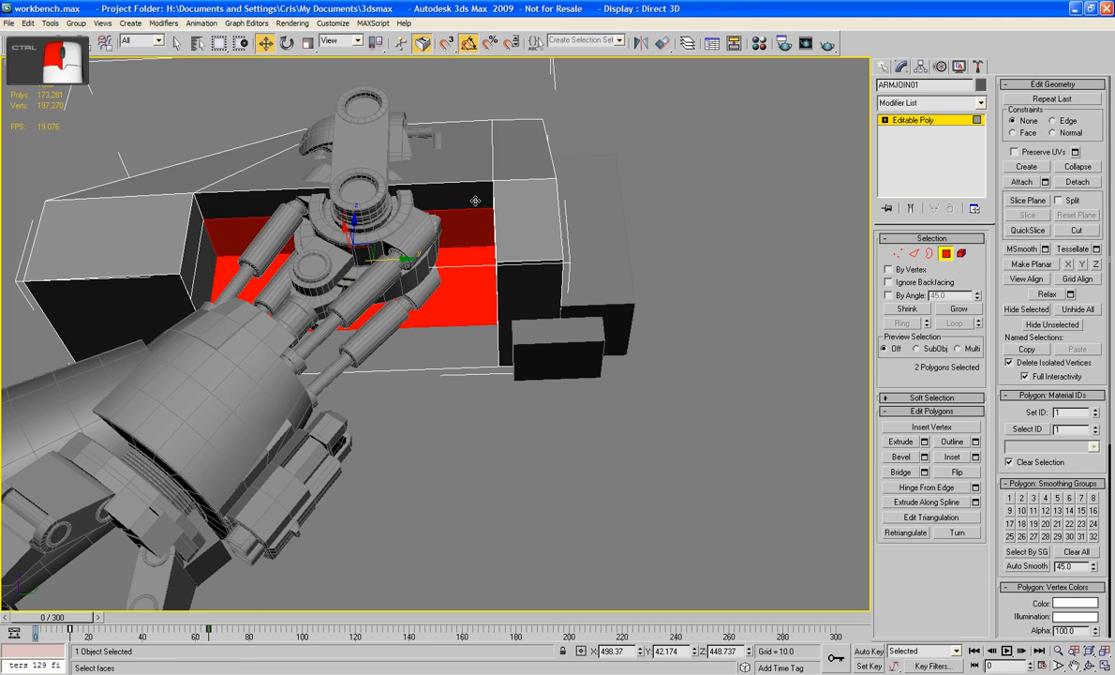
left_click(318, 199, "ctrl")
left_click(184, 239)
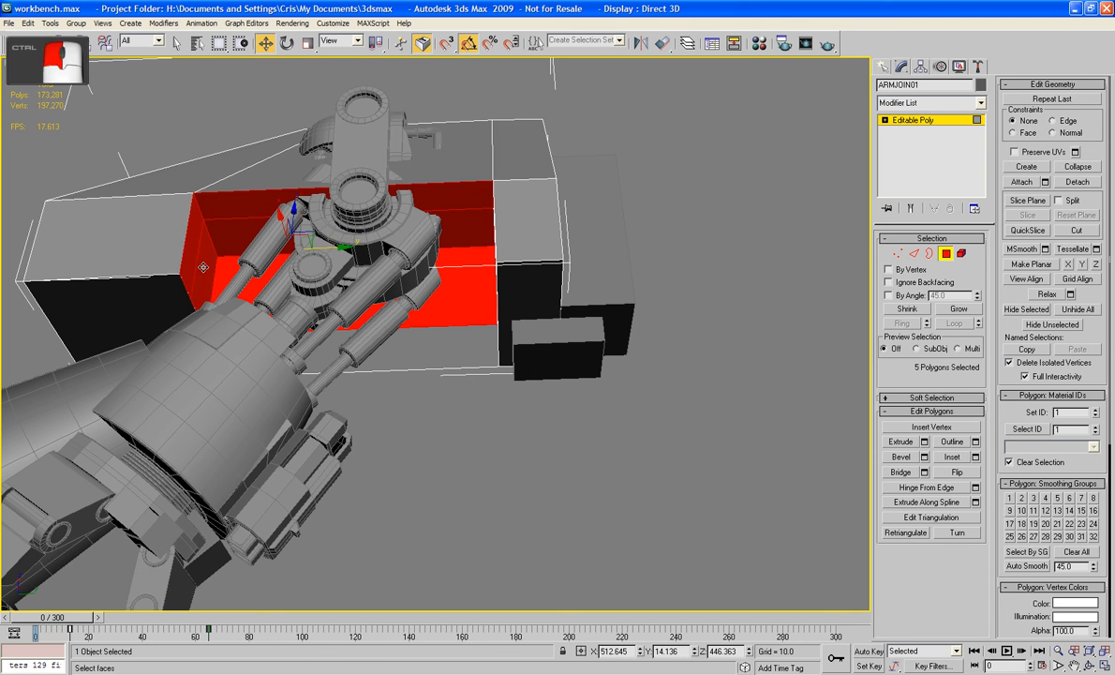
key("Delete")
middle_click_drag(203, 267, 242, 337, "alt")
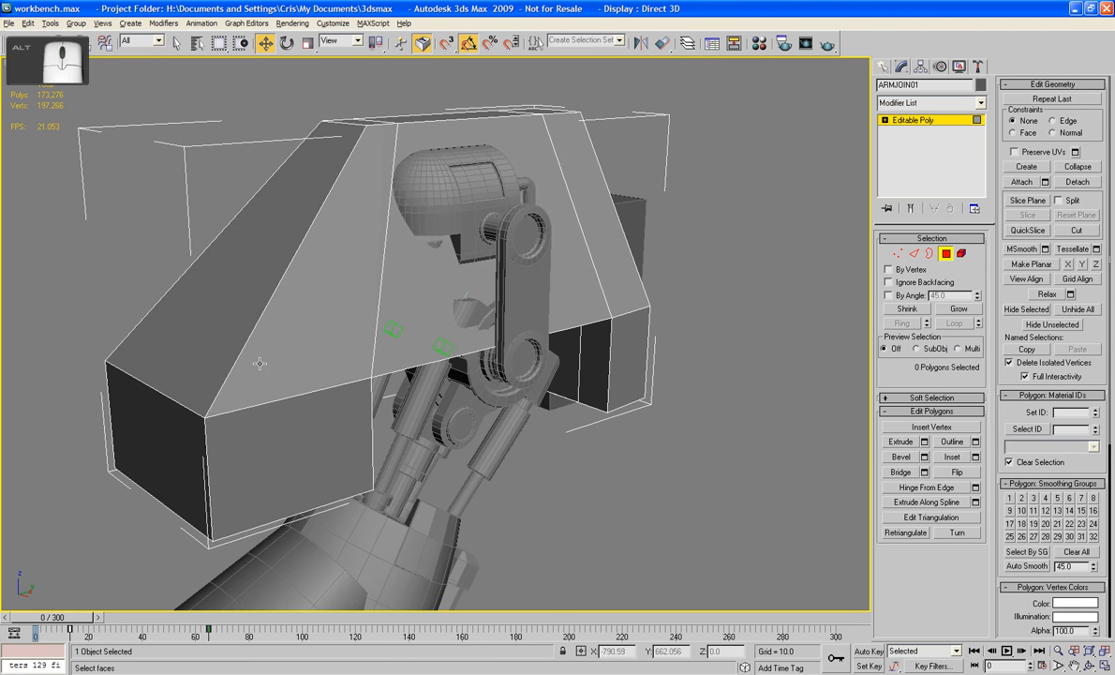
left_click(946, 253)
Delete the two large middle polygons on the scaffold block's flat back side and leave polygon editing.
middle_click_drag(825, 281, 733, 285, "alt")
left_click(947, 253)
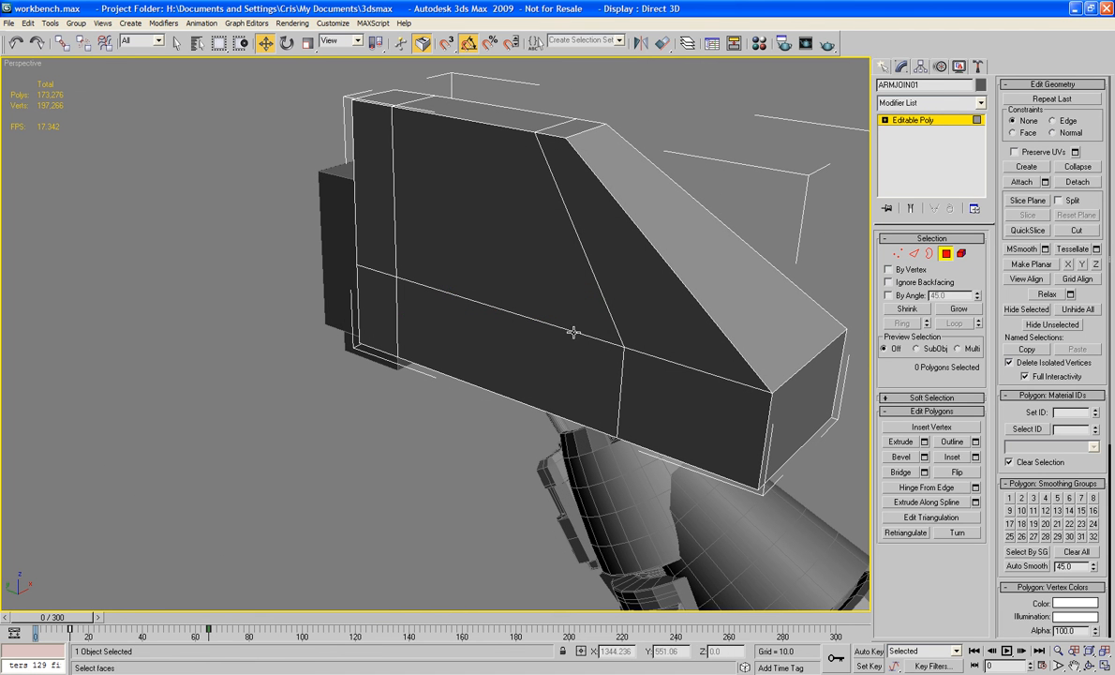
left_click(468, 228)
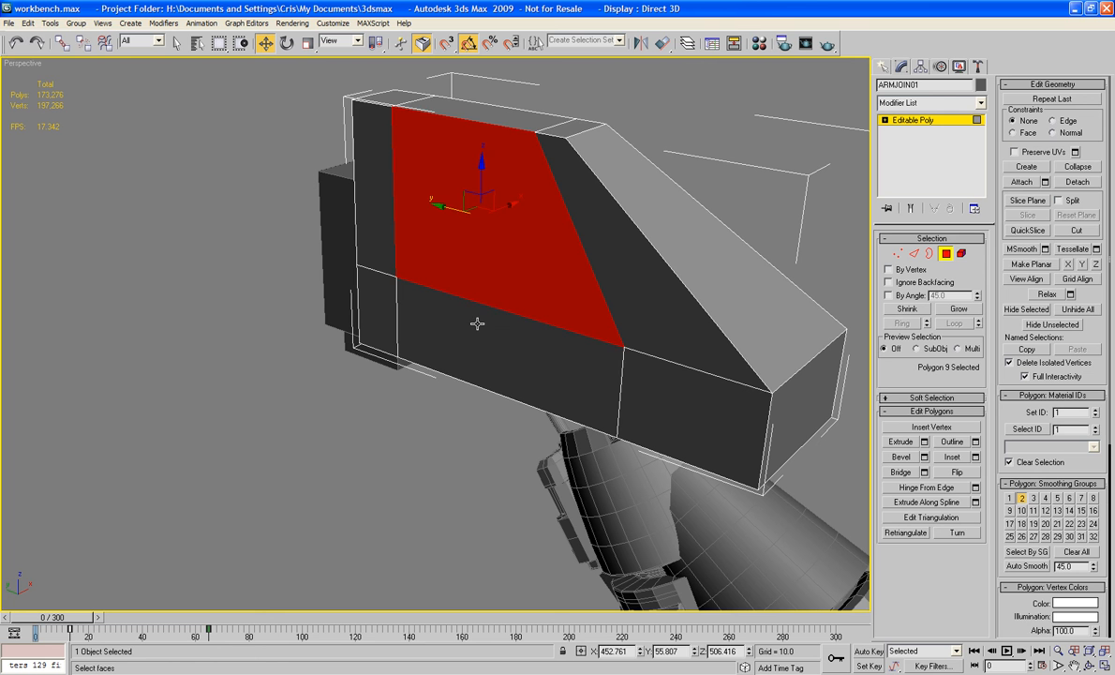
left_click(477, 324, "ctrl")
key("Delete")
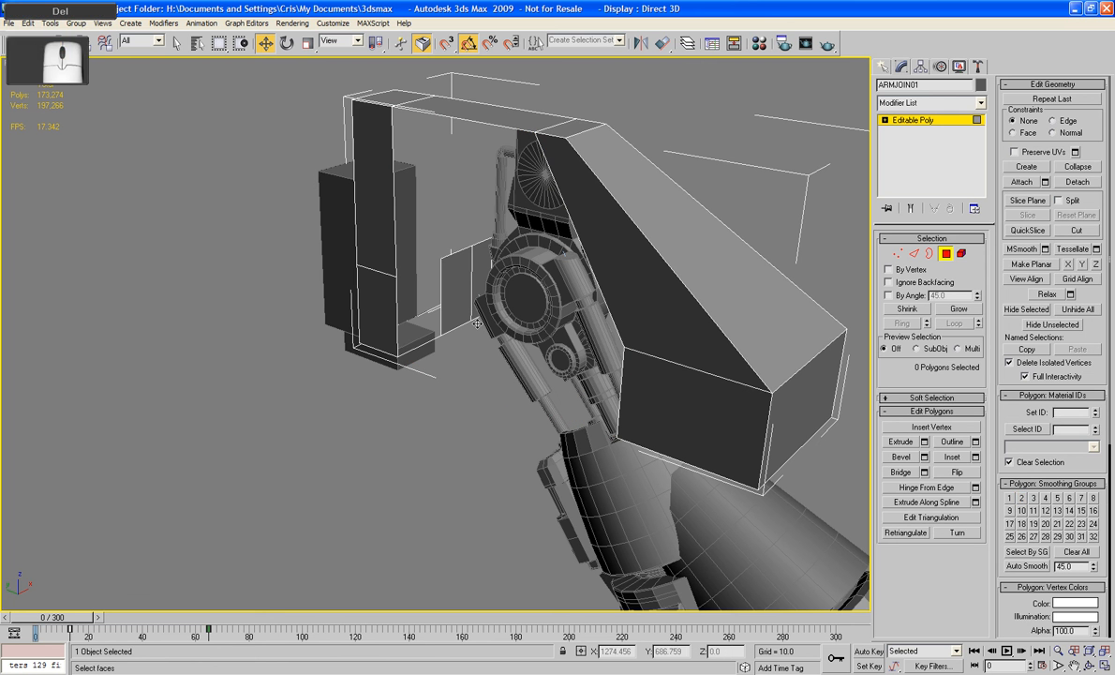
left_click(948, 256)
middle_click_drag(638, 251, 572, 250, "alt")
scroll(604, 260, "up", 4)
scroll(604, 261, "up", 3)
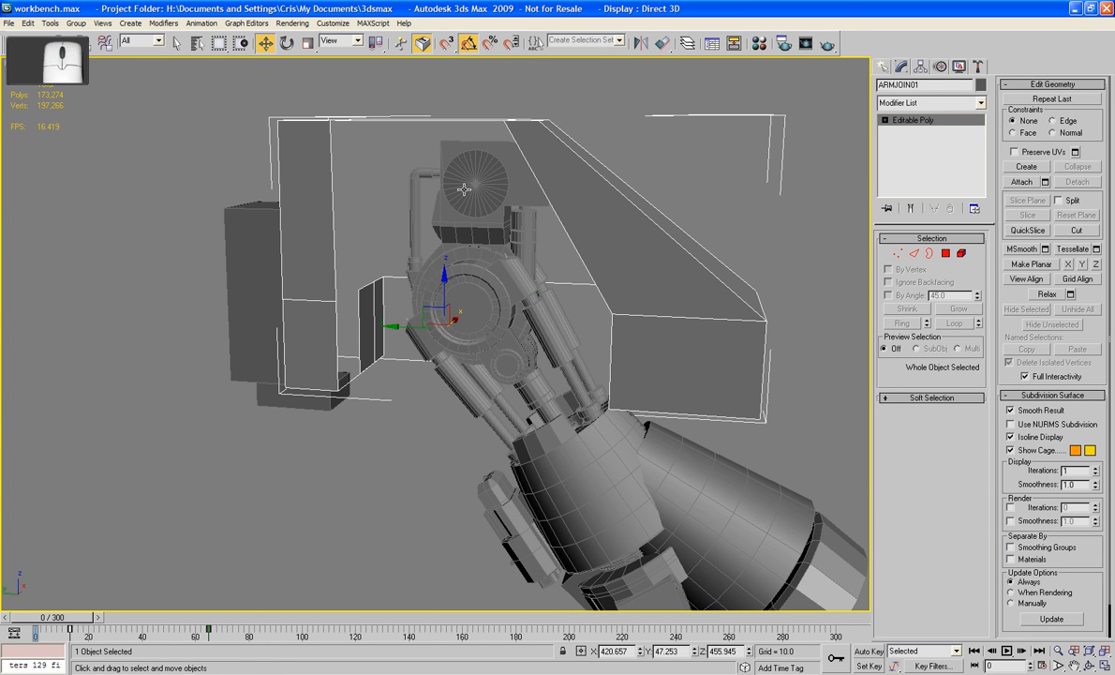
left_click(524, 200)
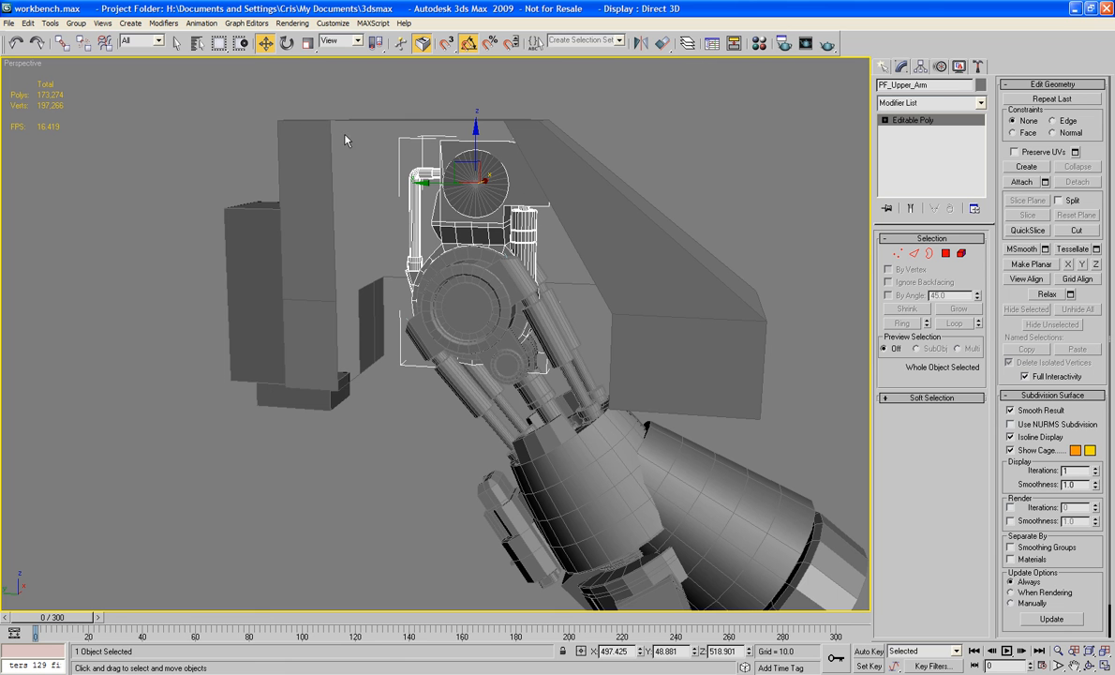
left_click(287, 43)
left_click_drag(507, 138, 473, 110)
key("ctrl+z")
Link the elbow bracket to the upper arm, and link the upper arm to the hemisphere mount as its parent.
left_click(431, 312)
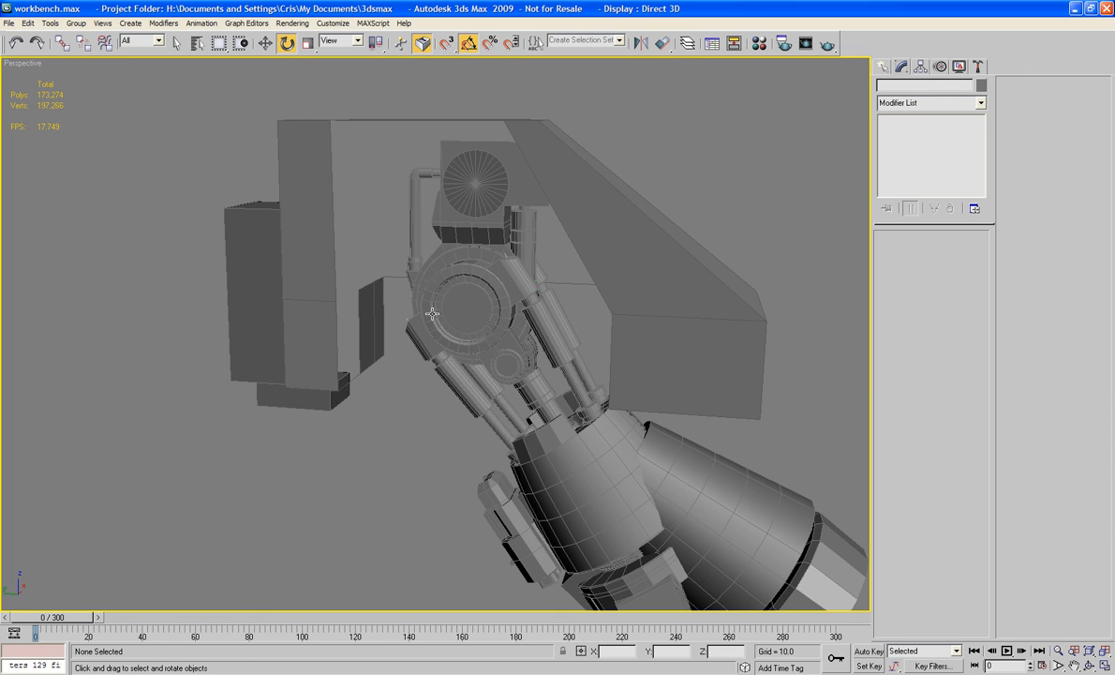
left_click(61, 43)
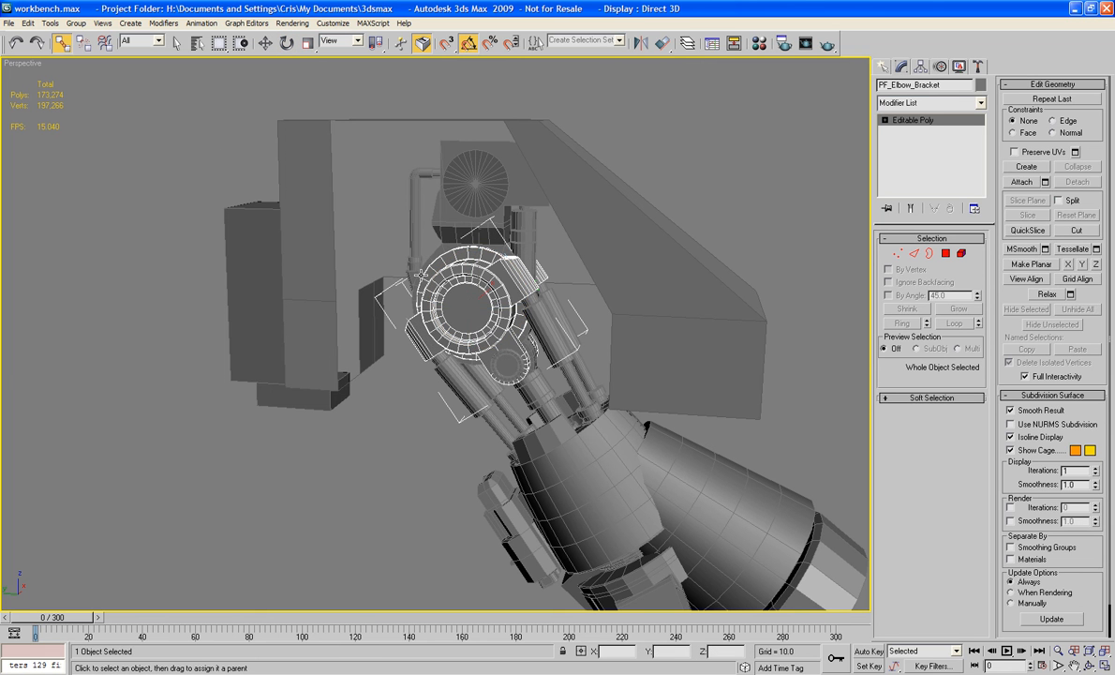
left_click(524, 192)
left_click_drag(487, 185, 486, 185)
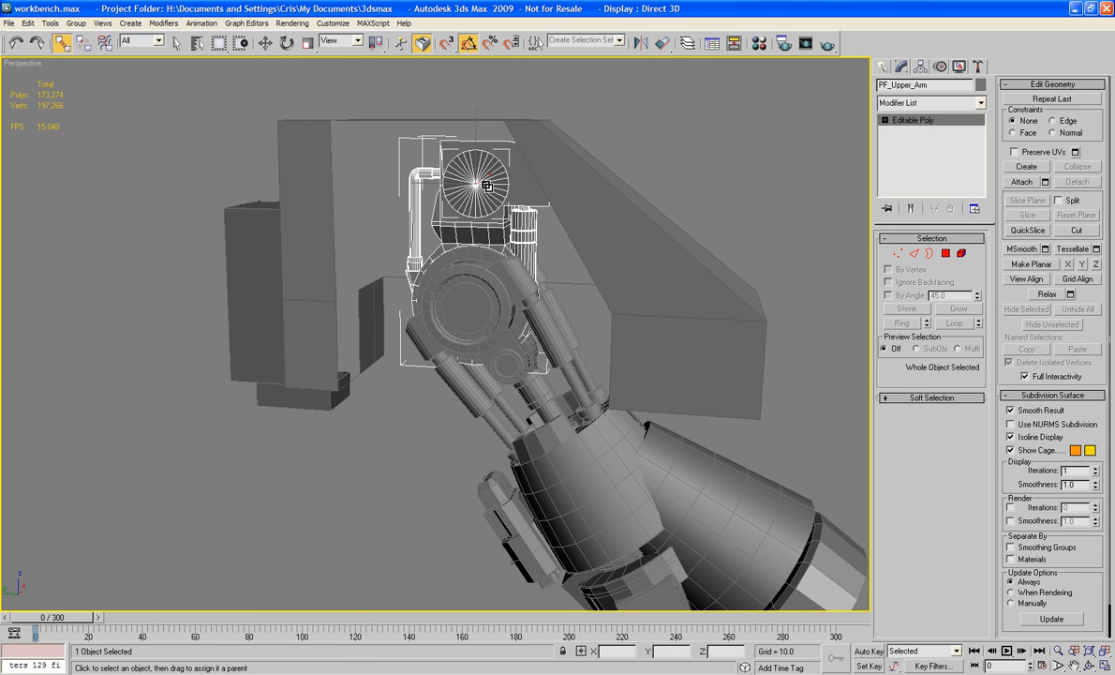
right_click(263, 163)
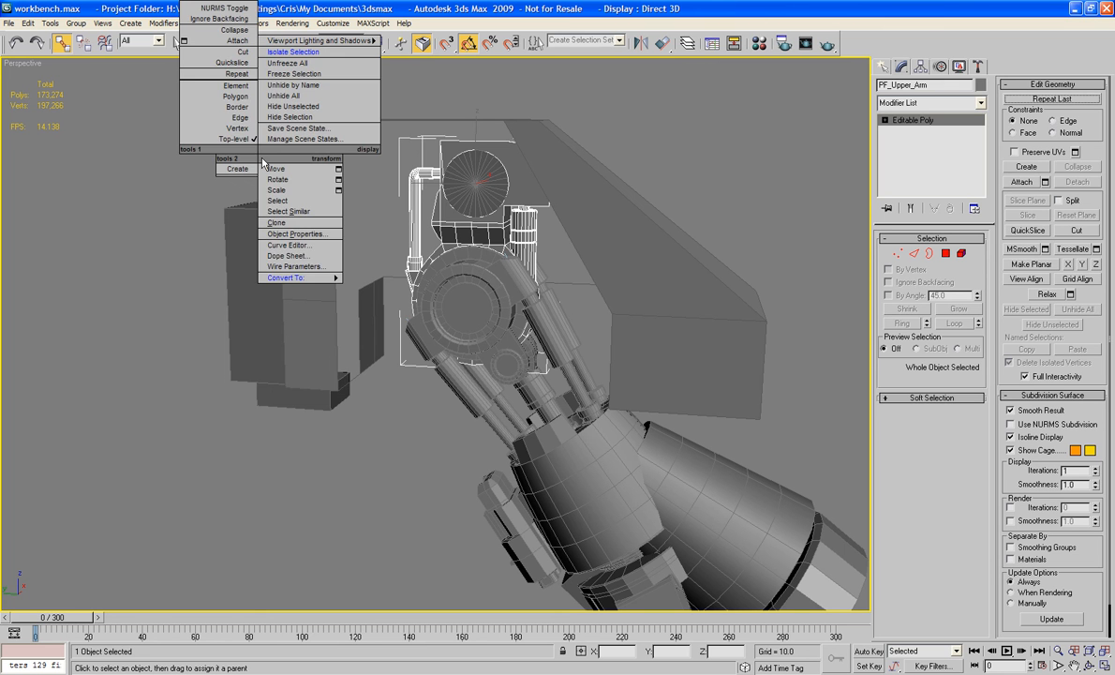
left_click(393, 72)
Move the hemisphere mount with its linked arm into the scaffold block, to about X 464.6 and Z 515.3.
left_click(265, 43)
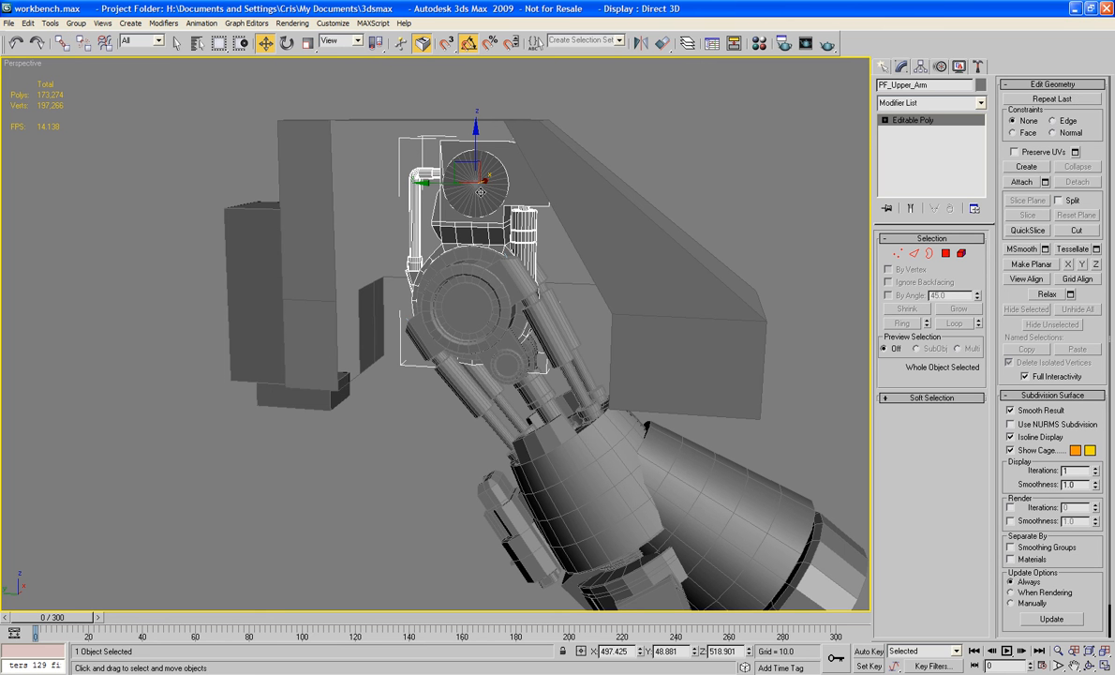
left_click(492, 193)
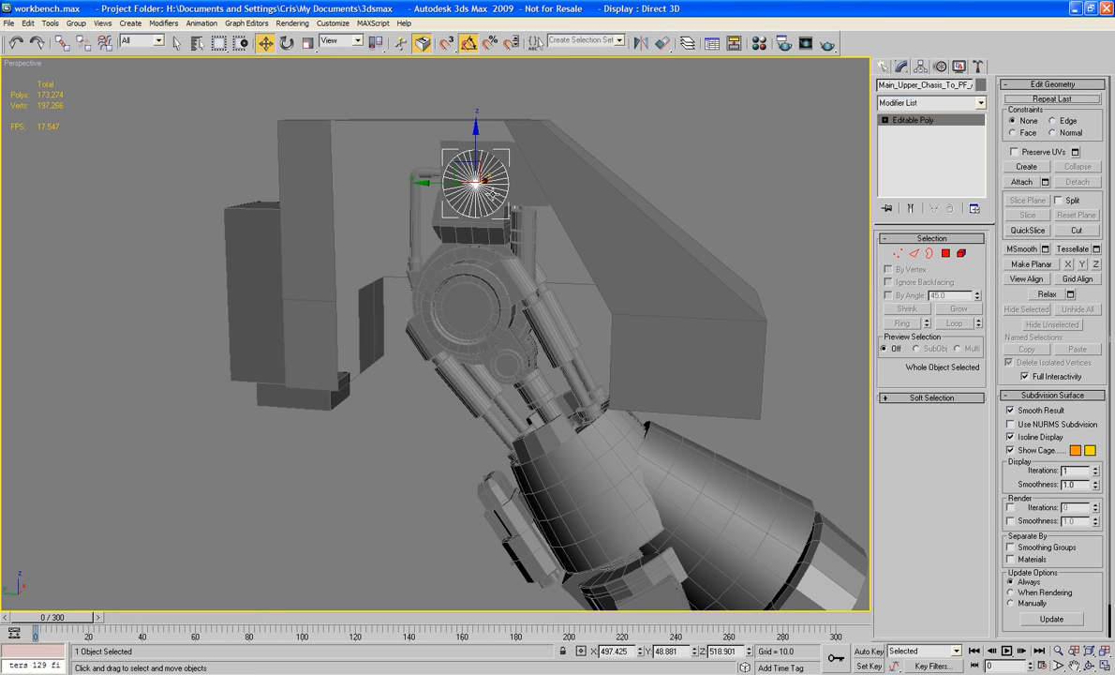
middle_click_drag(622, 170, 560, 182, "alt")
scroll(560, 182, "up", 3)
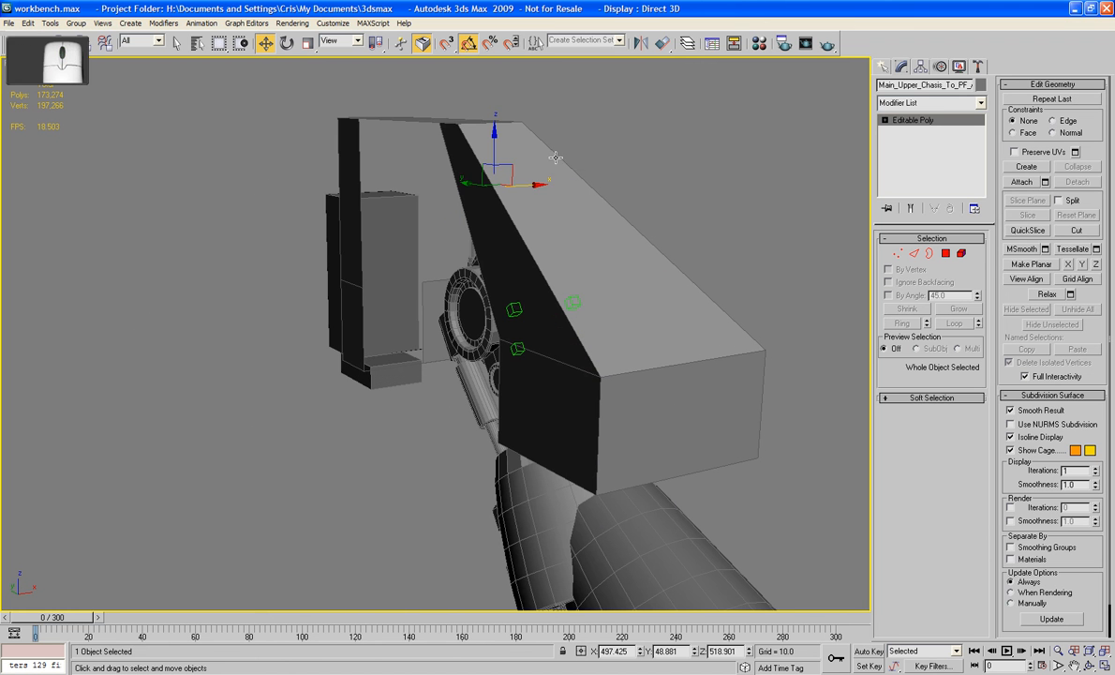
left_click_drag(490, 175, 453, 178)
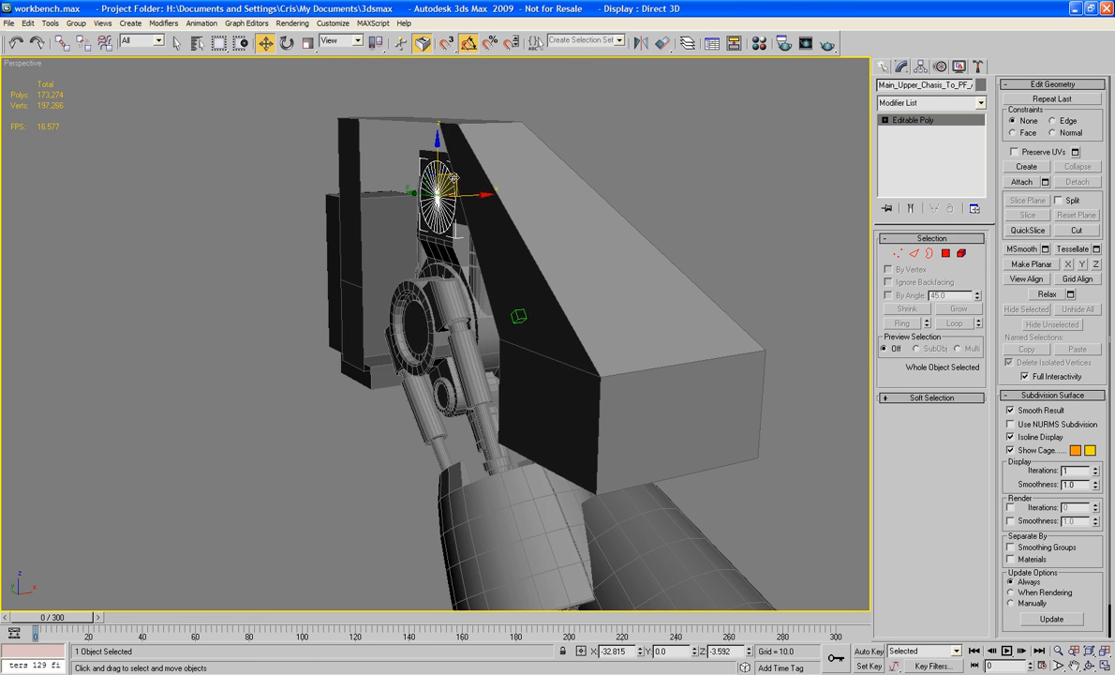
middle_click_drag(453, 178, 891, 161, "alt")
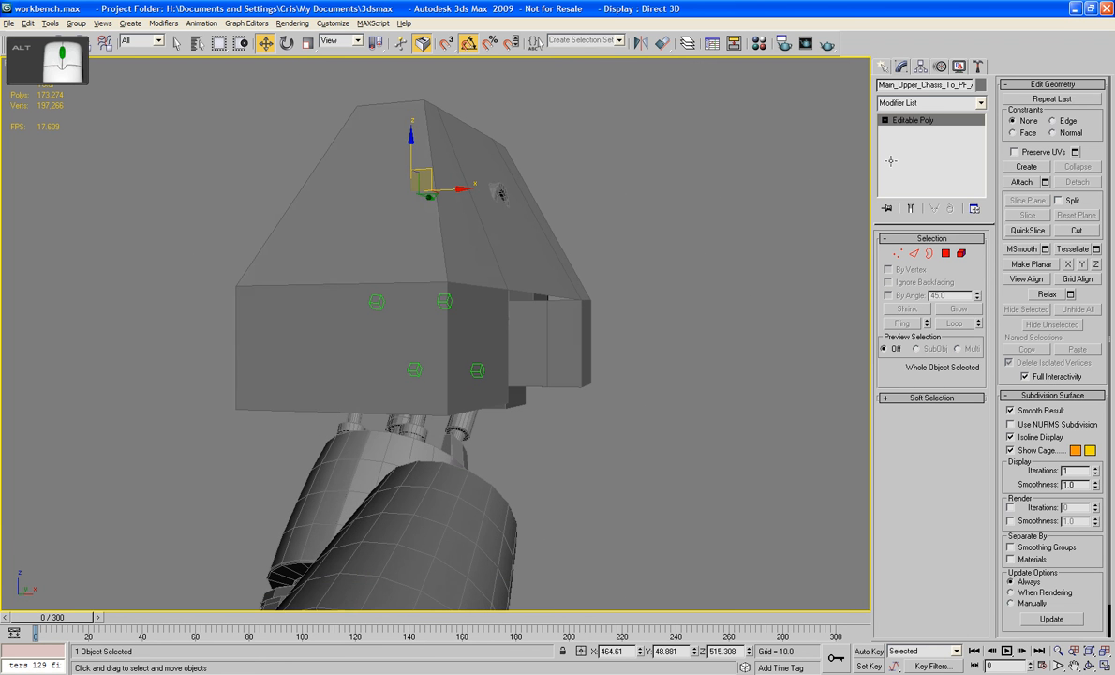
Adjust the hemisphere mount and its arm sideways in the scaffold block, to X 474.
mouse_move(459, 192)
left_mouse_down()
mouse_move(470, 193)
mouse_move(448, 184)
left_mouse_up()
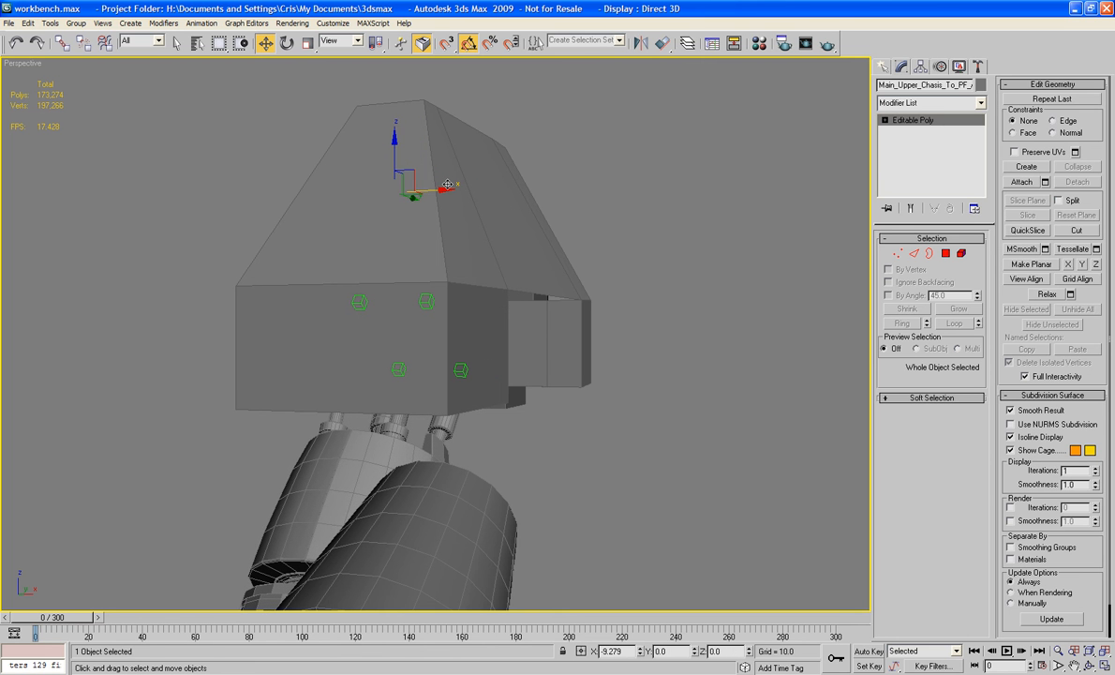
left_click(448, 185)
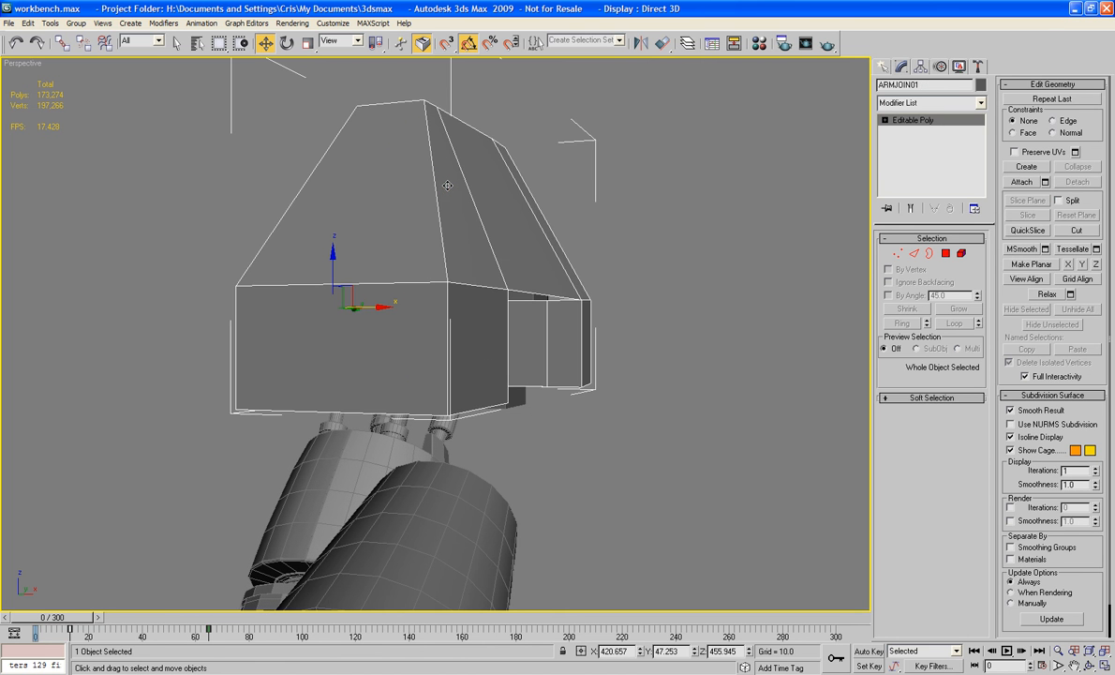
left_click(495, 188)
mouse_move(508, 216)
middle_mouse_down("alt")
mouse_move(642, 229)
mouse_move(559, 267)
mouse_move(558, 293)
mouse_move(533, 314)
mouse_move(552, 241)
mouse_move(453, 222)
mouse_move(516, 234)
mouse_move(503, 227)
middle_mouse_up("alt")
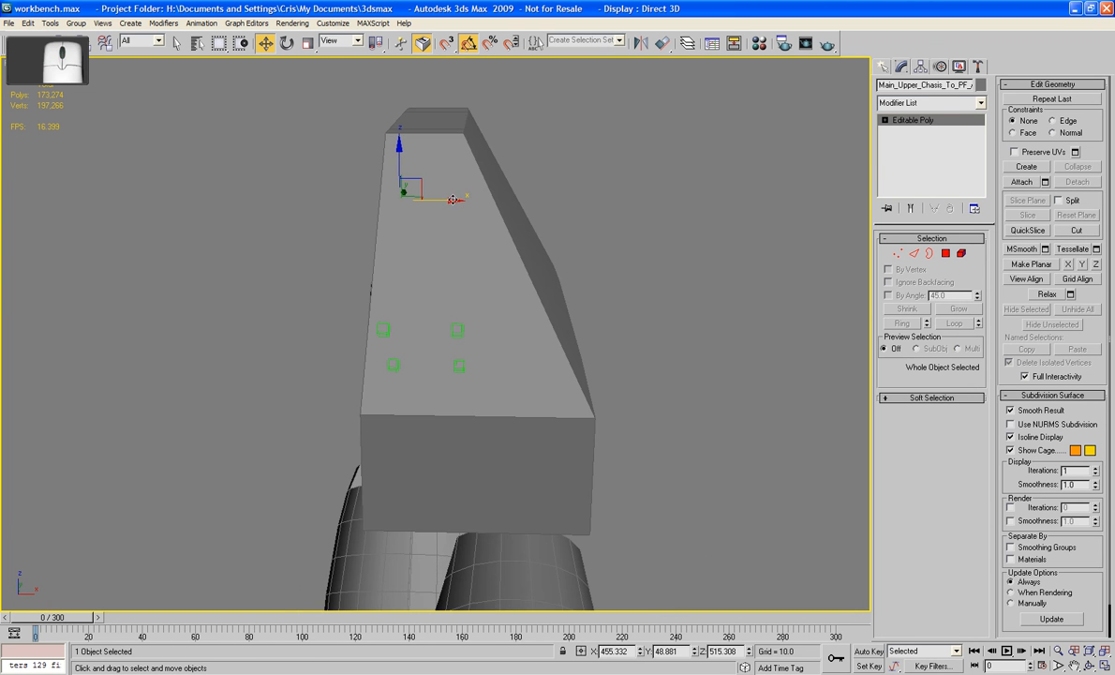
middle_click_drag(453, 200, 491, 217, "alt")
middle_click_drag(657, 251, 562, 257, "alt")
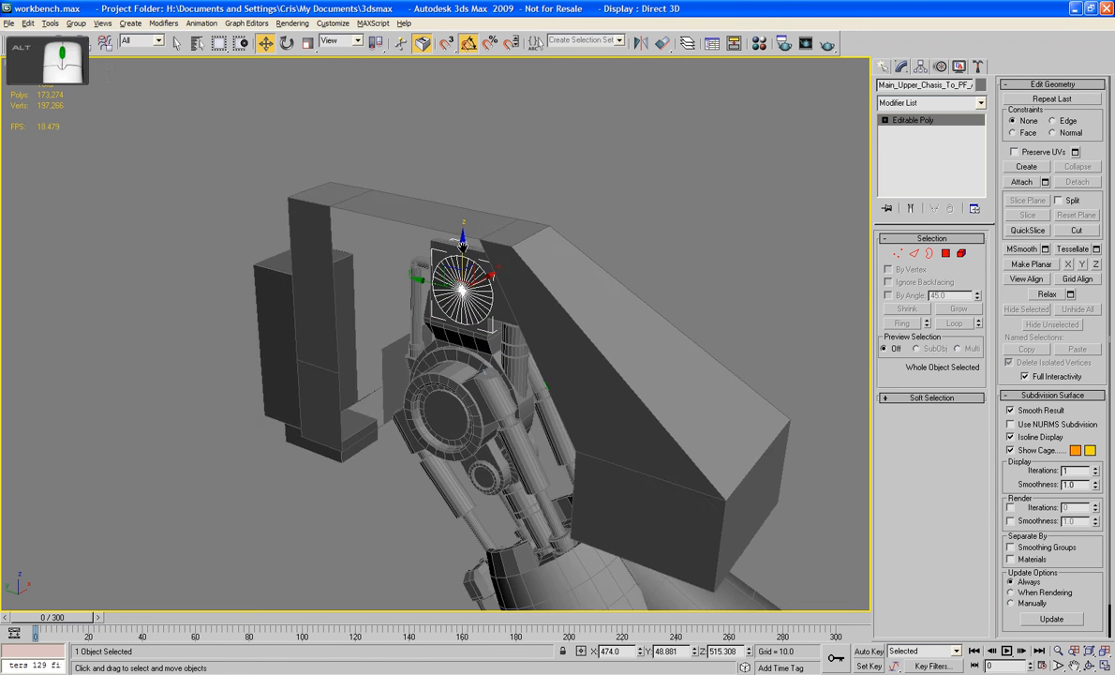
Delete the 64 polygons that form the flat circular face of the hemisphere mount.
scroll(463, 245, "up", 5)
middle_click_drag(463, 246, 418, 326)
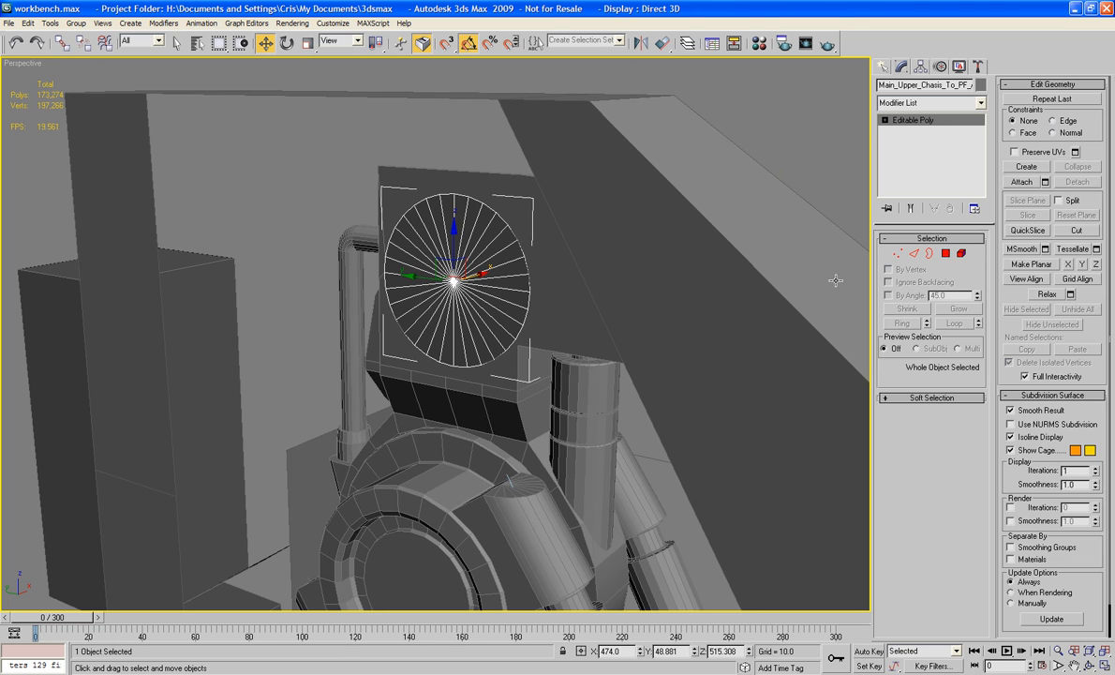
left_click(914, 254)
left_click(520, 246)
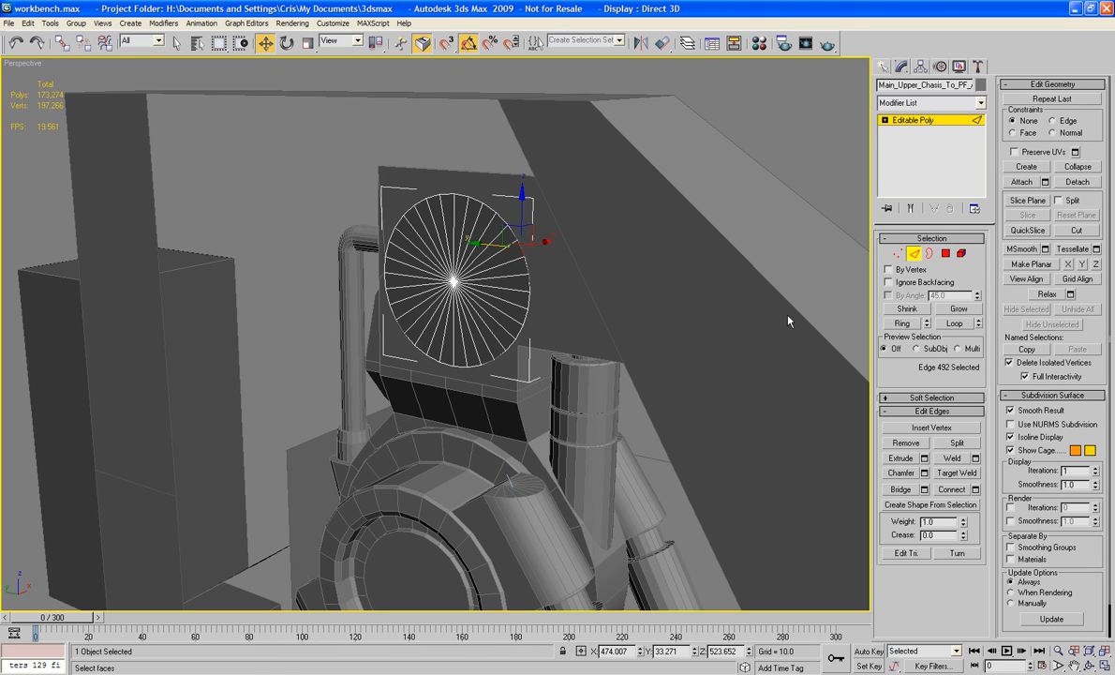
left_click(954, 325)
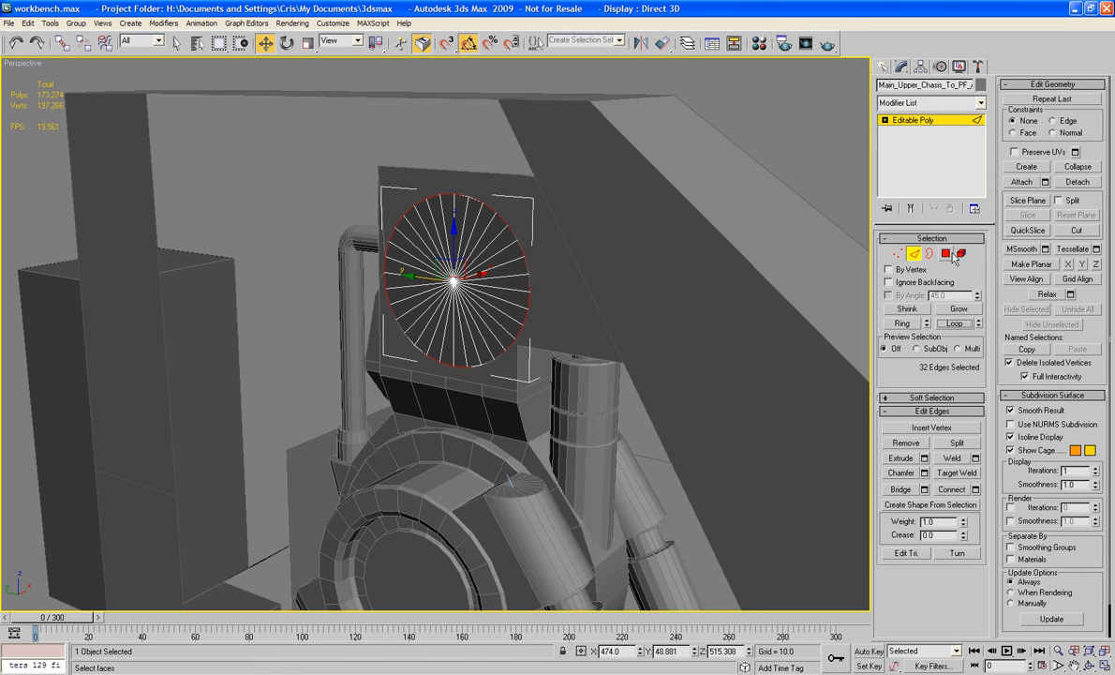
left_click(946, 254)
left_click(966, 311)
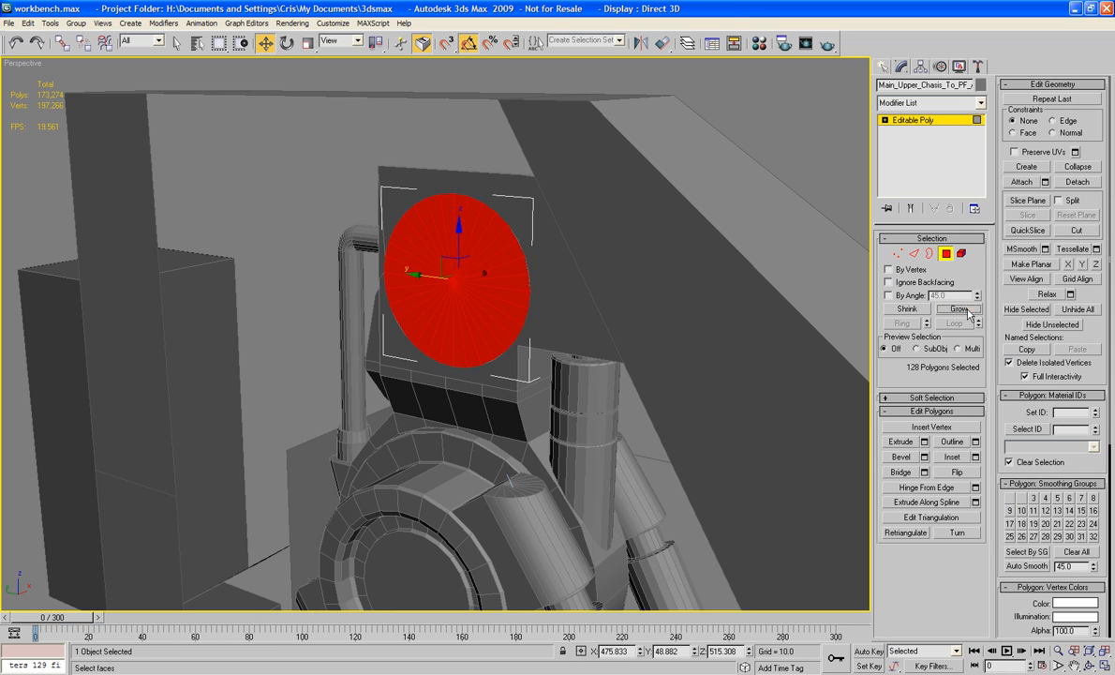
left_click(909, 309)
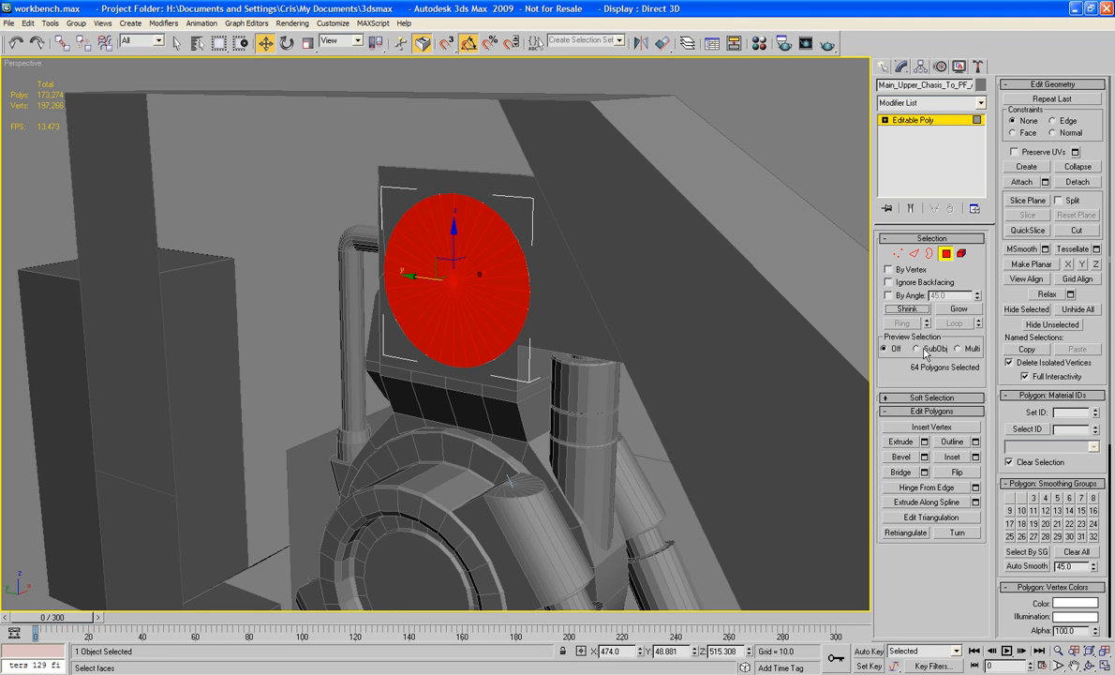
key("Delete")
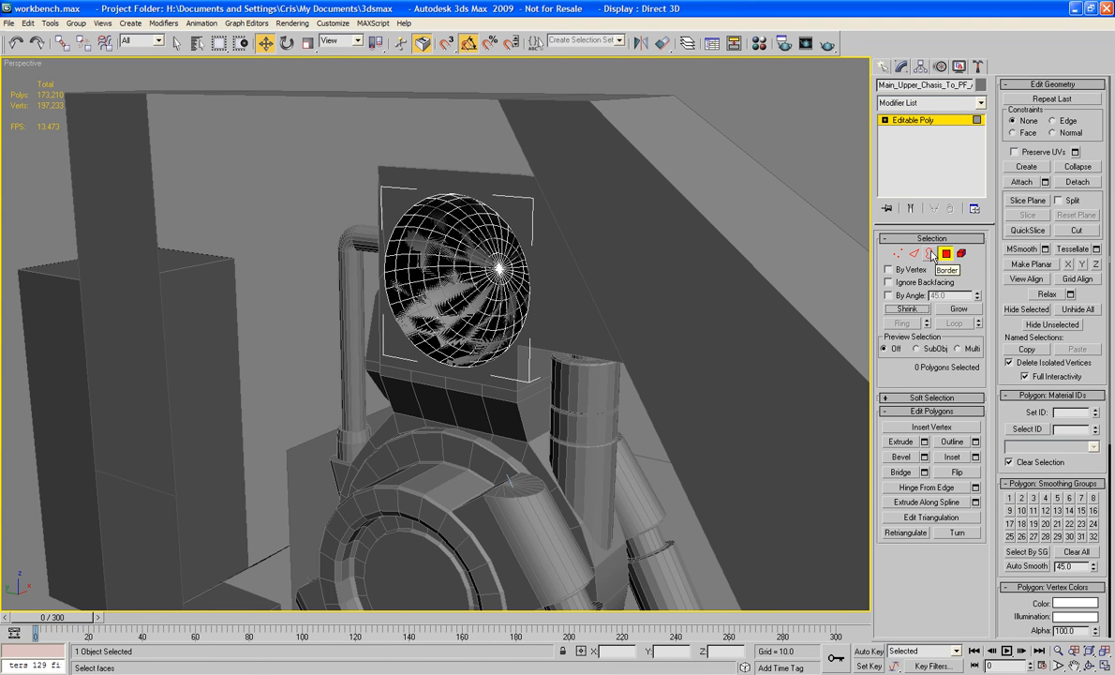
Cap the open circular border of the hemisphere mount with a single polygon.
key("3")
left_click(498, 279)
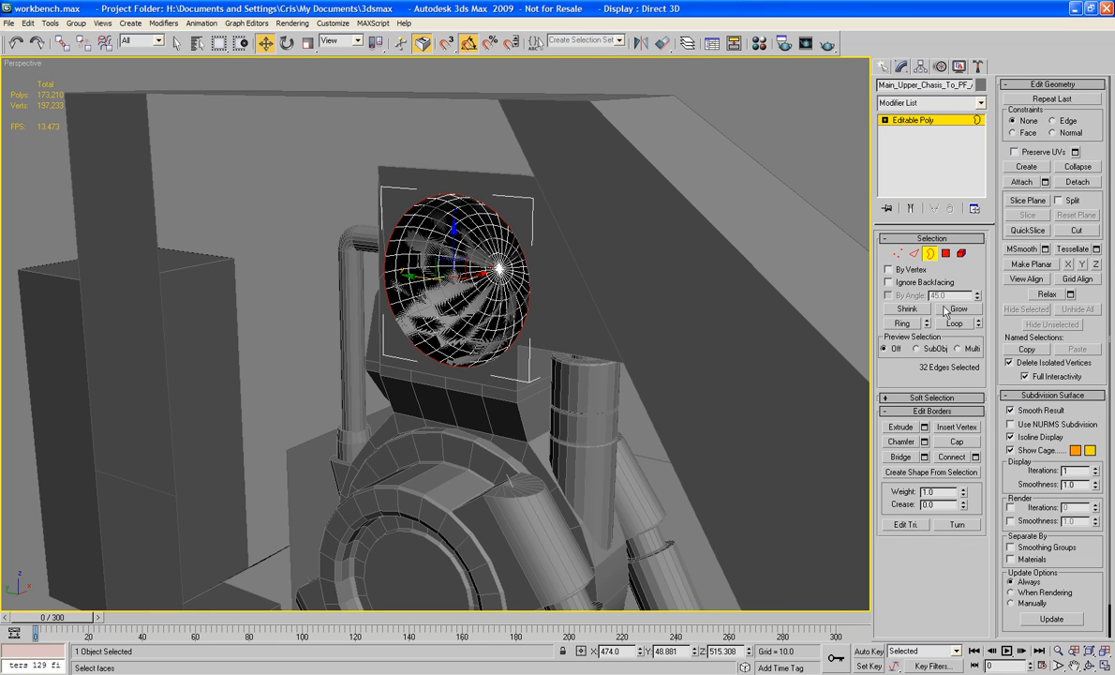
left_click(956, 442)
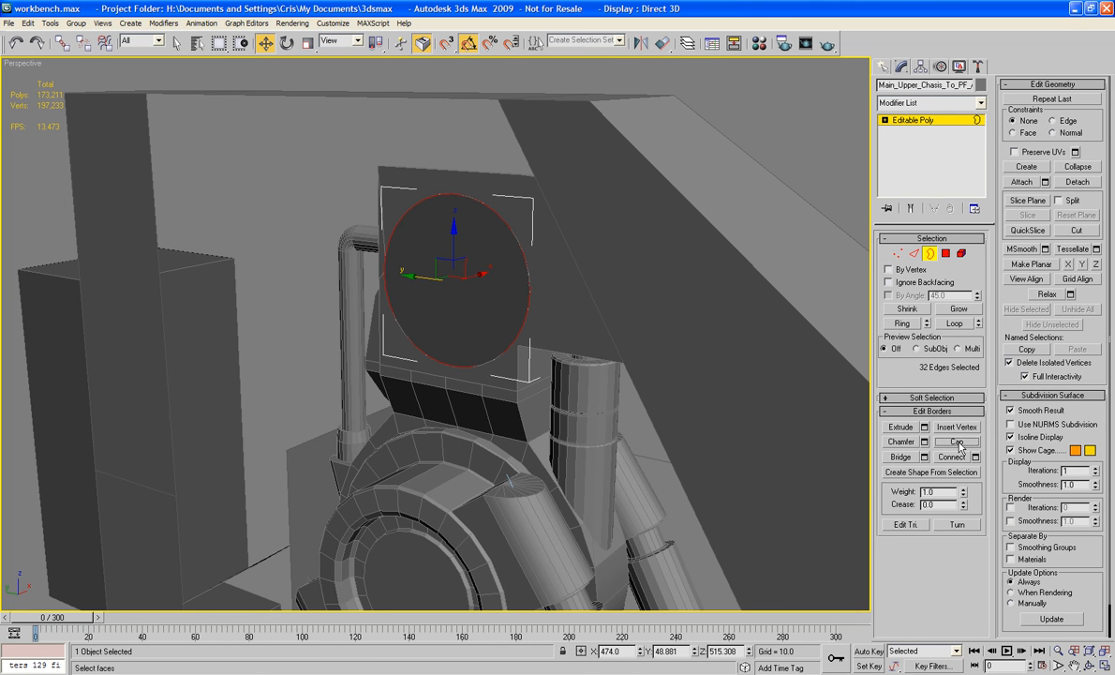
Bevel the mount's cap polygon into a narrow rim and raise it outward as a short cylindrical collar.
left_click(945, 255)
middle_click_drag(377, 246, 413, 292, "alt")
left_click(401, 299)
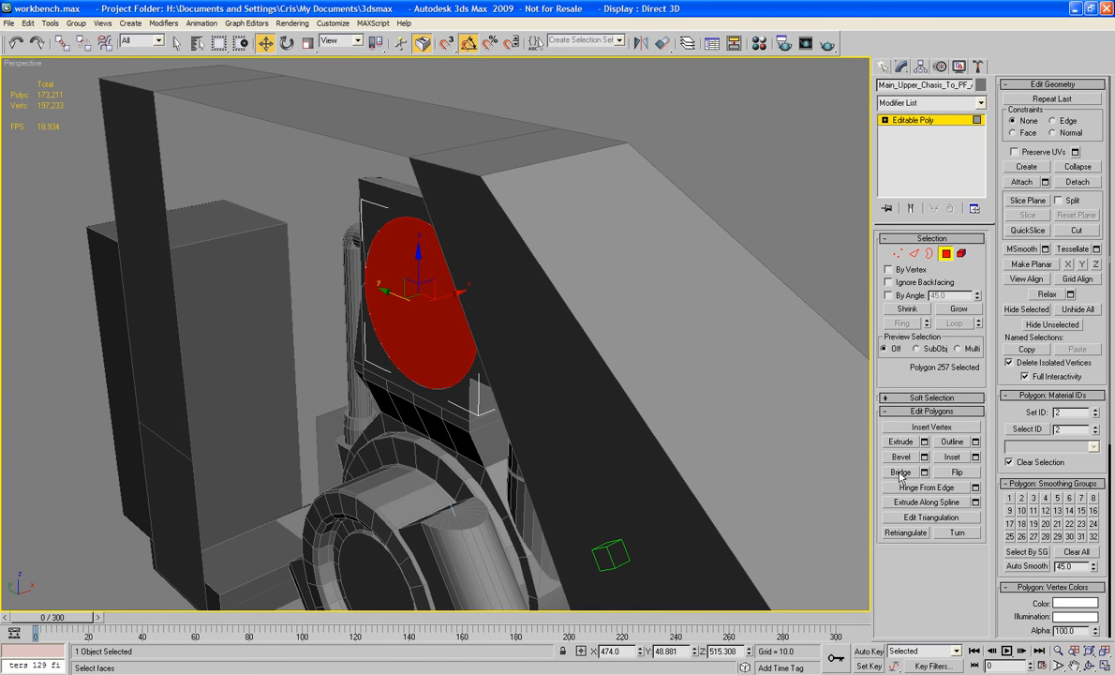
left_click_drag(396, 272, 416, 281)
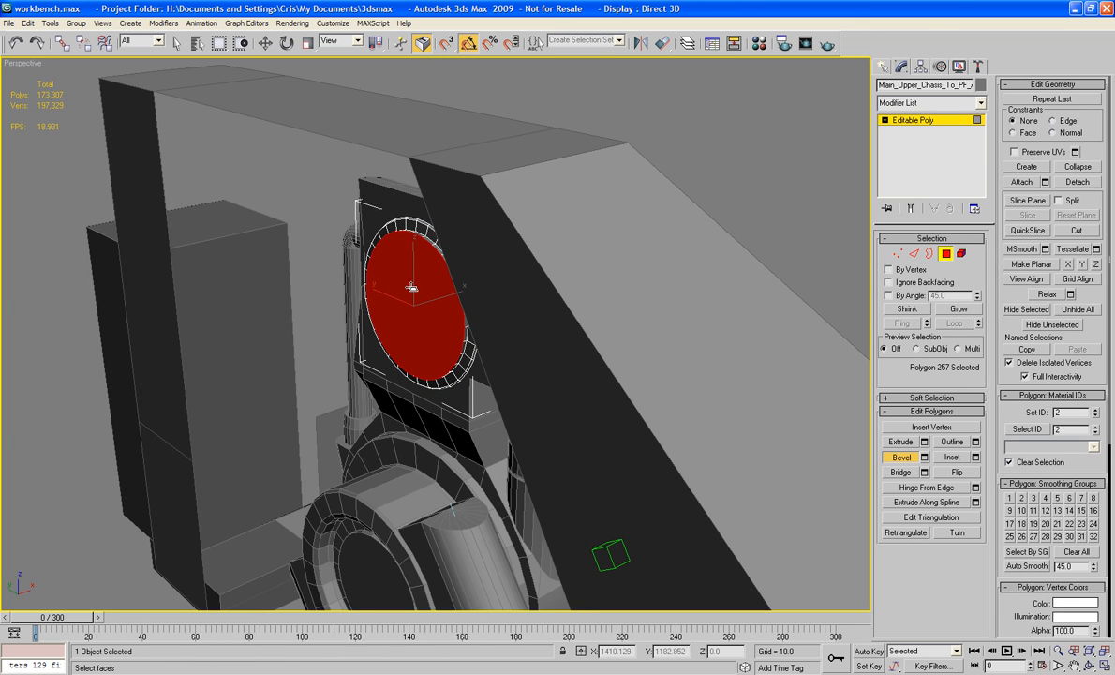
mouse_move(411, 290)
left_mouse_down()
mouse_move(407, 275)
mouse_move(398, 290)
left_mouse_up()
left_click(395, 290)
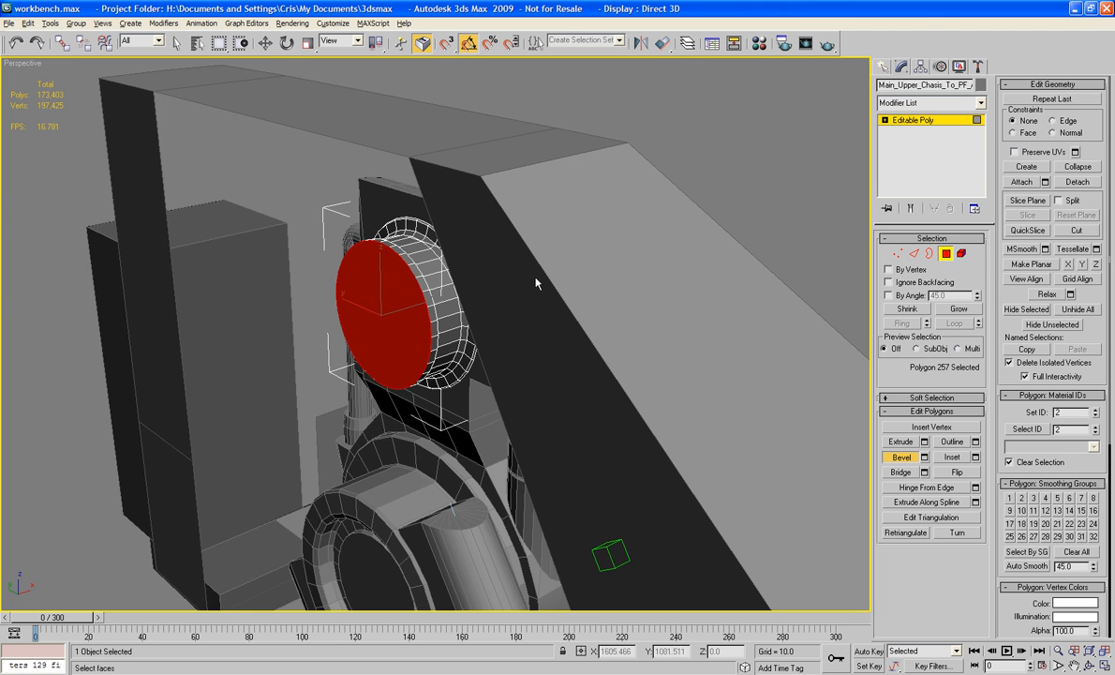
Bevel the collar's end polygon further to form a stepped lip, then a wider cylinder extending outward.
middle_click_drag(536, 283, 499, 267, "alt")
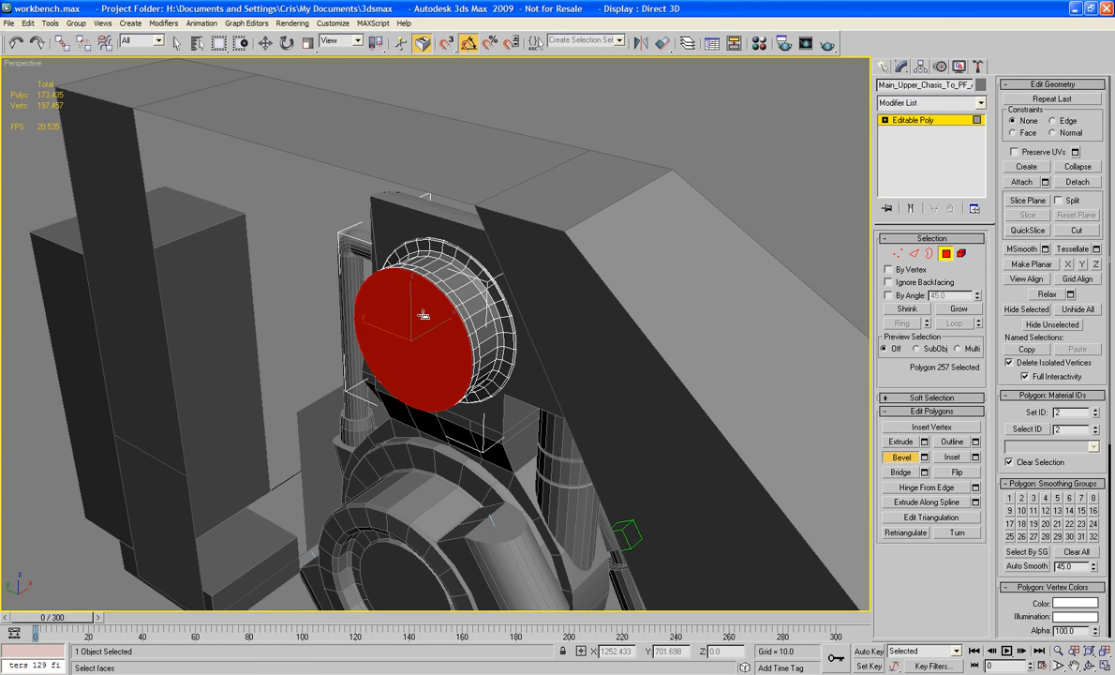
left_click_drag(424, 314, 433, 334)
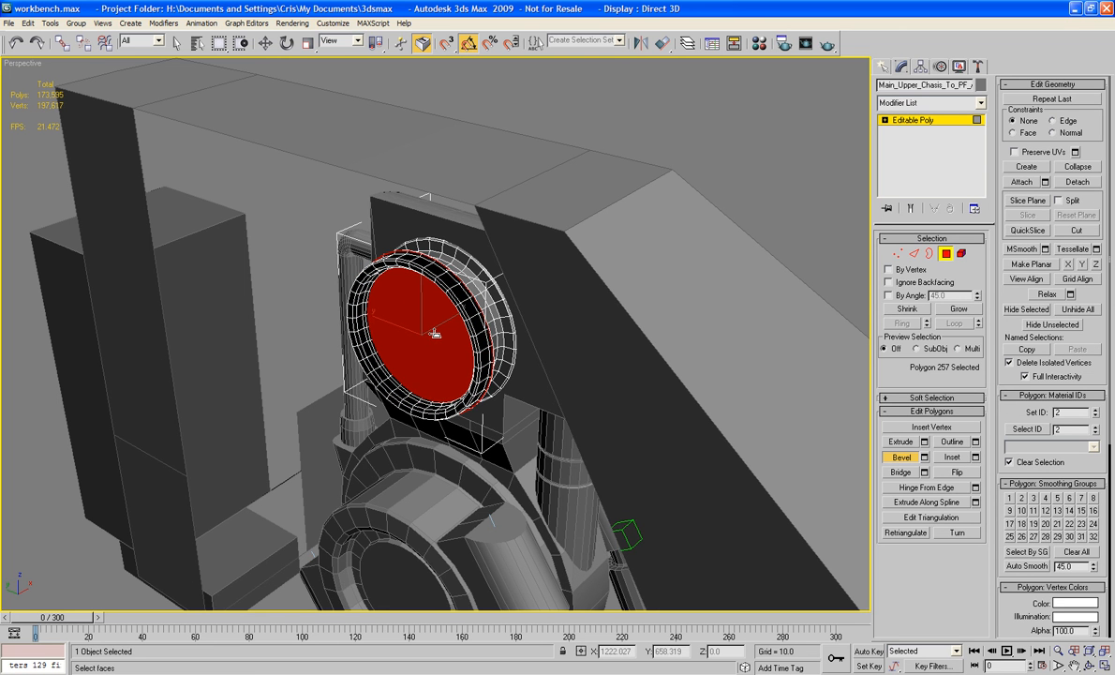
left_click(458, 272)
left_click_drag(458, 273, 459, 226)
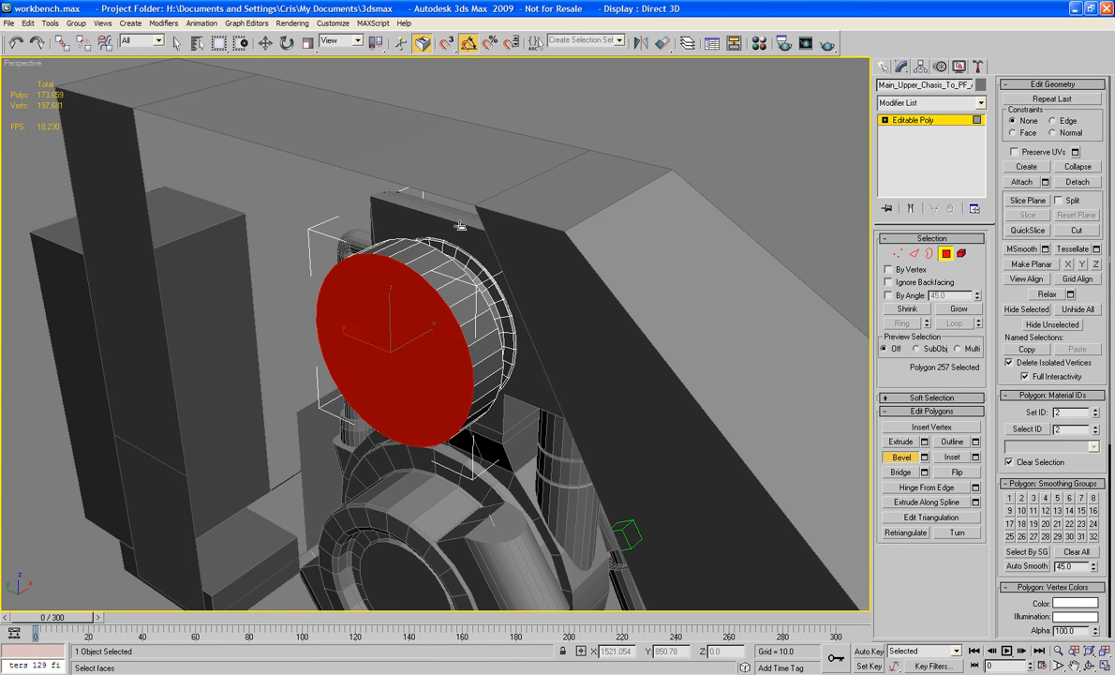
Delete the polygon closing the mount's outer end, leave polygon editing and clear the selection.
key("Delete")
left_click(945, 254)
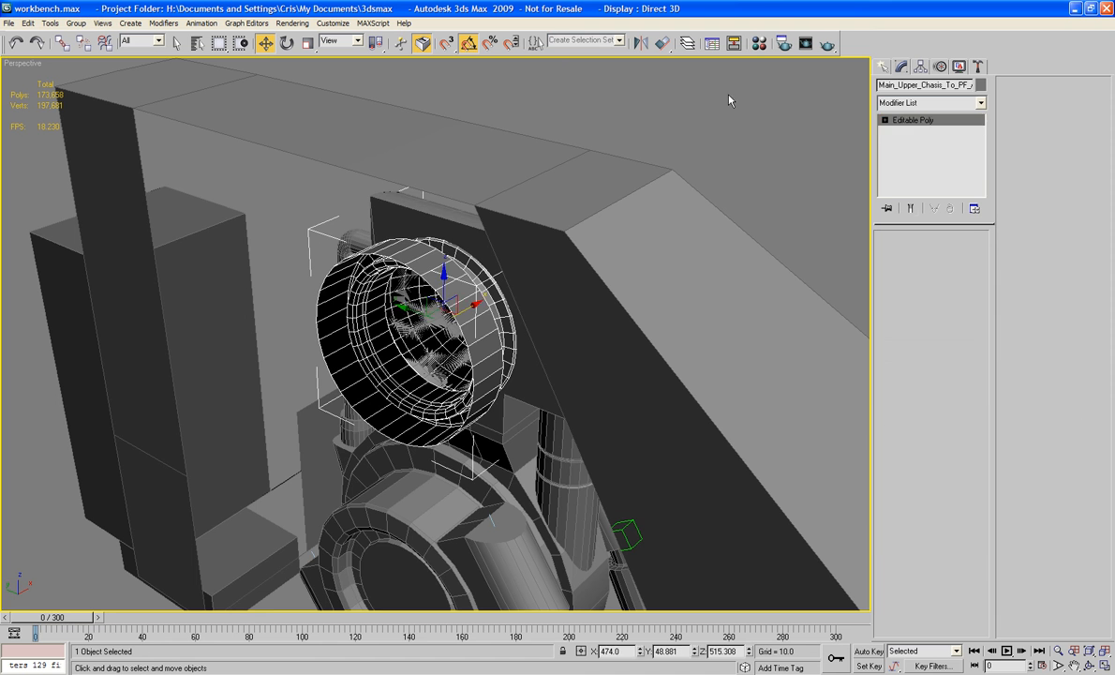
left_click(729, 96)
Delete the large Cylinder33 placeholder beside the forearm.
middle_click_drag(712, 110, 518, 129, "alt")
left_click(317, 404)
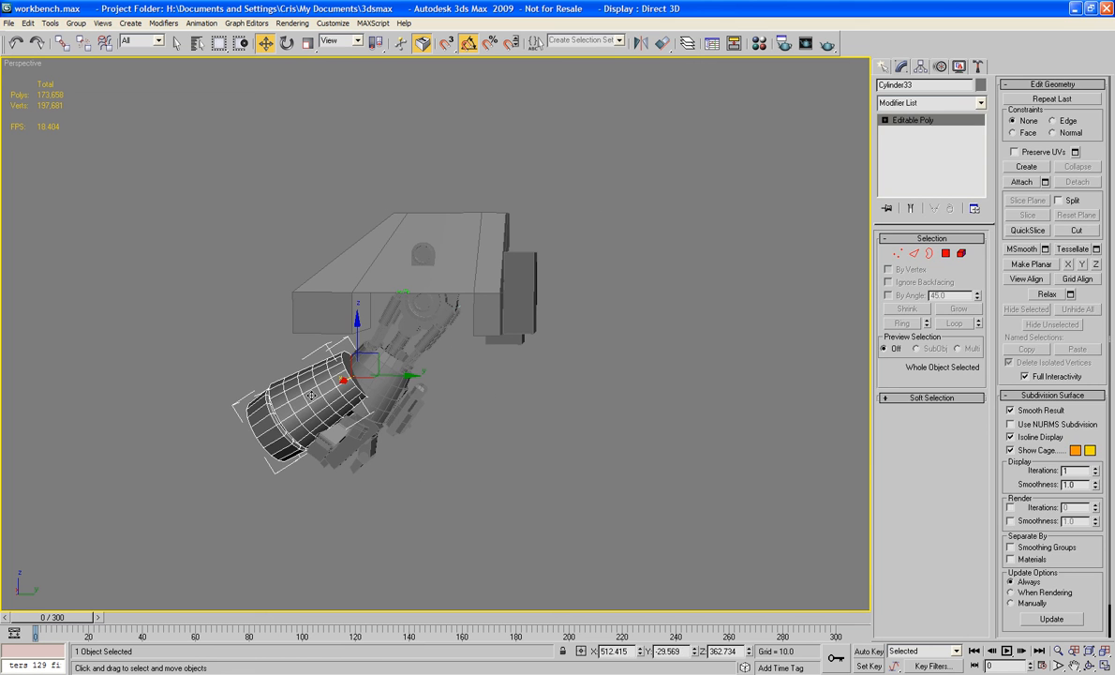
key("Delete")
middle_click_drag(291, 411, 314, 407, "alt")
scroll(375, 354, "up", 3)
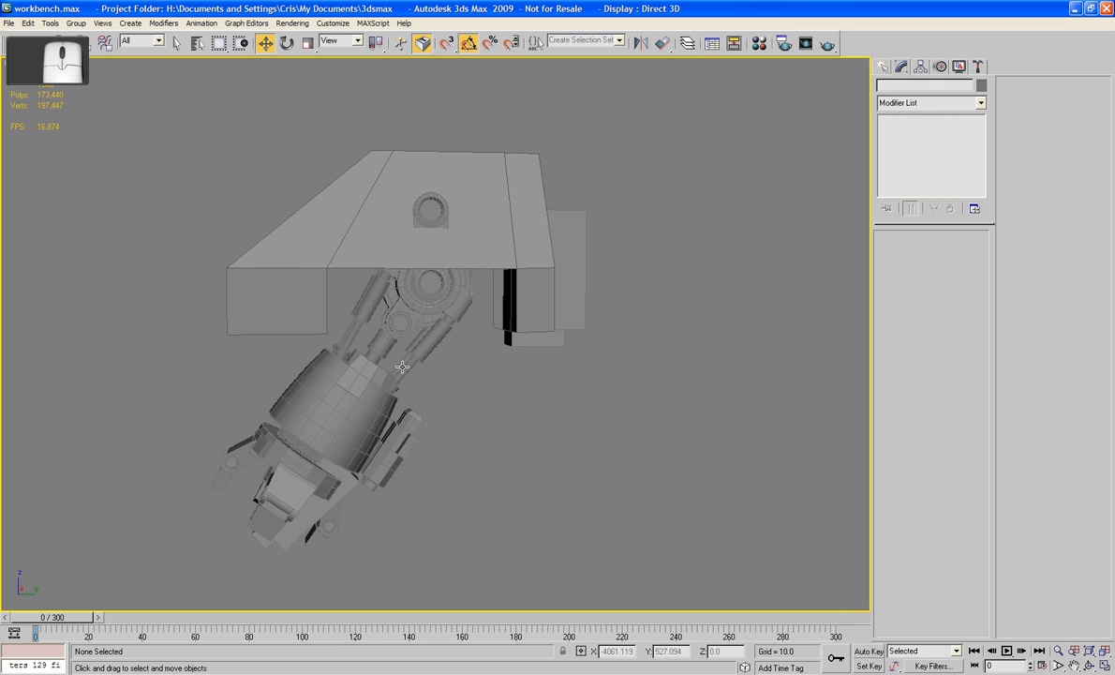
Lower the hemisphere mount and its linked arm slightly, to about Z 513.5.
middle_click_drag(421, 336, 589, 349, "alt")
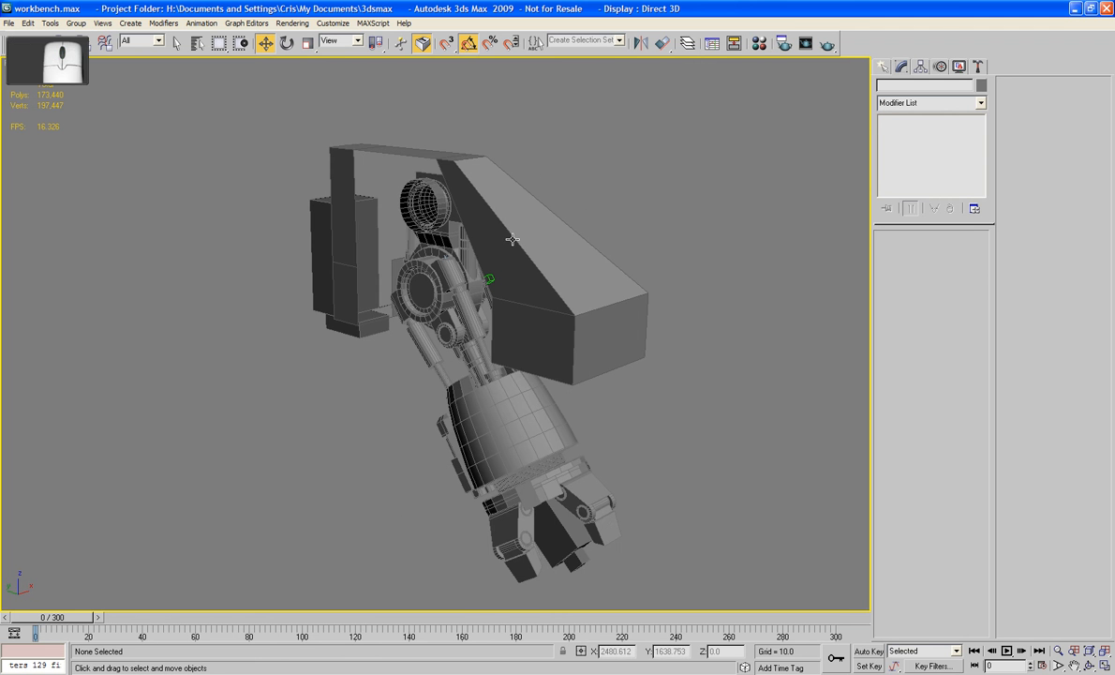
left_click(435, 217)
mouse_move(434, 153)
left_mouse_down()
mouse_move(438, 170)
mouse_move(437, 156)
left_mouse_up()
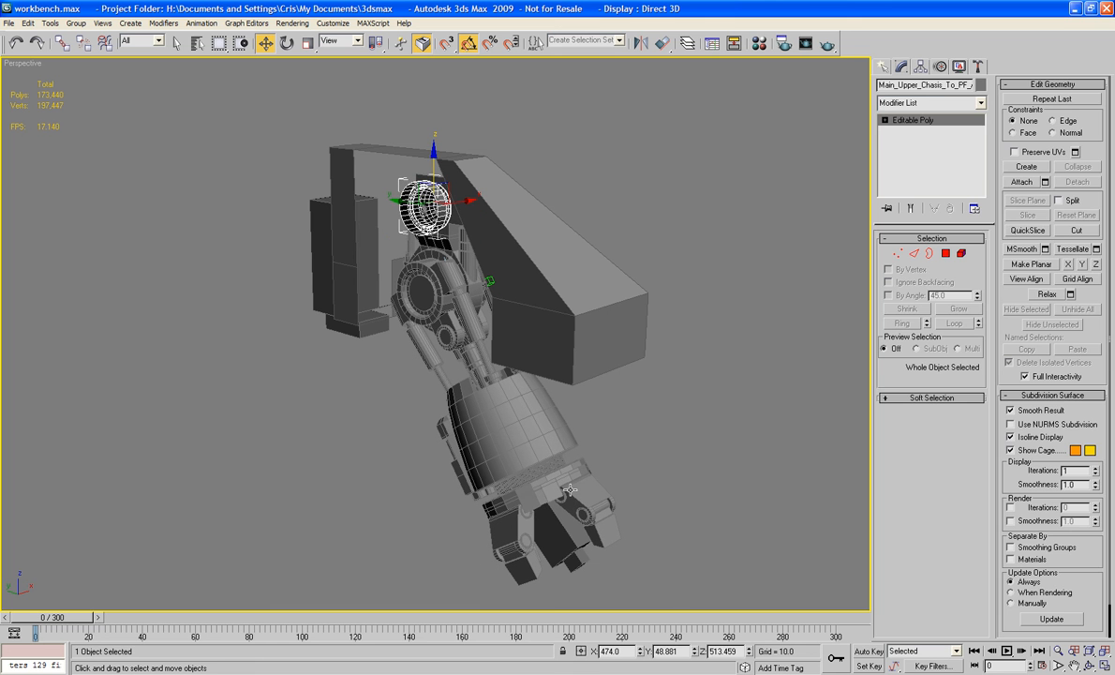
Delete the two placeholder boxes in the palm between the power fist's fingers.
left_click(571, 510)
key("Delete")
key("ctrl+z")
key("ctrl+z")
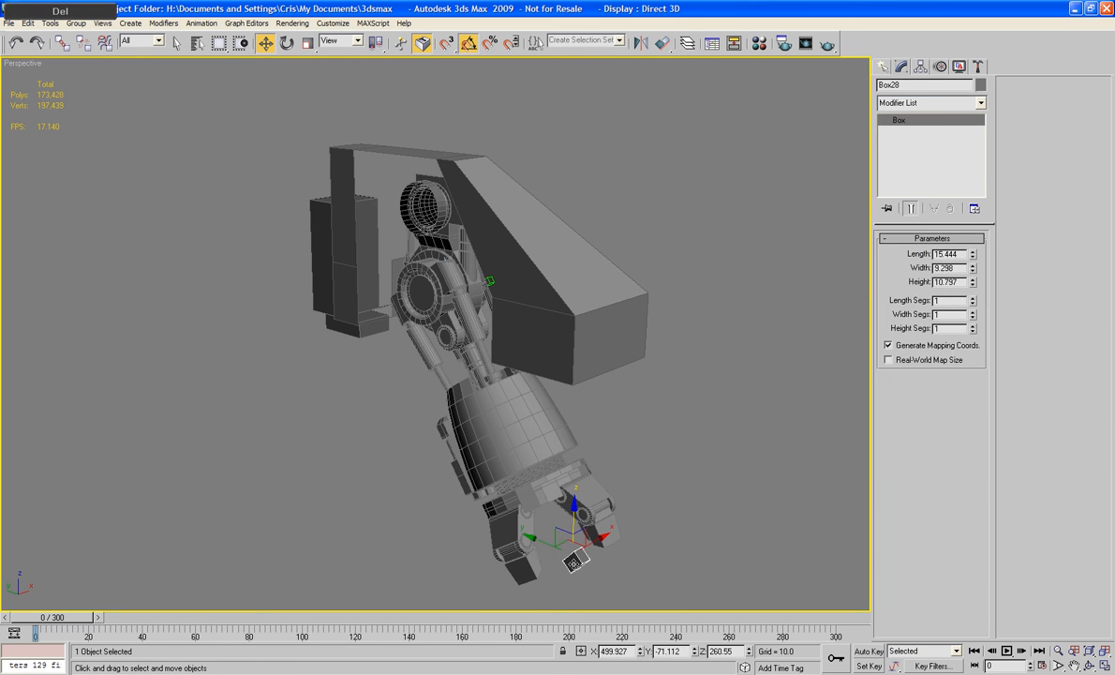
Lower the hemisphere mount and its linked arm inside the scaffold block, to about Z 485.6.
left_click(427, 201)
left_click_drag(434, 176, 436, 211)
middle_click_drag(553, 218, 450, 195, "alt")
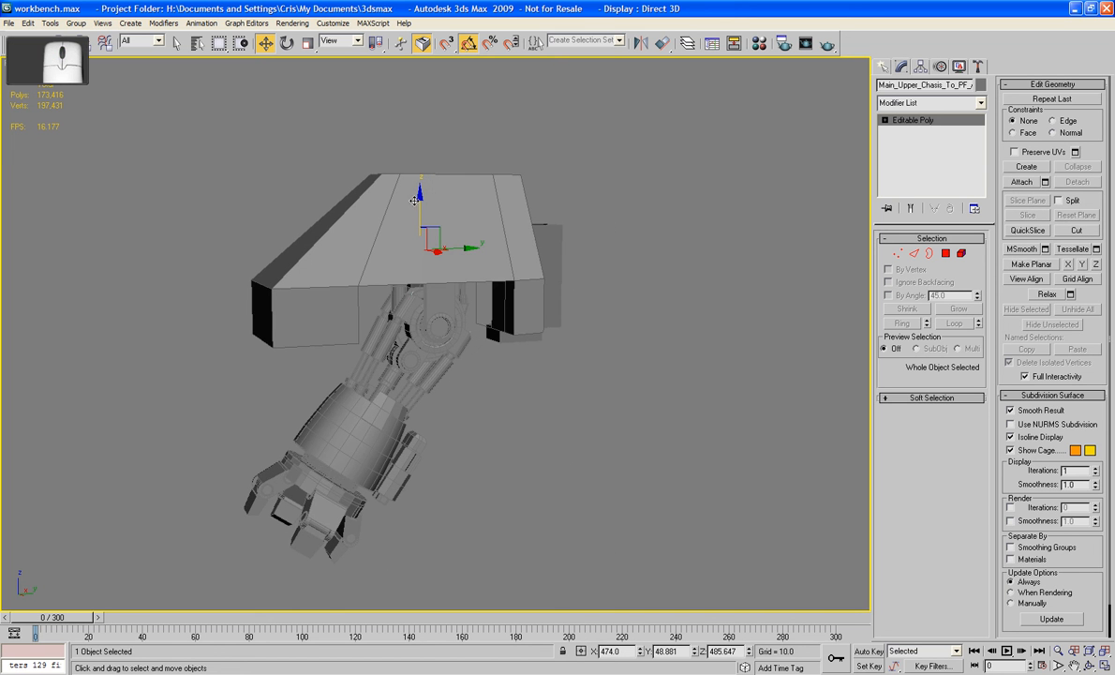
Lower the chassis connector and its linked arm further inside the scaffold block, to about Z 474.7.
left_click_drag(421, 202, 424, 214)
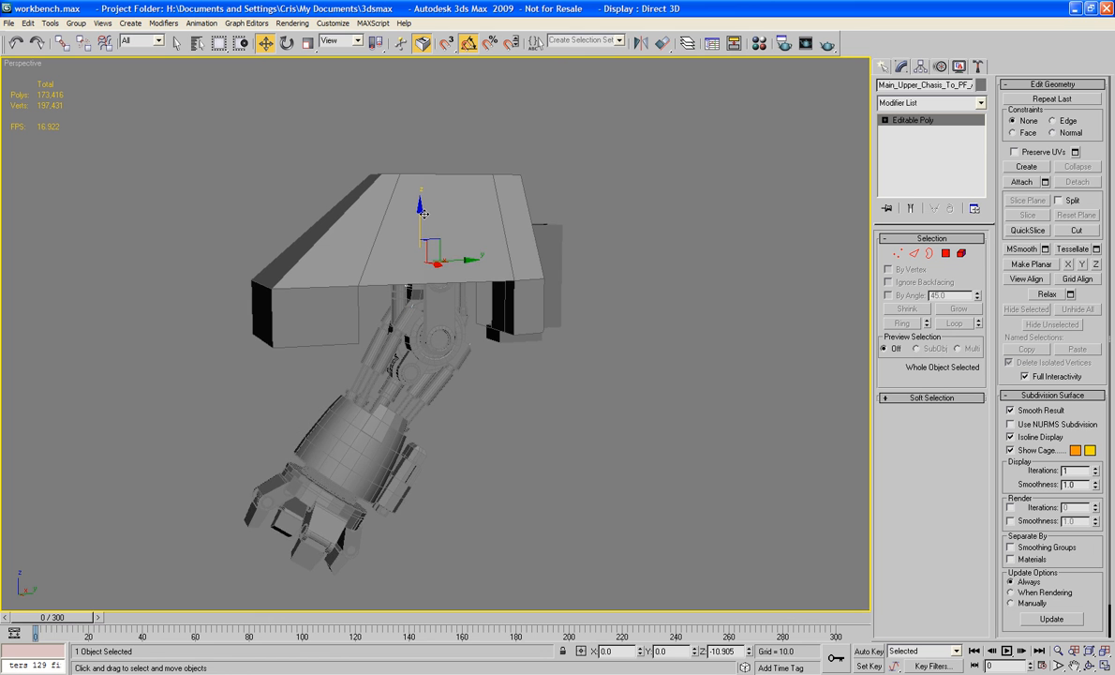
middle_click_drag(424, 213, 563, 267, "alt")
scroll(500, 169, "up", 3)
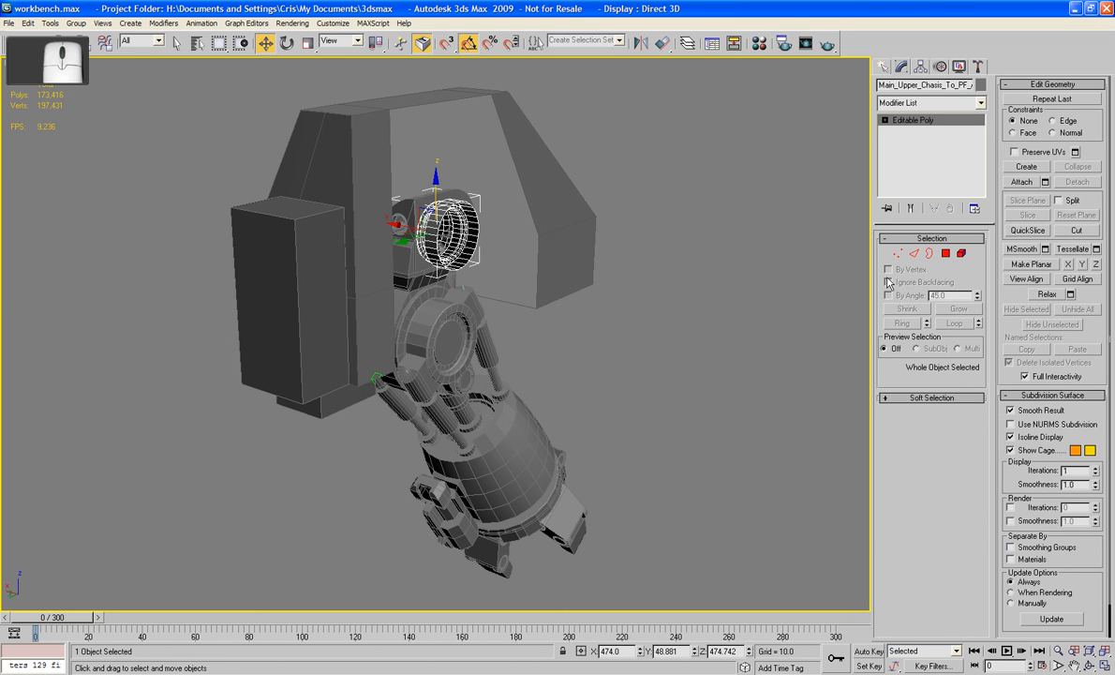
Cap the open circular border at the flat end of the chassis connector.
left_click(945, 254)
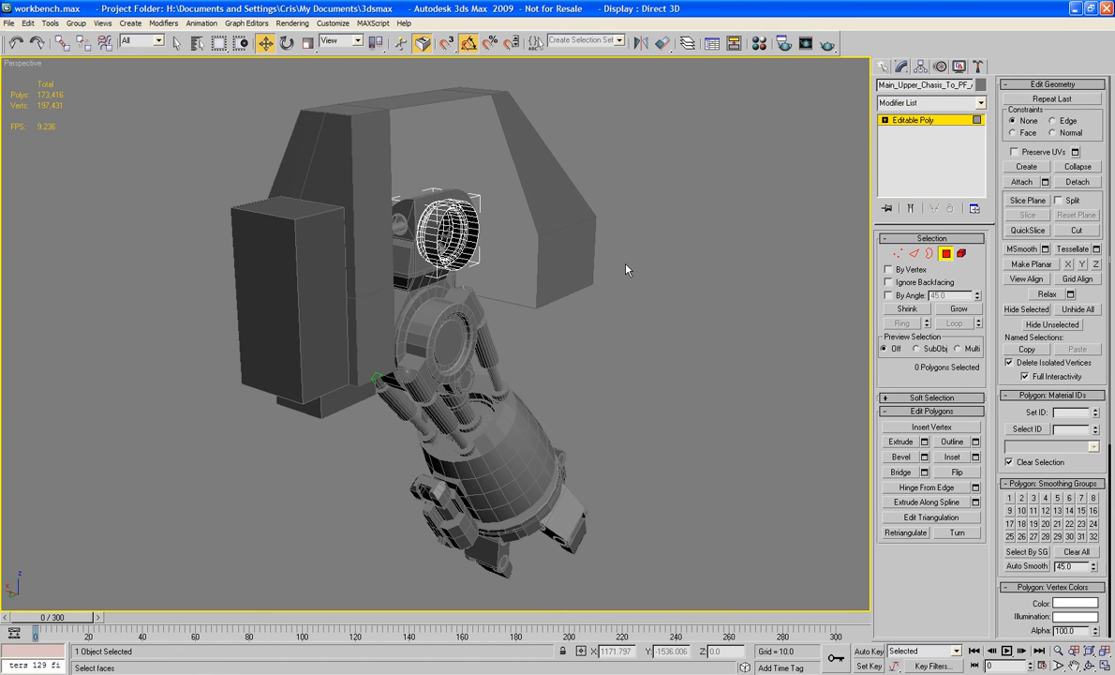
left_click(931, 254)
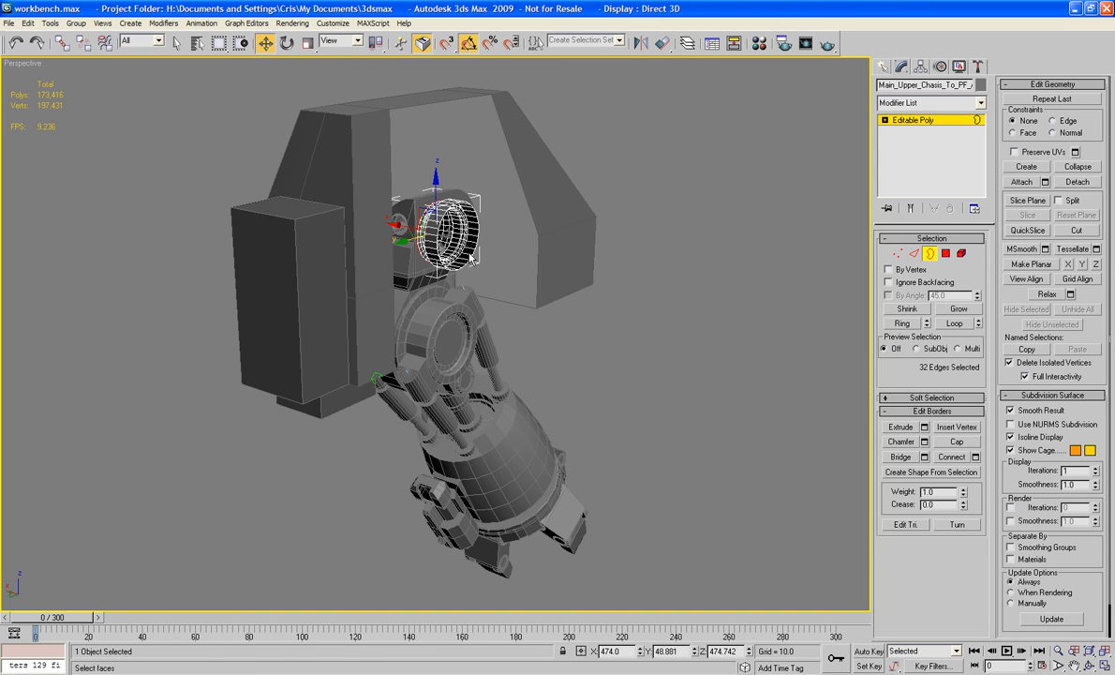
left_click_drag(473, 260, 482, 261)
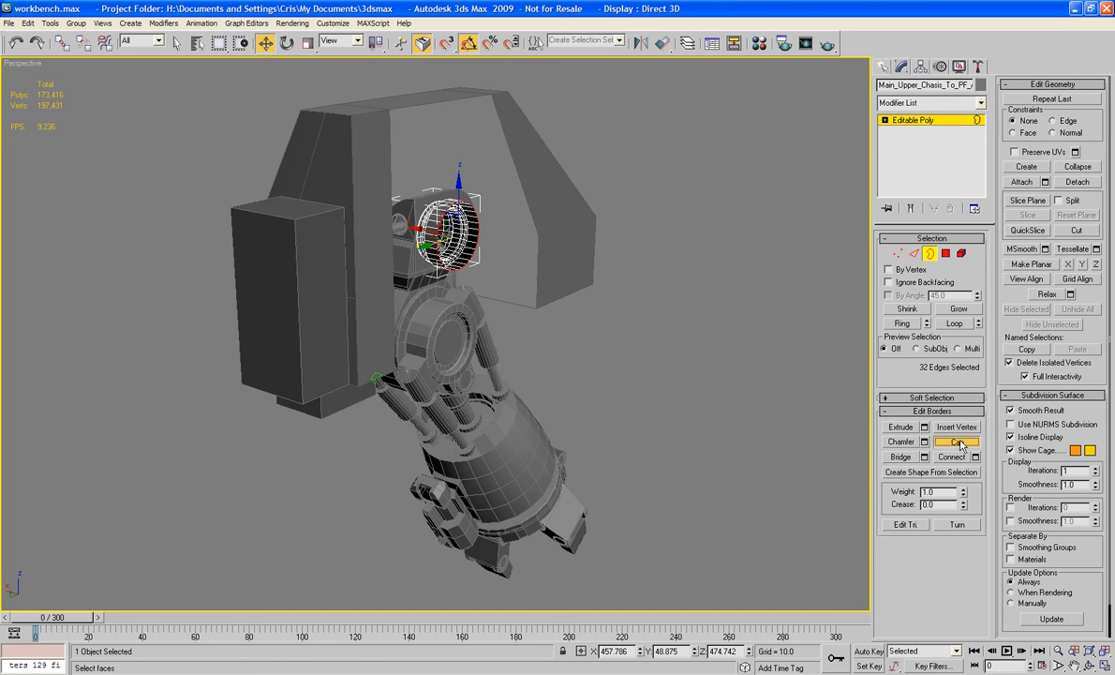
left_click(958, 441)
Bevel the connector's new cap polygon repeatedly, flaring it into a wide circular flange and extending it into a thin disc.
left_click(946, 253)
left_click(448, 237)
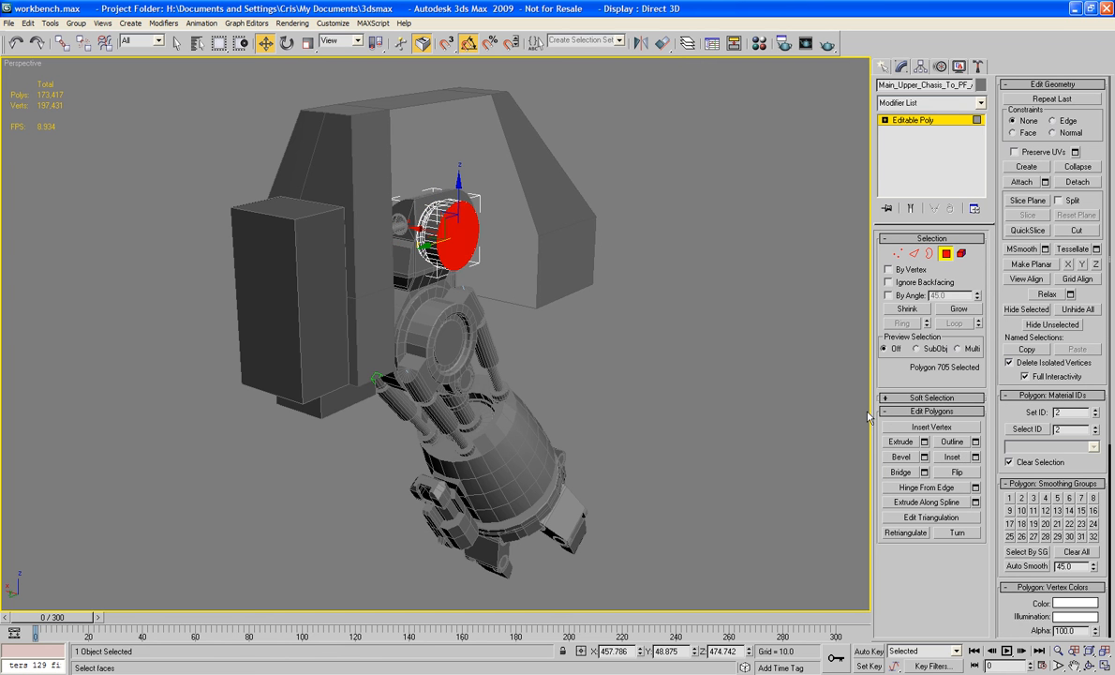
left_click(901, 458)
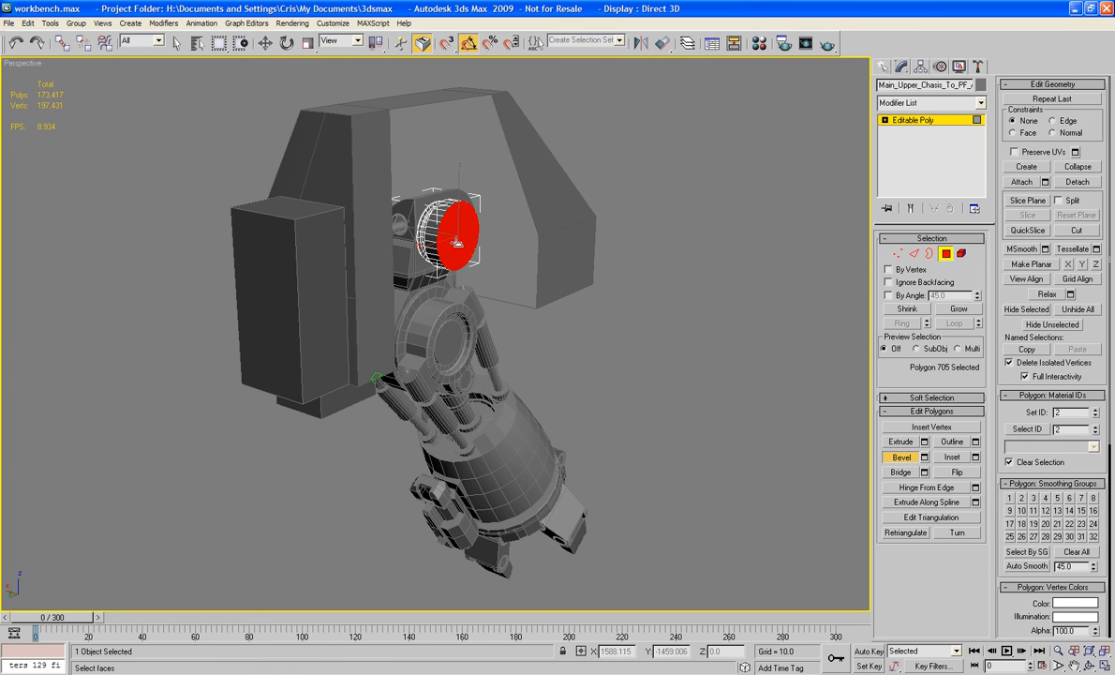
left_click_drag(457, 243, 456, 240)
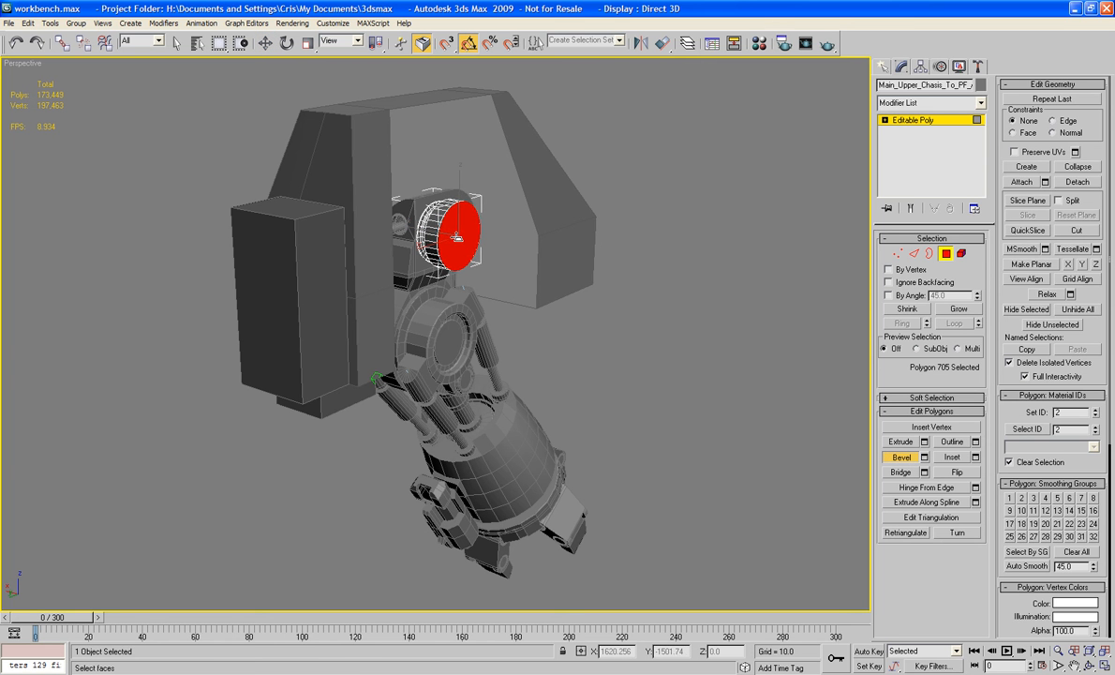
left_click_drag(455, 238, 453, 234)
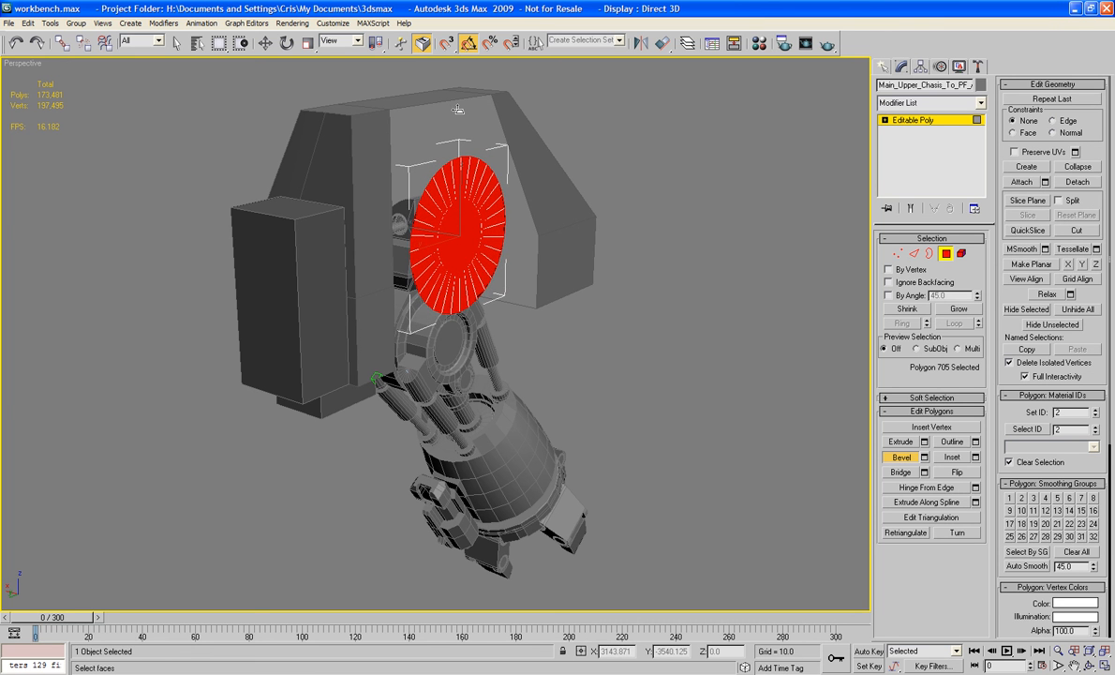
mouse_move(457, 200)
left_mouse_down()
mouse_move(460, 177)
mouse_move(462, 189)
left_mouse_up()
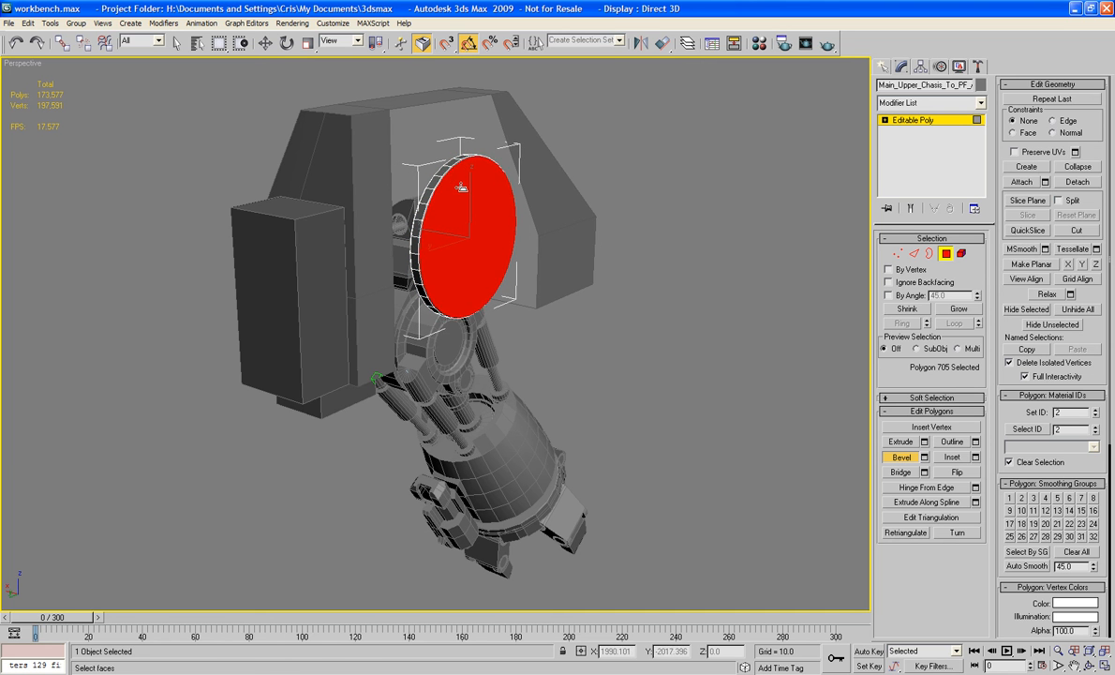
left_click(948, 254)
left_click(540, 205)
Rotate the elbow bracket to swing the linked forearm and power fist upward and forward beneath the scaffold block.
middle_click_drag(540, 205, 641, 158, "alt")
scroll(660, 243, "up", 1)
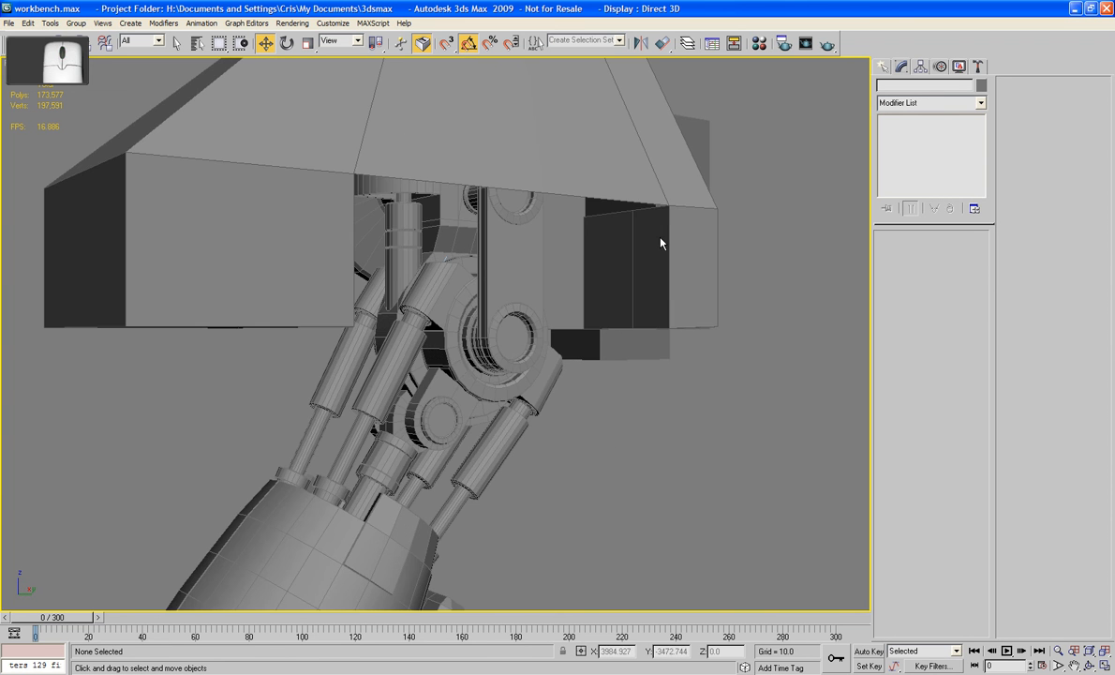
scroll(661, 242, "down", 2)
middle_click_drag(585, 236, 643, 229)
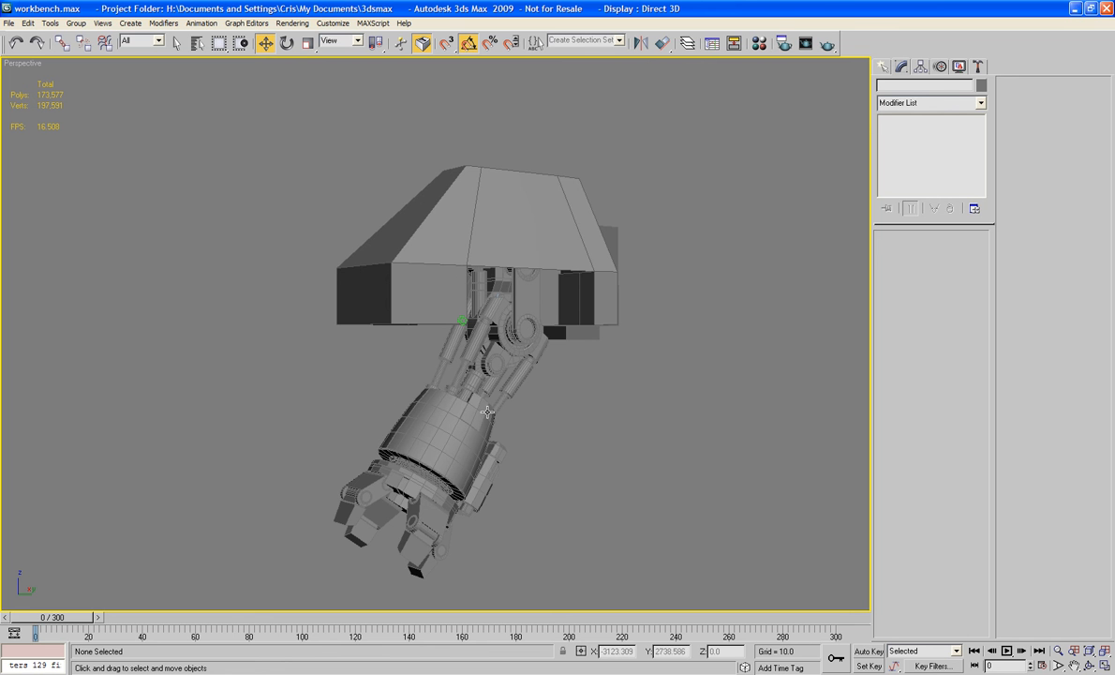
middle_click_drag(488, 412, 455, 319, "alt")
left_click(459, 318)
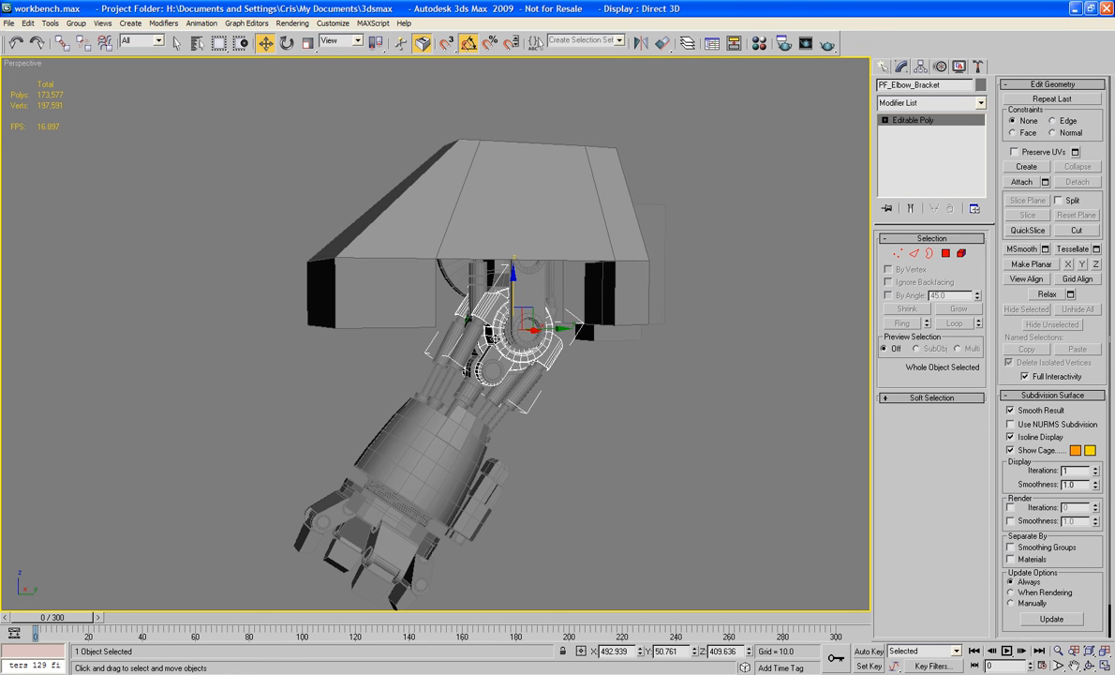
key("e")
left_click_drag(466, 321, 467, 300)
left_click(764, 379)
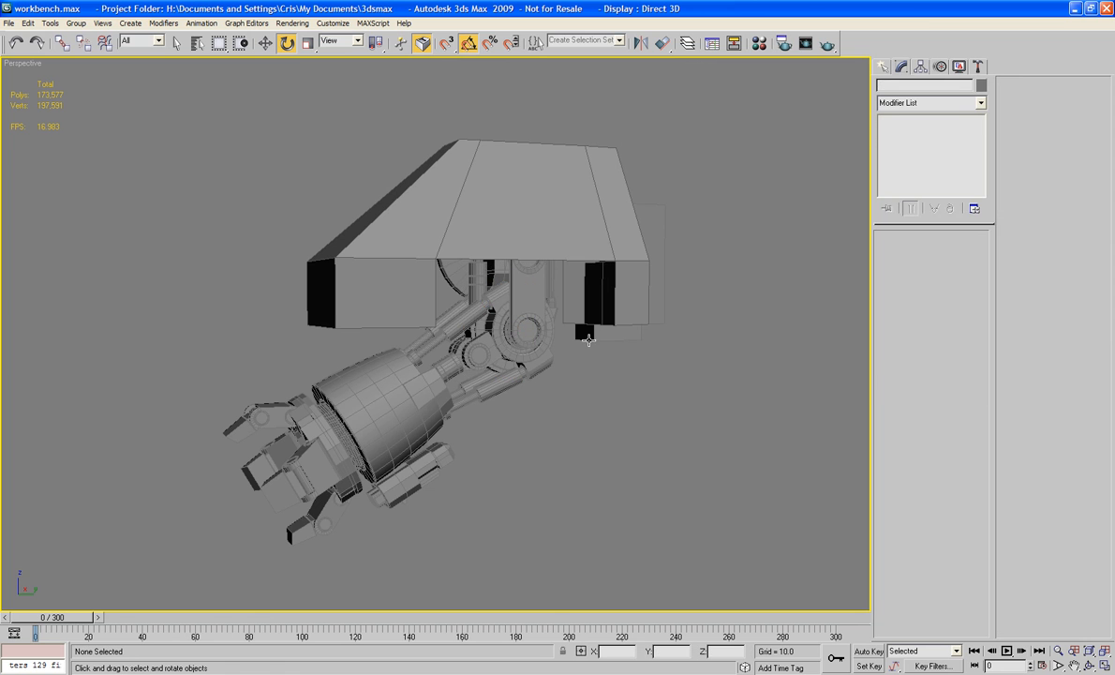